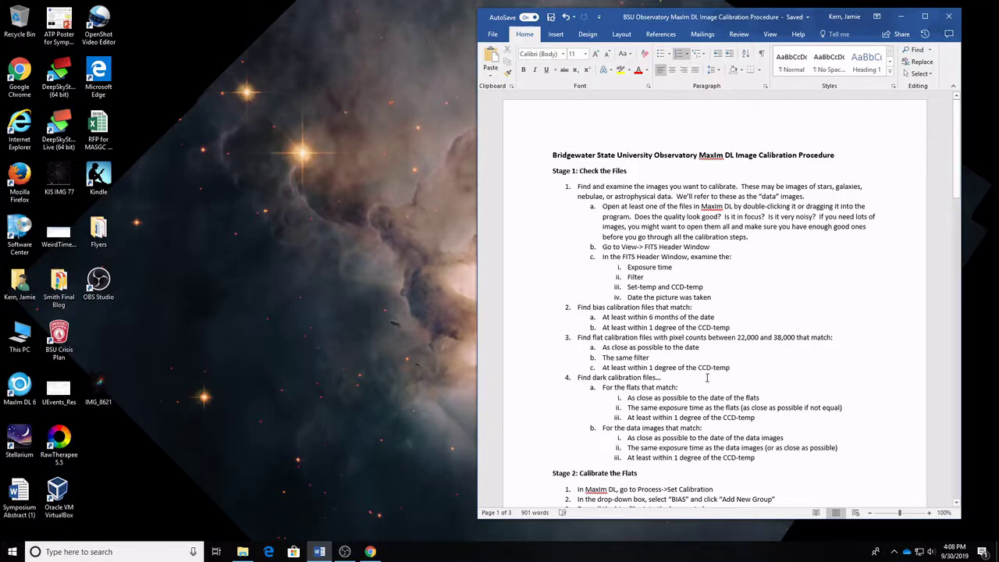
# Skim the MaxIm DL image calibration procedure document, then minimize it.
pyautogui.scroll(-5, 682, 437)
pyautogui.moveTo(959, 160); pyautogui.dragTo(959, 97)
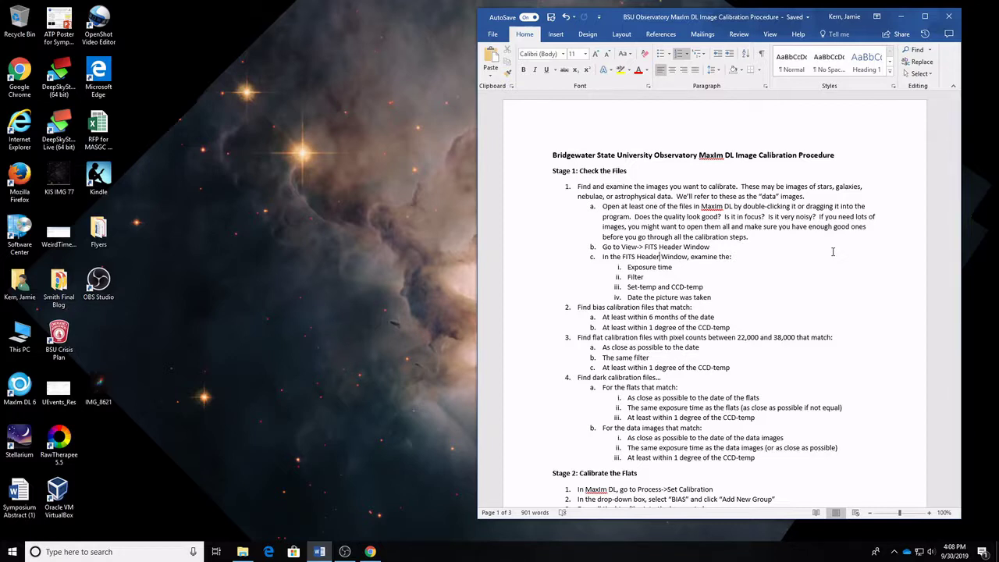
pyautogui.click(900, 16)
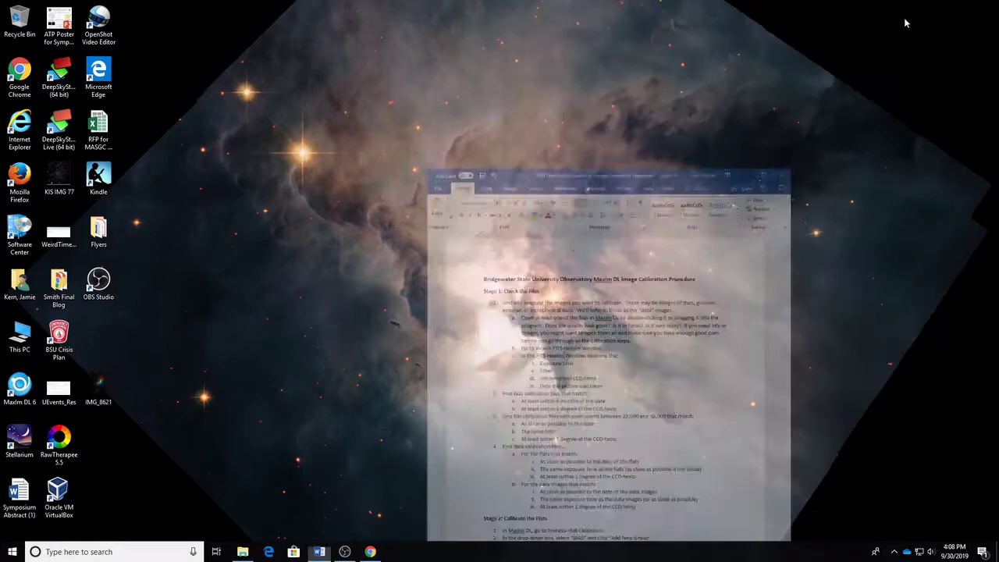
# Launch MaxIm DL 6 and clear its workspace by closing the FITS Header window and moving Screen Stretch outside the main window.
pyautogui.doubleClick(19, 387)
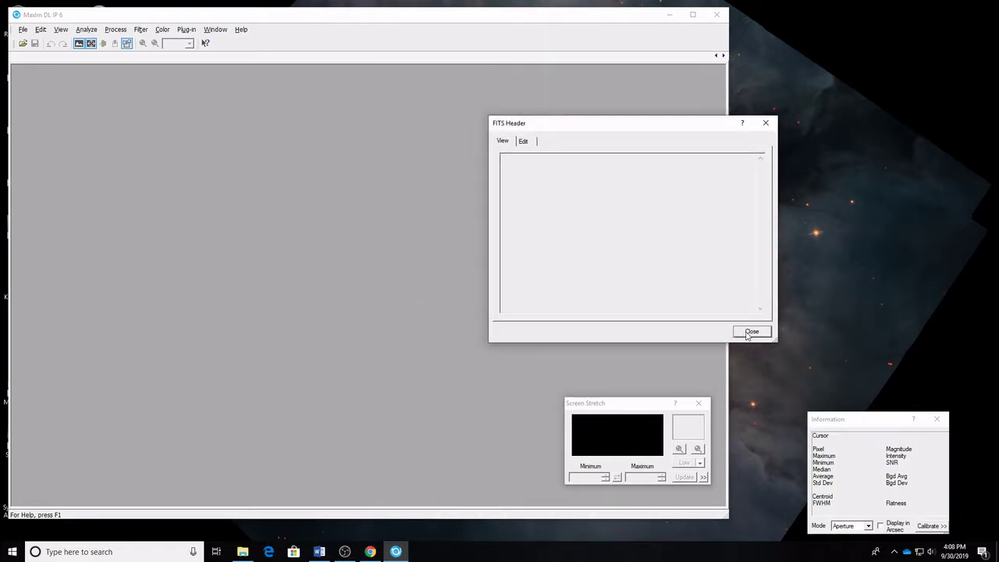
pyautogui.click(751, 332)
pyautogui.moveTo(658, 409); pyautogui.dragTo(901, 316)
pyautogui.click(486, 330)
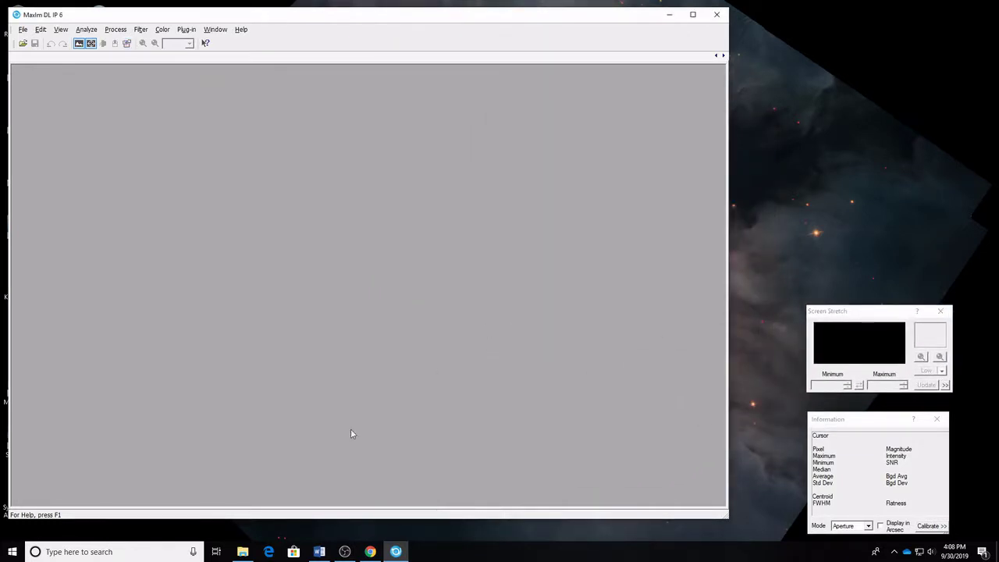
# In File Explorer, open the 09272015 observation folder and examine the C-filter images of M57_09272015_RingNebula.
pyautogui.click(243, 552)
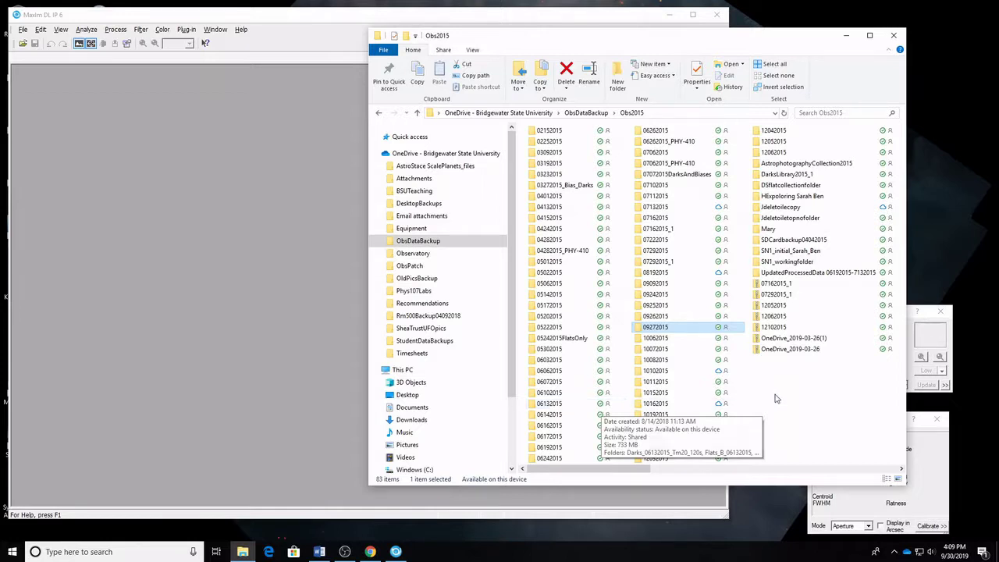
pyautogui.doubleClick(654, 329)
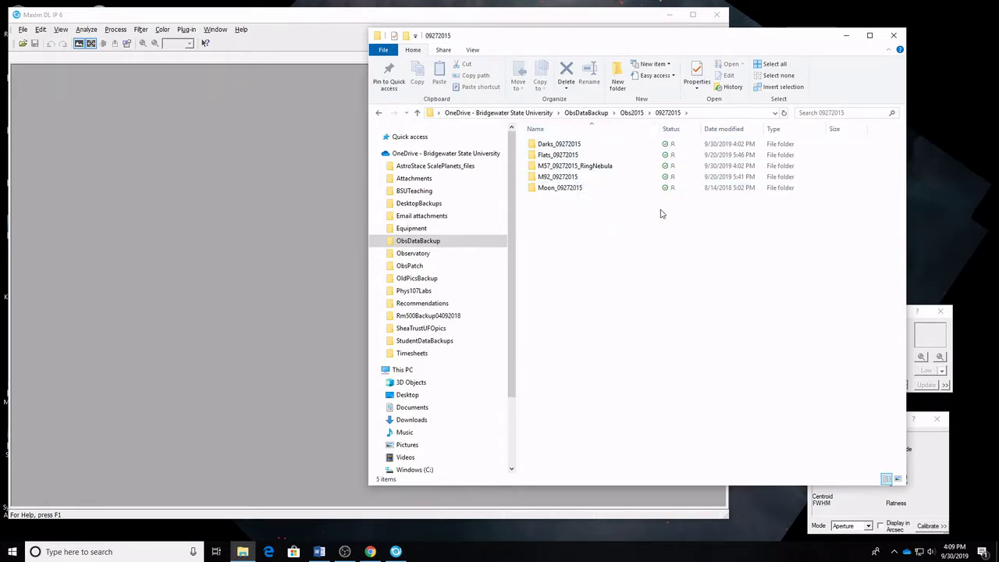
pyautogui.click(569, 168)
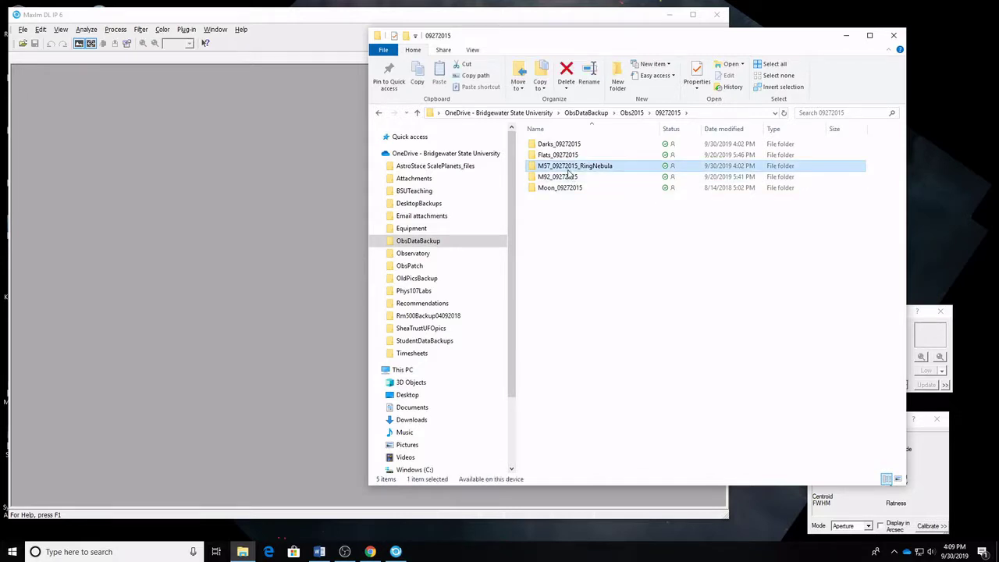
pyautogui.click(570, 178)
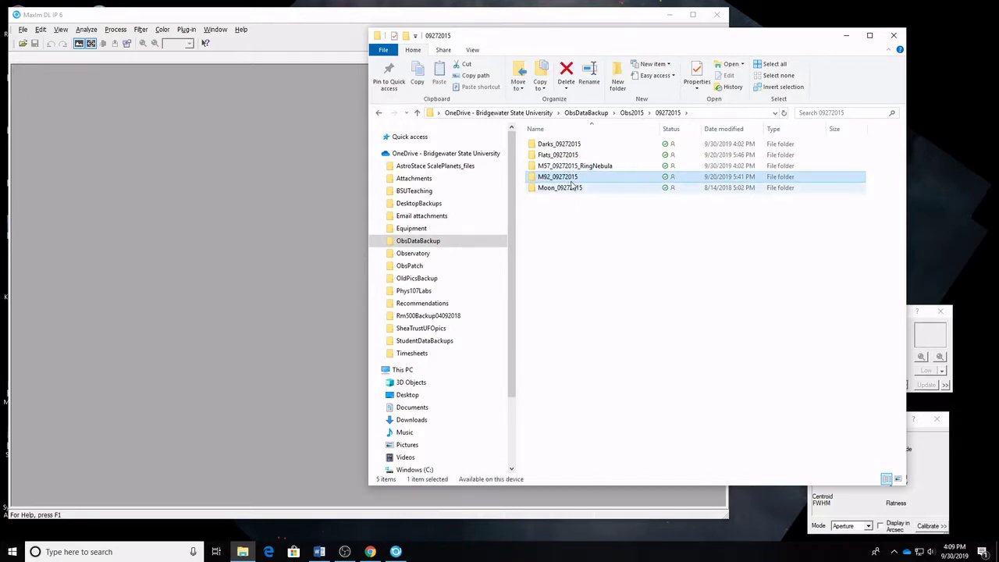
pyautogui.doubleClick(575, 166)
pyautogui.click(546, 145)
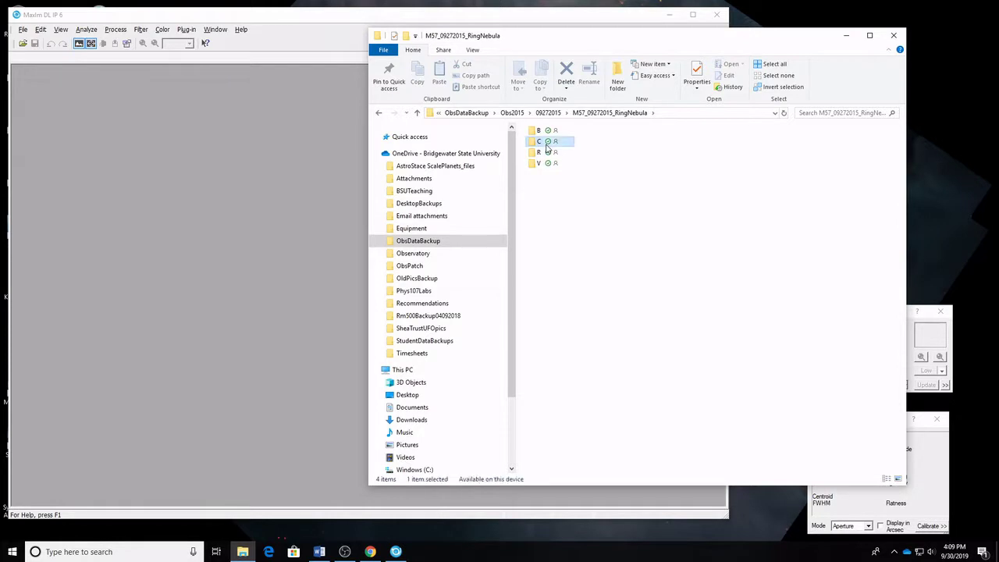
pyautogui.doubleClick(546, 148)
pyautogui.scroll(-1, 584, 349)
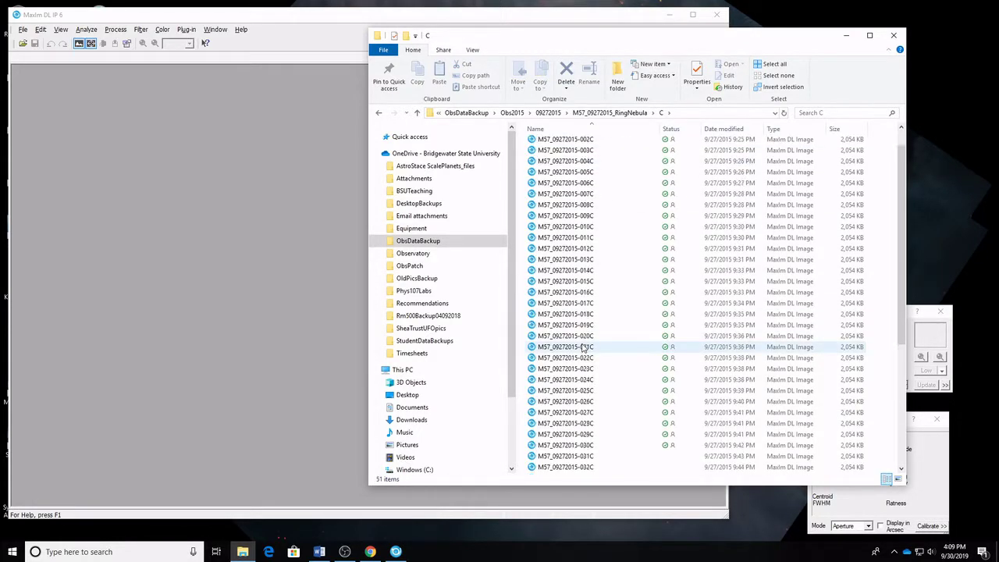
pyautogui.scroll(-1, 584, 349)
pyautogui.scroll(3, 584, 349)
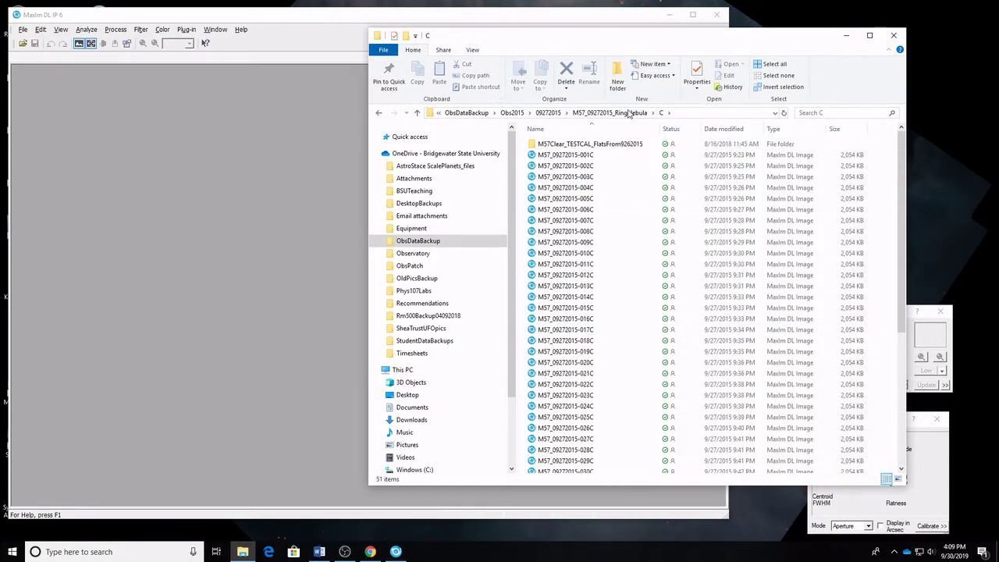
# Go back to the 09272015 folder and check the filter subfolders inside M92_09272015.
pyautogui.click(629, 114)
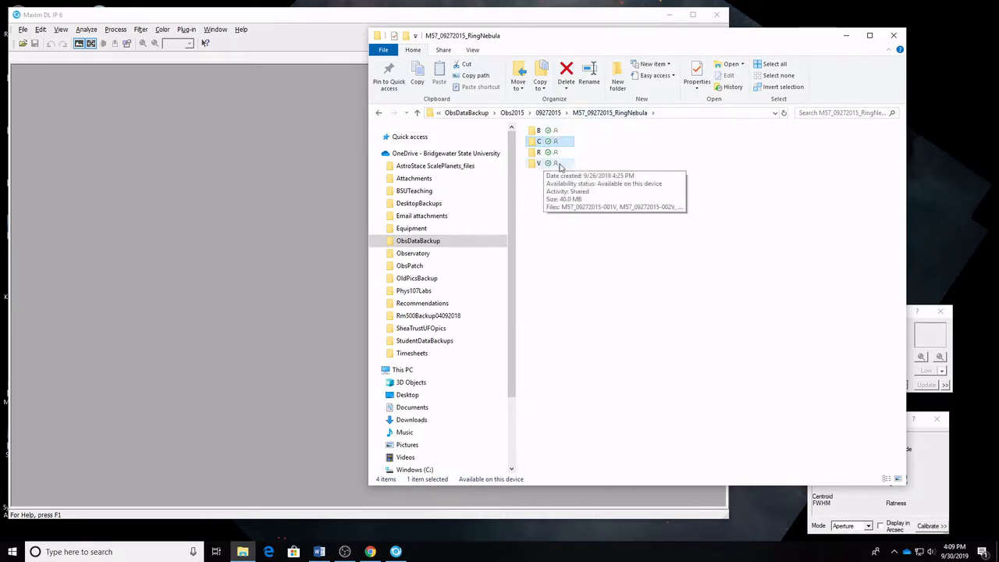
pyautogui.click(548, 112)
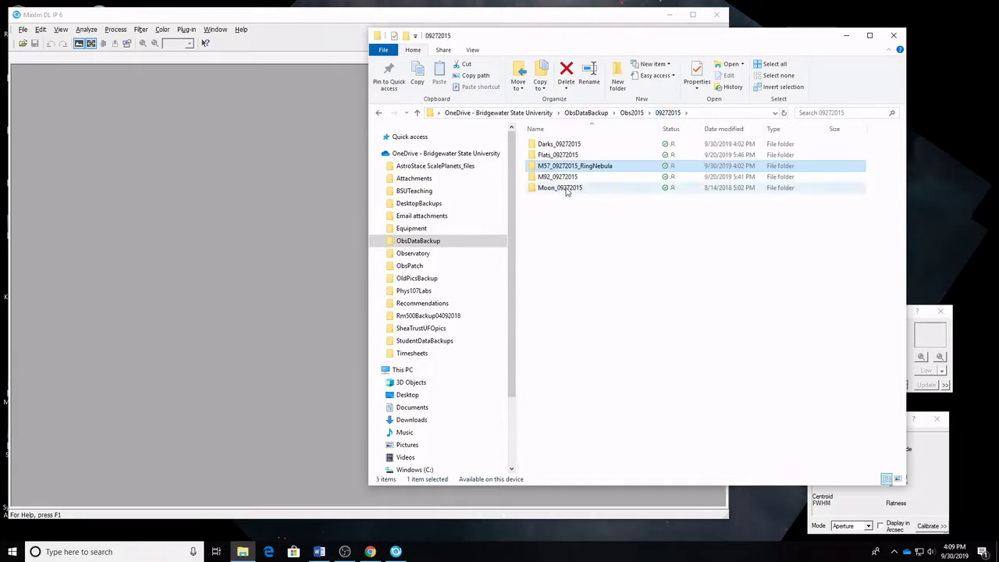
pyautogui.doubleClick(562, 177)
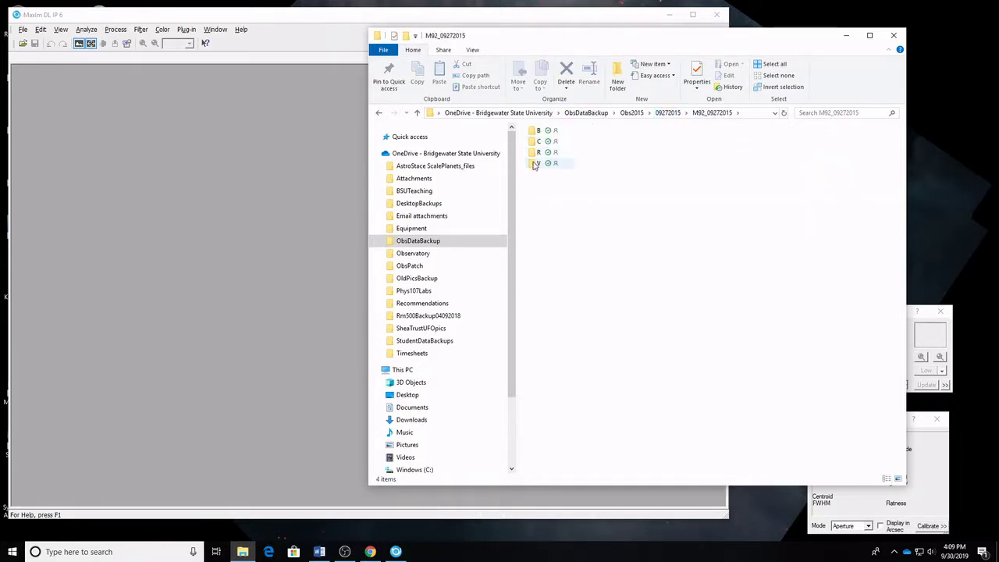
# Examine the Flats_09272015 folder, including the flat images in its 15s subfolder.
pyautogui.click(667, 112)
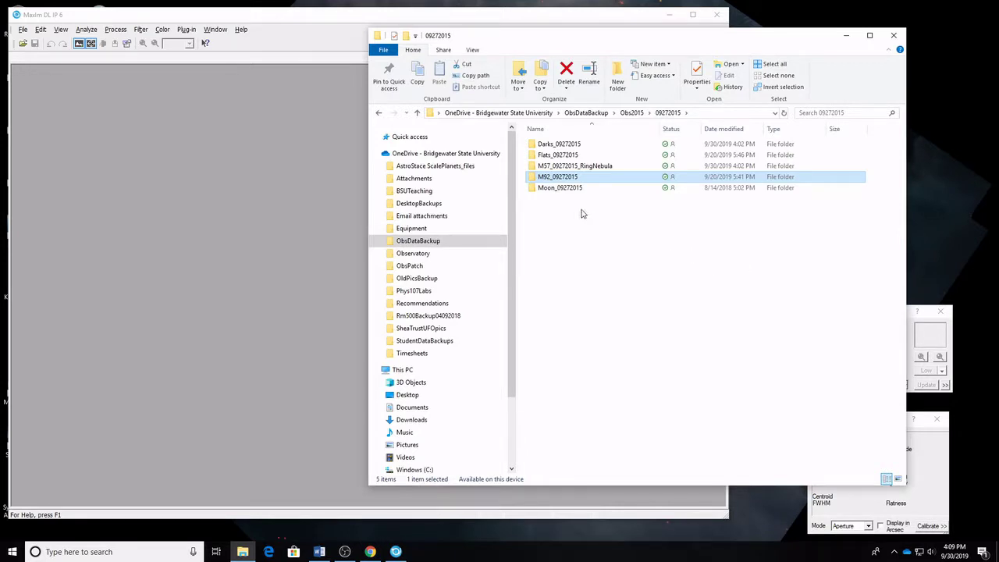
pyautogui.click(556, 145)
pyautogui.click(558, 155)
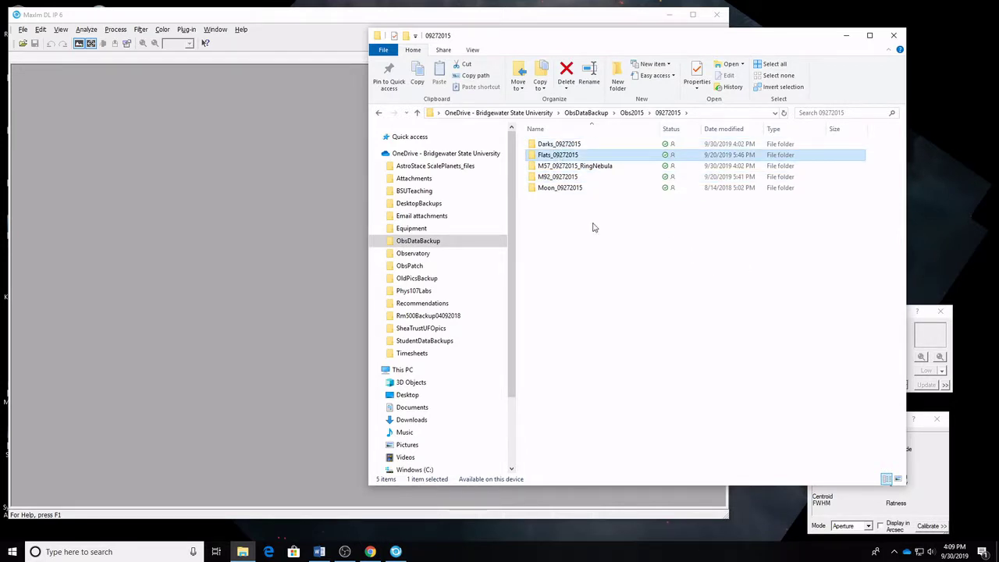
pyautogui.doubleClick(567, 155)
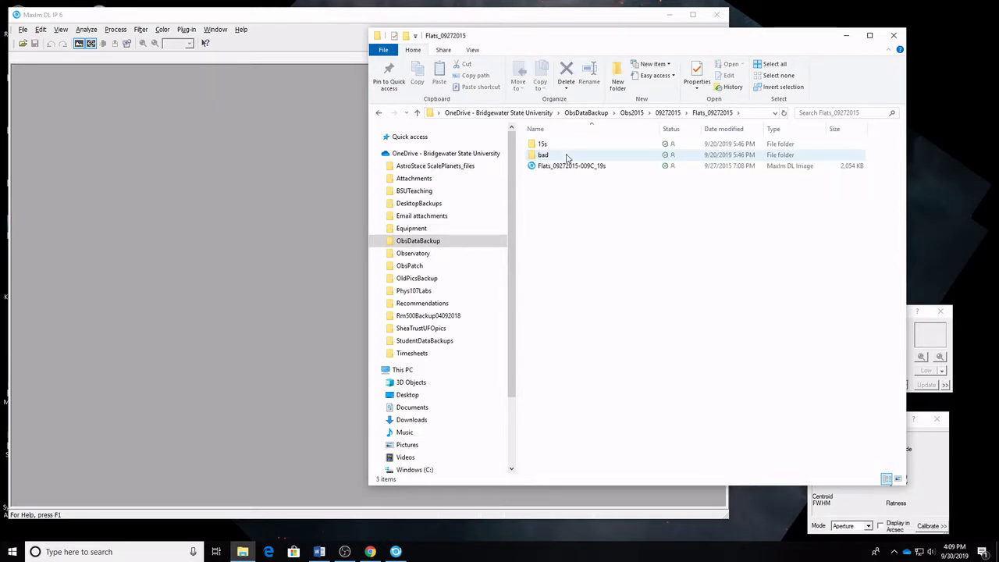
pyautogui.doubleClick(554, 146)
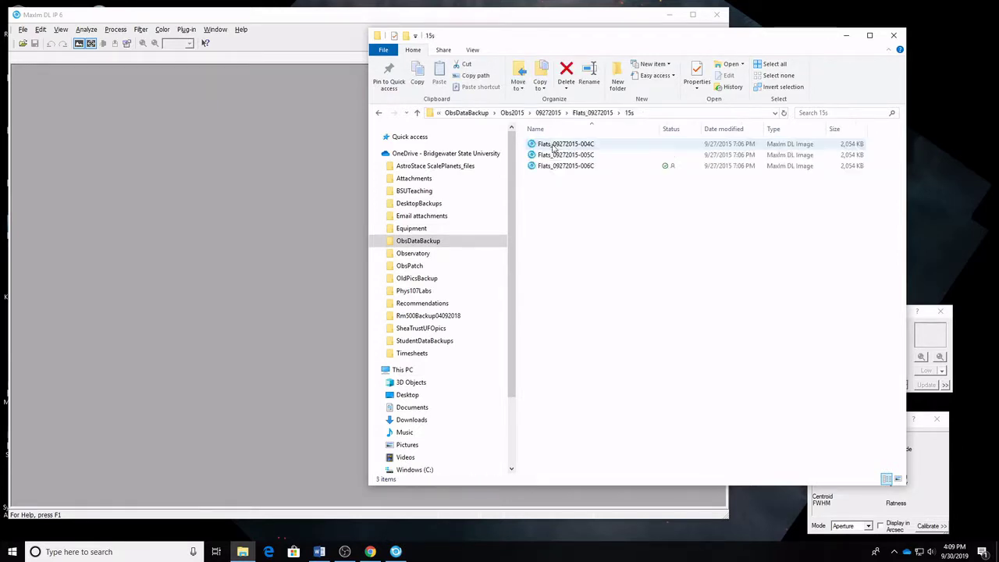
pyautogui.click(596, 114)
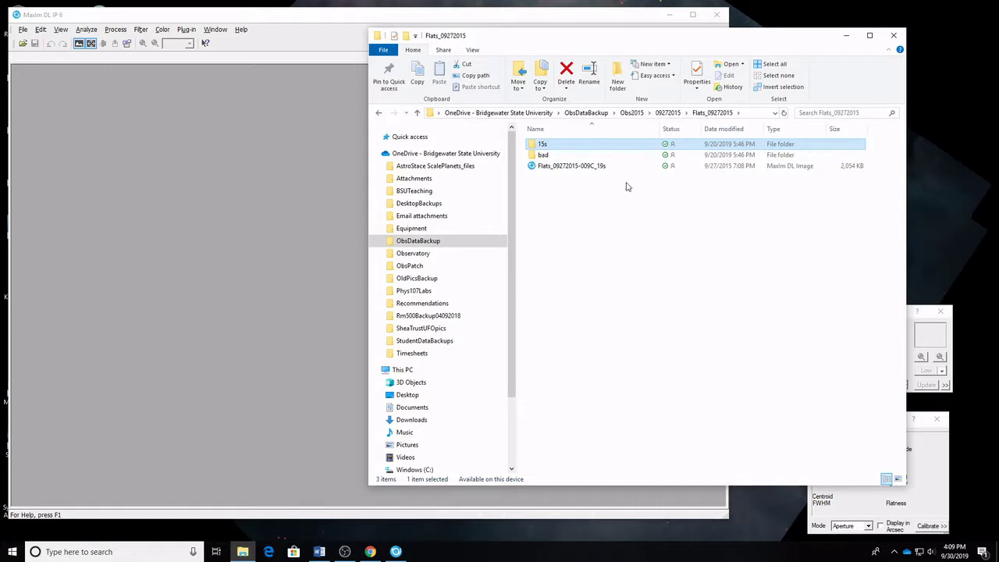
# Switch to the 09262015 observation folder and examine the C-filter images in Flats_09262015.
pyautogui.click(669, 114)
pyautogui.click(632, 114)
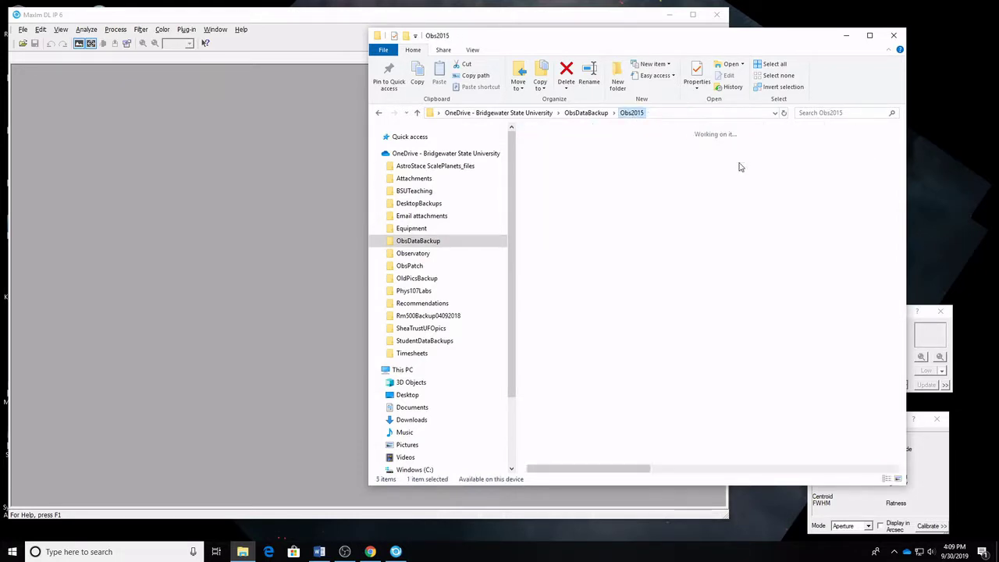
pyautogui.doubleClick(656, 322)
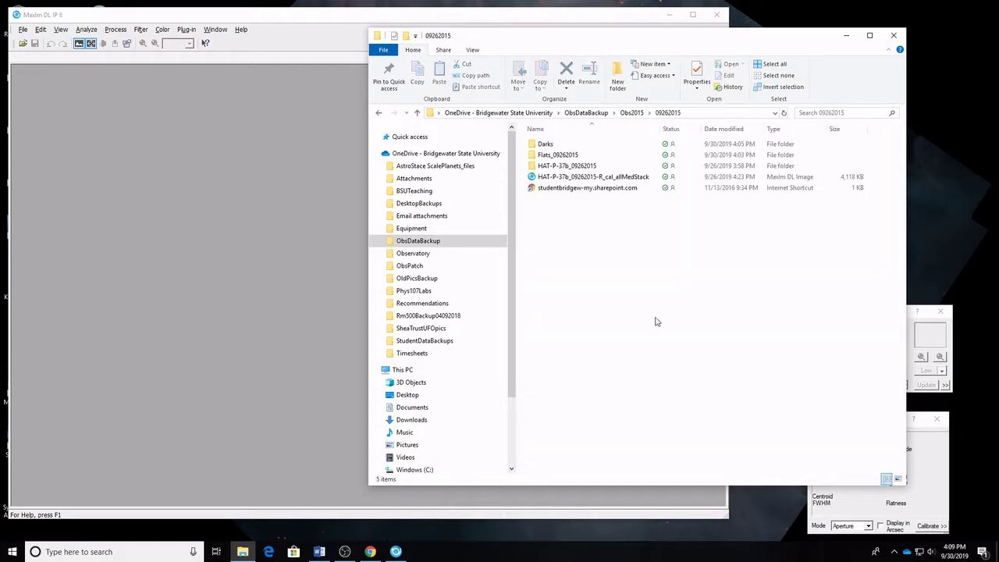
pyautogui.doubleClick(552, 154)
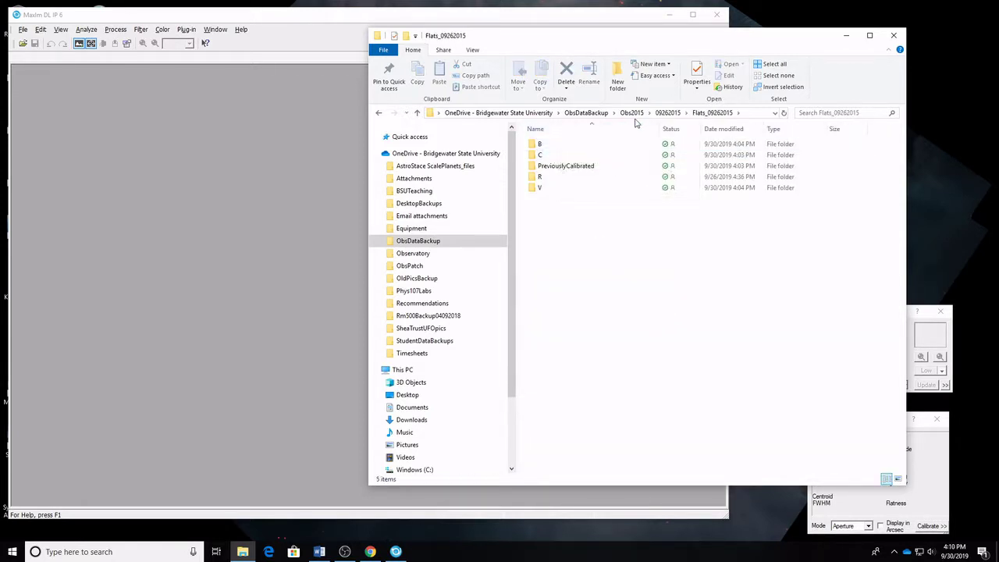
pyautogui.doubleClick(547, 155)
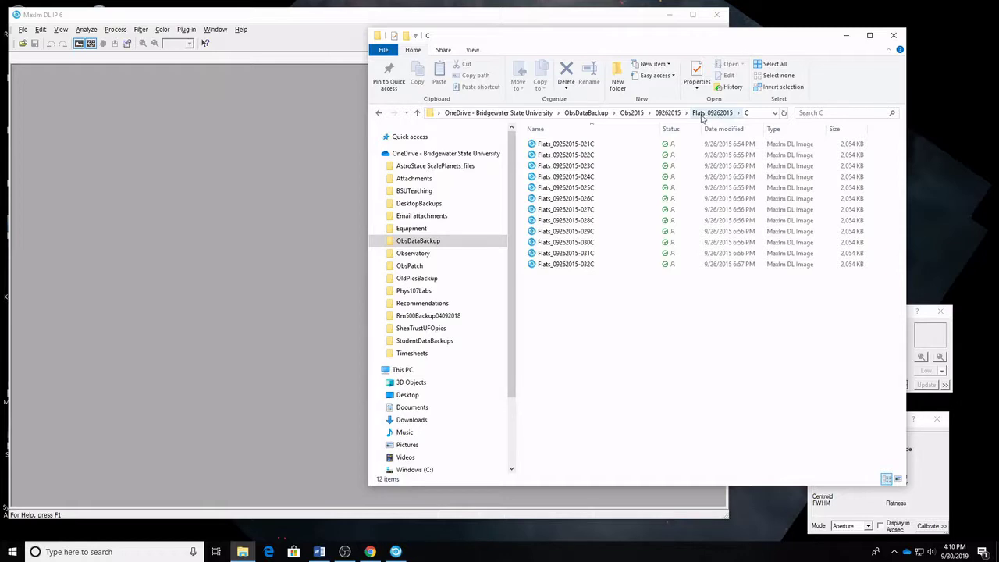
# Check the B, R and V subfolders of Flats_09262015 for available flat images.
pyautogui.click(668, 113)
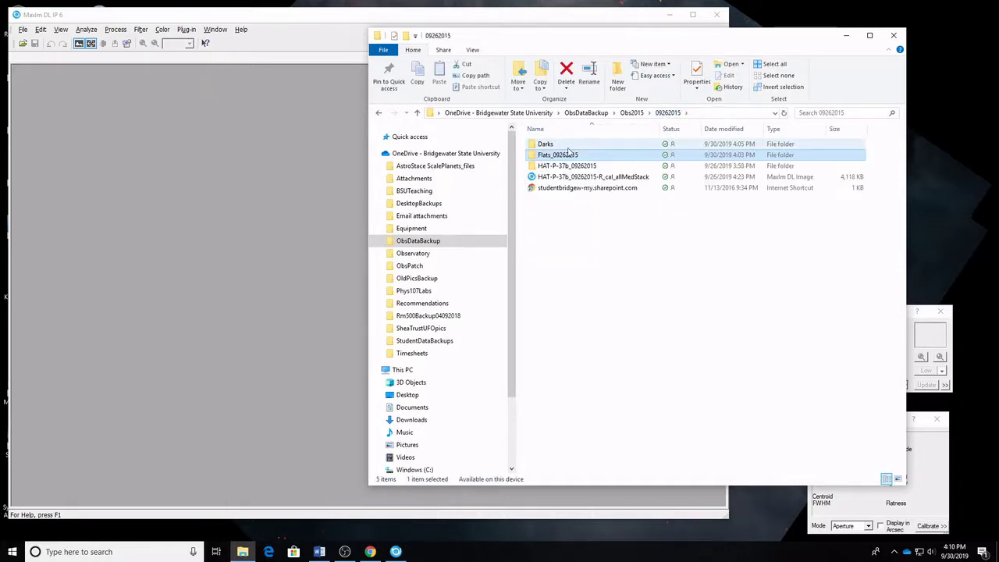
pyautogui.doubleClick(551, 154)
pyautogui.doubleClick(549, 146)
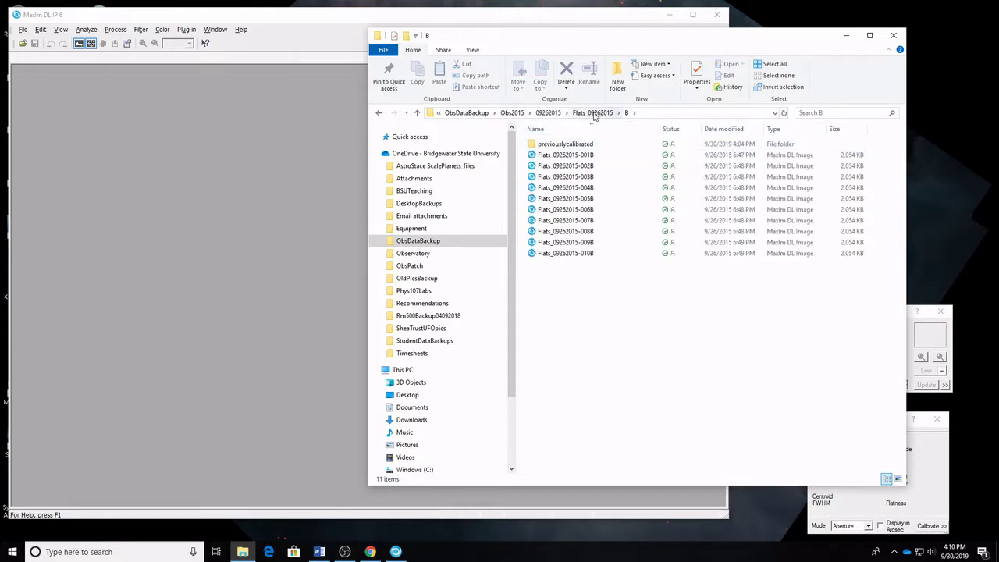
pyautogui.click(589, 113)
pyautogui.click(544, 177)
pyautogui.doubleClick(544, 177)
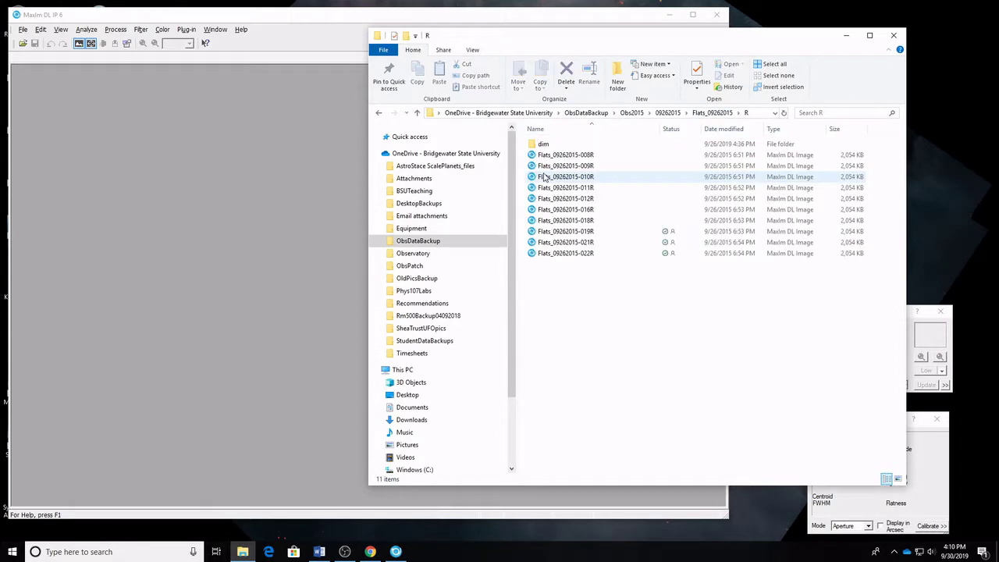
pyautogui.click(593, 113)
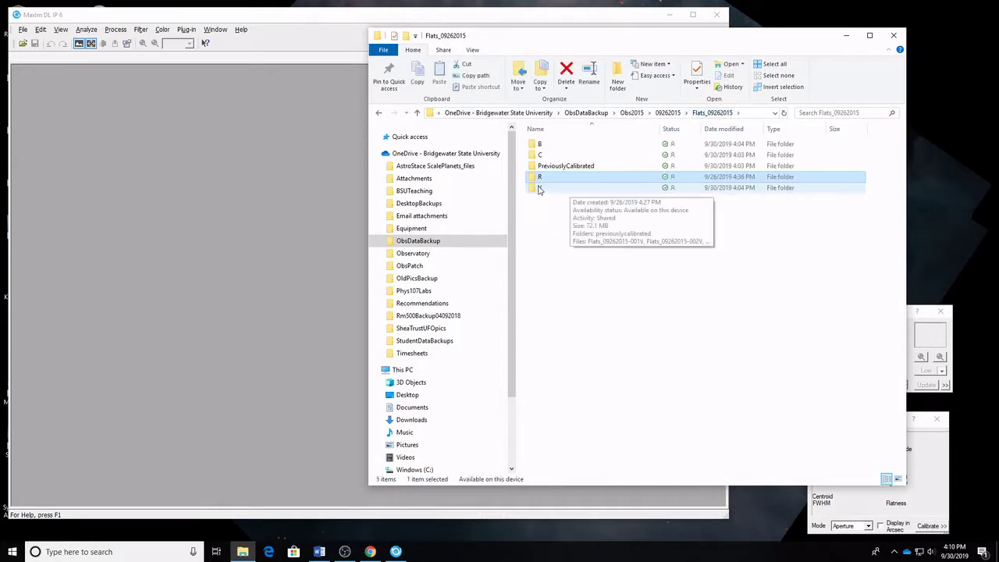
pyautogui.doubleClick(538, 188)
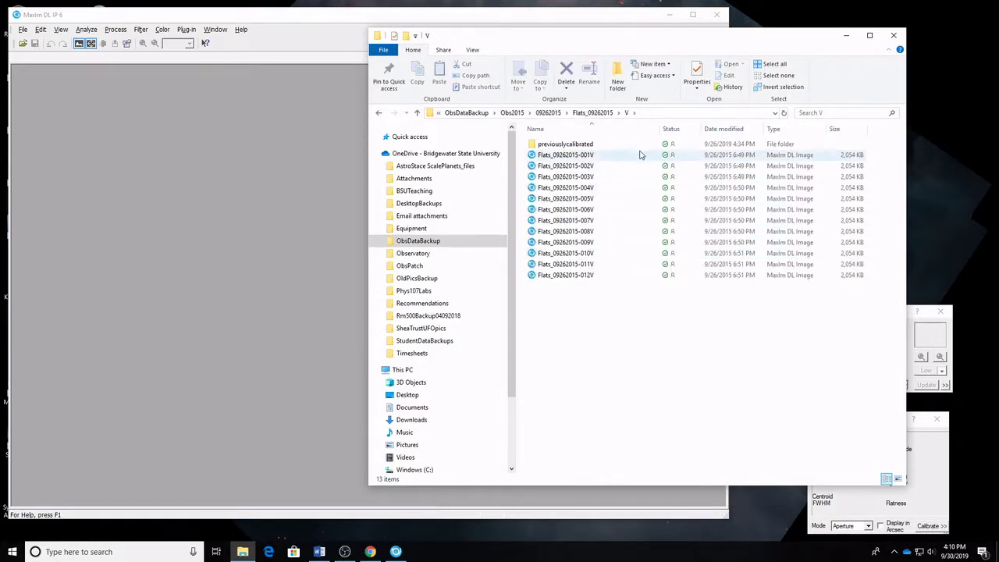
pyautogui.click(592, 113)
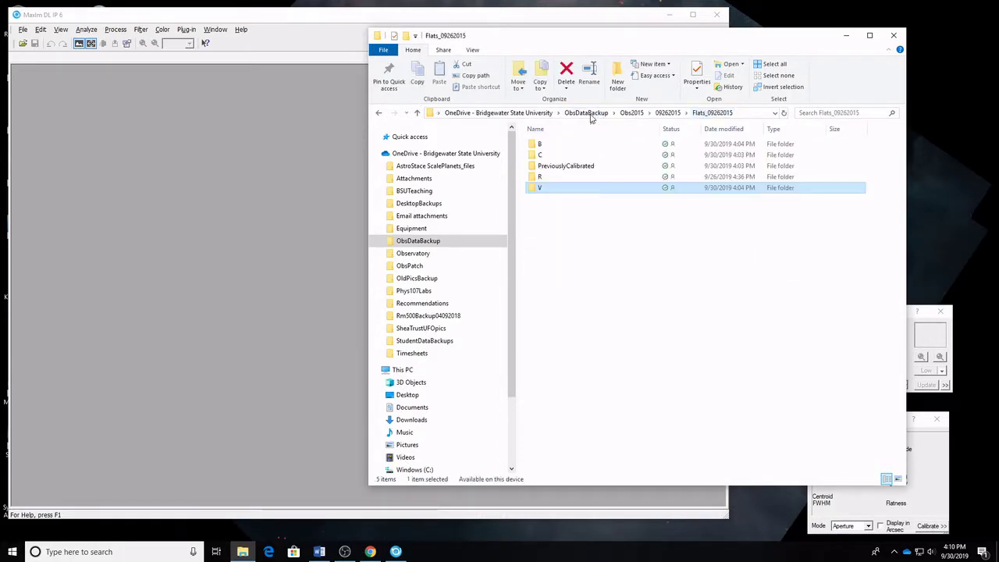
# Load all the flat images from the Flats_09262015 C folder into MaxIm DL and minimize File Explorer.
pyautogui.doubleClick(572, 160)
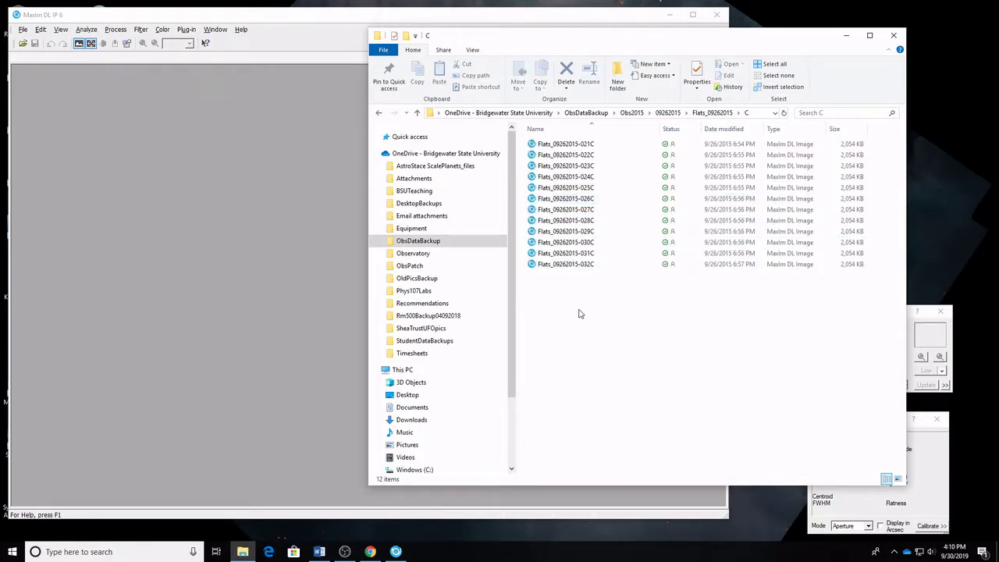
pyautogui.moveTo(579, 314); pyautogui.dragTo(223, 196)
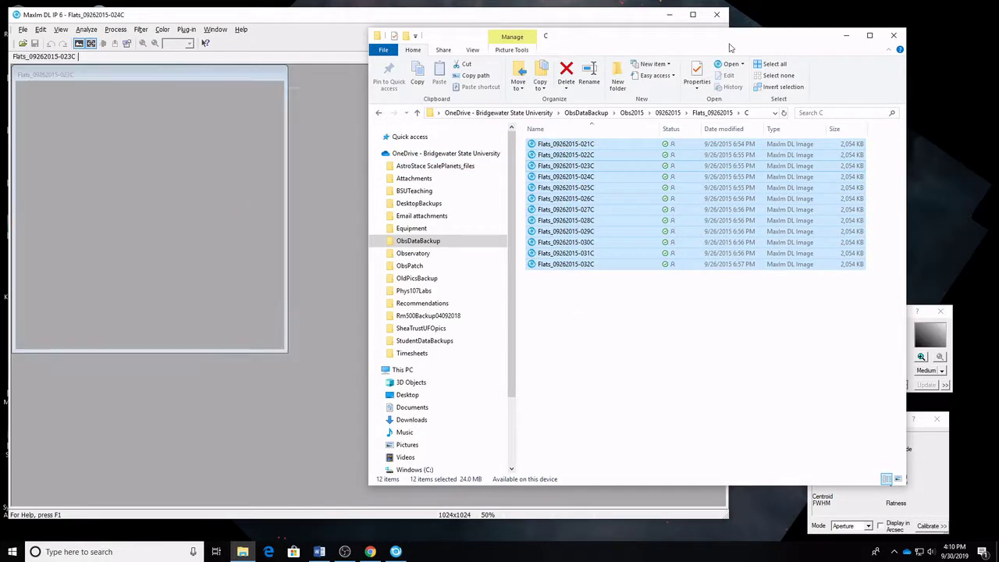
pyautogui.click(843, 39)
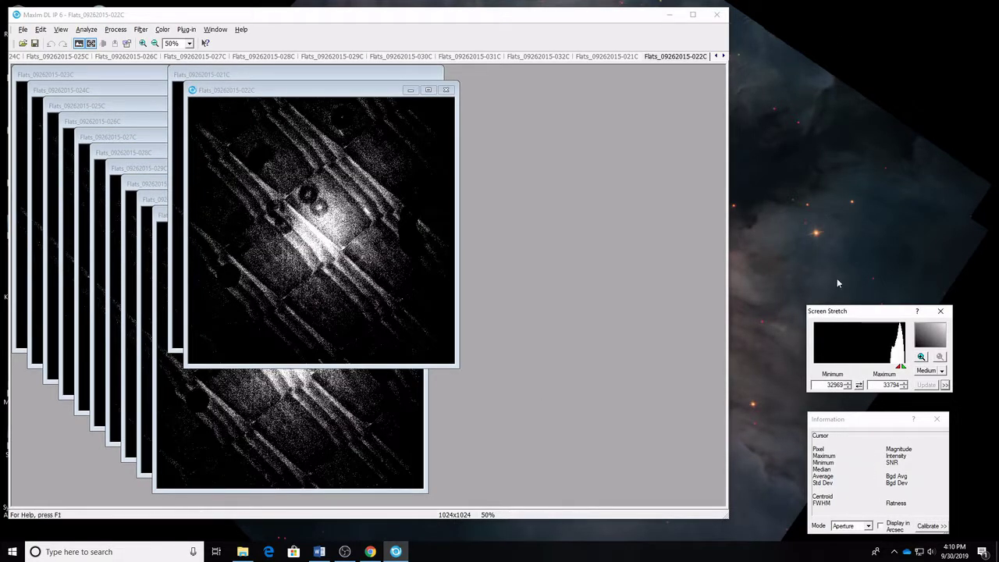
pyautogui.moveTo(848, 311); pyautogui.dragTo(562, 112)
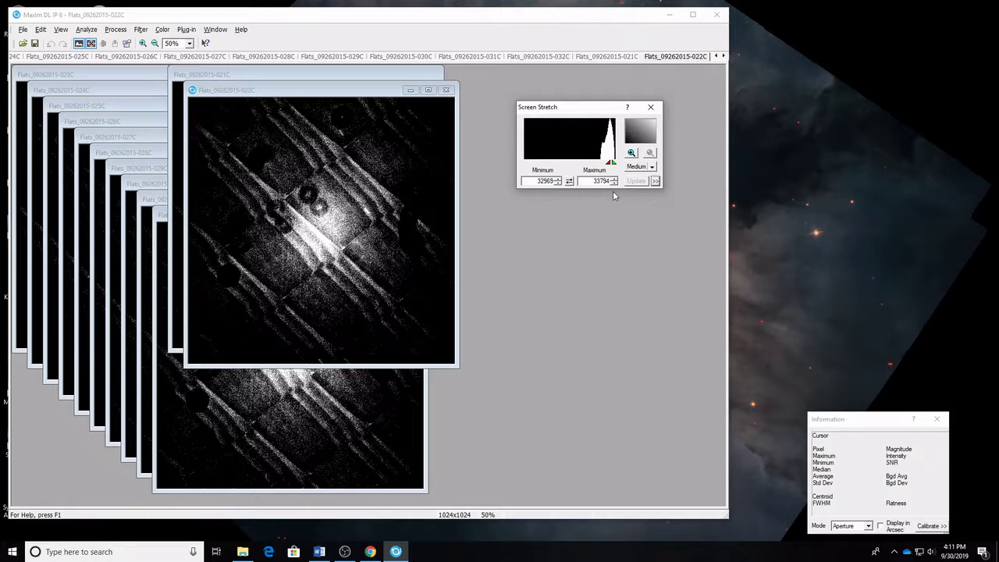
pyautogui.moveTo(582, 109); pyautogui.dragTo(579, 102)
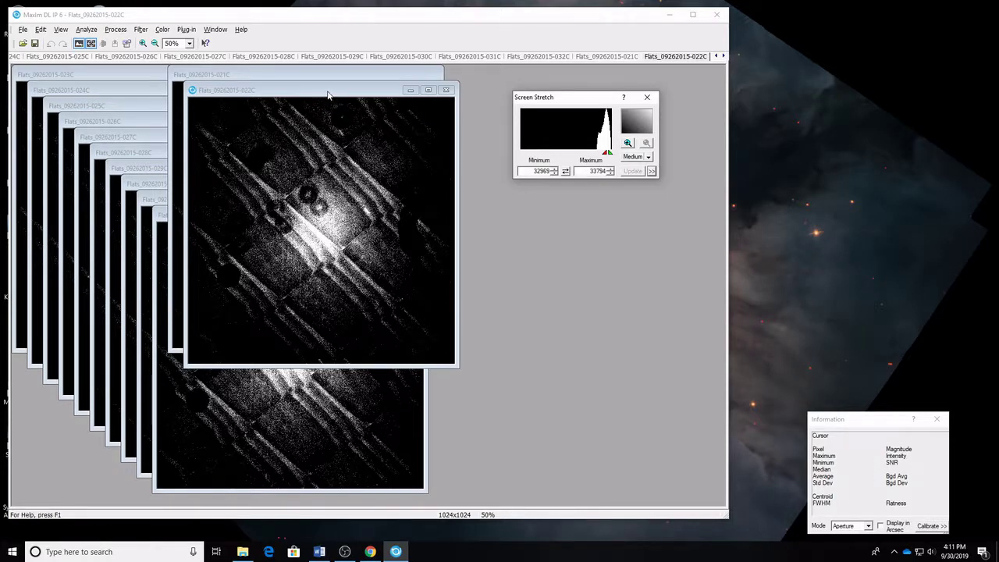
pyautogui.moveTo(321, 94); pyautogui.dragTo(552, 229)
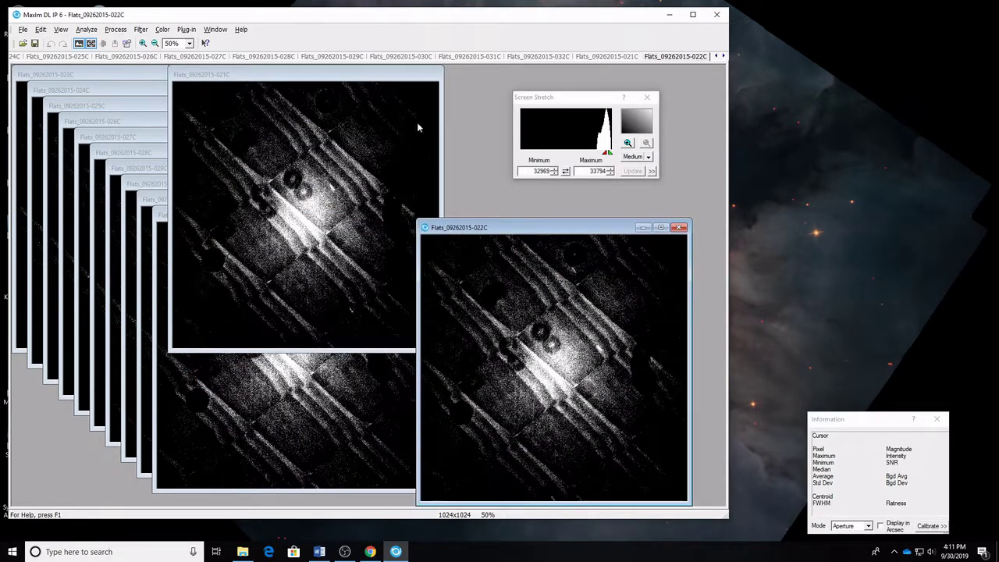
pyautogui.click(314, 97)
pyautogui.moveTo(303, 76); pyautogui.dragTo(552, 223)
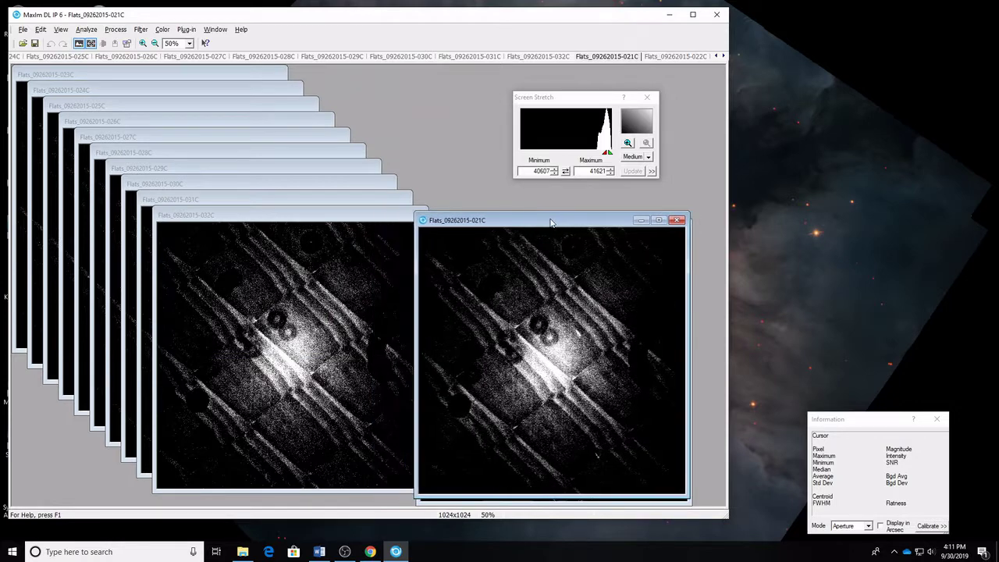
pyautogui.moveTo(289, 219); pyautogui.dragTo(535, 231)
pyautogui.moveTo(306, 201); pyautogui.dragTo(546, 217)
pyautogui.moveTo(271, 188); pyautogui.dragTo(479, 236)
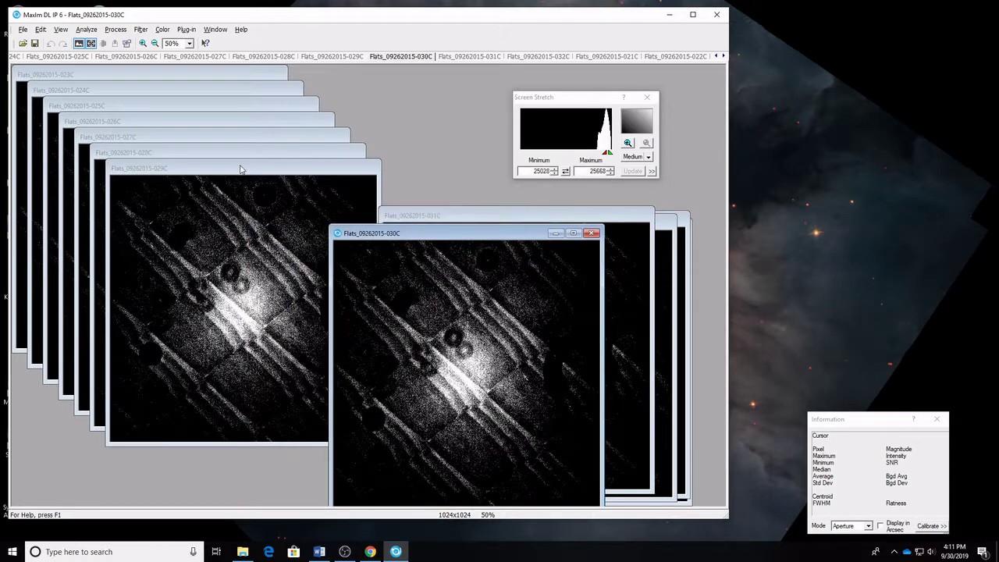
pyautogui.moveTo(236, 191); pyautogui.dragTo(209, 187)
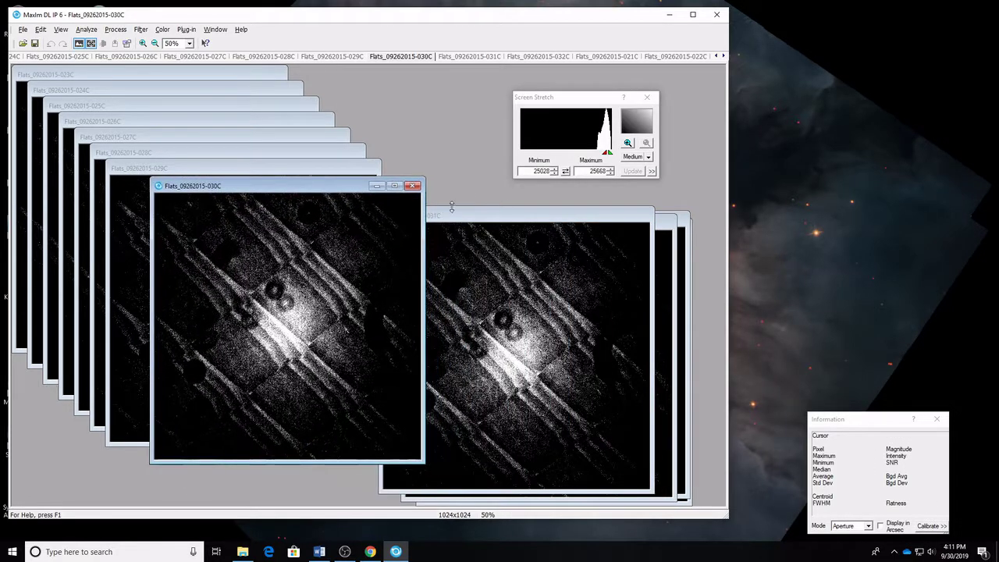
pyautogui.moveTo(467, 213); pyautogui.dragTo(328, 209)
pyautogui.click(545, 227)
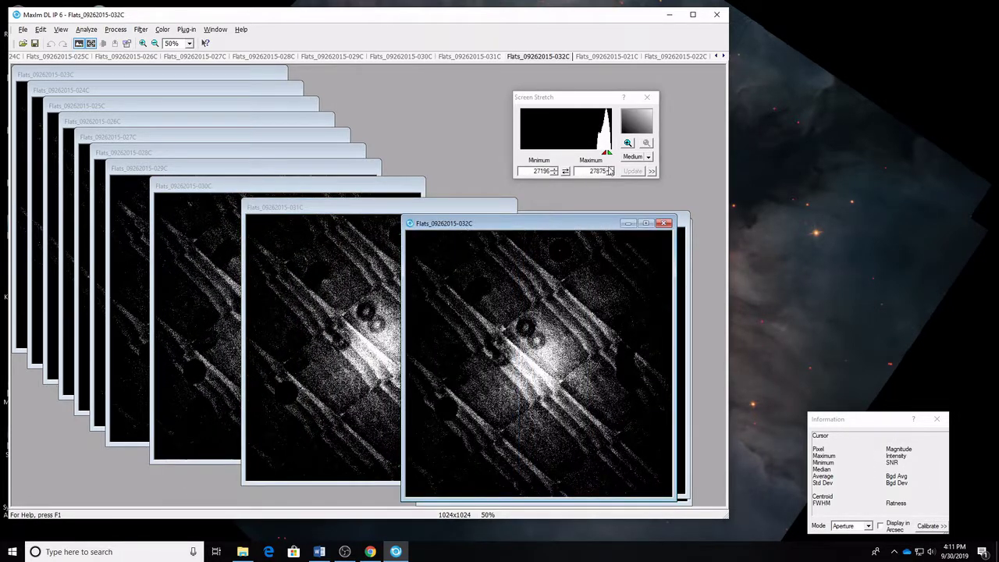
pyautogui.click(647, 157)
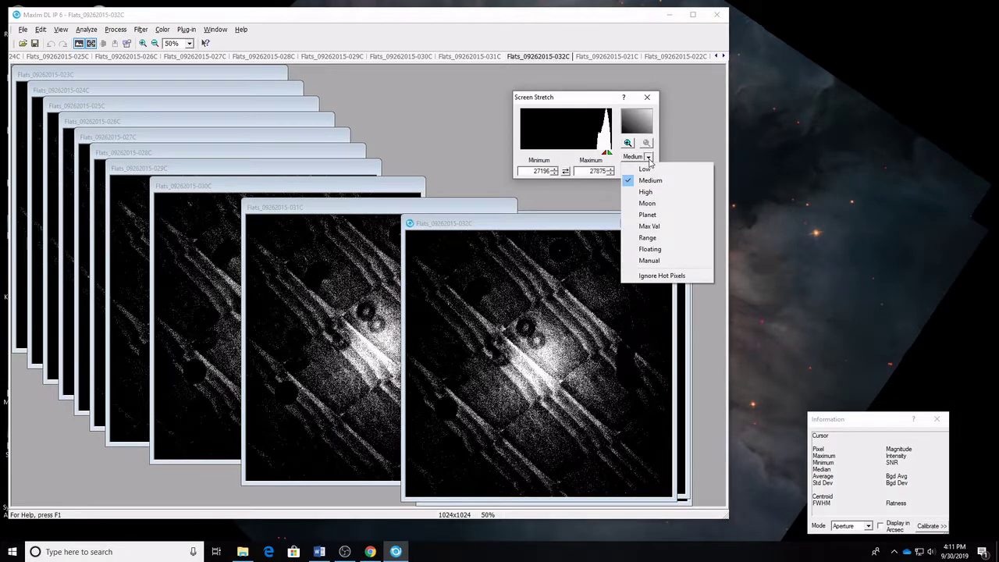
pyautogui.click(648, 238)
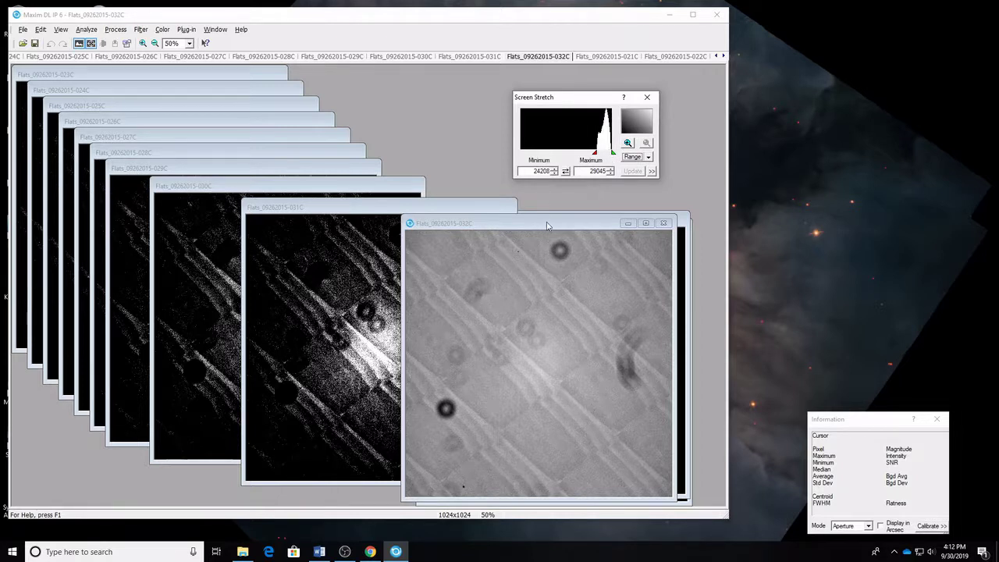
pyautogui.moveTo(548, 226); pyautogui.dragTo(545, 196)
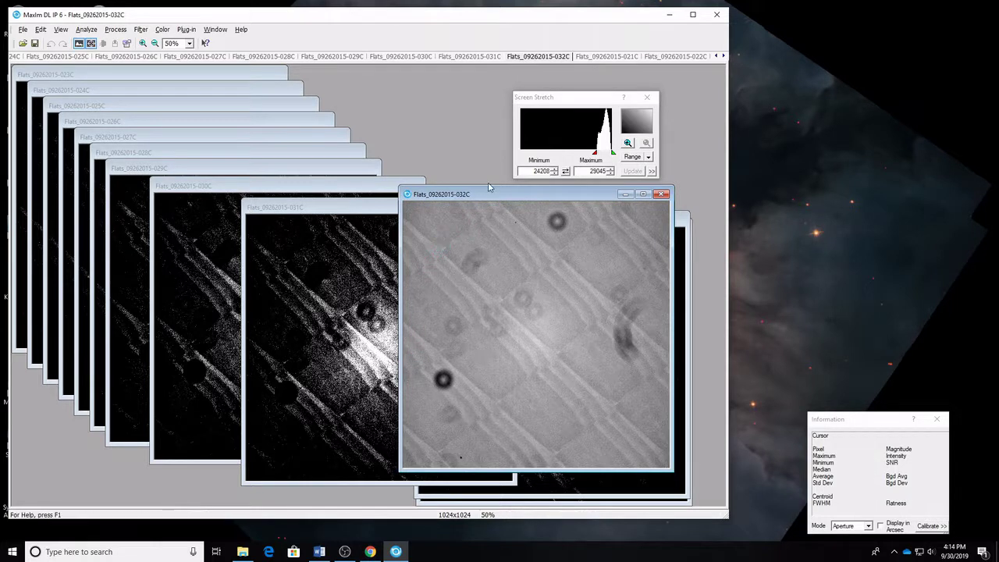
pyautogui.moveTo(544, 100); pyautogui.dragTo(603, 80)
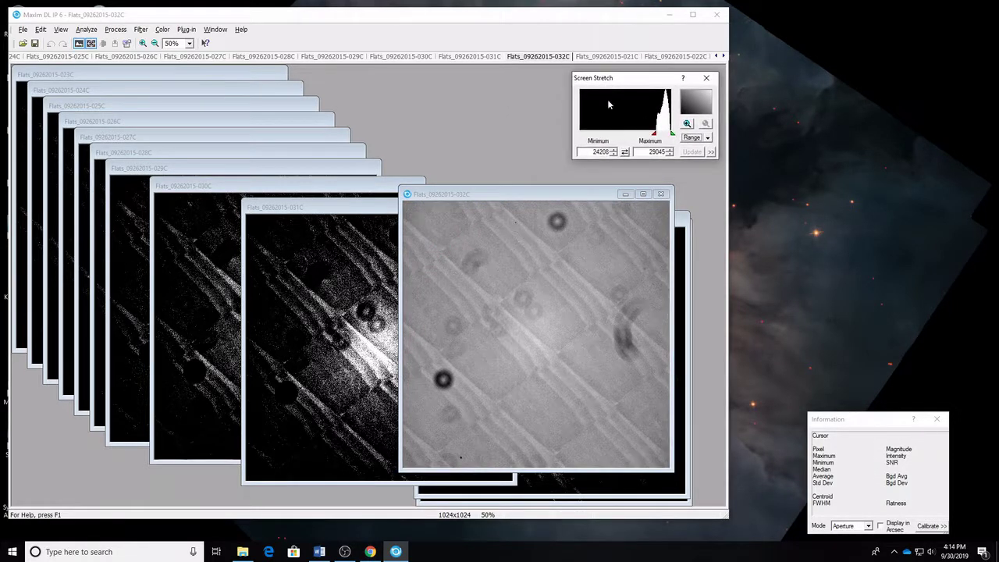
pyautogui.moveTo(557, 189); pyautogui.dragTo(531, 177)
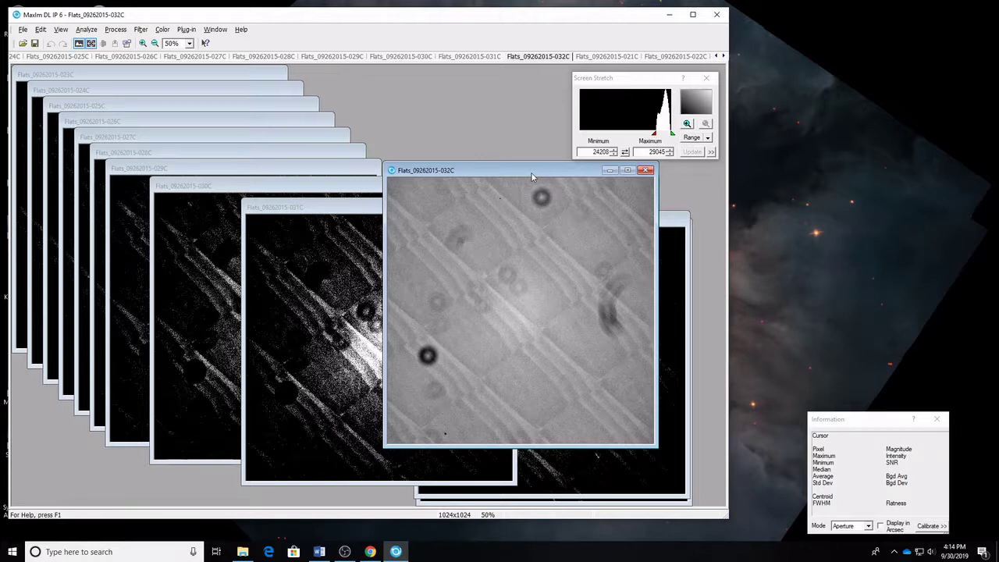
pyautogui.moveTo(532, 177); pyautogui.dragTo(544, 187)
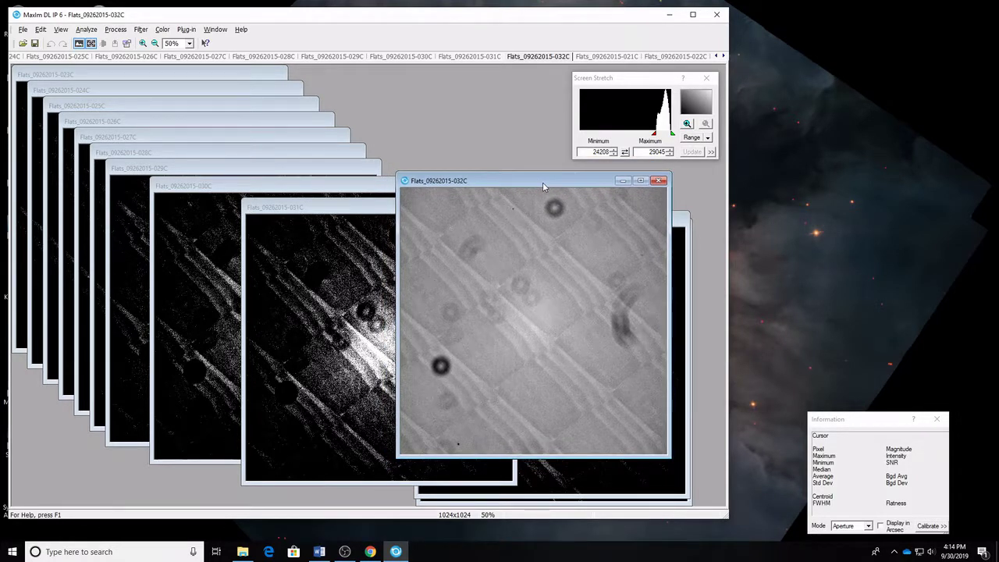
pyautogui.moveTo(544, 187); pyautogui.dragTo(547, 180)
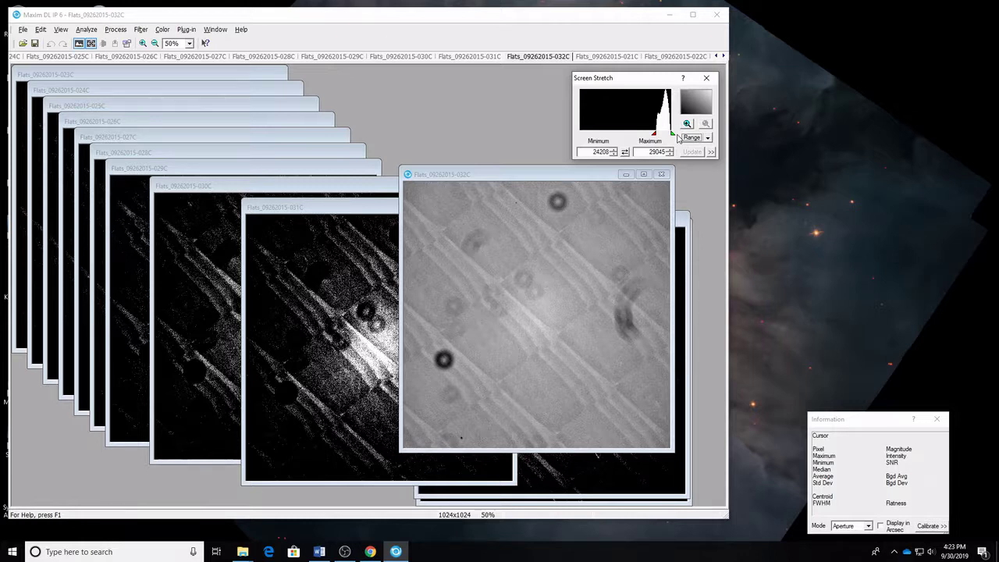
pyautogui.moveTo(592, 180)
pyautogui.mouseDown()
pyautogui.moveTo(581, 178)
pyautogui.moveTo(605, 177)
pyautogui.mouseUp()
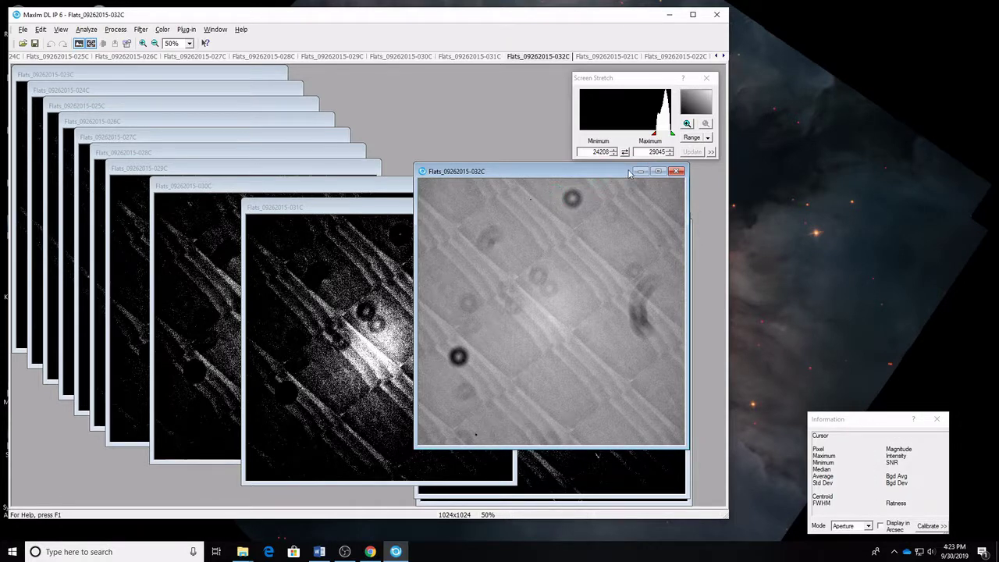
pyautogui.click(677, 172)
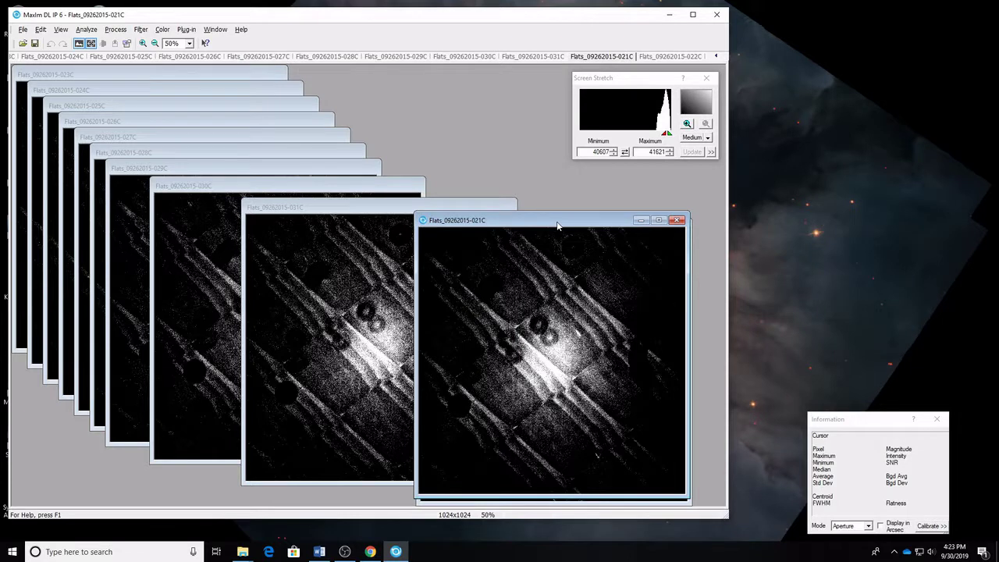
pyautogui.moveTo(557, 226); pyautogui.dragTo(562, 206)
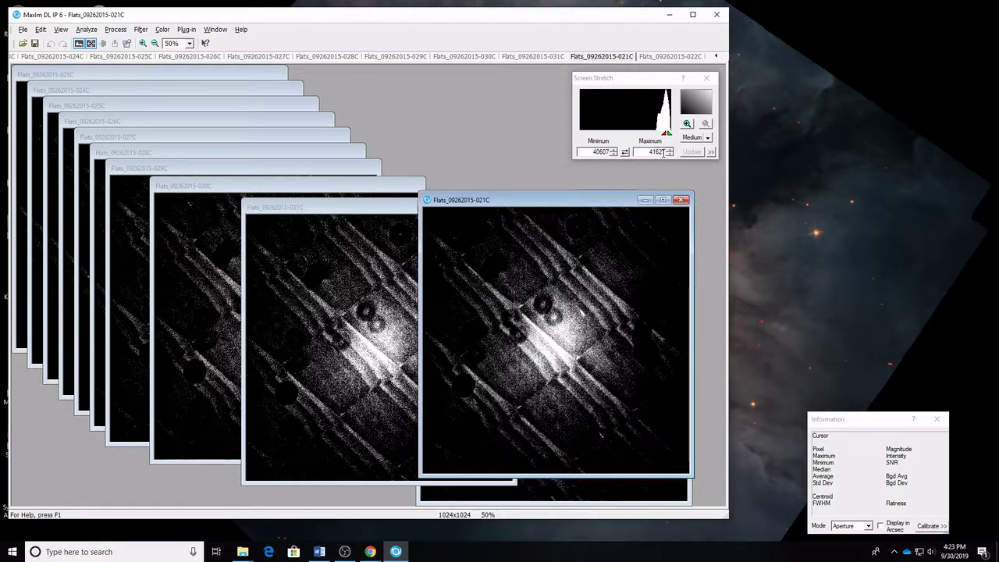
pyautogui.click(707, 137)
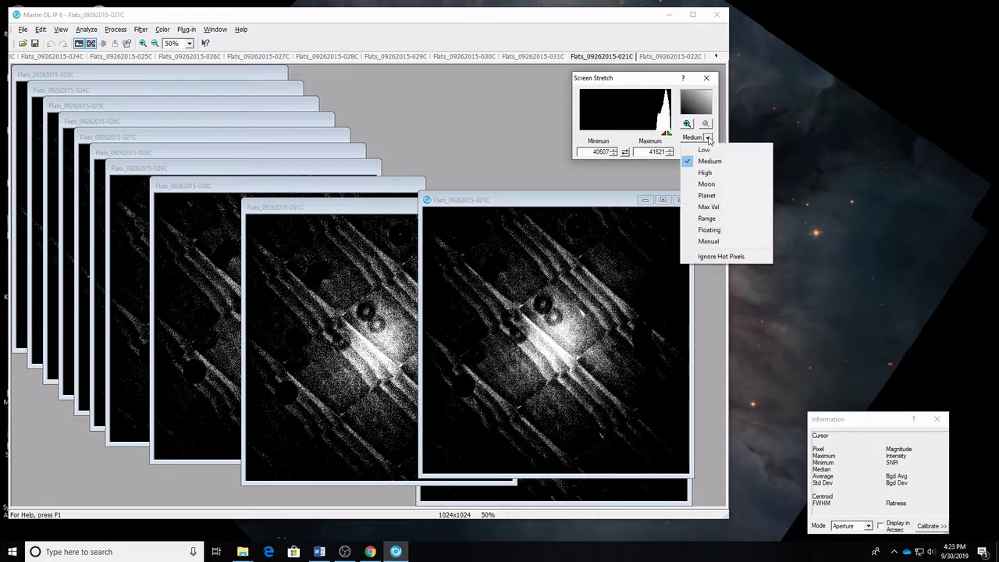
pyautogui.click(707, 219)
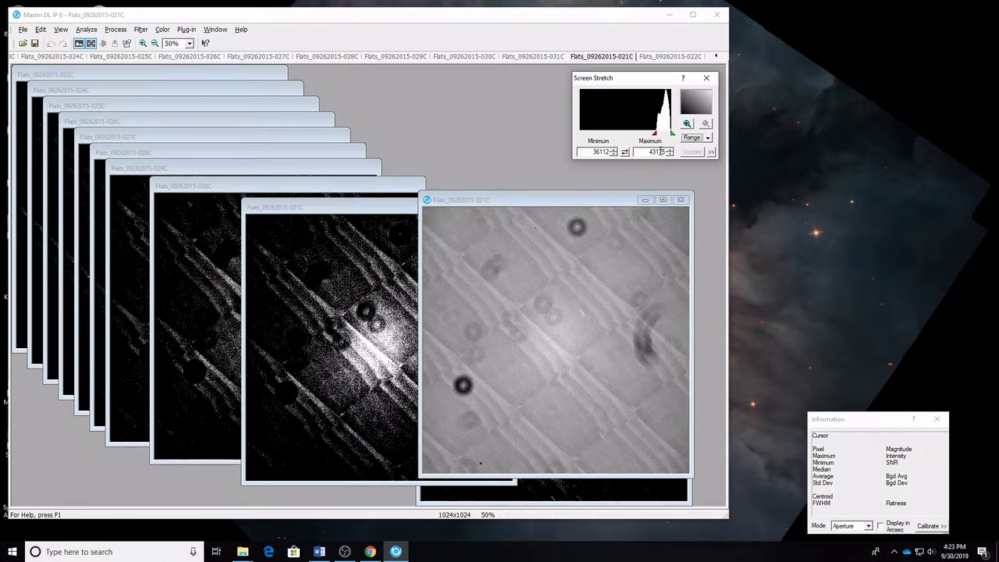
pyautogui.click(644, 200)
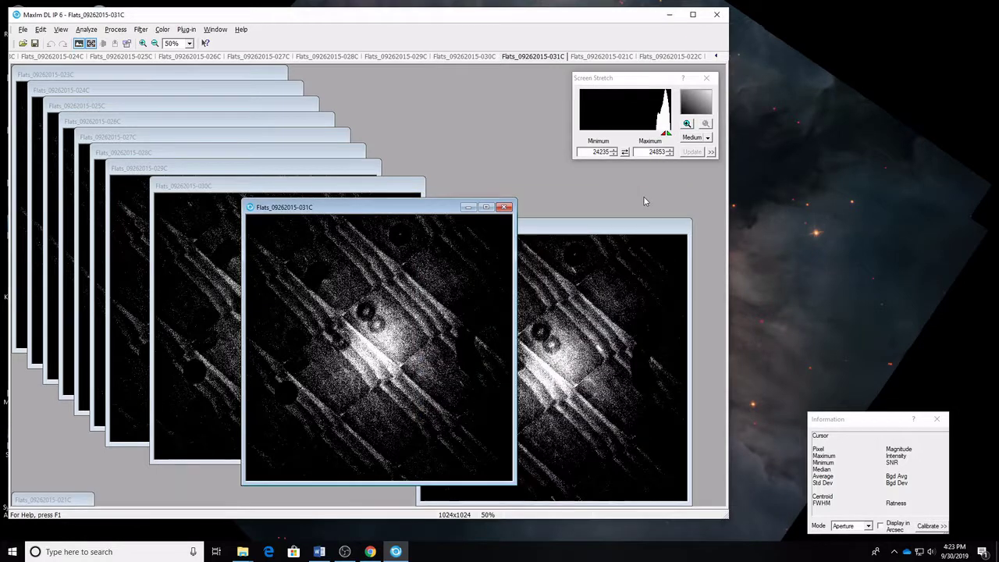
pyautogui.click(584, 226)
pyautogui.click(637, 80)
pyautogui.moveTo(637, 80); pyautogui.dragTo(564, 113)
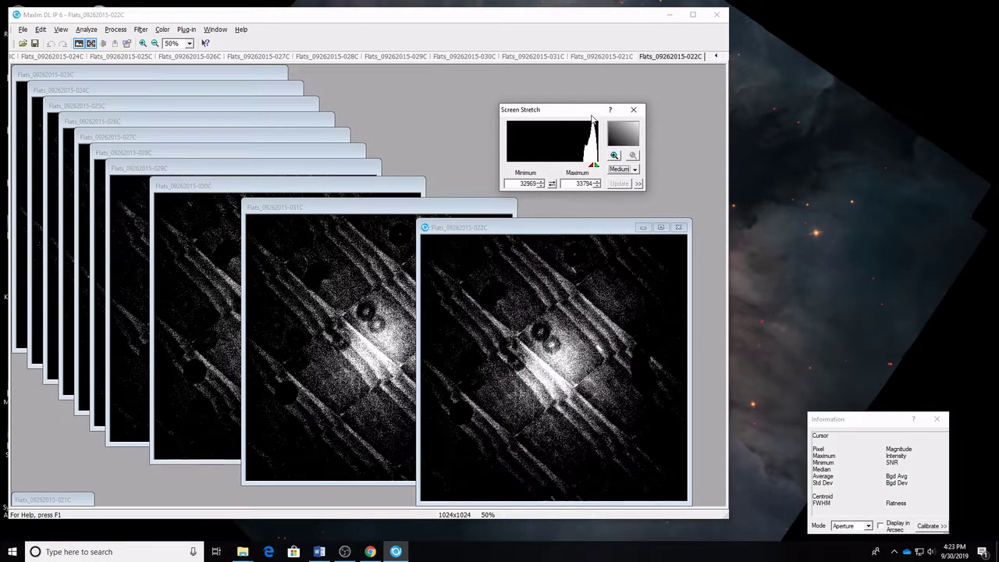
pyautogui.press('r')
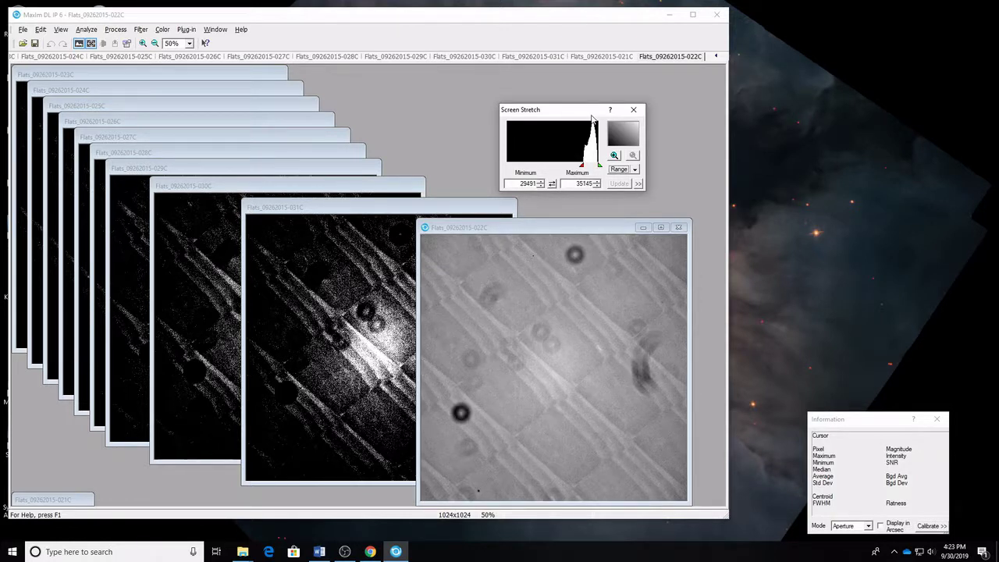
pyautogui.moveTo(593, 110); pyautogui.dragTo(610, 91)
pyautogui.moveTo(595, 227); pyautogui.dragTo(616, 190)
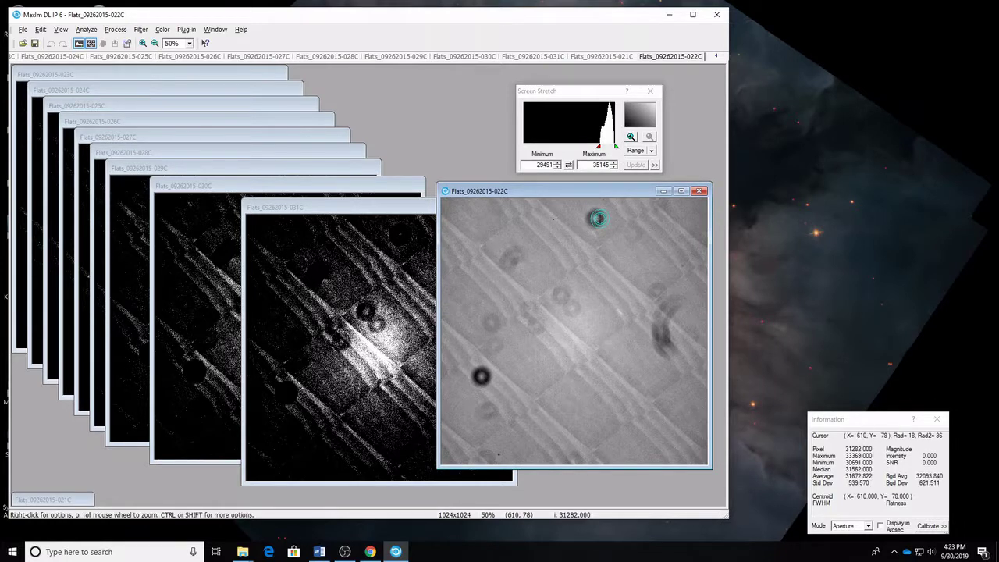
pyautogui.click(700, 191)
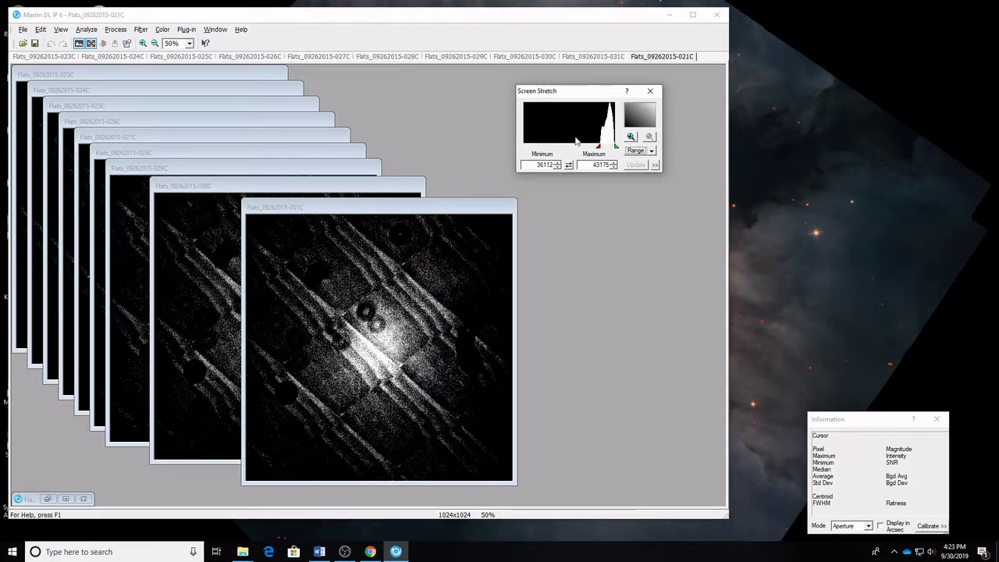
pyautogui.click(482, 209)
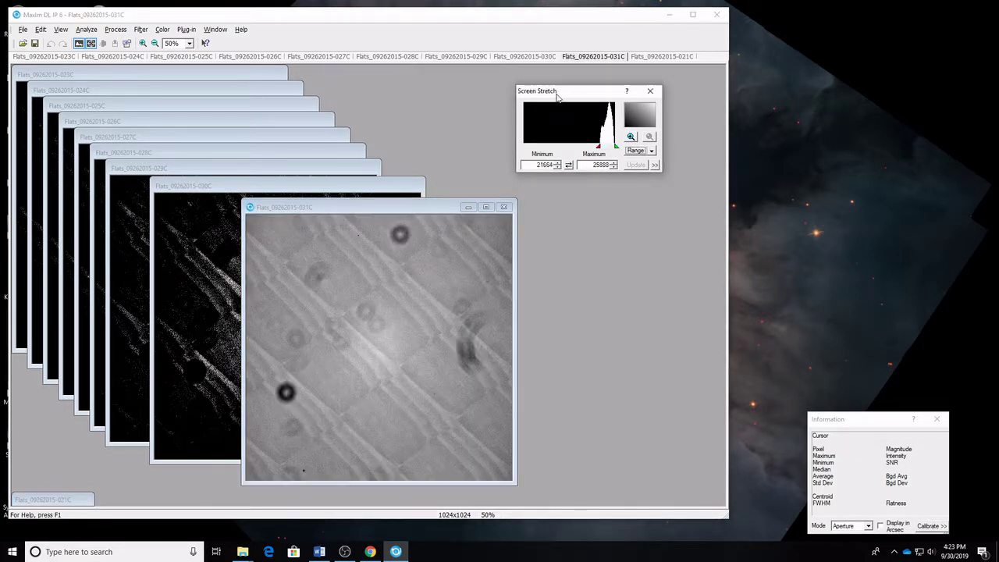
pyautogui.moveTo(555, 96); pyautogui.dragTo(472, 101)
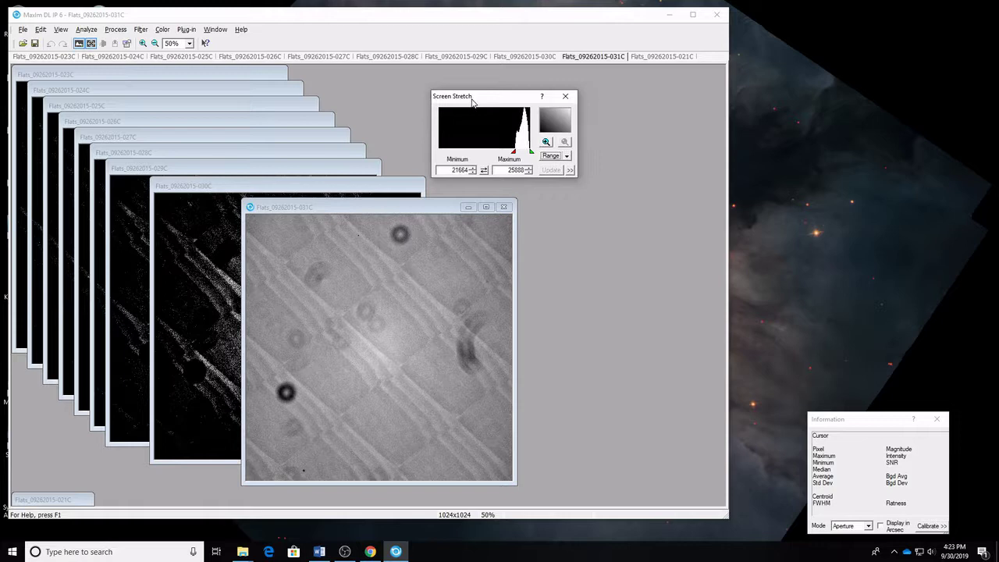
pyautogui.click(468, 206)
# Apply the Range screen stretch to each flat from 030C down to 023C, check its values, and close each image.
pyautogui.click(332, 192)
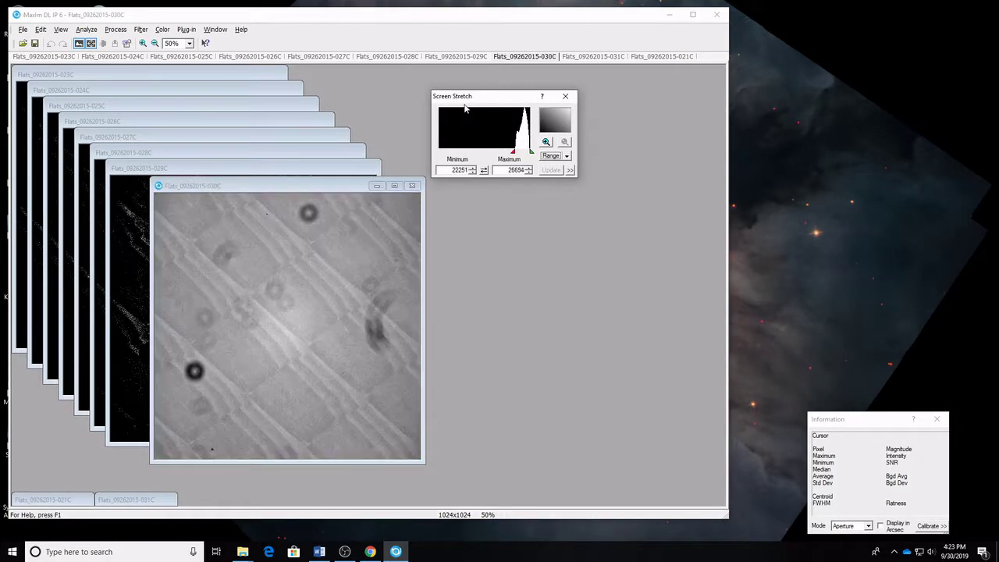
pyautogui.click(411, 186)
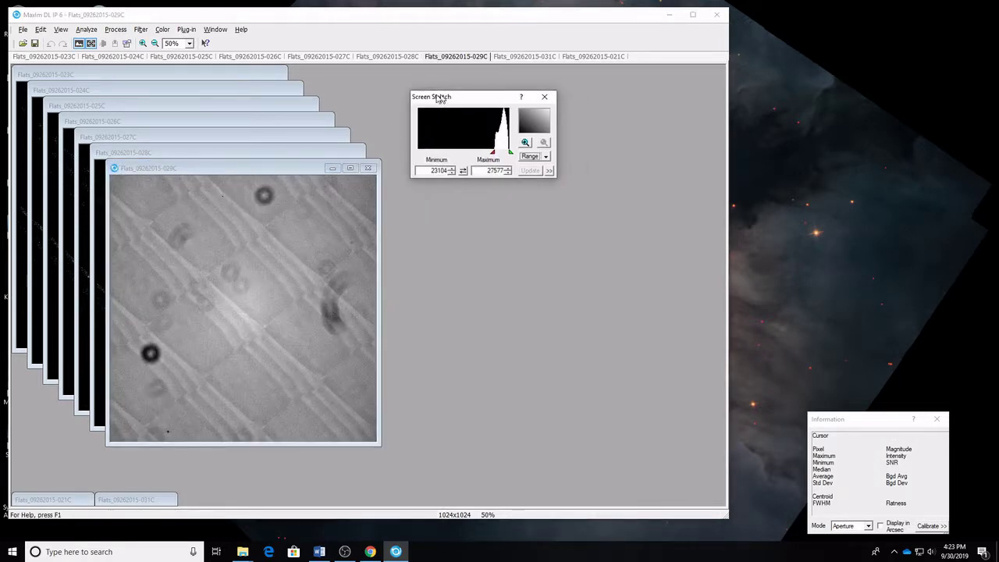
pyautogui.moveTo(308, 169); pyautogui.dragTo(268, 168)
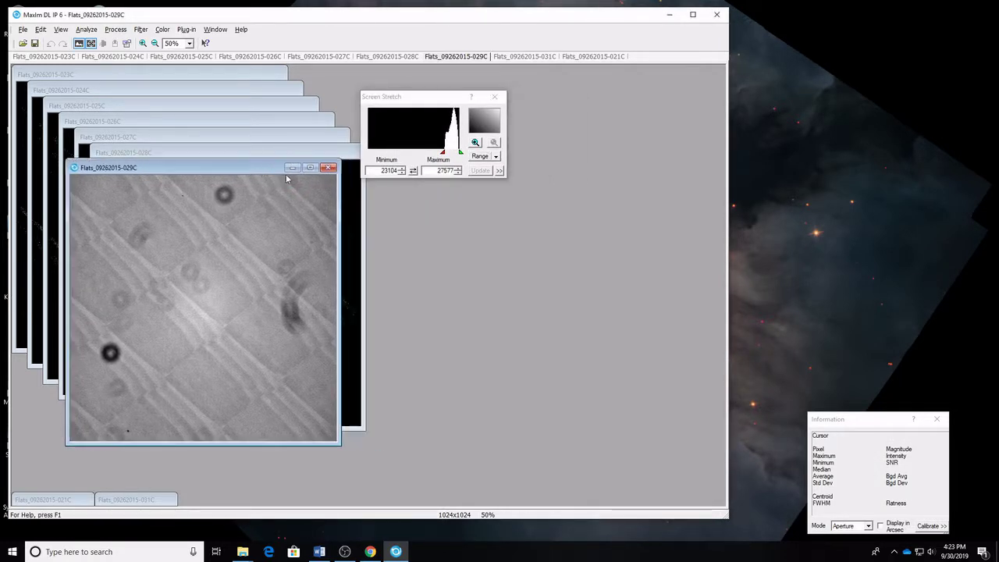
pyautogui.click(329, 168)
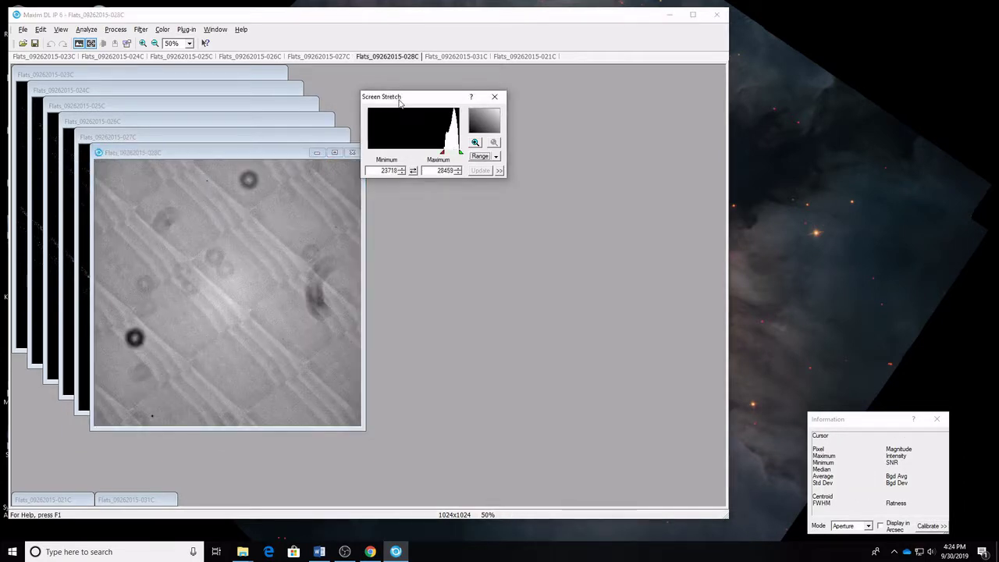
pyautogui.click(352, 152)
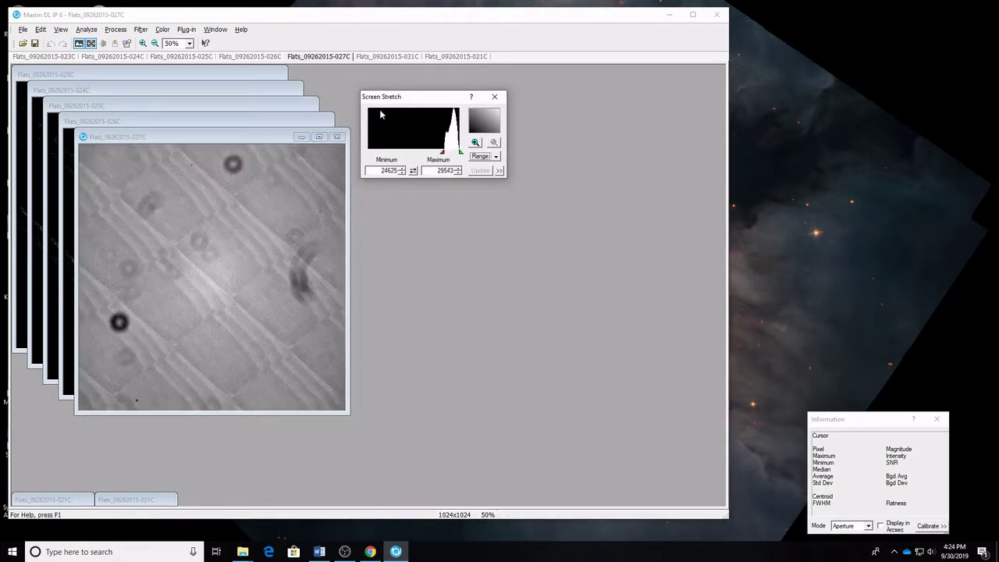
pyautogui.click(340, 138)
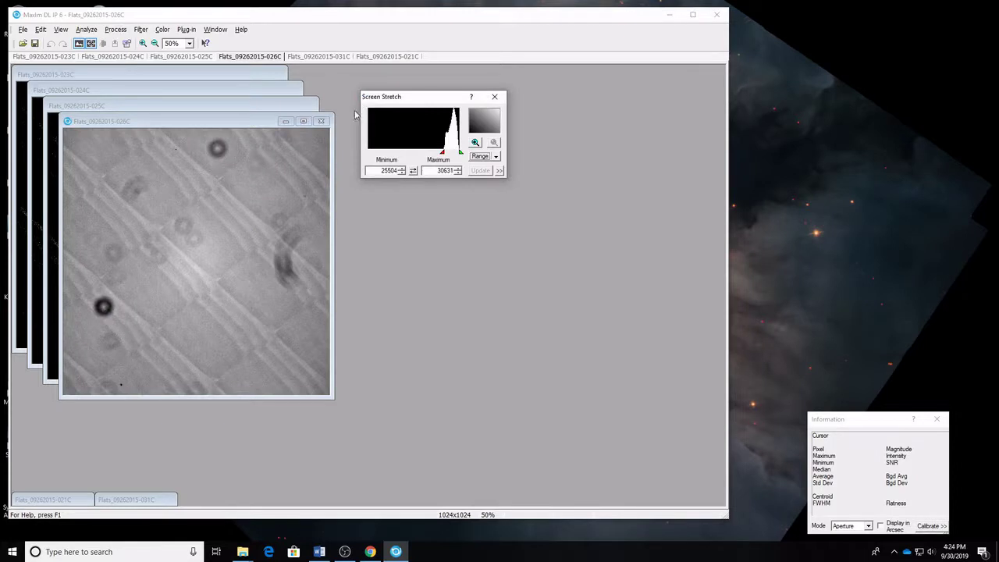
pyautogui.click(320, 121)
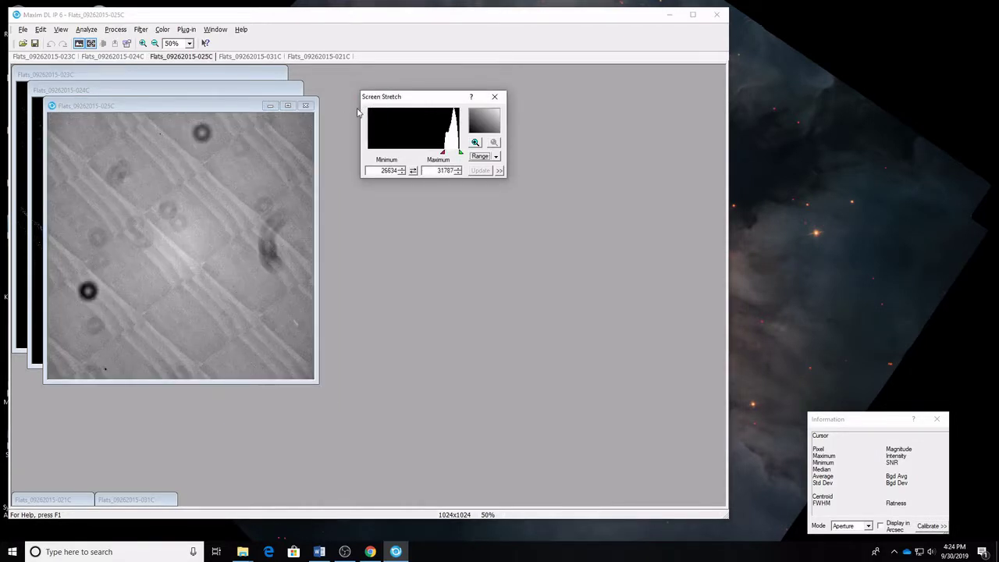
pyautogui.click(305, 105)
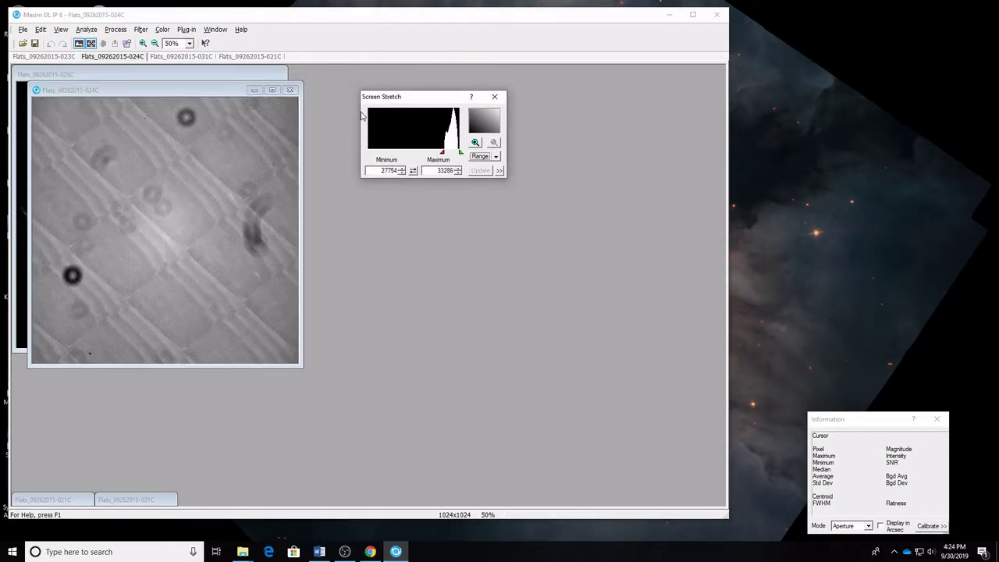
pyautogui.click(290, 91)
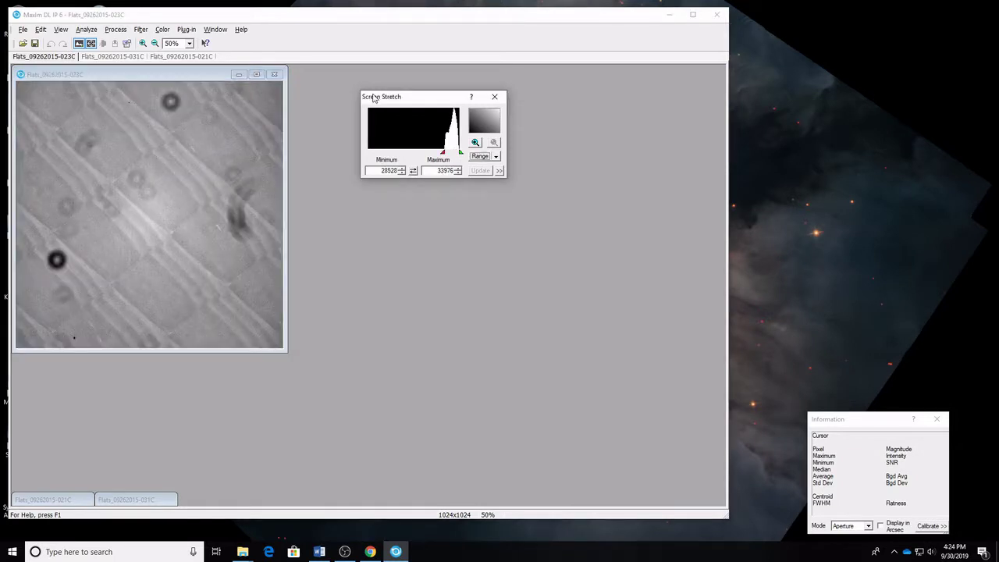
pyautogui.click(277, 75)
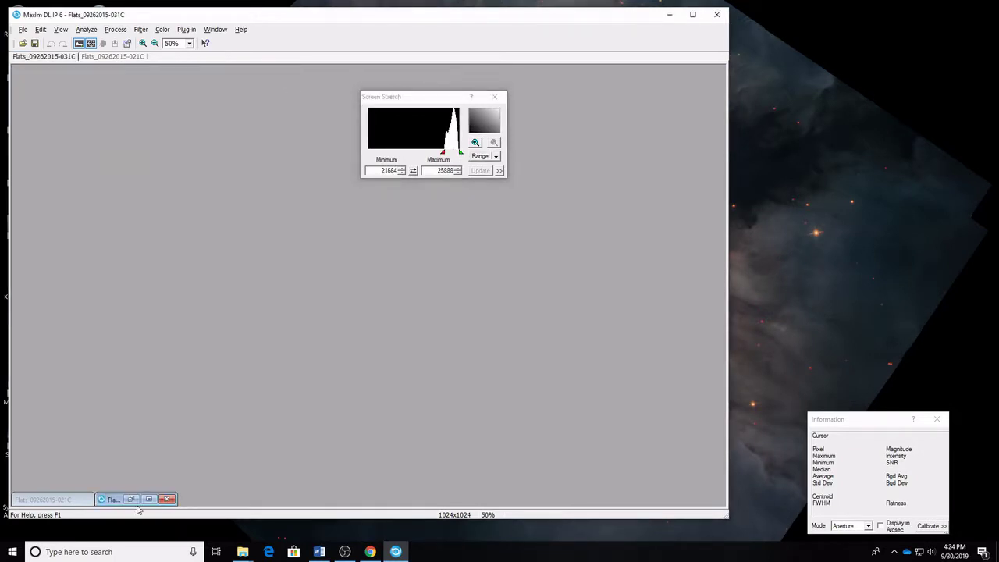
pyautogui.click(129, 500)
pyautogui.click(38, 502)
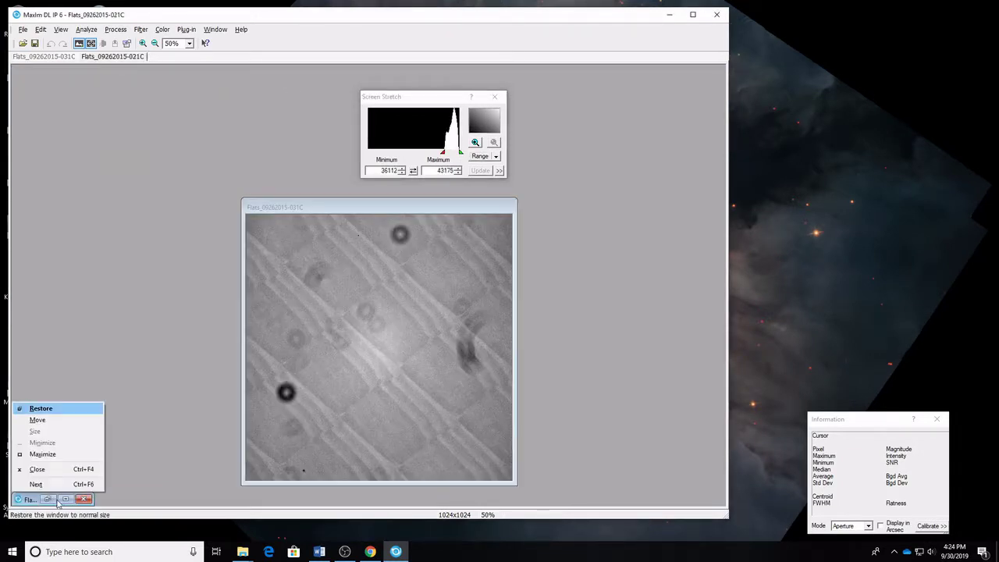
pyautogui.click(63, 484)
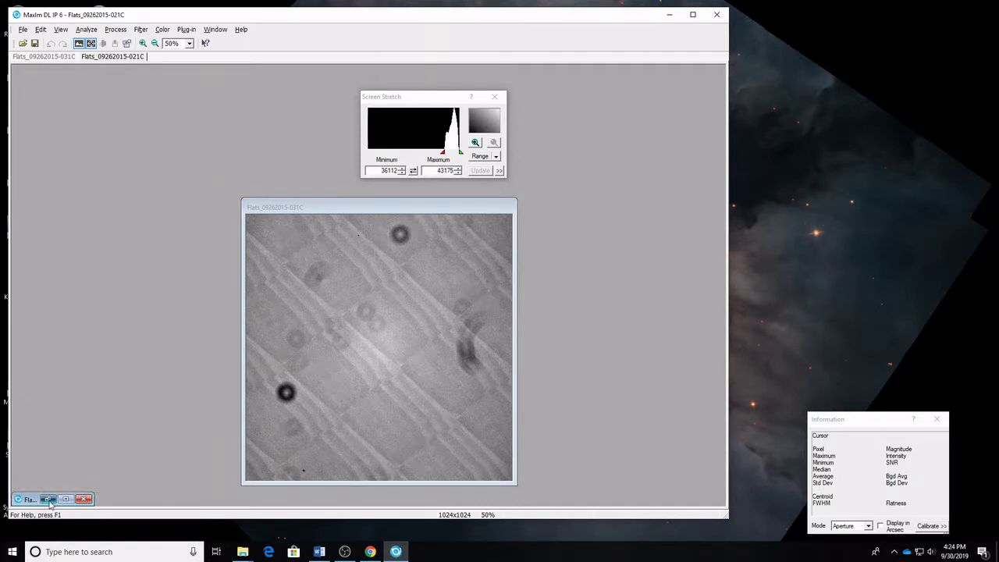
pyautogui.click(48, 499)
pyautogui.moveTo(320, 211); pyautogui.dragTo(89, 79)
pyautogui.moveTo(495, 201); pyautogui.dragTo(206, 182)
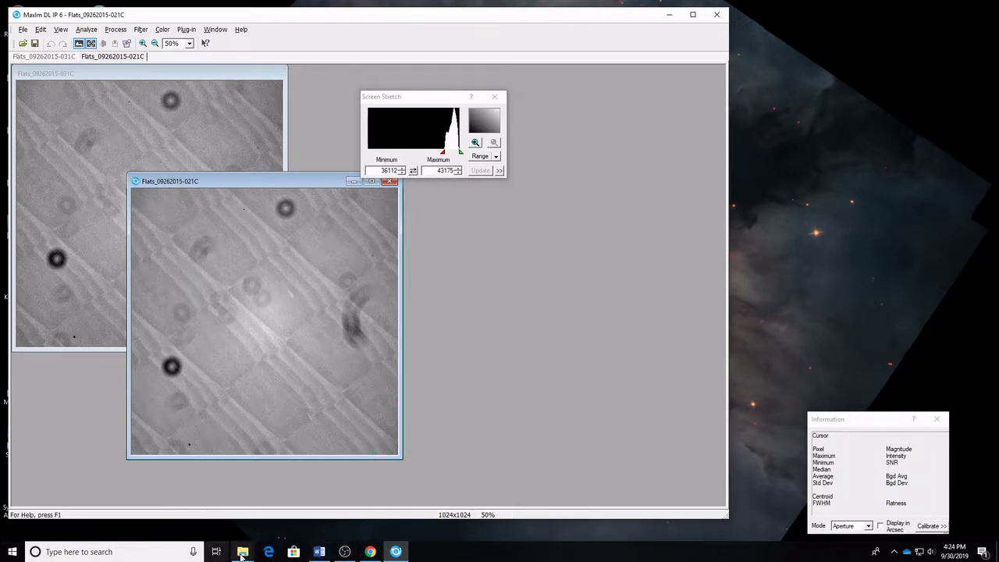
# Switch to the File Explorer window of folder C and review the flats from 021C through 032C one by one.
pyautogui.moveTo(242, 552)
pyautogui.click(229, 522)
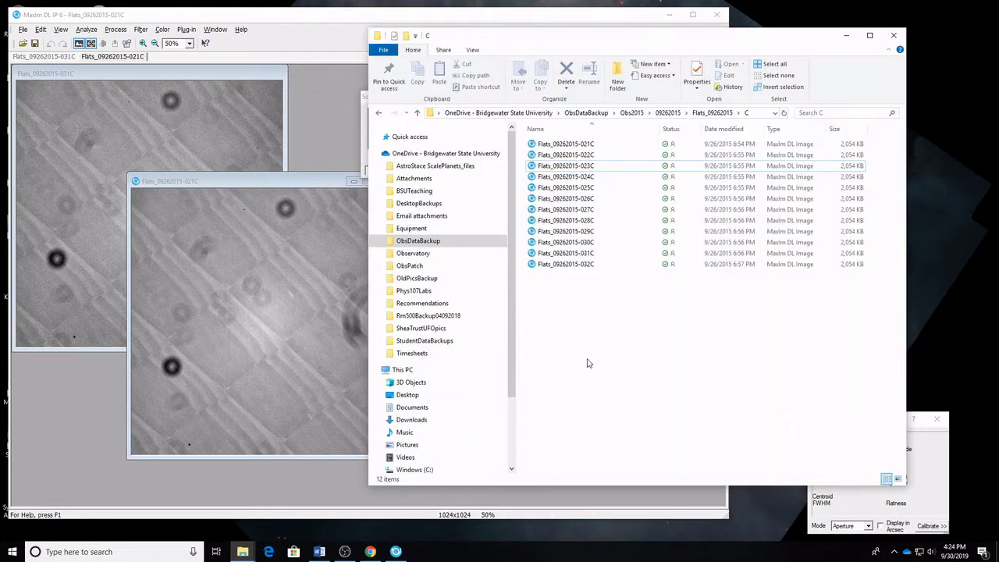
pyautogui.click(586, 147)
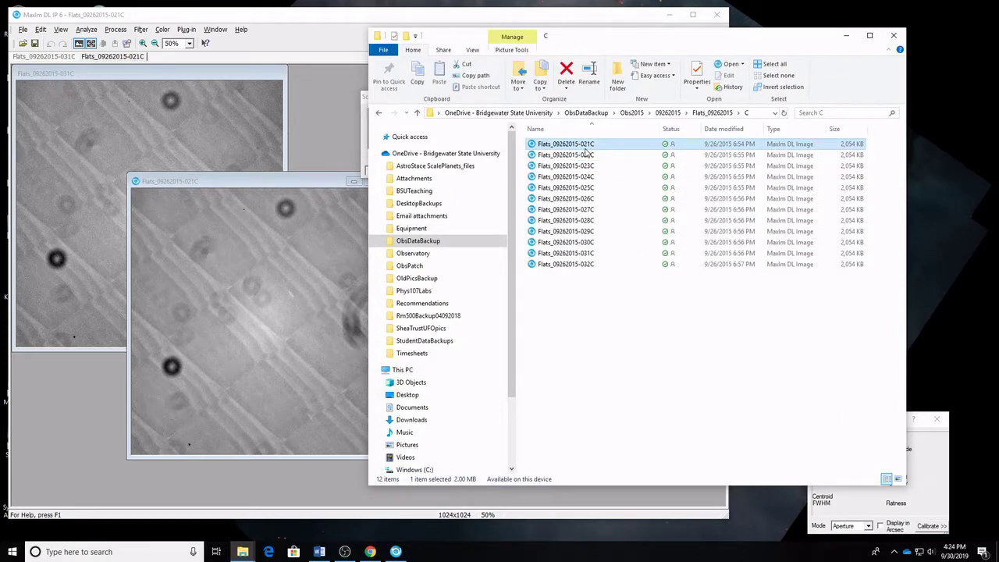
pyautogui.press('Down')
pyautogui.press('Down')
pyautogui.press('Down')
pyautogui.press('Down')
pyautogui.press('Down')
pyautogui.press('Down')
pyautogui.press('Down')
pyautogui.press('Down')
pyautogui.press('Down')
pyautogui.press('Down')
pyautogui.press('Down')
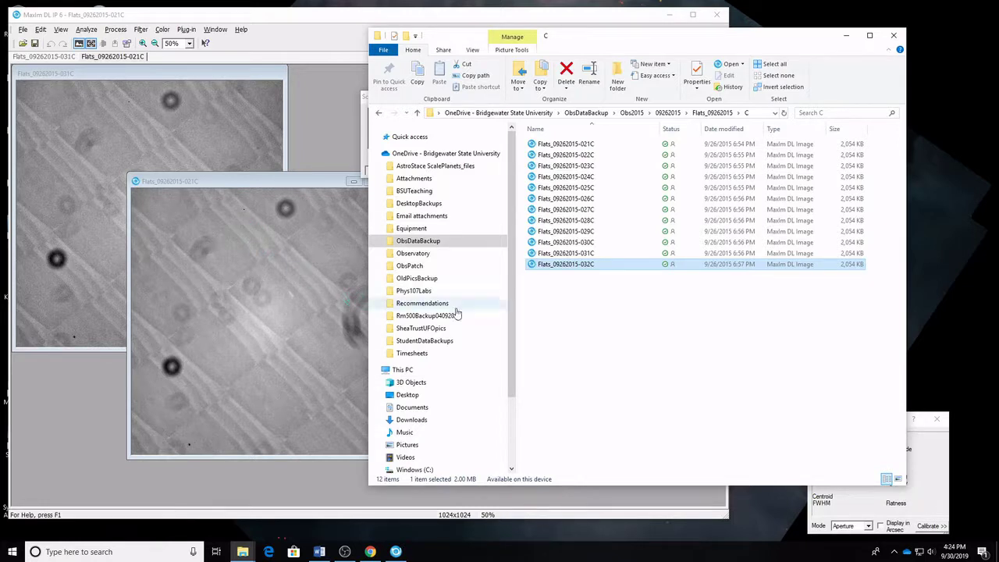
pyautogui.click(626, 312)
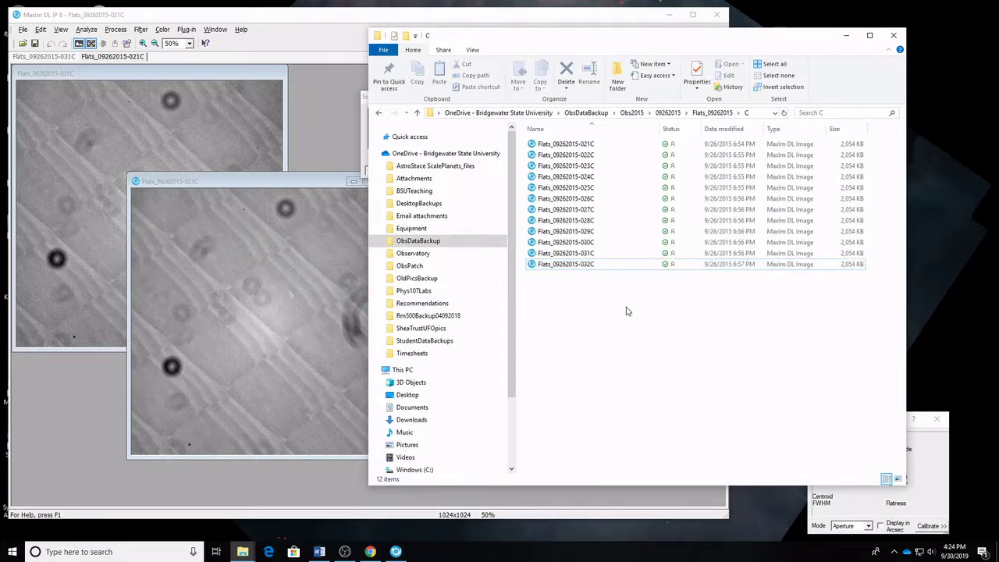
pyautogui.click(618, 78)
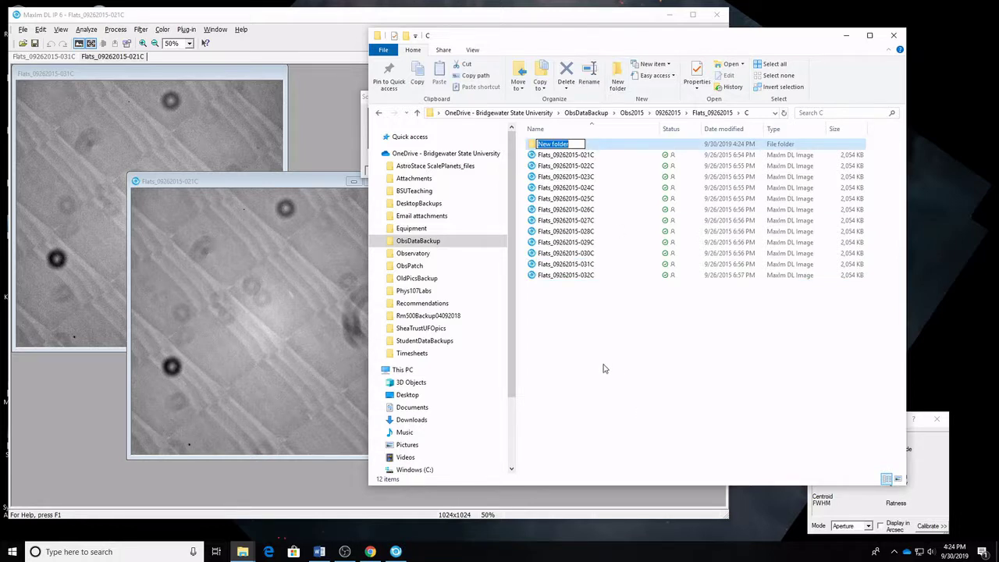
pyautogui.click(592, 323)
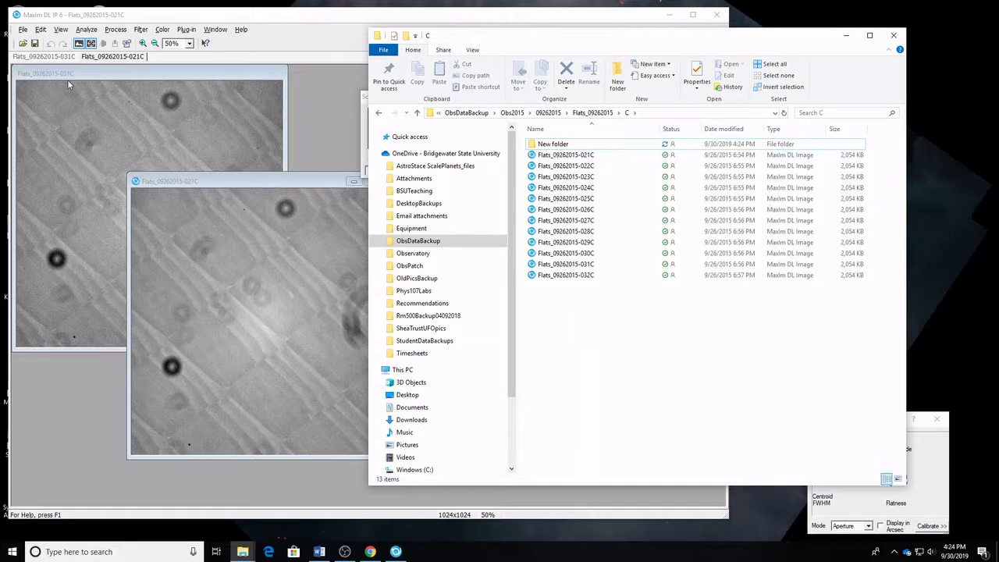
pyautogui.moveTo(574, 267); pyautogui.dragTo(553, 144)
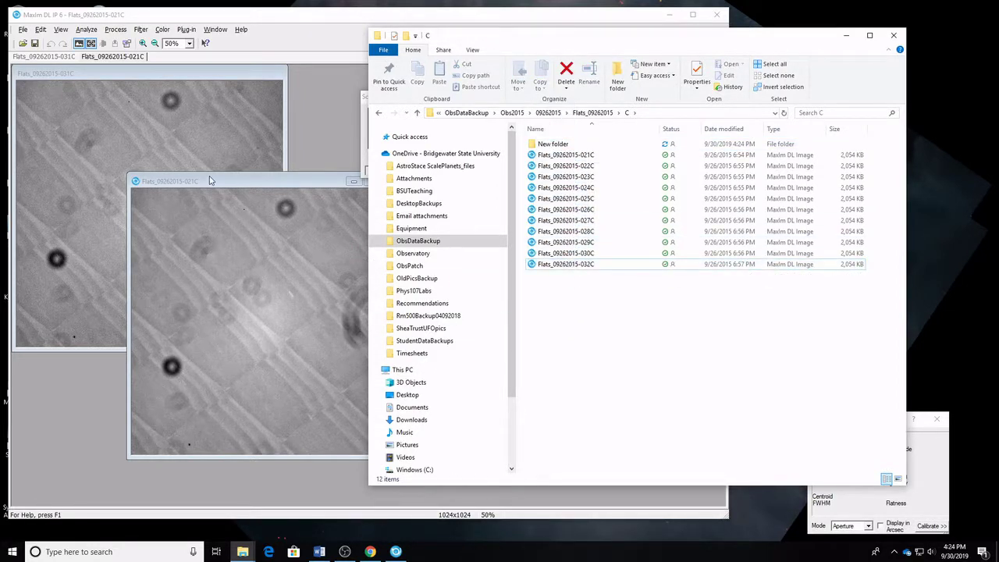
pyautogui.click(209, 181)
pyautogui.click(767, 304)
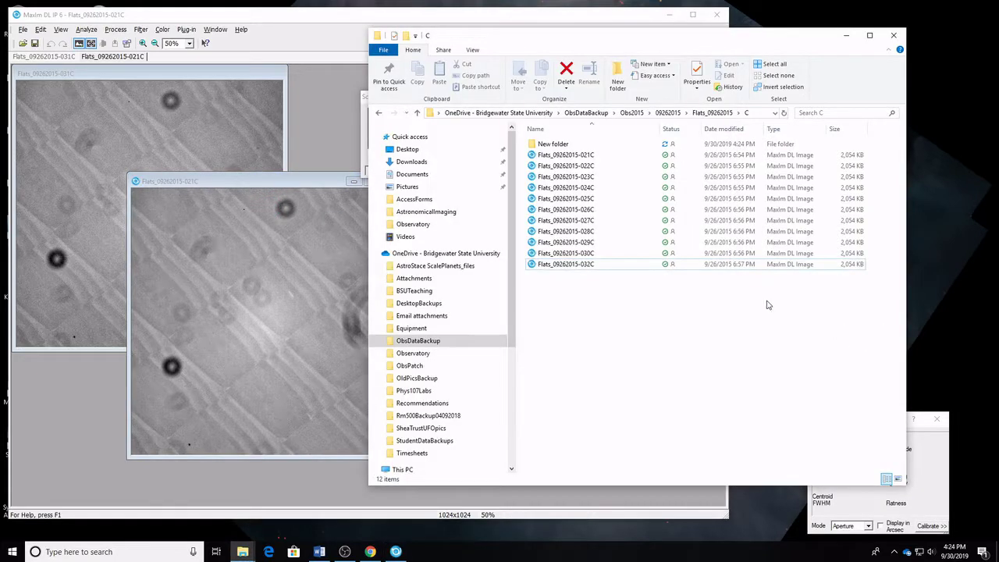
pyautogui.moveTo(564, 155); pyautogui.dragTo(561, 146)
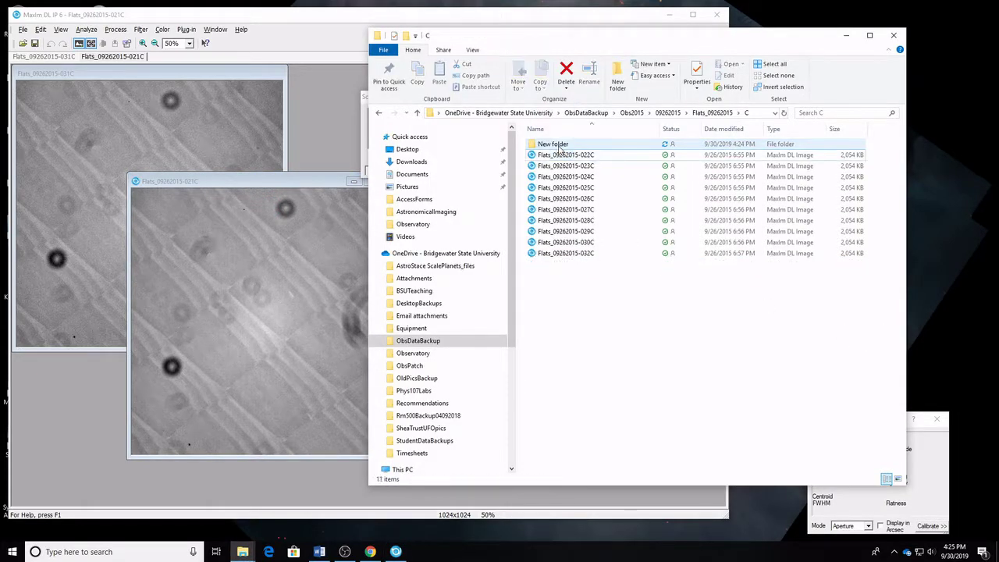
# Rename the new folder as bad.
pyautogui.click(564, 145)
pyautogui.write('bad')
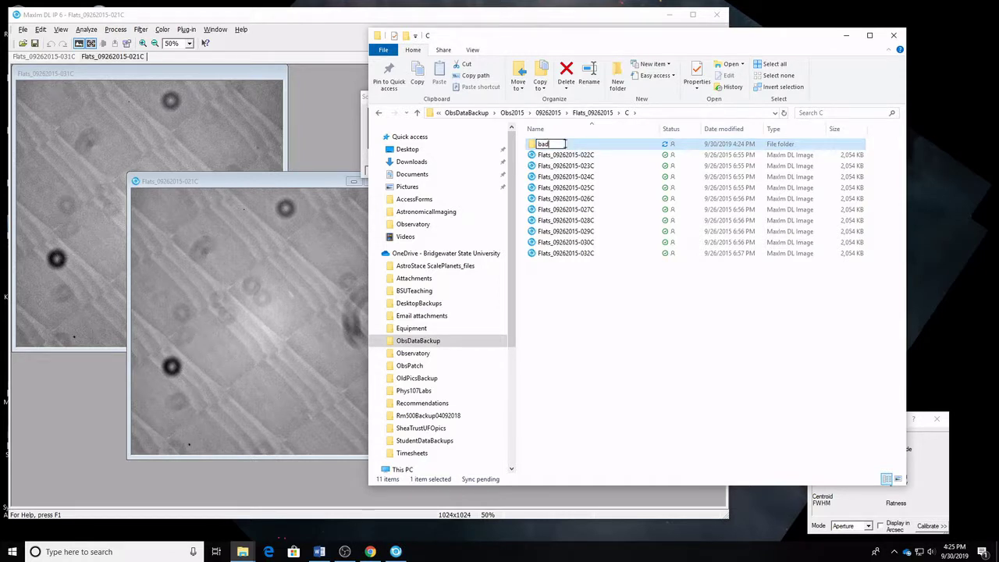
pyautogui.click(635, 332)
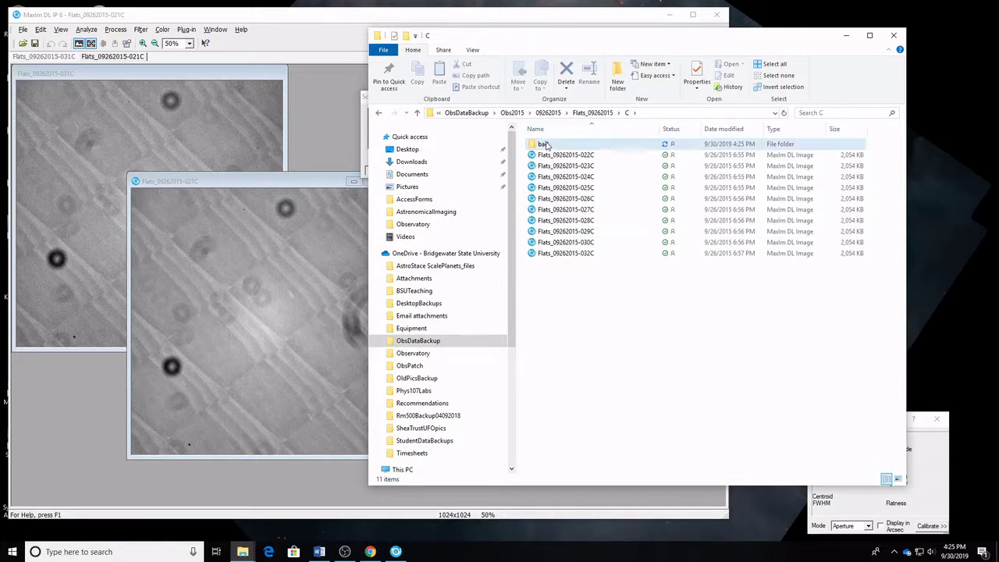
pyautogui.doubleClick(591, 213)
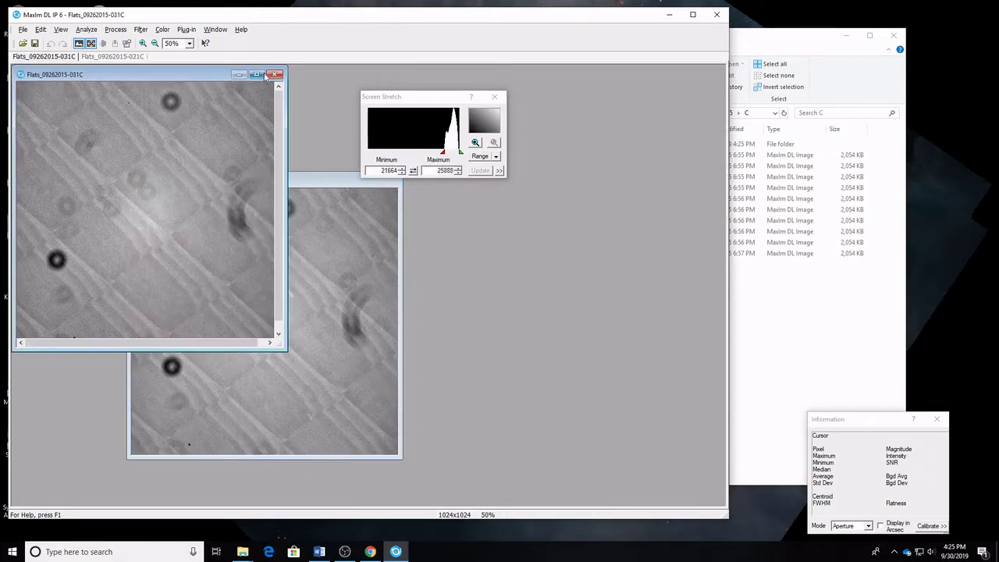
pyautogui.click(270, 75)
pyautogui.click(392, 181)
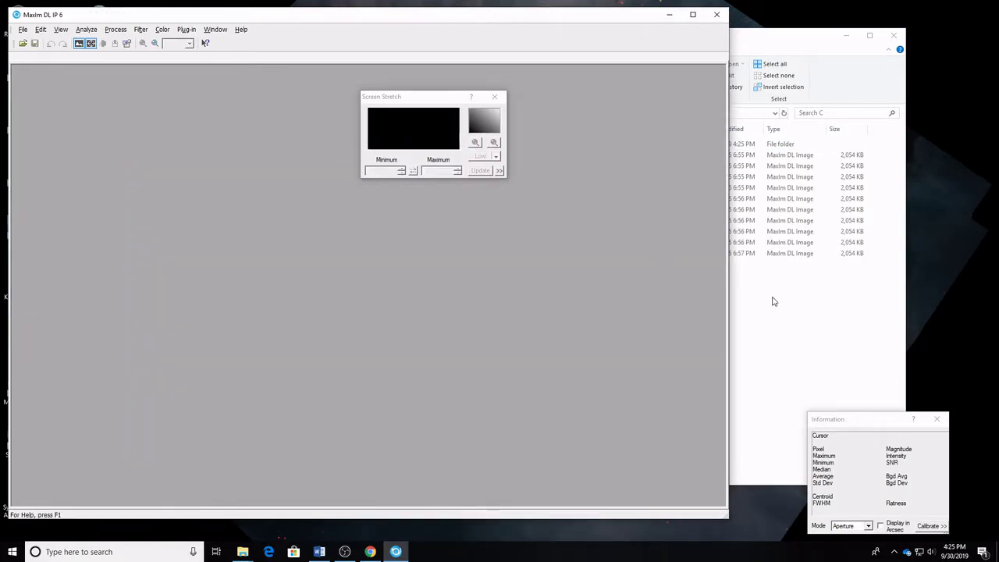
# Open the remaining flats 022C to 030C and 032C from File Explorer in MaxIm DL, and move the Screen Stretch window off the images.
pyautogui.click(774, 302)
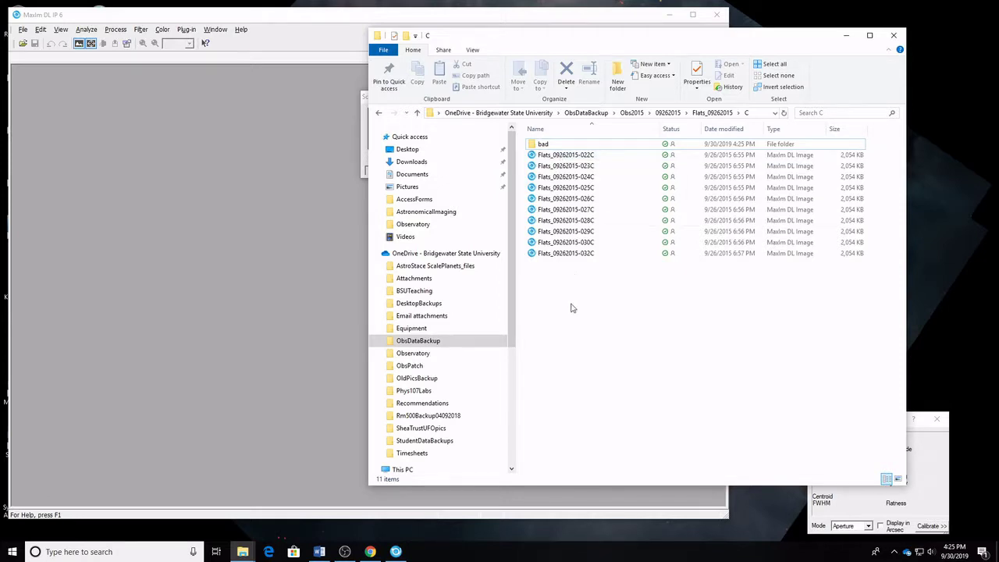
pyautogui.moveTo(570, 307); pyautogui.dragTo(217, 201)
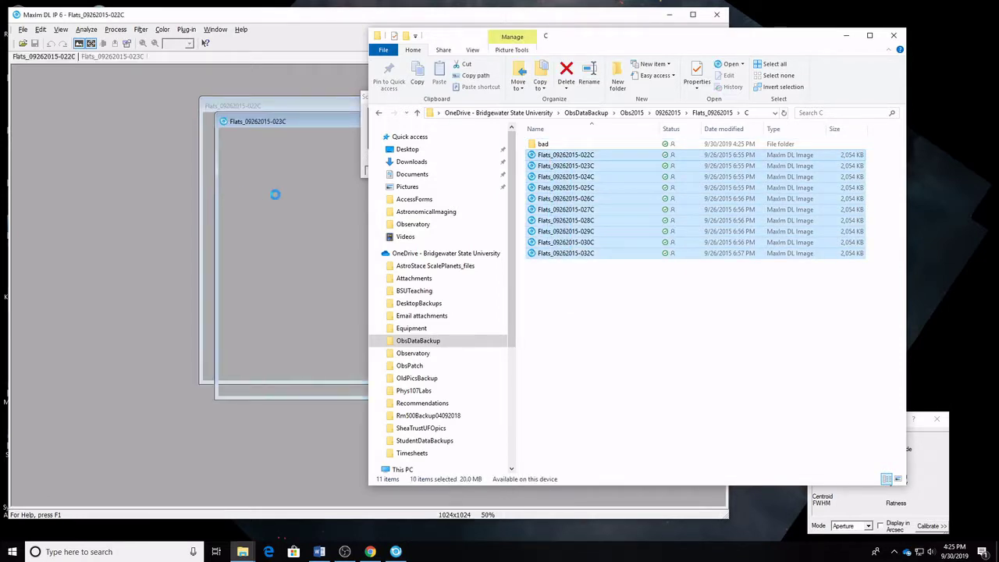
pyautogui.click(844, 36)
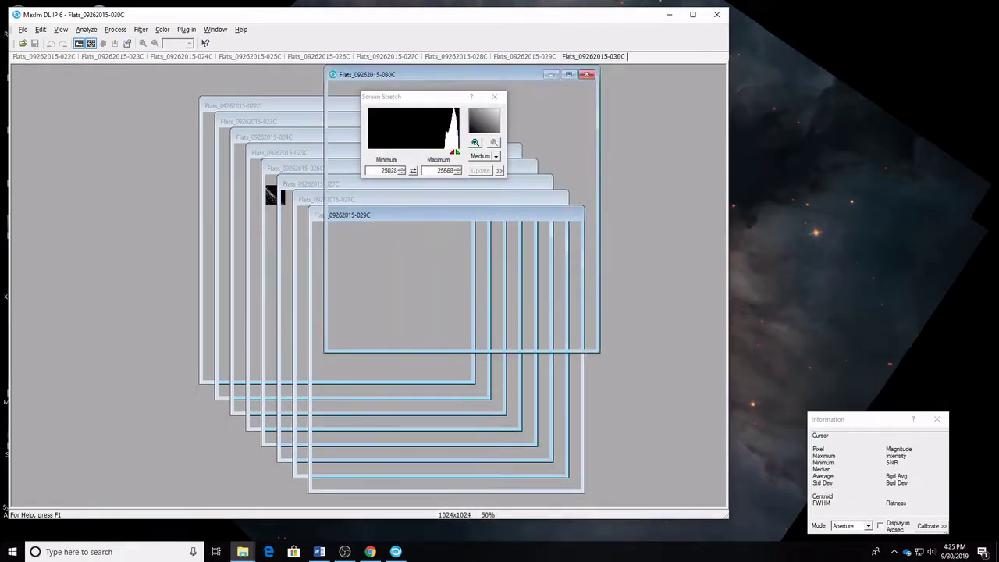
pyautogui.moveTo(424, 100); pyautogui.dragTo(798, 129)
pyautogui.click(408, 91)
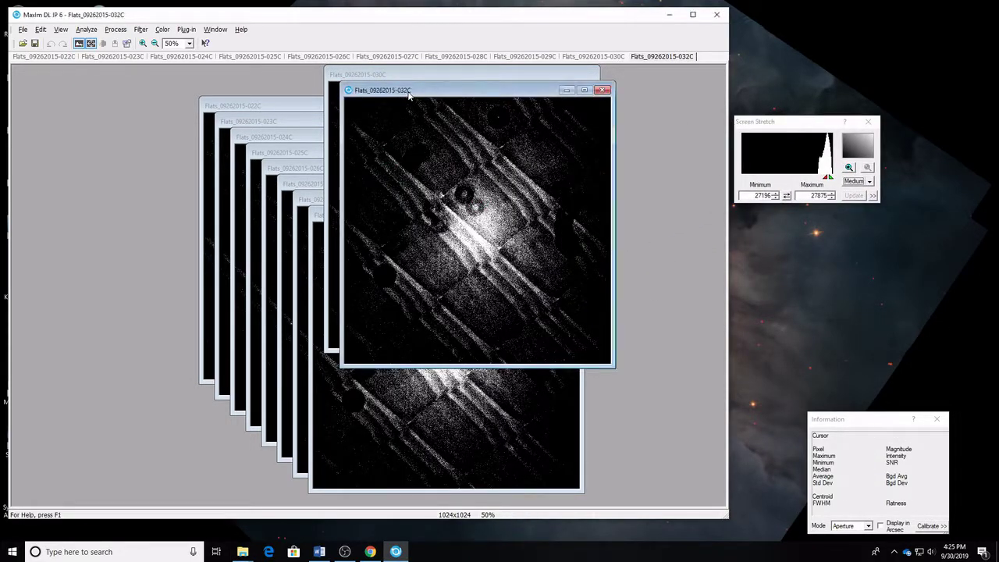
pyautogui.hotkey('ctrl', 'f')
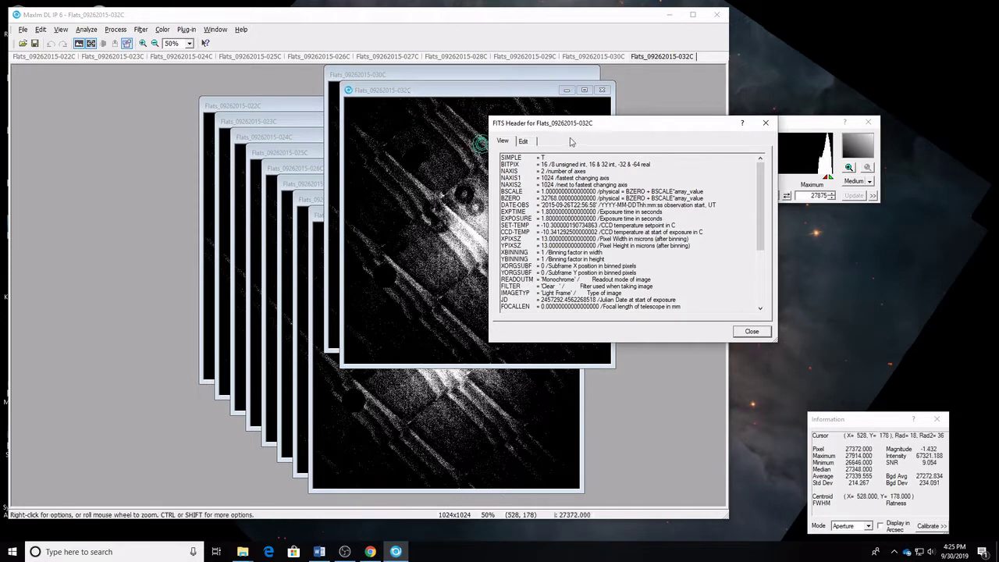
pyautogui.moveTo(573, 133); pyautogui.dragTo(719, 167)
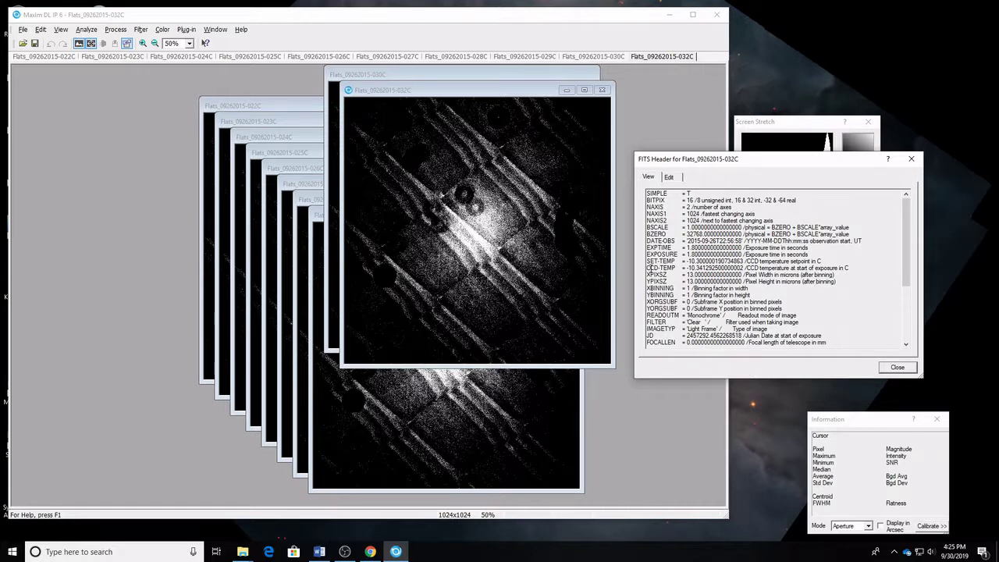
pyautogui.moveTo(647, 261); pyautogui.dragTo(832, 268)
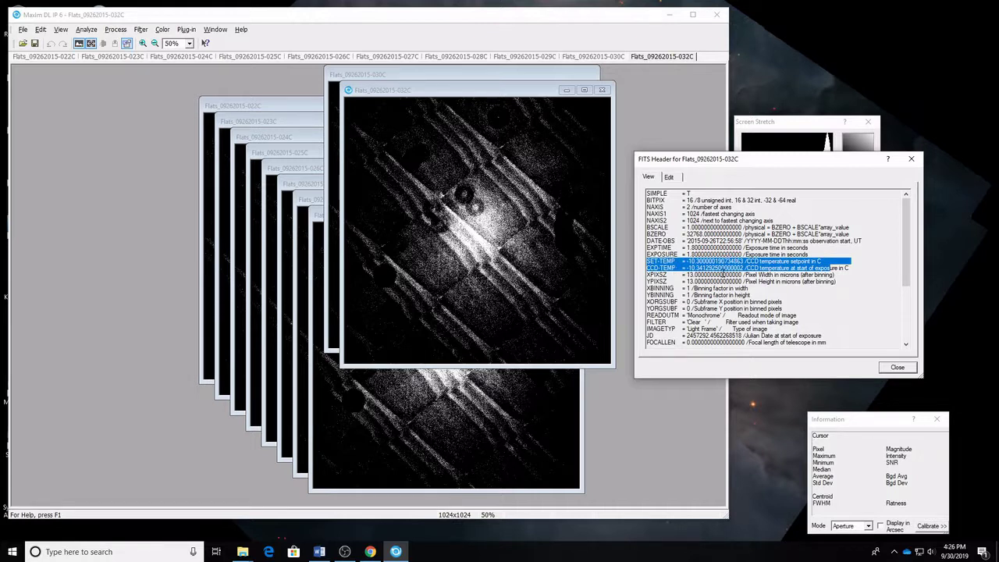
pyautogui.click(859, 267)
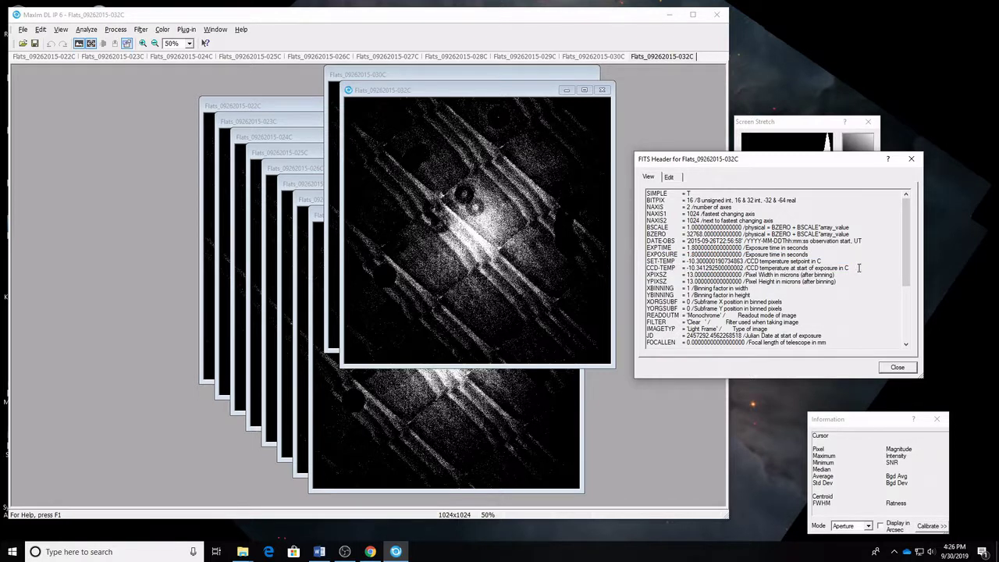
pyautogui.moveTo(816, 255); pyautogui.dragTo(812, 248)
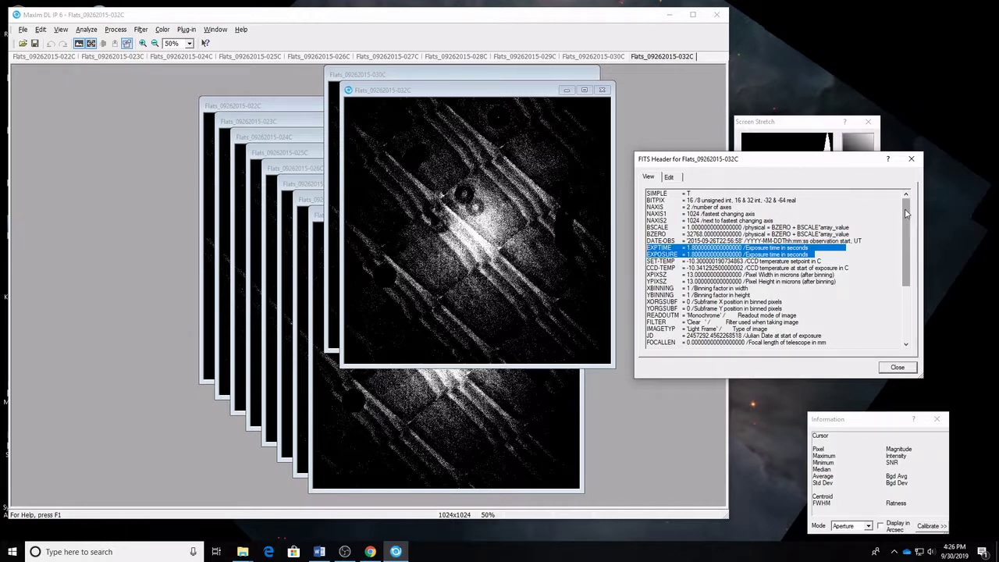
# Look through the rest of the FITS header, examining the filter entry and rechecking the exposure time and CCD temperature.
pyautogui.moveTo(908, 213); pyautogui.dragTo(907, 267)
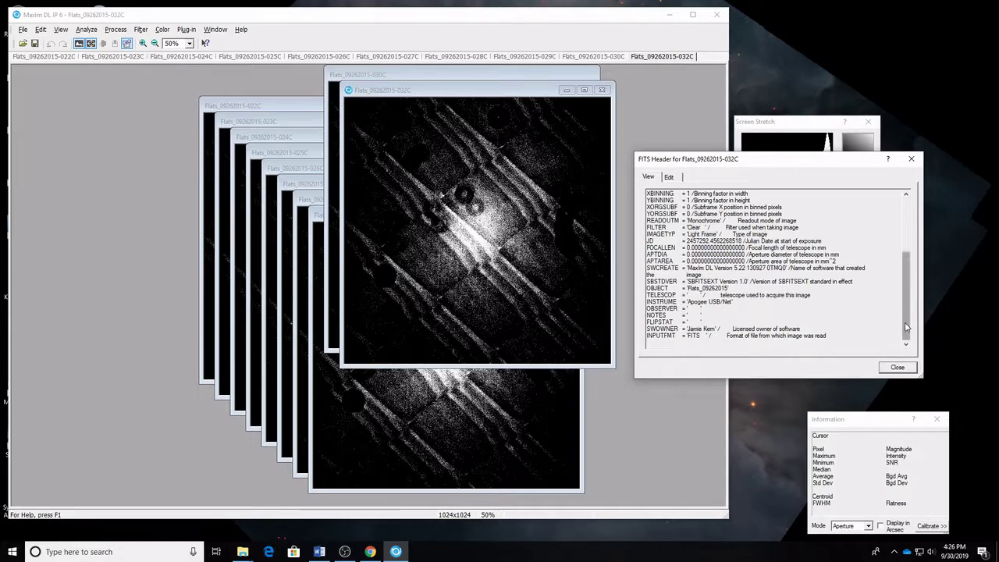
pyautogui.moveTo(906, 312); pyautogui.dragTo(906, 257)
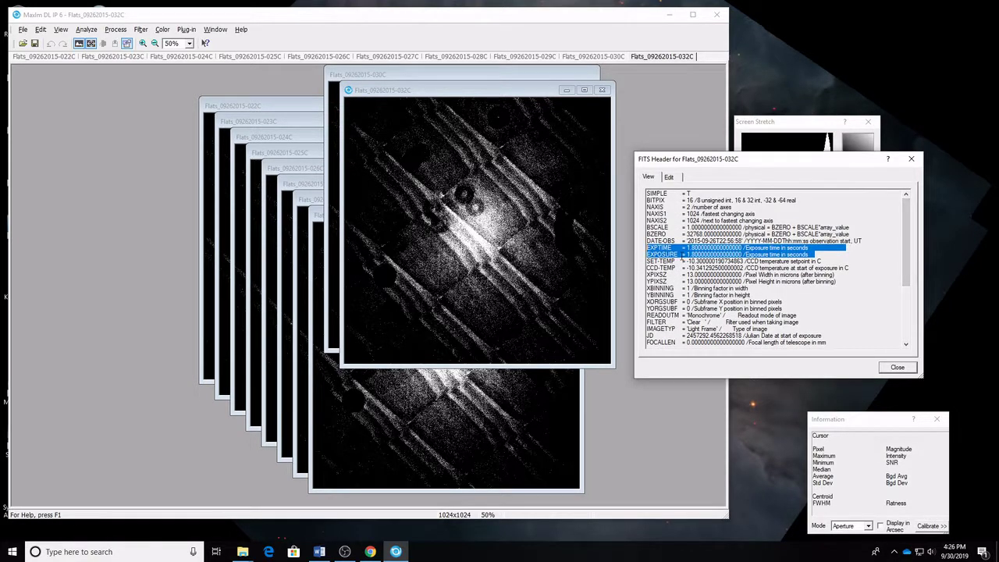
pyautogui.moveTo(651, 321); pyautogui.dragTo(811, 321)
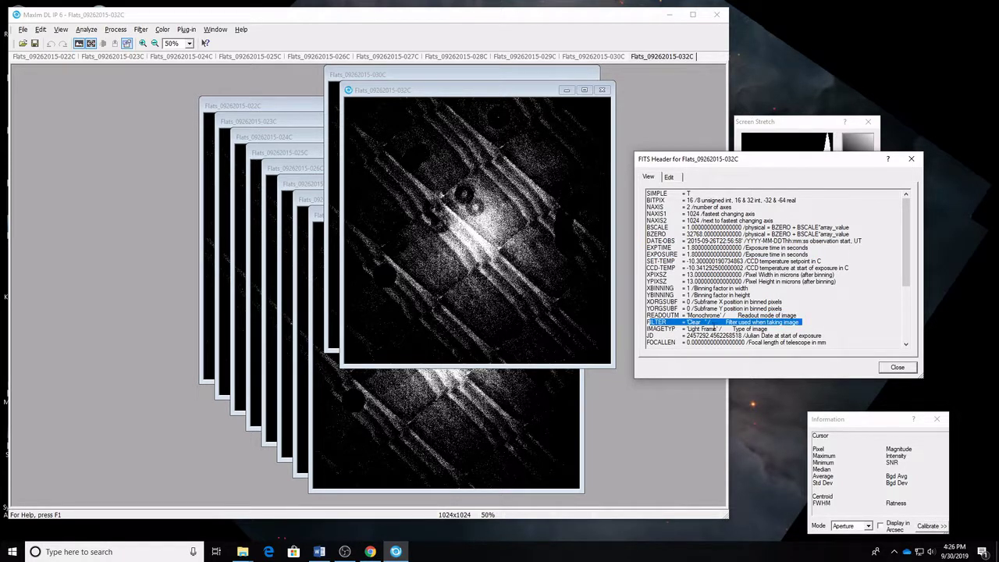
pyautogui.click(781, 305)
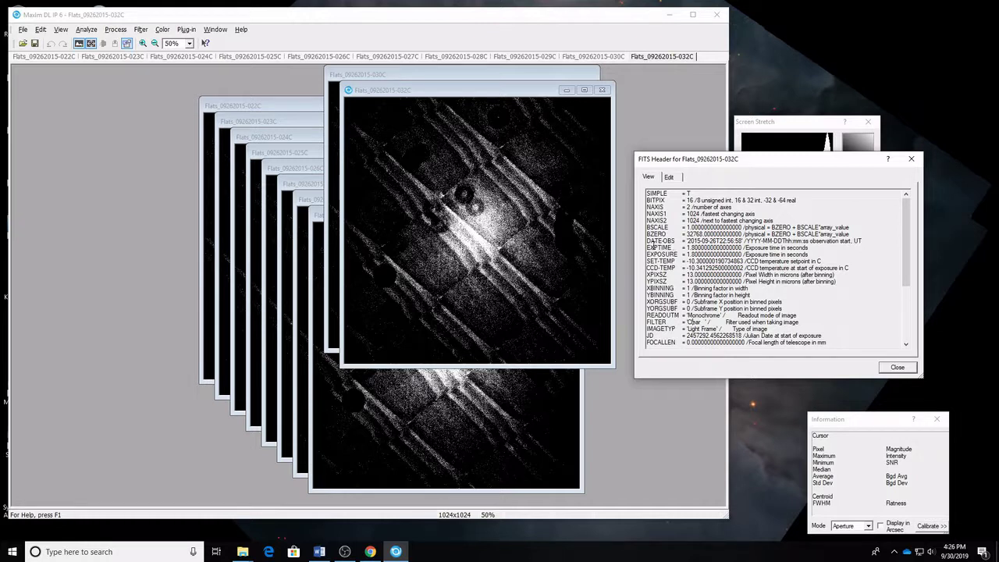
pyautogui.moveTo(648, 244); pyautogui.dragTo(813, 256)
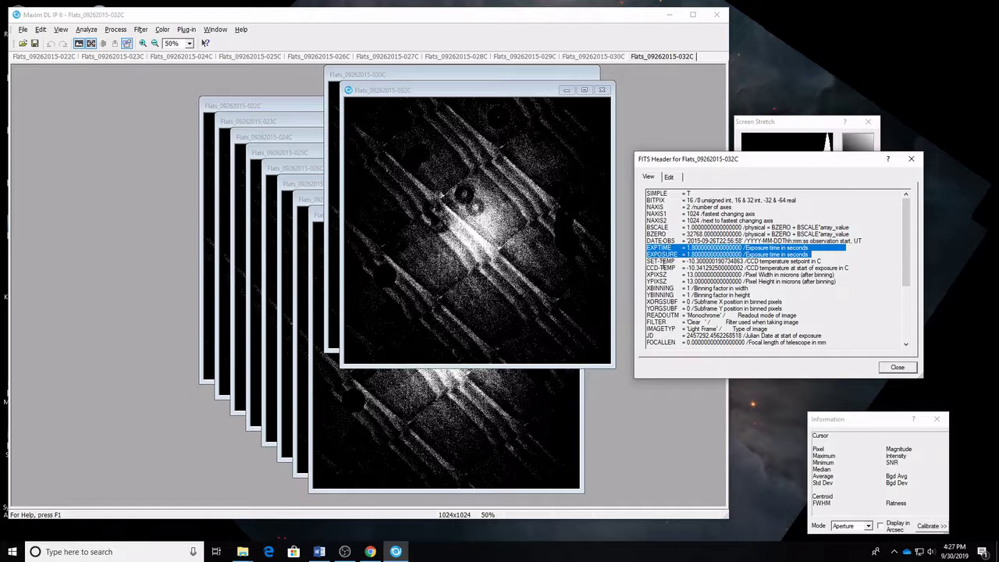
pyautogui.moveTo(662, 262); pyautogui.dragTo(778, 269)
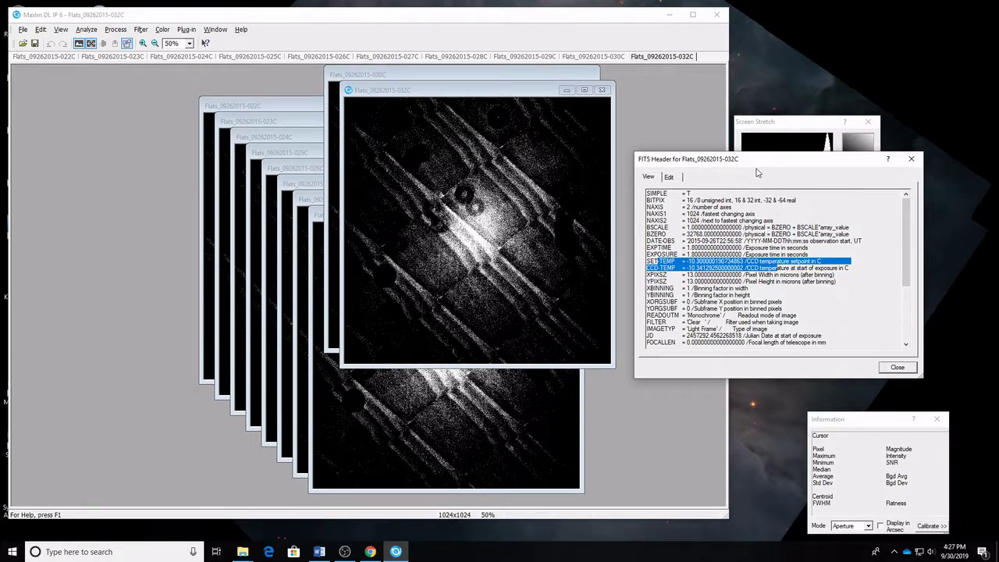
pyautogui.moveTo(757, 160); pyautogui.dragTo(802, 158)
pyautogui.click(428, 452)
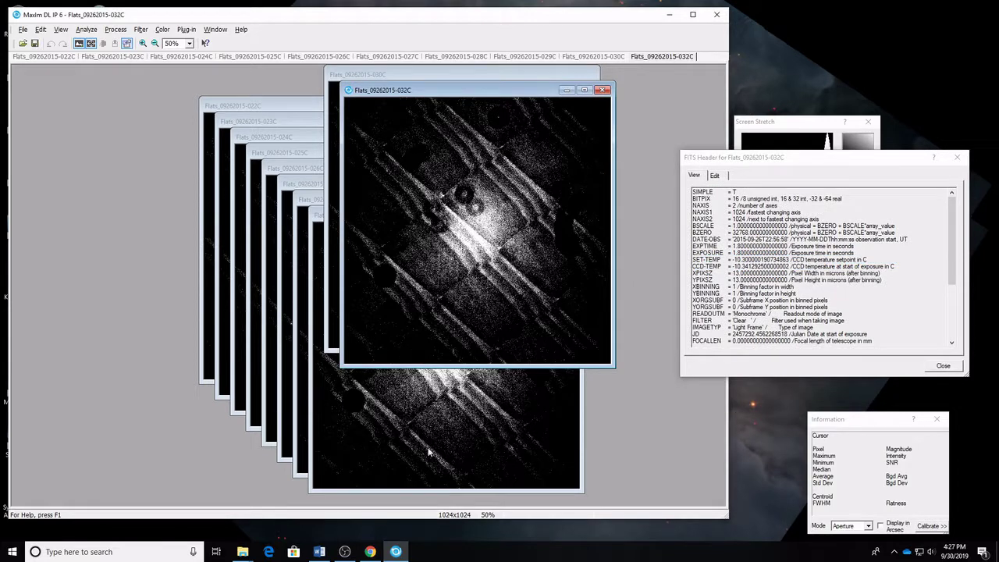
# Switch to File Explorer and go from folder C up to the 09262015 folder.
pyautogui.click(243, 552)
pyautogui.click(234, 531)
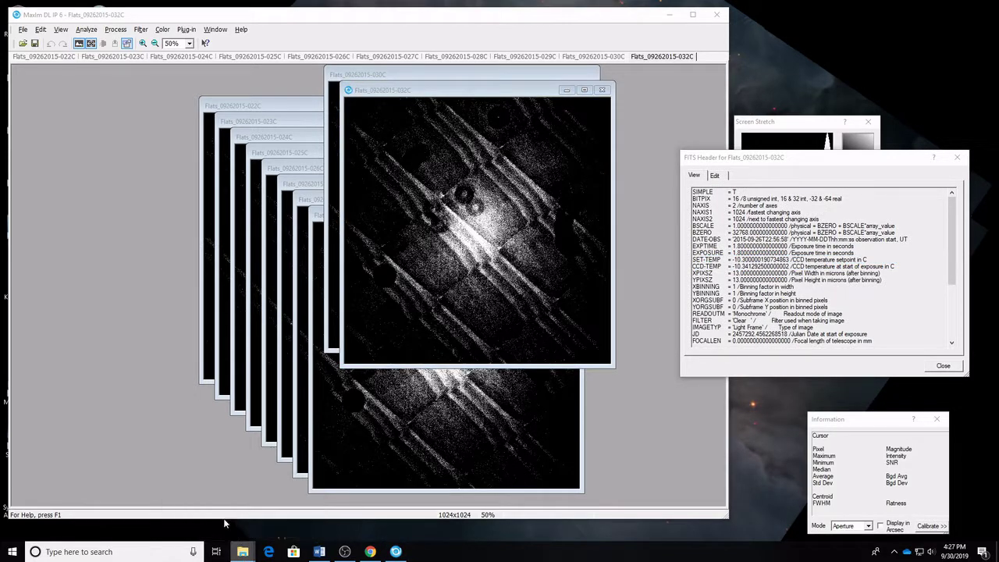
pyautogui.click(616, 381)
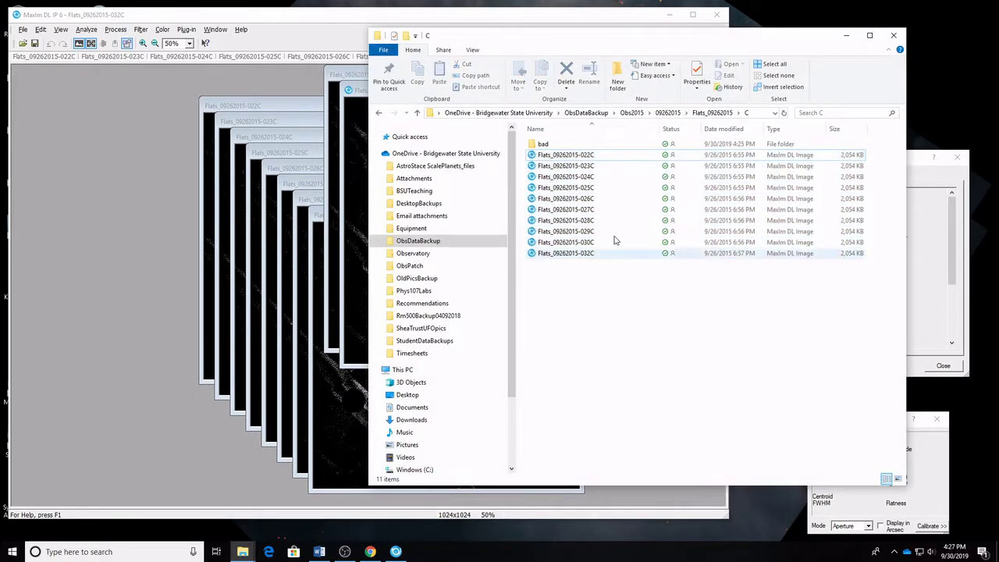
pyautogui.click(676, 114)
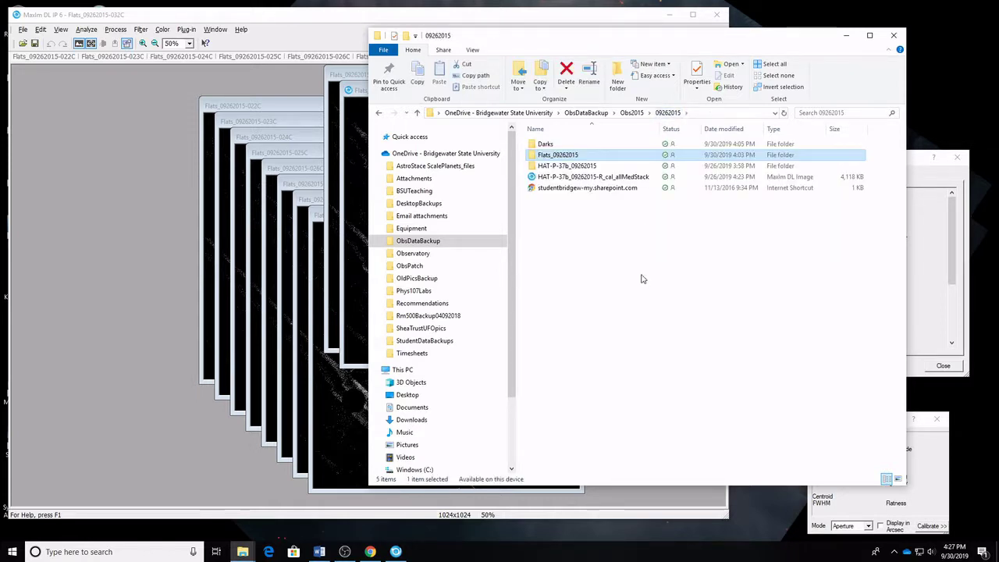
pyautogui.doubleClick(545, 145)
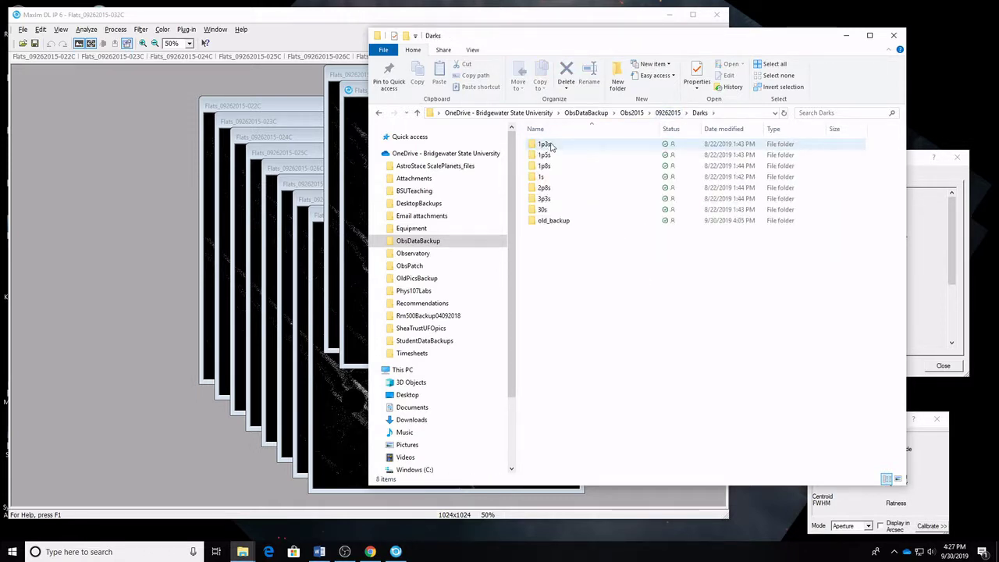
pyautogui.click(552, 171)
pyautogui.doubleClick(552, 170)
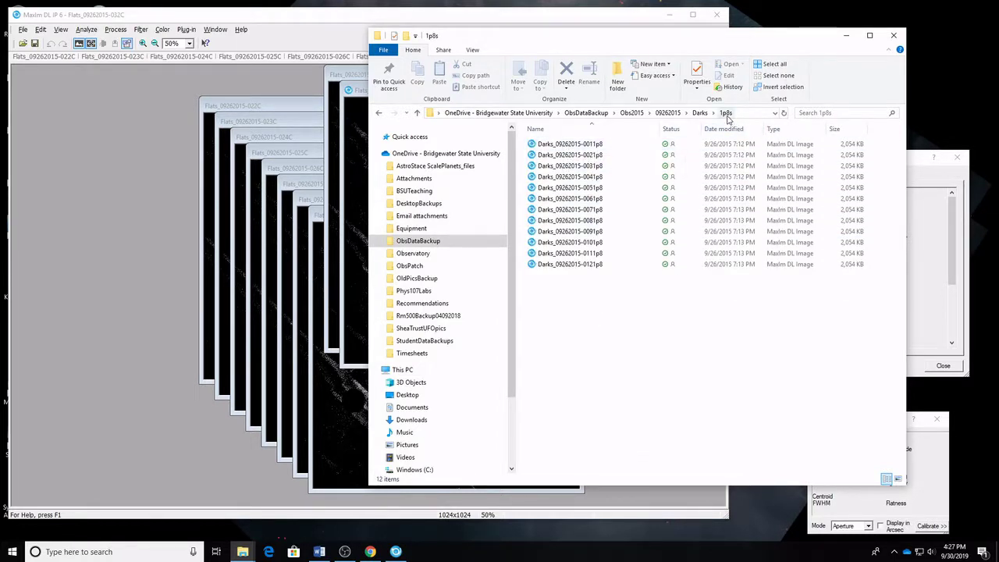
pyautogui.moveTo(570, 143); pyautogui.dragTo(177, 195)
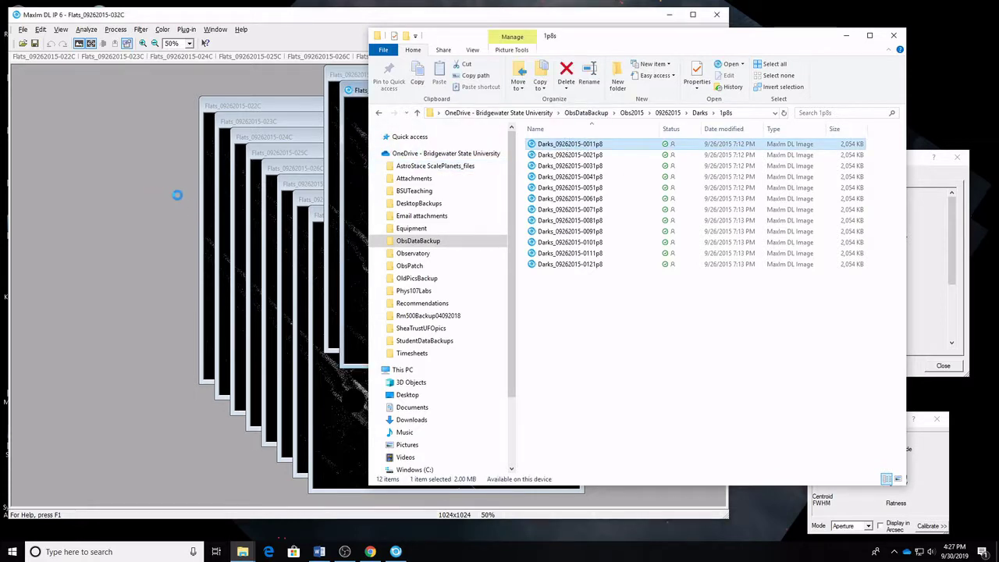
pyautogui.click(846, 35)
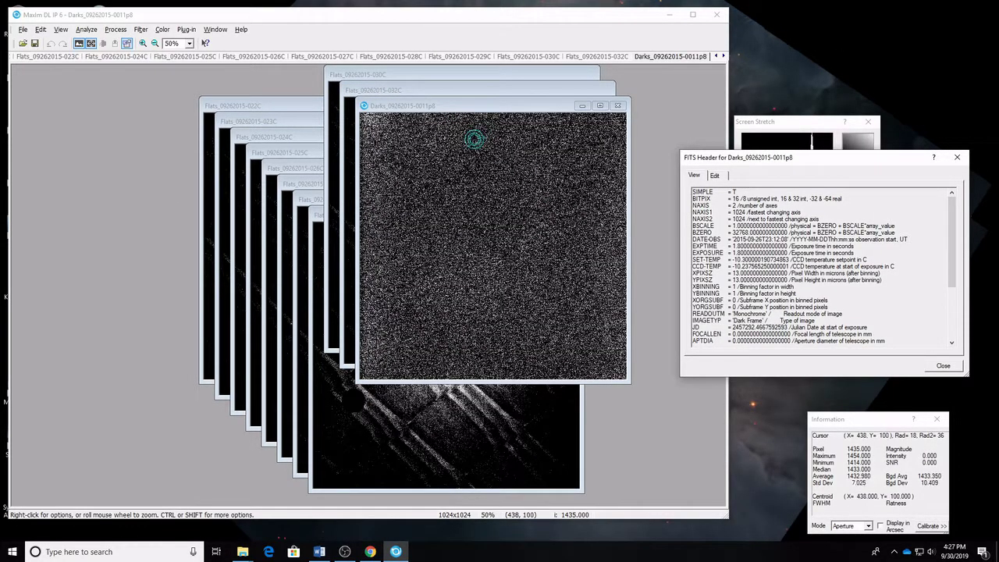
pyautogui.moveTo(694, 246); pyautogui.dragTo(860, 252)
pyautogui.moveTo(692, 259); pyautogui.dragTo(897, 266)
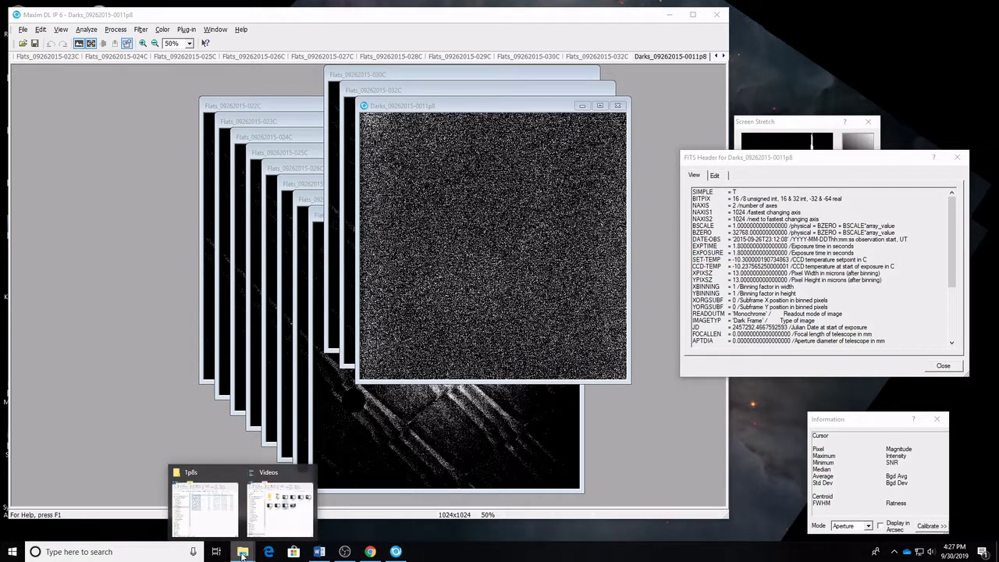
pyautogui.click(271, 500)
pyautogui.moveTo(591, 328); pyautogui.dragTo(559, 152)
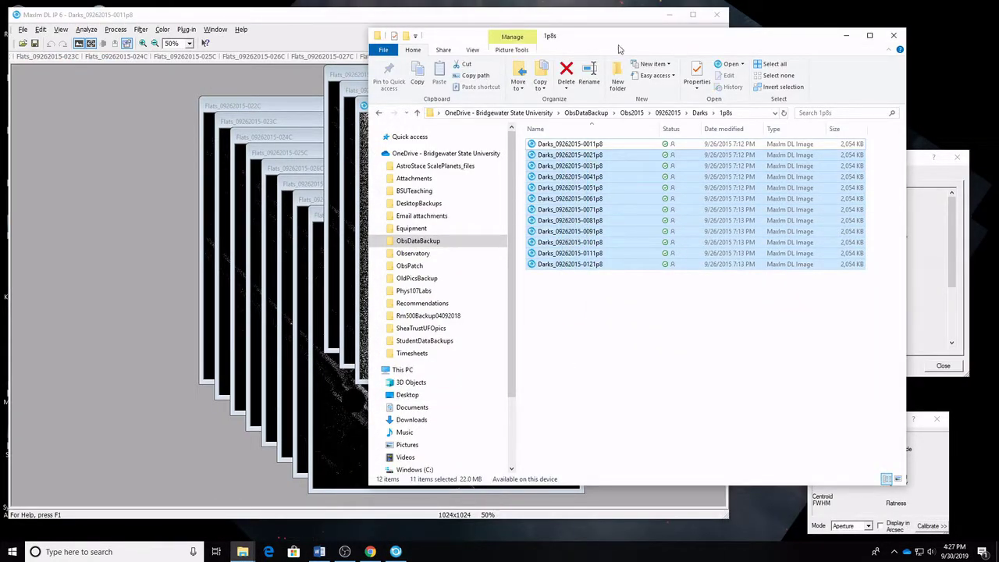
pyautogui.moveTo(630, 40); pyautogui.dragTo(400, 45)
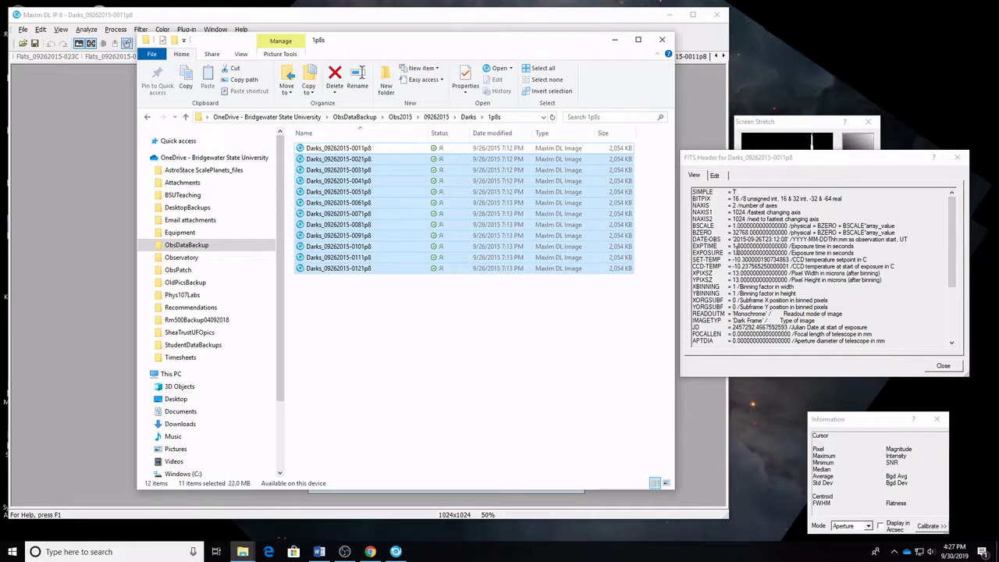
pyautogui.moveTo(390, 212); pyautogui.dragTo(87, 186)
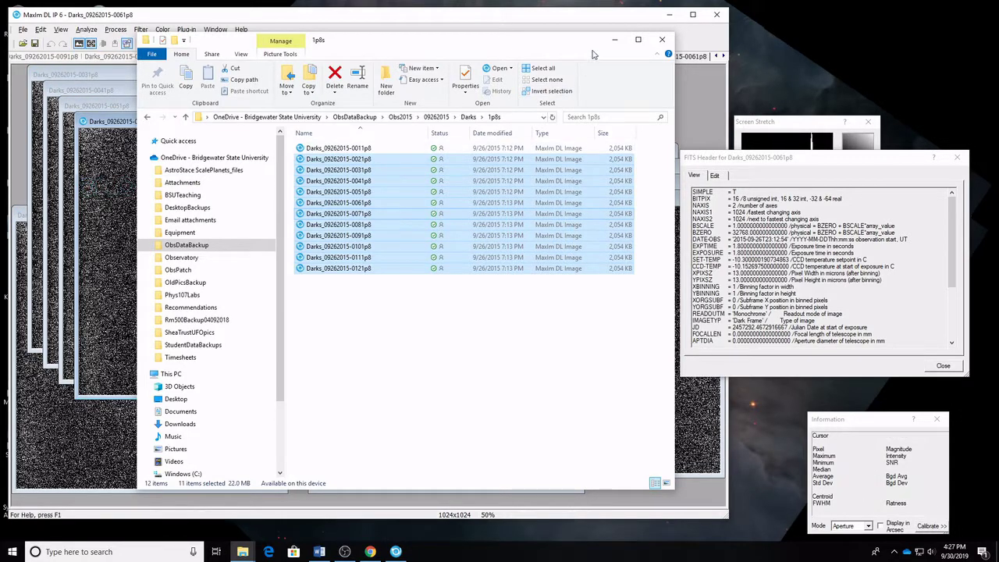
pyautogui.click(614, 40)
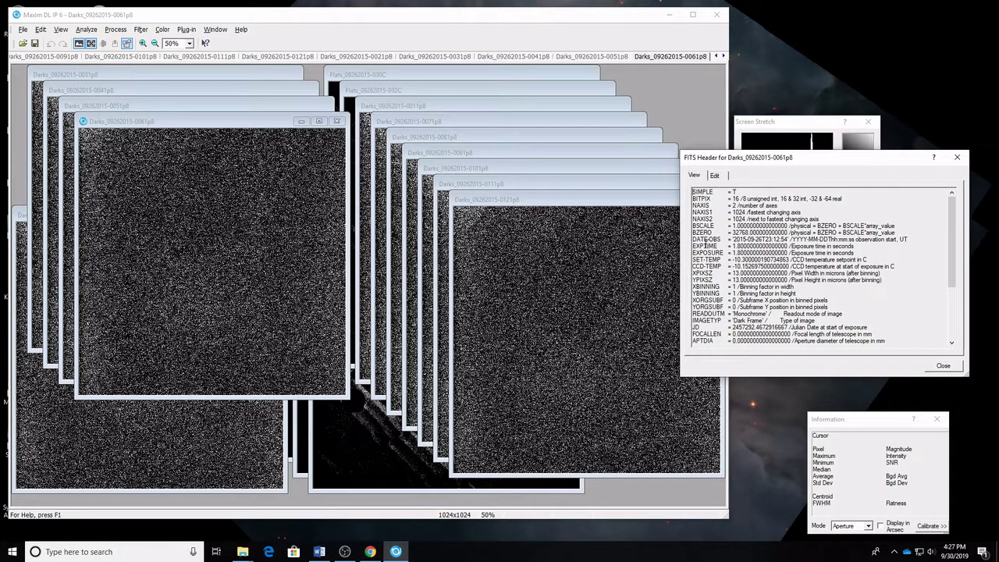
# Go through the open 1.8 s dark images one by one and compare their CCD temperature and exposure time in the FITS header.
pyautogui.moveTo(728, 266); pyautogui.dragTo(764, 264)
pyautogui.click(493, 191)
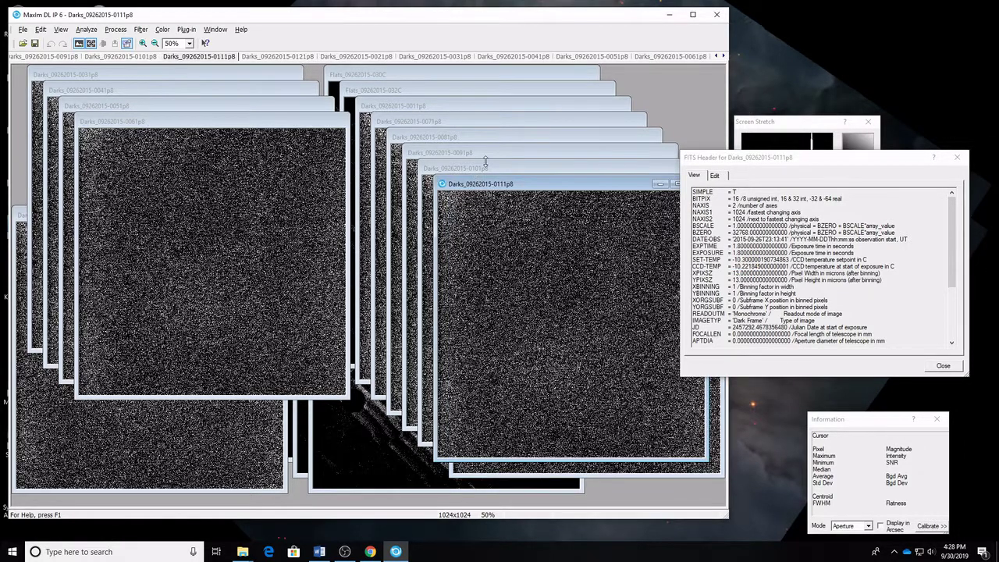
pyautogui.click(484, 167)
pyautogui.click(479, 153)
pyautogui.click(473, 137)
pyautogui.click(466, 121)
pyautogui.click(458, 106)
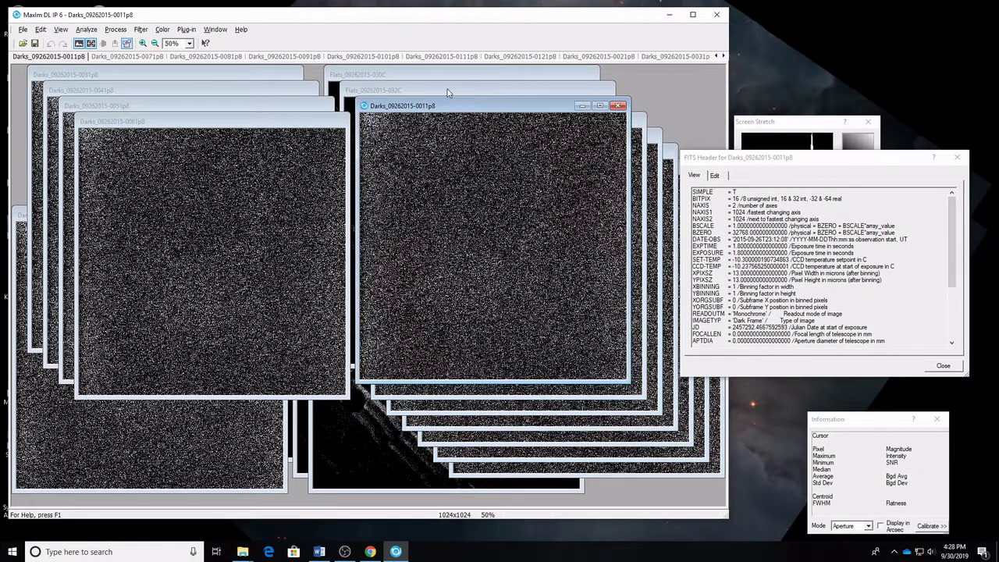
pyautogui.click(448, 93)
pyautogui.click(568, 92)
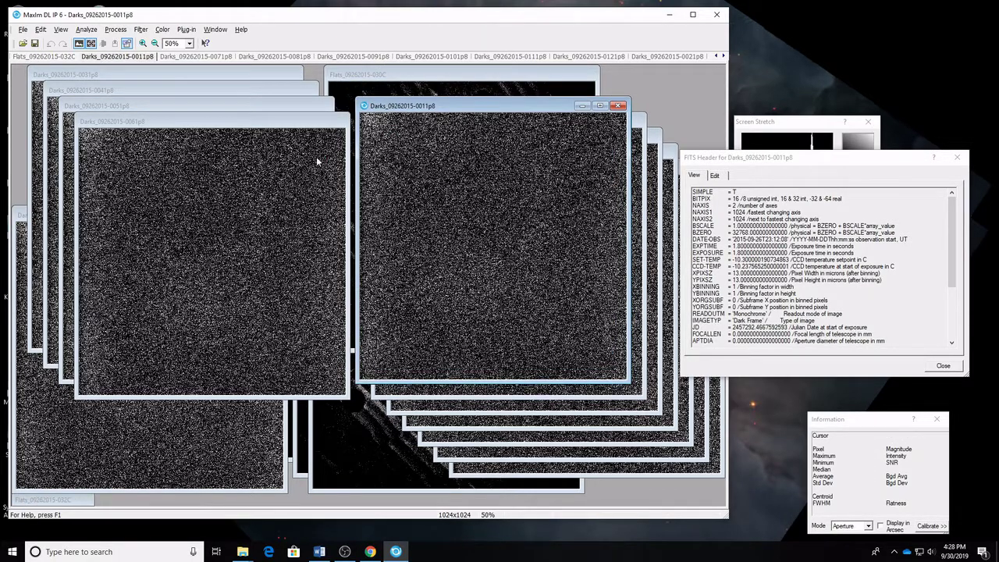
pyautogui.click(246, 121)
pyautogui.click(235, 106)
pyautogui.click(223, 90)
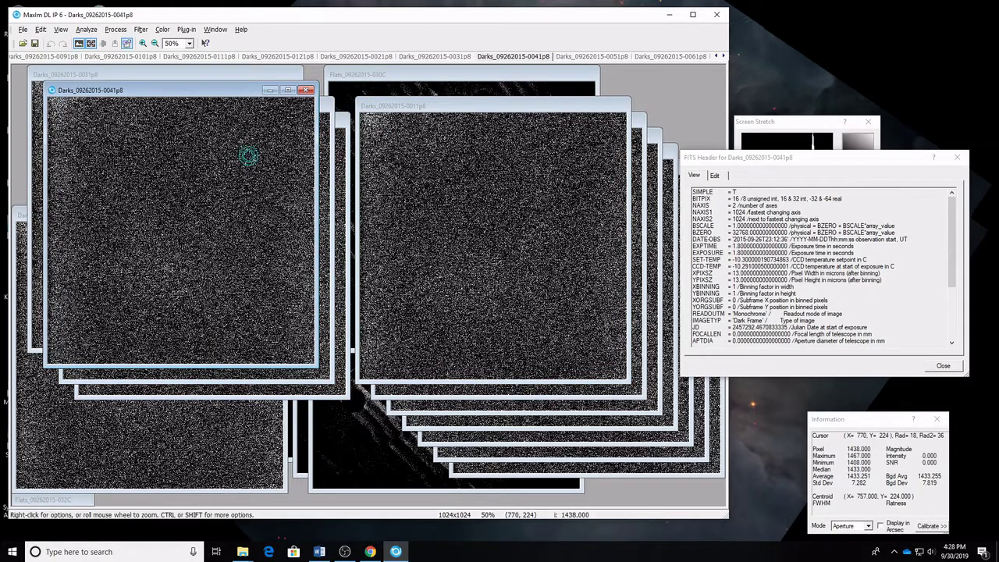
pyautogui.click(175, 79)
pyautogui.click(115, 465)
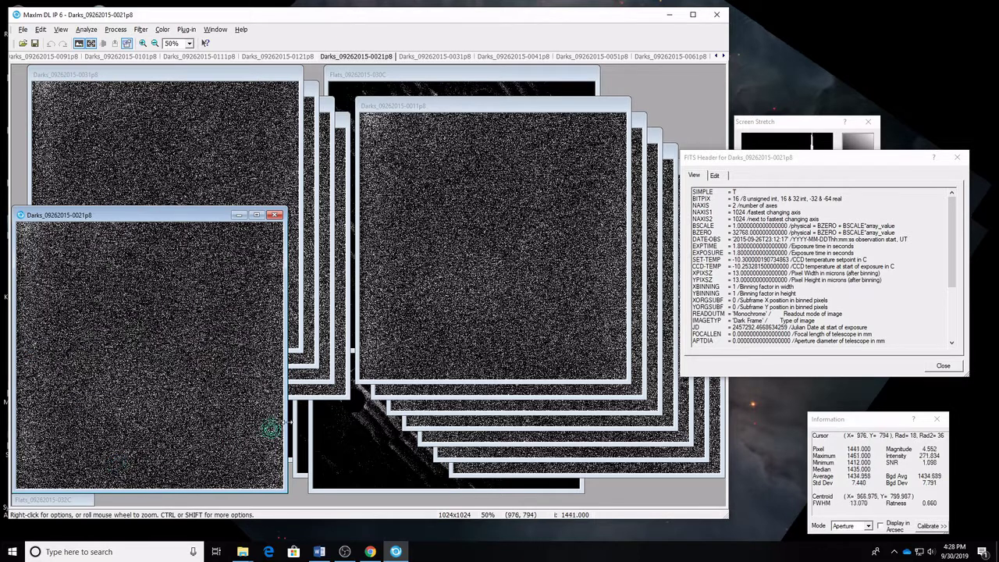
# Close the dark images 0011p8, 0071p8 and 0081p8 along with the FITS header window.
pyautogui.click(622, 114)
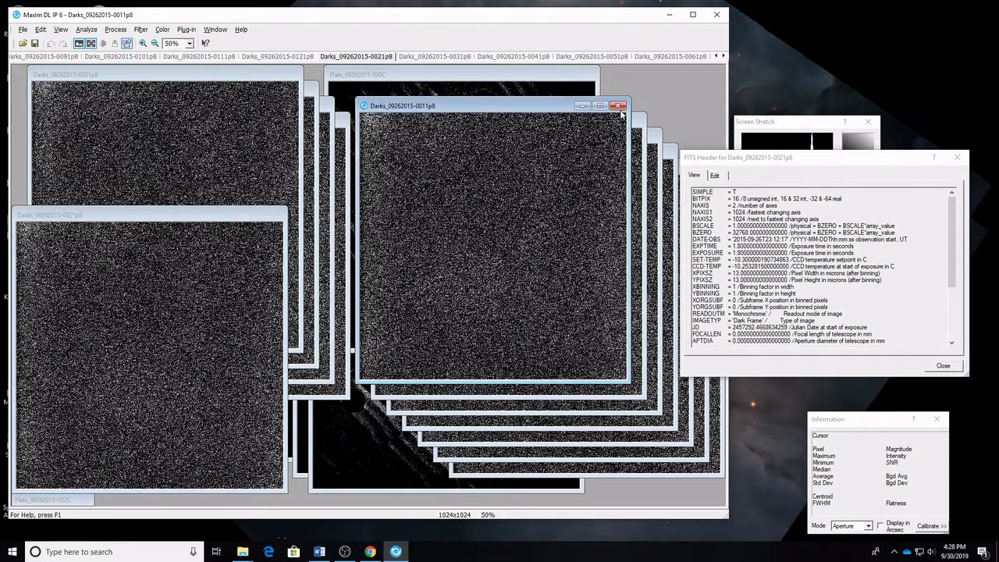
pyautogui.click(619, 106)
pyautogui.click(633, 122)
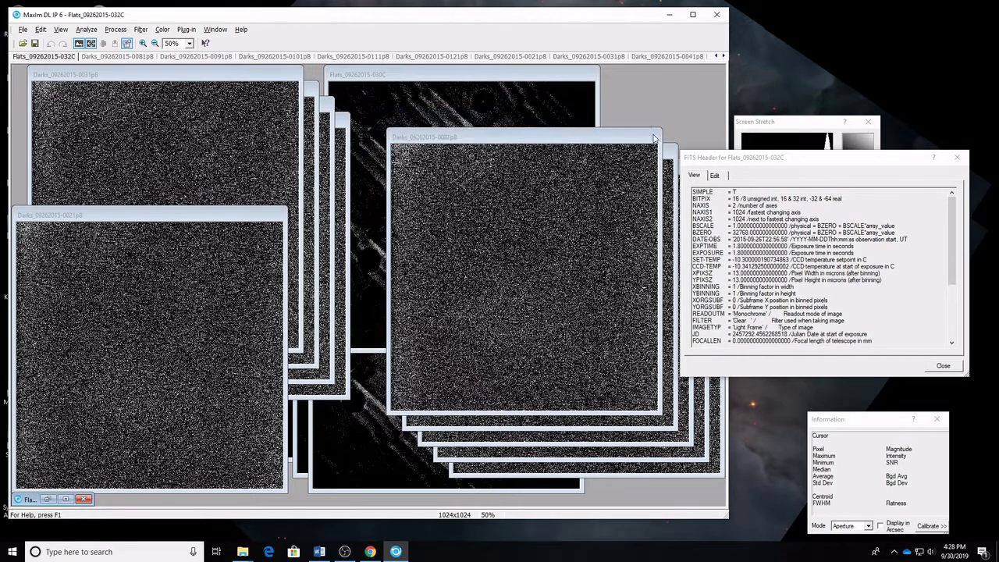
pyautogui.click(649, 138)
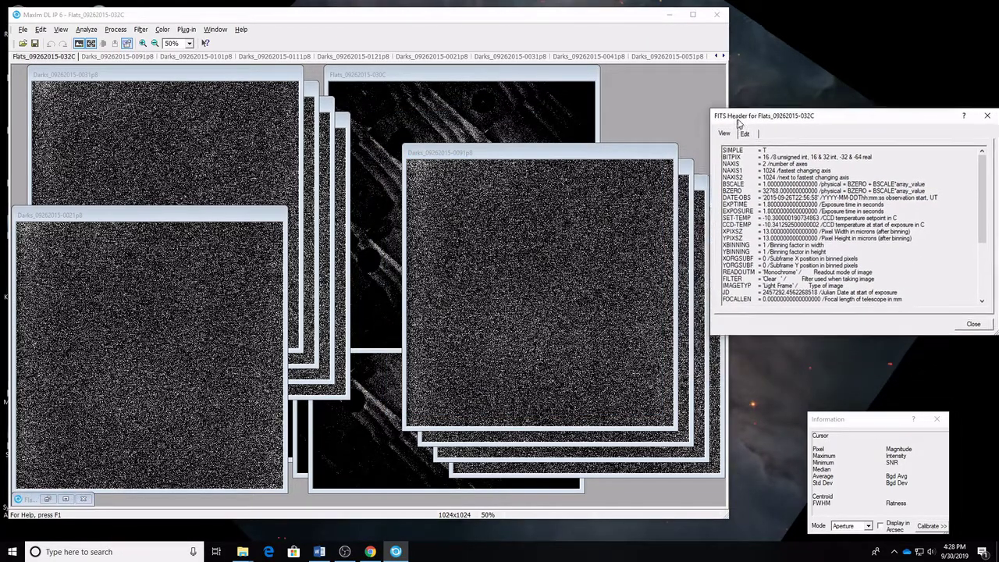
pyautogui.click(982, 321)
# Close the dark images 0091p8, 0101p8, 0111p8 and 0121p8.
pyautogui.click(668, 154)
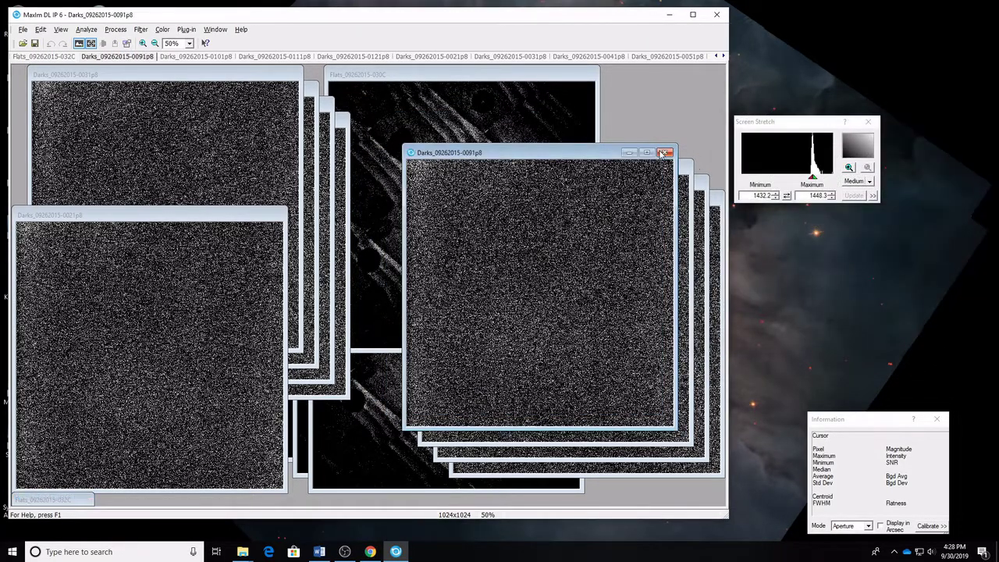
pyautogui.click(666, 153)
pyautogui.click(676, 169)
pyautogui.click(686, 168)
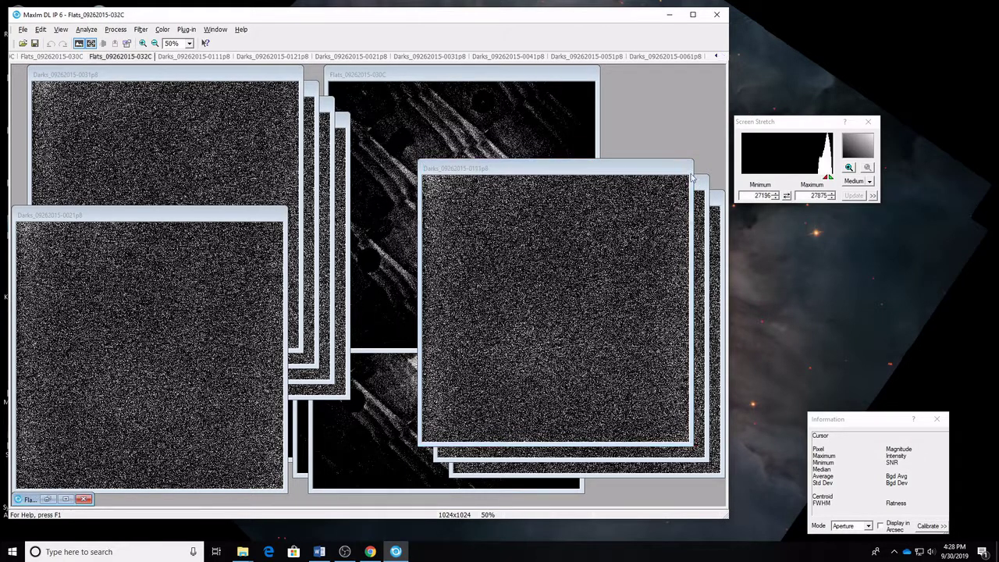
pyautogui.click(692, 185)
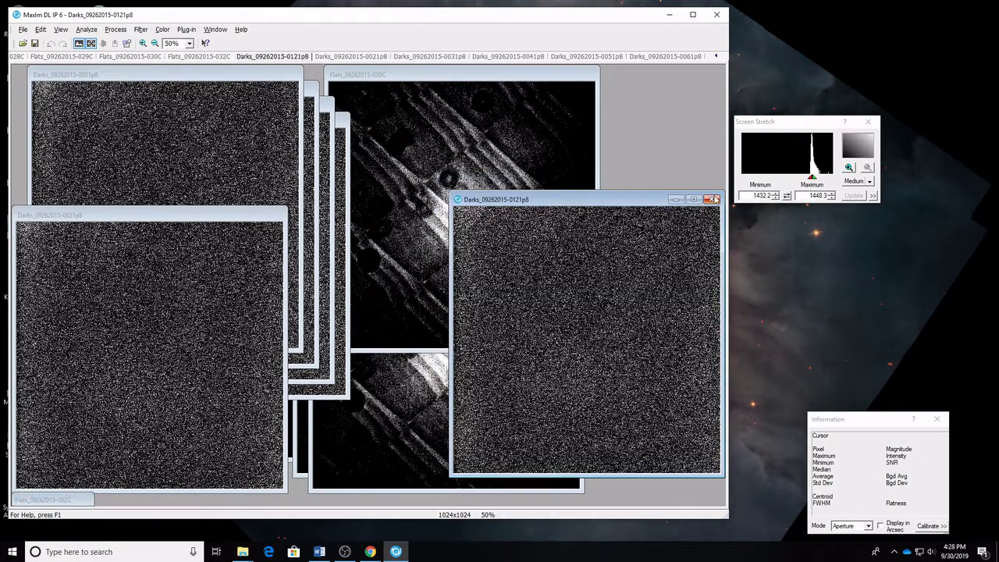
pyautogui.click(711, 195)
# Close the last dark images, 0031p8 to 0061p8 and 0021p8, leaving only the flats open.
pyautogui.click(277, 75)
pyautogui.click(290, 75)
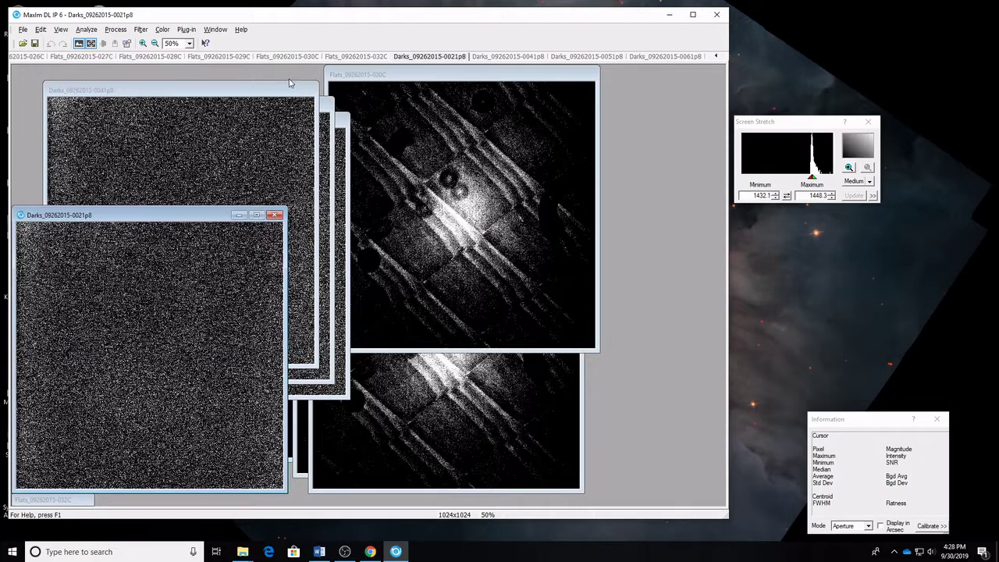
pyautogui.click(295, 91)
pyautogui.click(306, 90)
pyautogui.click(308, 105)
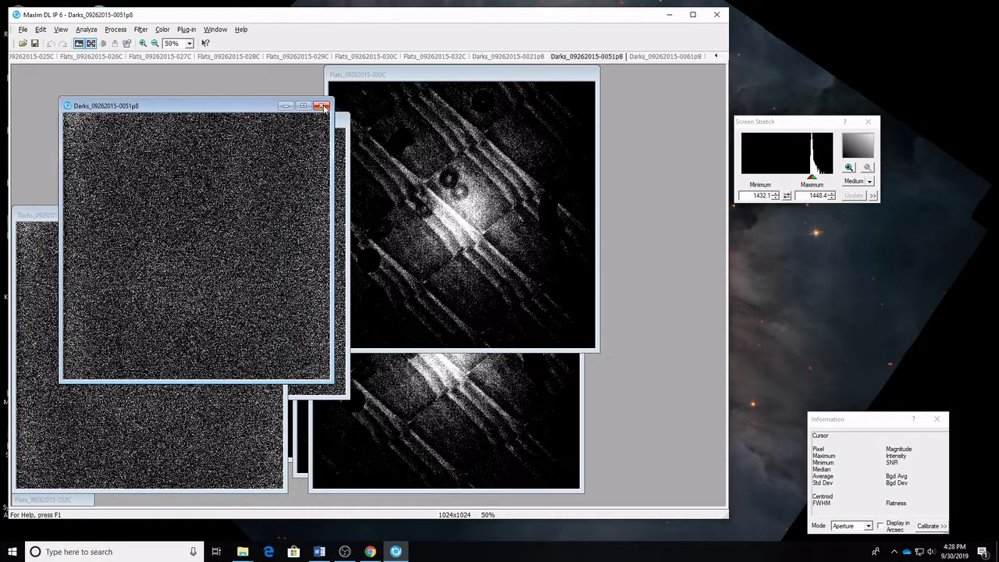
pyautogui.click(320, 106)
pyautogui.click(330, 122)
pyautogui.click(341, 122)
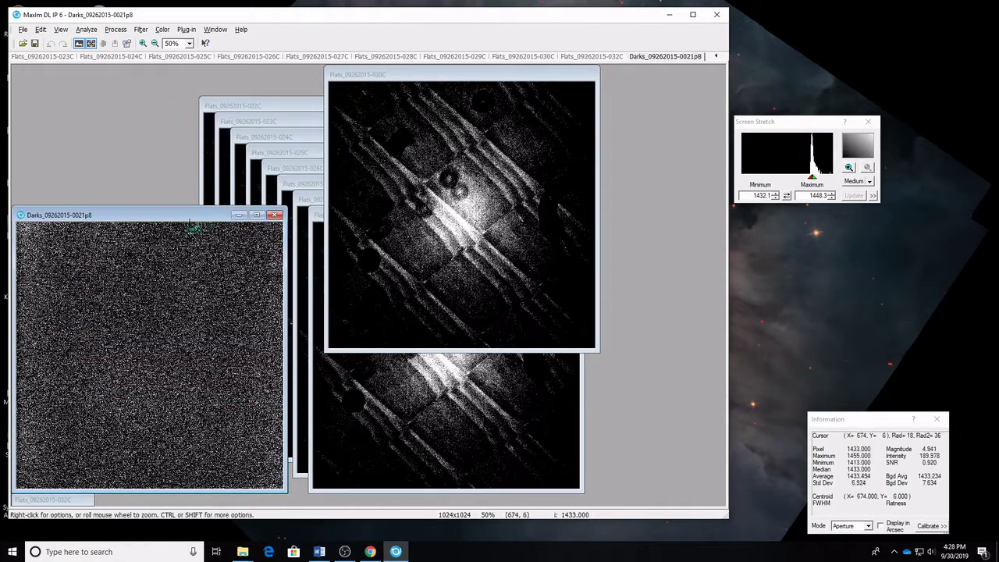
pyautogui.click(275, 216)
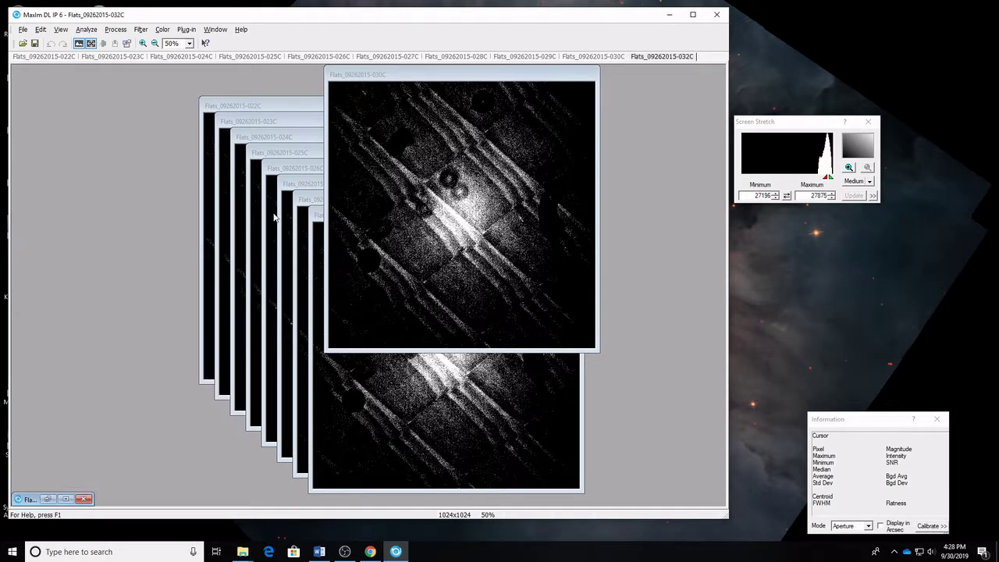
# Switch to the 1p8s folder in File Explorer, move its window aside from the flats and deselect the dark files.
pyautogui.moveTo(243, 552)
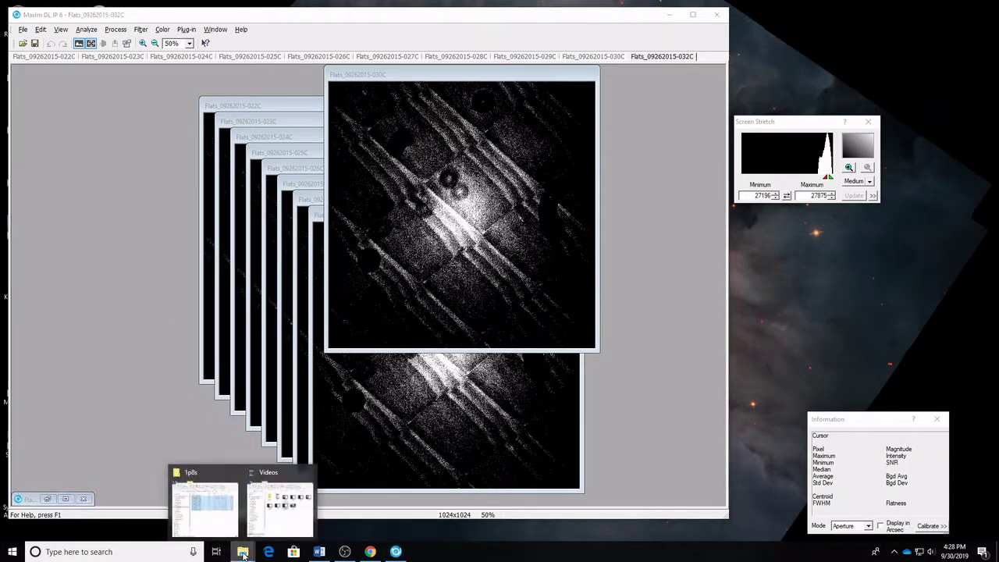
pyautogui.click(212, 515)
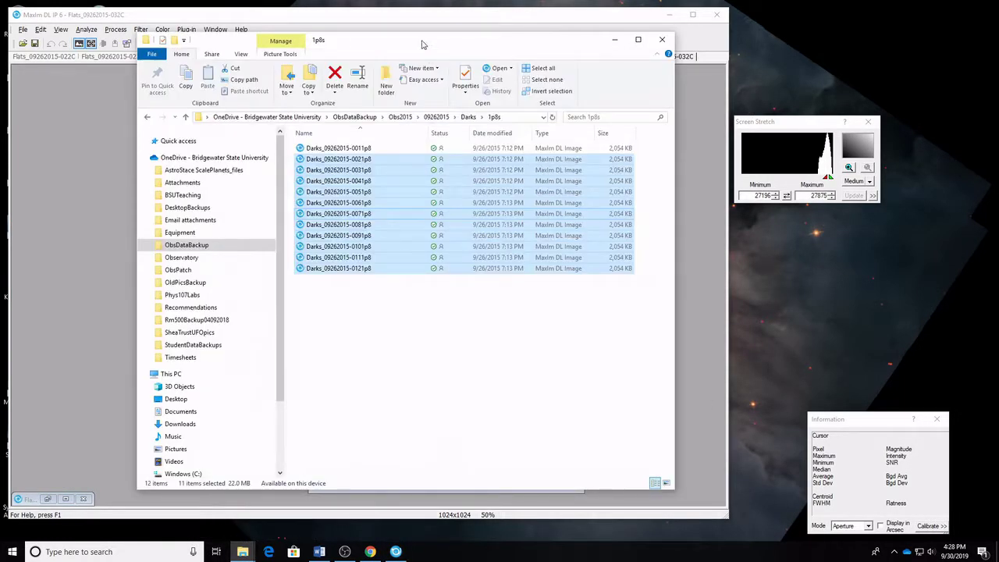
pyautogui.moveTo(358, 46); pyautogui.dragTo(659, 54)
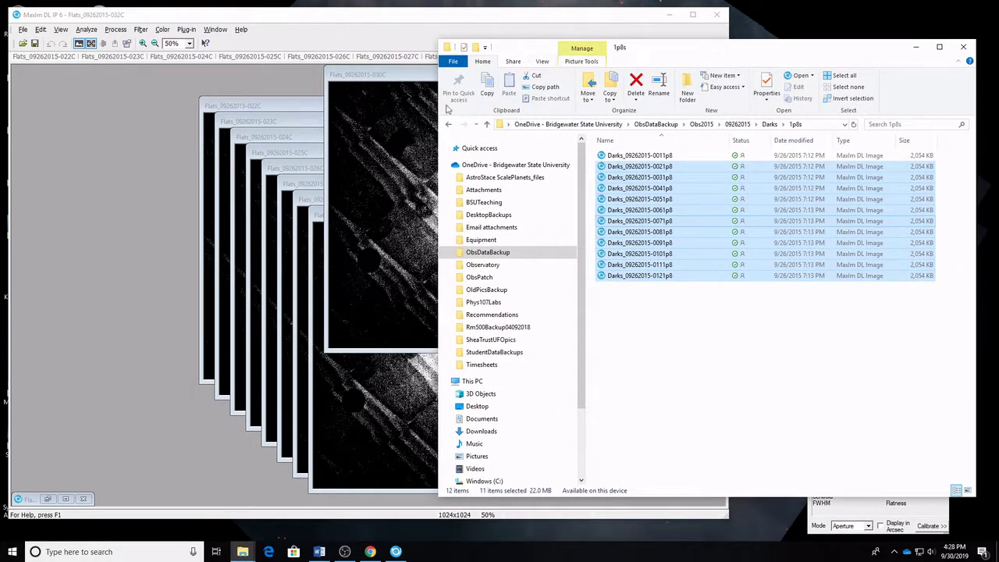
pyautogui.click(693, 351)
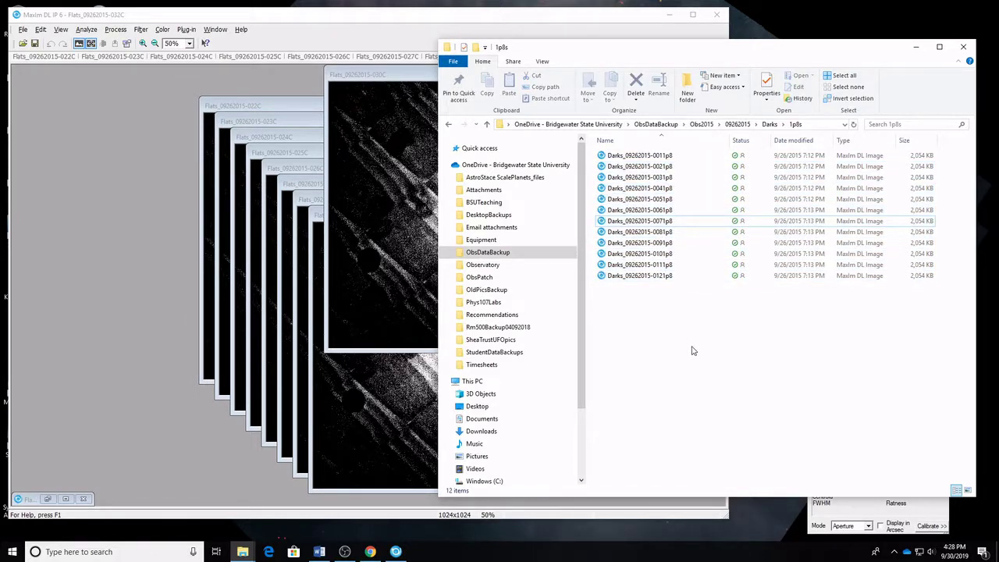
# Open Set Calibration in MaxIm DL, dismiss the missing-files warning and move the dialog clear of the File Explorer window.
pyautogui.click(116, 30)
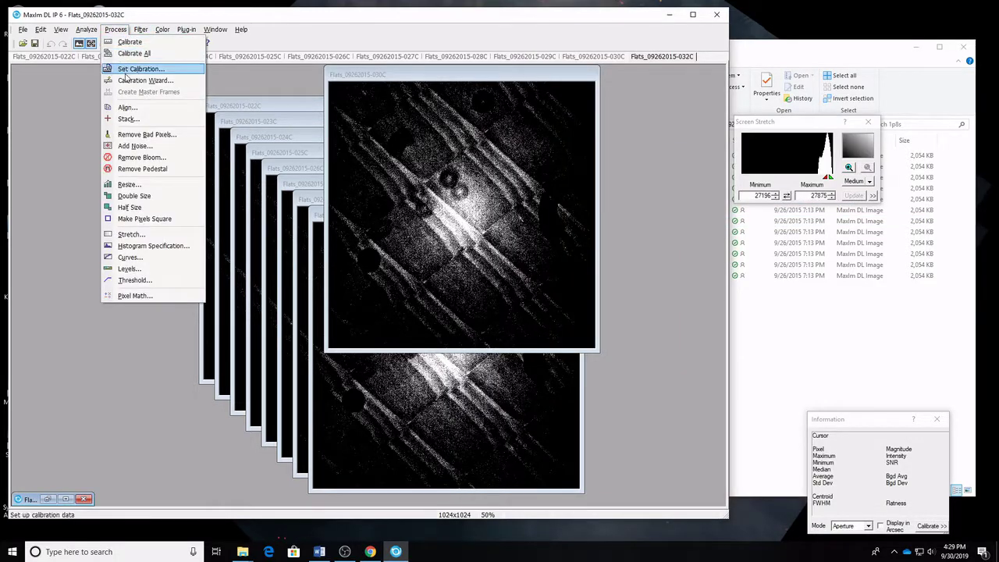
pyautogui.click(126, 70)
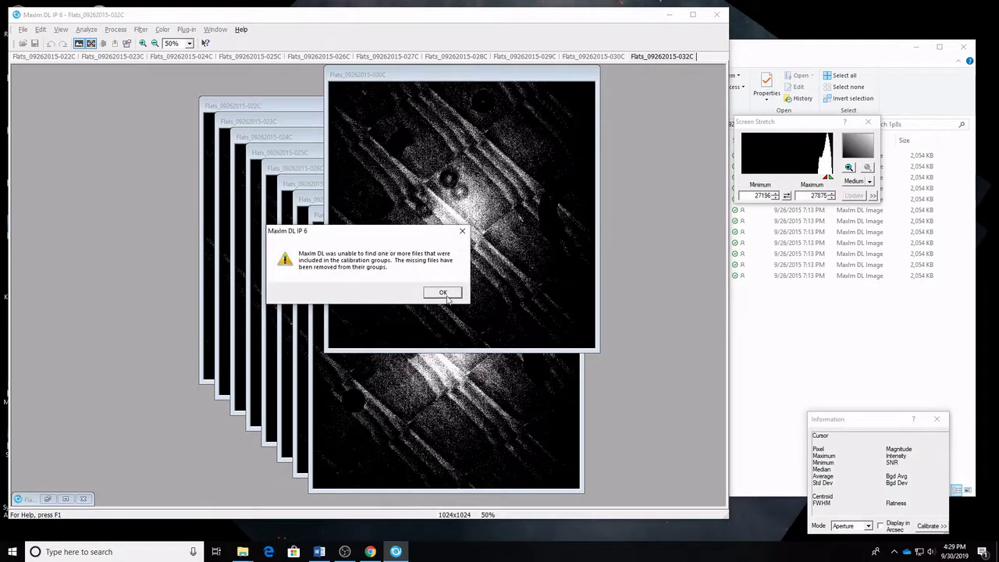
pyautogui.click(447, 295)
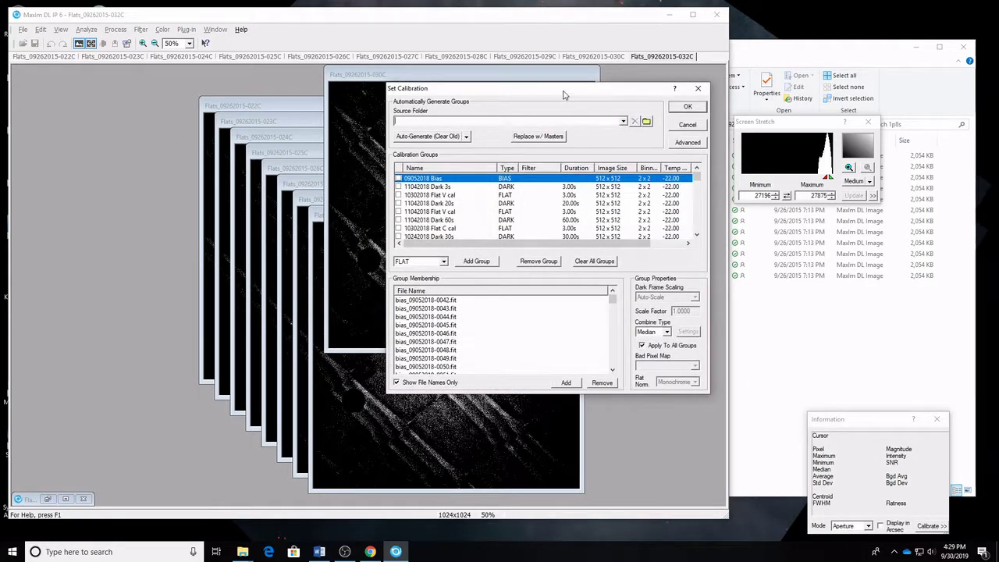
pyautogui.moveTo(564, 93); pyautogui.dragTo(227, 107)
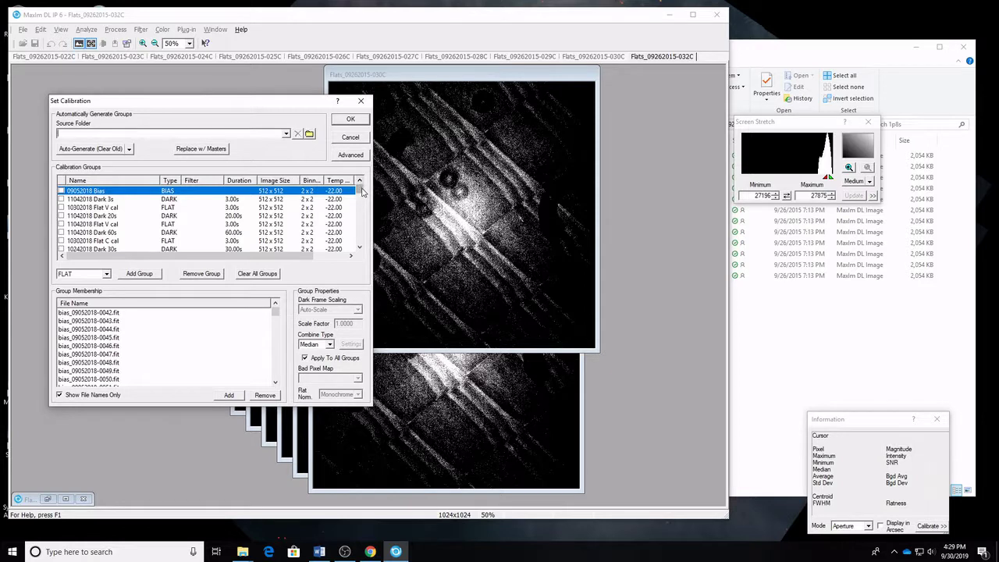
# Add a new DARK group at the end of the calibration groups.
pyautogui.moveTo(362, 193); pyautogui.dragTo(359, 245)
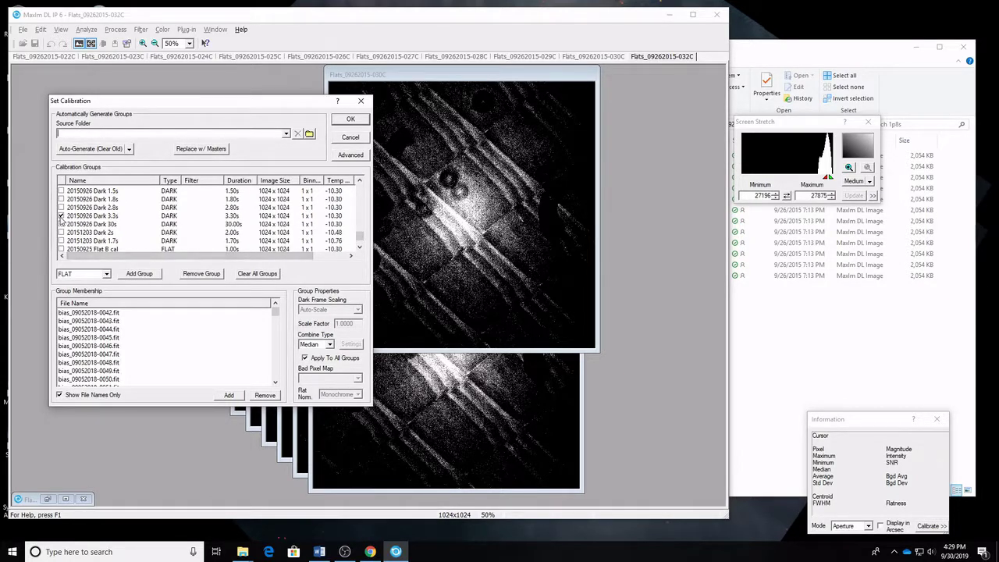
pyautogui.scroll(-3, 234, 238)
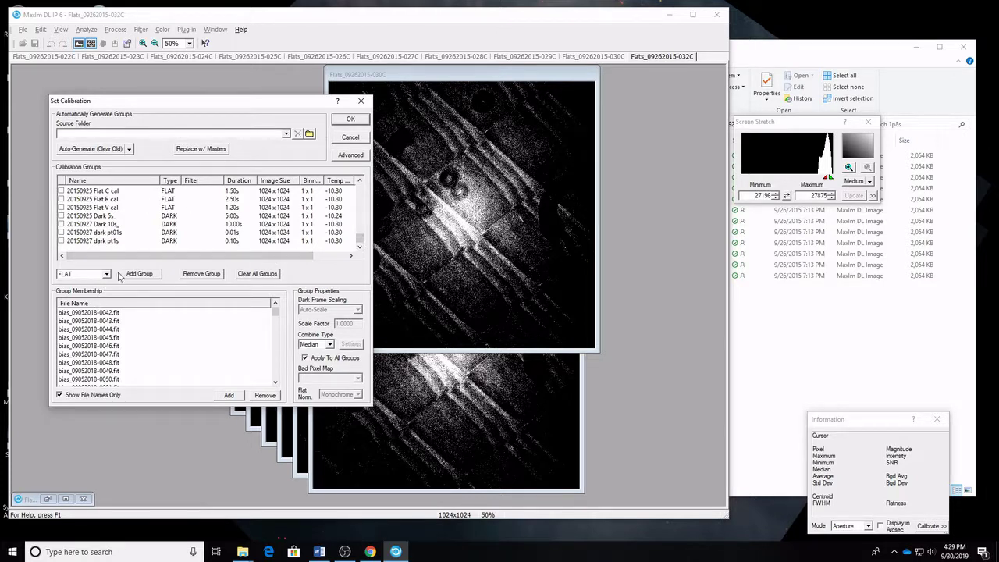
pyautogui.click(107, 274)
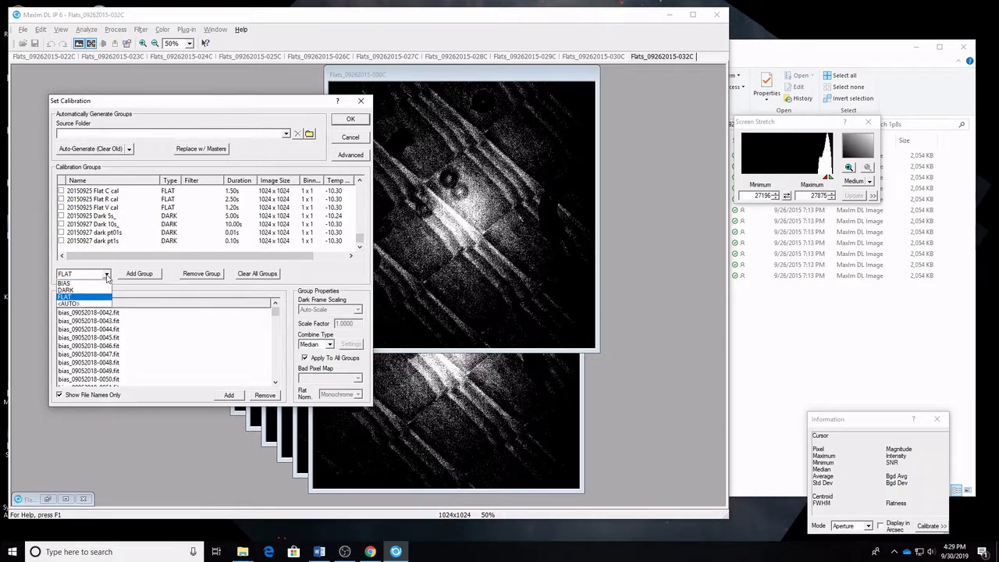
pyautogui.click(98, 289)
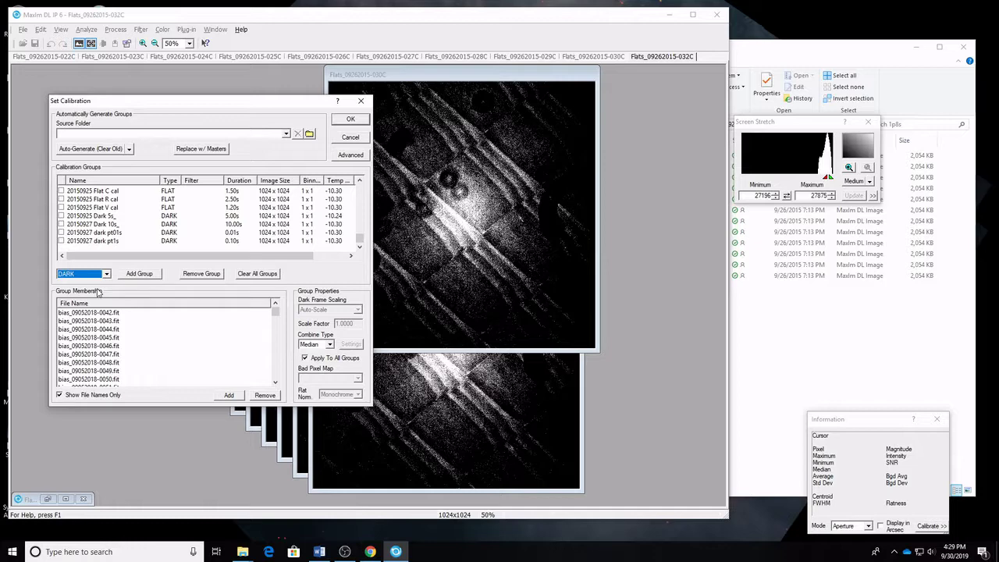
pyautogui.click(140, 277)
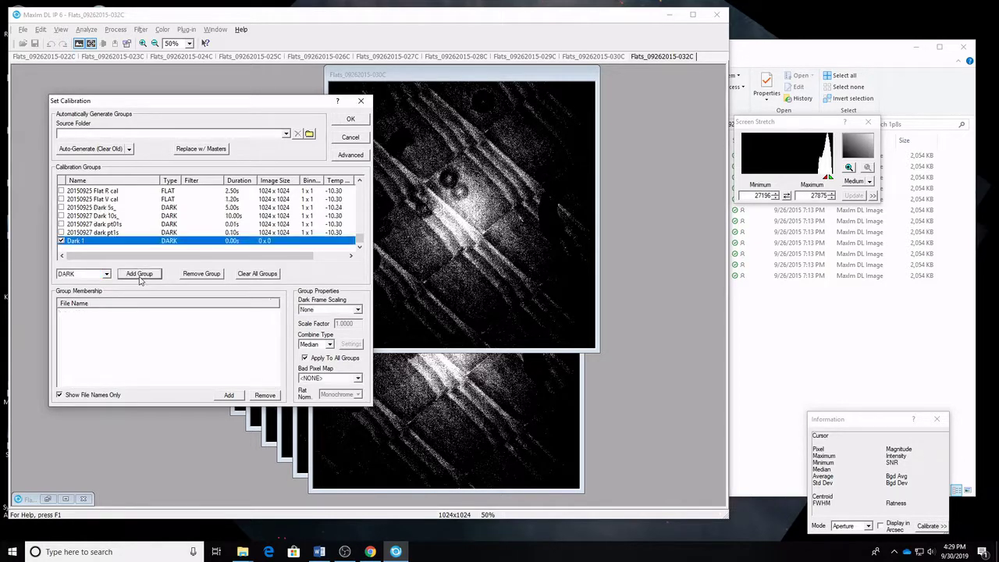
# Rename the new dark group 20150926 Dark 1p8, taking the date and exposure from the dark files' folder path.
pyautogui.click(817, 54)
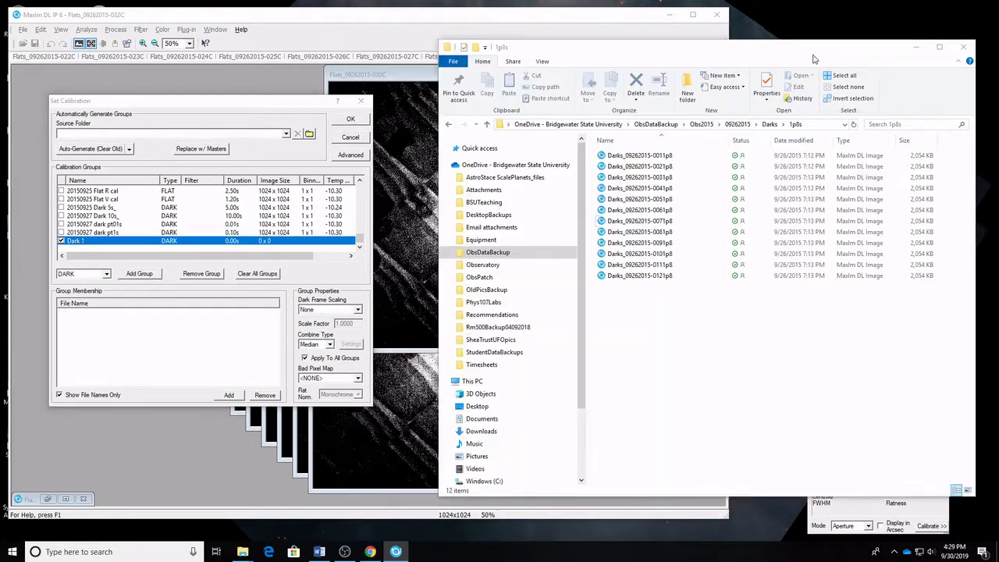
pyautogui.click(141, 243)
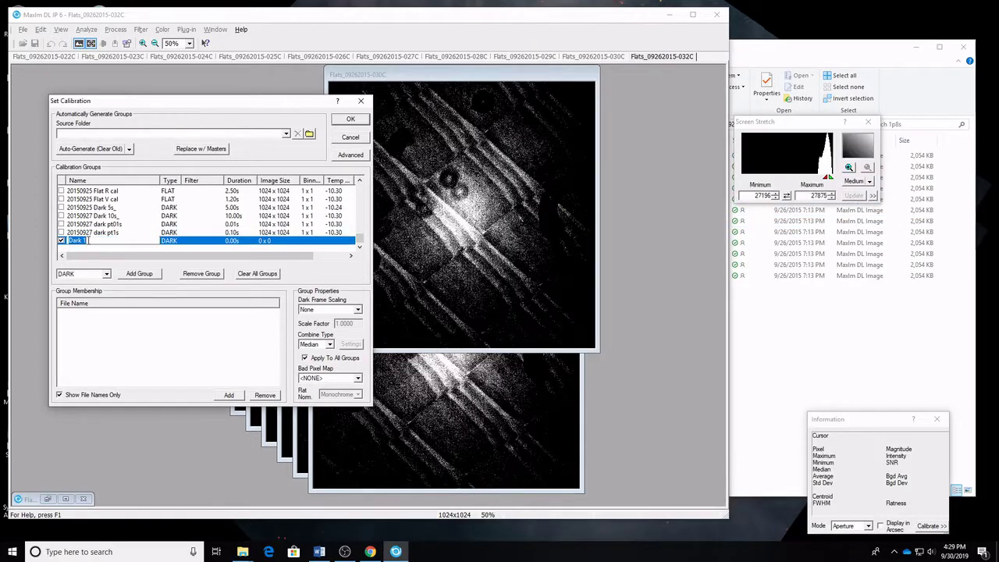
pyautogui.click(756, 54)
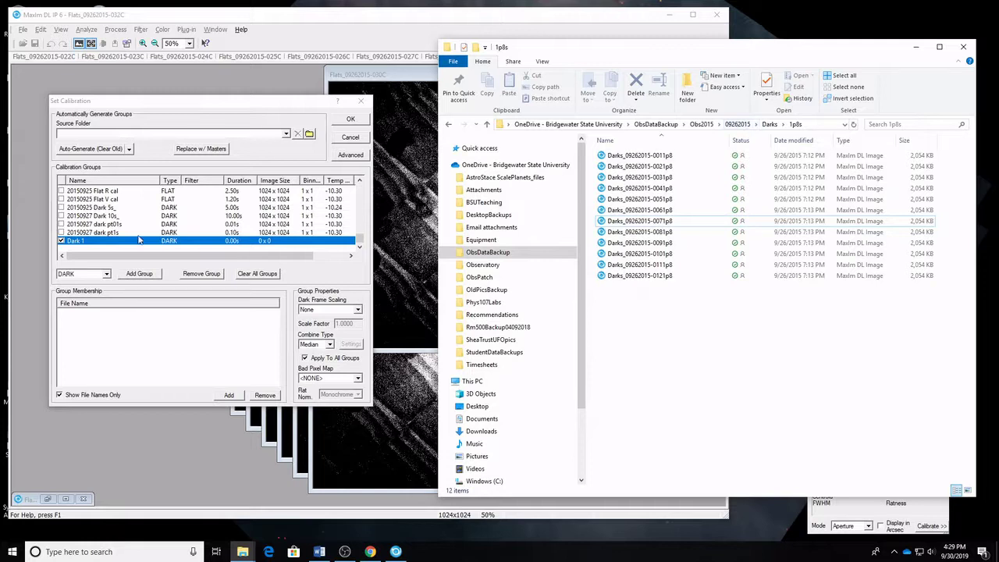
pyautogui.click(91, 241)
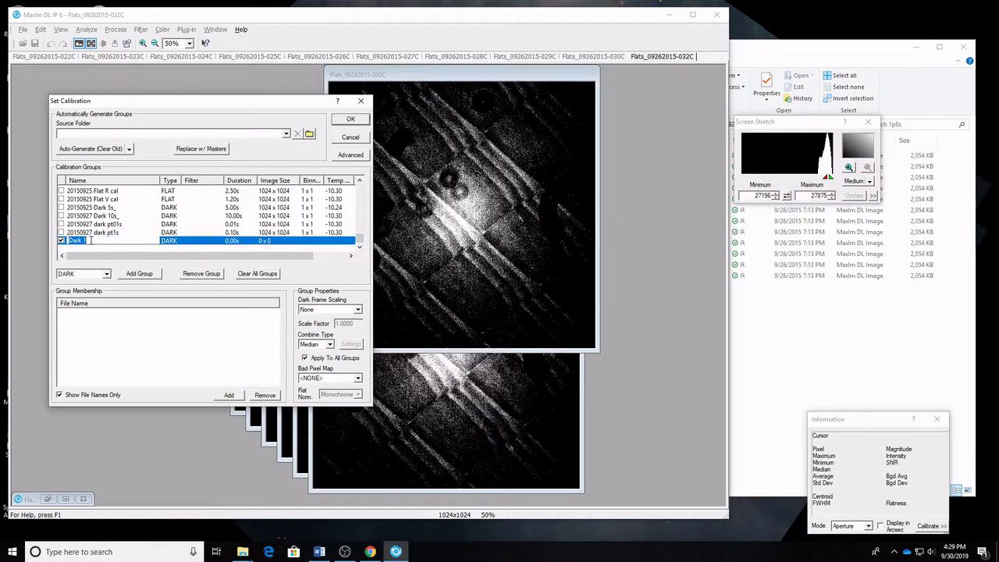
pyautogui.write('20150928')
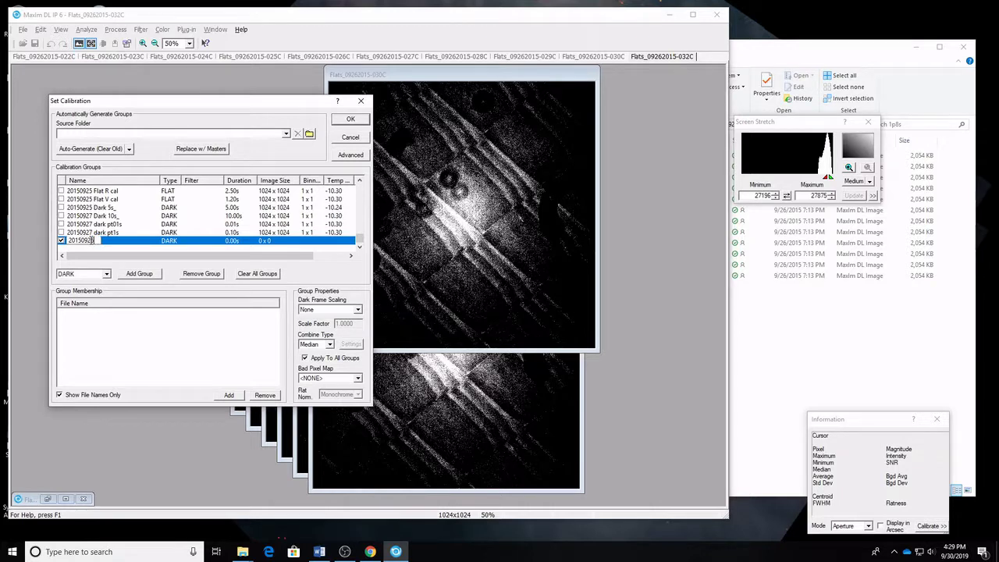
pyautogui.write('26 Dark 1p8')
pyautogui.press('Return')
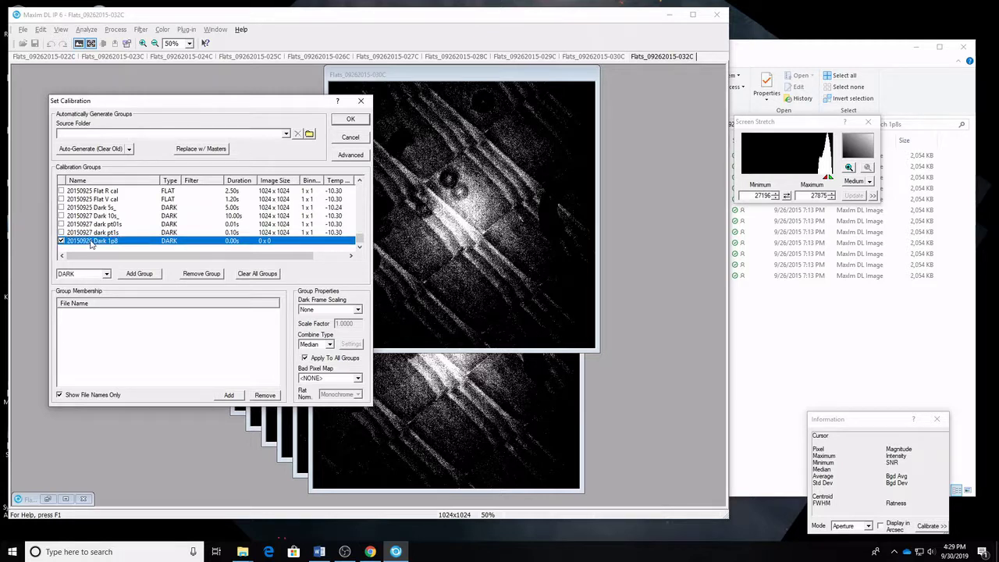
# Add all twelve dark files from the 1p8s folder to the 20150926 Dark 1p8 group's membership.
pyautogui.click(868, 58)
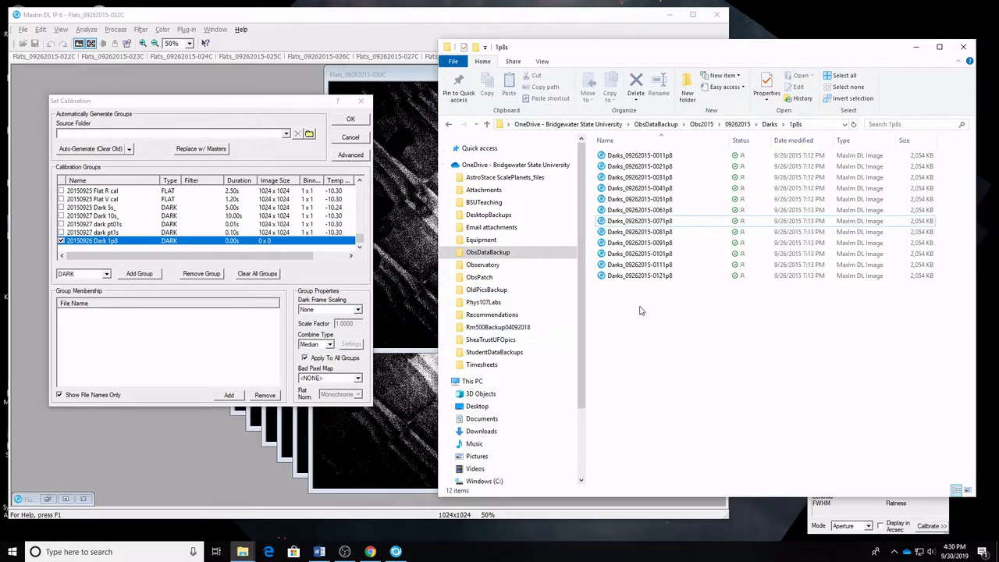
pyautogui.moveTo(642, 312); pyautogui.dragTo(624, 159)
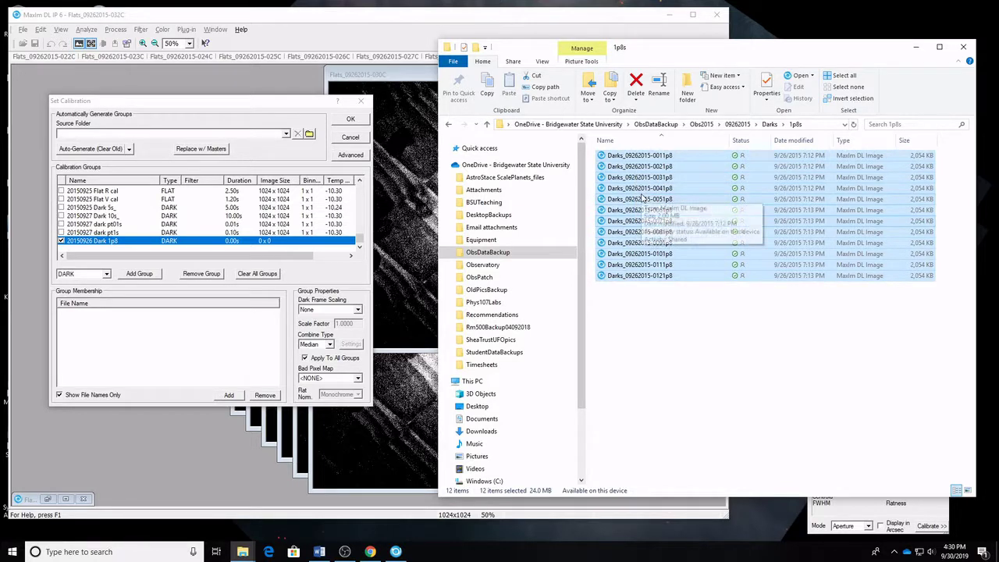
pyautogui.moveTo(639, 207); pyautogui.dragTo(167, 341)
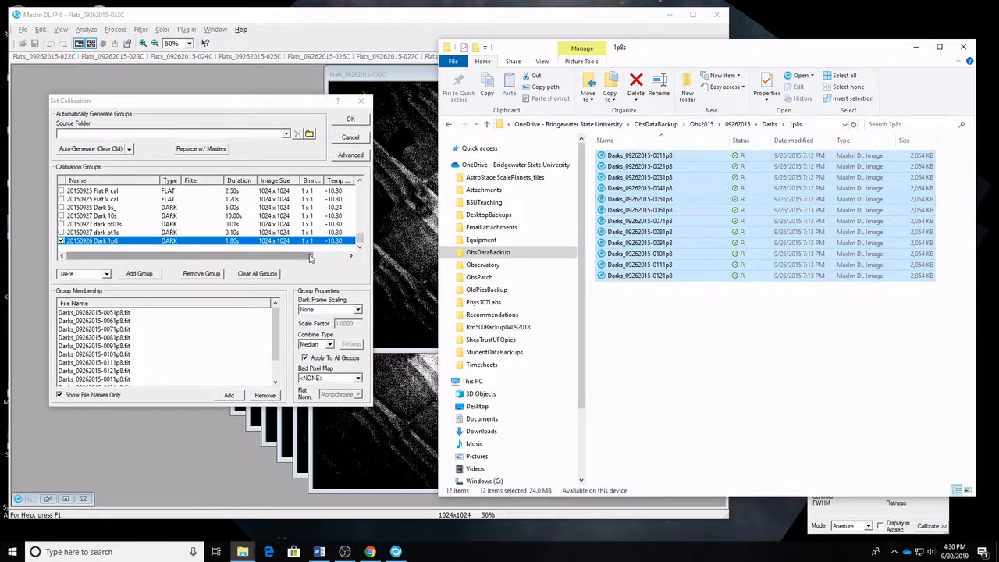
pyautogui.moveTo(308, 262); pyautogui.dragTo(227, 265)
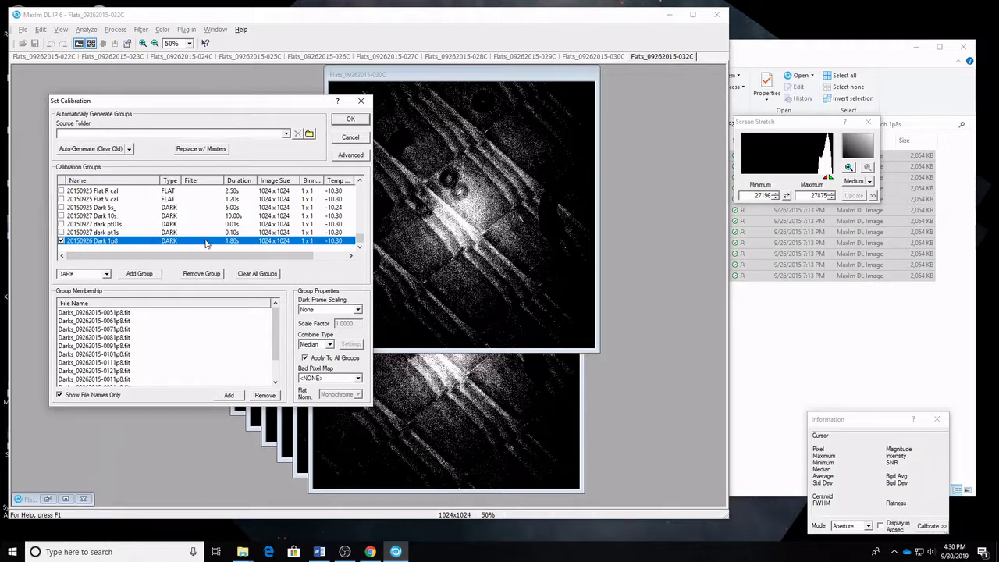
# Keep the dark group's frame scaling at None, combine type at Median and bad pixel map at <NONE>.
pyautogui.click(359, 310)
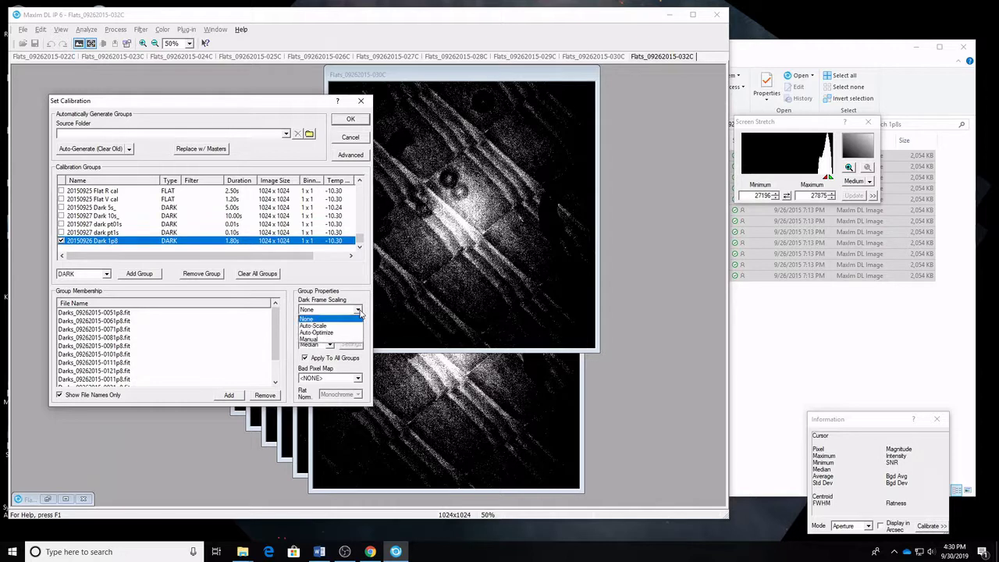
pyautogui.click(360, 313)
pyautogui.click(360, 312)
pyautogui.click(360, 311)
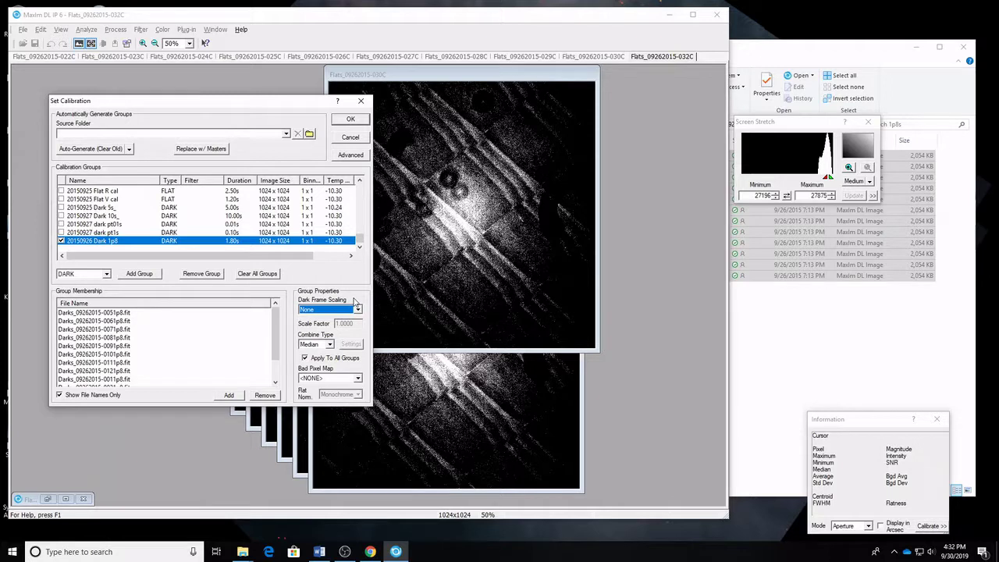
pyautogui.click(311, 345)
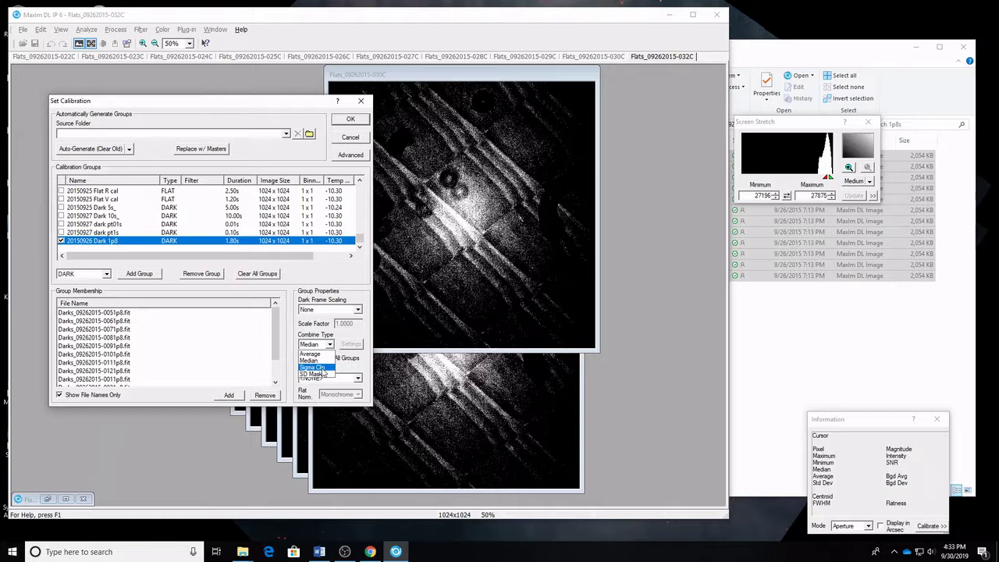
pyautogui.click(317, 360)
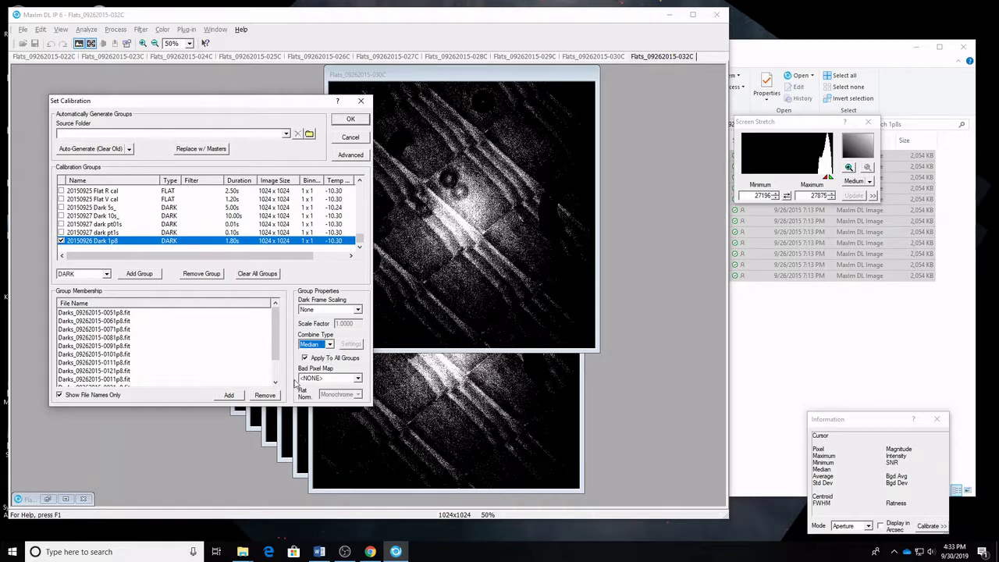
pyautogui.click(316, 380)
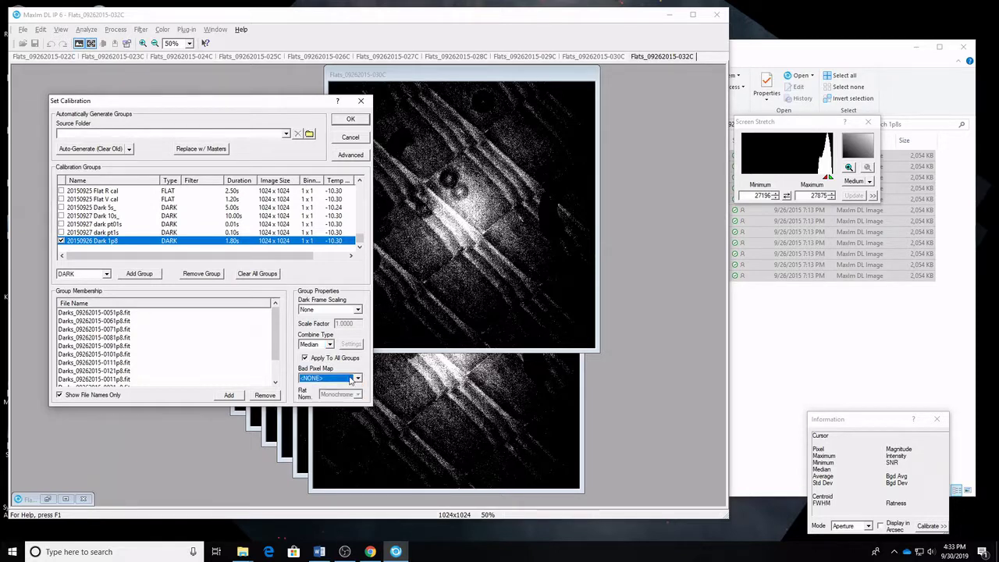
# Accept the advanced calibration options with a pedestal of 100 and confirm the calibration setup.
pyautogui.click(352, 156)
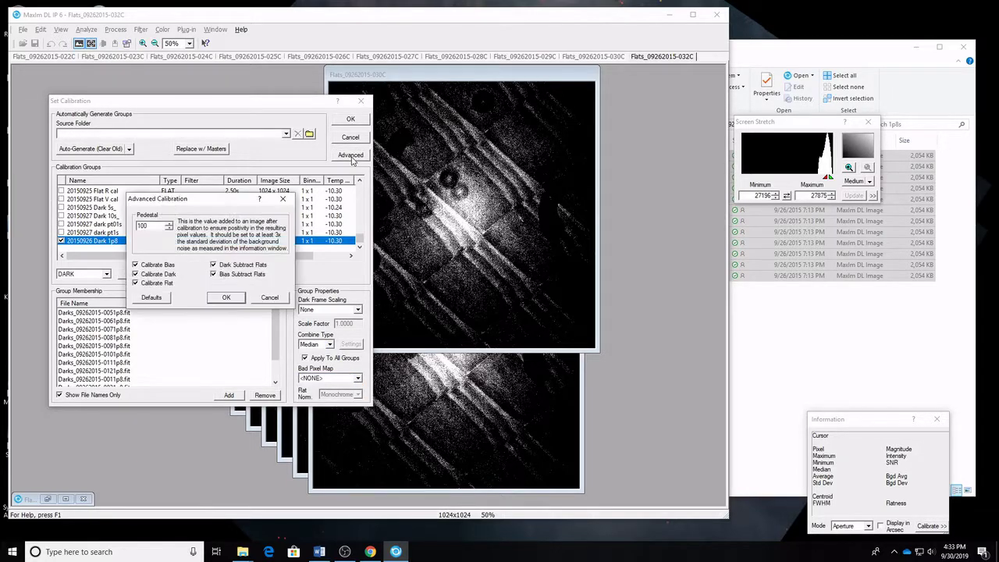
pyautogui.click(215, 297)
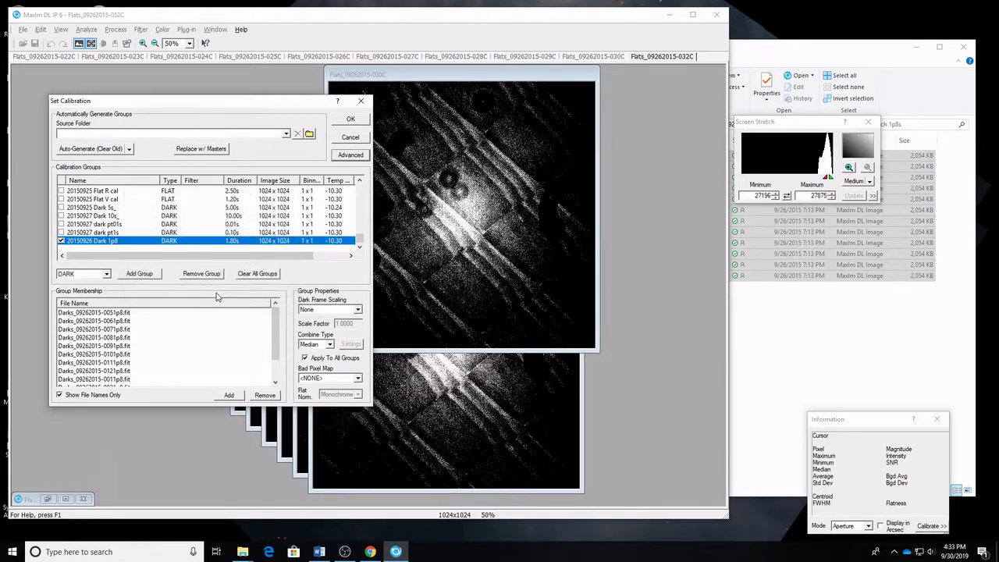
pyautogui.click(364, 119)
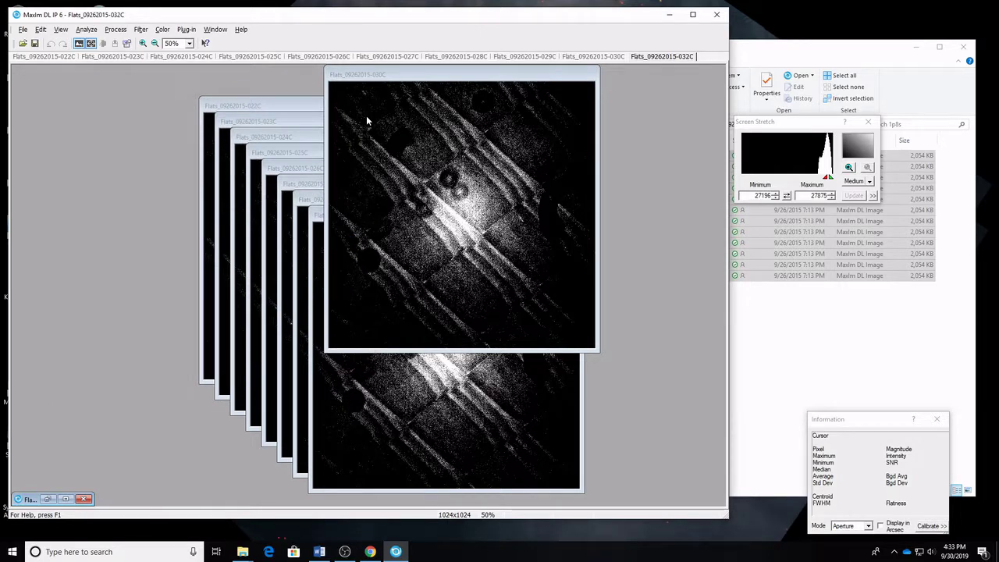
pyautogui.click(116, 31)
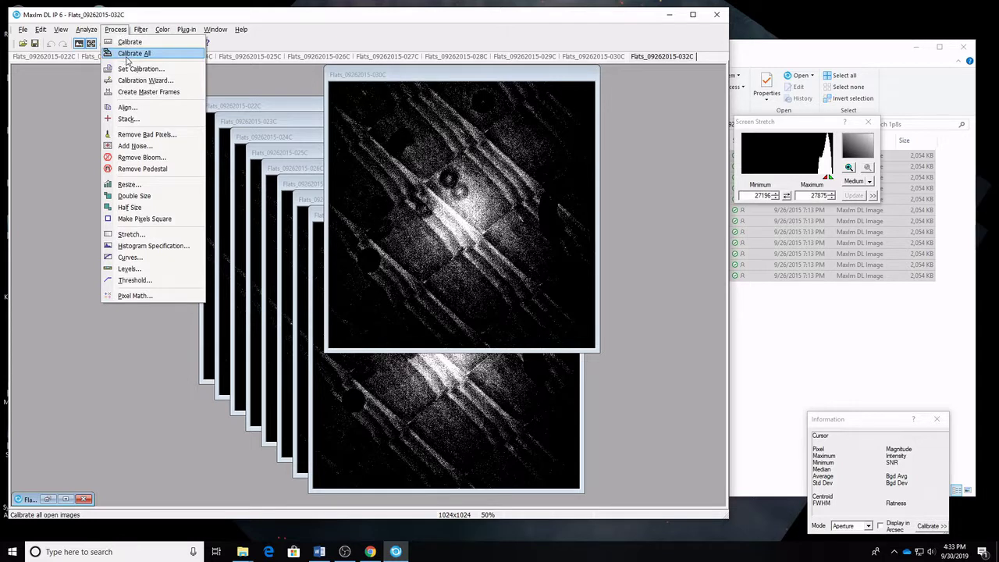
pyautogui.click(127, 53)
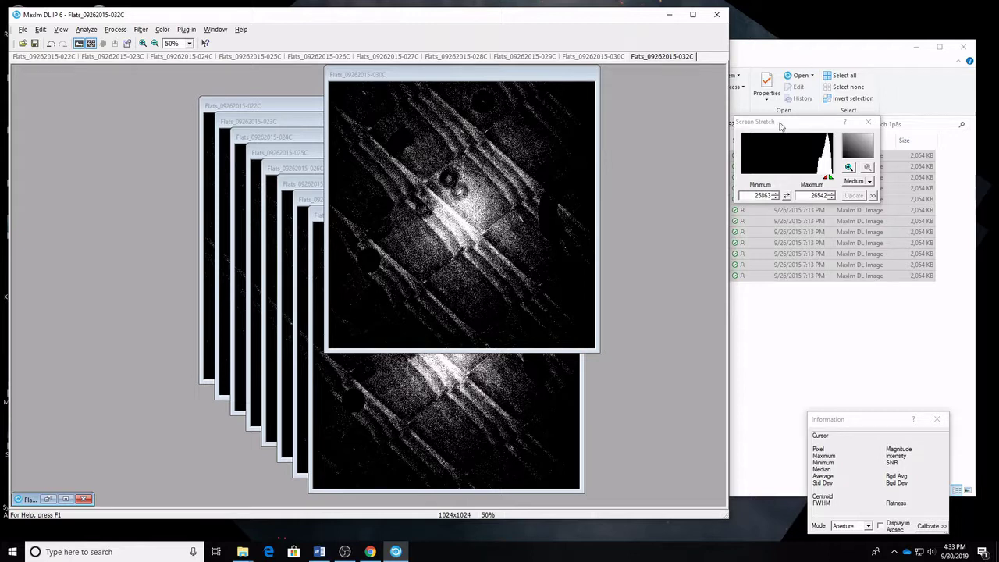
pyautogui.moveTo(781, 126); pyautogui.dragTo(649, 87)
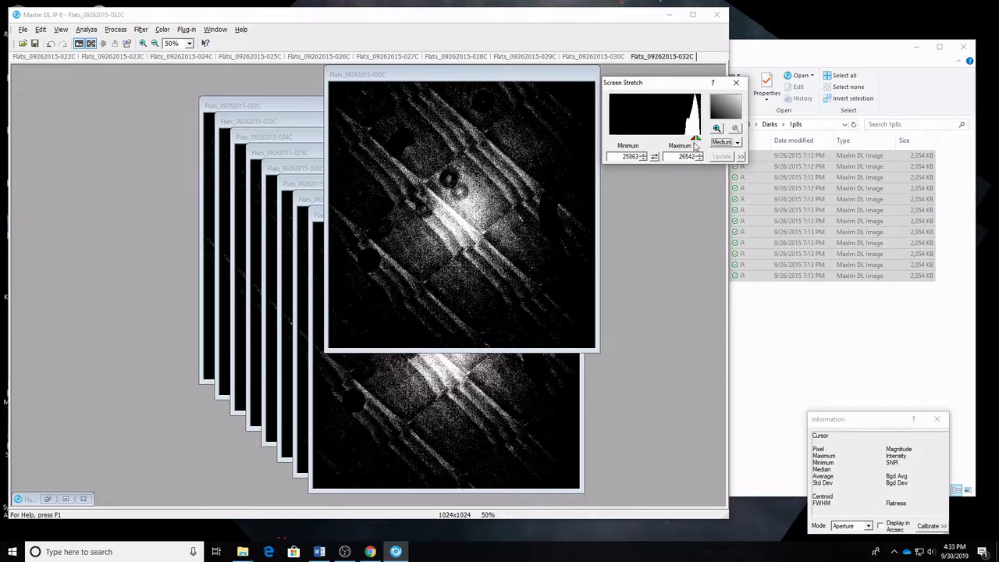
pyautogui.click(730, 142)
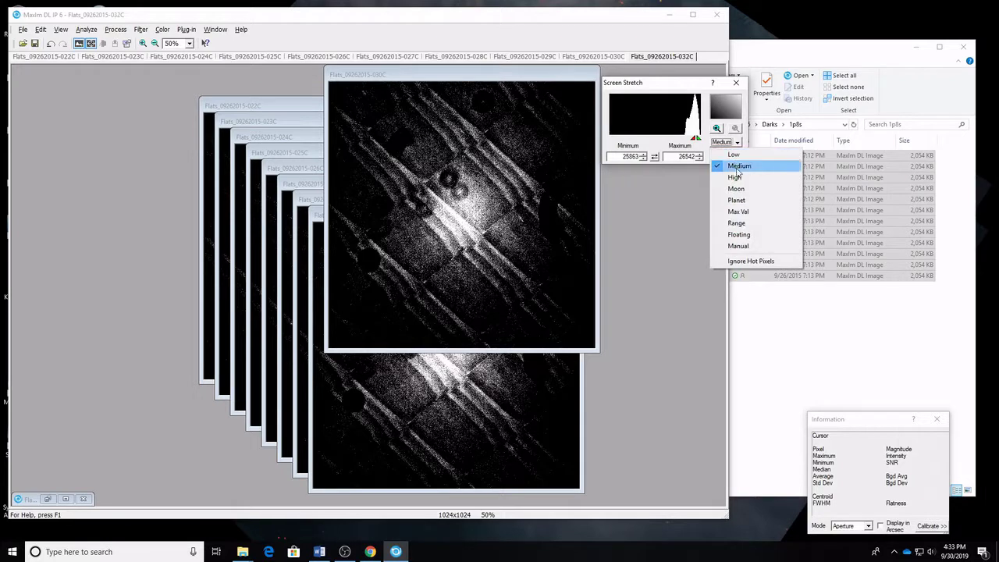
pyautogui.click(736, 222)
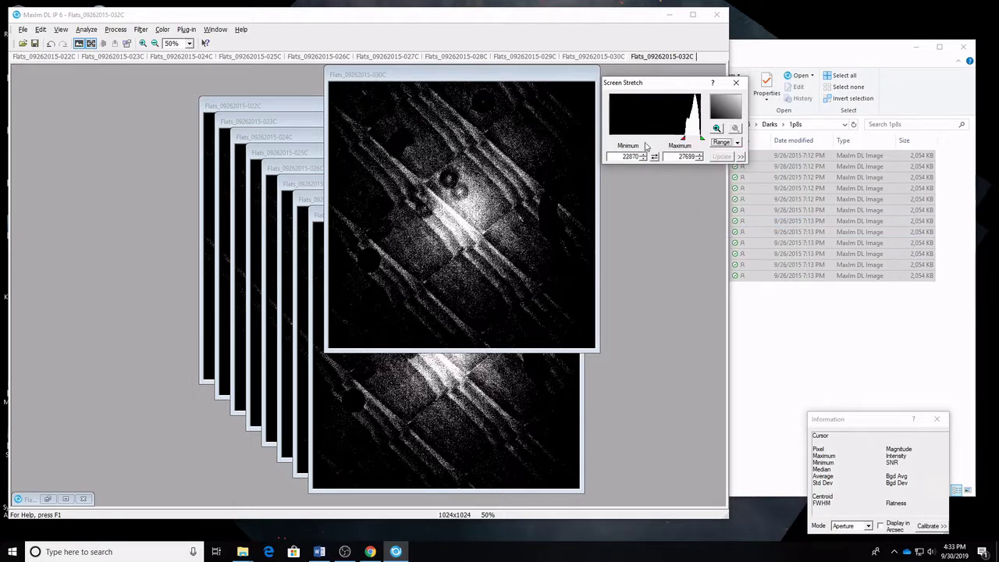
pyautogui.click(426, 81)
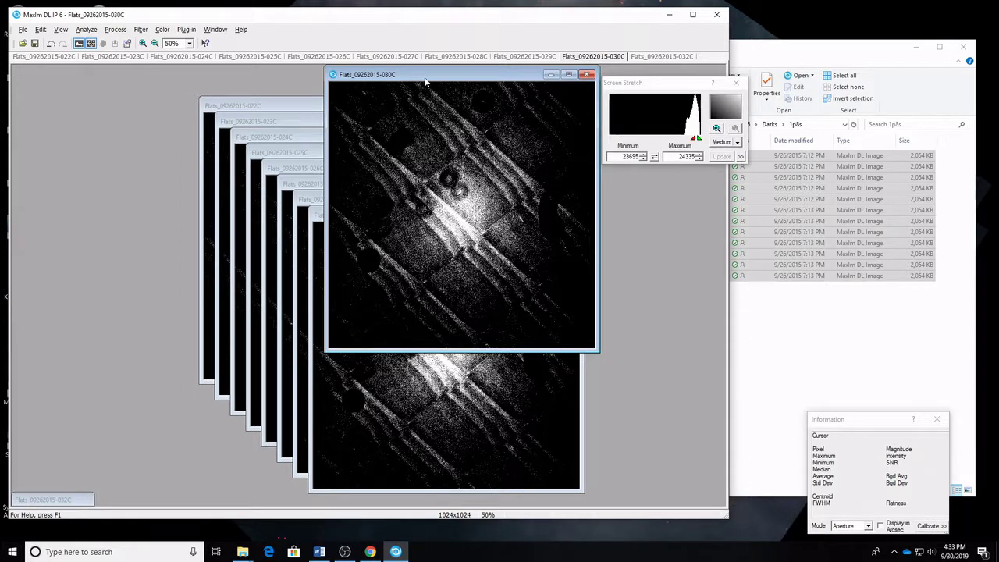
pyautogui.click(726, 142)
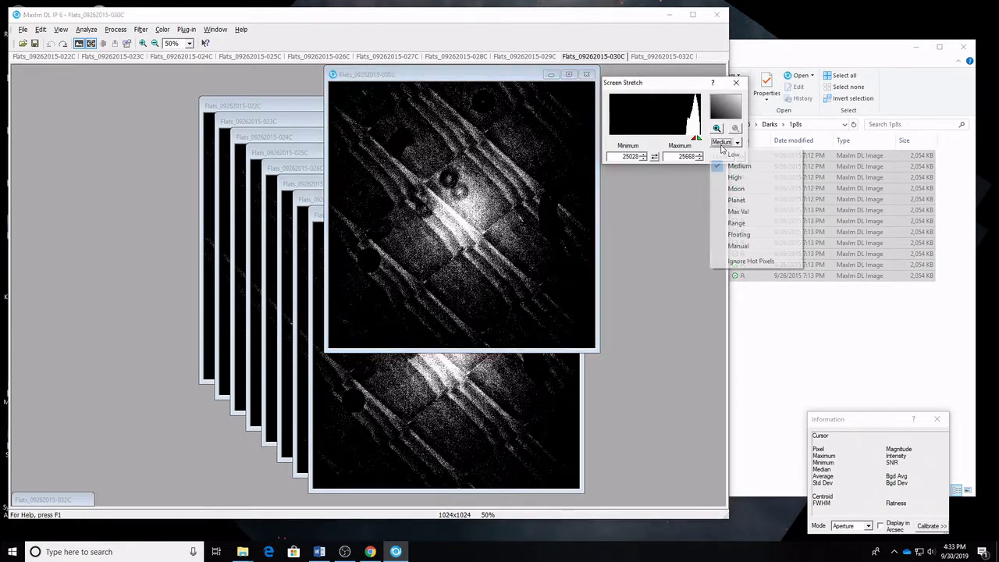
pyautogui.click(738, 222)
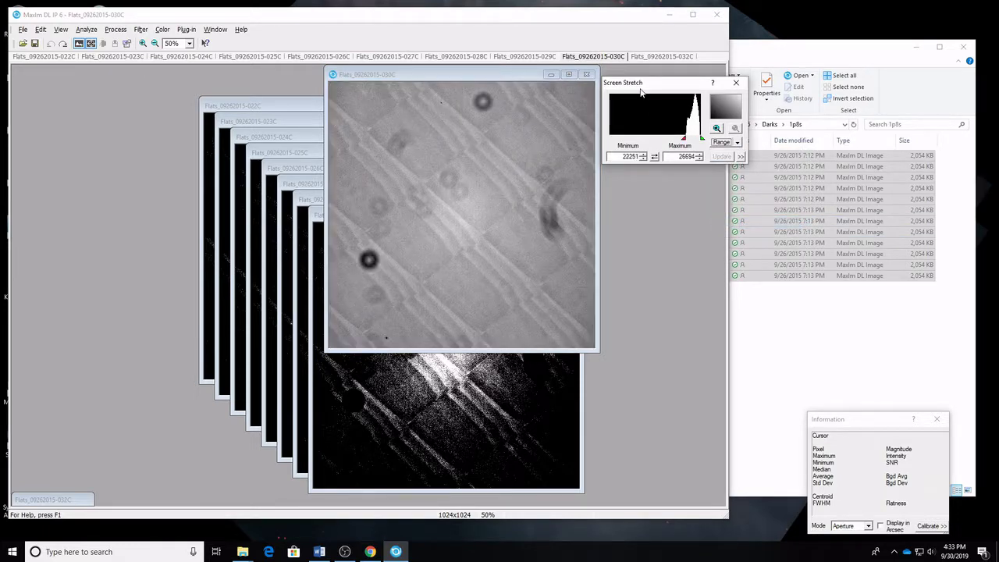
pyautogui.click(410, 77)
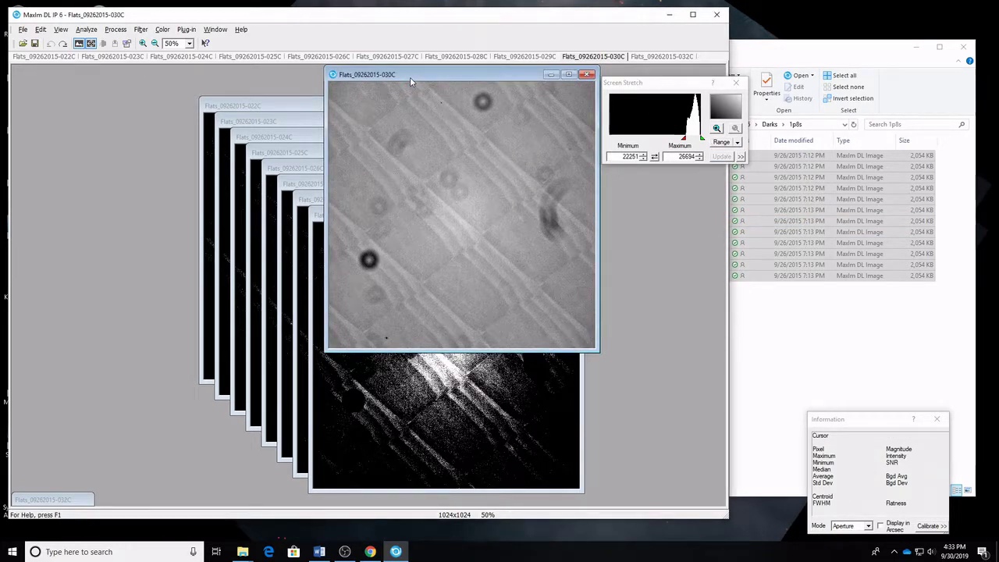
pyautogui.hotkey('ctrl', 'y')
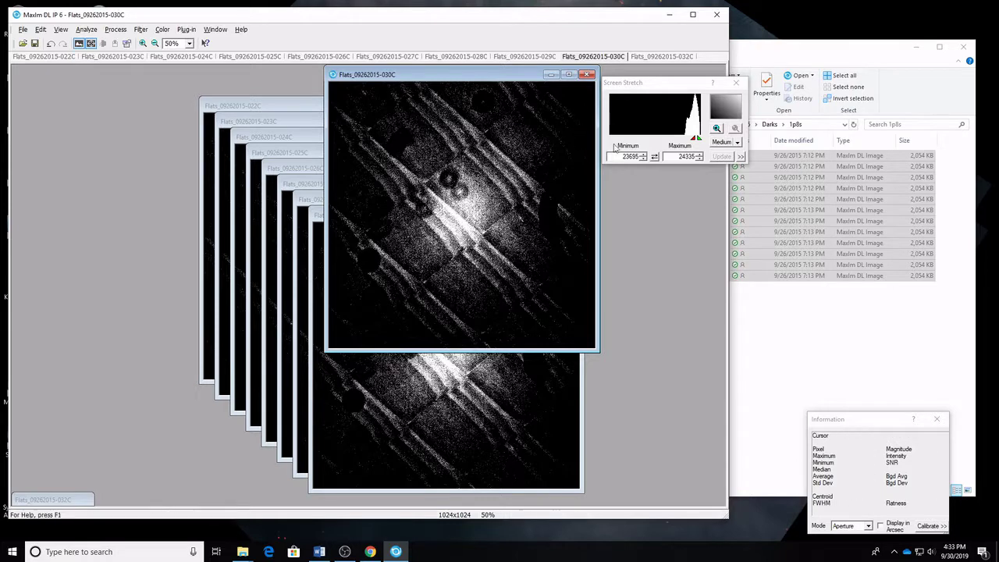
pyautogui.click(730, 142)
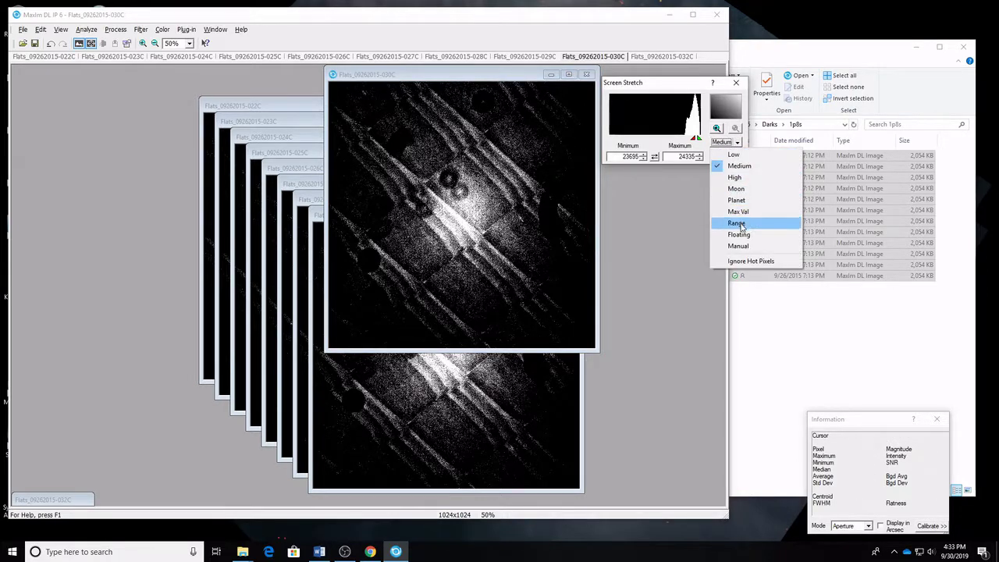
pyautogui.click(737, 223)
pyautogui.click(459, 77)
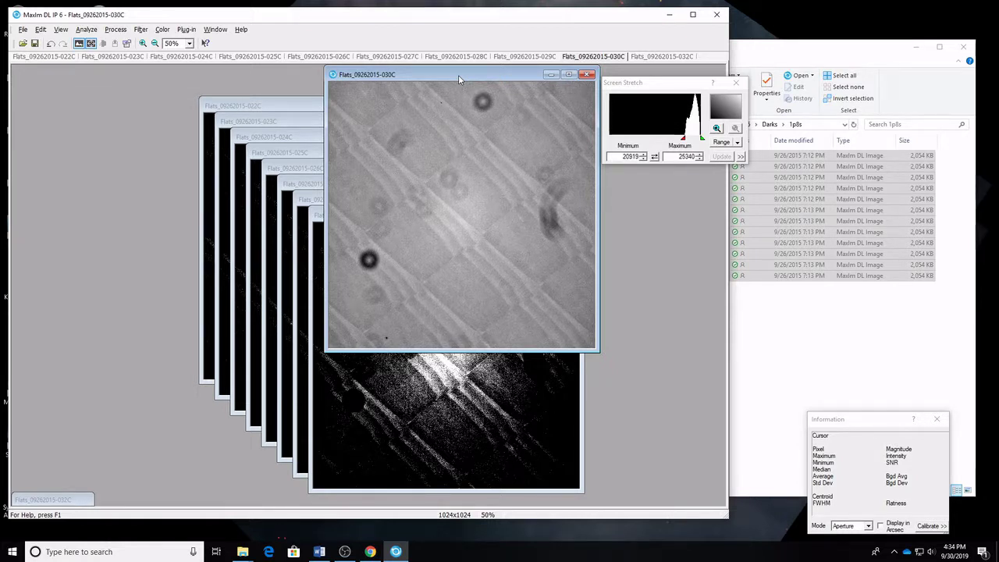
pyautogui.hotkey('ctrl', 'y')
pyautogui.hotkey('ctrl', 'z')
pyautogui.hotkey('ctrl', 'y')
pyautogui.click(809, 333)
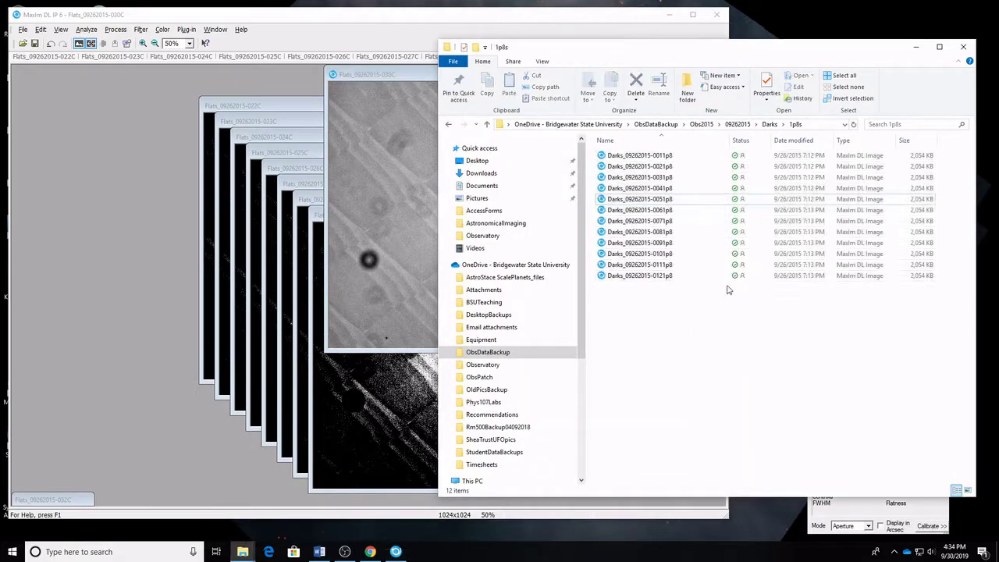
pyautogui.moveTo(665, 202); pyautogui.dragTo(144, 241)
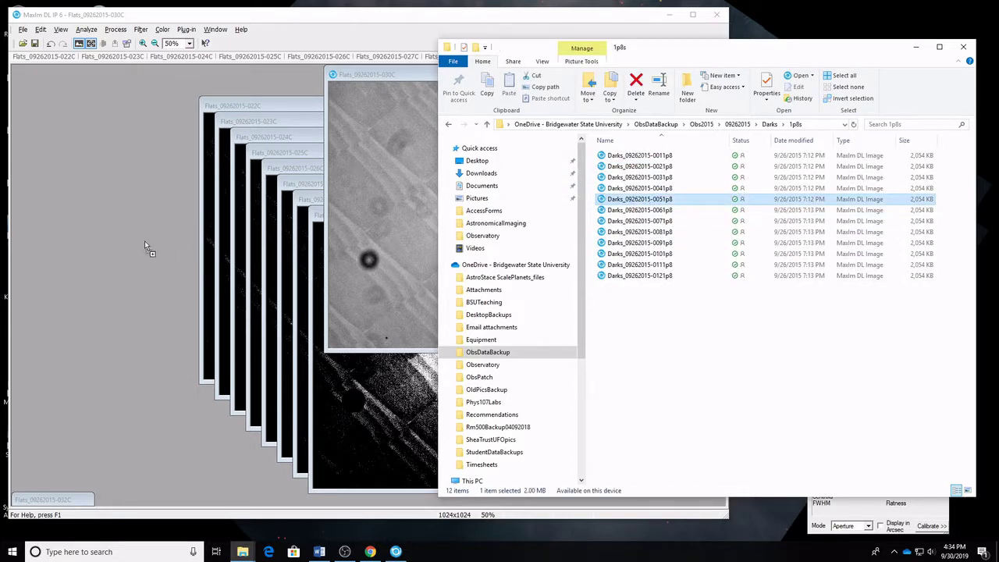
pyautogui.click(915, 46)
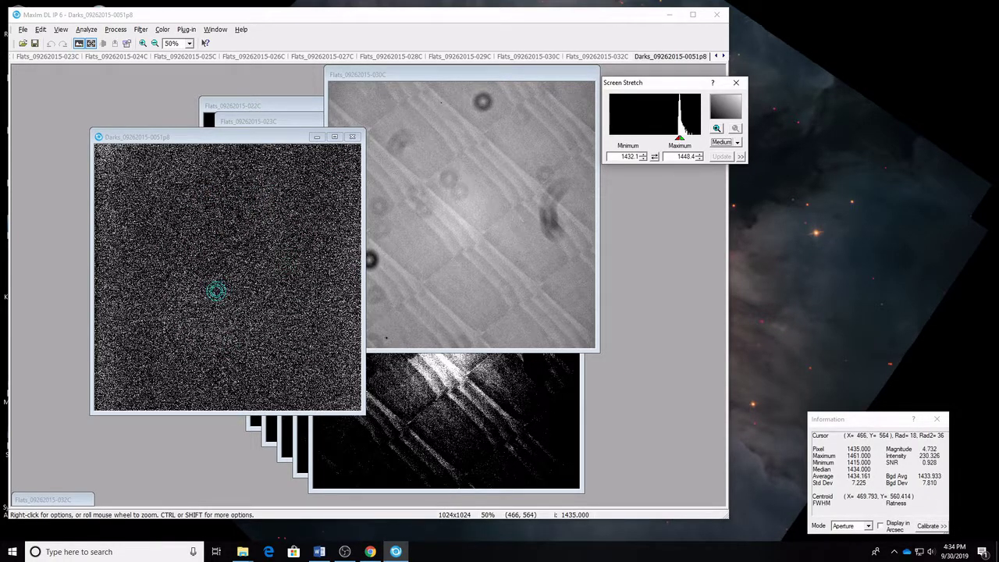
pyautogui.click(352, 137)
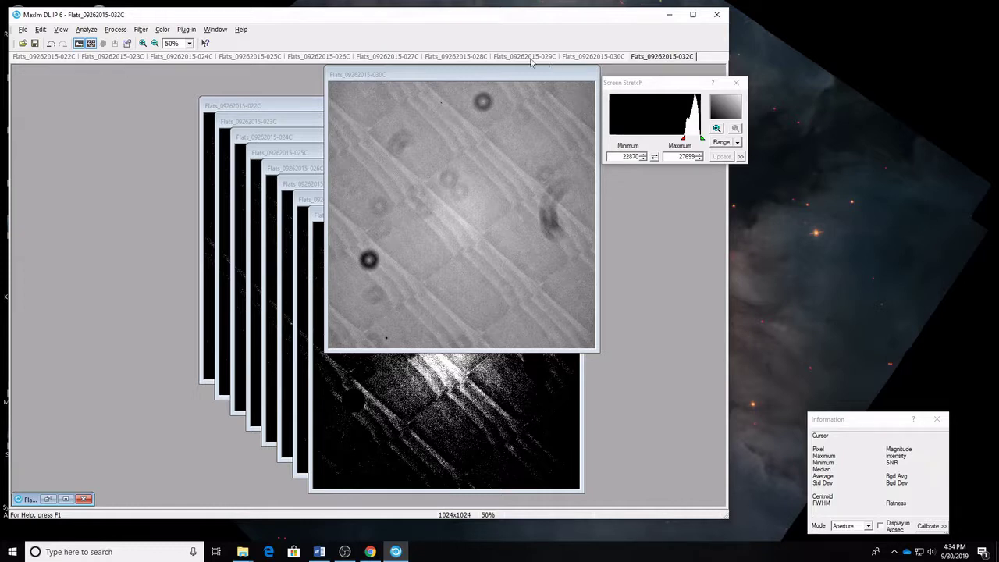
pyautogui.click(503, 76)
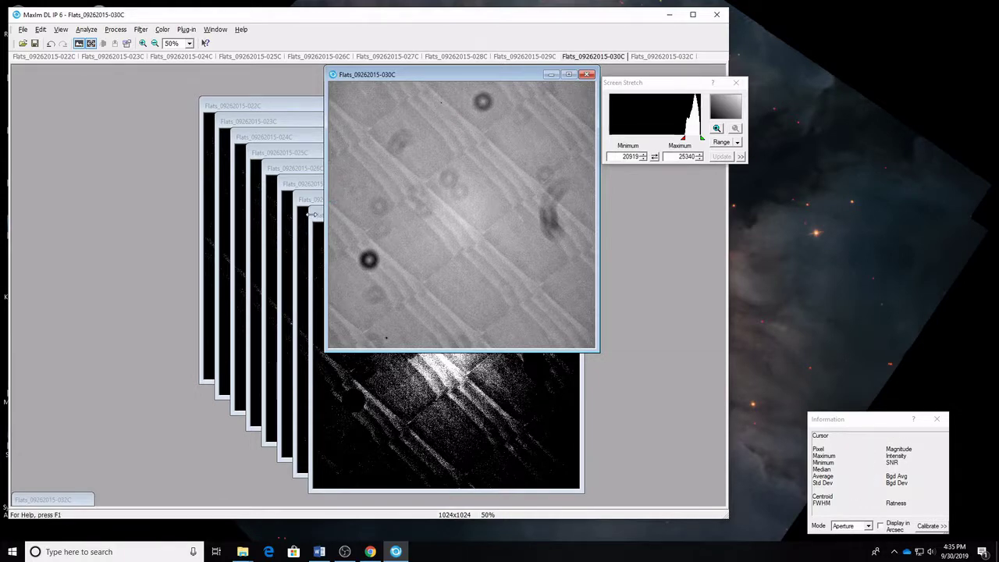
pyautogui.click(306, 219)
pyautogui.click(300, 189)
pyautogui.click(295, 170)
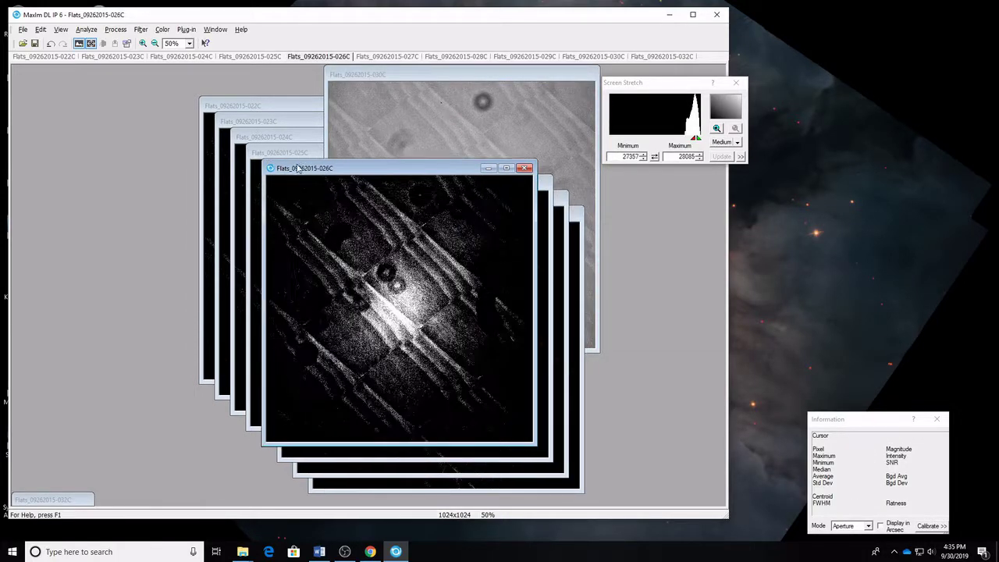
pyautogui.click(282, 156)
pyautogui.click(269, 141)
pyautogui.click(259, 121)
pyautogui.click(257, 106)
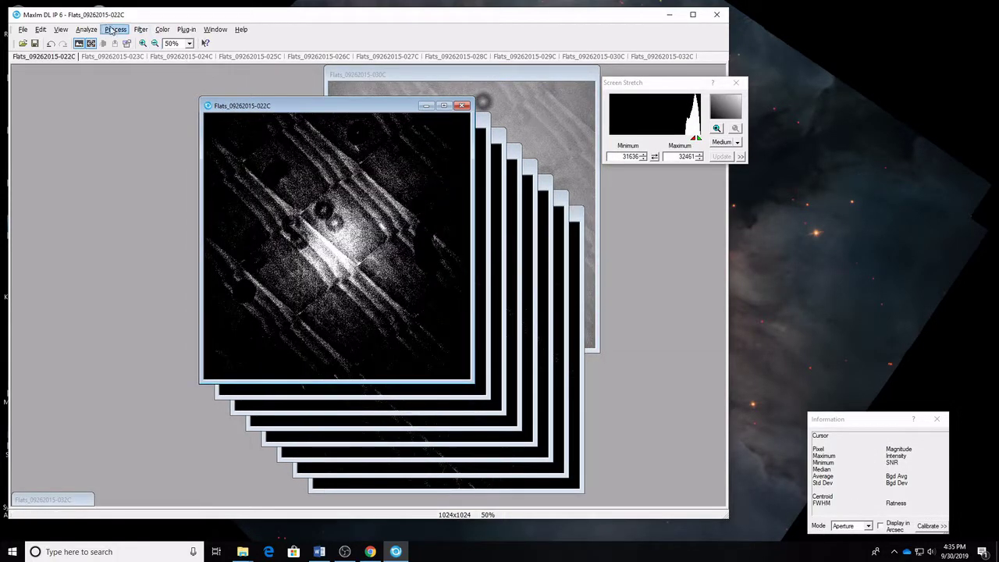
pyautogui.click(116, 29)
pyautogui.click(255, 78)
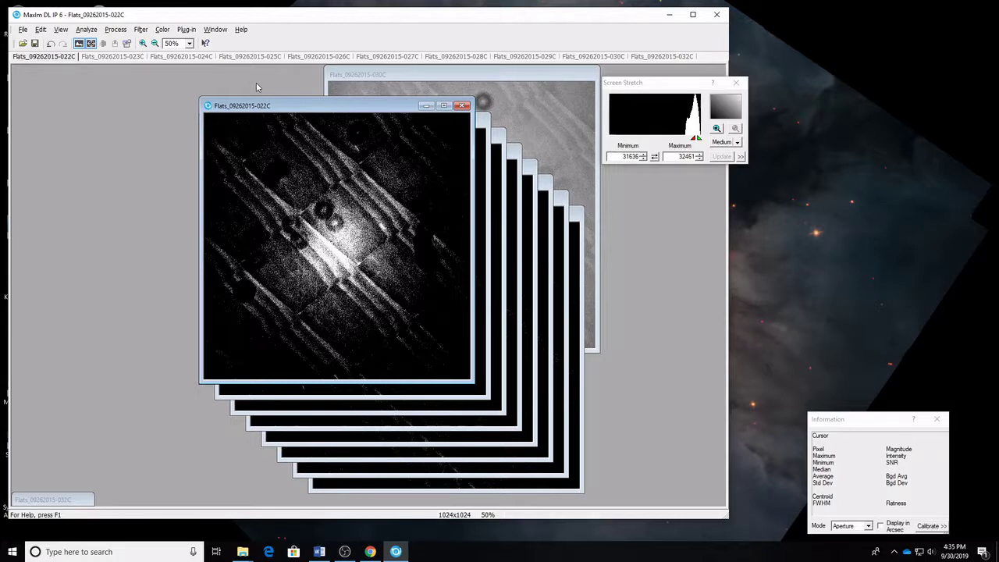
pyautogui.click(34, 44)
pyautogui.moveTo(251, 111); pyautogui.dragTo(234, 108)
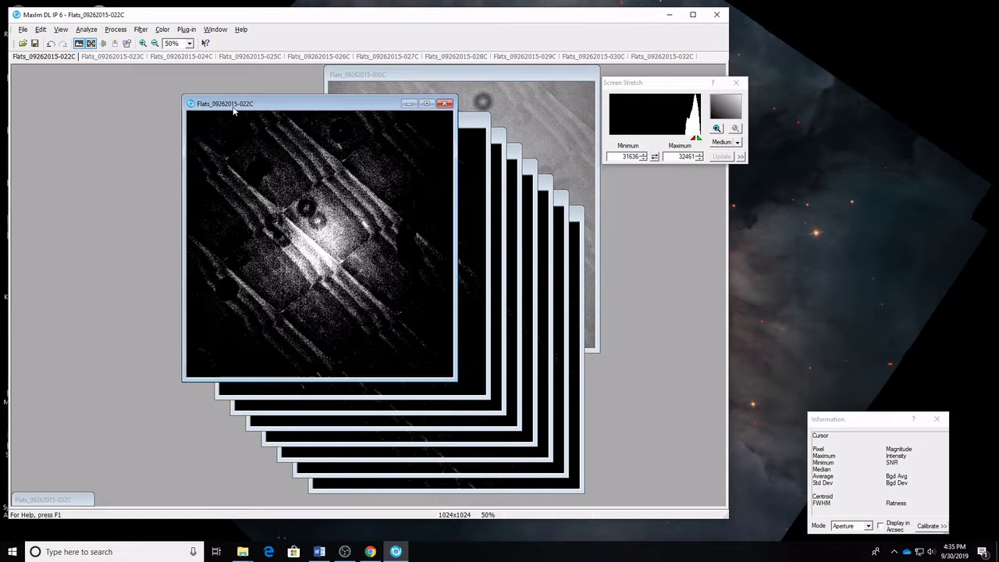
# Start Batch Save and Convert and add all open flat images to the selection.
pyautogui.click(23, 32)
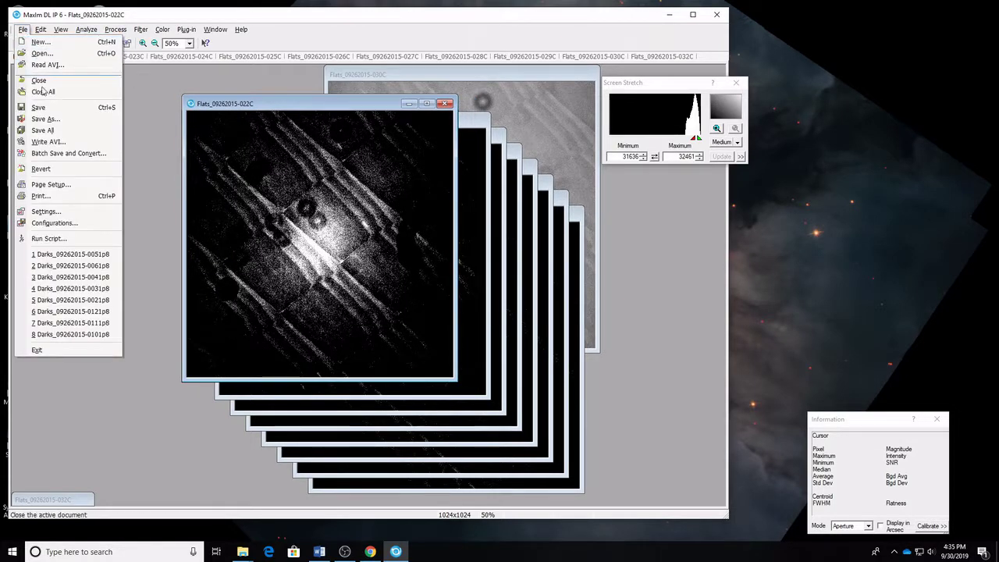
pyautogui.click(63, 156)
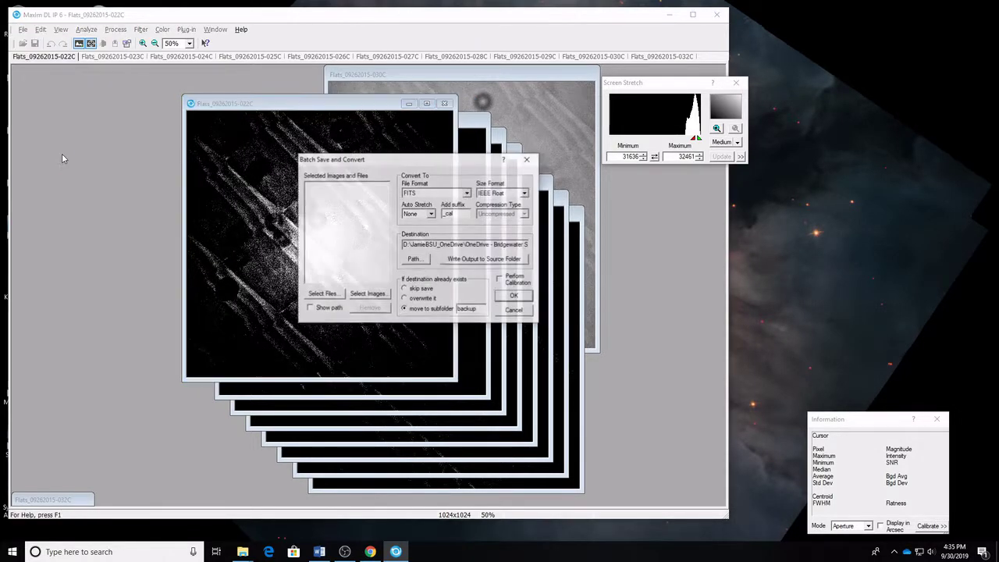
pyautogui.click(374, 298)
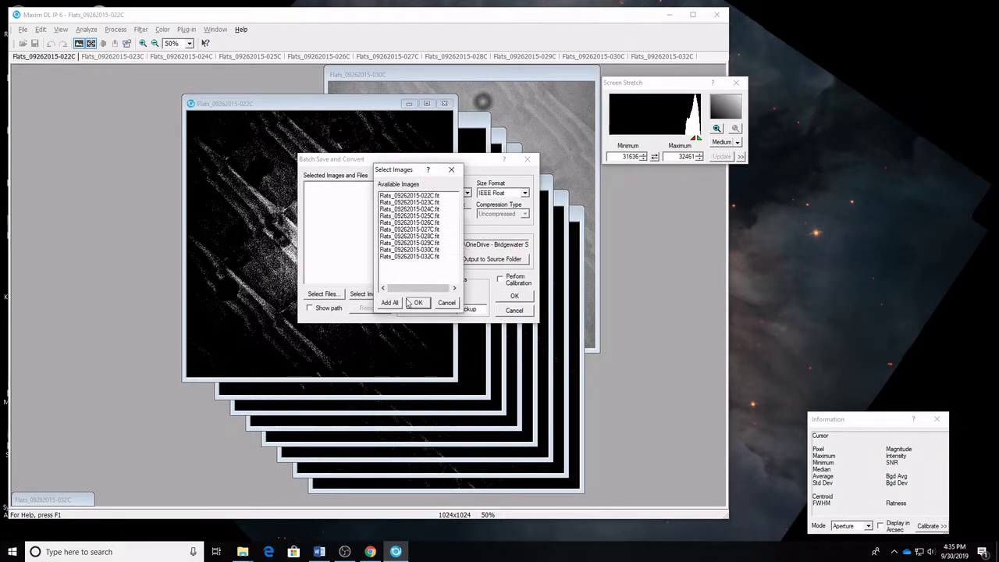
pyautogui.click(390, 302)
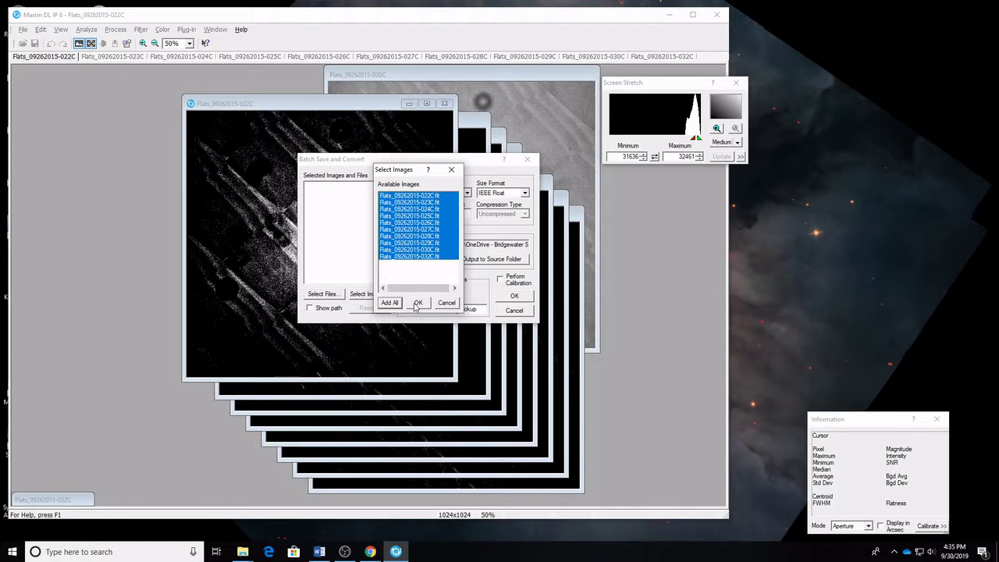
pyautogui.click(418, 303)
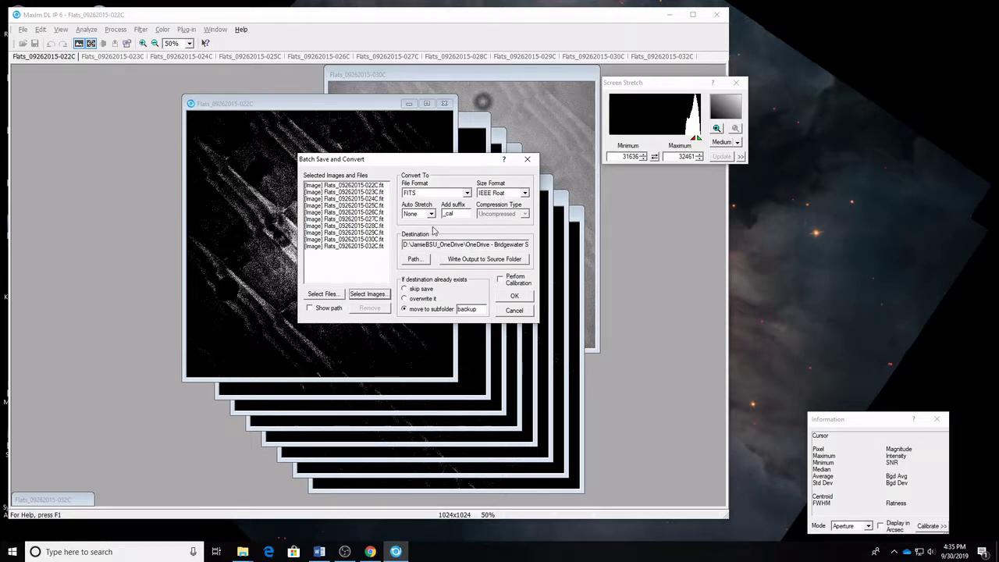
# Keep Auto Stretch at None and use _cal as the added file name suffix.
pyautogui.click(422, 217)
pyautogui.click(422, 221)
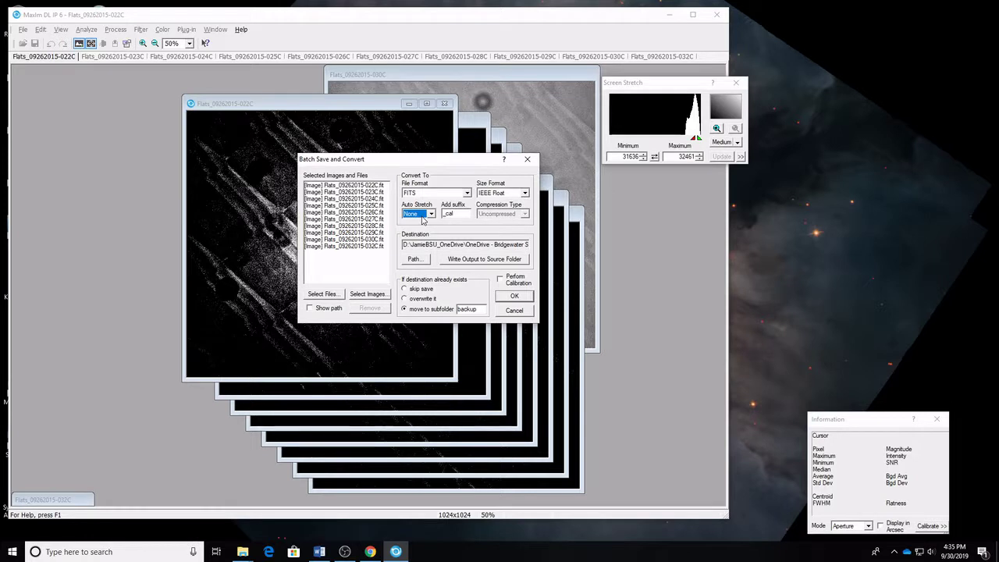
pyautogui.click(462, 215)
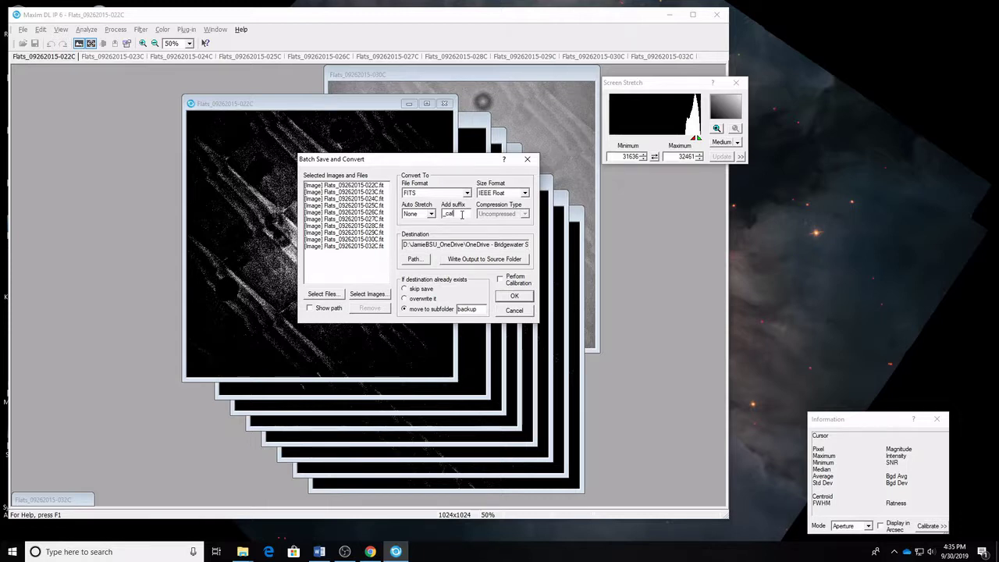
# Browse for the output destination and select the C folder under ObsDataBackup, Obs2015, 09262015, Flats_09262015.
pyautogui.click(414, 259)
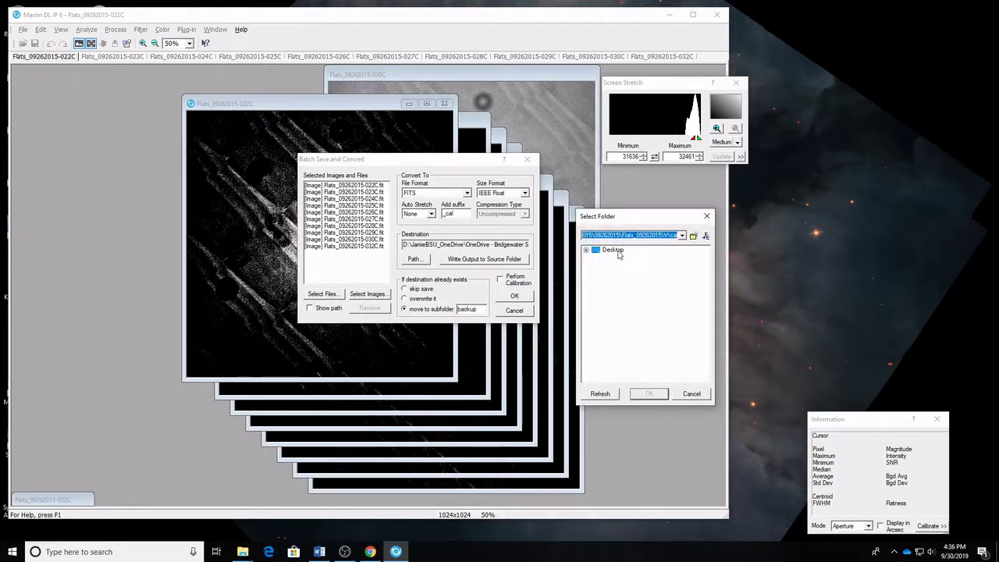
pyautogui.click(587, 250)
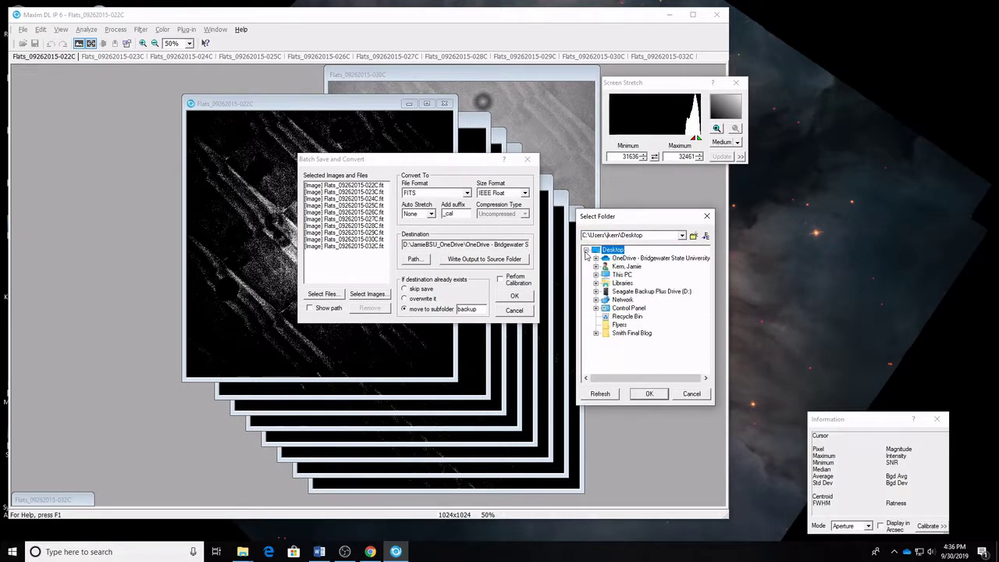
pyautogui.click(595, 291)
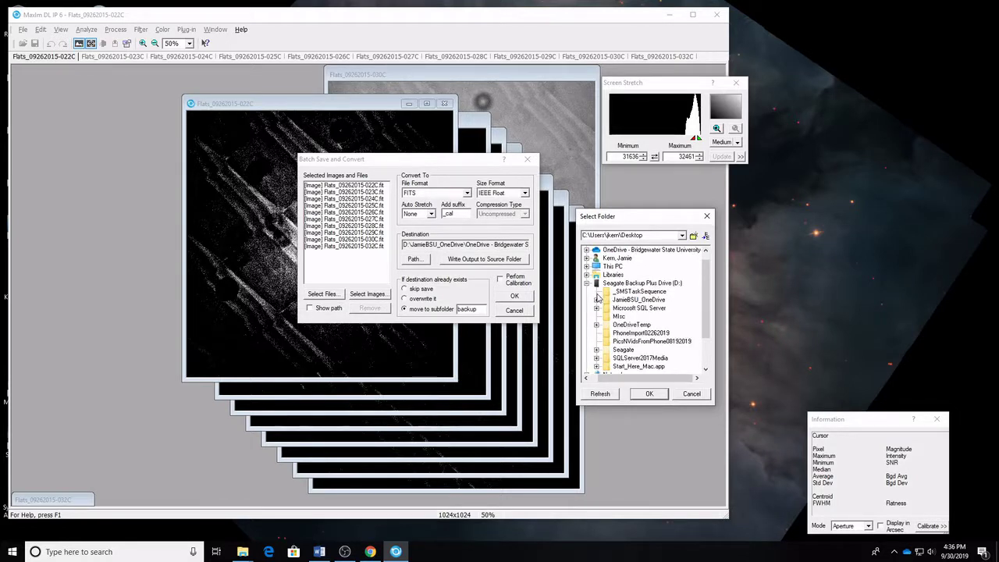
pyautogui.click(597, 306)
pyautogui.click(587, 308)
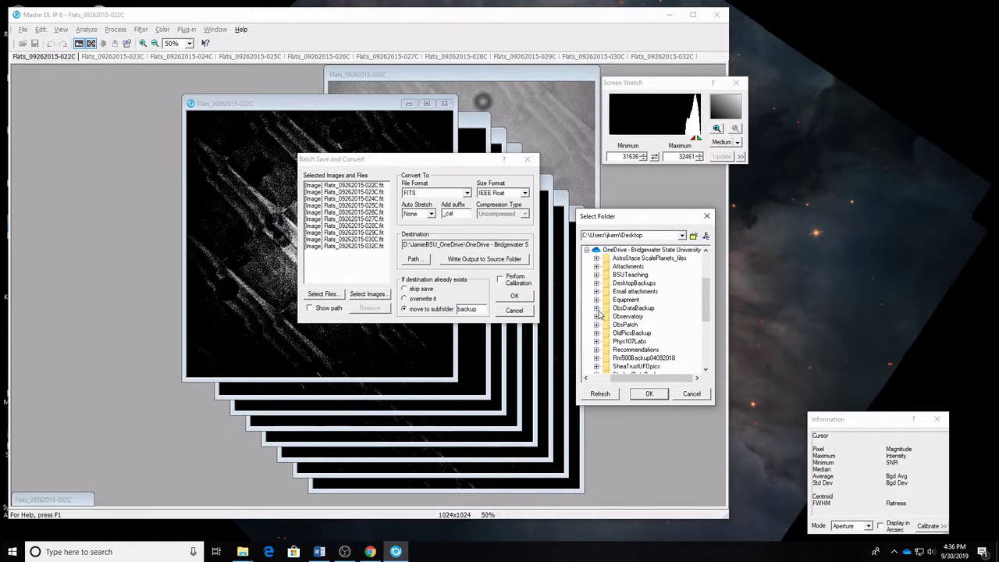
pyautogui.click(596, 315)
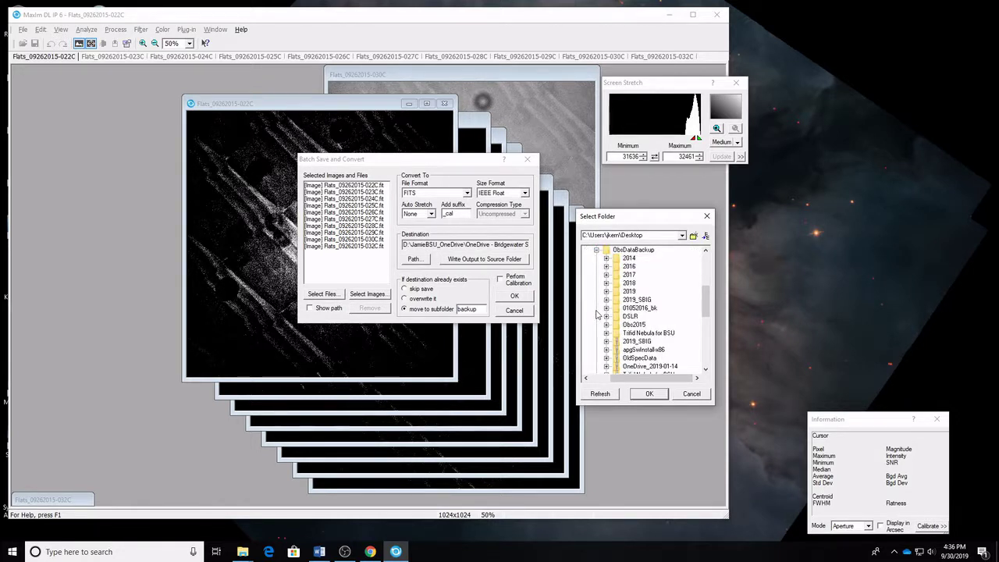
pyautogui.click(606, 326)
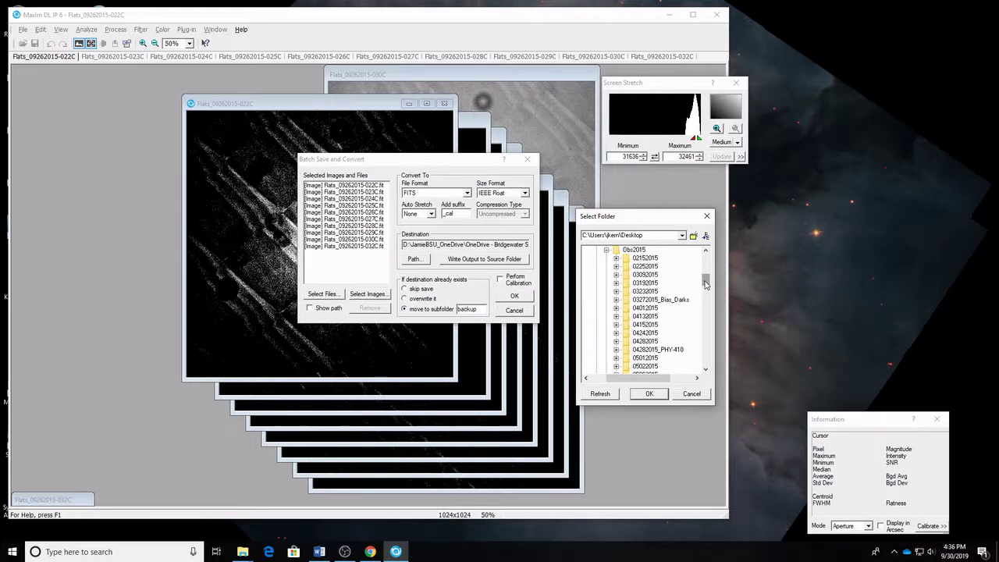
pyautogui.moveTo(705, 284); pyautogui.dragTo(714, 317)
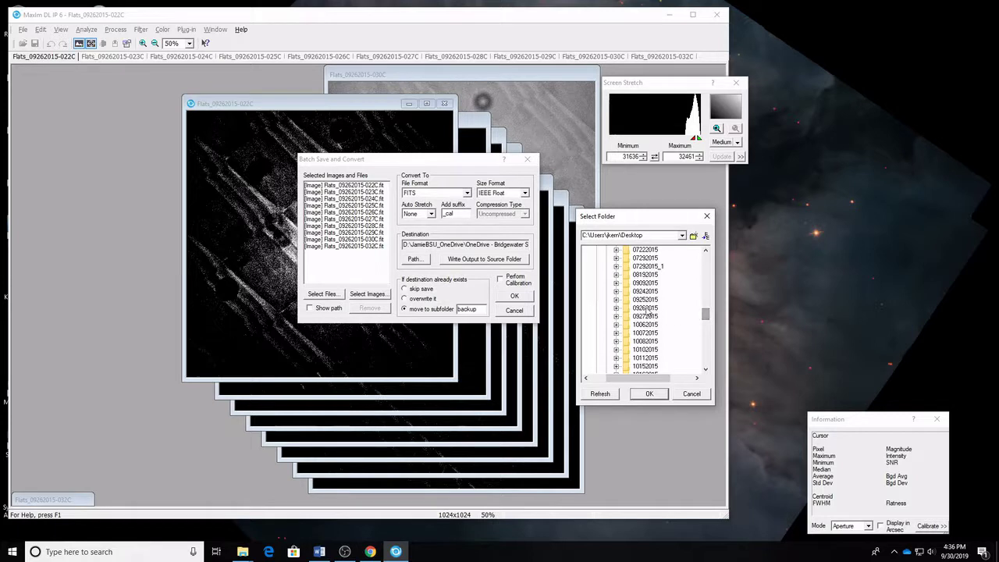
pyautogui.click(617, 307)
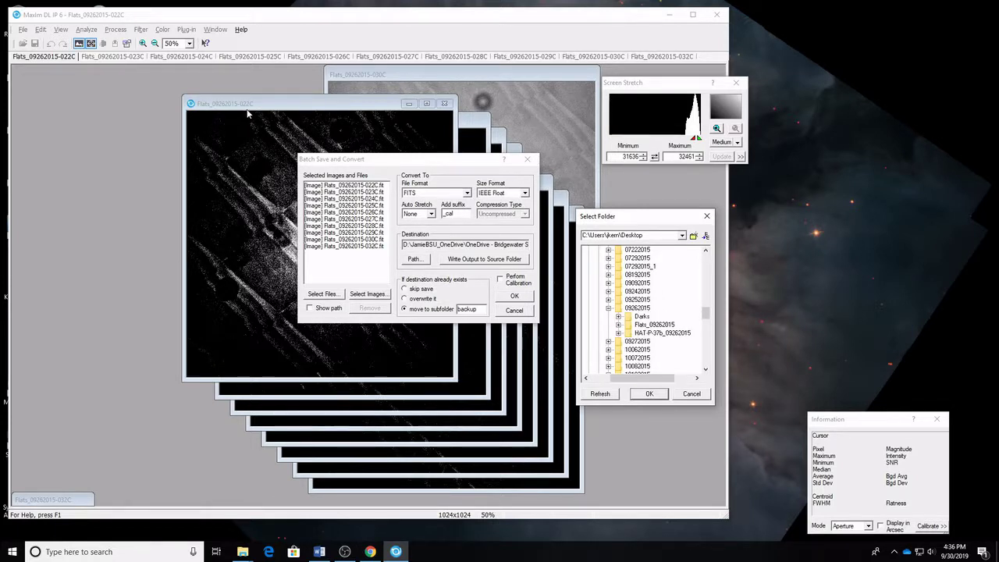
pyautogui.click(618, 324)
pyautogui.click(625, 342)
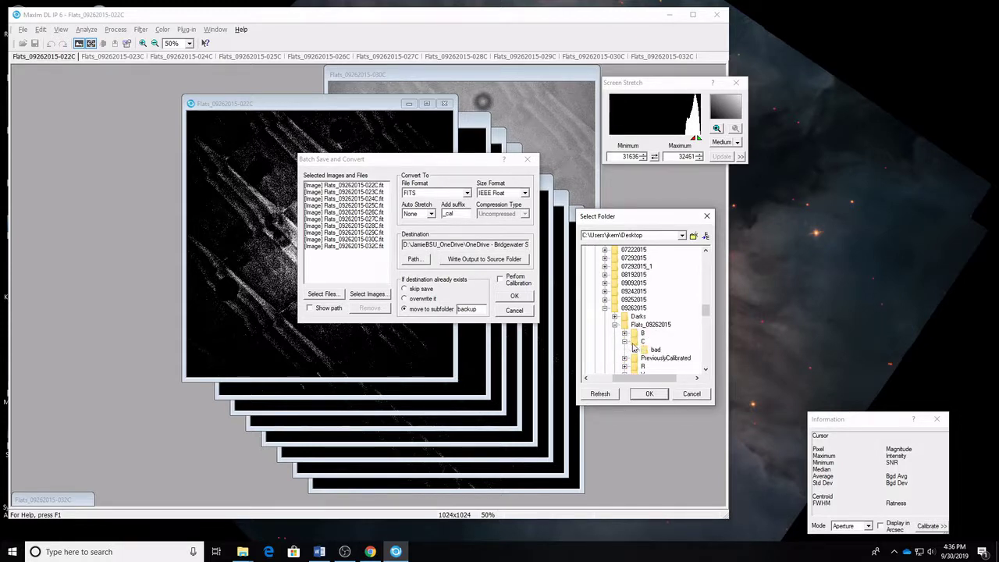
pyautogui.click(643, 342)
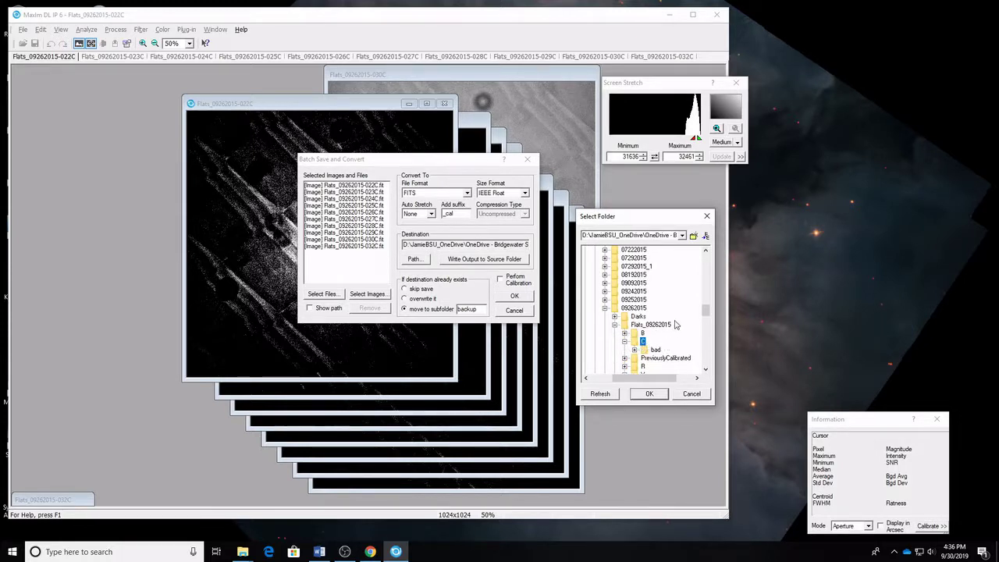
# Create a subfolder named cal inside the C folder, accept it as the destination and run the batch save.
pyautogui.click(695, 238)
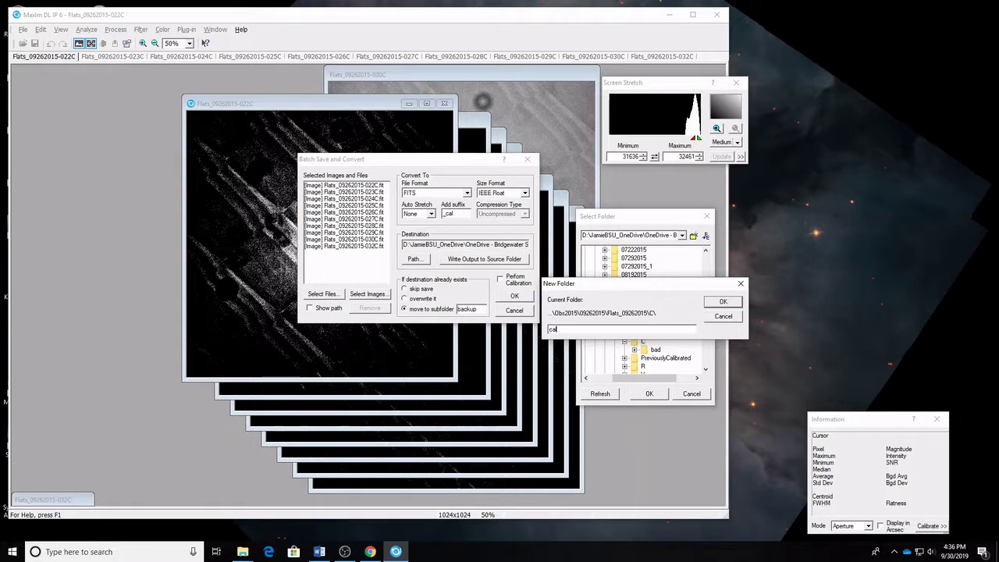
pyautogui.press('Return')
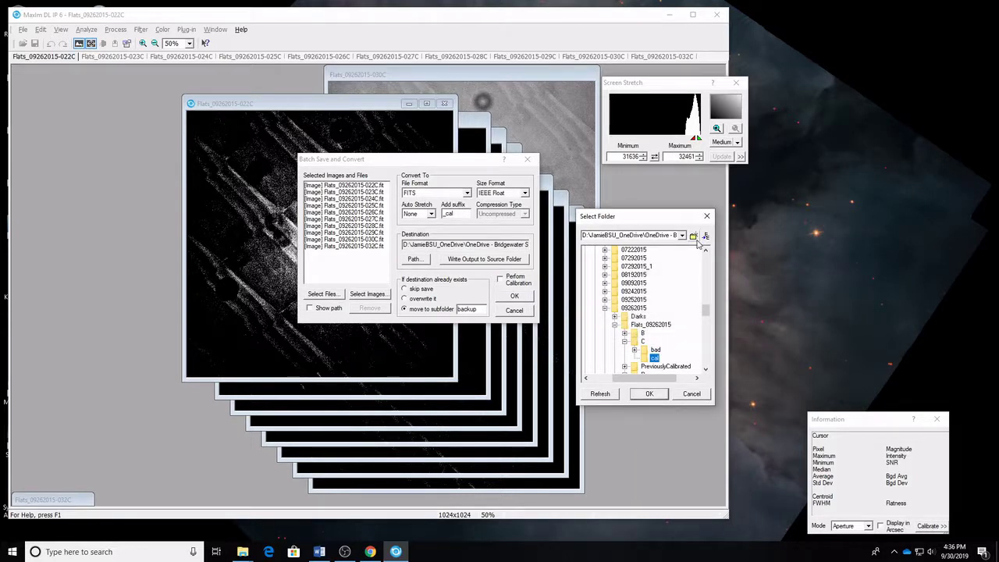
pyautogui.click(660, 392)
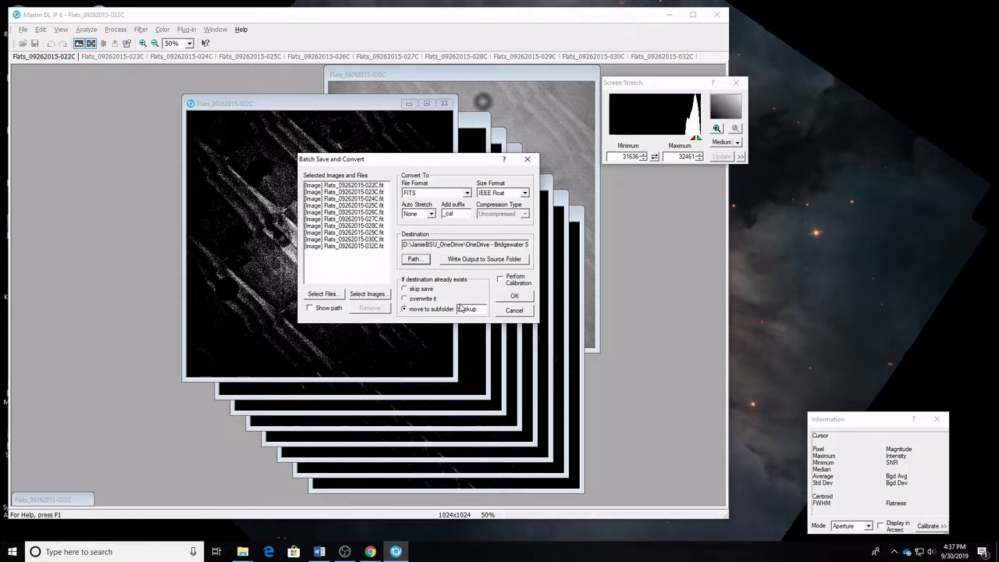
pyautogui.click(512, 296)
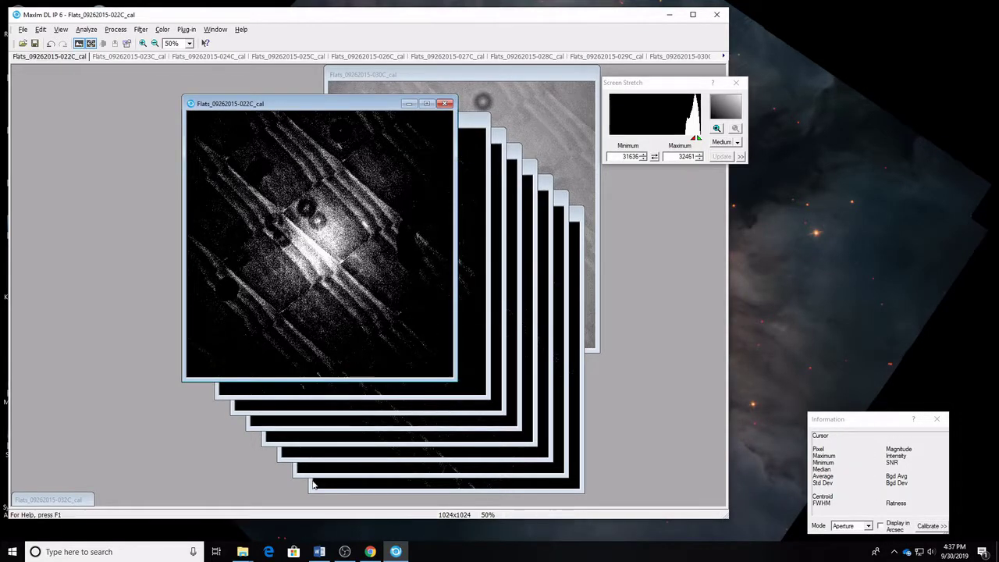
# Switch to File Explorer and open the cal folder under 09262015, Flats_09262015, C to check the saved flats.
pyautogui.moveTo(243, 552)
pyautogui.click(214, 516)
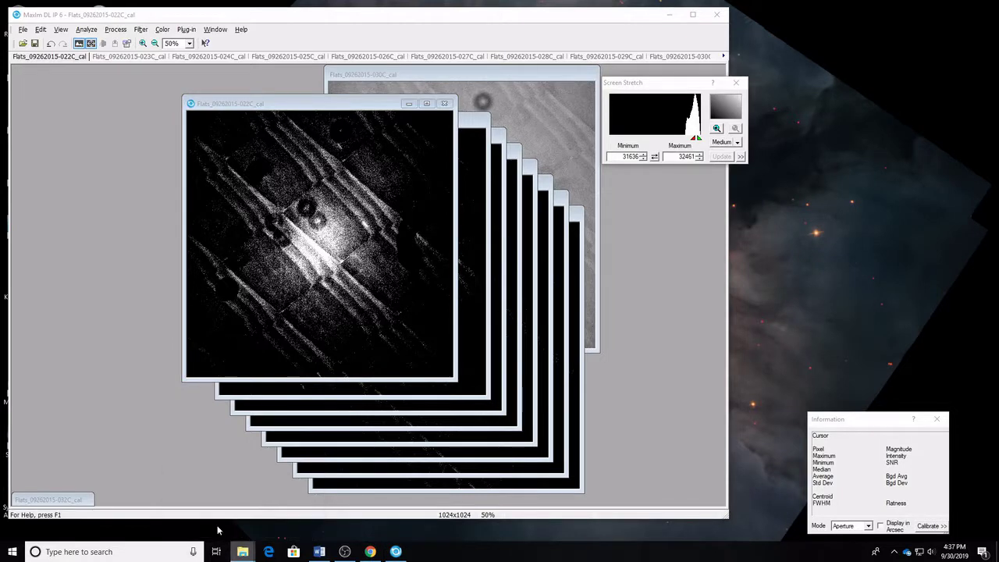
pyautogui.click(754, 362)
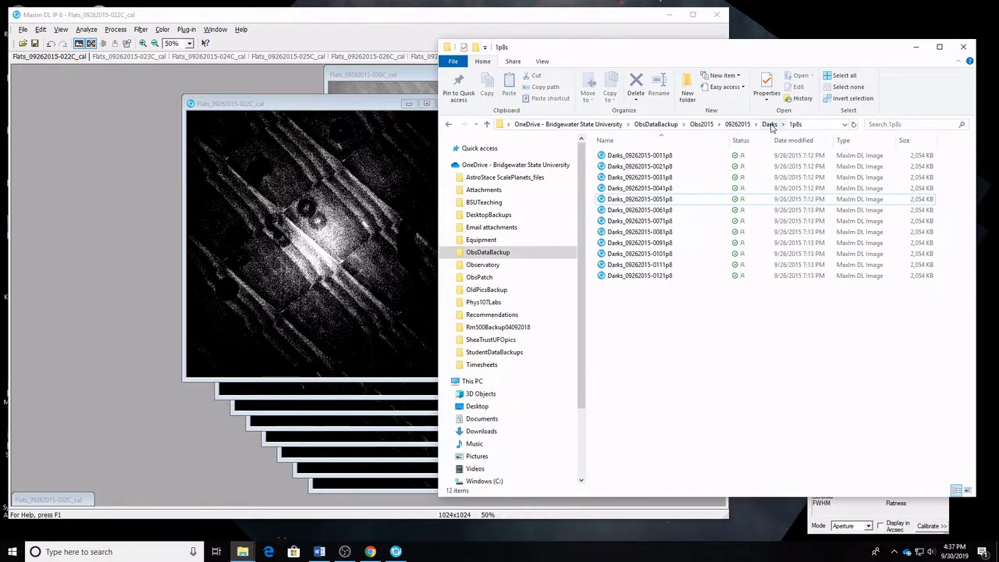
pyautogui.click(735, 127)
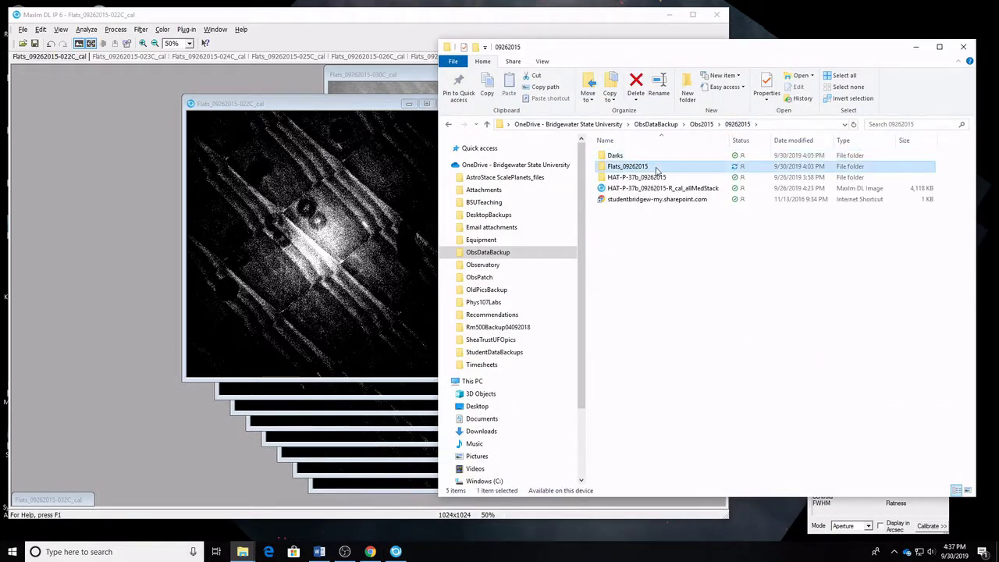
pyautogui.doubleClick(659, 167)
pyautogui.doubleClick(630, 166)
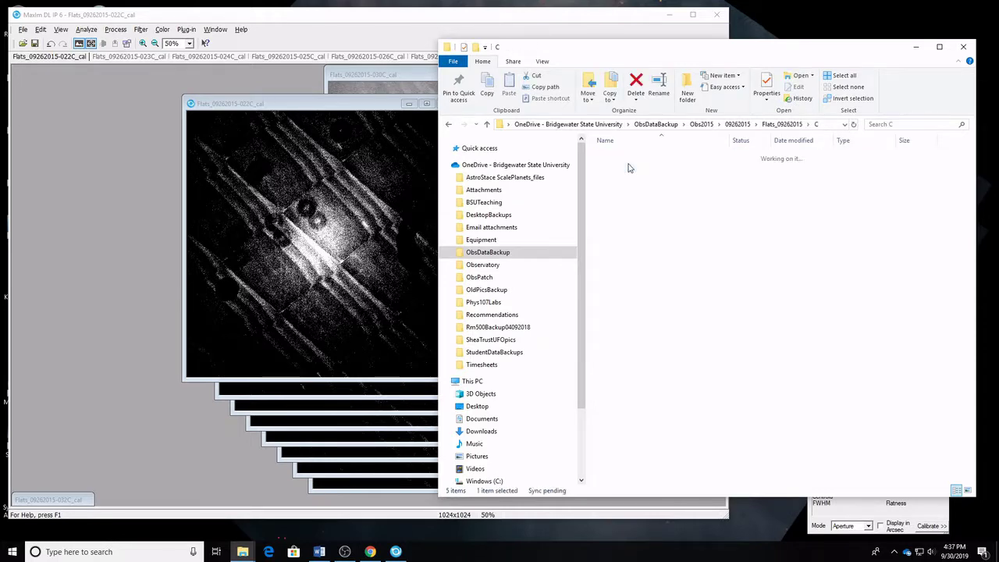
pyautogui.doubleClick(629, 167)
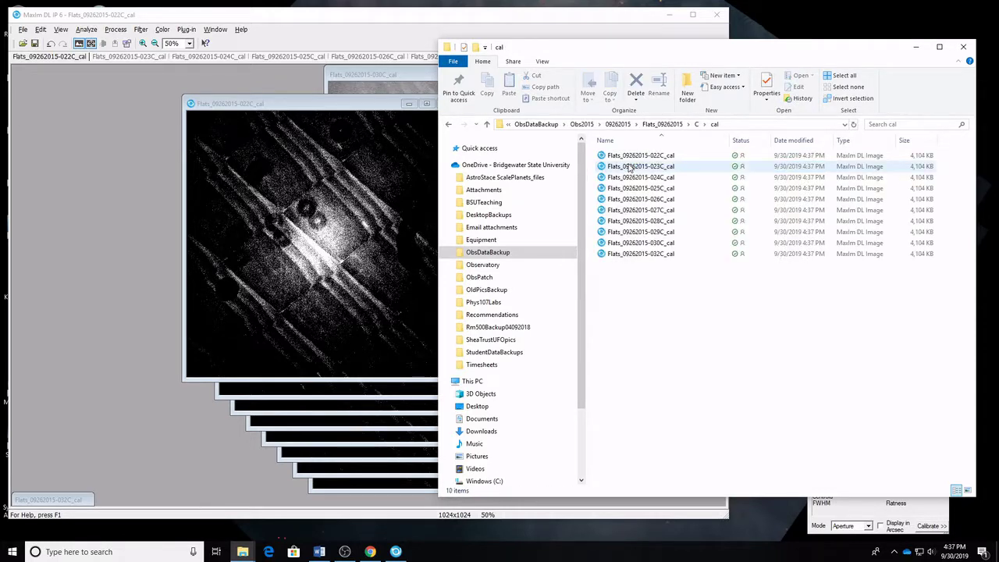
# Switch to MaxIm DL and close all the open calibrated clear-filter flats.
pyautogui.click(571, 31)
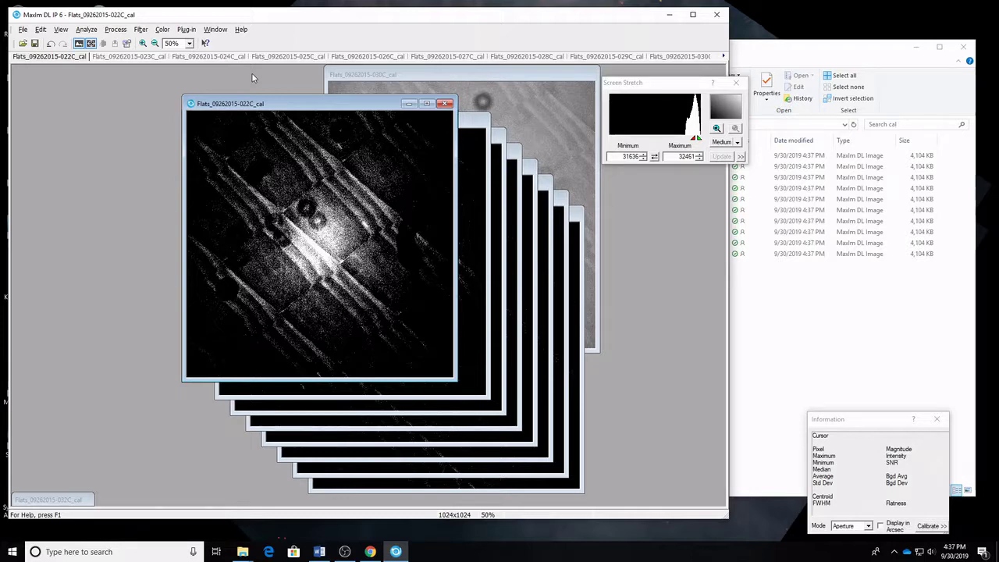
pyautogui.hotkey('alt', 'f')
pyautogui.press('l')
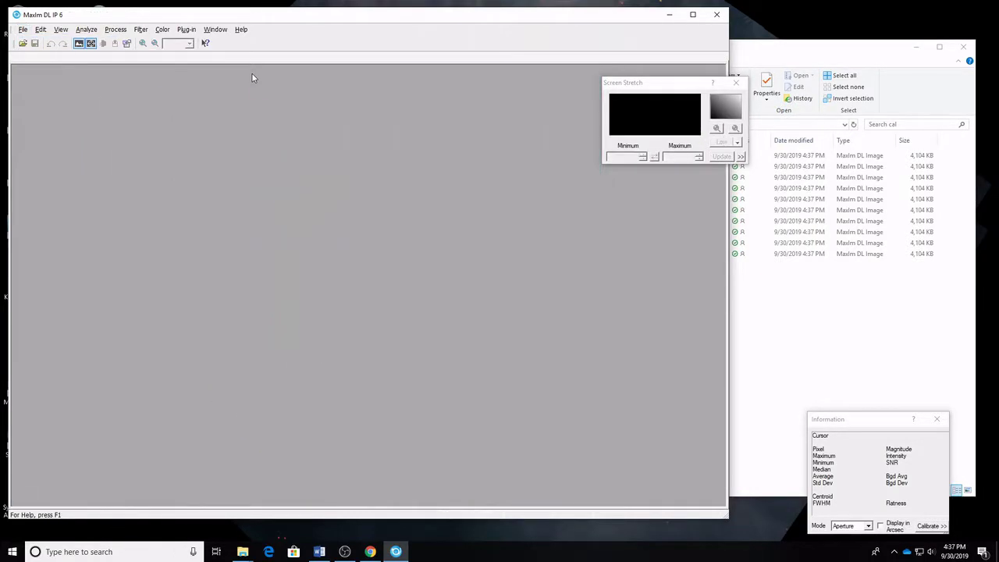
# Switch to File Explorer, go up to the Flats_09262015 folder and open its B subfolder.
pyautogui.click(841, 305)
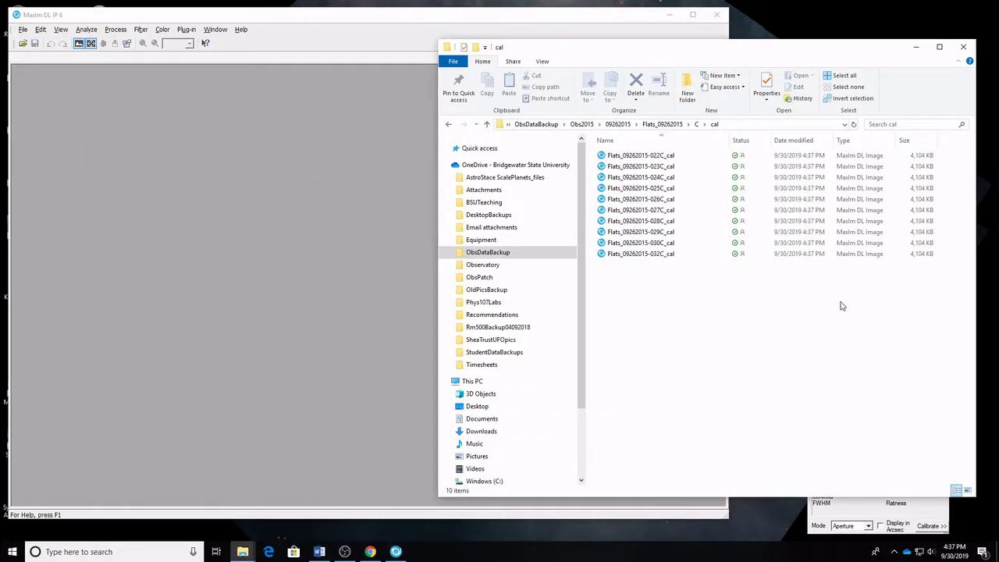
pyautogui.click(657, 127)
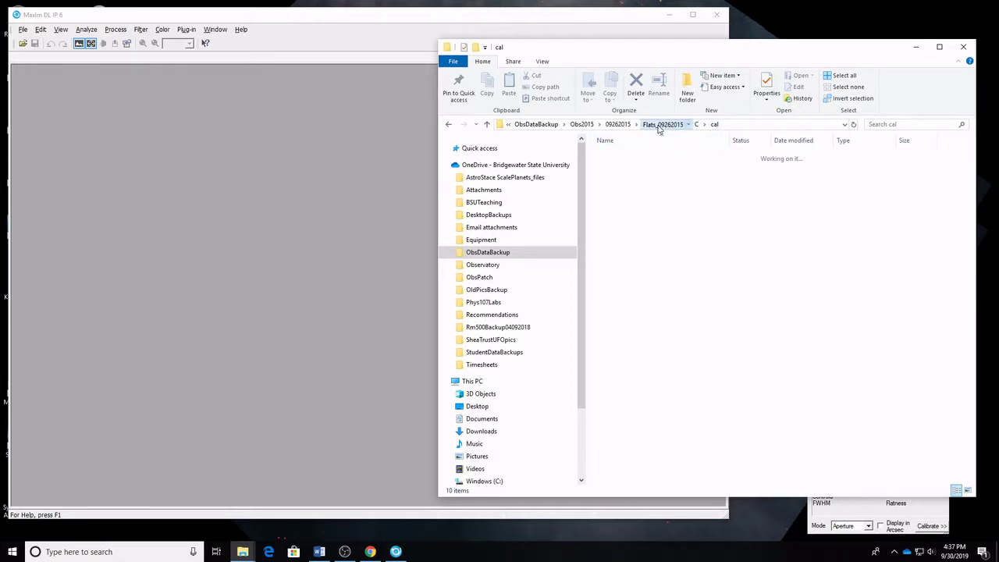
pyautogui.click(660, 258)
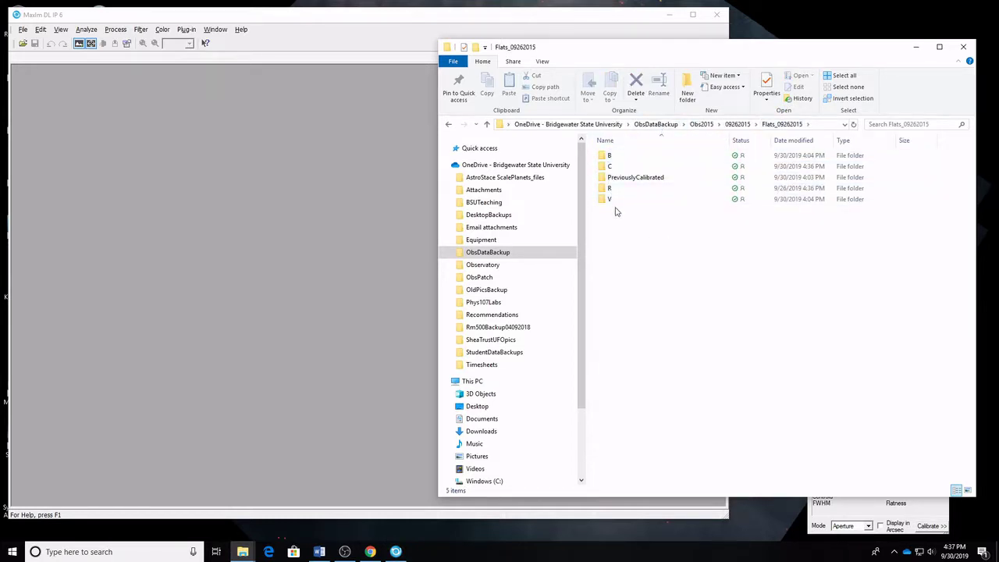
pyautogui.click(611, 167)
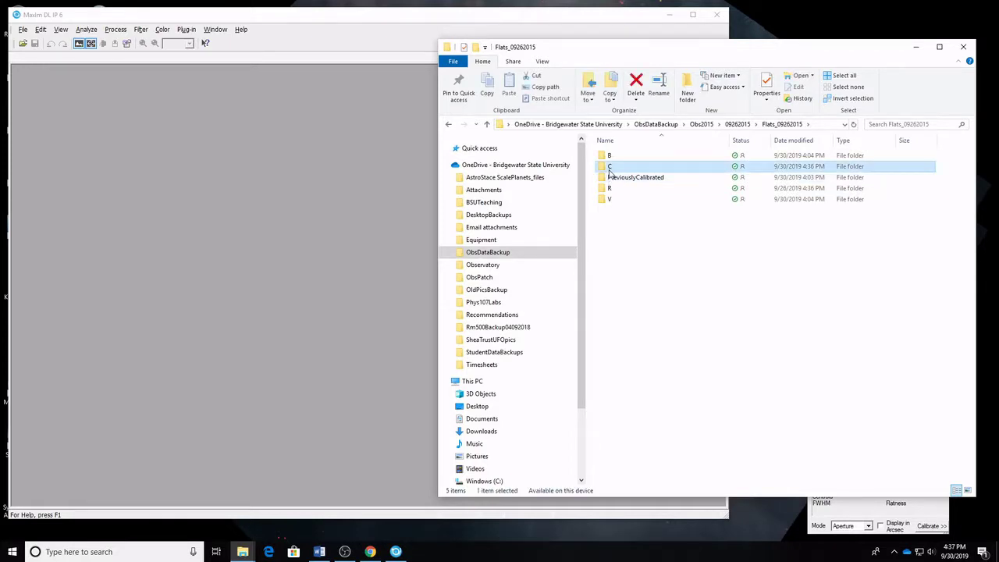
pyautogui.click(654, 228)
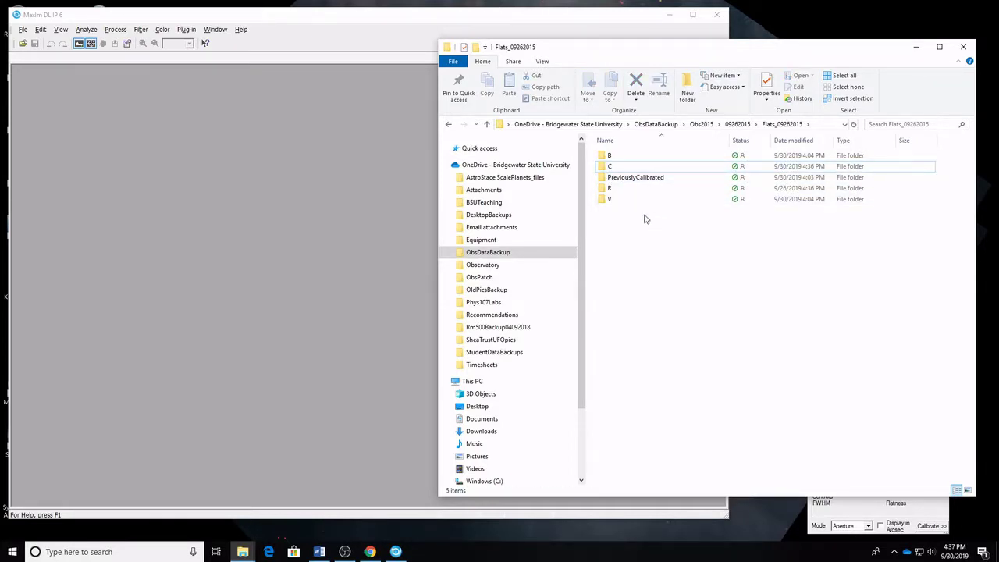
pyautogui.doubleClick(611, 157)
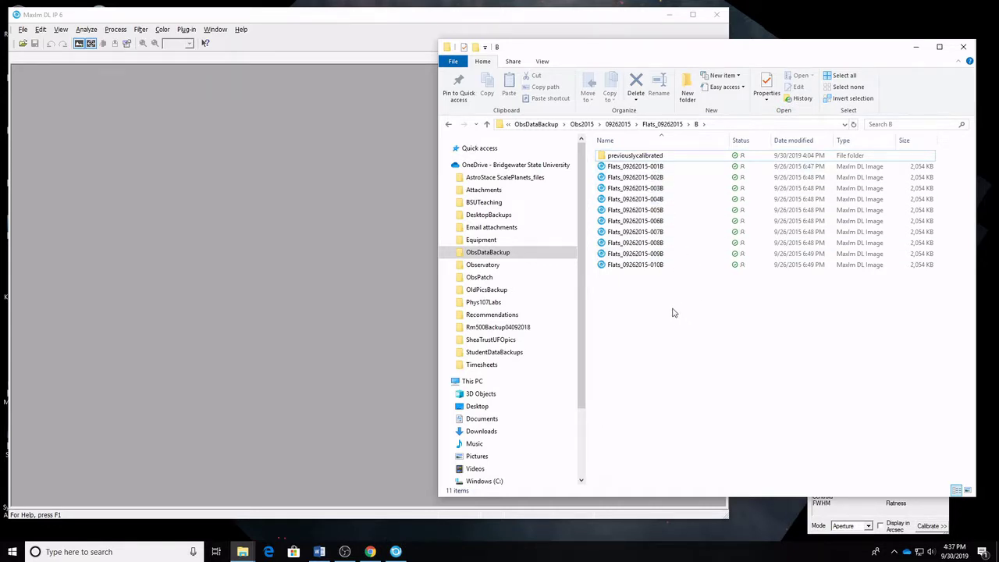
pyautogui.moveTo(674, 313); pyautogui.dragTo(270, 167)
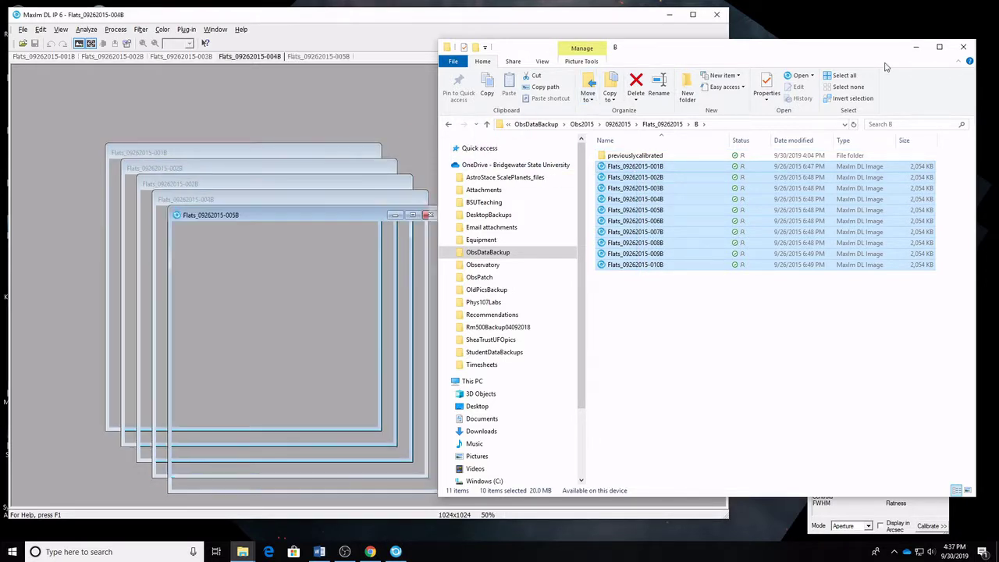
pyautogui.click(915, 47)
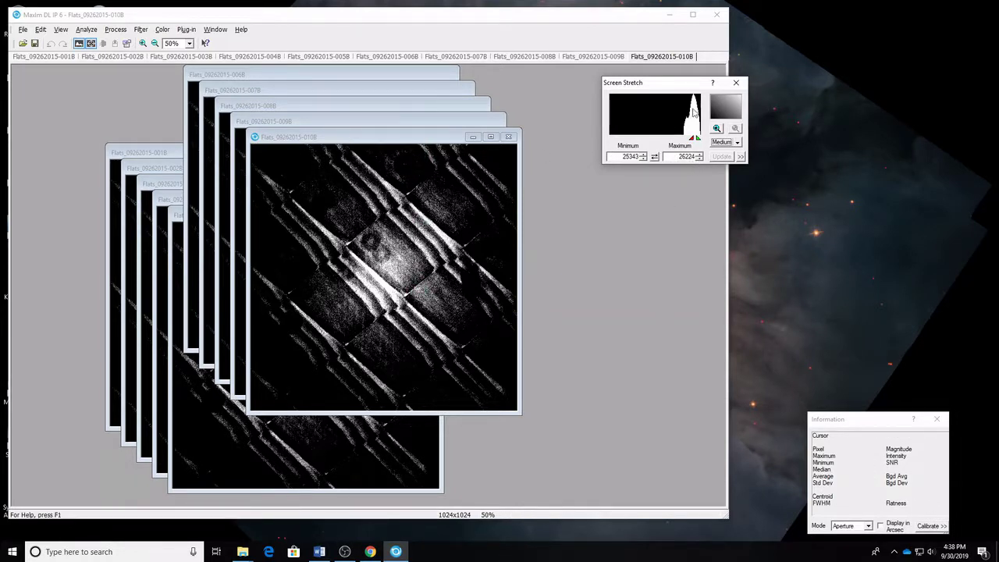
pyautogui.moveTo(668, 85); pyautogui.dragTo(608, 93)
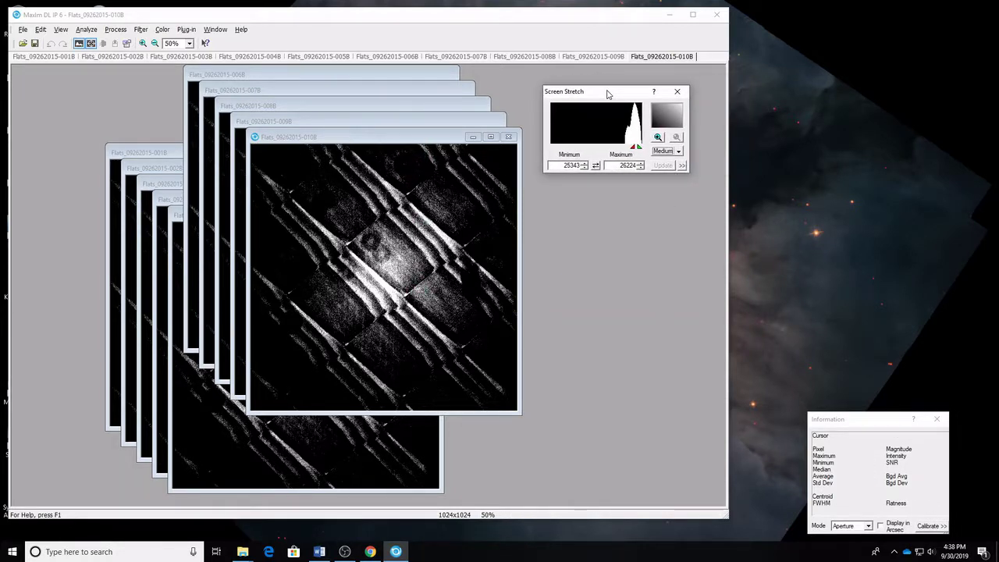
pyautogui.press('r')
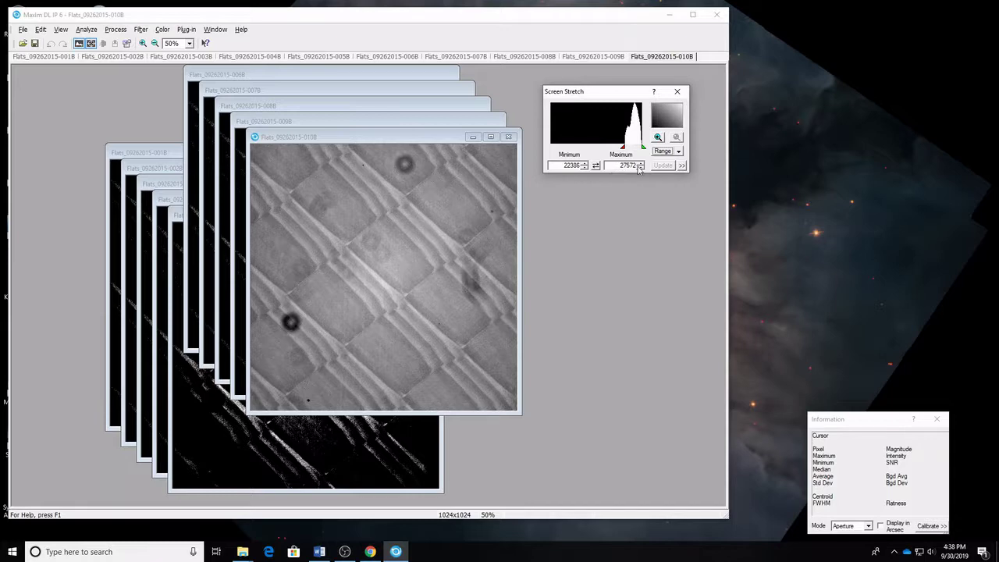
# Examine the B flats one by one from 010B down to 001B for defects, closing each after inspection.
pyautogui.click(509, 136)
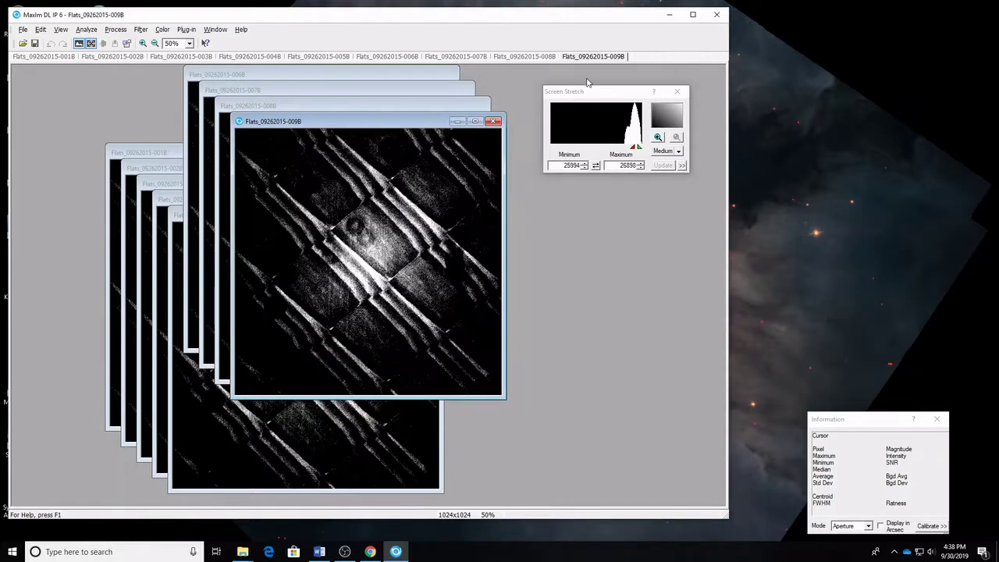
pyautogui.click(492, 121)
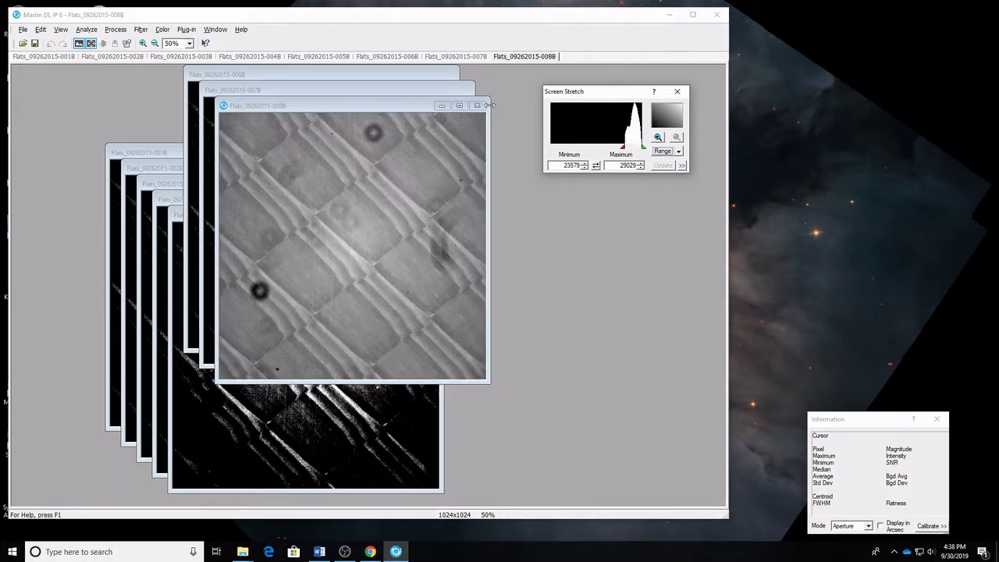
pyautogui.click(477, 105)
pyautogui.moveTo(566, 99); pyautogui.dragTo(498, 98)
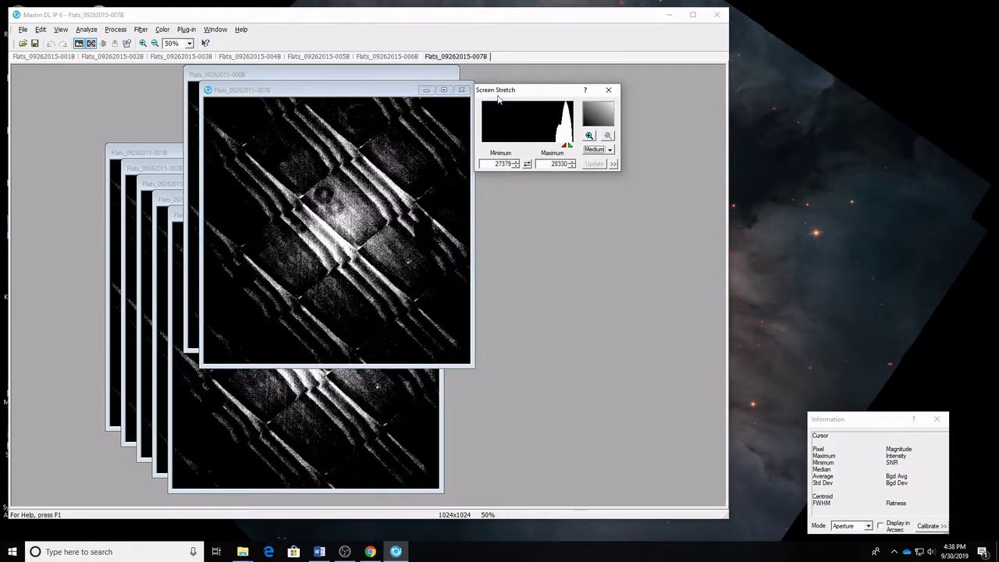
pyautogui.click(462, 90)
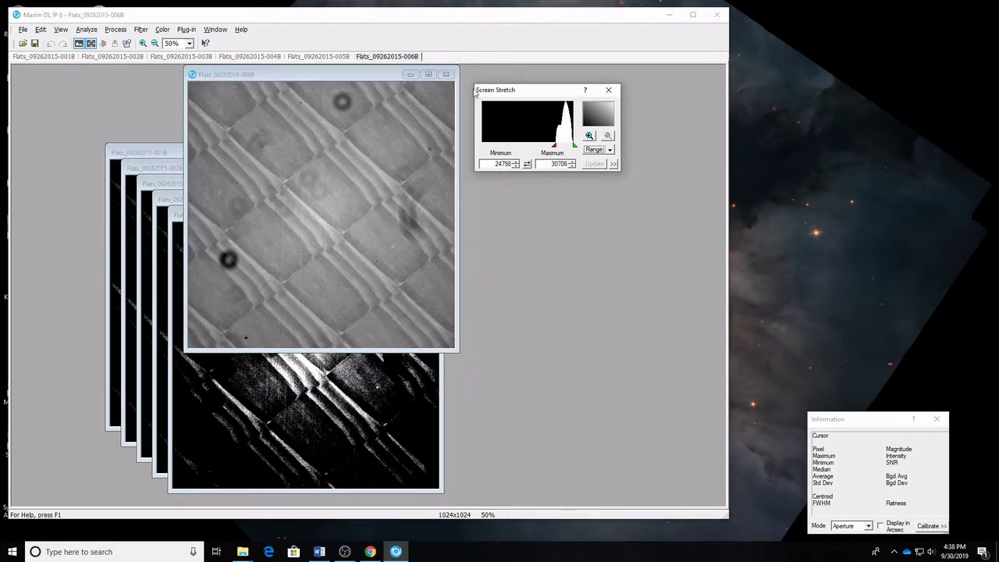
pyautogui.click(446, 74)
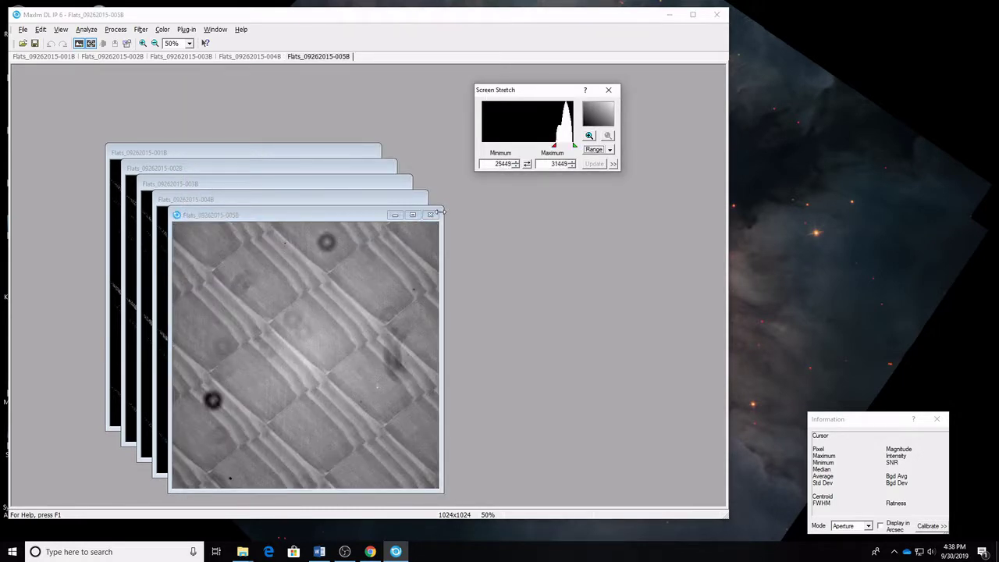
pyautogui.click(430, 214)
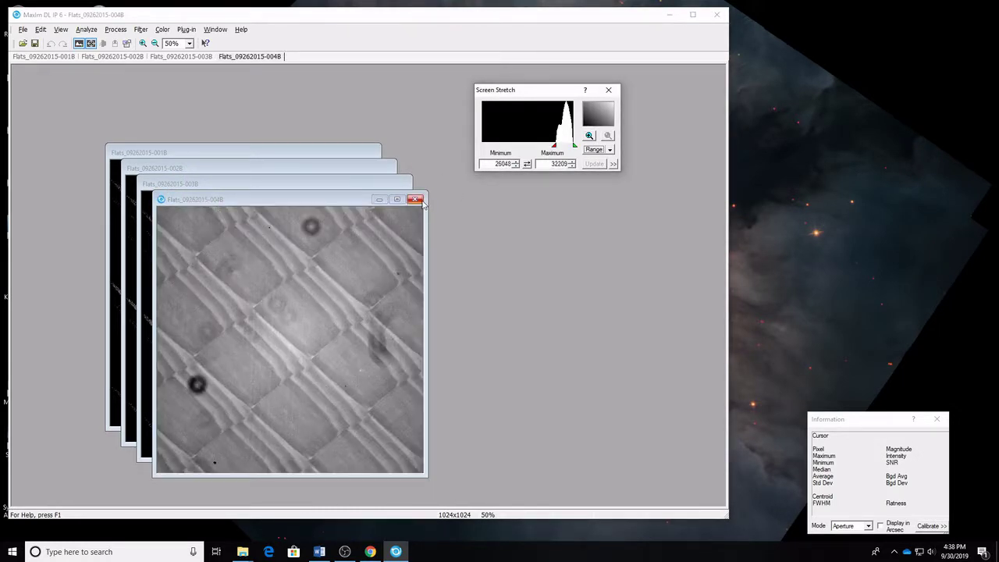
pyautogui.click(415, 199)
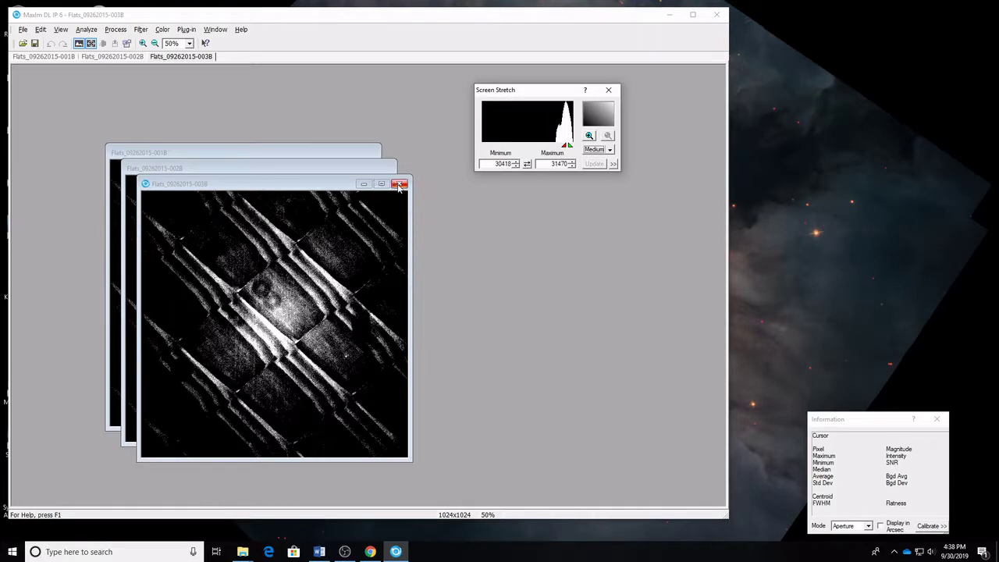
pyautogui.click(400, 183)
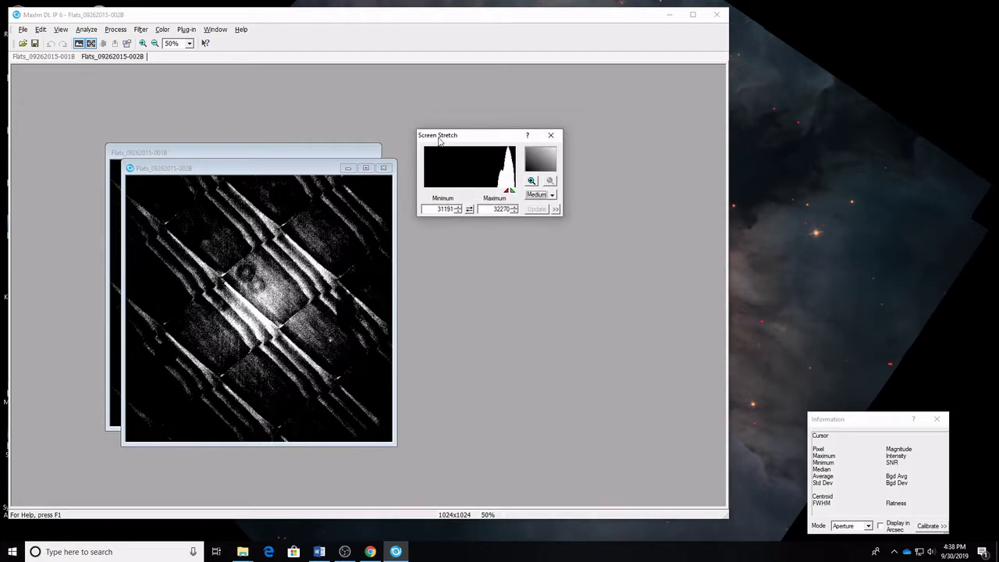
pyautogui.click(385, 168)
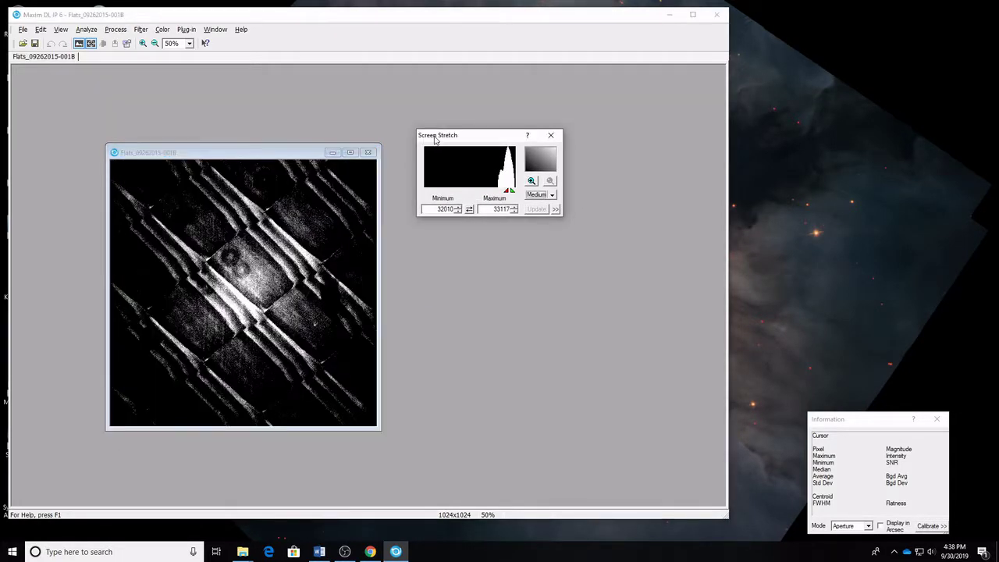
pyautogui.click(369, 153)
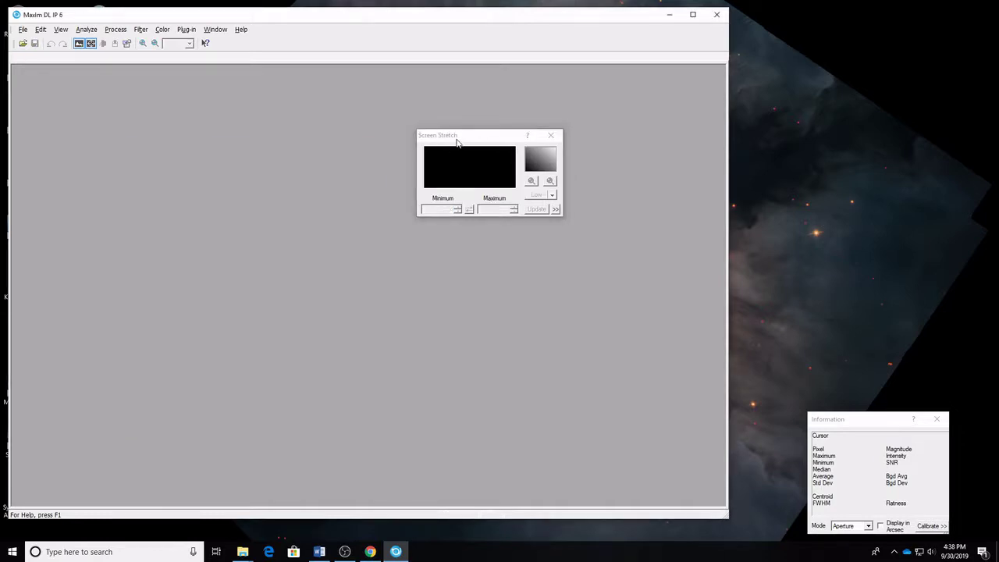
# Reload all ten B flats, 001B to 010B, from the B folder into MaxIm DL and move the Screen Stretch window clear of the images.
pyautogui.moveTo(243, 552)
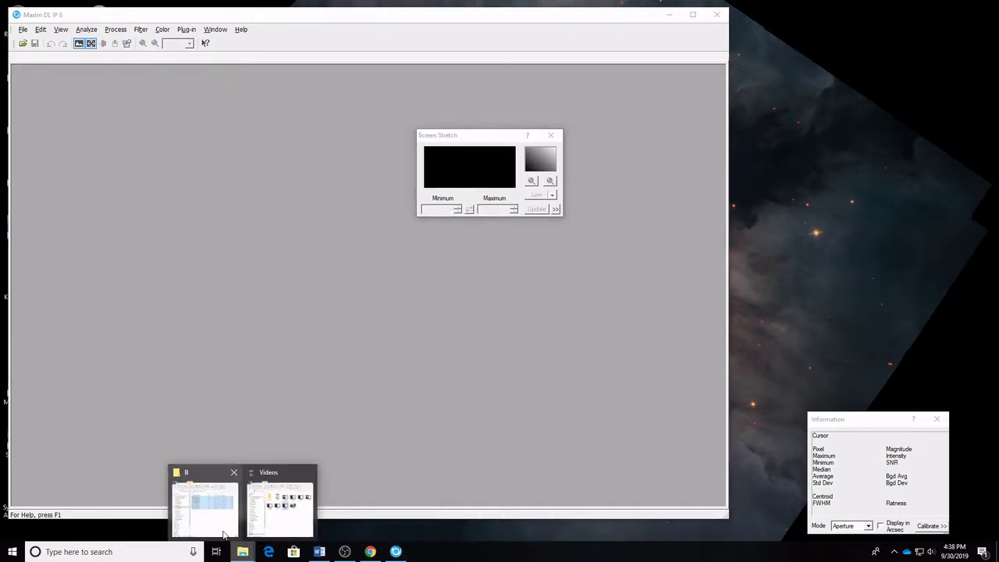
pyautogui.click(203, 500)
pyautogui.click(682, 383)
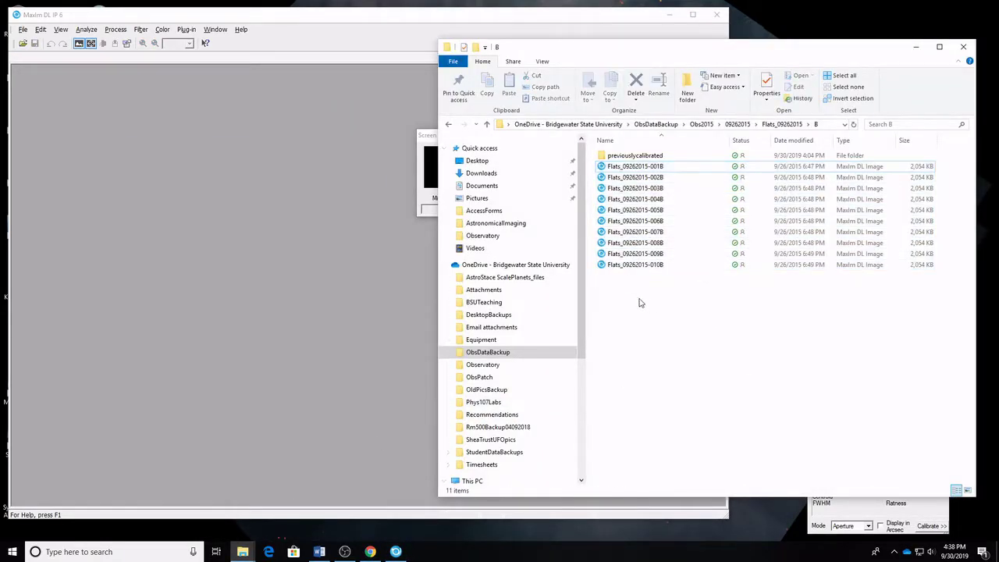
pyautogui.moveTo(638, 299); pyautogui.dragTo(279, 183)
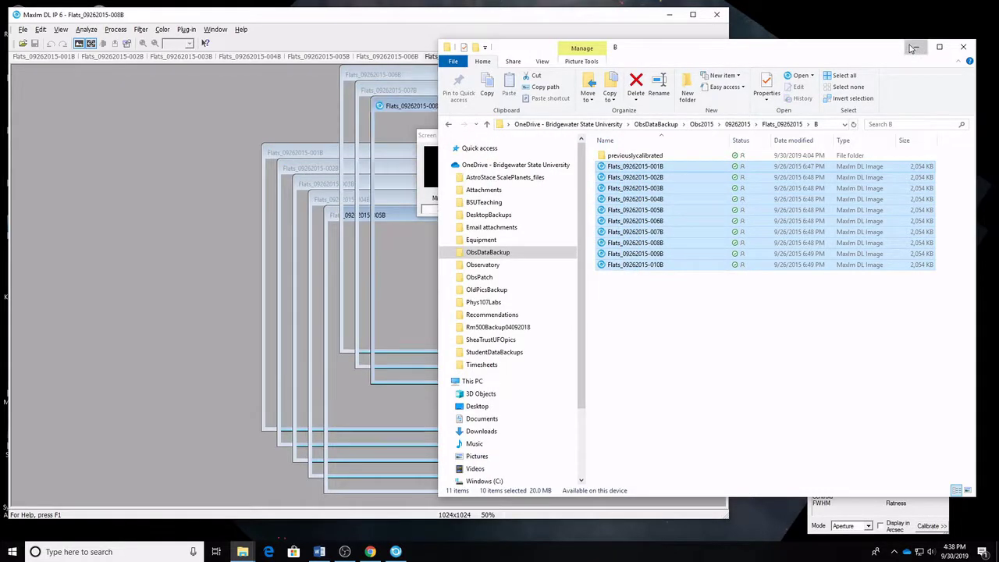
pyautogui.click(910, 45)
pyautogui.moveTo(438, 135); pyautogui.dragTo(794, 301)
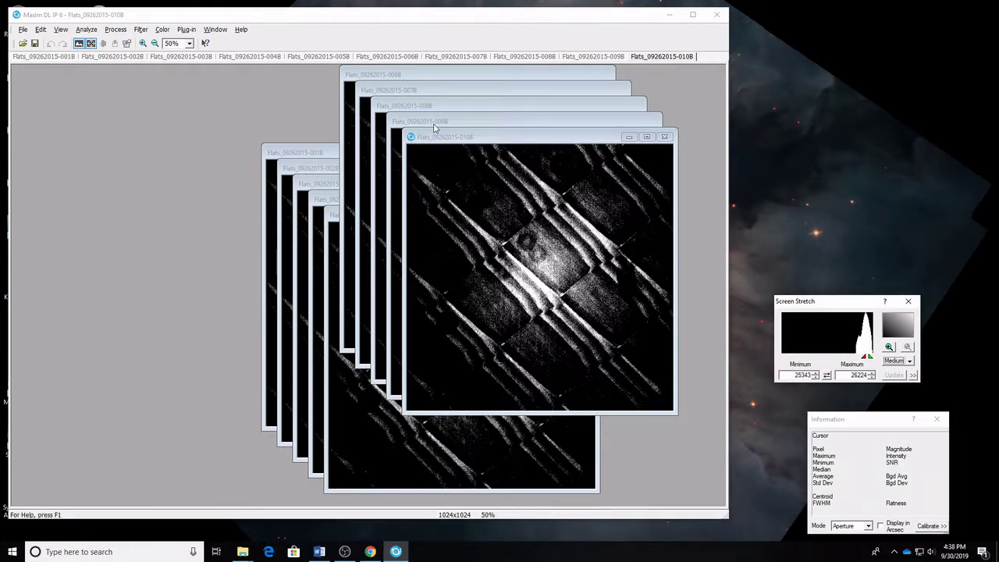
pyautogui.hotkey('ctrl', 'f')
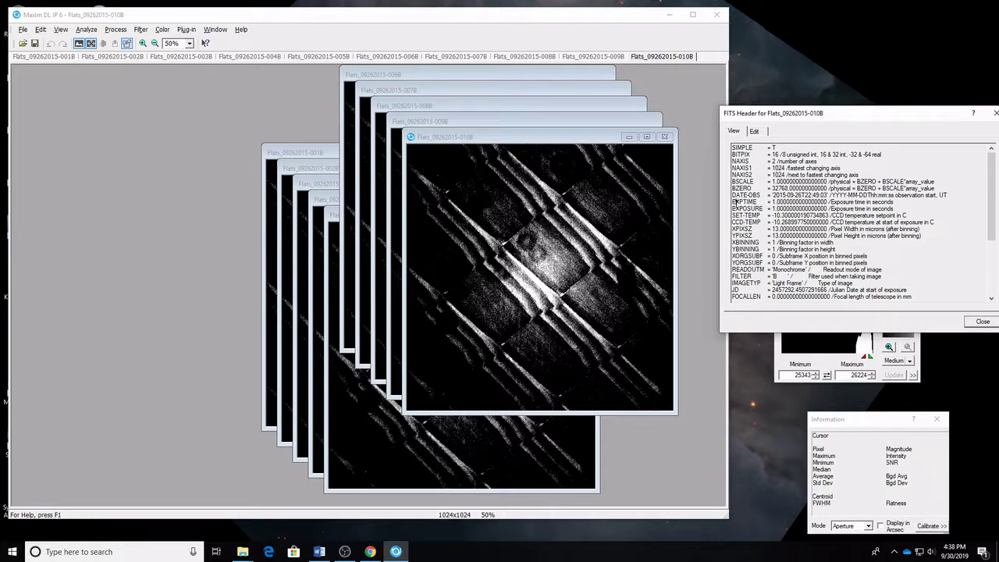
pyautogui.moveTo(734, 201); pyautogui.dragTo(793, 208)
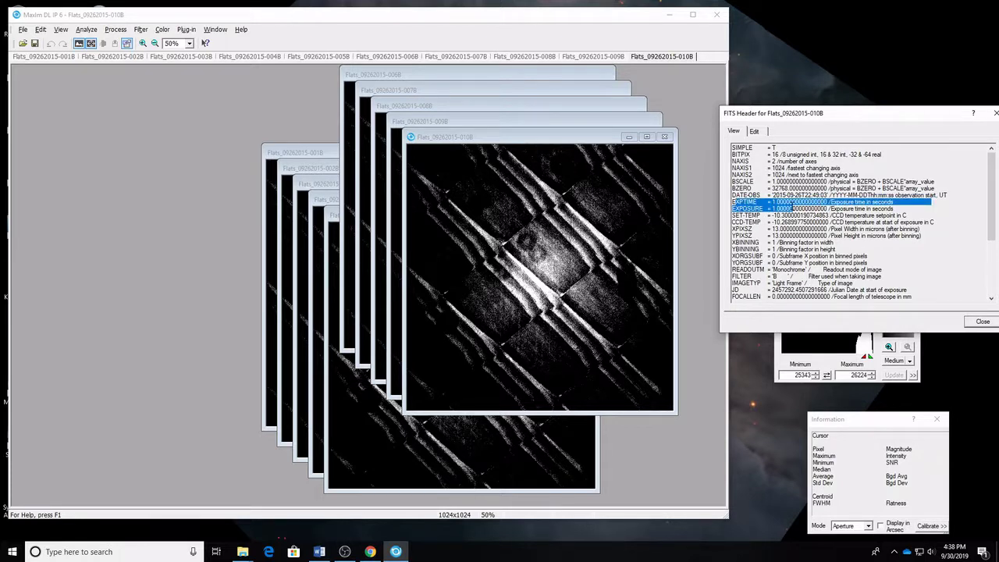
pyautogui.moveTo(732, 216); pyautogui.dragTo(793, 223)
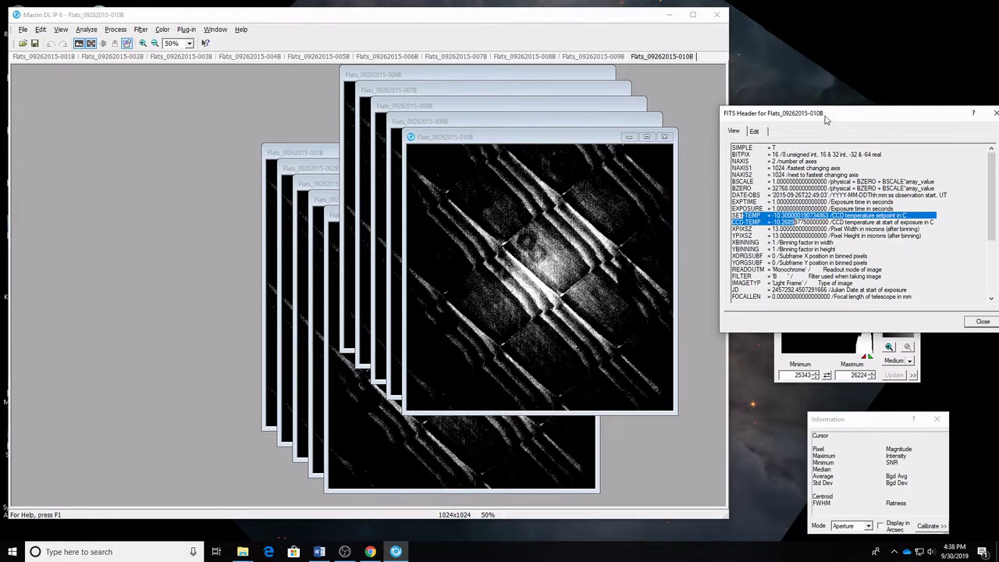
pyautogui.moveTo(826, 119); pyautogui.dragTo(821, 81)
# Switch to File Explorer and open the 1s folder inside Darks under 09262015.
pyautogui.click(241, 552)
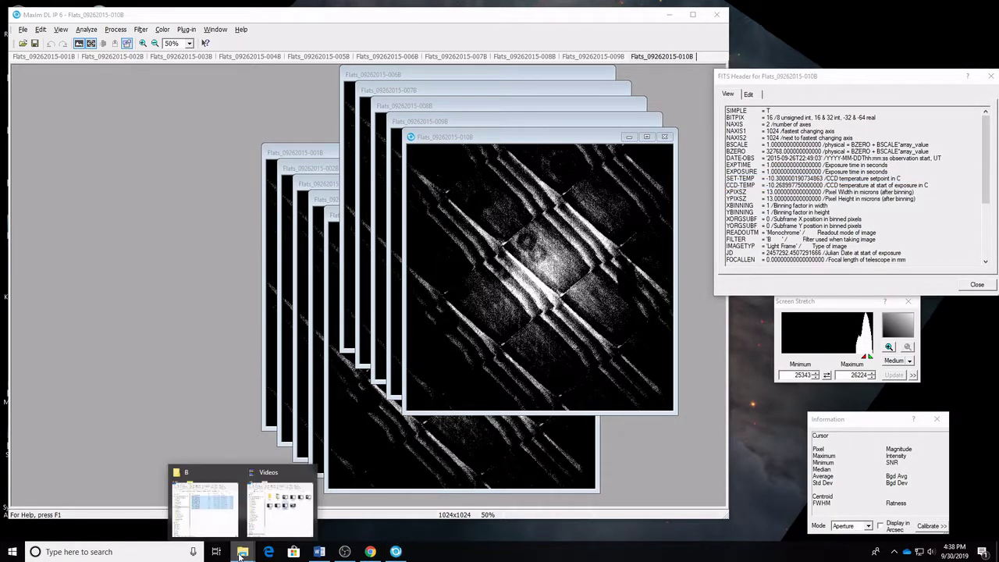
pyautogui.click(211, 515)
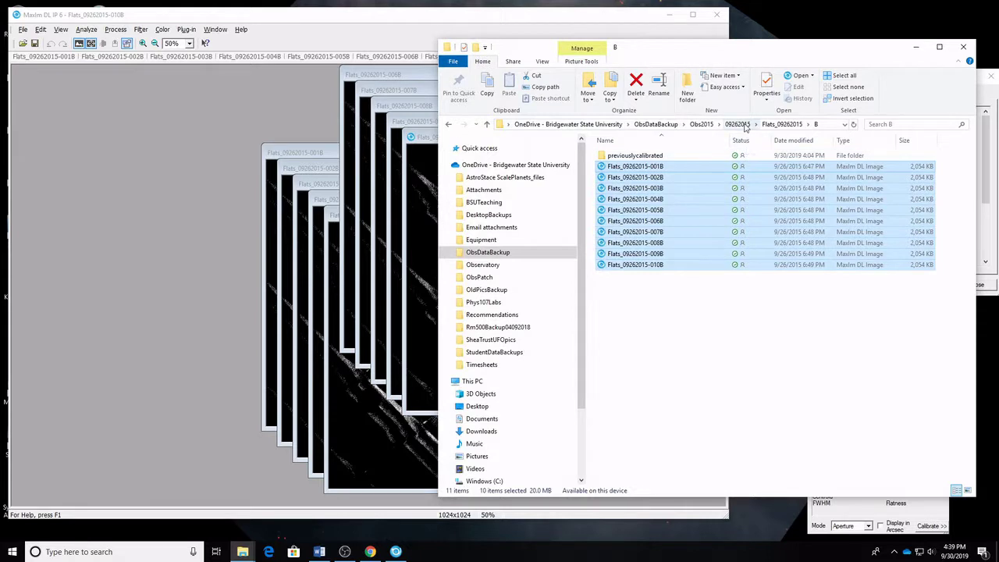
pyautogui.click(738, 124)
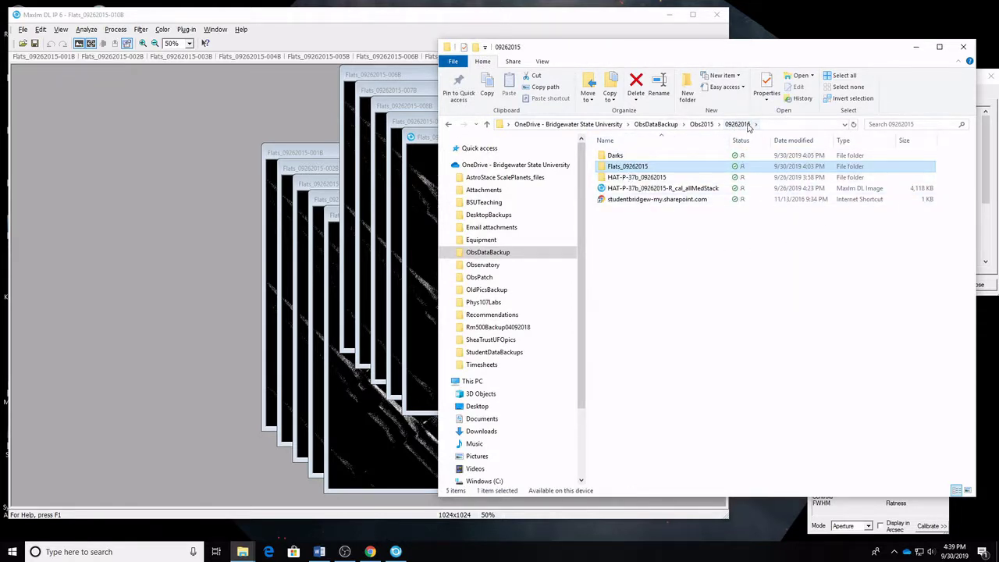
pyautogui.click(682, 241)
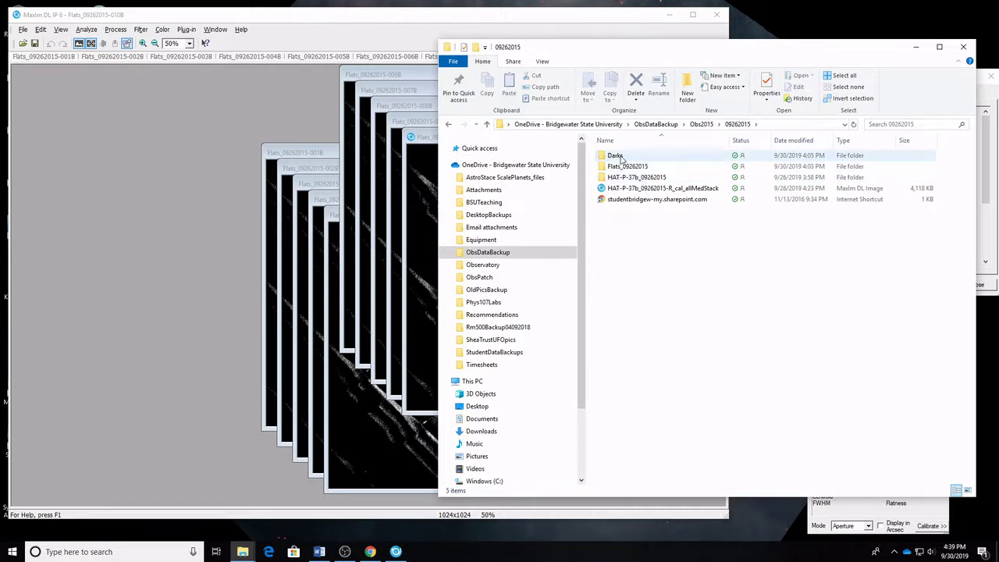
pyautogui.doubleClick(616, 156)
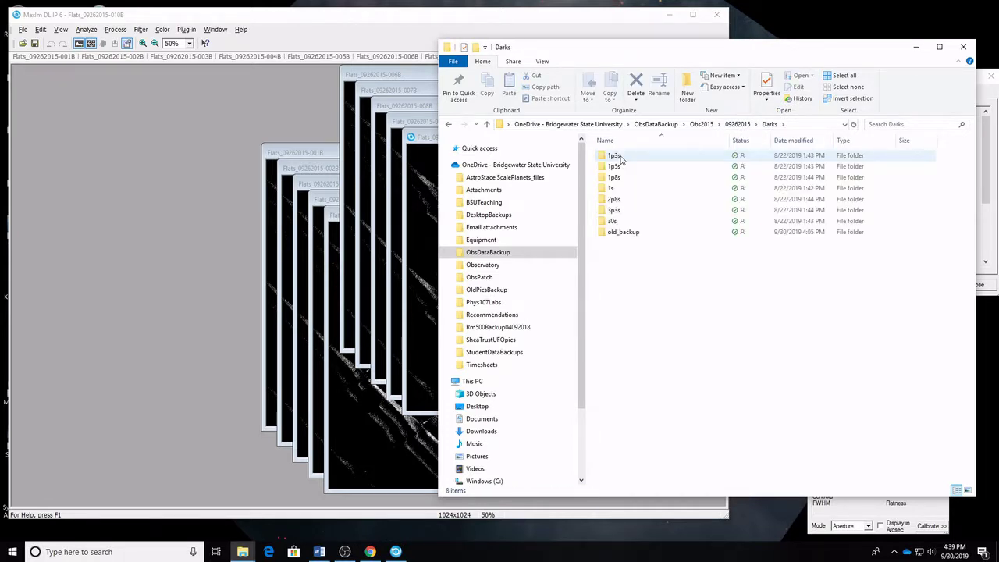
pyautogui.doubleClick(614, 191)
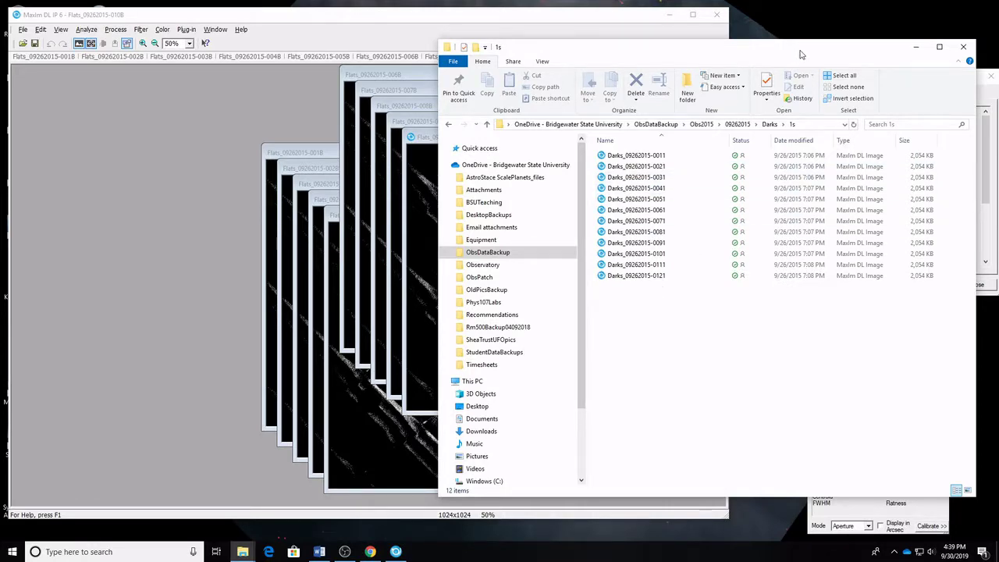
# Load all twelve darks from the 1s folder into MaxIm DL to check the exposure time and CCD temperature in the FITS header.
pyautogui.moveTo(800, 54); pyautogui.dragTo(522, 72)
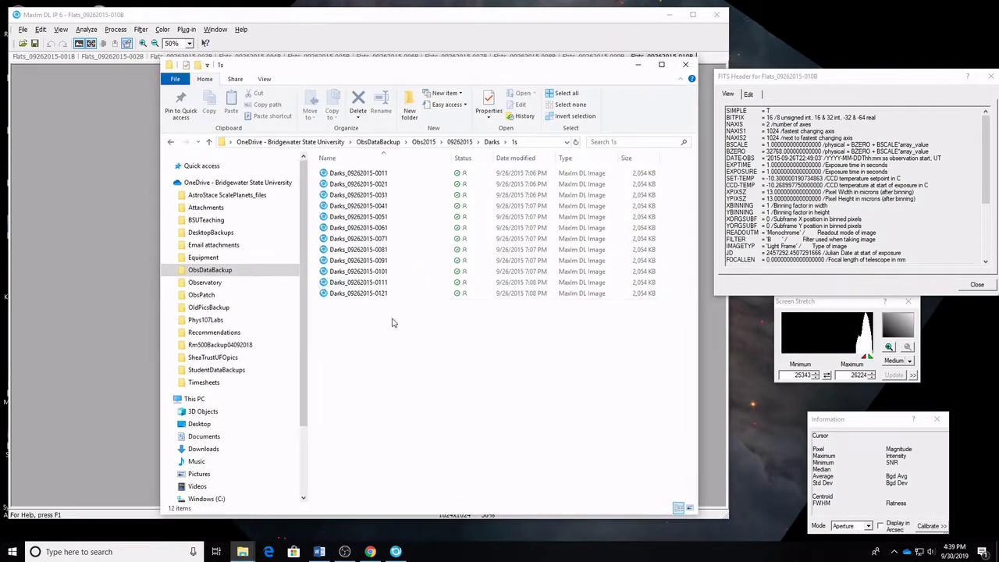
pyautogui.moveTo(383, 323); pyautogui.dragTo(358, 183)
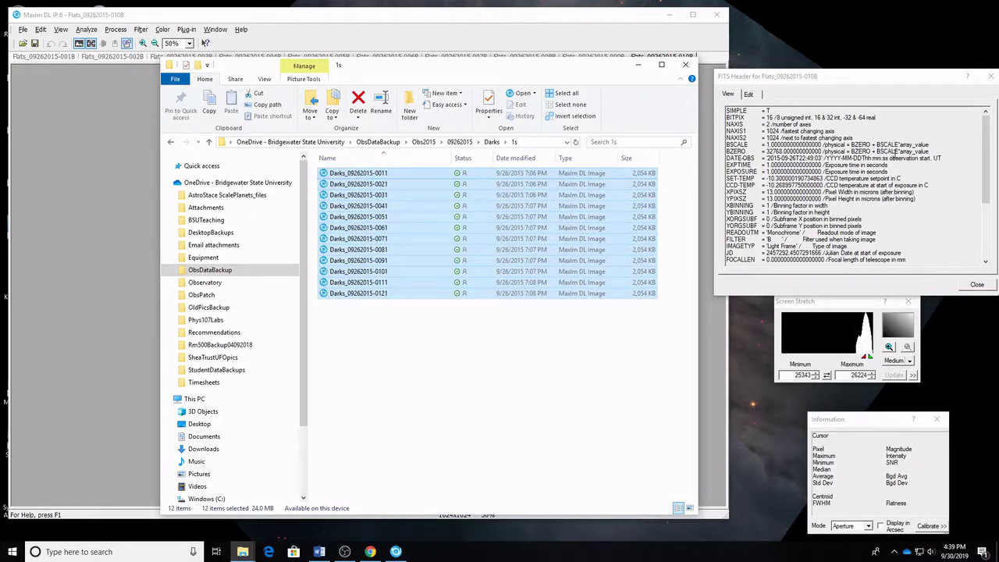
pyautogui.moveTo(546, 176); pyautogui.dragTo(100, 182)
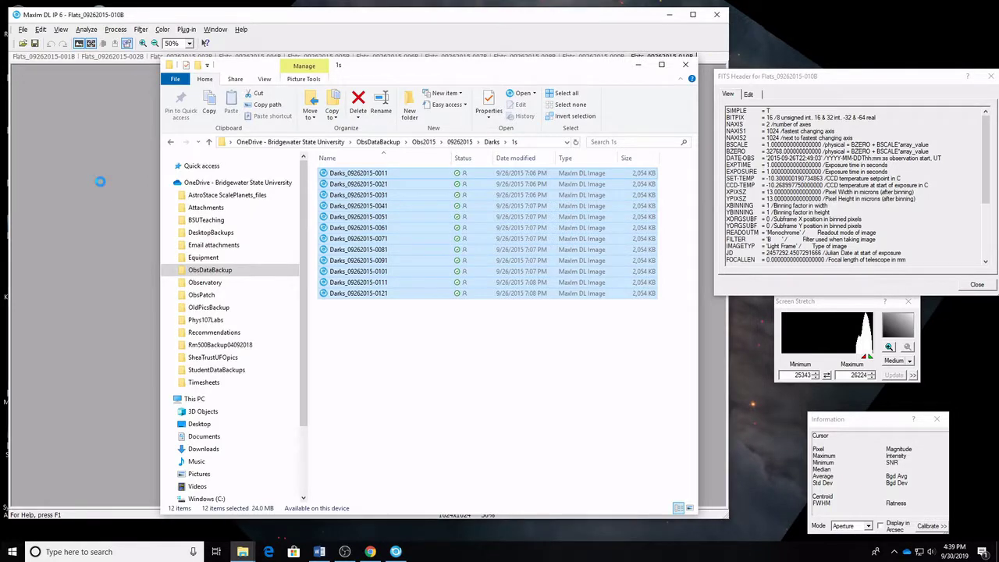
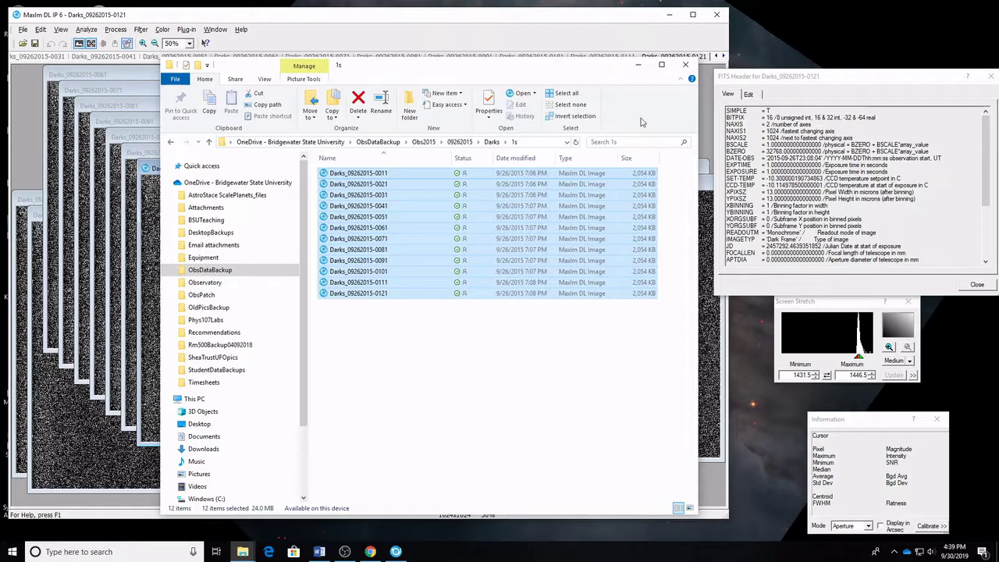
pyautogui.click(637, 74)
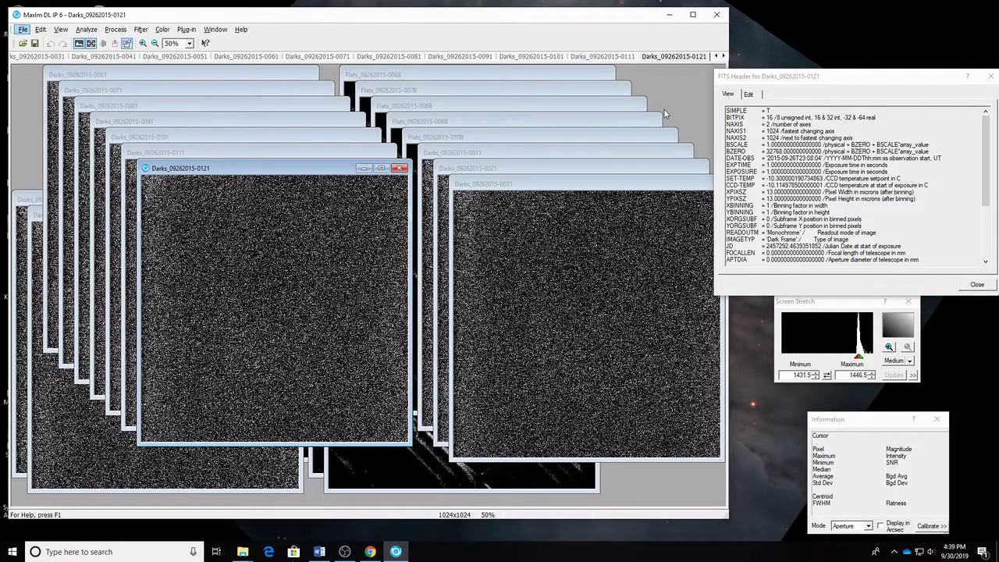
# Close all the open dark and B flat images in MaxIm DL.
pyautogui.hotkey('alt', 'f')
pyautogui.press('l')
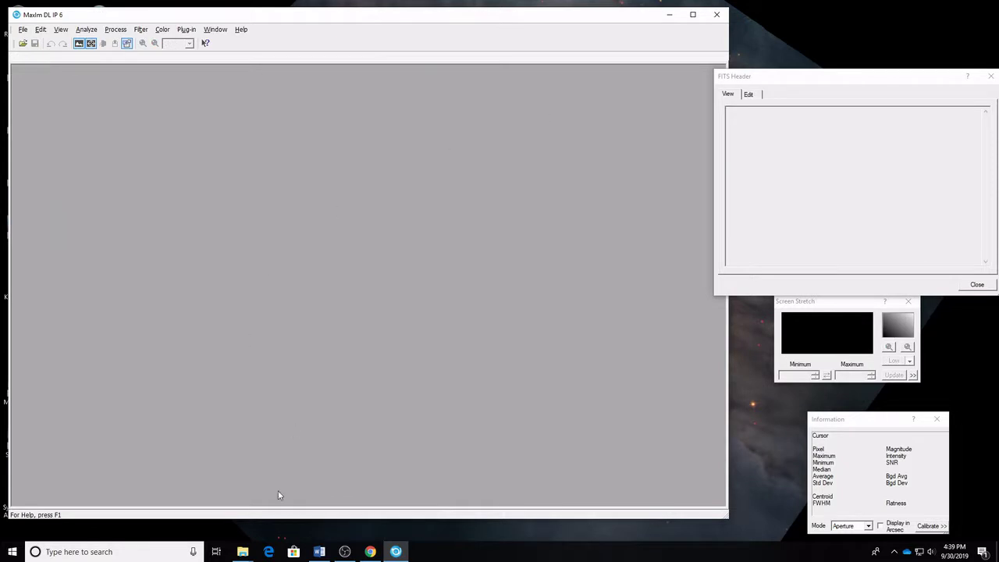
pyautogui.click(243, 552)
pyautogui.click(244, 308)
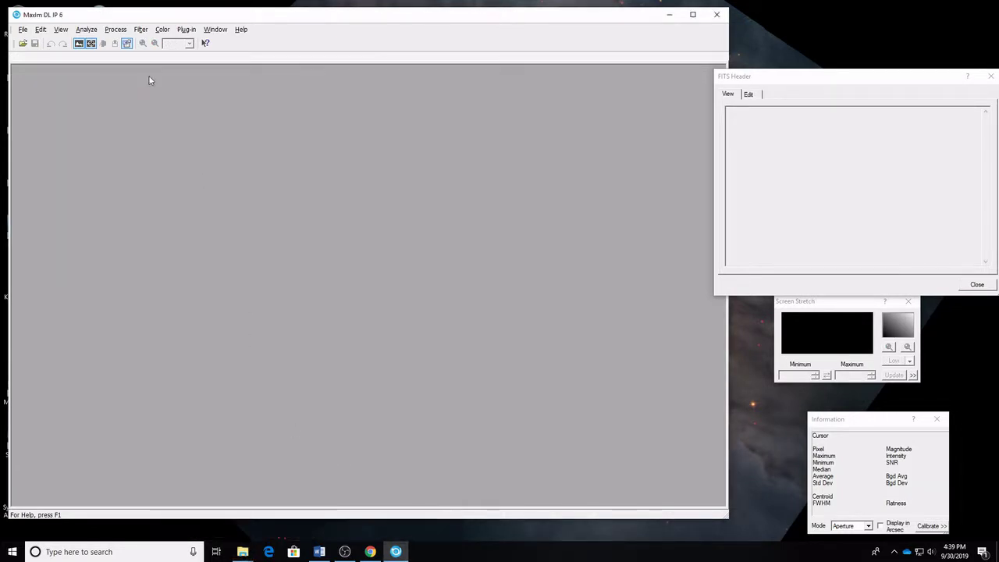
# Open the Set Calibration settings and deactivate the 20150926 Dark 1p8 group.
pyautogui.click(122, 33)
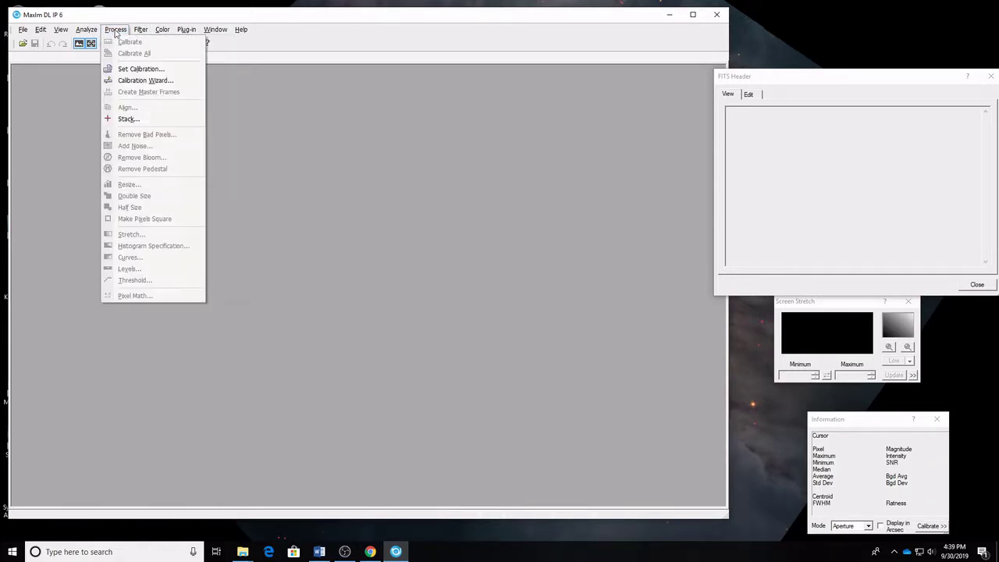
pyautogui.click(123, 69)
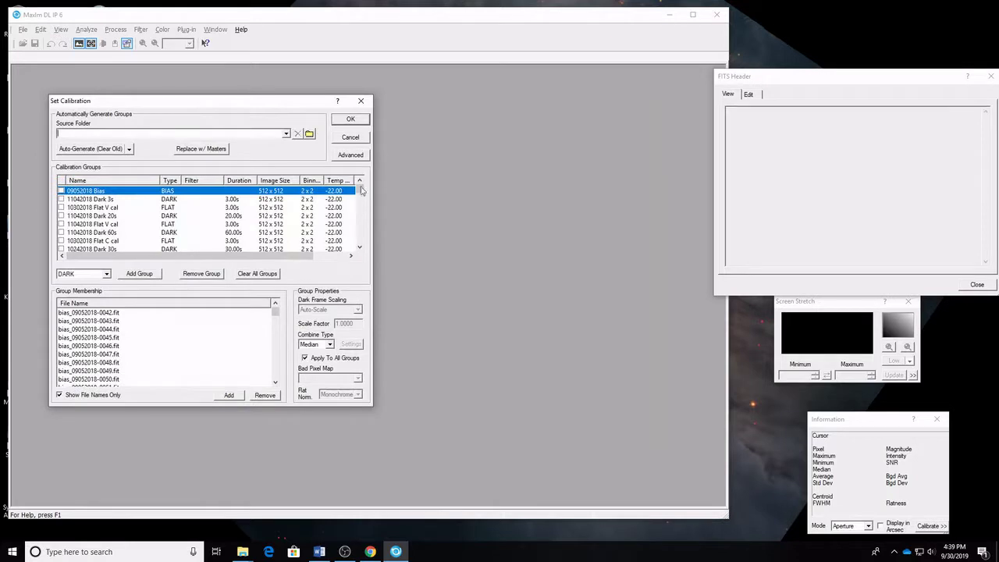
pyautogui.scroll(-3, 361, 191)
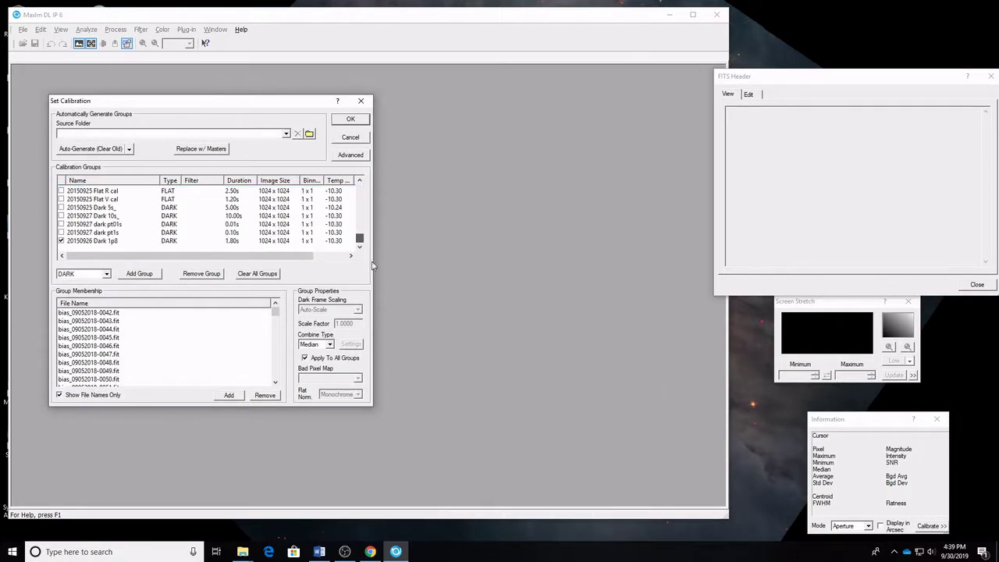
pyautogui.click(61, 241)
# Add a new DARK calibration group and name it 20150926 Dark 1.
pyautogui.click(127, 274)
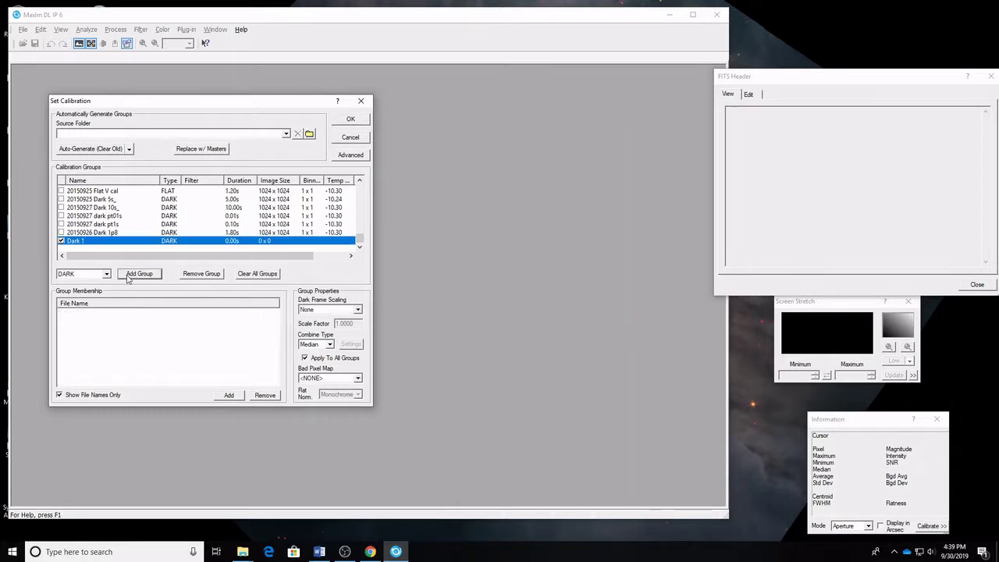
pyautogui.click(78, 242)
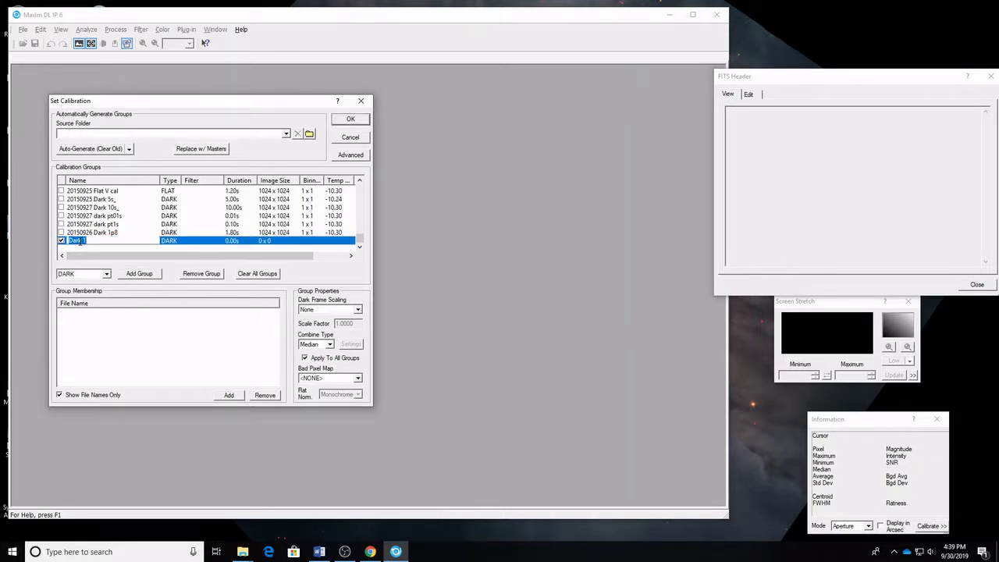
pyautogui.write('20150926')
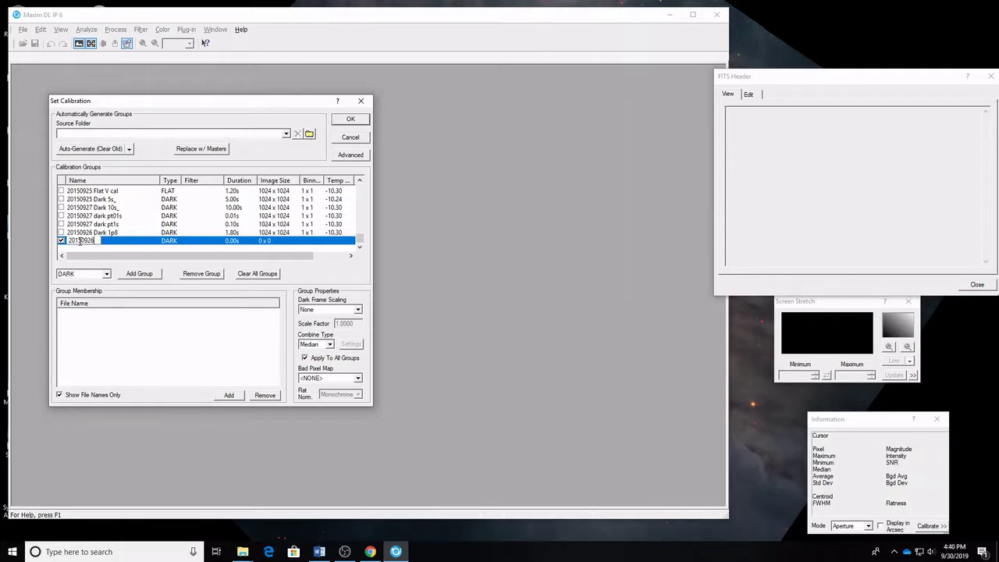
pyautogui.write(' Dark 1')
pyautogui.press('Return')
# Add all twelve darks from the 1s folder in File Explorer to the 20150926 Dark 1 group's membership.
pyautogui.moveTo(242, 552)
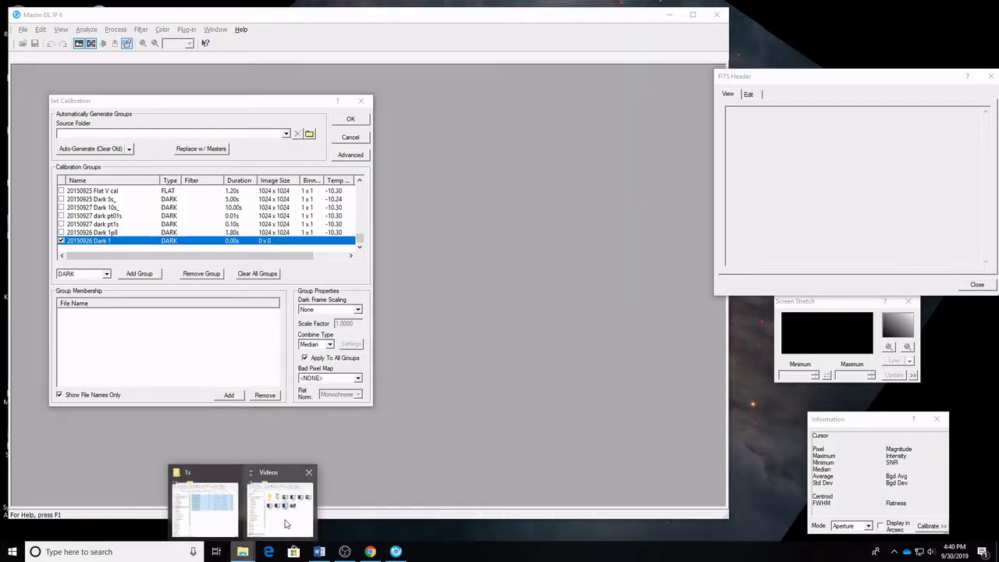
pyautogui.click(228, 524)
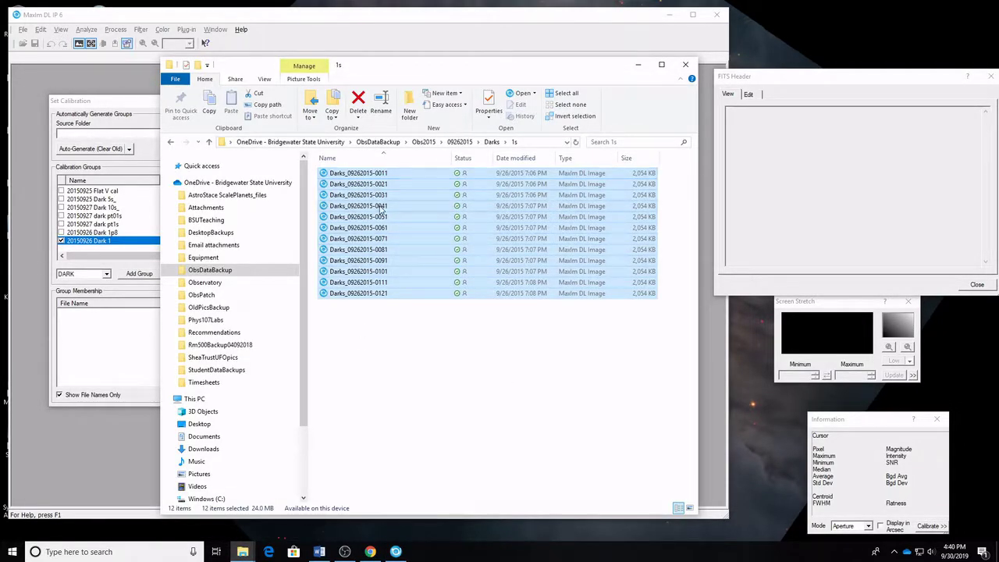
pyautogui.moveTo(380, 206); pyautogui.dragTo(111, 356)
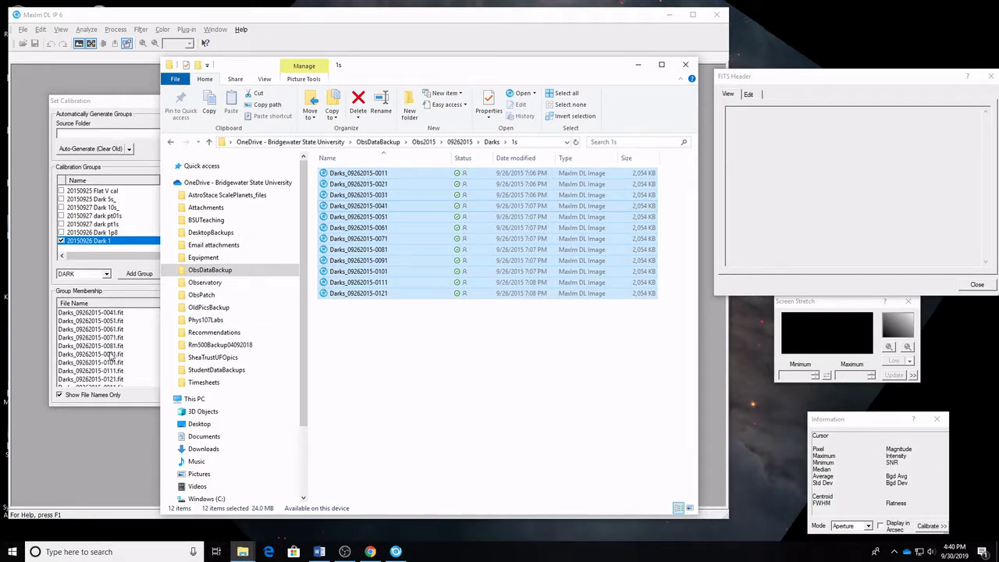
pyautogui.click(638, 64)
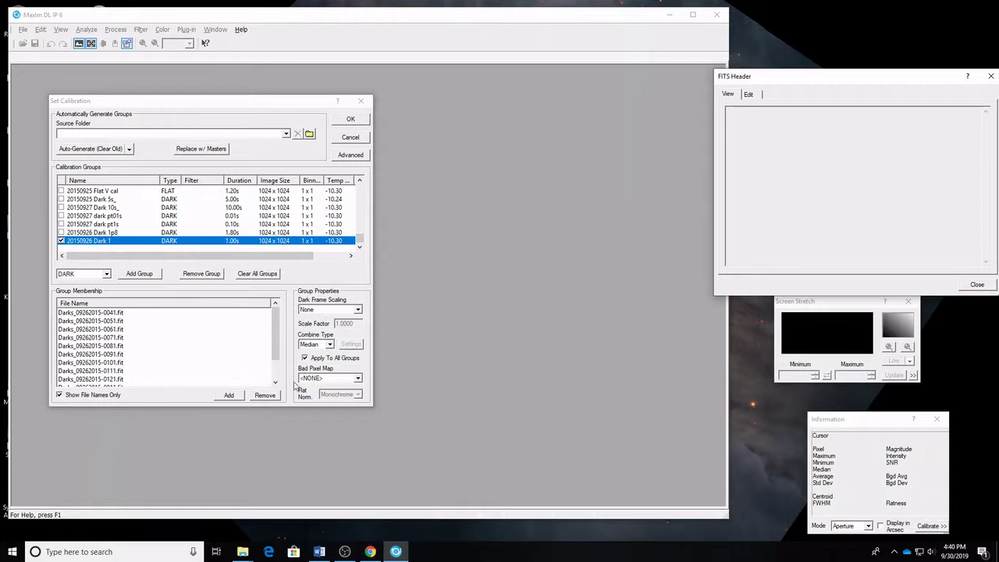
# Review the advanced calibration options and accept the calibration setup with the 20150926 Dark 1 group active.
pyautogui.click(352, 157)
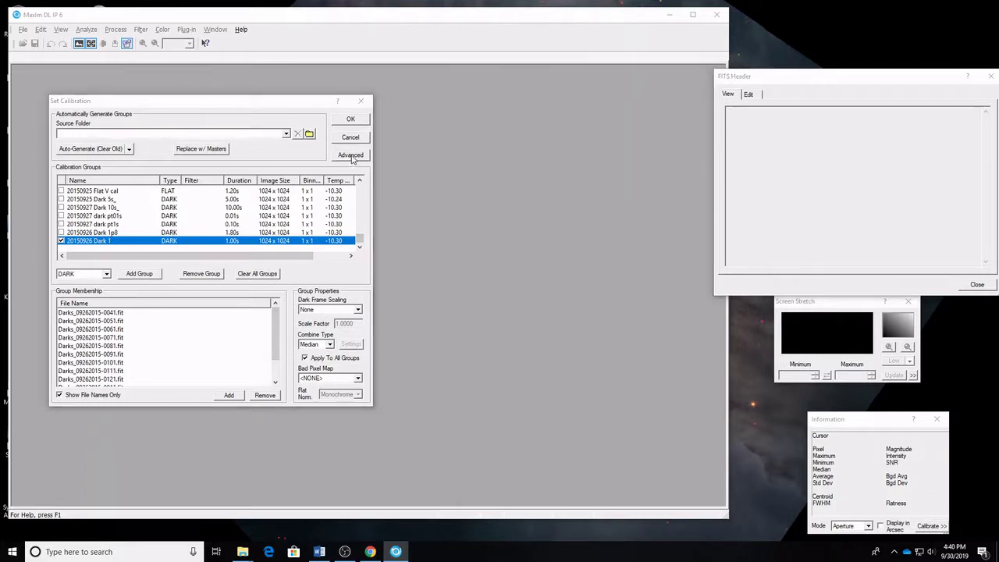
pyautogui.click(227, 298)
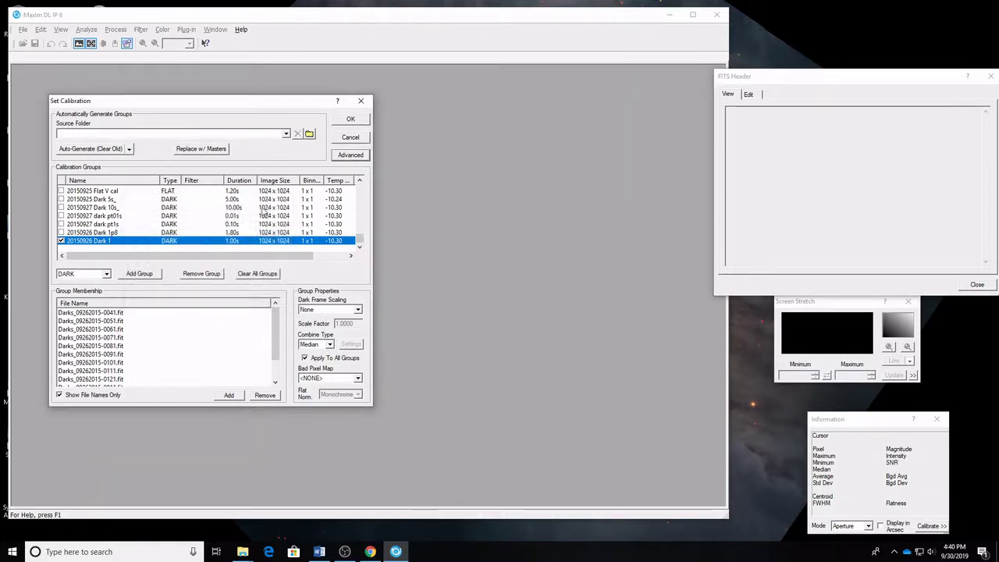
pyautogui.click(348, 121)
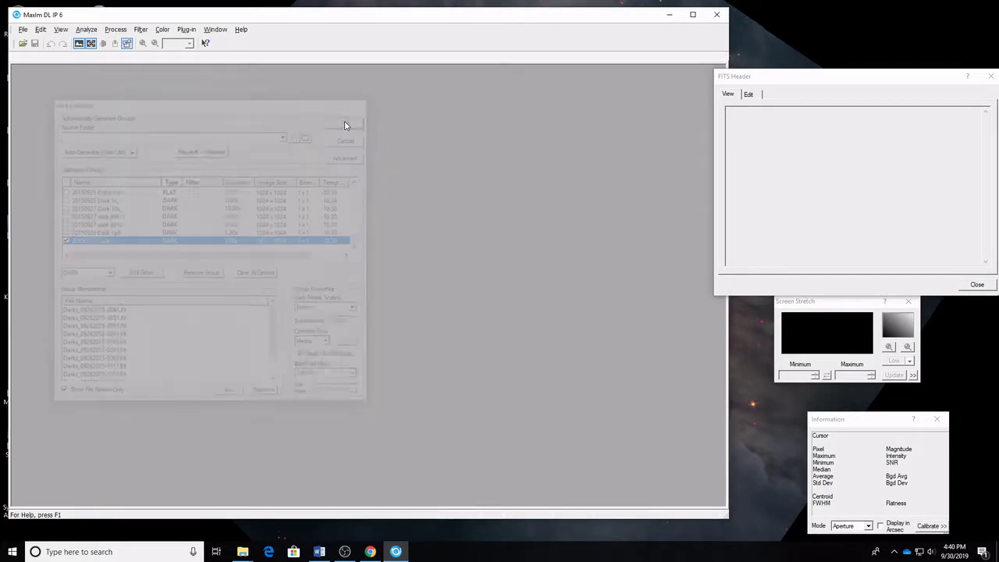
# Load all ten B flats, 001B to 010B, from the B folder of Flats_09262015 into MaxIm DL.
pyautogui.moveTo(244, 552)
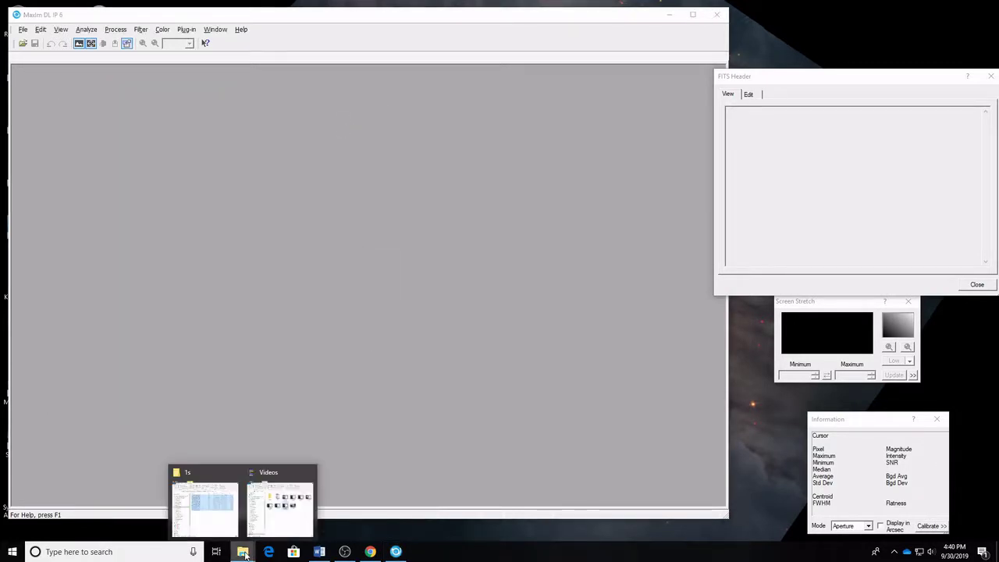
pyautogui.click(204, 499)
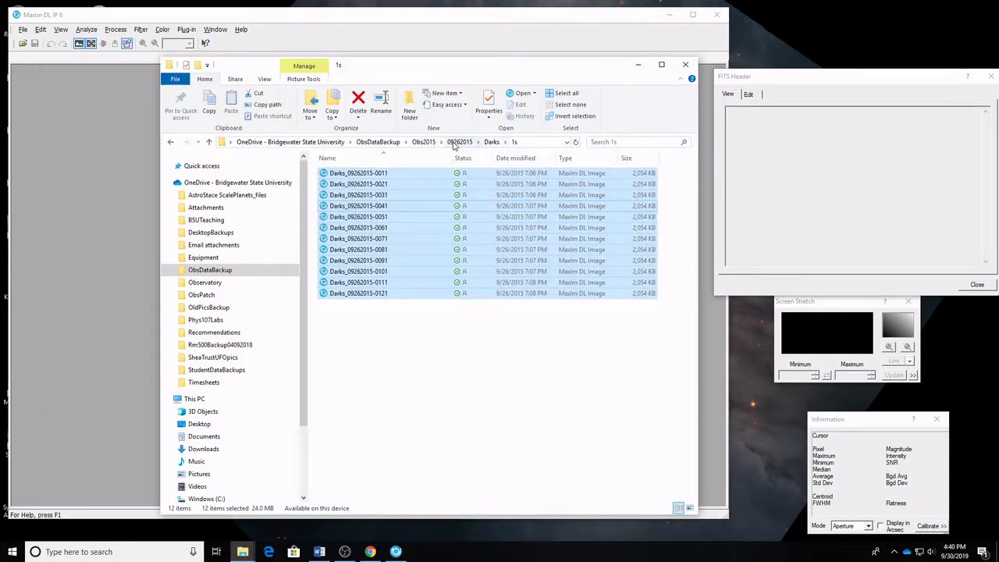
pyautogui.click(459, 141)
pyautogui.click(357, 185)
pyautogui.doubleClick(359, 185)
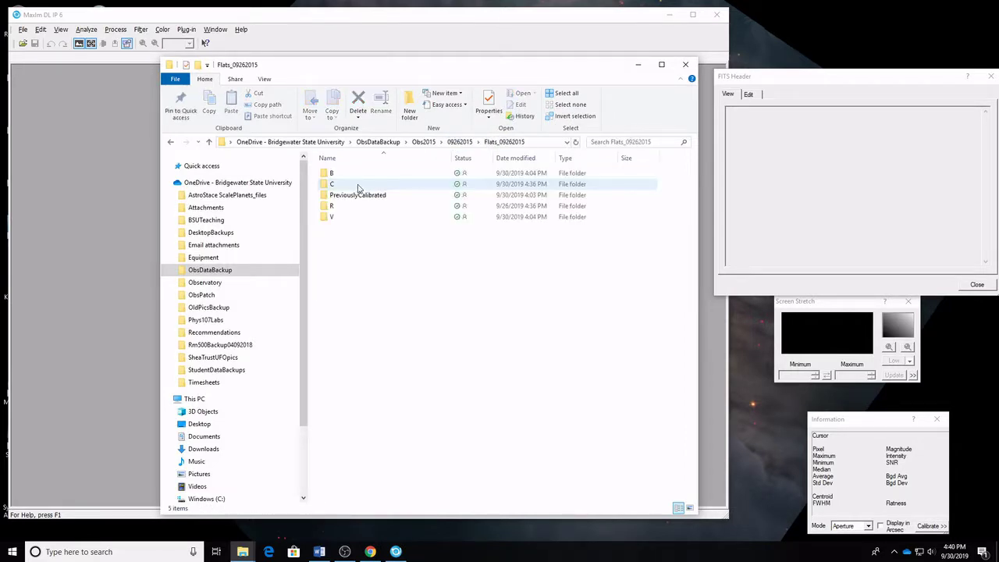
pyautogui.doubleClick(339, 173)
pyautogui.moveTo(353, 66); pyautogui.dragTo(553, 51)
pyautogui.moveTo(576, 319); pyautogui.dragTo(218, 218)
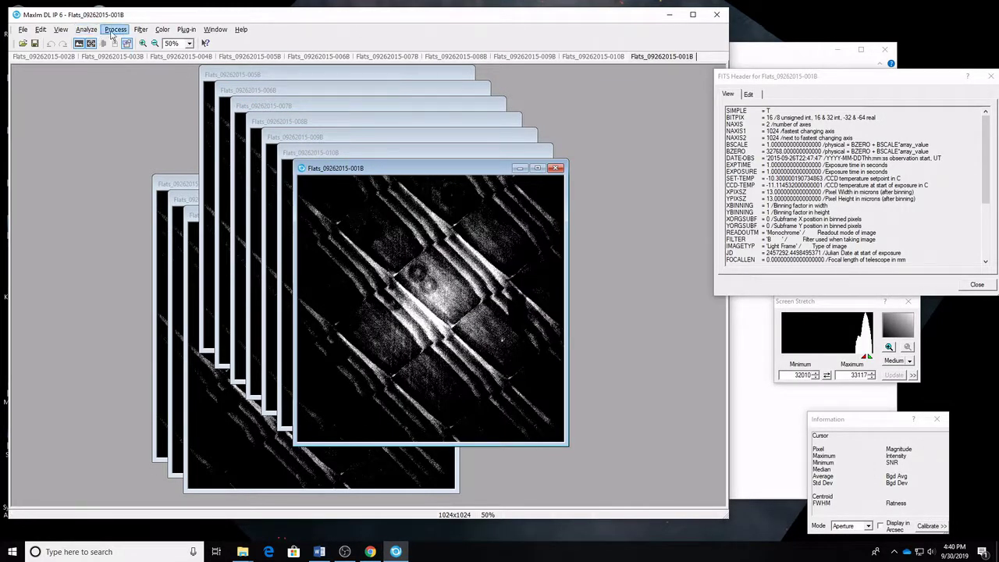
pyautogui.click(116, 28)
pyautogui.click(117, 53)
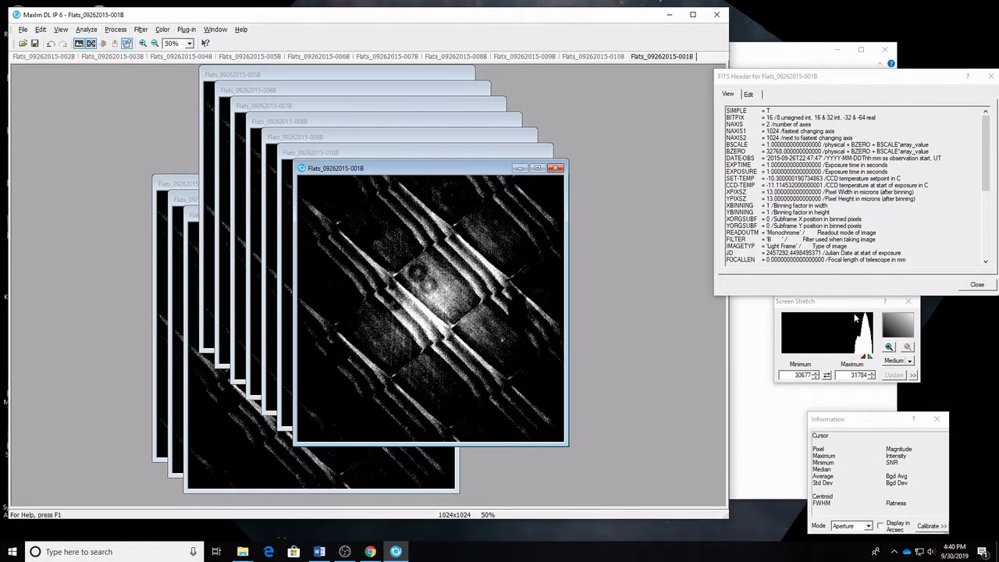
pyautogui.moveTo(838, 301); pyautogui.dragTo(636, 258)
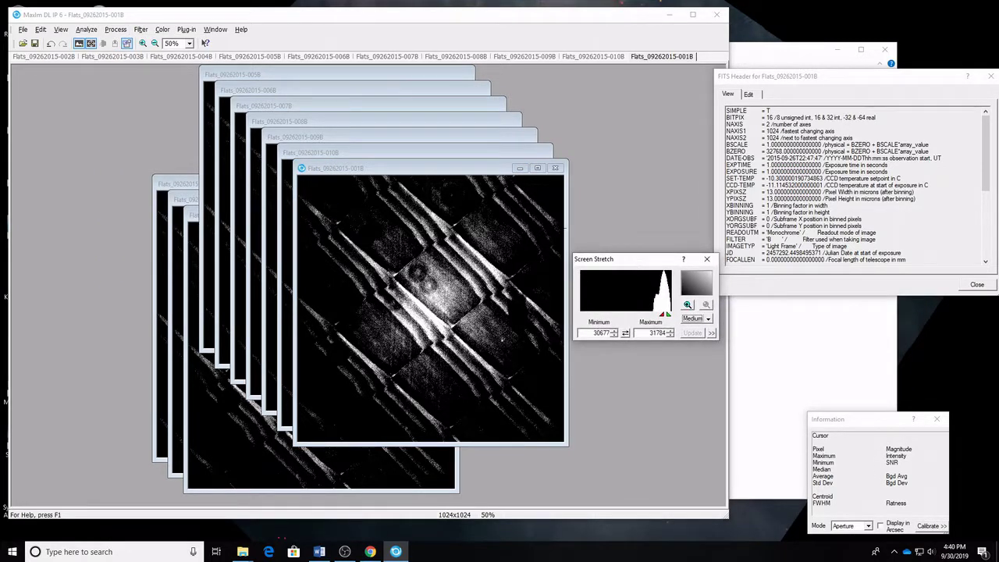
pyautogui.click(465, 213)
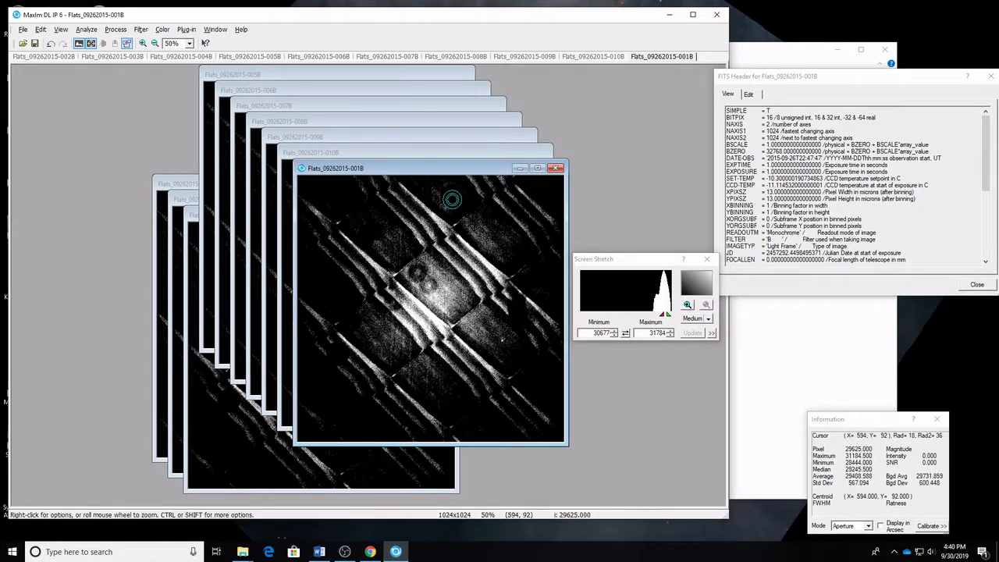
pyautogui.hotkey('ctrl', 'z')
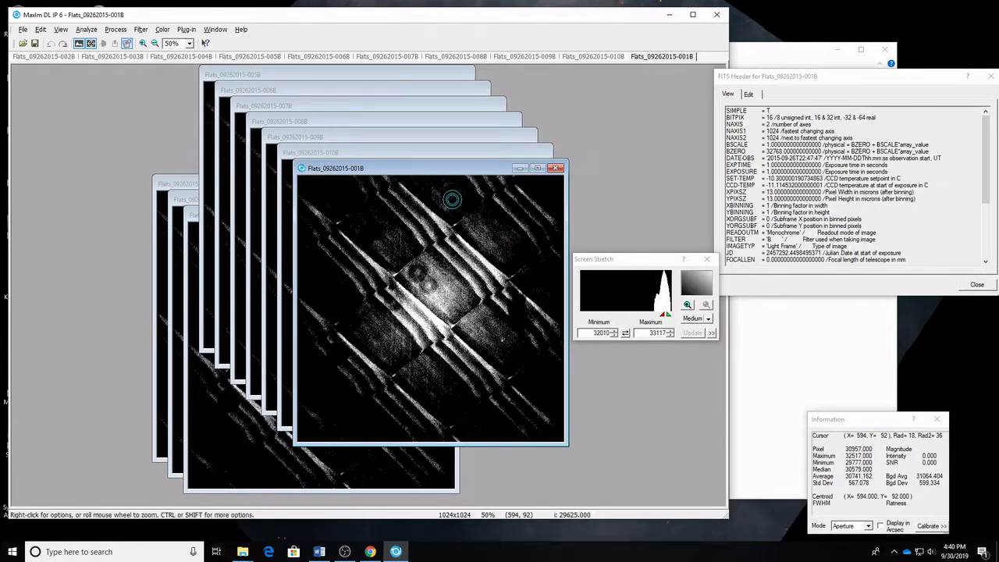
pyautogui.hotkey('ctrl', 'y')
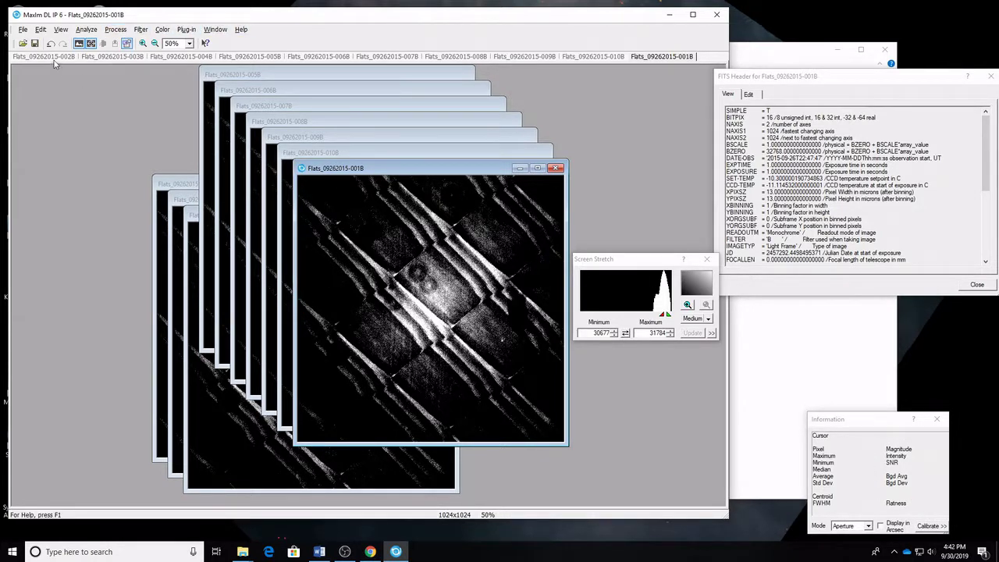
# Add all ten open B flats to a Batch Save and Convert job as IEEE Float FITS files with the suffix _cal.
pyautogui.click(23, 30)
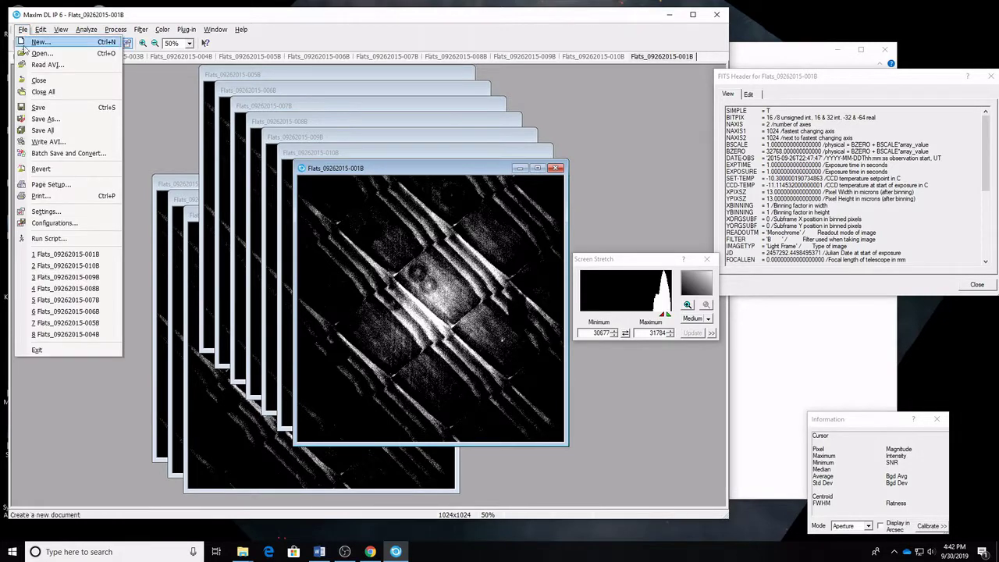
pyautogui.click(62, 152)
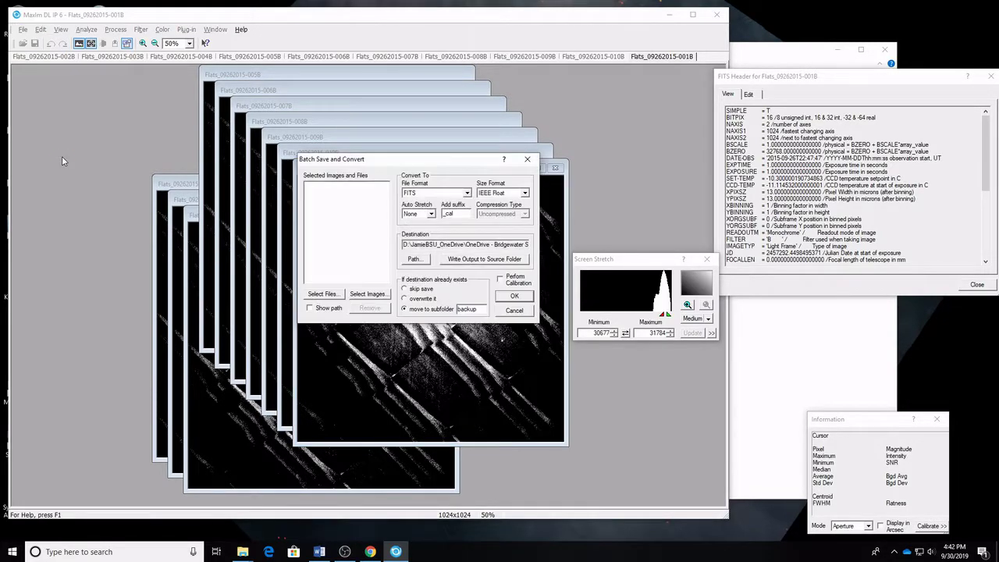
pyautogui.click(373, 294)
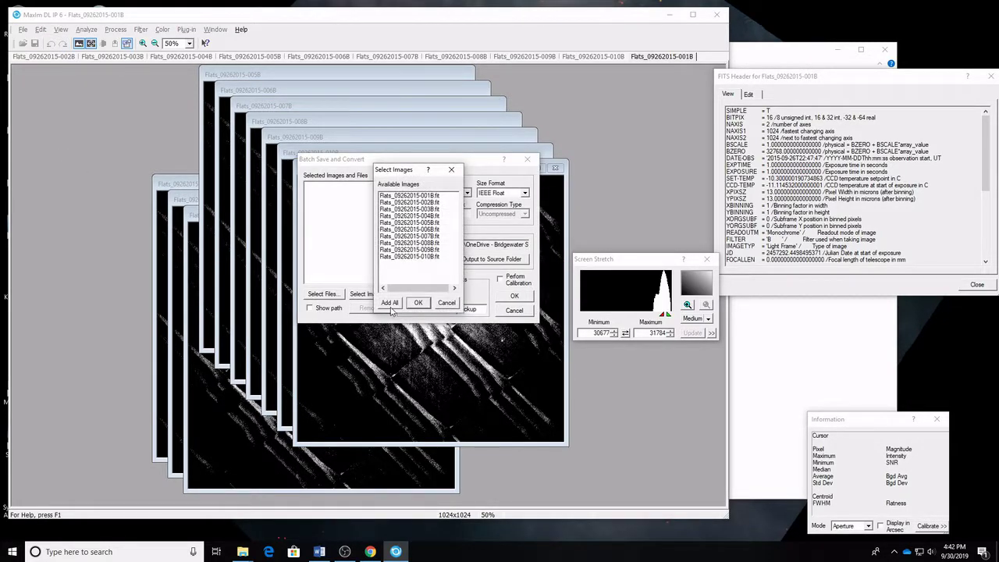
pyautogui.click(393, 304)
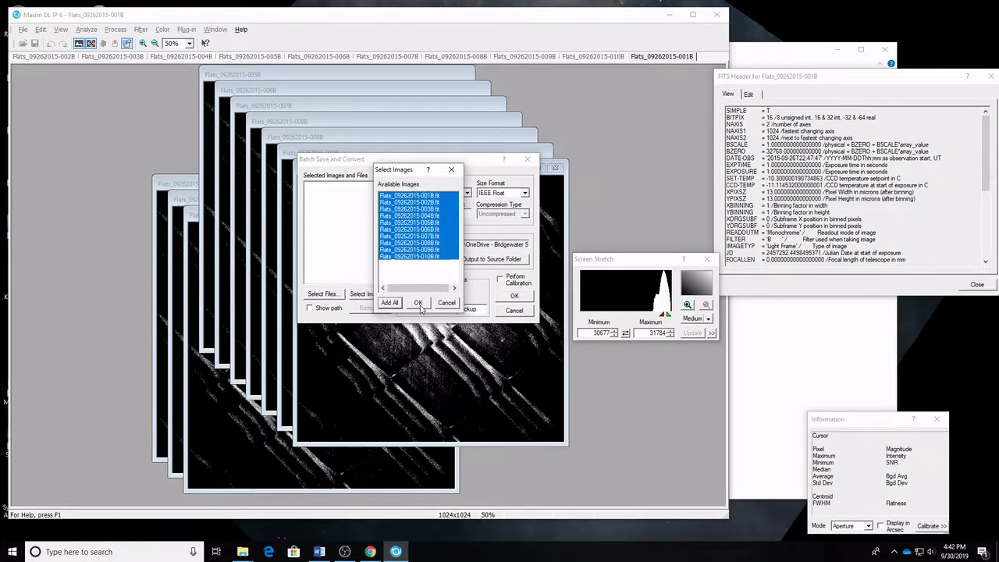
pyautogui.click(419, 304)
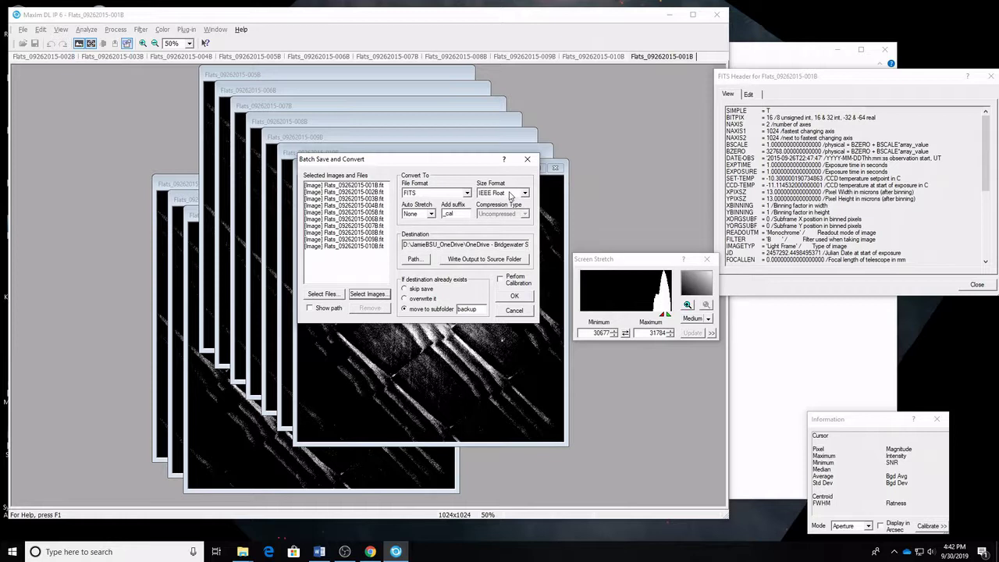
pyautogui.click(463, 216)
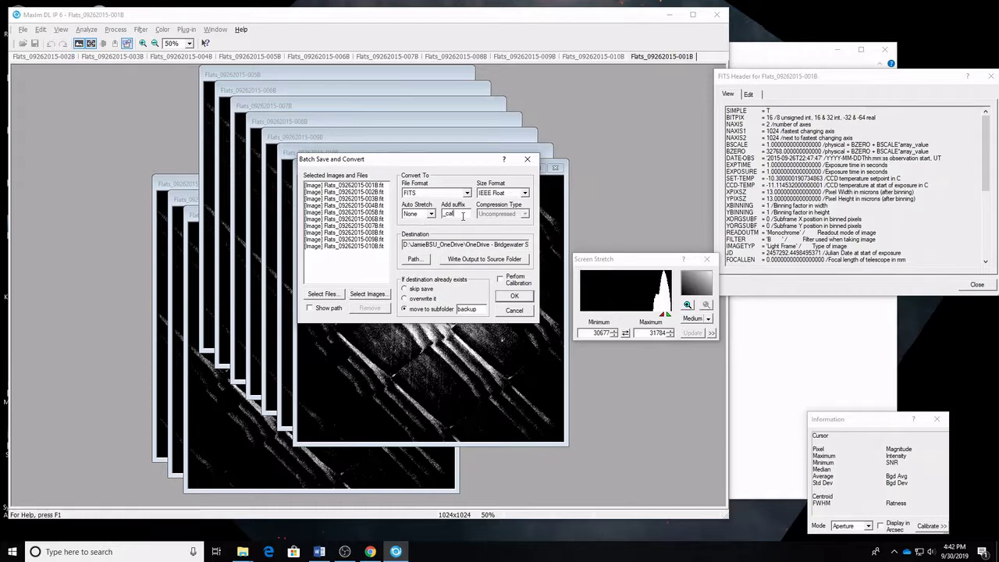
# Create a cal folder inside the B folder of Flats_09262015, set it as the destination, and run the batch save.
pyautogui.click(419, 261)
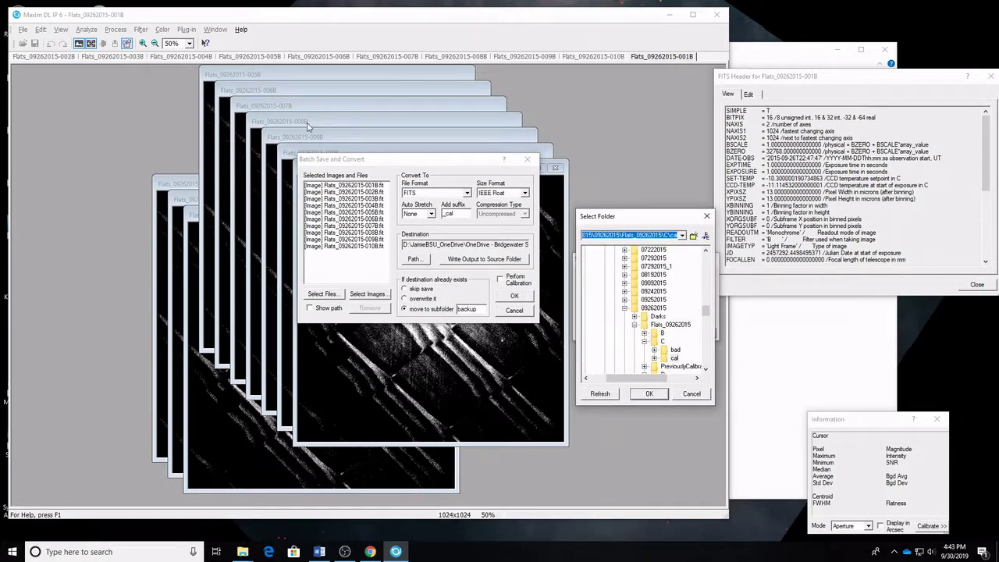
pyautogui.click(645, 333)
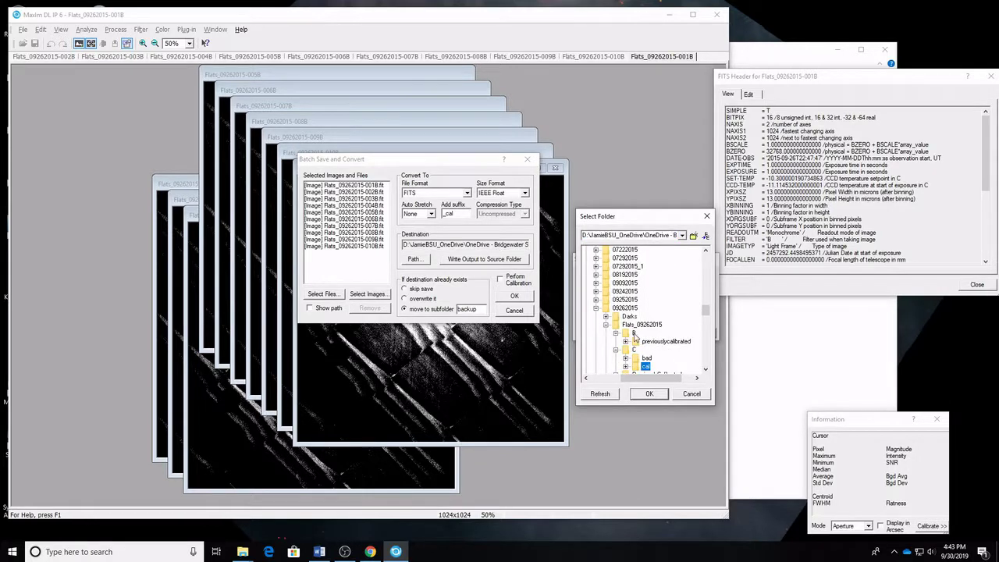
pyautogui.click(633, 334)
pyautogui.click(694, 235)
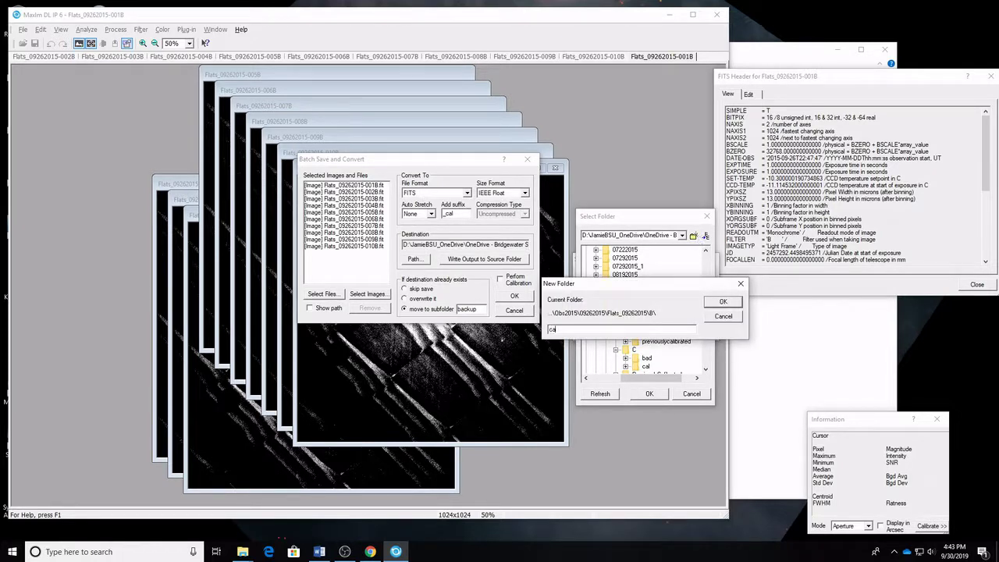
pyautogui.write('cal')
pyautogui.press('Return')
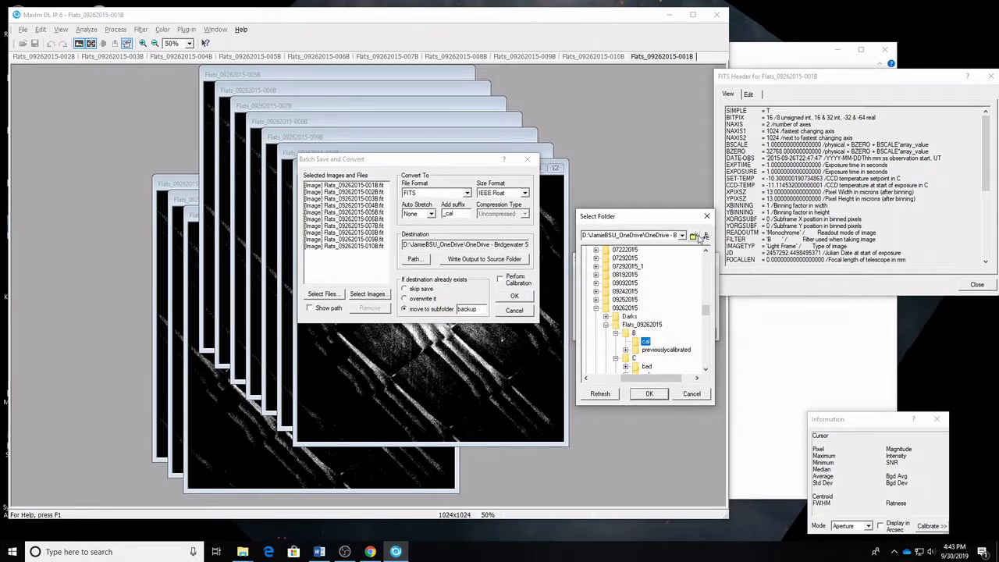
pyautogui.click(649, 394)
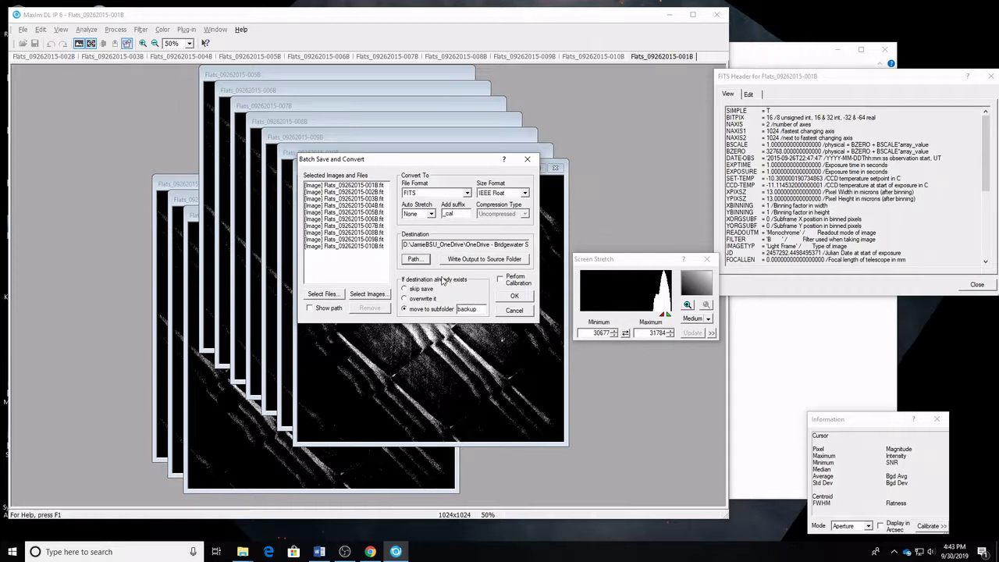
pyautogui.click(514, 298)
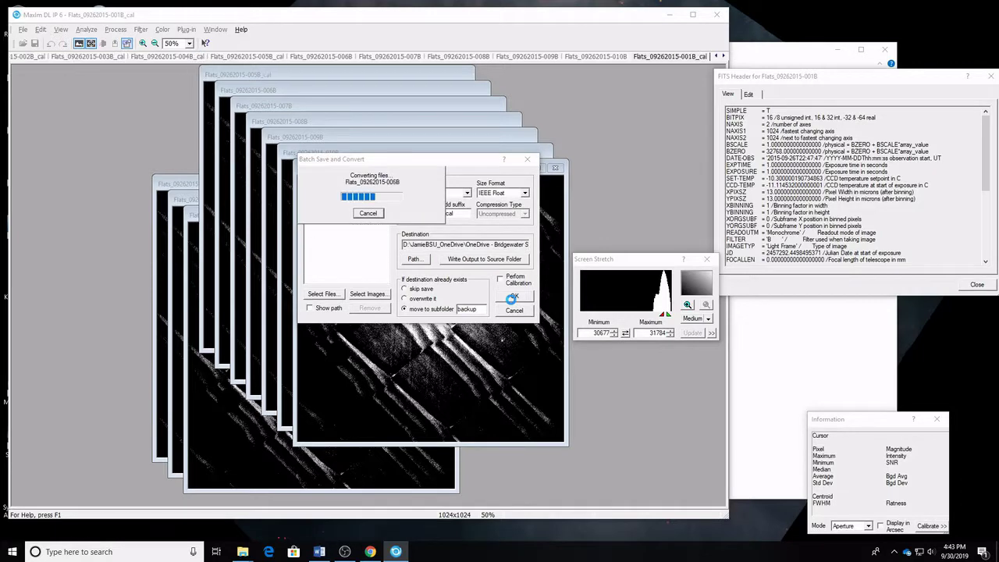
# Switch to File Explorer and check the saved calibrated flats in the cal folder inside B.
pyautogui.click(243, 552)
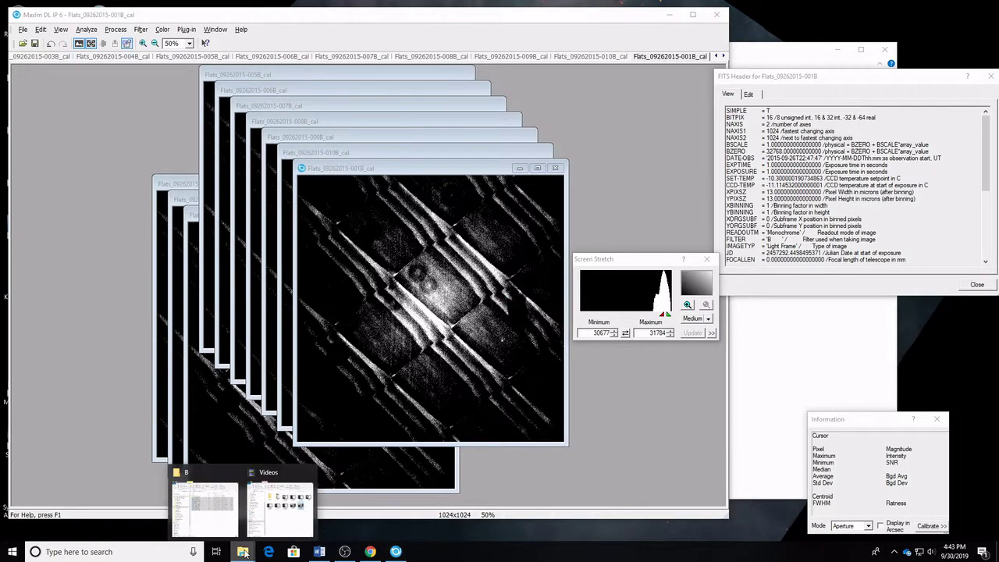
pyautogui.click(229, 530)
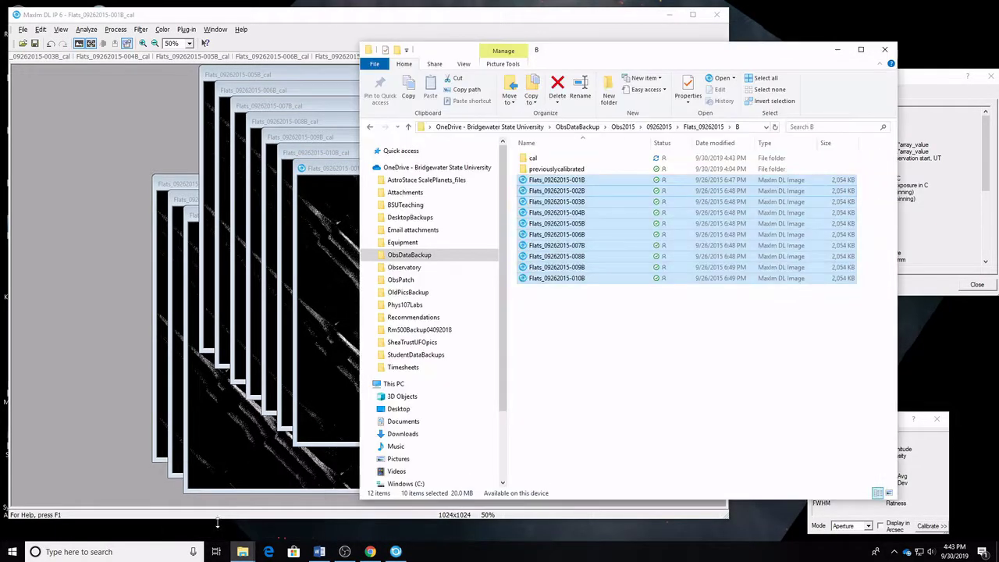
pyautogui.click(553, 352)
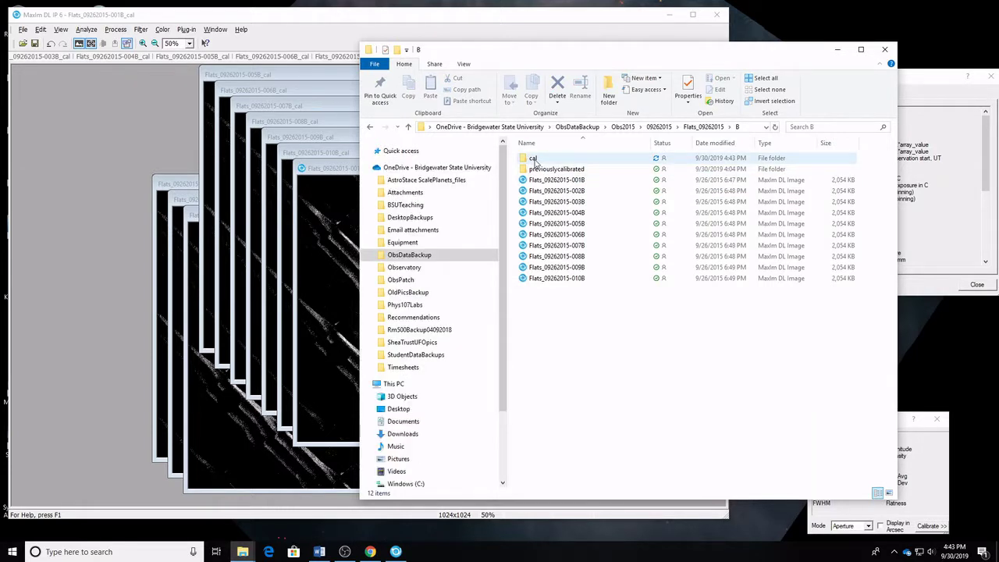
pyautogui.doubleClick(534, 159)
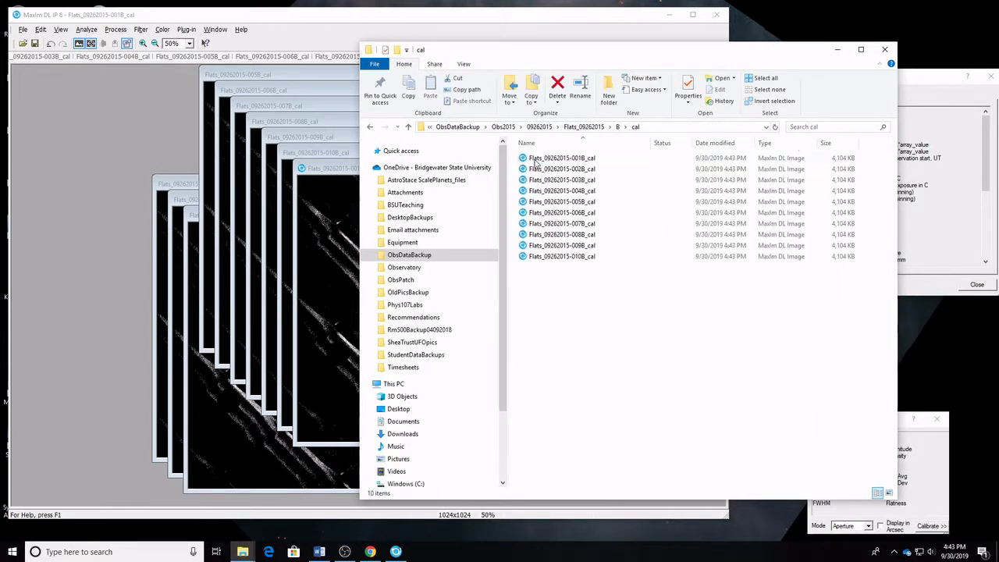
# Return to MaxIm DL and close all the calibrated B flats.
pyautogui.click(115, 212)
pyautogui.hotkey('alt', 'f')
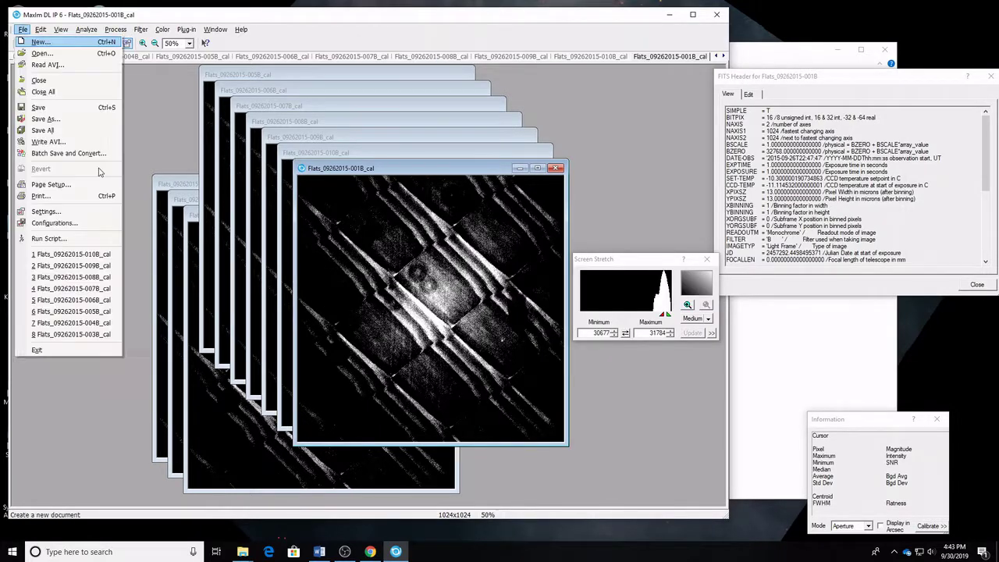
pyautogui.press('l')
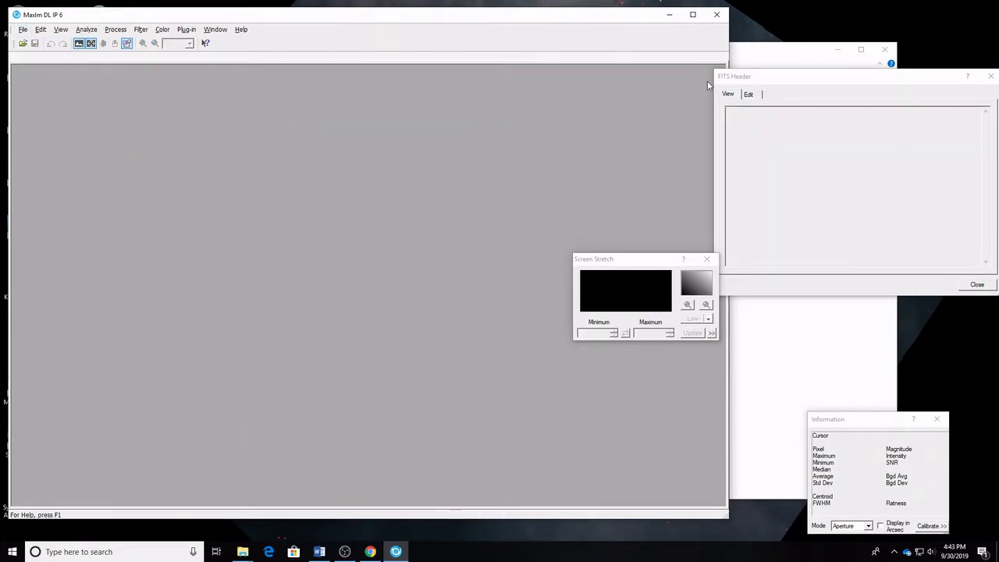
# Load all ten R flats, 008R to 022R, from the R folder of Flats_09262015 in File Explorer into MaxIm DL.
pyautogui.moveTo(764, 81); pyautogui.dragTo(576, 183)
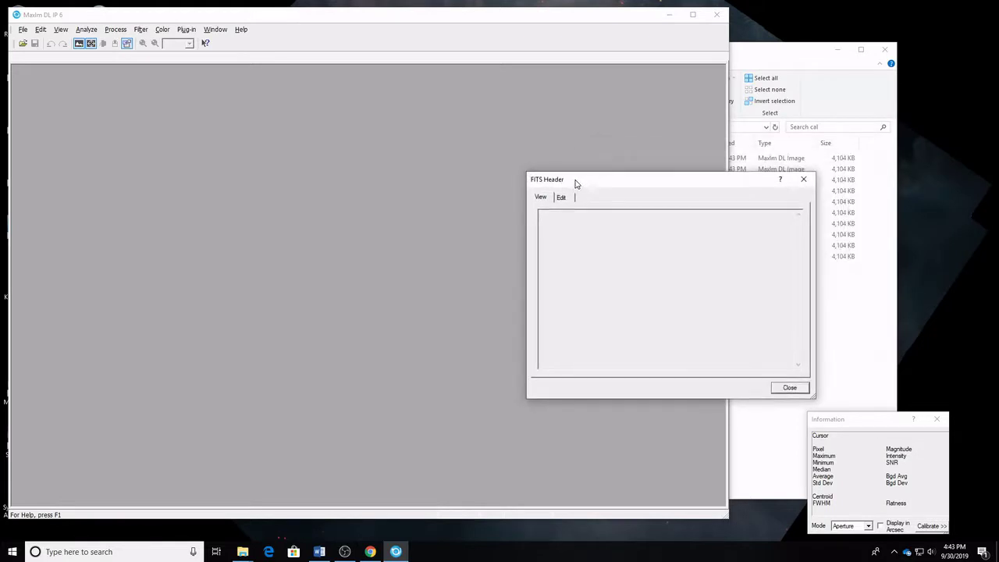
pyautogui.click(762, 59)
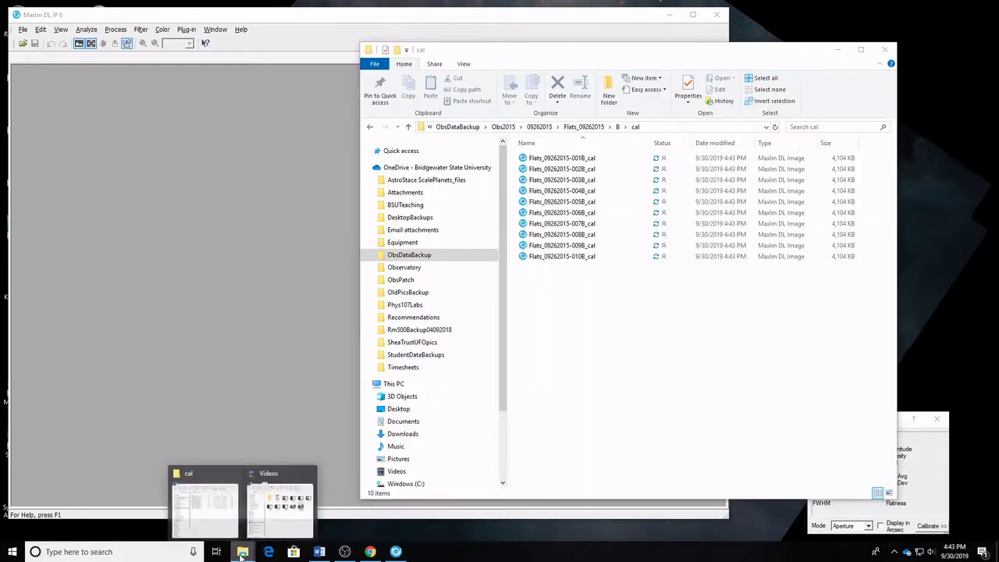
pyautogui.click(582, 127)
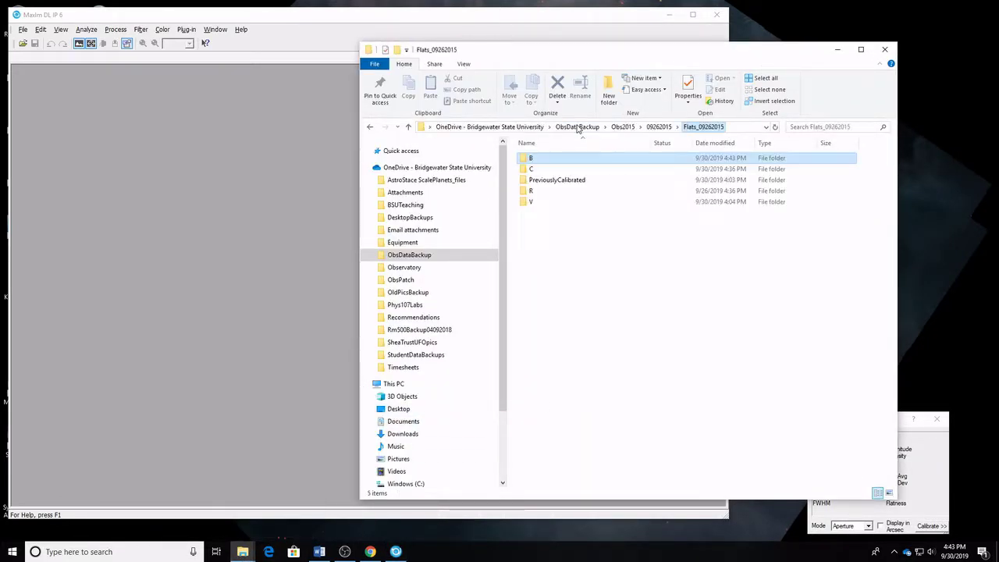
pyautogui.doubleClick(531, 195)
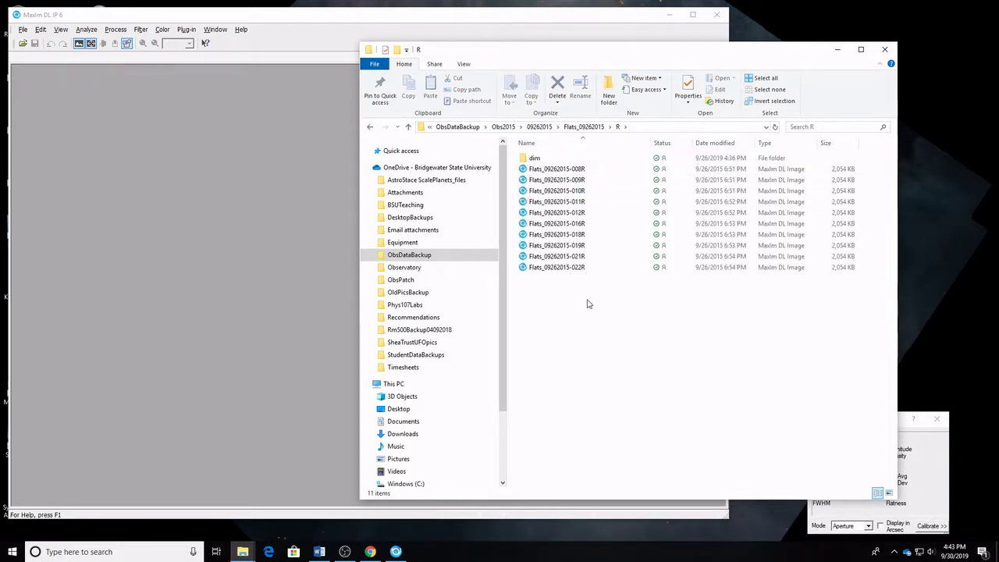
pyautogui.moveTo(576, 304); pyautogui.dragTo(538, 164)
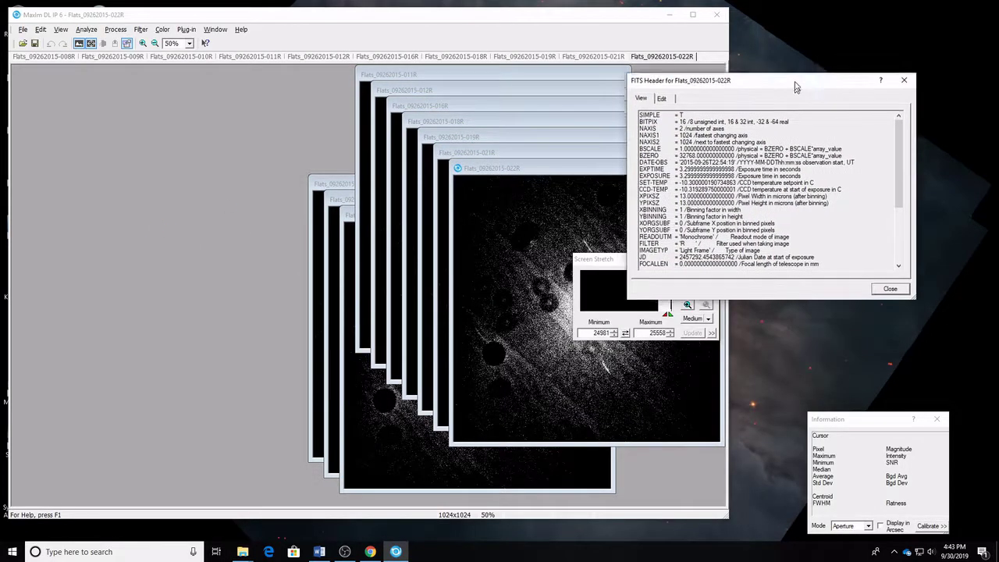
# Inspect flats 022R and 021R with the Range screen stretch, closing 022R after viewing it.
pyautogui.moveTo(601, 262); pyautogui.dragTo(189, 161)
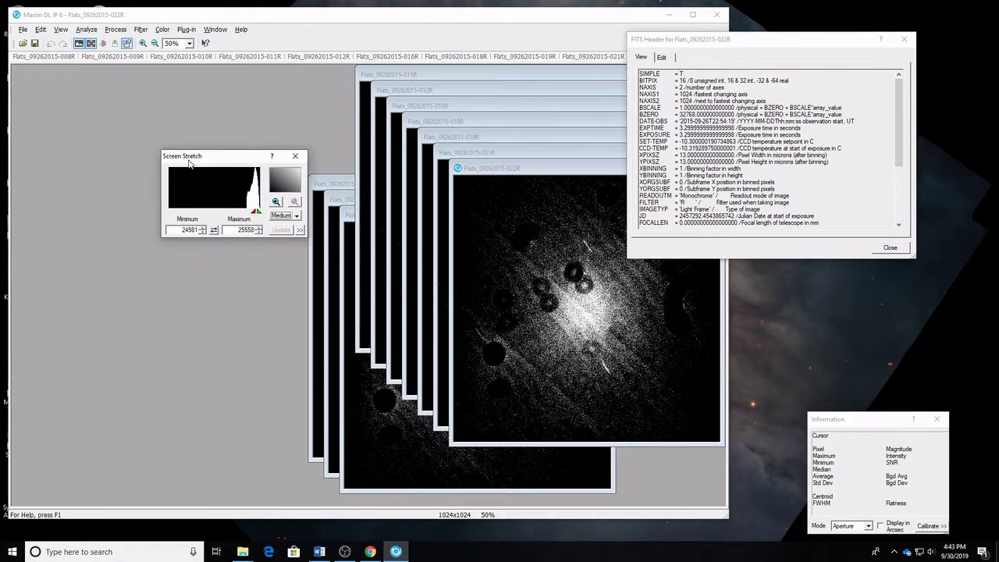
pyautogui.moveTo(584, 174); pyautogui.dragTo(472, 200)
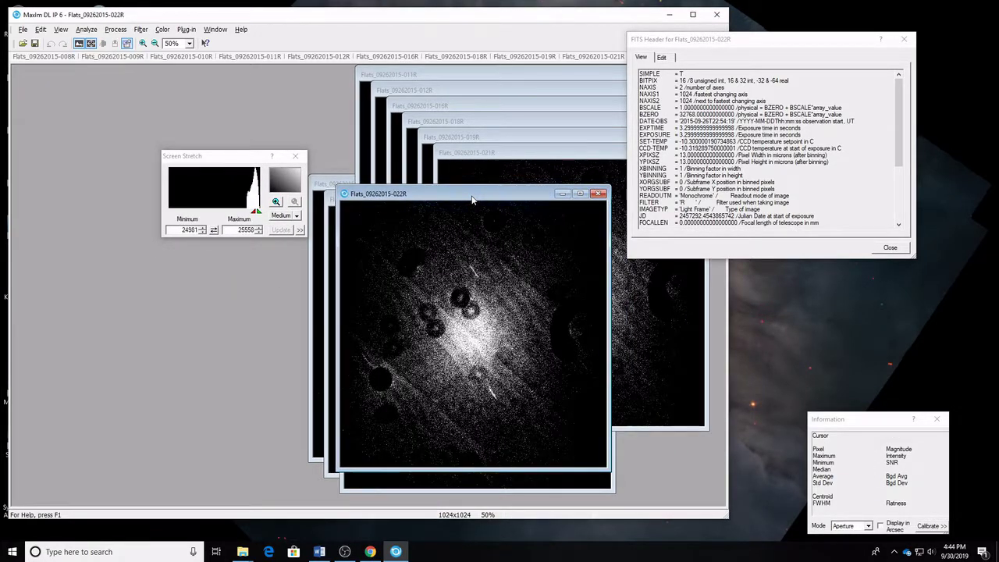
pyautogui.click(286, 220)
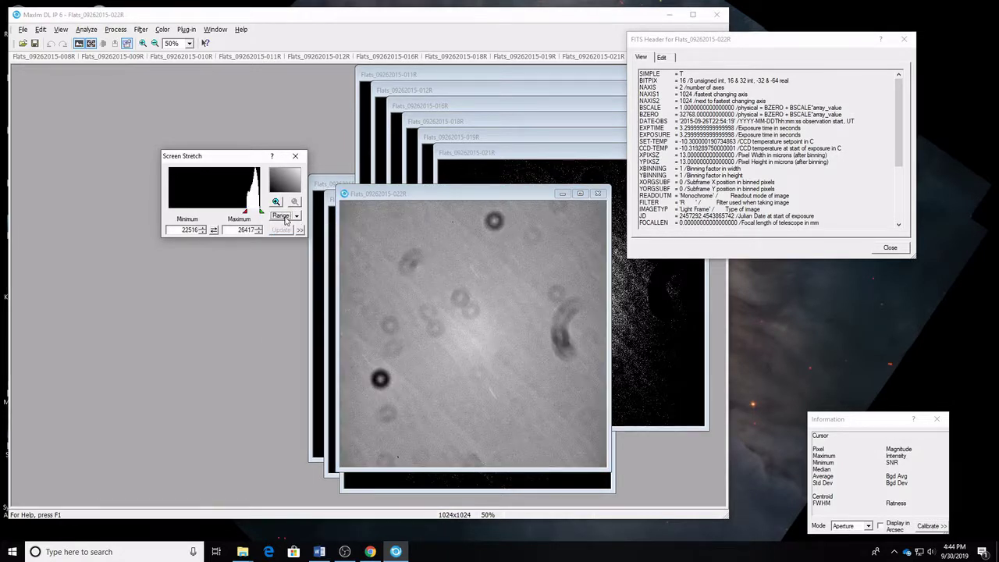
pyautogui.click(598, 194)
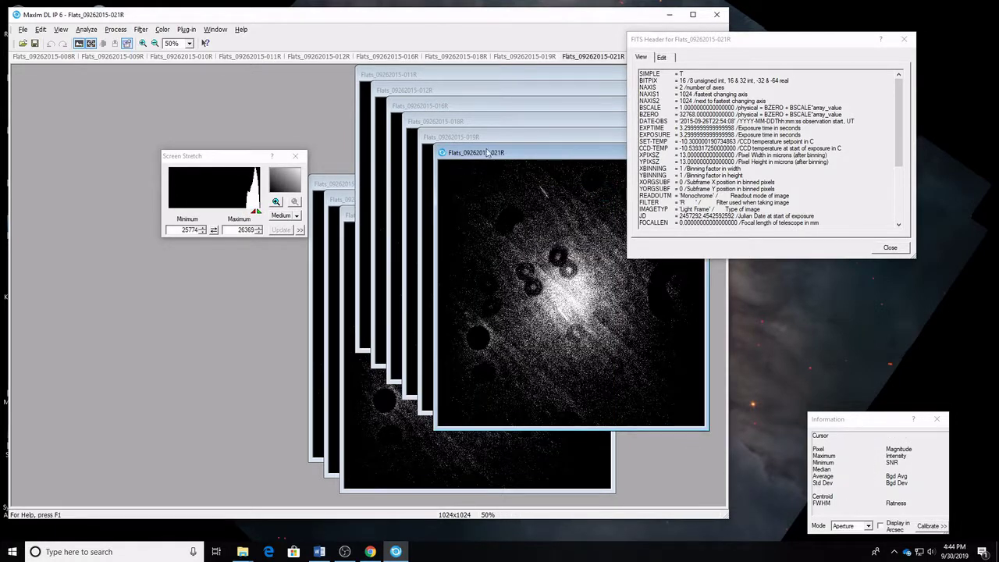
pyautogui.click(209, 160)
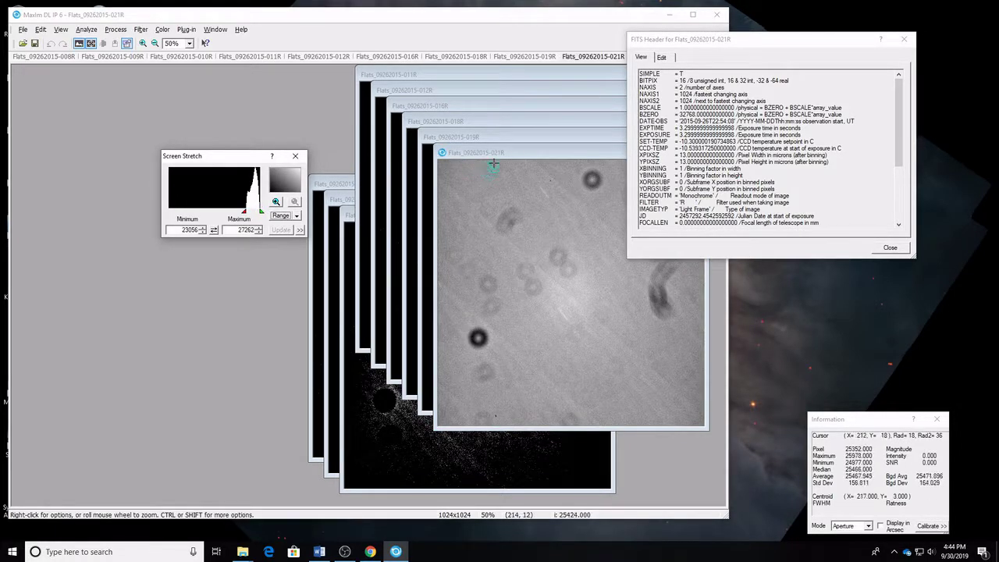
# Widen the main window and move the FITS Header and Screen Stretch windows clear of the stacked R flats.
pyautogui.moveTo(792, 43); pyautogui.dragTo(907, 308)
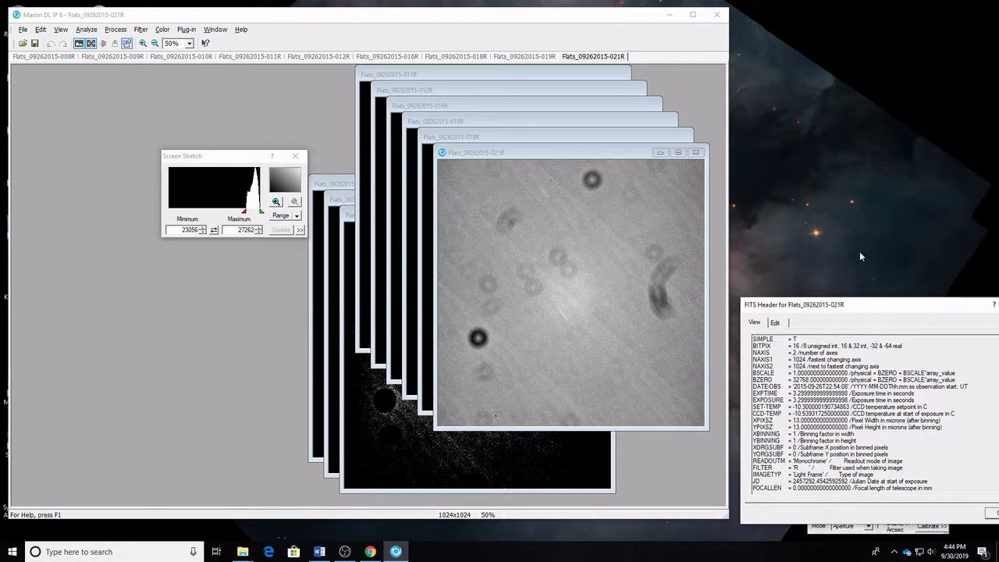
pyautogui.moveTo(728, 103); pyautogui.dragTo(927, 103)
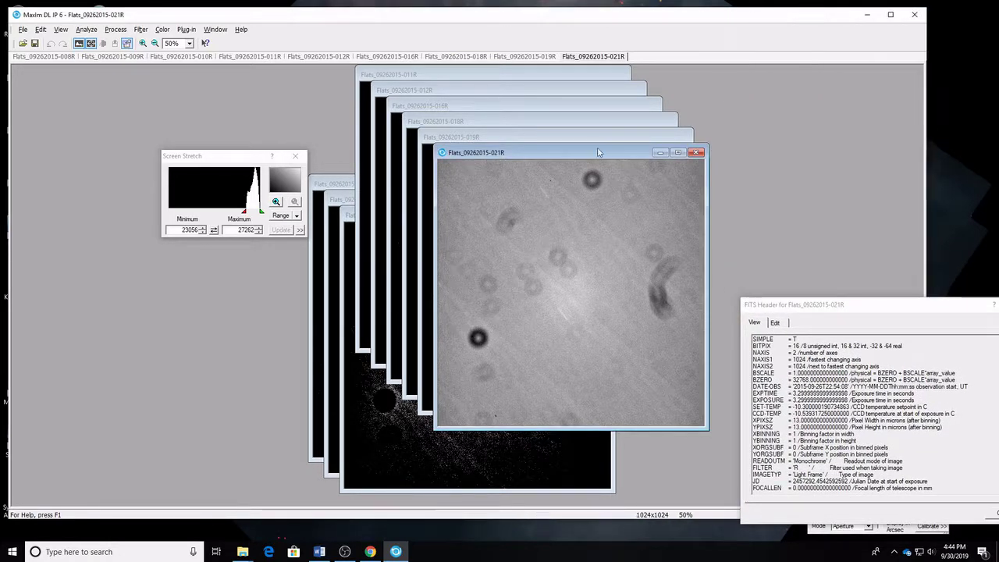
pyautogui.moveTo(227, 163); pyautogui.dragTo(777, 104)
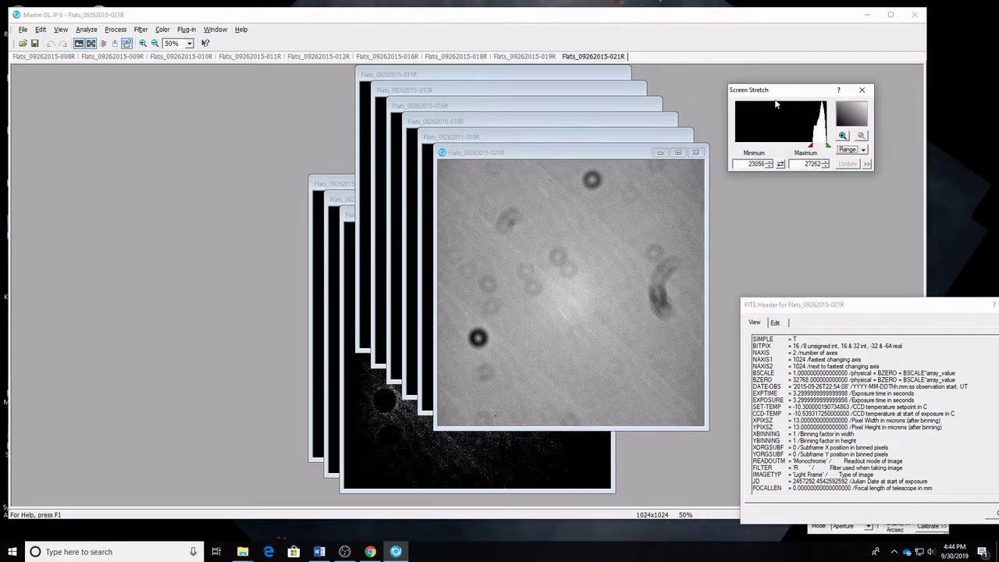
# Check the FITS header exposure of each remaining R flat from 021R back to 008R, closing each one after viewing it.
pyautogui.click(697, 153)
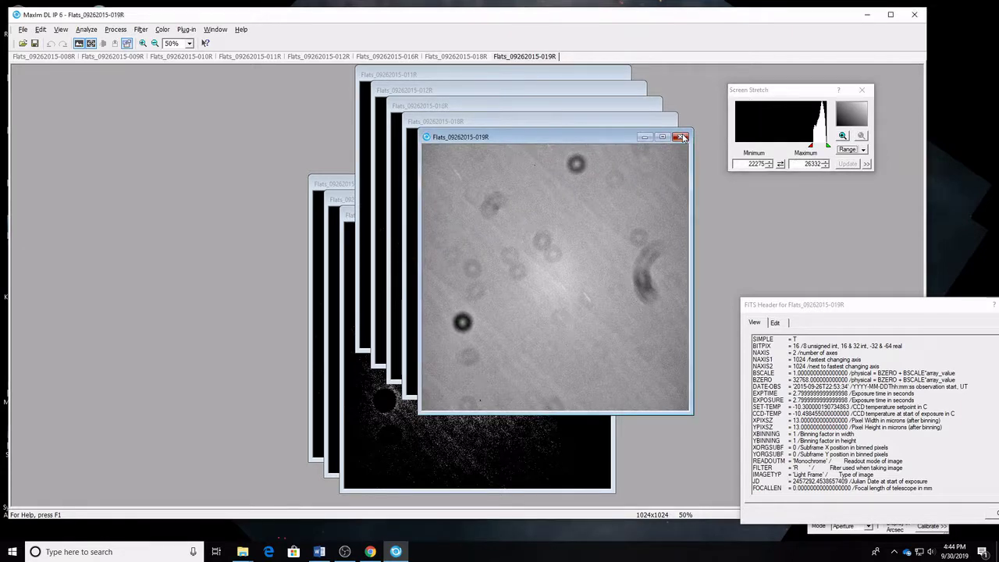
pyautogui.click(680, 136)
pyautogui.click(665, 122)
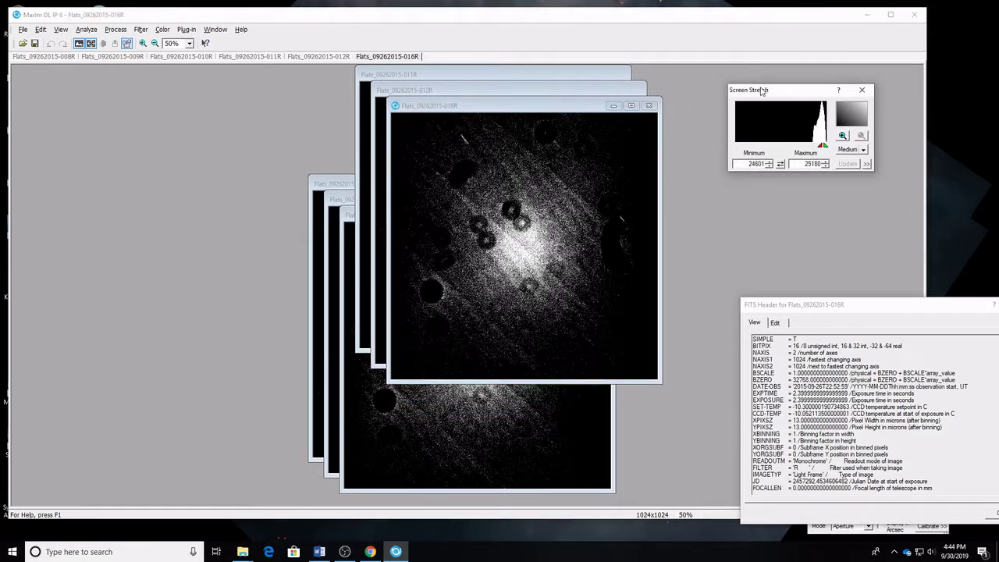
pyautogui.click(649, 106)
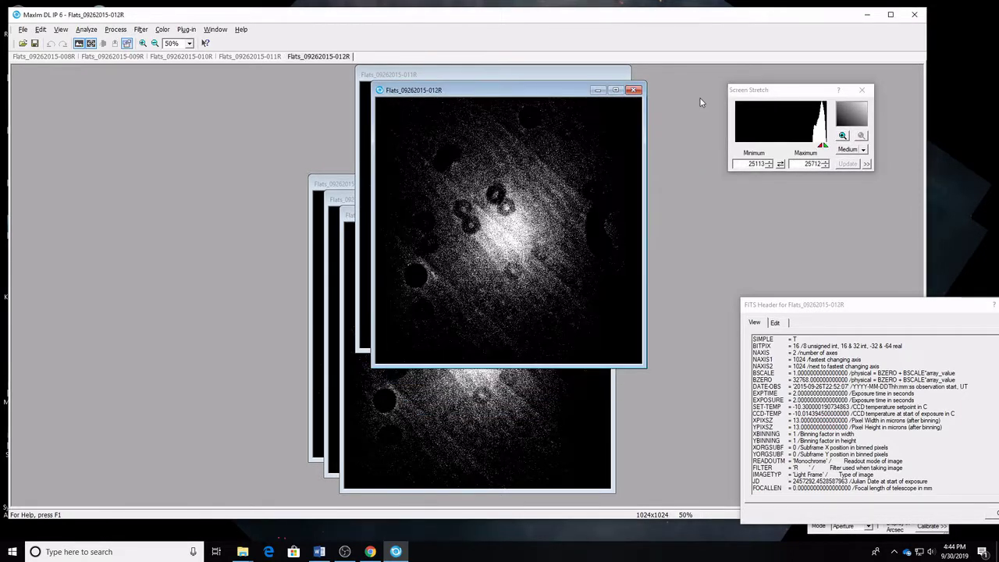
pyautogui.click(752, 93)
pyautogui.click(633, 90)
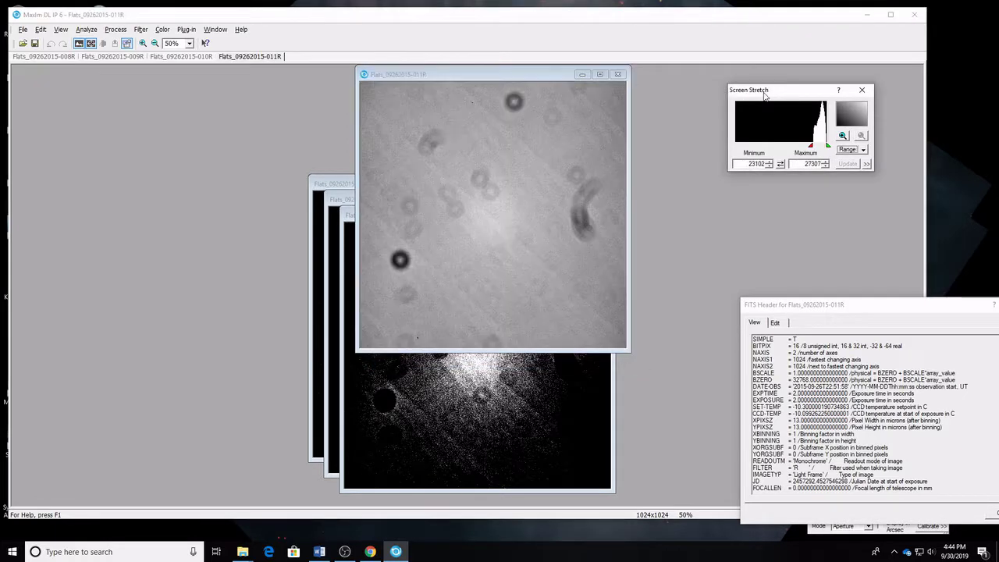
pyautogui.click(619, 75)
pyautogui.moveTo(753, 95); pyautogui.dragTo(656, 189)
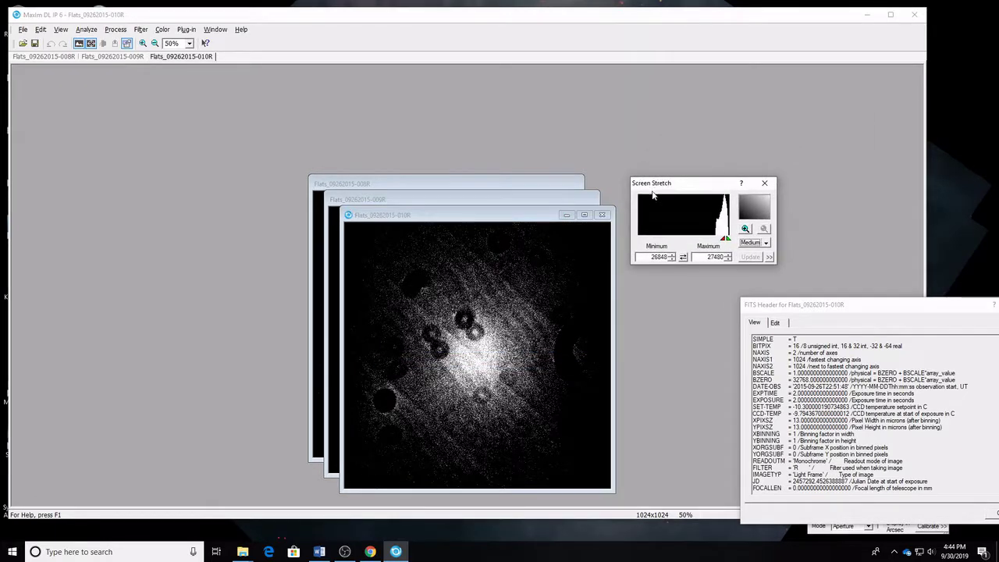
pyautogui.click(602, 215)
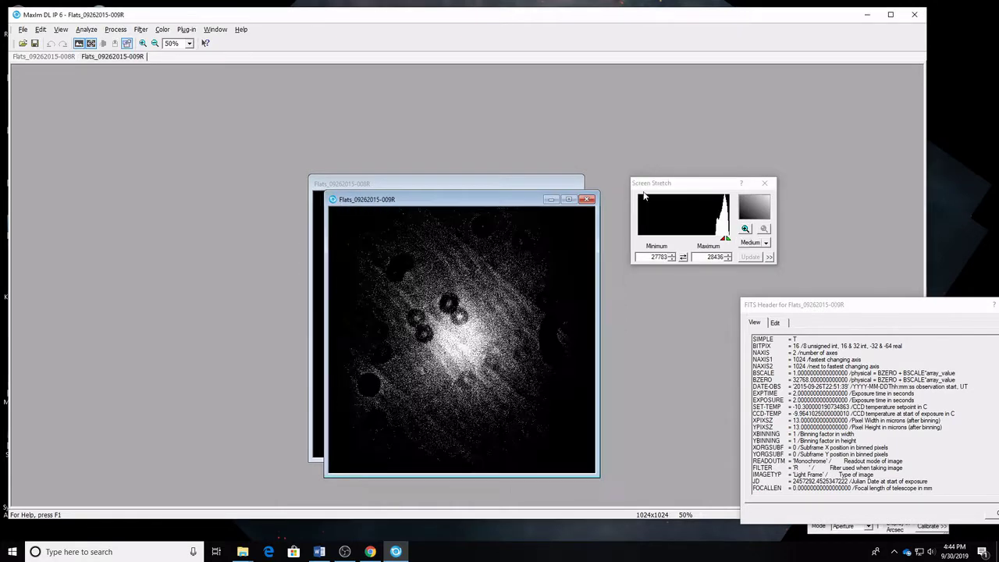
pyautogui.click(586, 199)
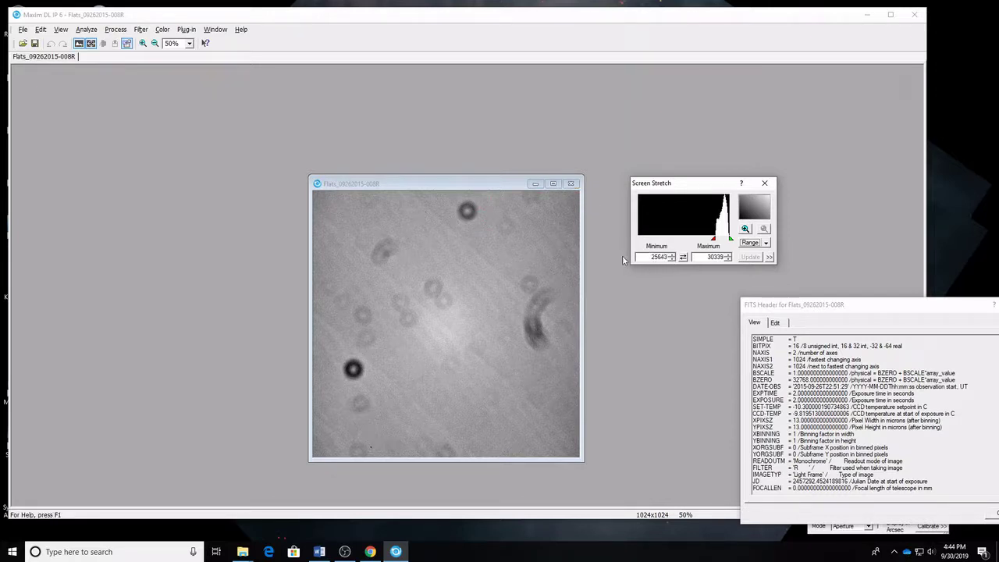
pyautogui.click(571, 183)
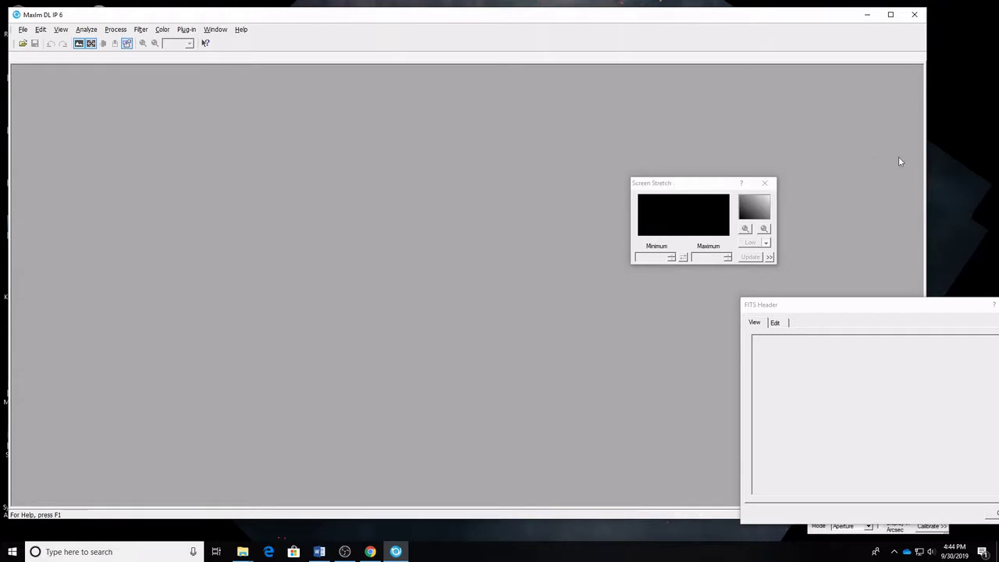
# Narrow the main window and reload all ten R flats from the R folder in File Explorer into MaxIm DL.
pyautogui.moveTo(925, 158); pyautogui.dragTo(719, 175)
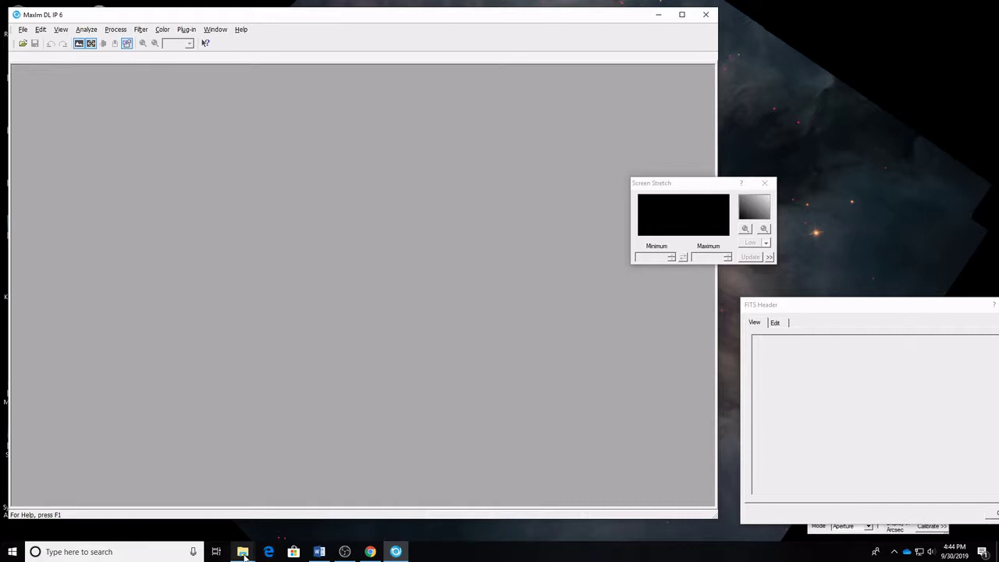
pyautogui.moveTo(244, 556)
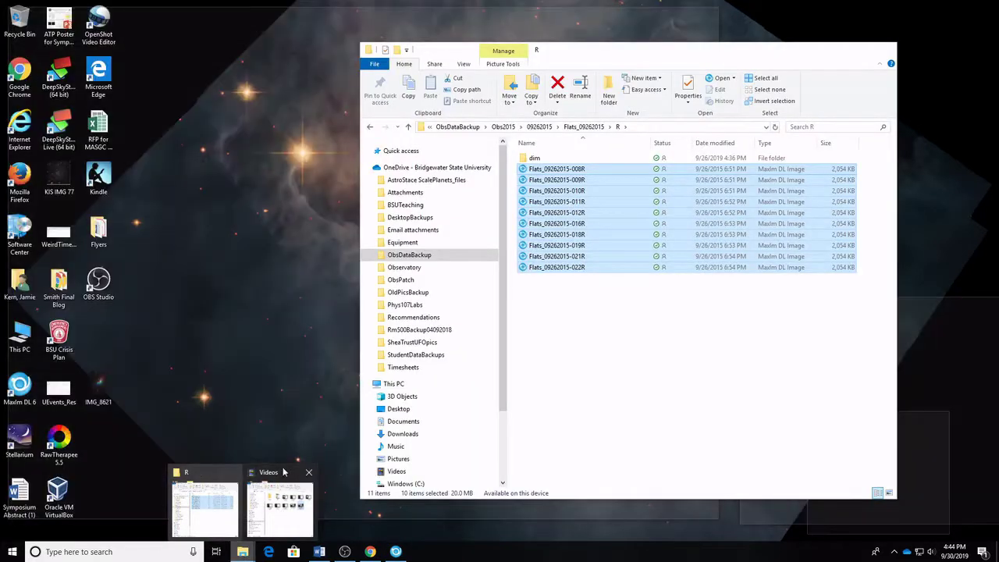
pyautogui.click(210, 513)
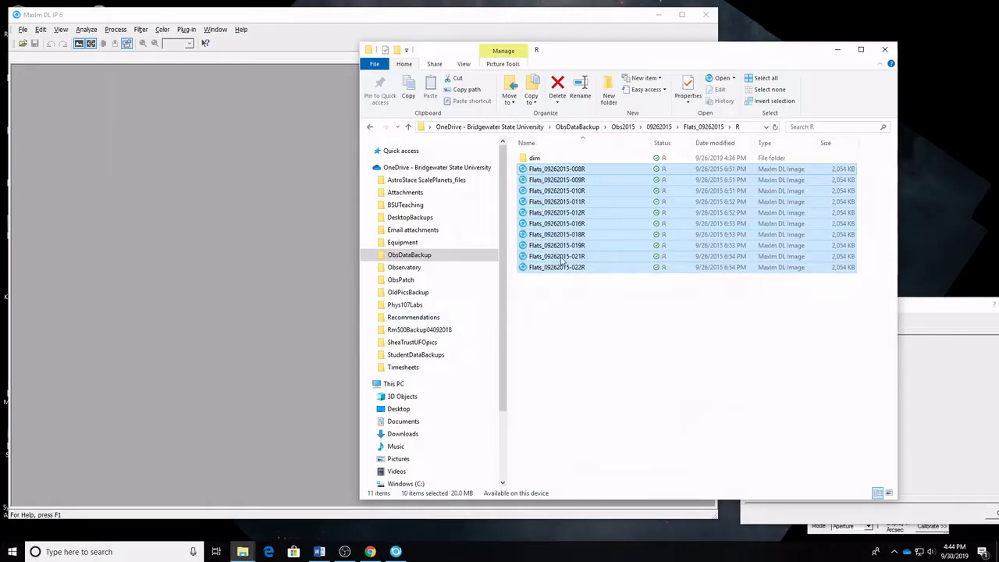
pyautogui.moveTo(562, 262); pyautogui.dragTo(234, 234)
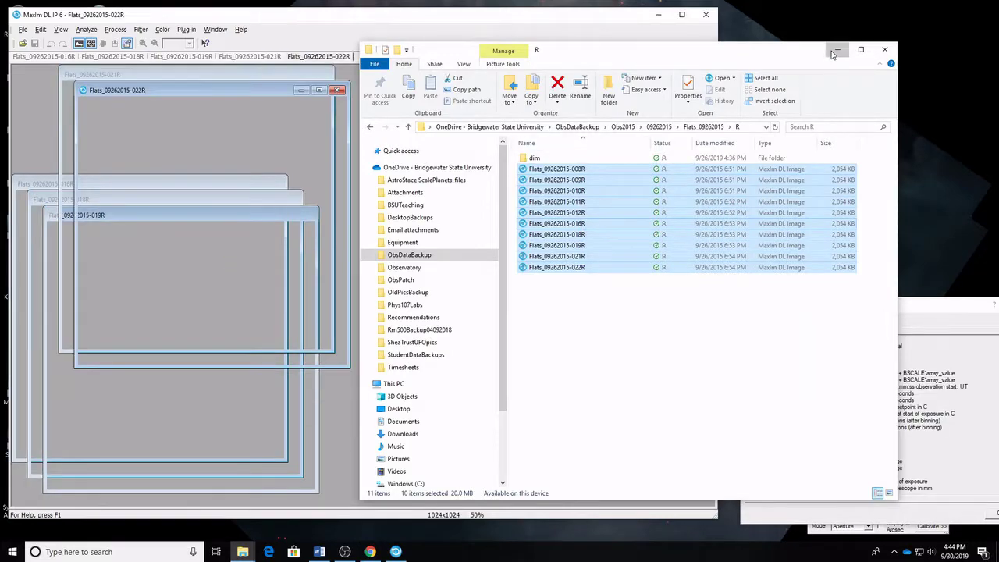
pyautogui.click(834, 50)
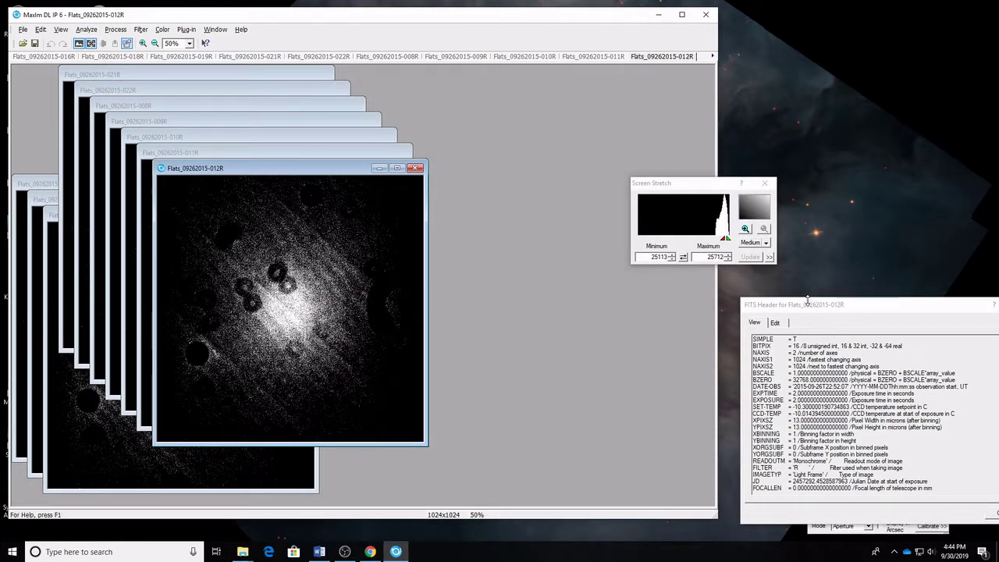
# Bring the FITS Header window beside the stacked flats and examine flat 012R's exposure time, temperature setpoint and CCD temperature.
pyautogui.moveTo(808, 299); pyautogui.dragTo(526, 86)
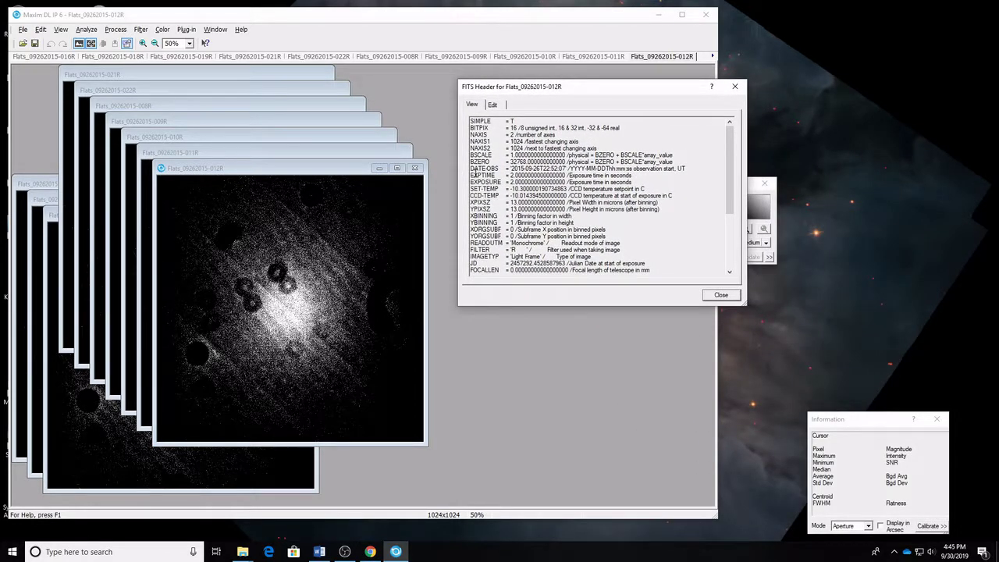
pyautogui.moveTo(473, 175); pyautogui.dragTo(540, 181)
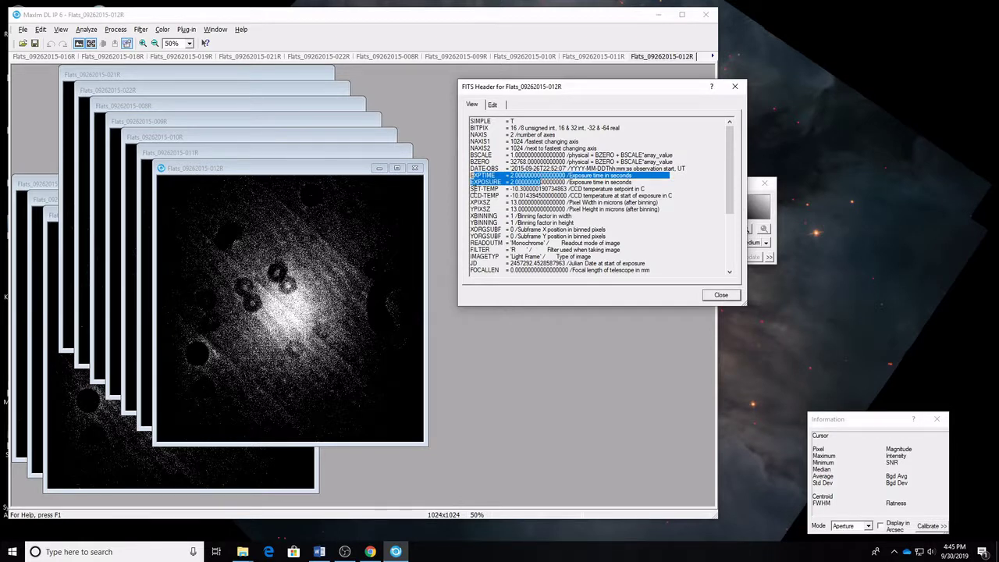
pyautogui.moveTo(477, 188); pyautogui.dragTo(531, 195)
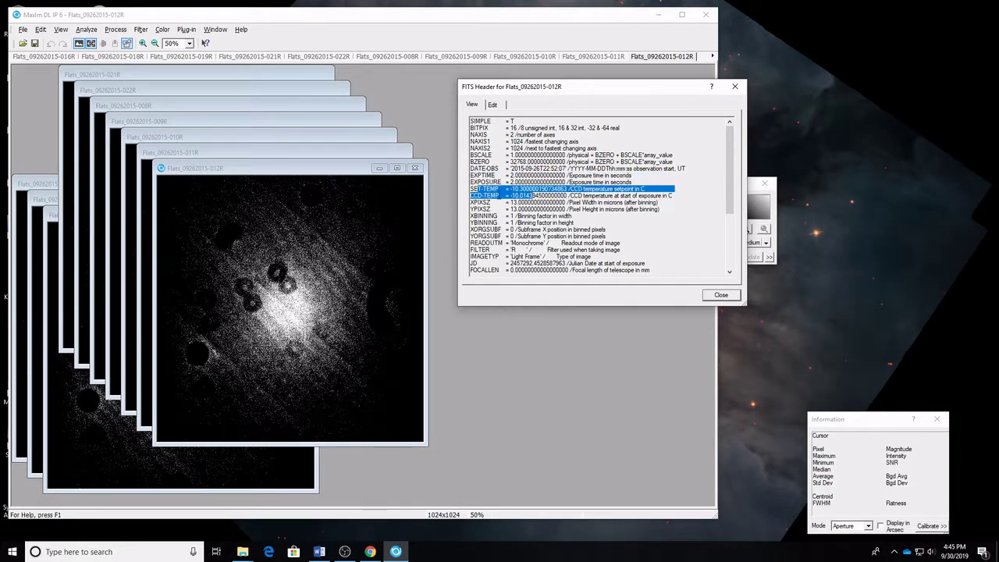
pyautogui.click(497, 190)
pyautogui.moveTo(520, 196); pyautogui.dragTo(531, 195)
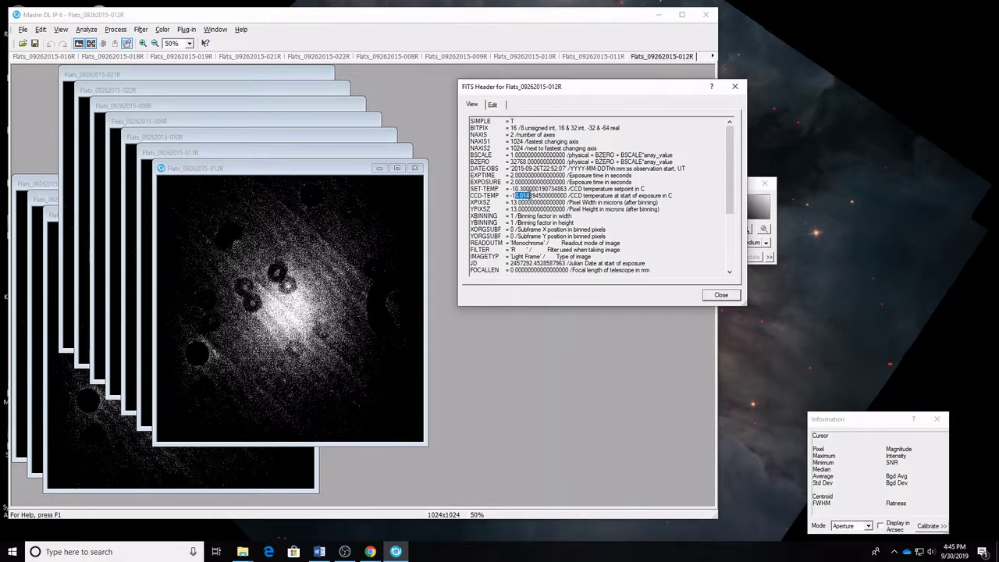
# Go through the other stacked R flats, including 010R, 021R, 019R and 016R, comparing their exposure times in the FITS header.
pyautogui.click(280, 149)
pyautogui.click(273, 138)
pyautogui.click(266, 122)
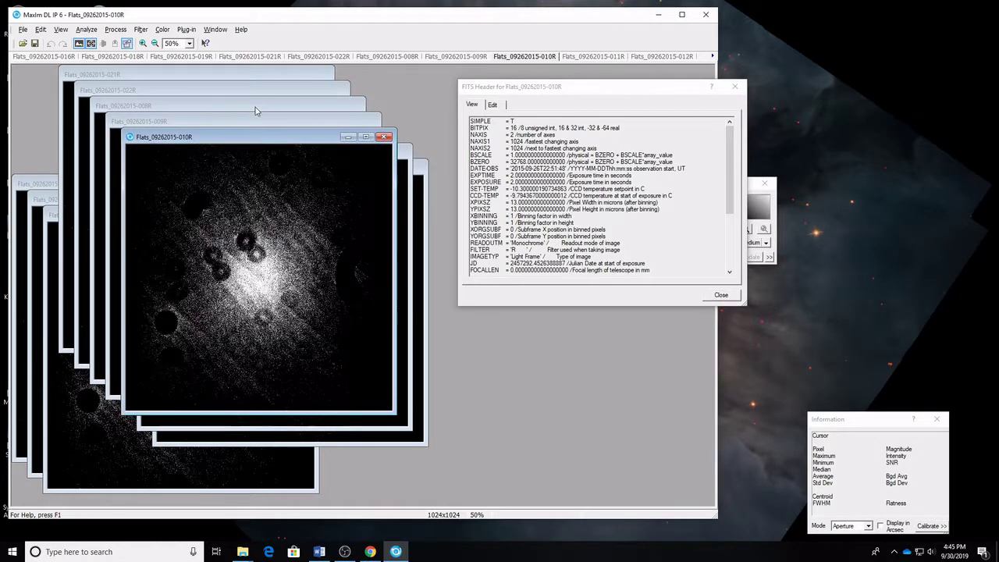
pyautogui.click(254, 107)
pyautogui.click(246, 93)
pyautogui.click(218, 79)
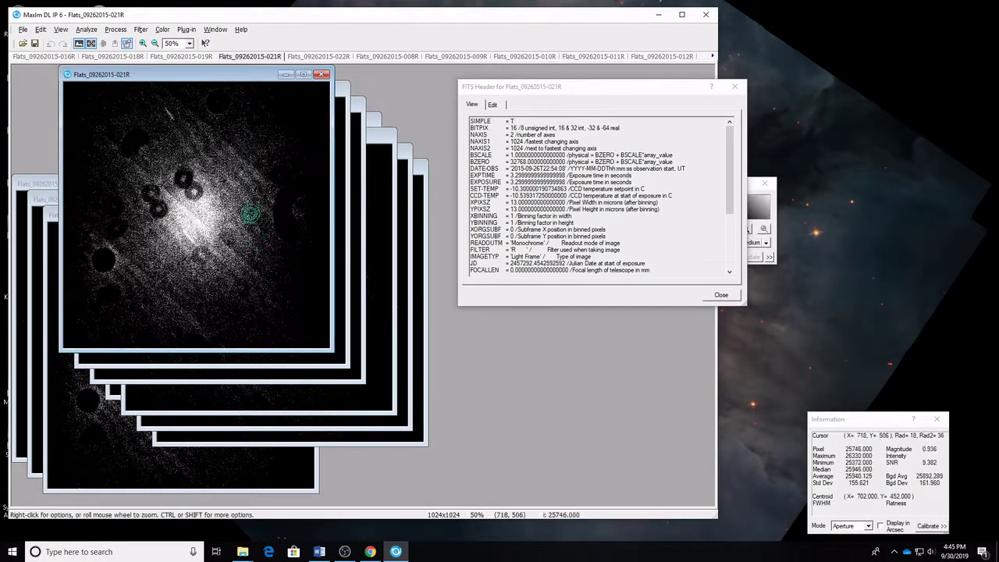
pyautogui.click(198, 480)
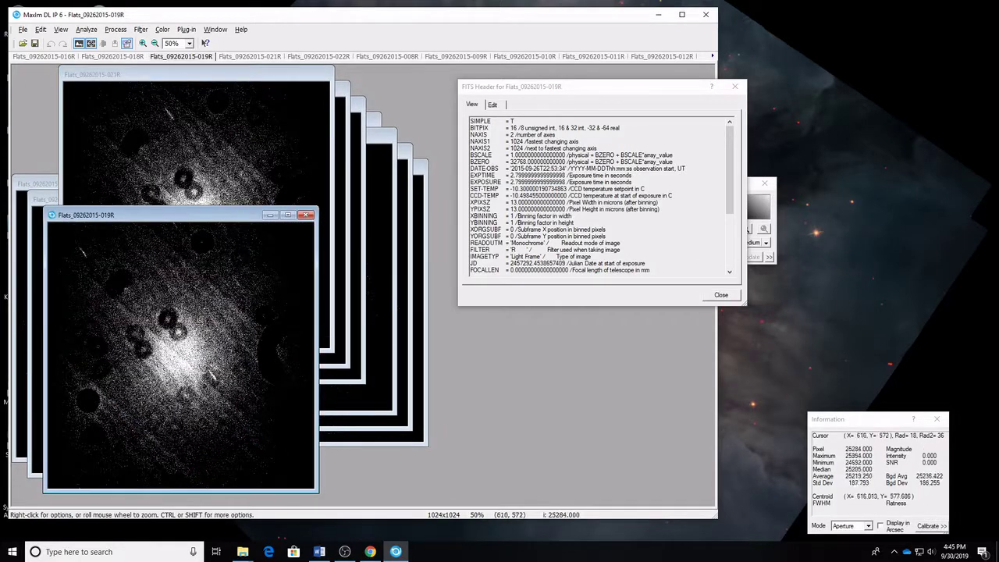
pyautogui.click(35, 188)
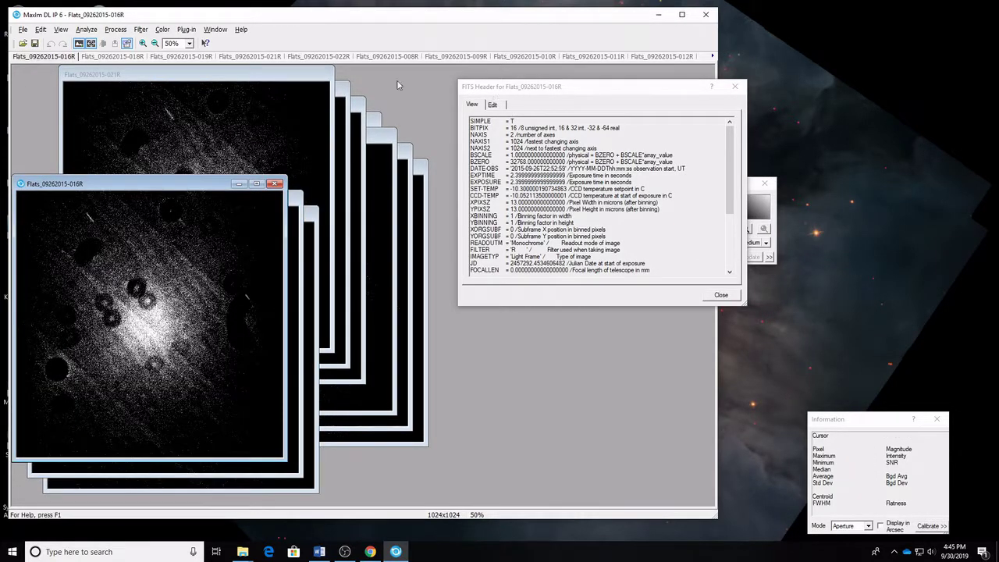
# Set flat 021R apart from the stack, move the FITS Header and Screen Stretch windows clear of it, and check its exposure time.
pyautogui.moveTo(524, 88); pyautogui.dragTo(699, 311)
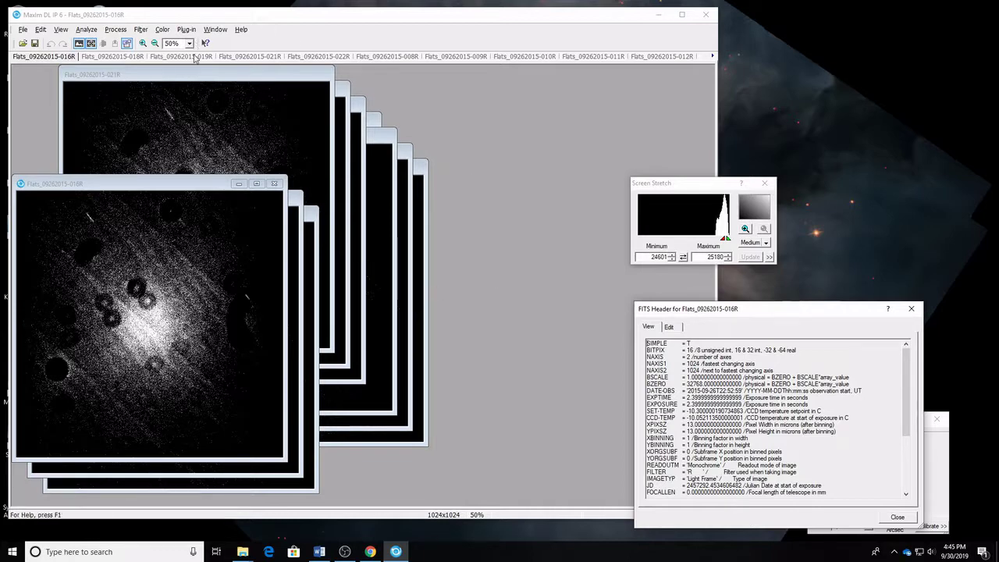
pyautogui.moveTo(196, 77); pyautogui.dragTo(559, 85)
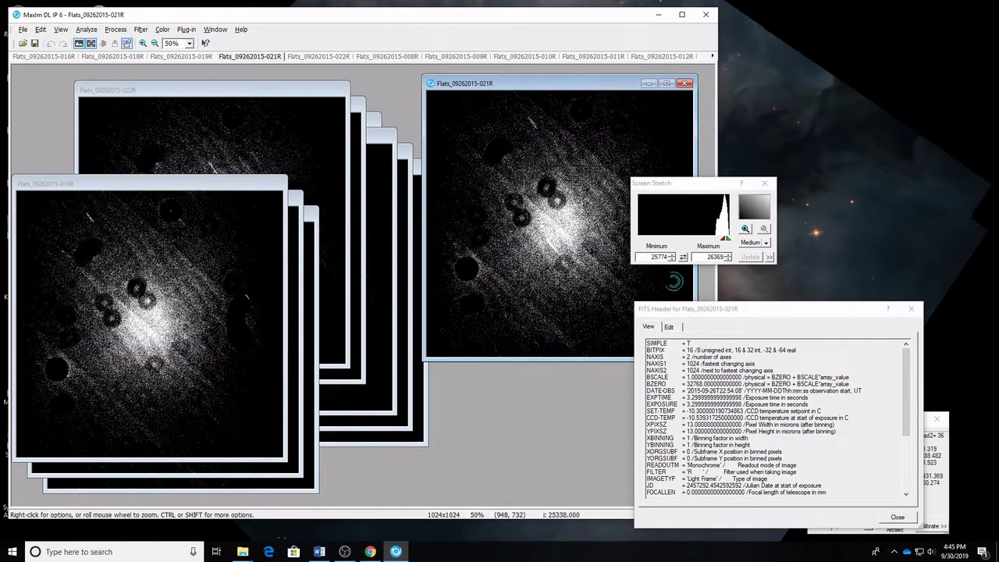
pyautogui.moveTo(658, 399); pyautogui.dragTo(708, 404)
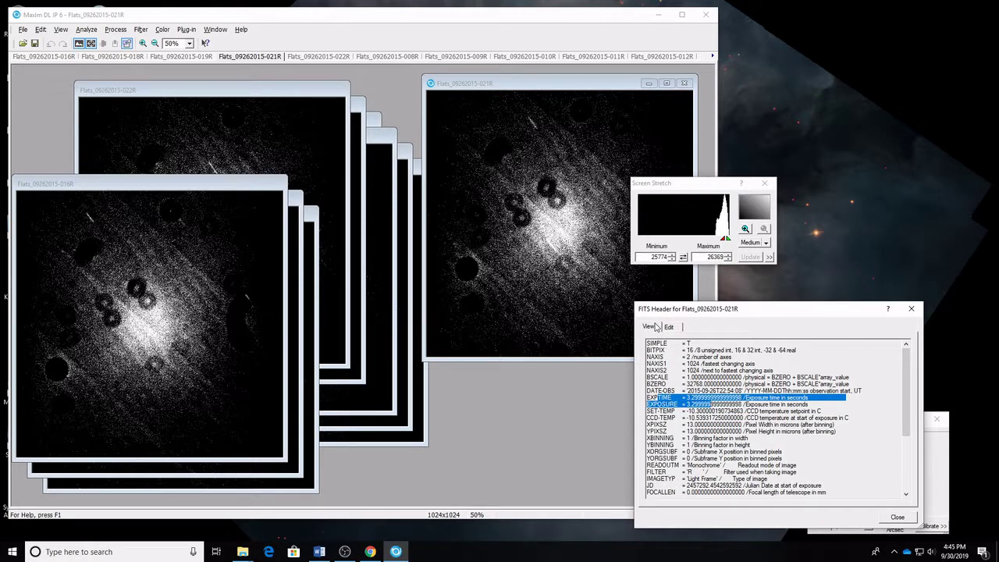
pyautogui.click(680, 187)
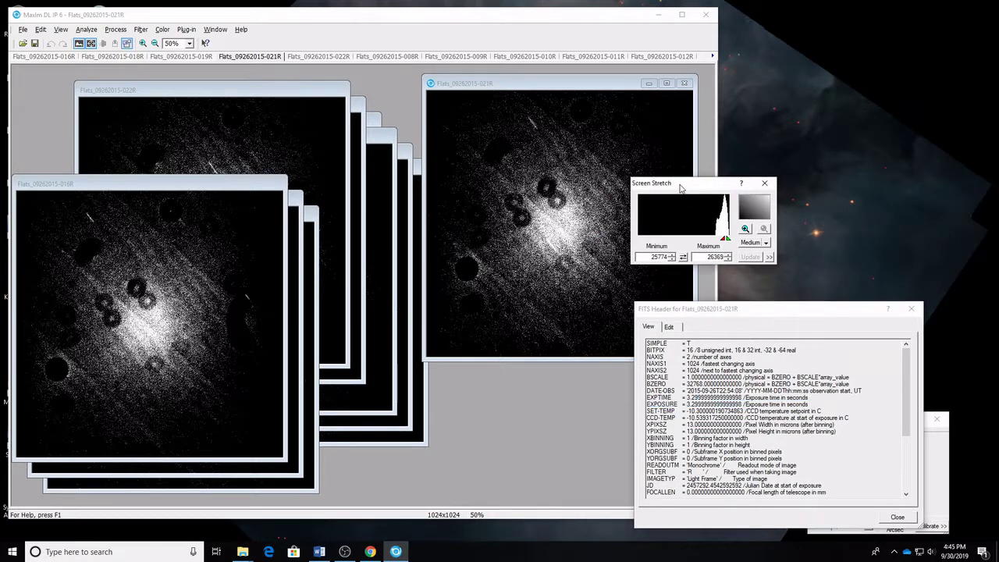
pyautogui.moveTo(681, 187); pyautogui.dragTo(777, 84)
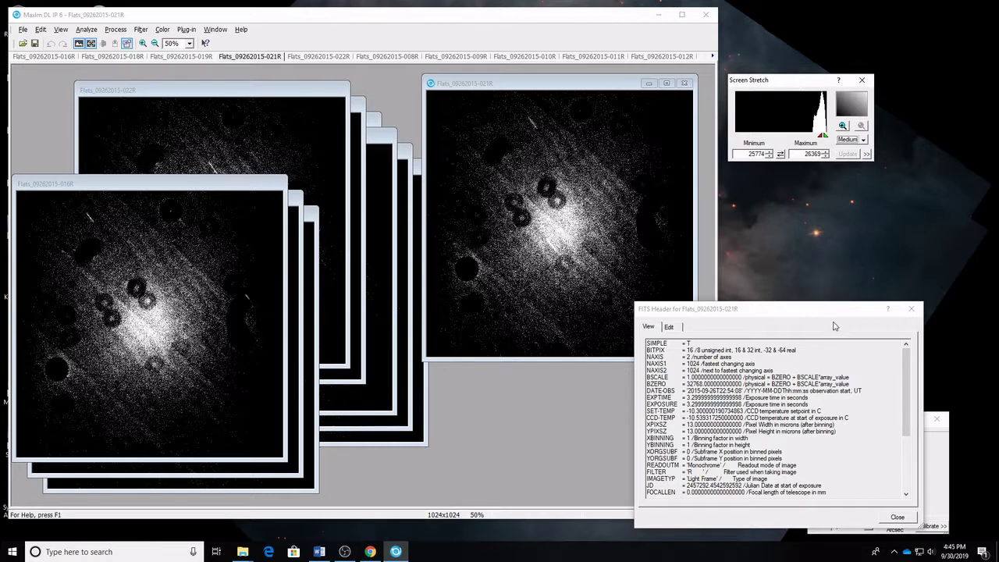
pyautogui.moveTo(766, 311); pyautogui.dragTo(823, 207)
pyautogui.click(795, 300)
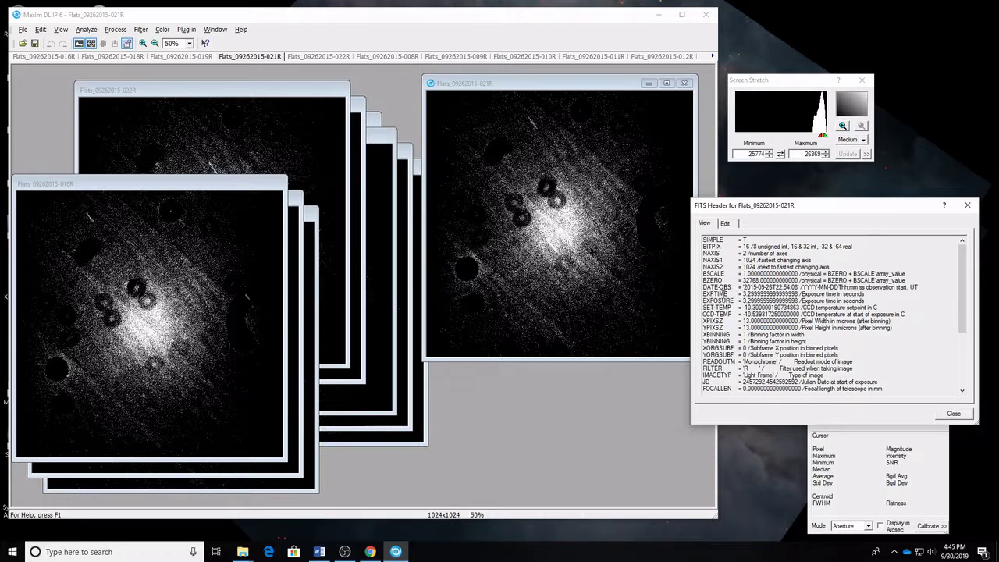
pyautogui.moveTo(716, 294); pyautogui.dragTo(751, 302)
pyautogui.click(756, 301)
# Sort the flats by exposure time, placing 016R by itself below 021R and stacking 018R and 019R together in another group.
pyautogui.click(115, 189)
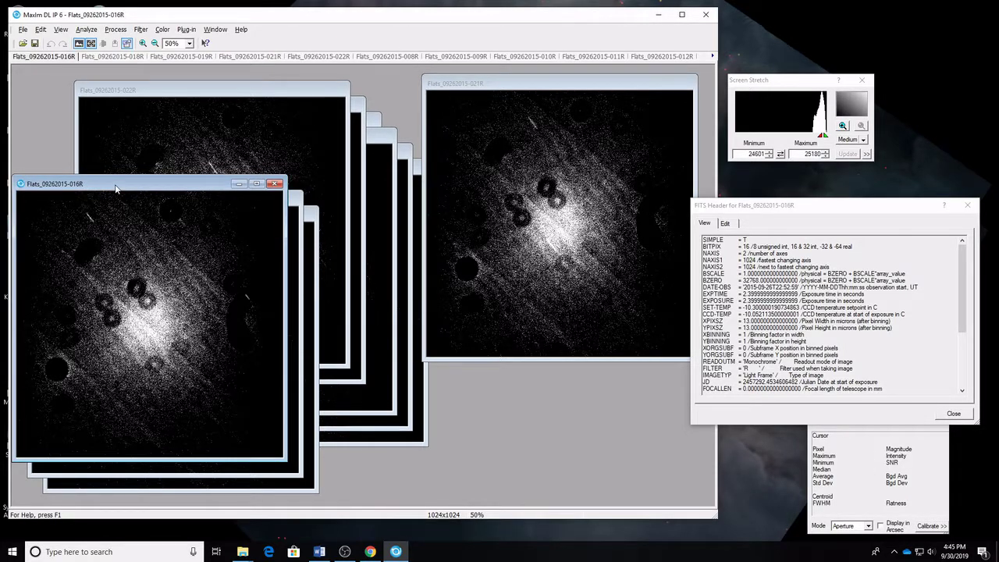
pyautogui.moveTo(113, 187); pyautogui.dragTo(527, 393)
pyautogui.click(164, 202)
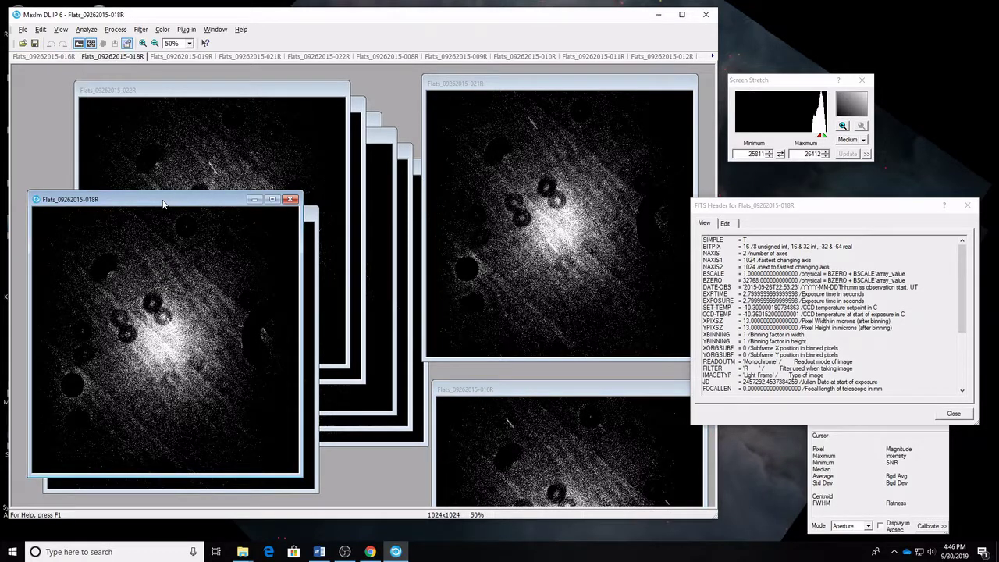
pyautogui.moveTo(164, 202); pyautogui.dragTo(178, 404)
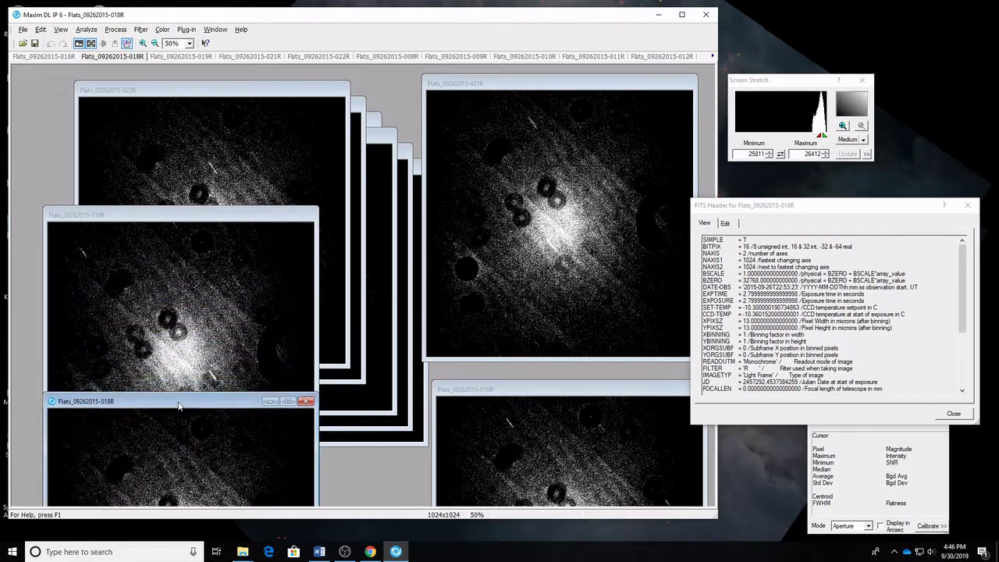
pyautogui.click(163, 219)
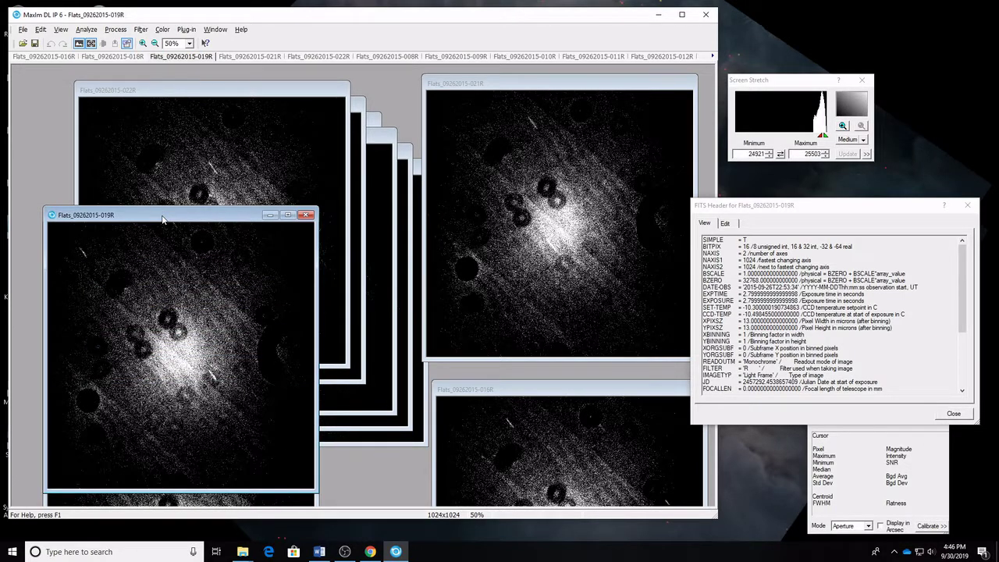
pyautogui.moveTo(165, 223); pyautogui.dragTo(188, 414)
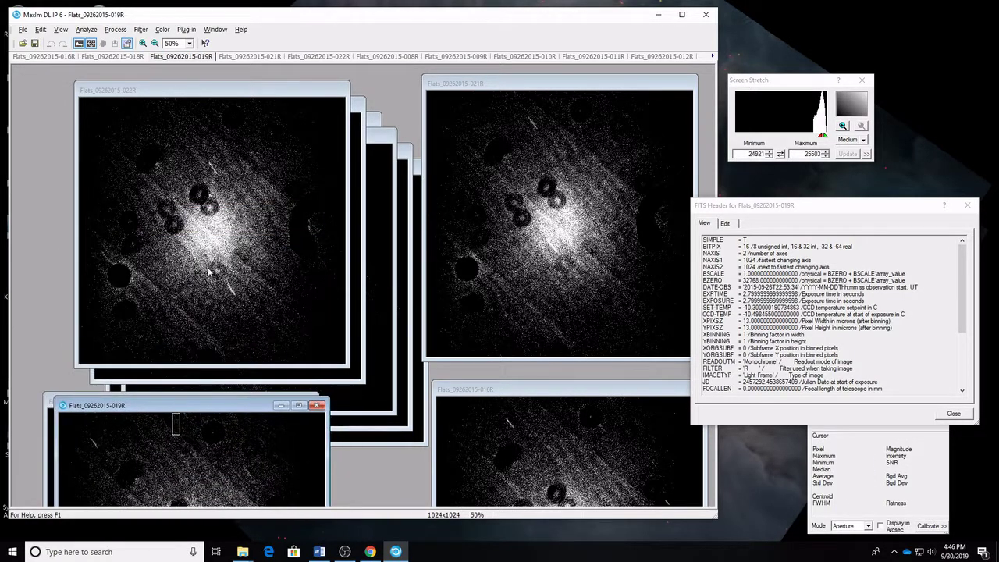
# Compare the exposure times of flats 022R and 021R and place 022R on top of 021R as one group.
pyautogui.click(209, 91)
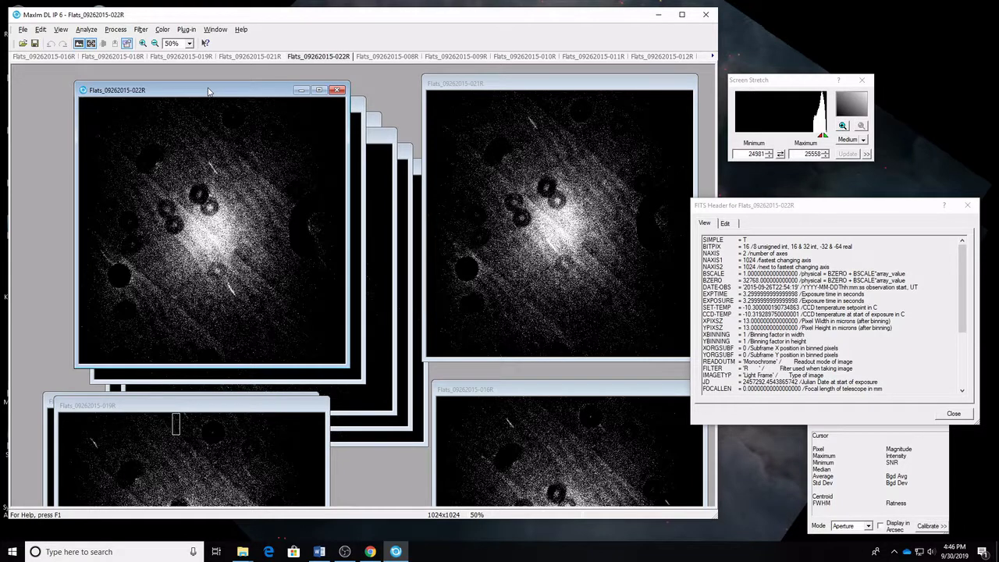
pyautogui.click(499, 86)
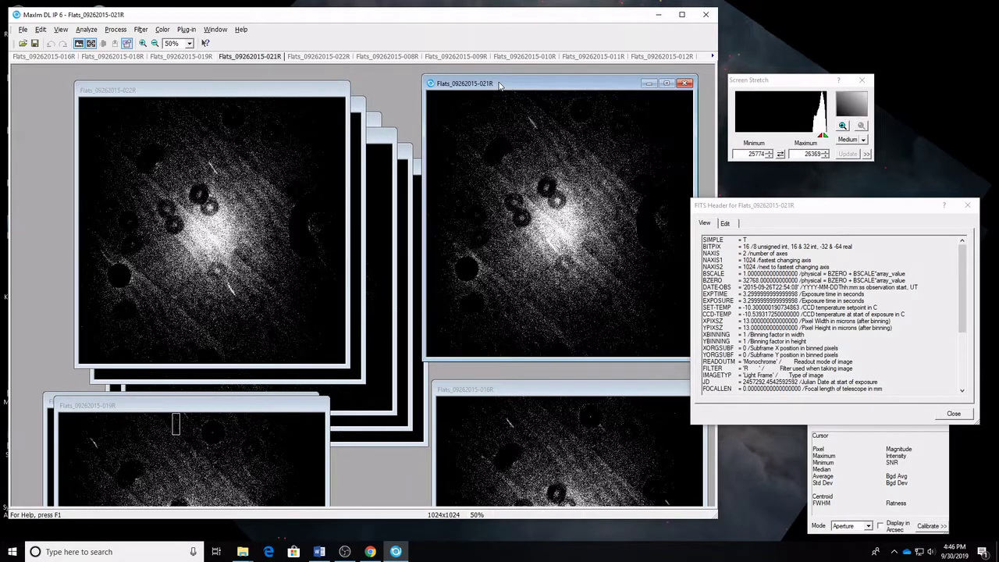
pyautogui.moveTo(208, 93); pyautogui.dragTo(558, 80)
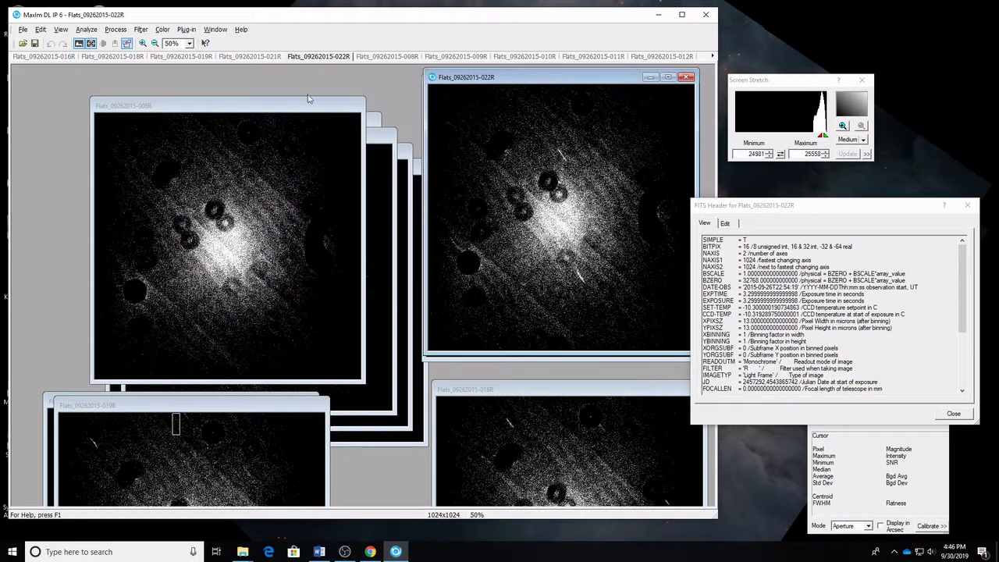
# Check the exposure times of flats 008R, 010R, 009R, 011R and 012R in turn and stack them together as a separate group.
pyautogui.click(237, 115)
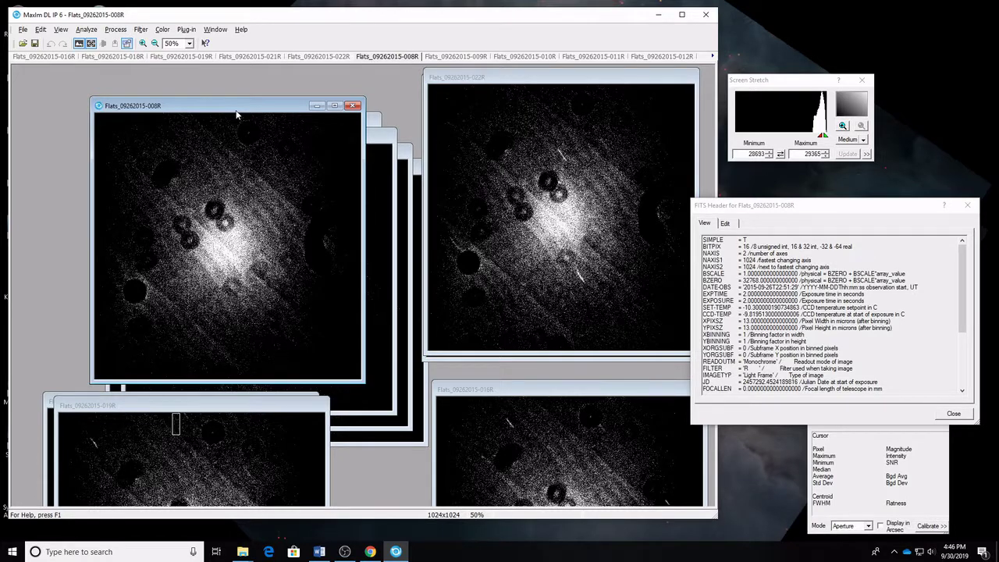
pyautogui.moveTo(238, 107); pyautogui.dragTo(134, 98)
pyautogui.click(289, 145)
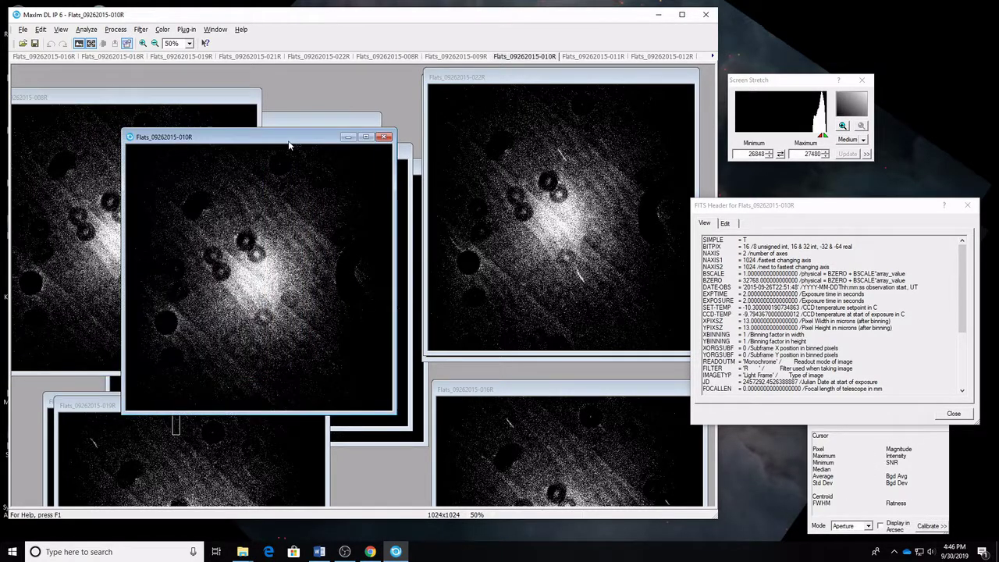
pyautogui.moveTo(289, 145); pyautogui.dragTo(160, 109)
pyautogui.click(288, 133)
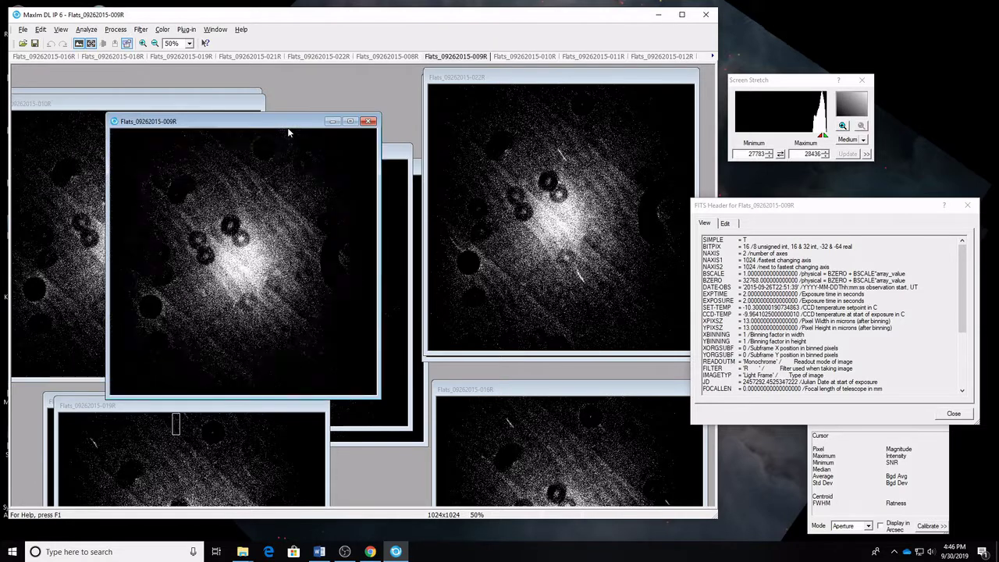
pyautogui.moveTo(286, 125); pyautogui.dragTo(187, 118)
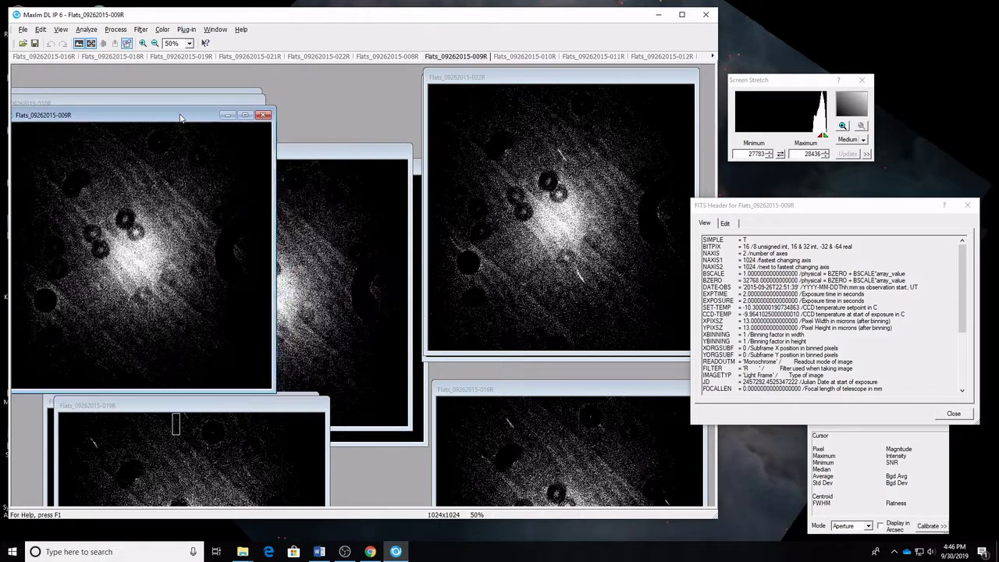
pyautogui.click(290, 152)
pyautogui.moveTo(290, 152); pyautogui.dragTo(161, 98)
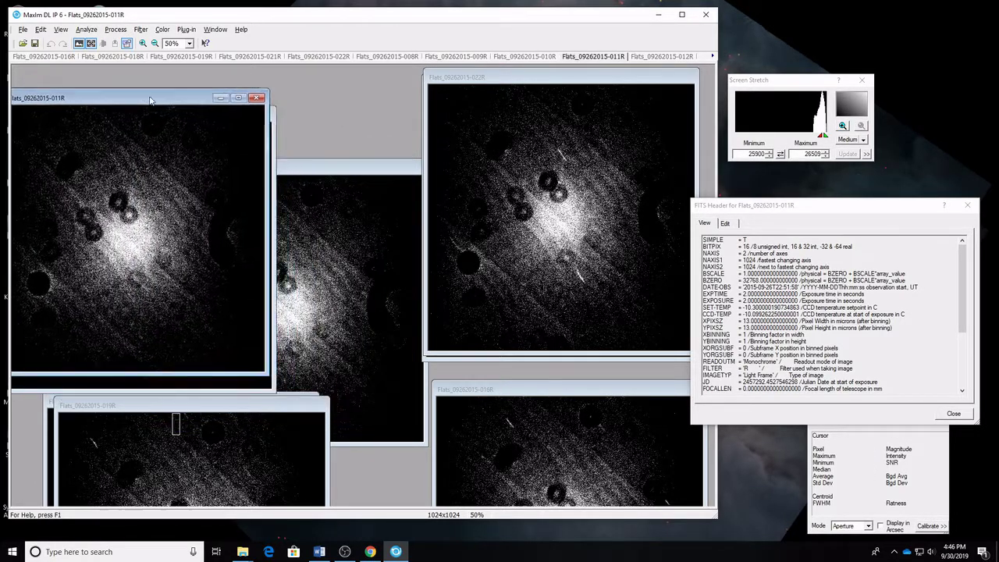
pyautogui.click(309, 170)
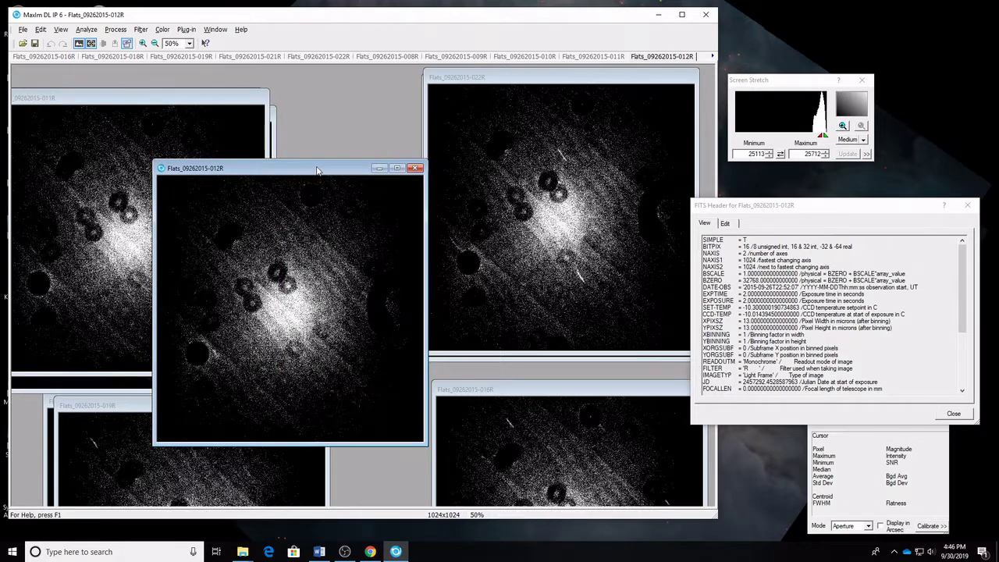
pyautogui.moveTo(308, 170); pyautogui.dragTo(179, 83)
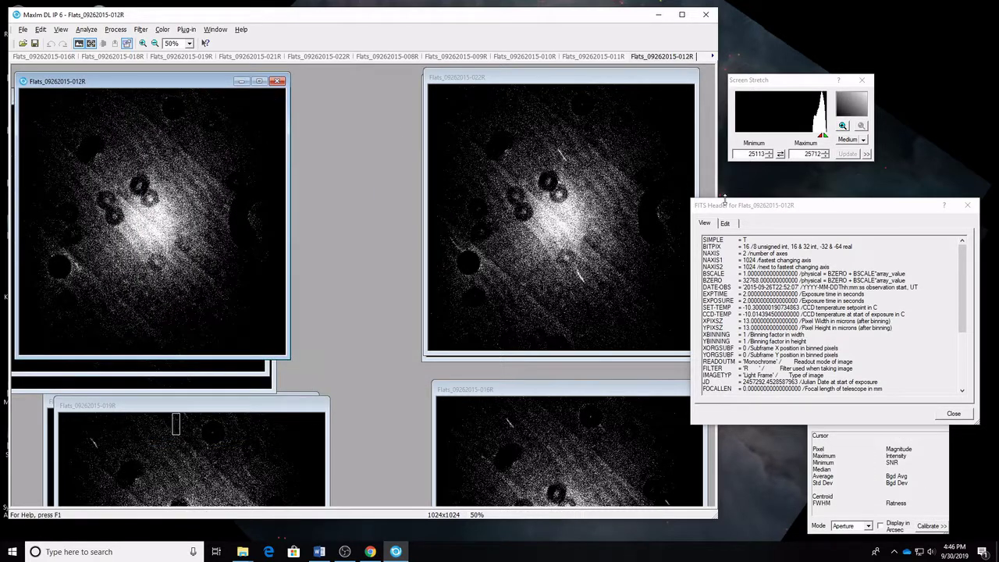
# Compare the FITS header exposure times across the four groups, viewing flats 012R, 022R, 019R, 016R and 021R.
pyautogui.moveTo(746, 209); pyautogui.dragTo(737, 185)
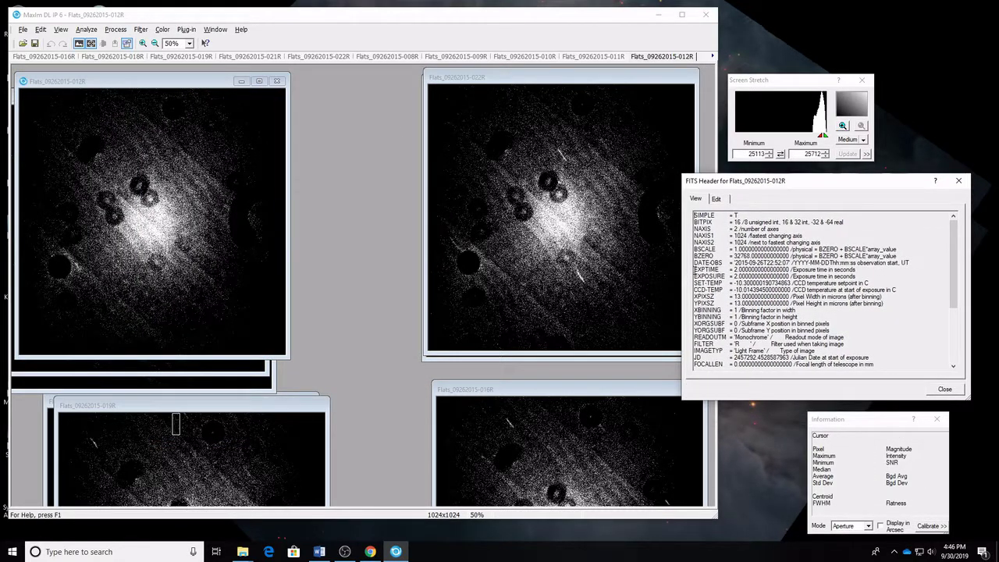
pyautogui.moveTo(694, 269); pyautogui.dragTo(874, 276)
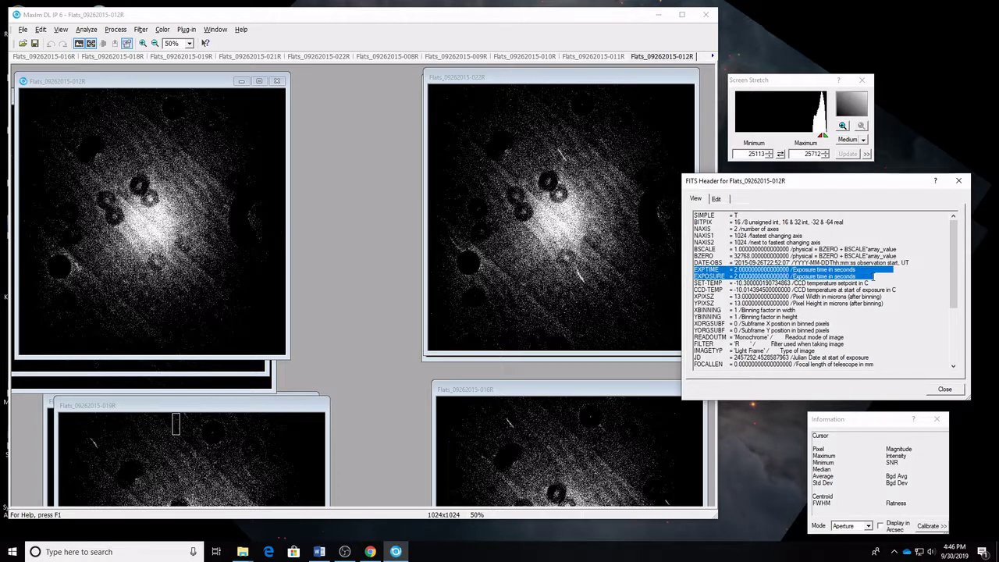
pyautogui.click(242, 184)
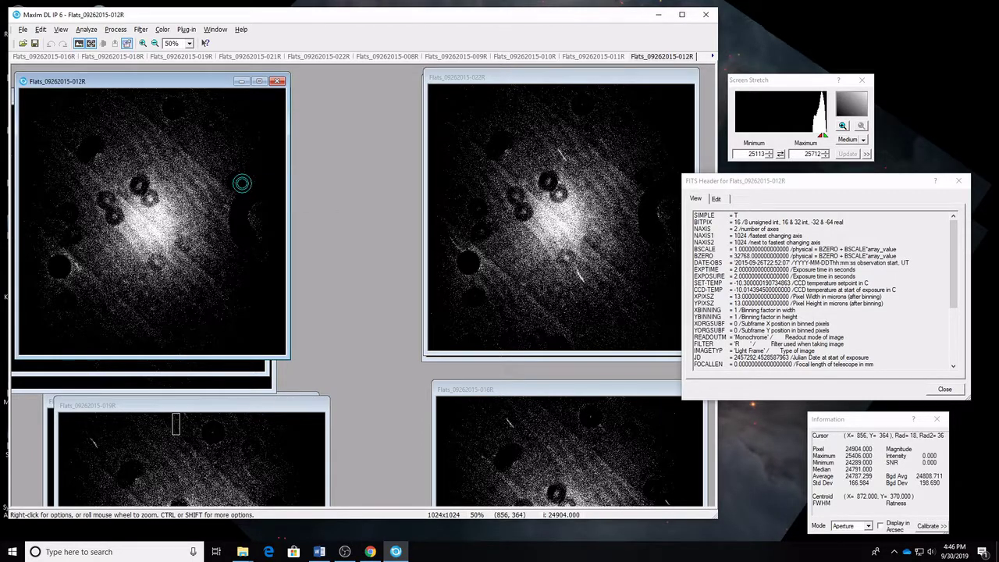
pyautogui.click(516, 232)
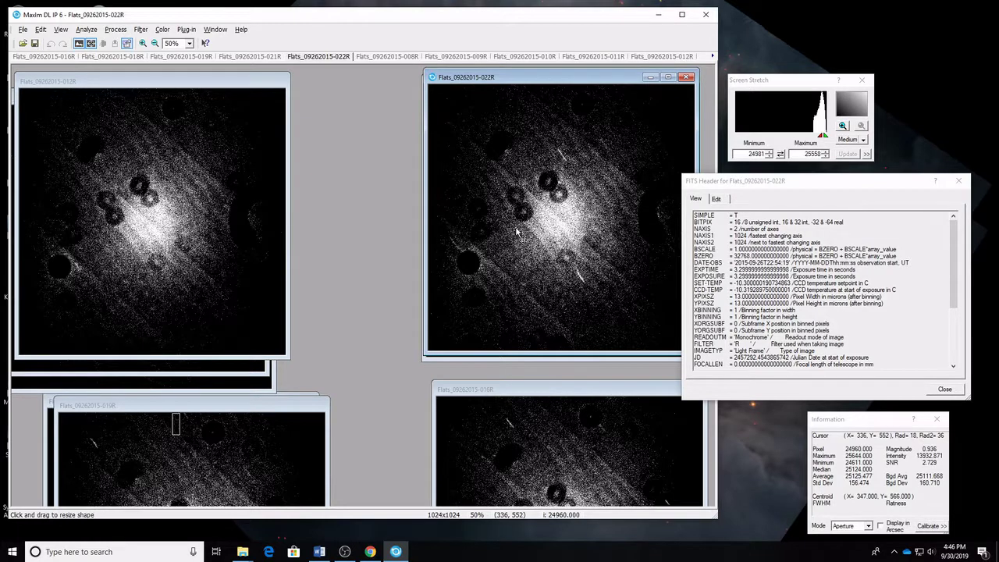
pyautogui.click(234, 451)
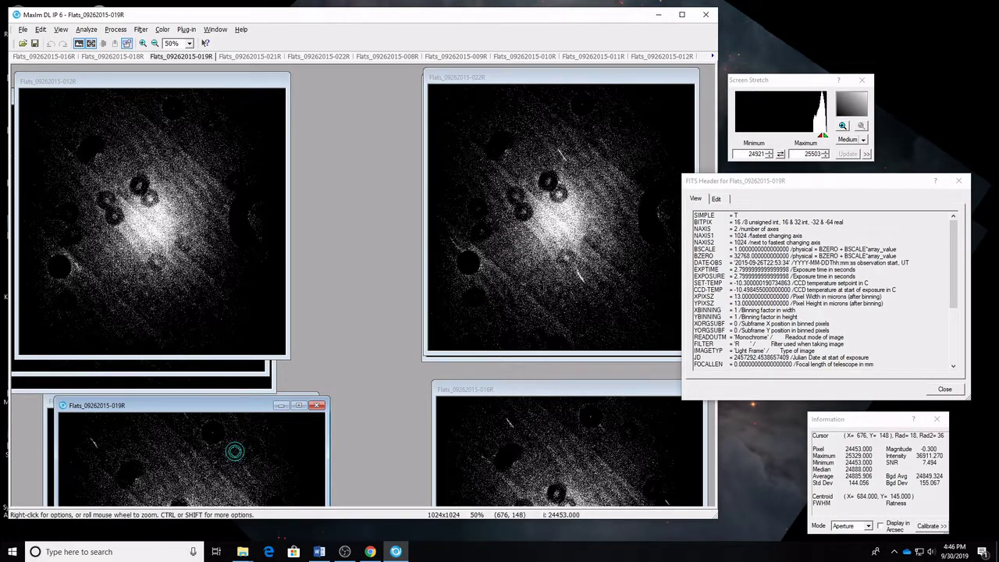
pyautogui.click(553, 471)
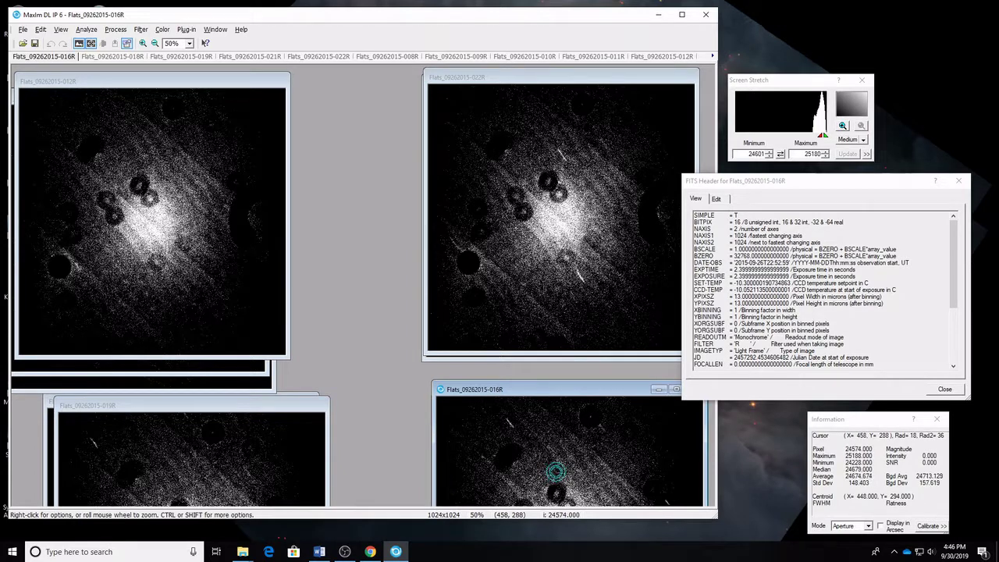
pyautogui.click(539, 105)
pyautogui.click(525, 90)
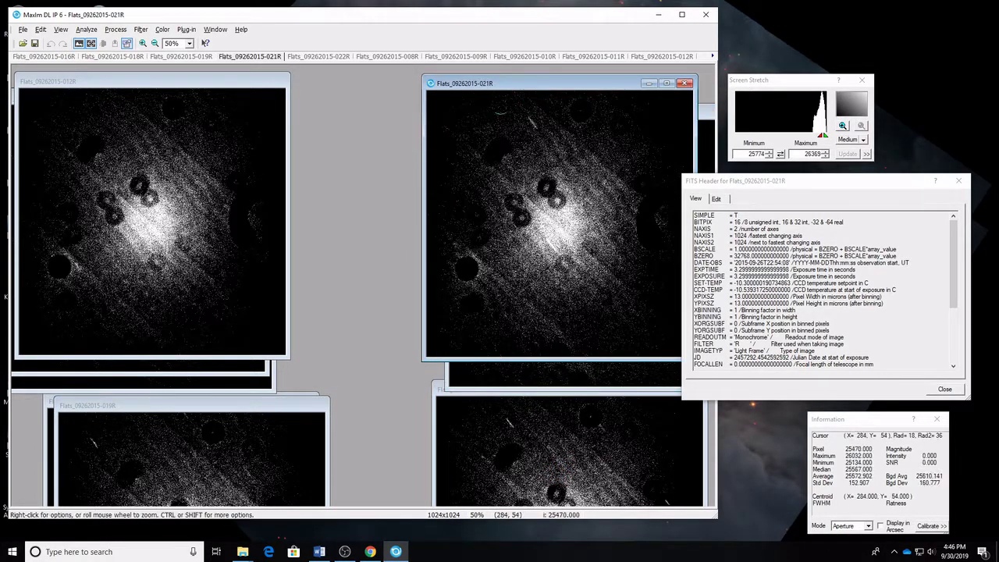
# Spread out the group of flats 008R to 012R and restack it fully inside the workspace, with 012R on top.
pyautogui.moveTo(162, 84); pyautogui.dragTo(332, 98)
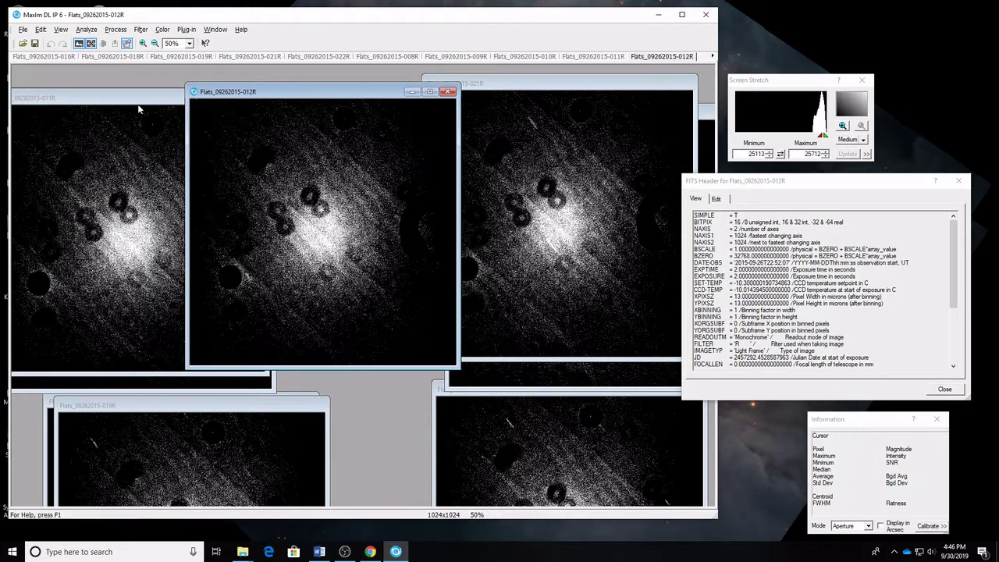
pyautogui.moveTo(130, 102); pyautogui.dragTo(347, 110)
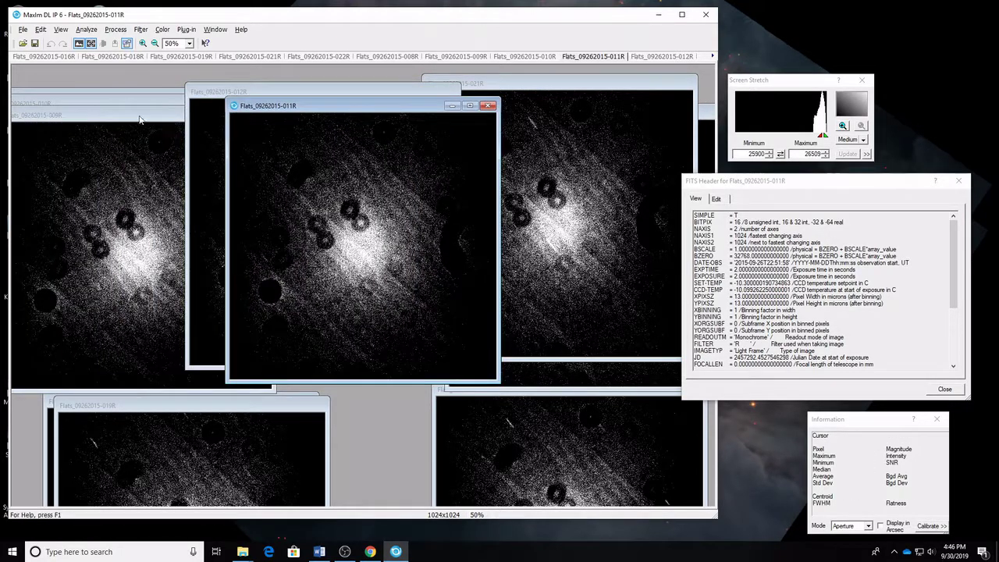
pyautogui.moveTo(123, 115); pyautogui.dragTo(327, 107)
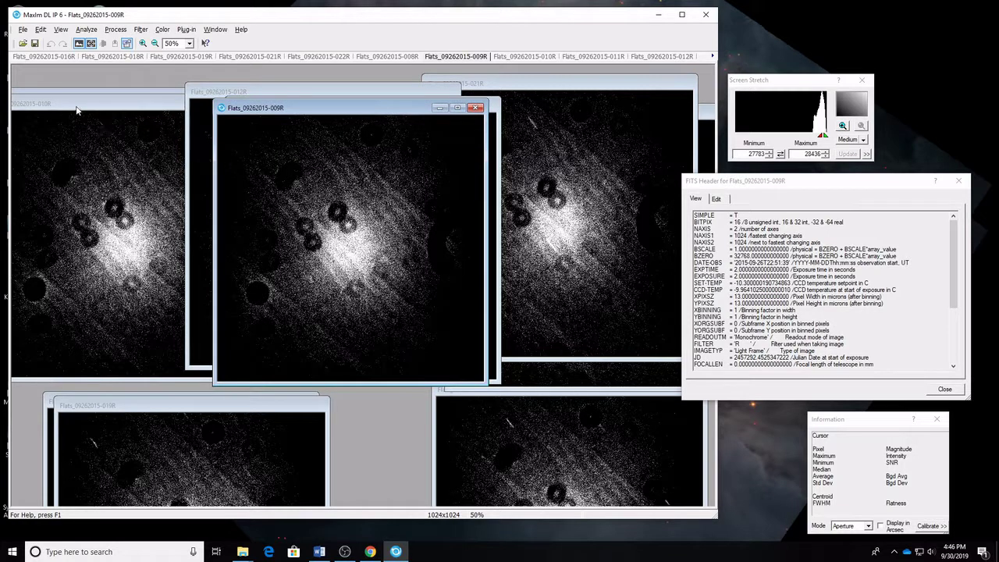
pyautogui.moveTo(77, 110); pyautogui.dragTo(276, 102)
pyautogui.moveTo(94, 103); pyautogui.dragTo(133, 89)
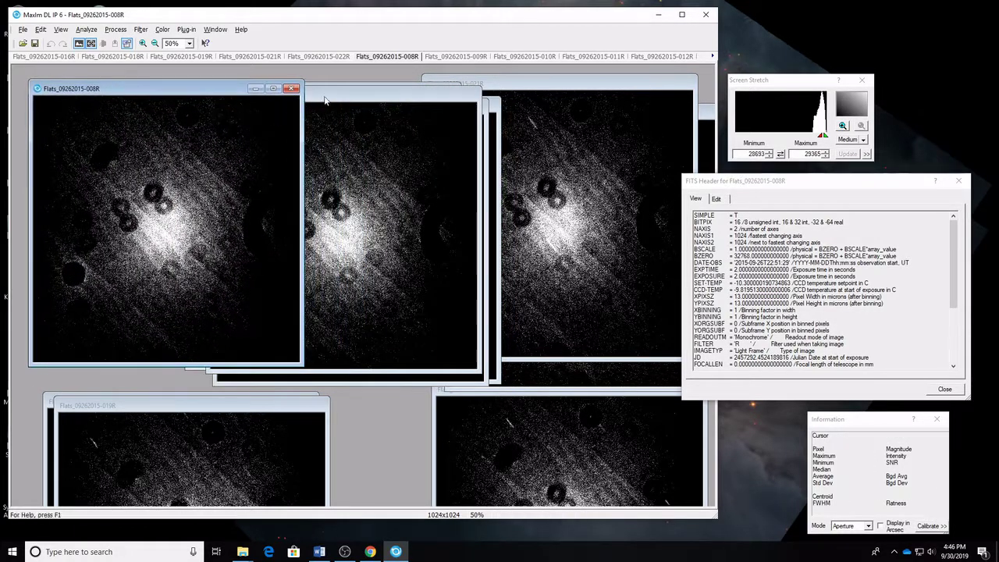
pyautogui.moveTo(344, 100); pyautogui.dragTo(152, 92)
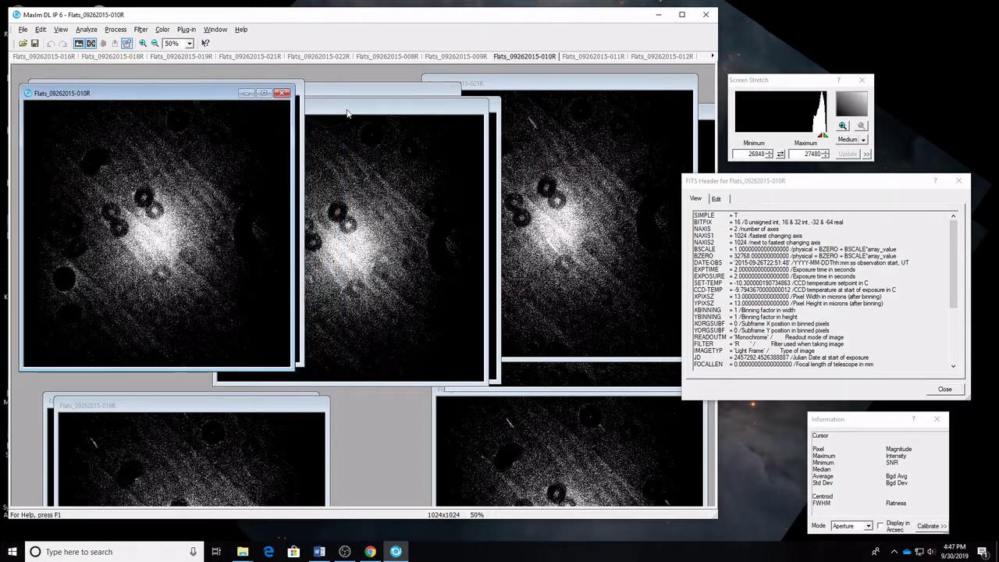
pyautogui.moveTo(348, 114); pyautogui.dragTo(166, 105)
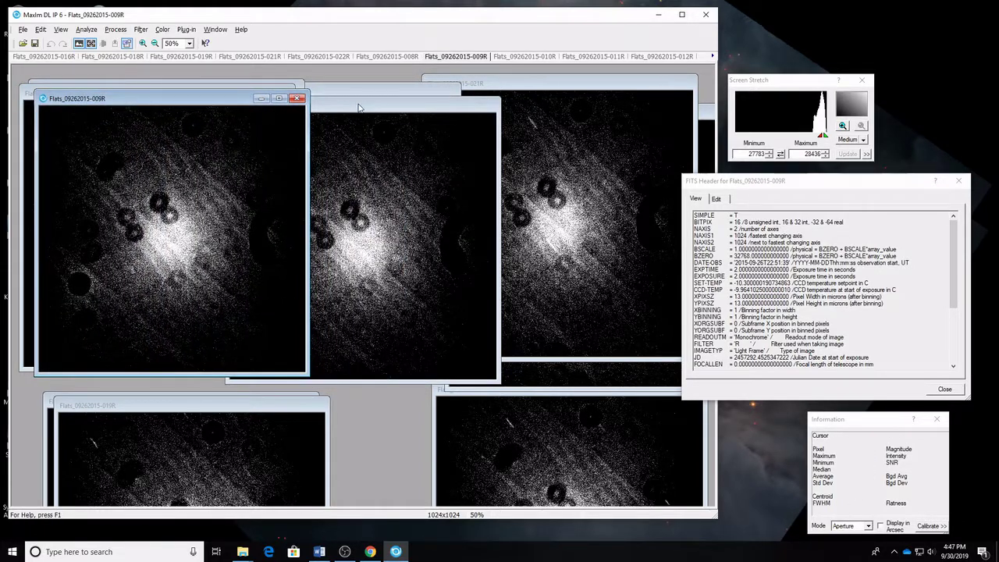
pyautogui.moveTo(359, 107); pyautogui.dragTo(163, 103)
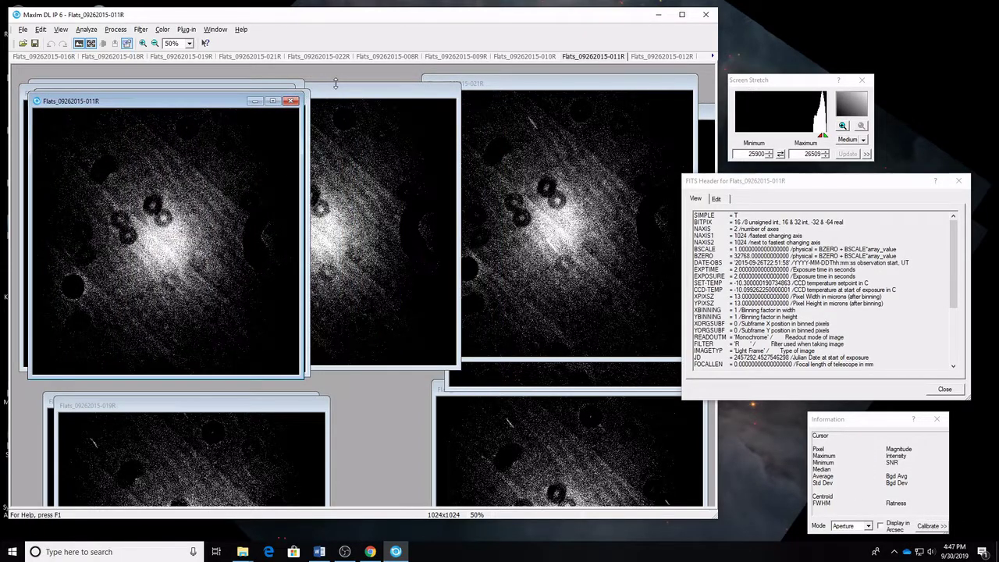
pyautogui.moveTo(335, 95); pyautogui.dragTo(249, 104)
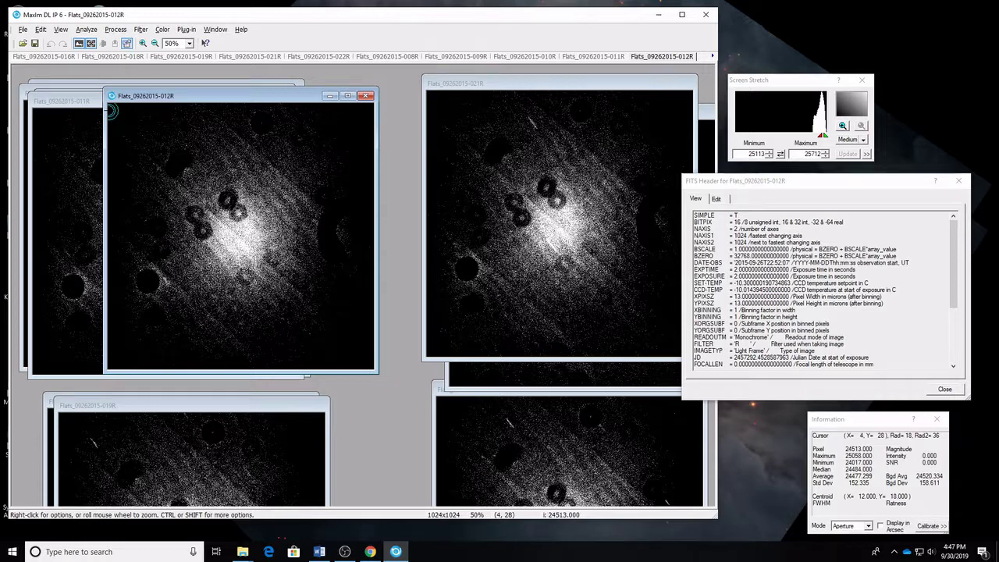
# Move the FITS Header window clear of the flats, switch to File Explorer's R flats folder and clear its file selection.
pyautogui.moveTo(781, 185); pyautogui.dragTo(824, 202)
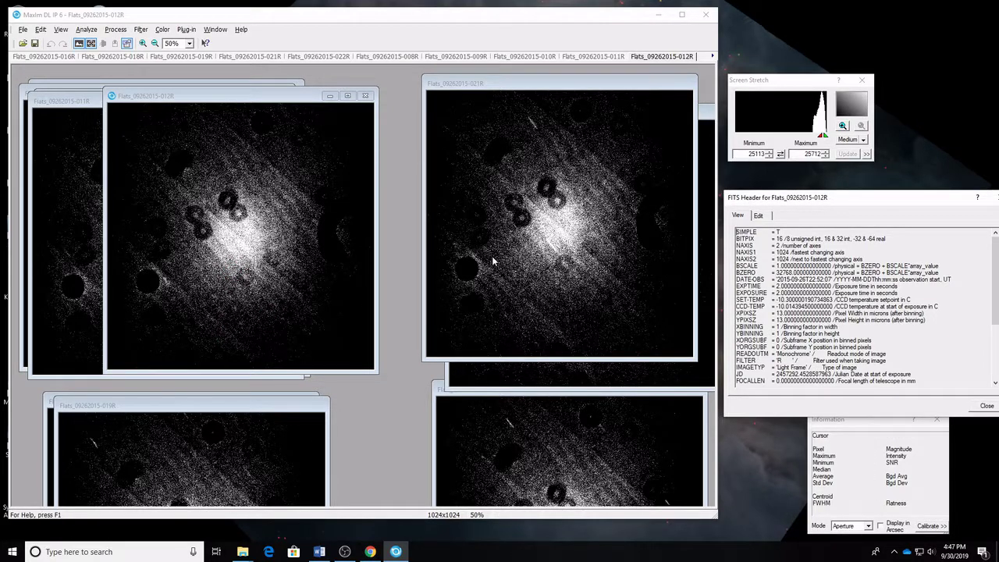
pyautogui.moveTo(242, 550)
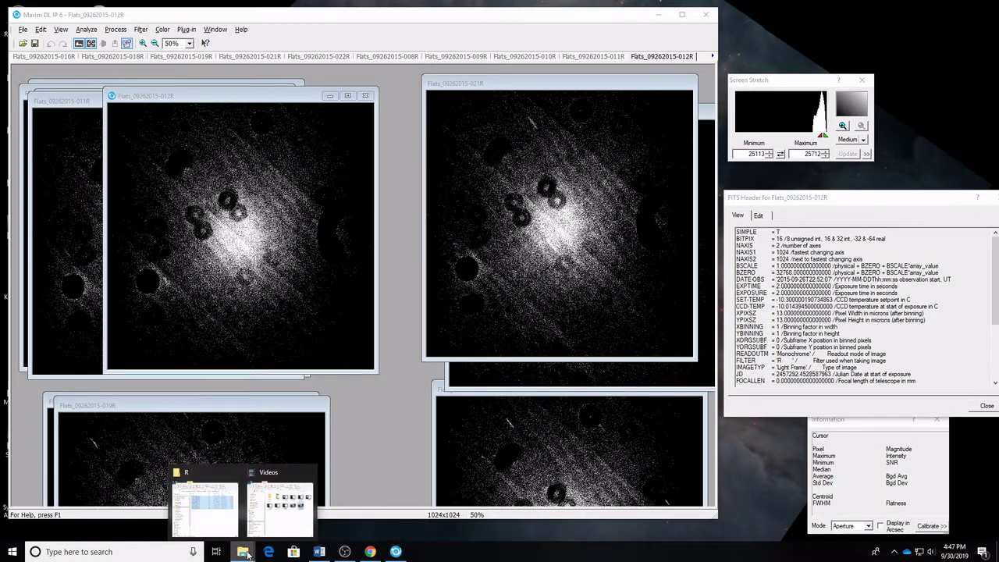
pyautogui.click(214, 519)
pyautogui.click(651, 282)
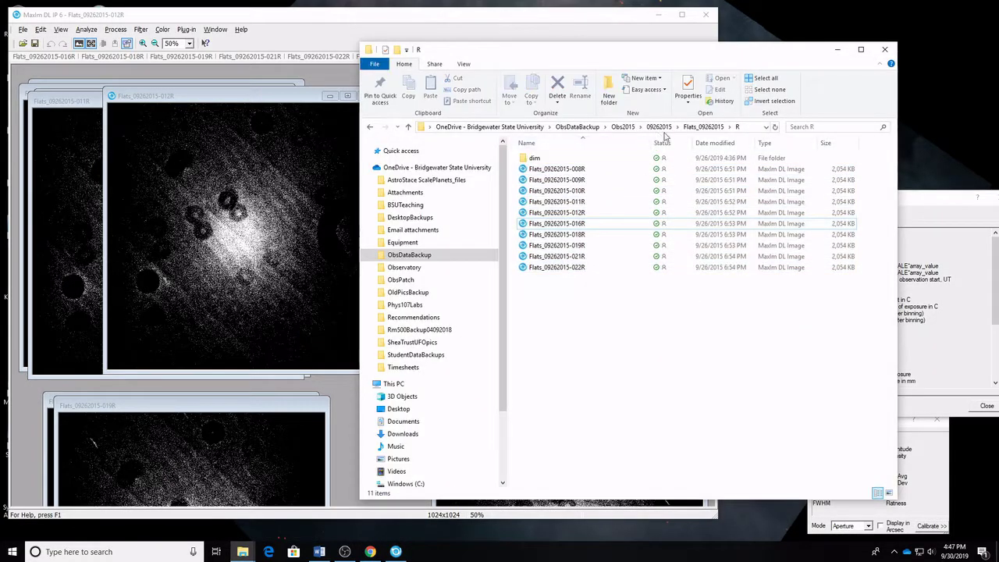
# Open the Darks folder inside 09262015 and move the file window aside so the flat images are uncovered.
pyautogui.click(697, 127)
pyautogui.click(659, 126)
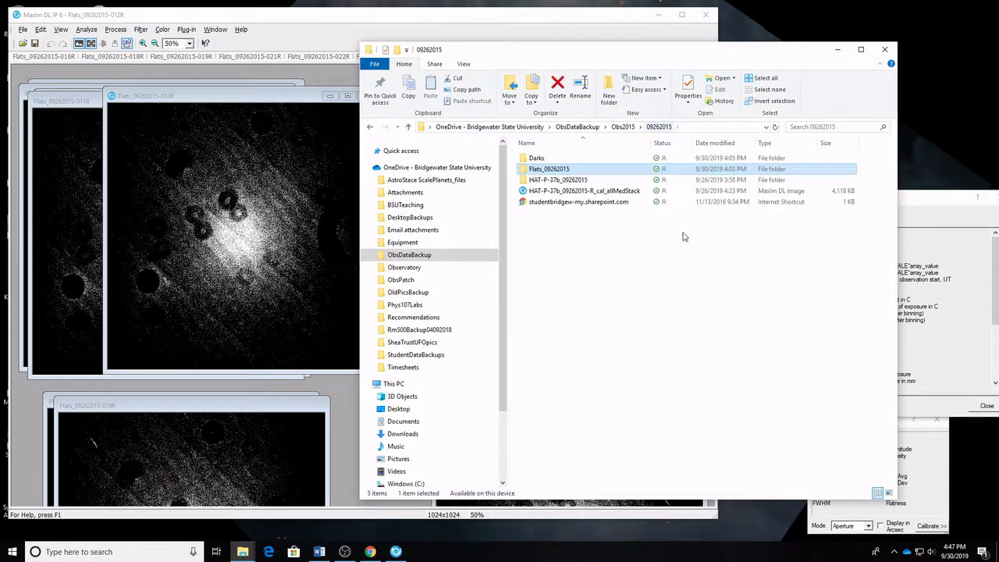
pyautogui.doubleClick(537, 158)
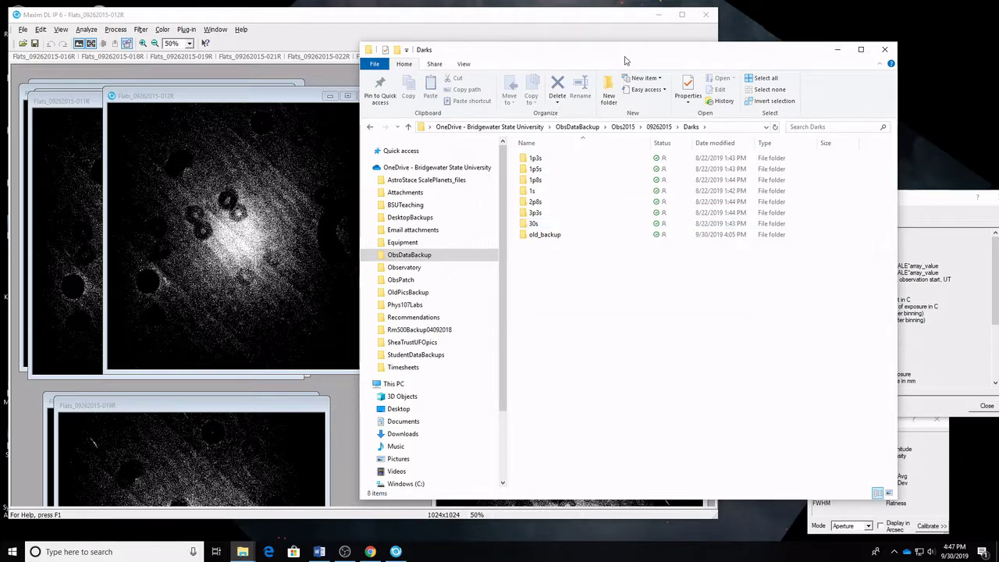
pyautogui.moveTo(625, 59); pyautogui.dragTo(893, 70)
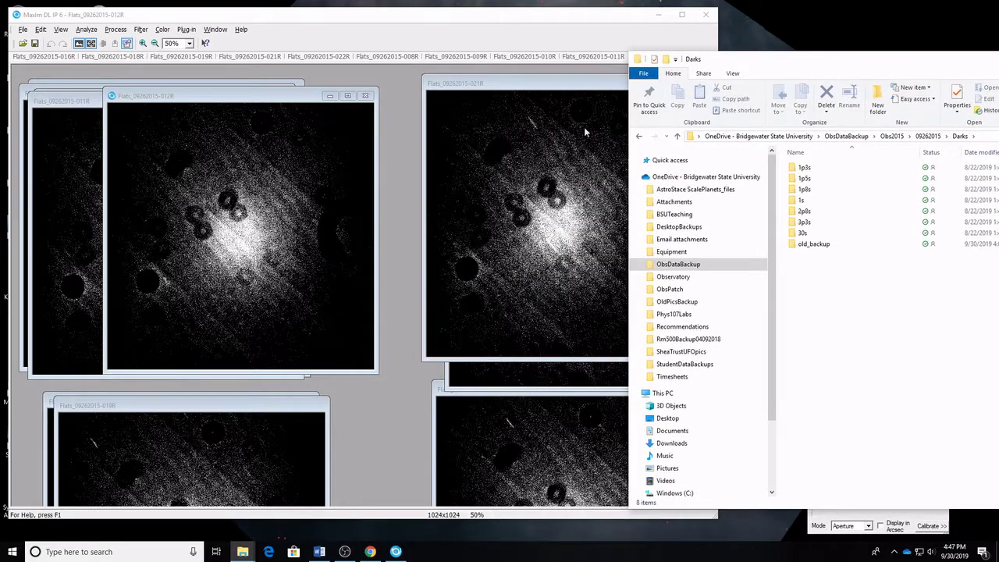
# Check the FITS header exposure times of flats 021R and 016R against the exposure-named dark folders, including 3p3s.
pyautogui.click(528, 147)
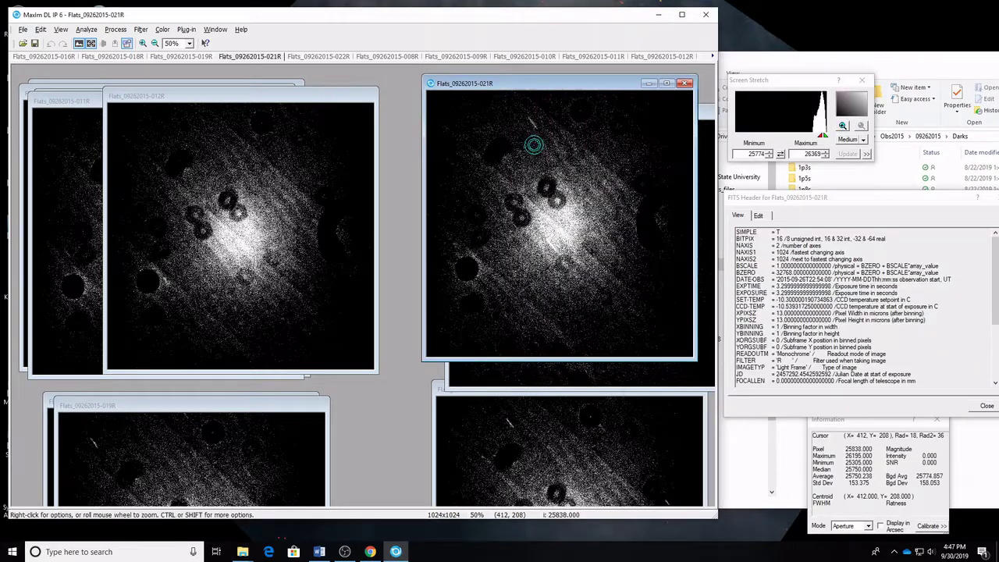
pyautogui.click(925, 63)
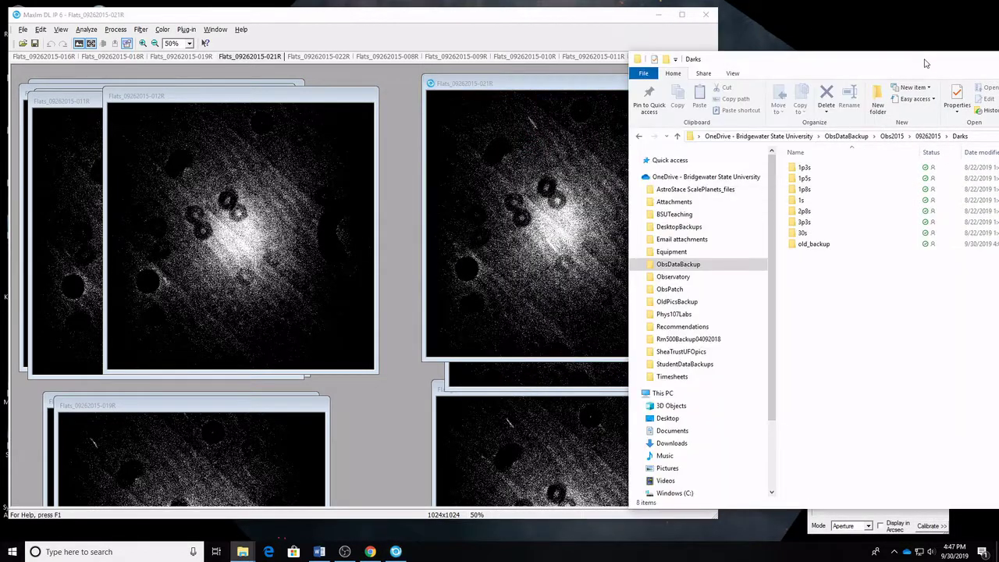
pyautogui.click(813, 225)
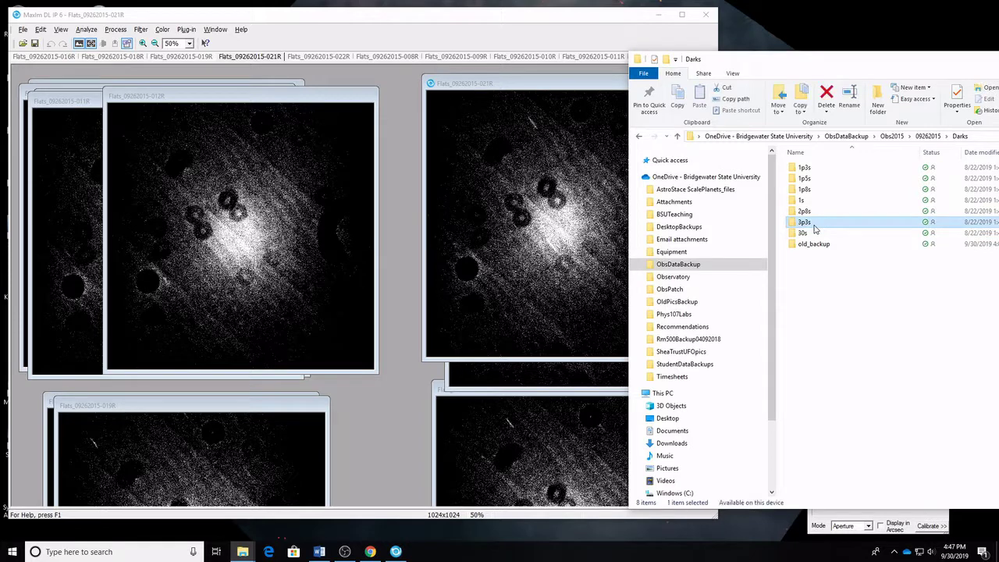
pyautogui.click(560, 456)
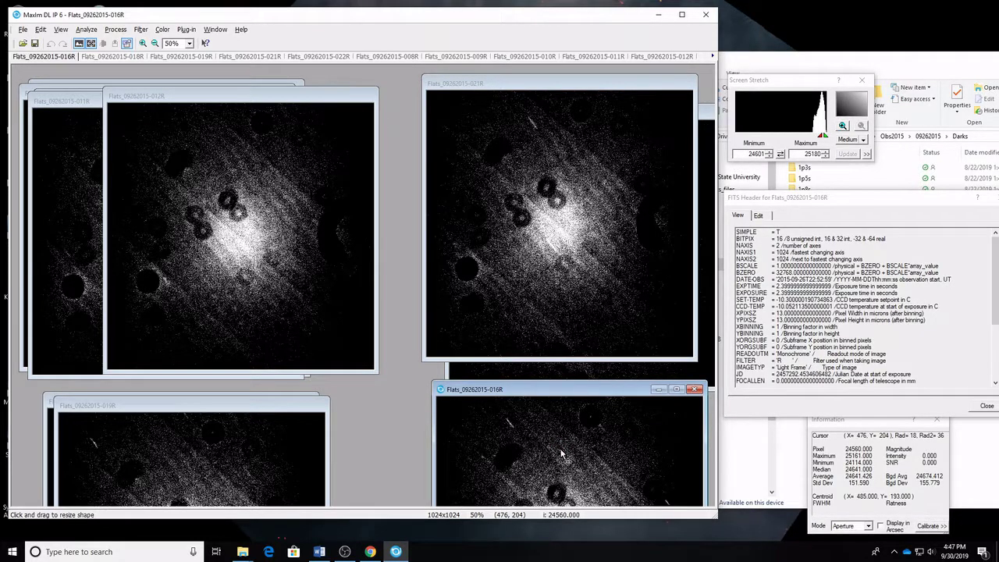
pyautogui.click(768, 57)
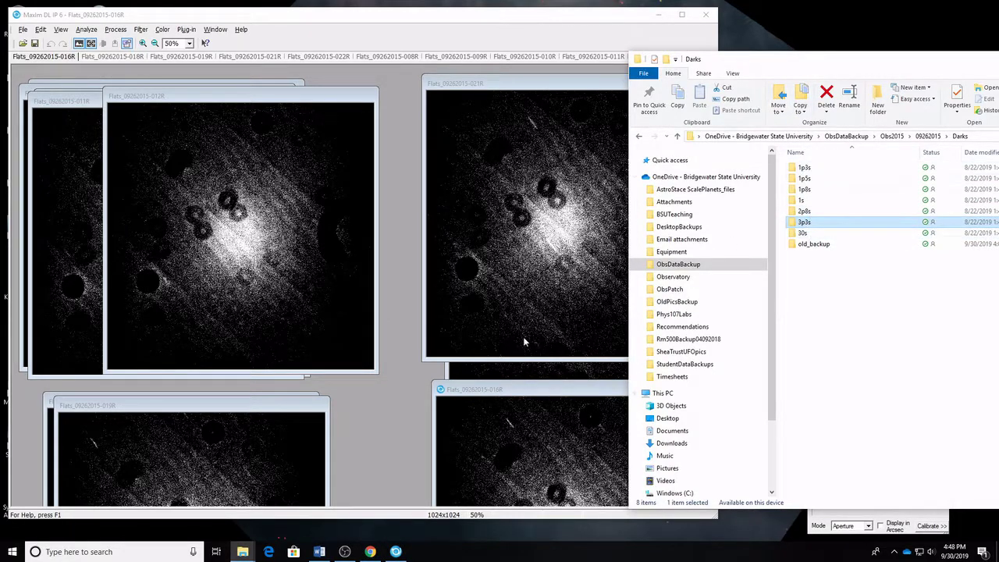
# Compare the exposure time of flat 019R with the 2p8s folder and review the other dark folders.
pyautogui.click(233, 440)
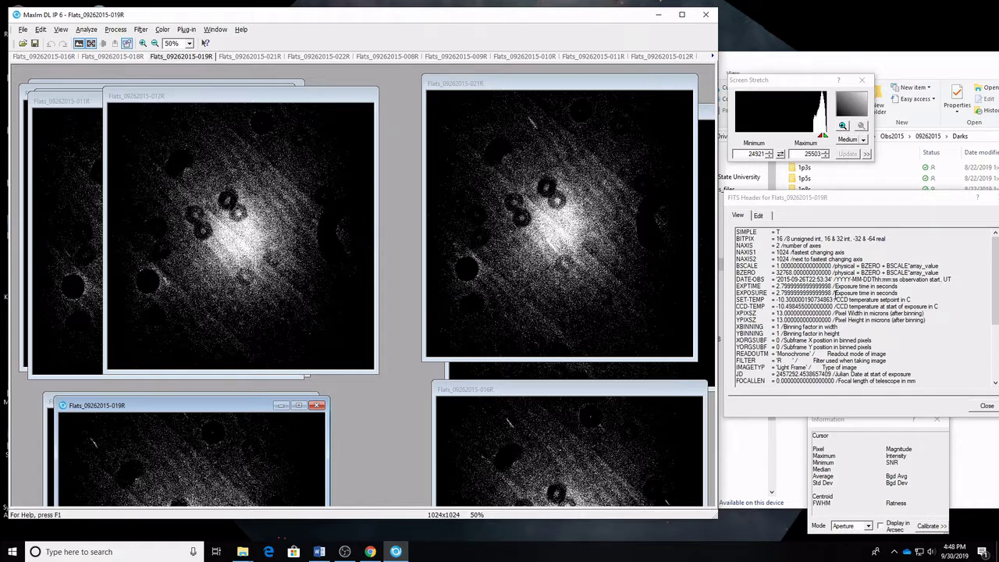
pyautogui.click(804, 70)
pyautogui.click(806, 212)
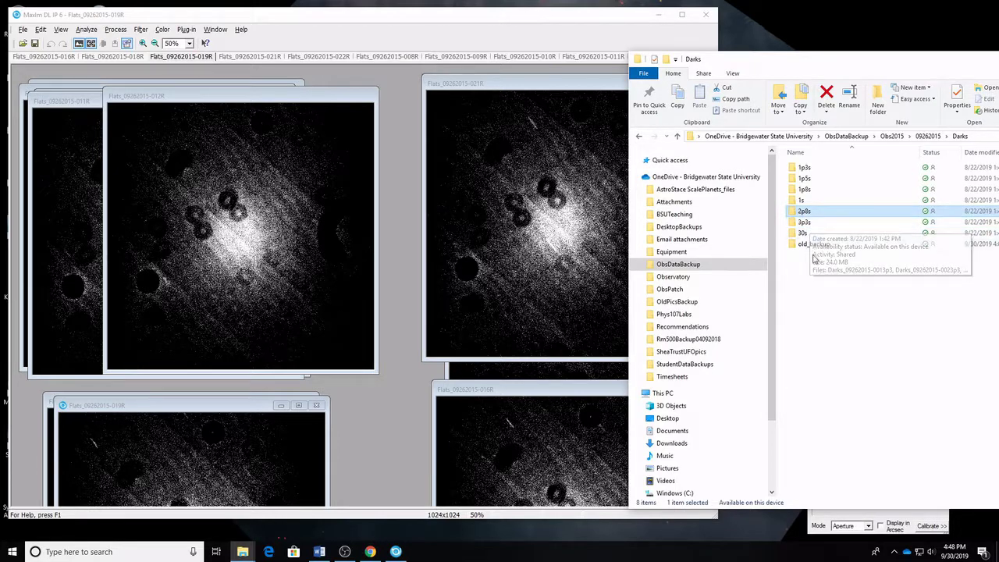
pyautogui.click(830, 290)
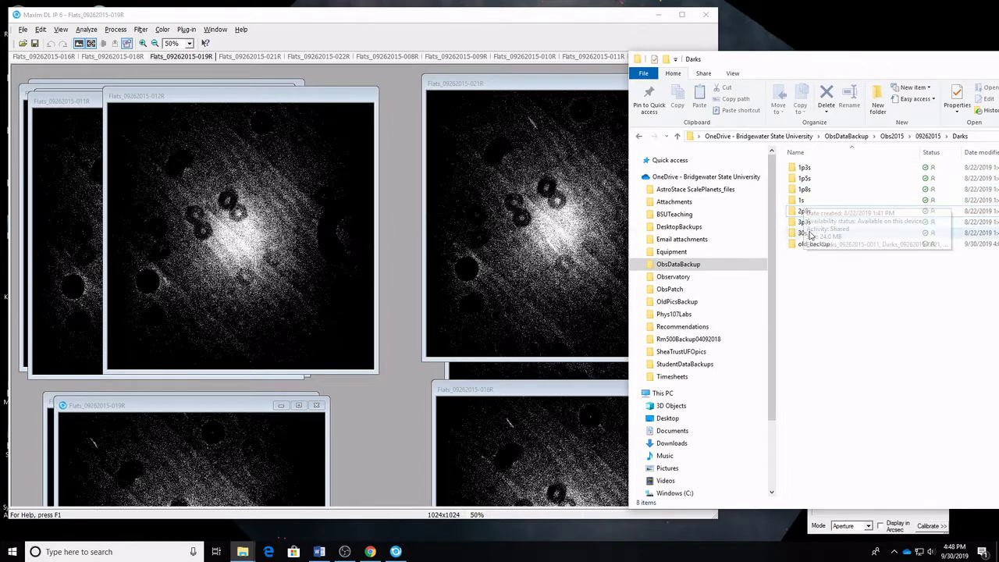
pyautogui.moveTo(816, 247)
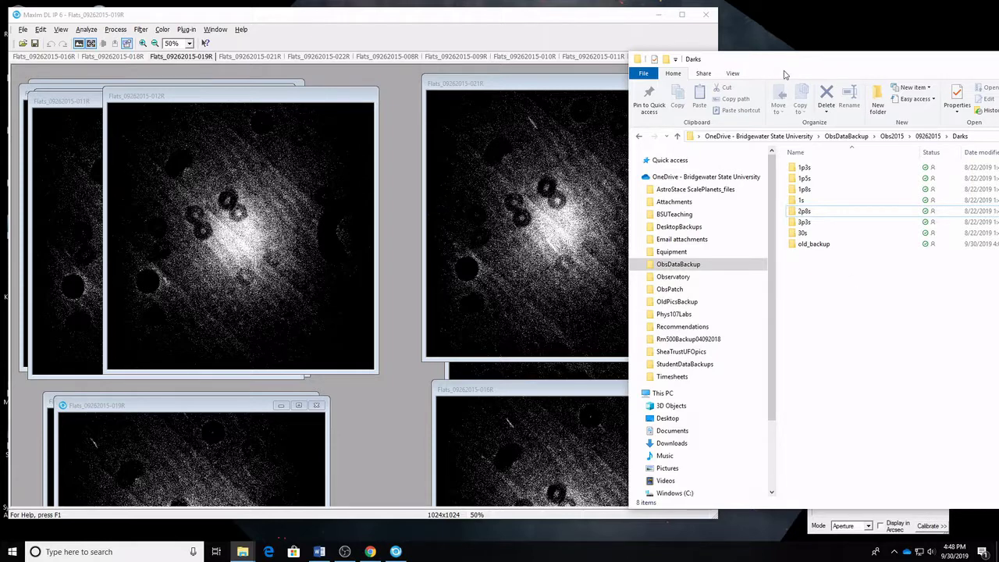
pyautogui.moveTo(785, 73); pyautogui.dragTo(699, 50)
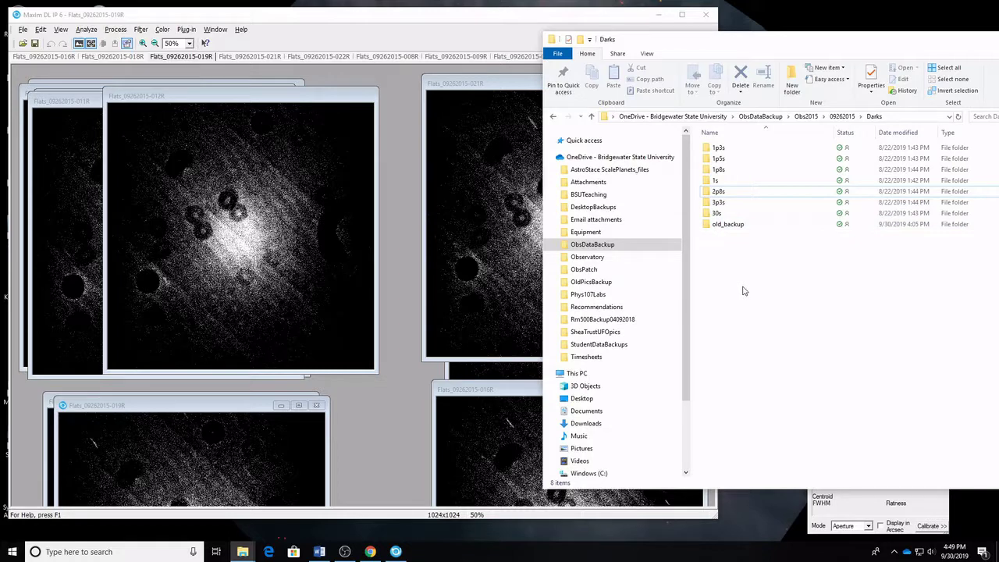
pyautogui.click(513, 109)
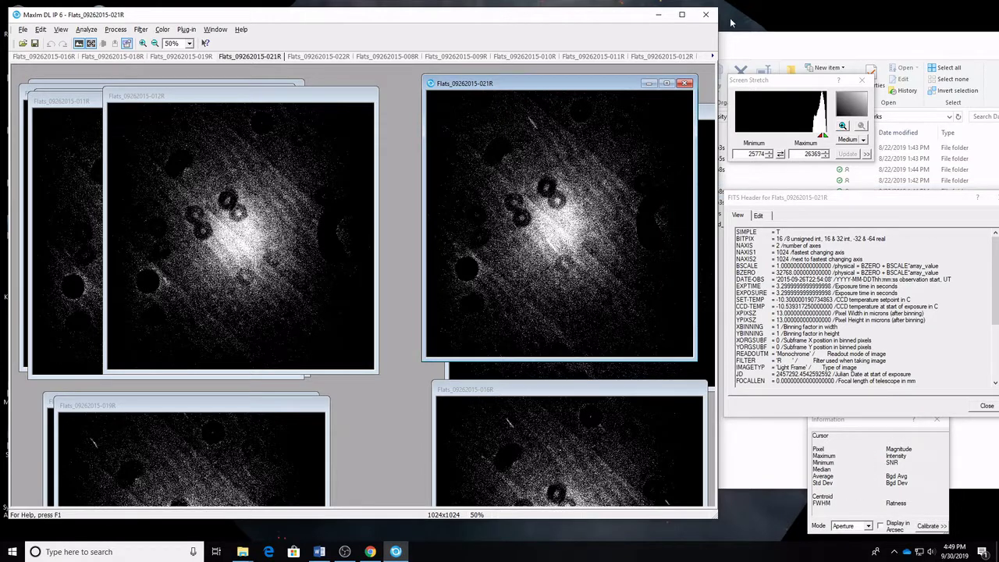
pyautogui.click(758, 35)
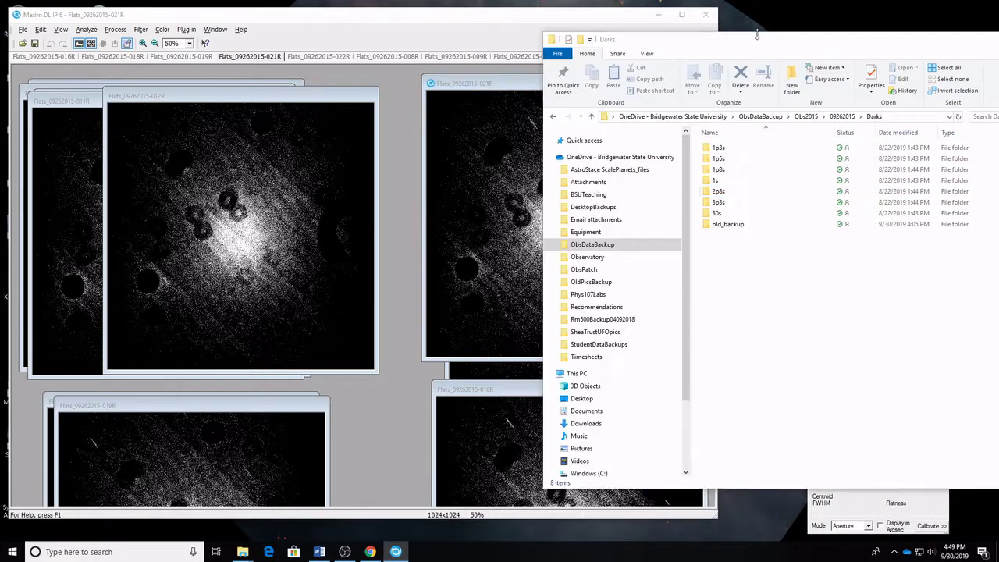
pyautogui.doubleClick(718, 203)
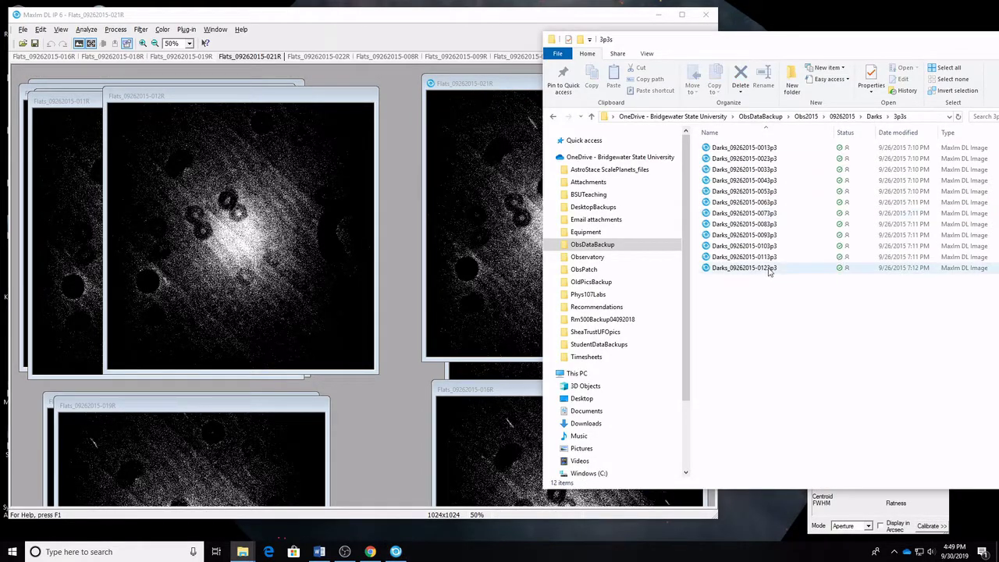
pyautogui.doubleClick(754, 226)
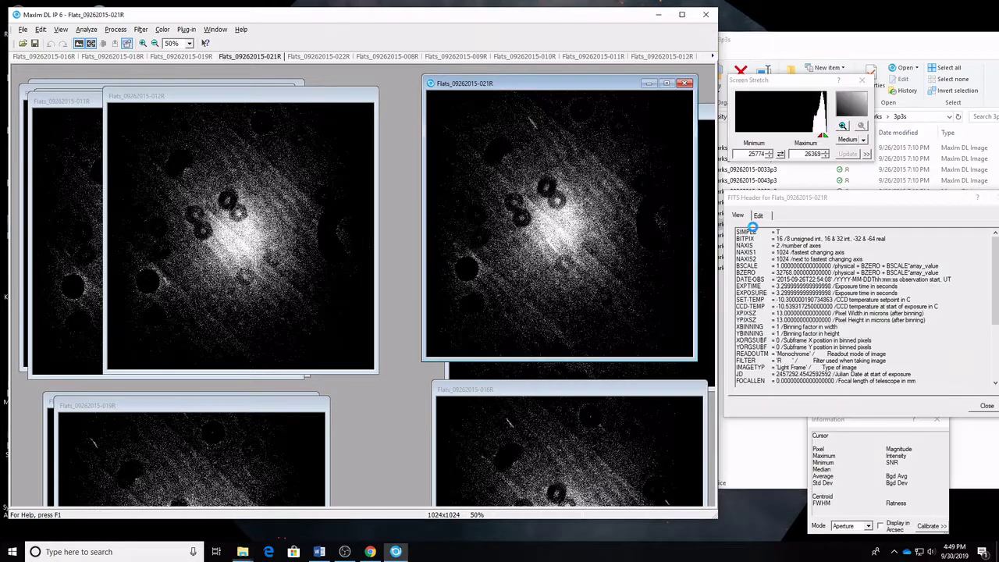
pyautogui.moveTo(771, 301); pyautogui.dragTo(791, 306)
pyautogui.click(795, 306)
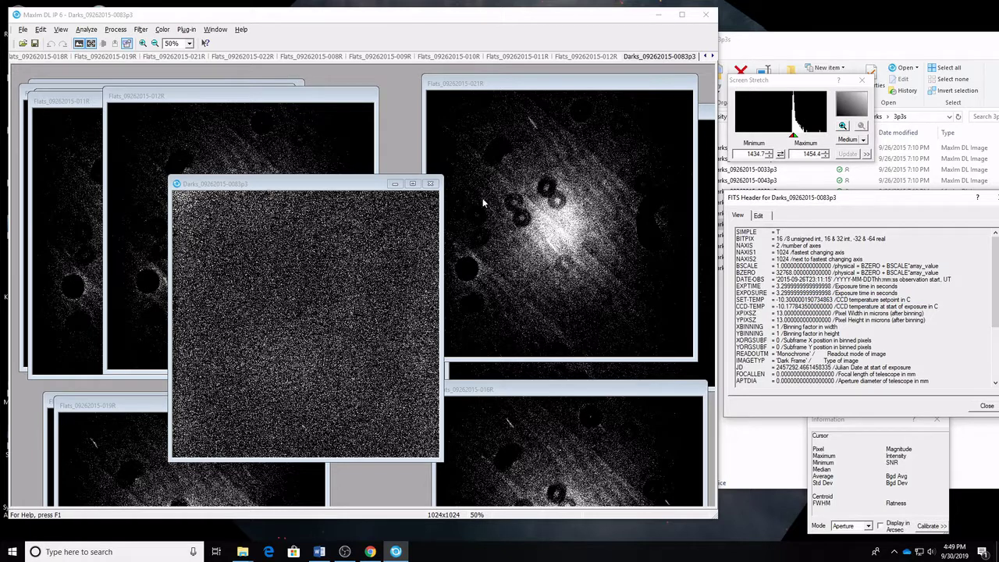
pyautogui.click(430, 183)
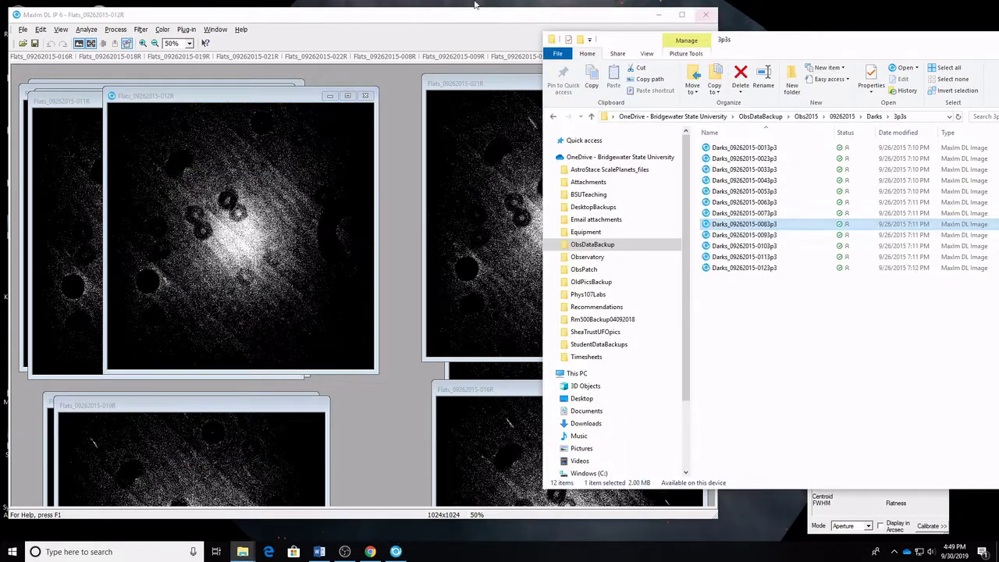
# Add a DARK calibration group in Set Calibration and name it "20150926 Dark 3p3".
pyautogui.click(115, 30)
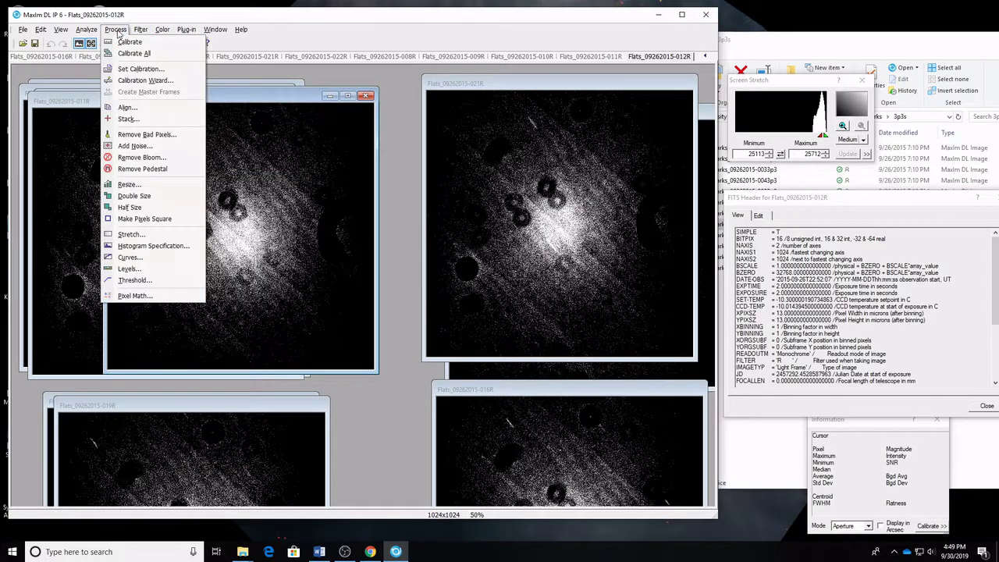
pyautogui.click(124, 69)
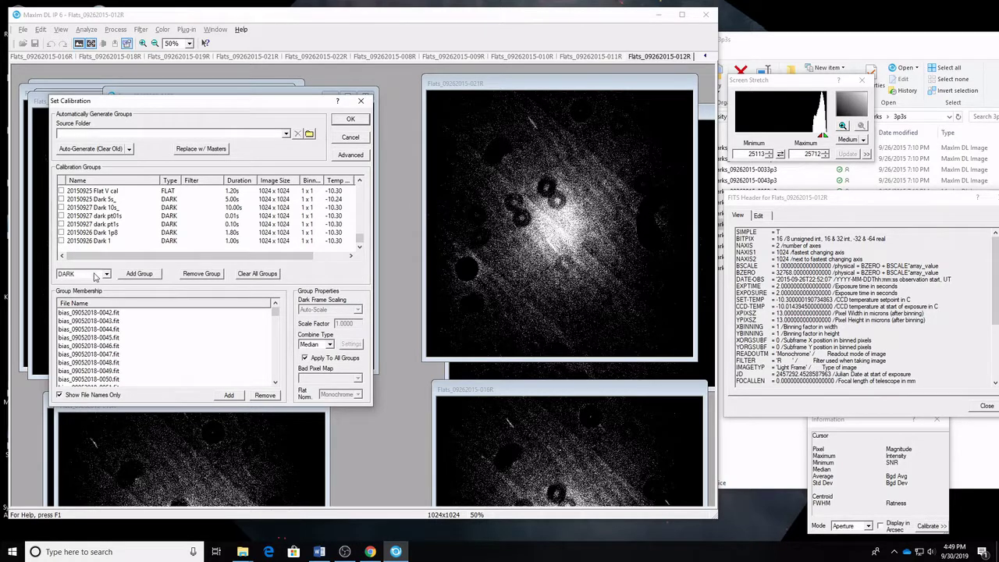
pyautogui.click(137, 274)
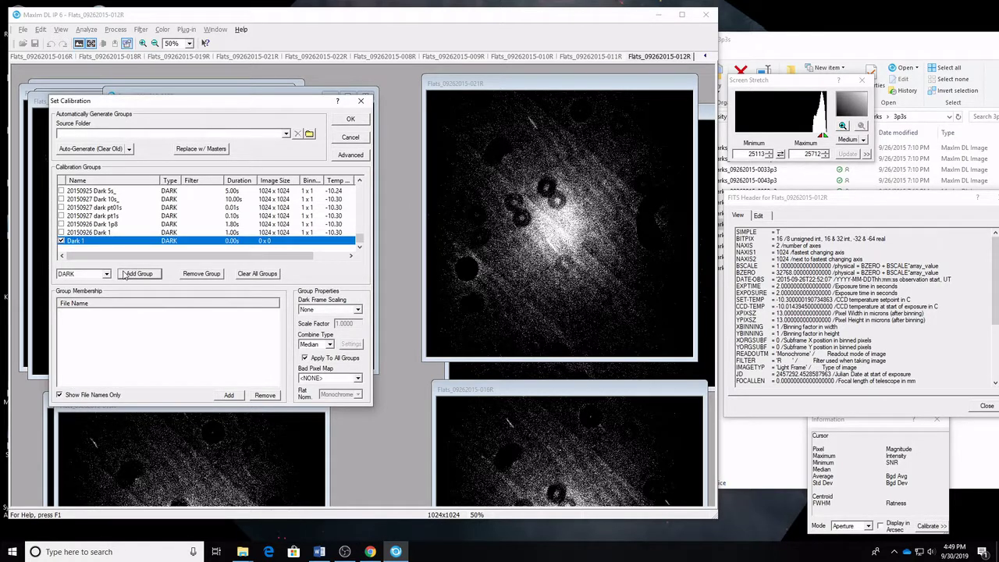
pyautogui.click(87, 240)
pyautogui.doubleClick(78, 240)
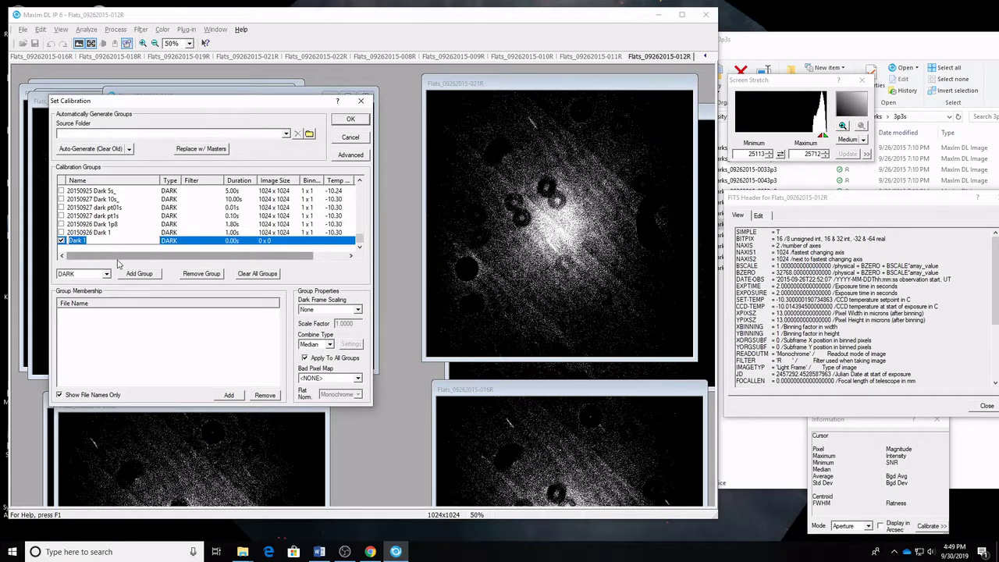
pyautogui.write('0')
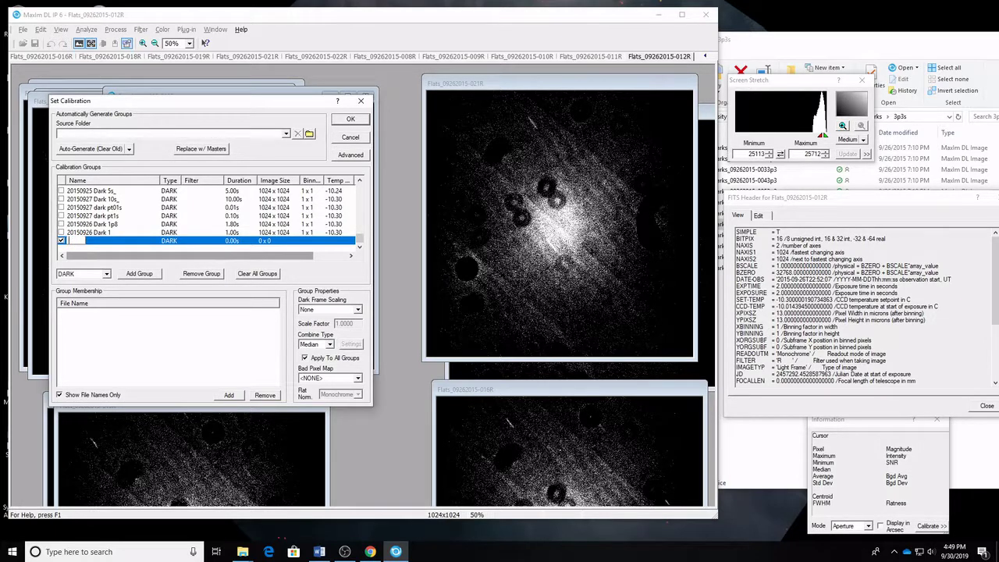
pyautogui.write('2015')
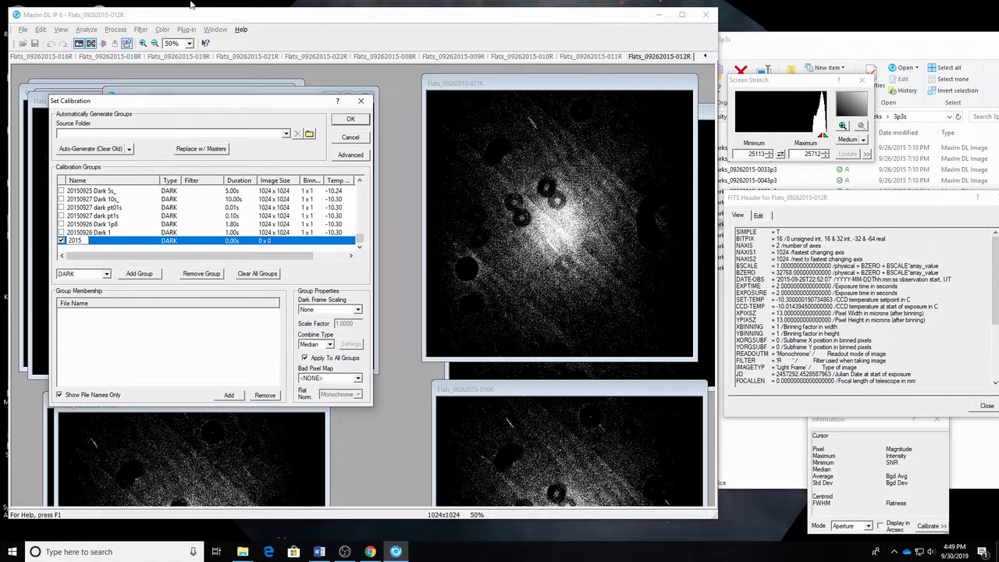
pyautogui.write('0926 Dark 3p3')
pyautogui.press('Return')
# Add all the dark frames from the 3p3s folder to the 20150926 Dark 3p3 group.
pyautogui.click(847, 45)
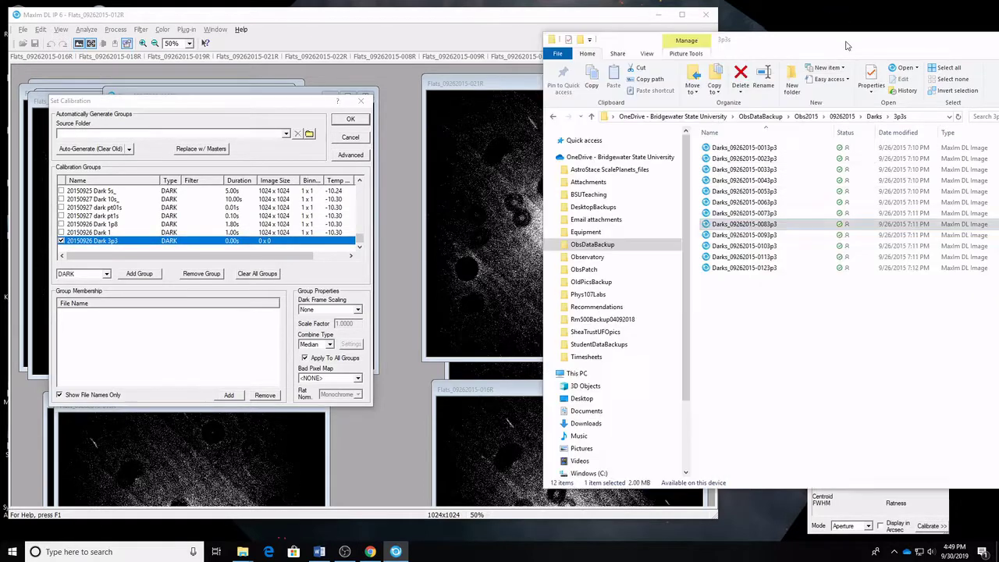
pyautogui.moveTo(763, 352); pyautogui.dragTo(739, 233)
pyautogui.moveTo(733, 152); pyautogui.dragTo(213, 355)
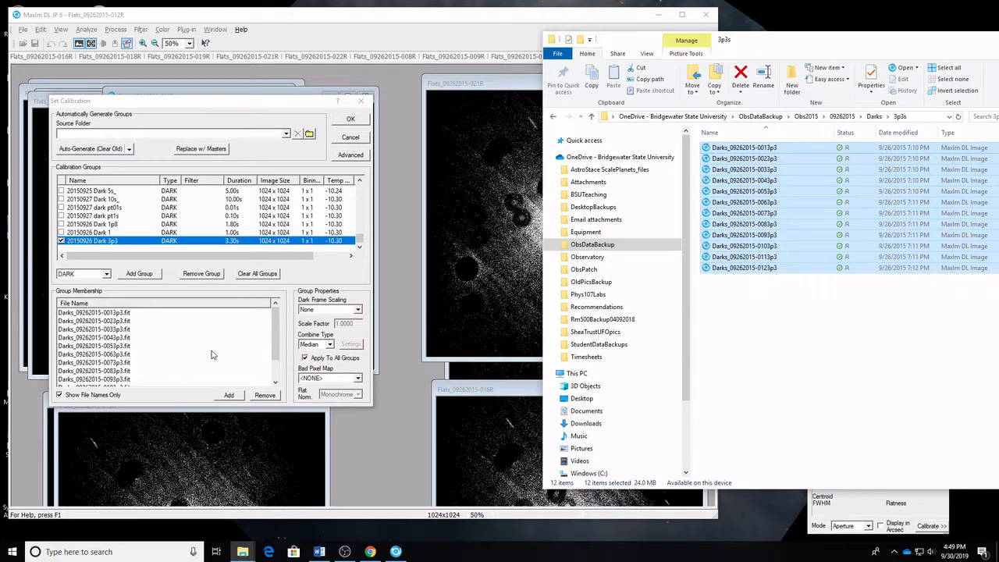
# Open the 2p8s darks folder and add another DARK calibration group named "20150926 Dark 2p8".
pyautogui.click(874, 117)
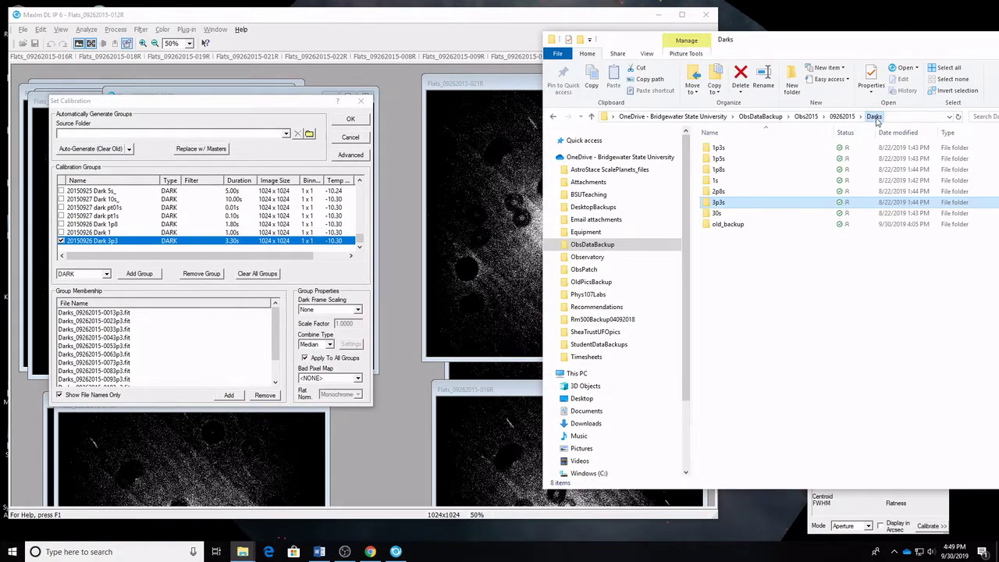
pyautogui.doubleClick(728, 192)
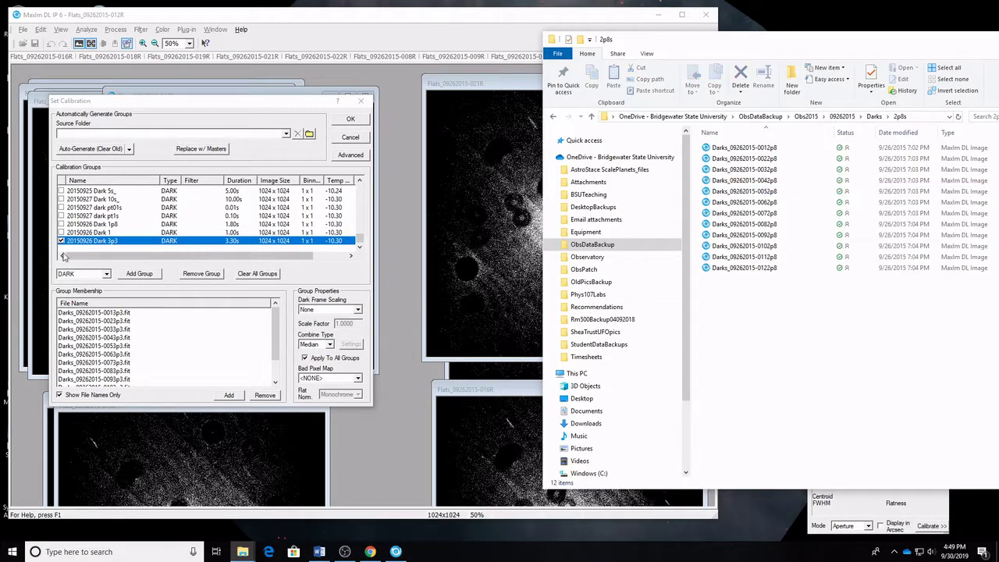
pyautogui.click(121, 274)
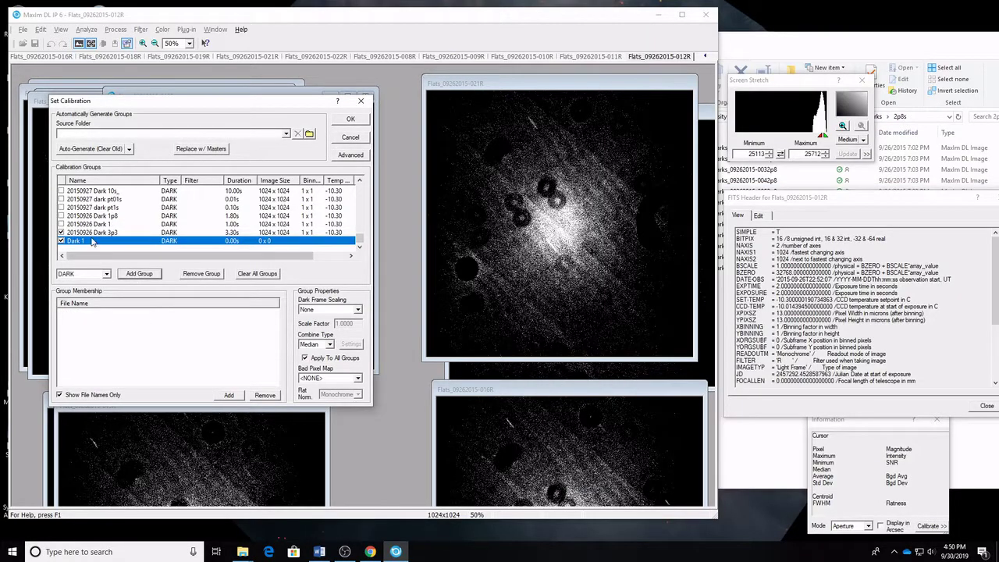
pyautogui.click(92, 242)
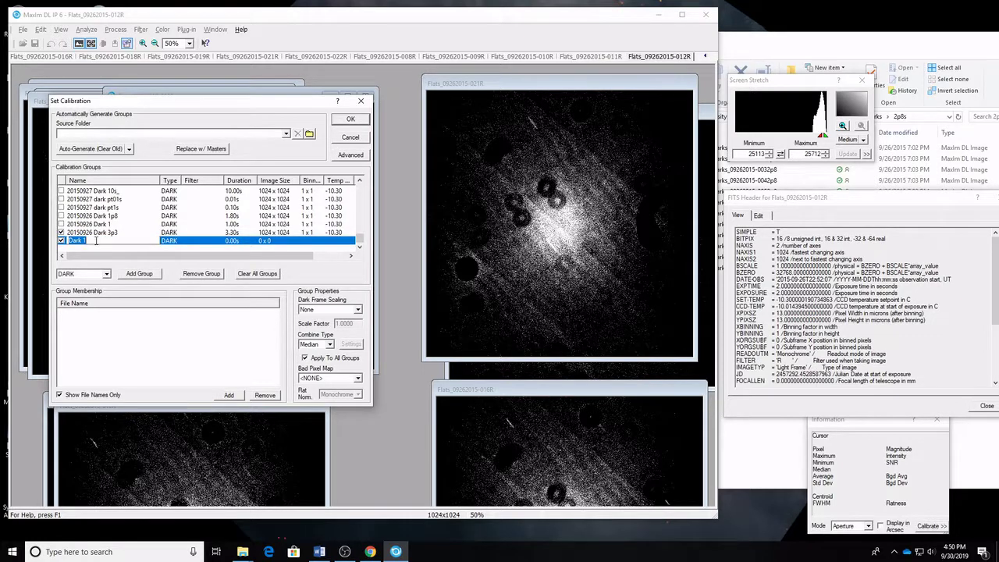
pyautogui.write('20150926 Dark')
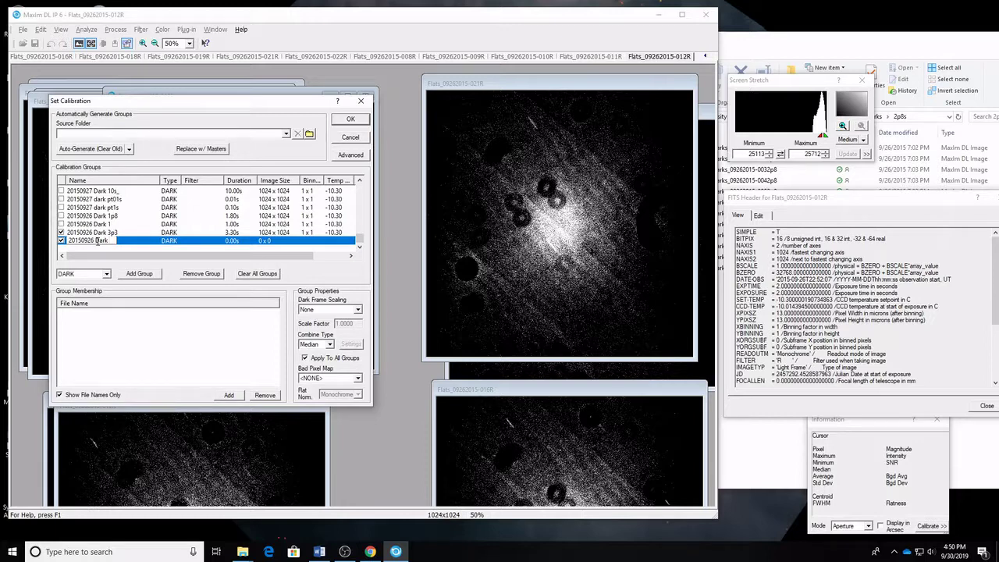
pyautogui.write('2p8')
pyautogui.press('Return')
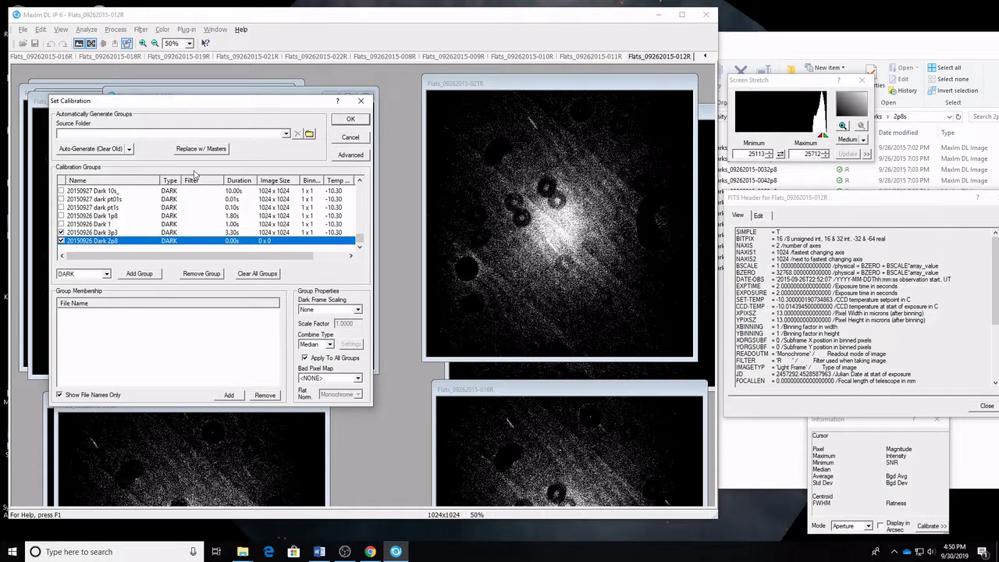
# Add all the dark frames from the 2p8s folder to the 20150926 Dark 2p8 group, and disable that group.
pyautogui.click(741, 51)
pyautogui.moveTo(761, 295); pyautogui.dragTo(174, 338)
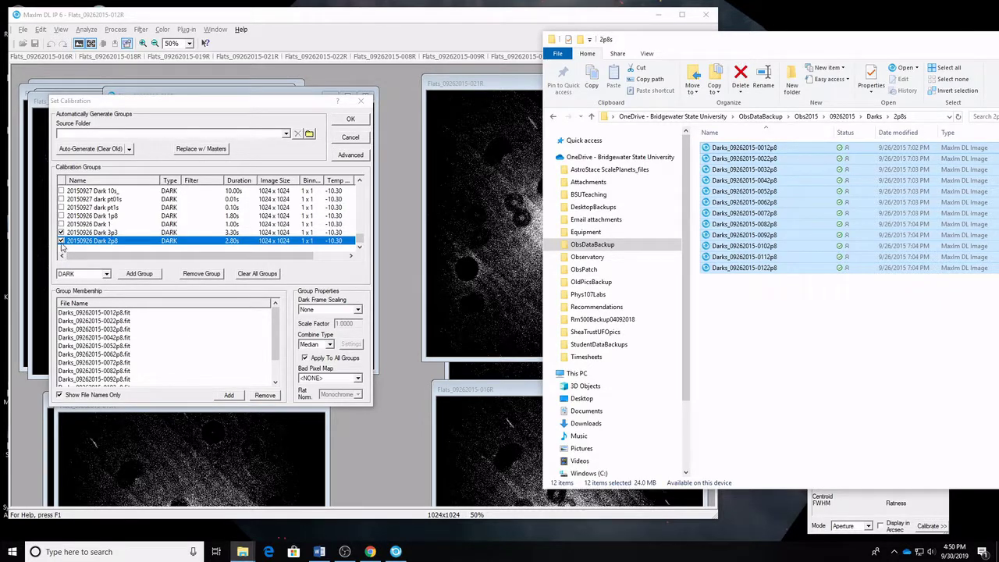
pyautogui.click(62, 244)
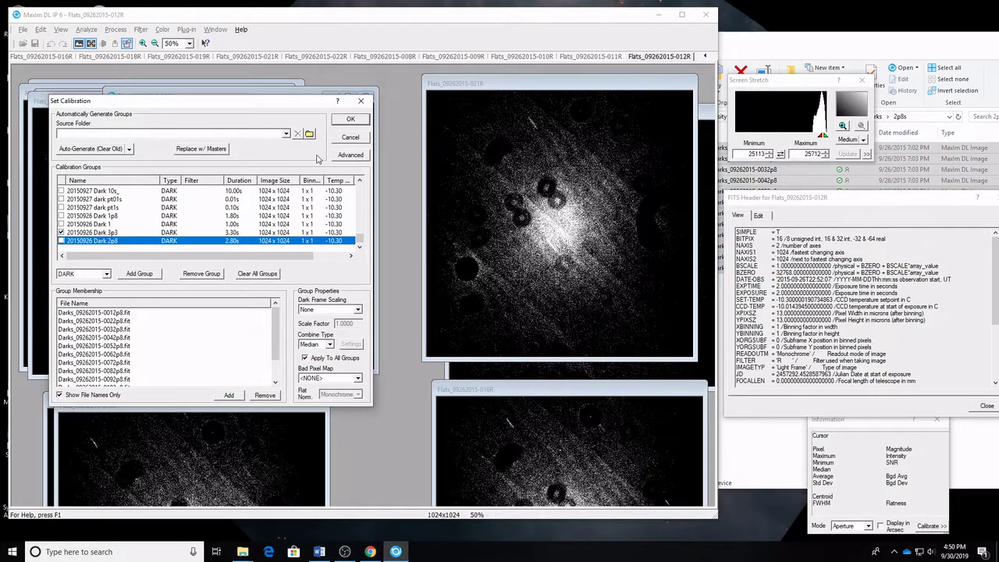
pyautogui.click(350, 119)
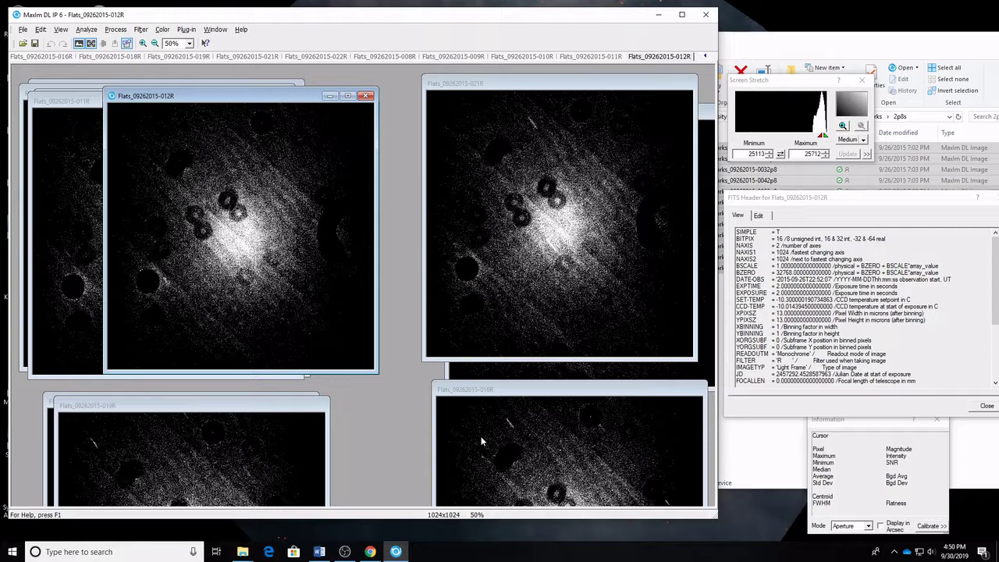
pyautogui.click(496, 87)
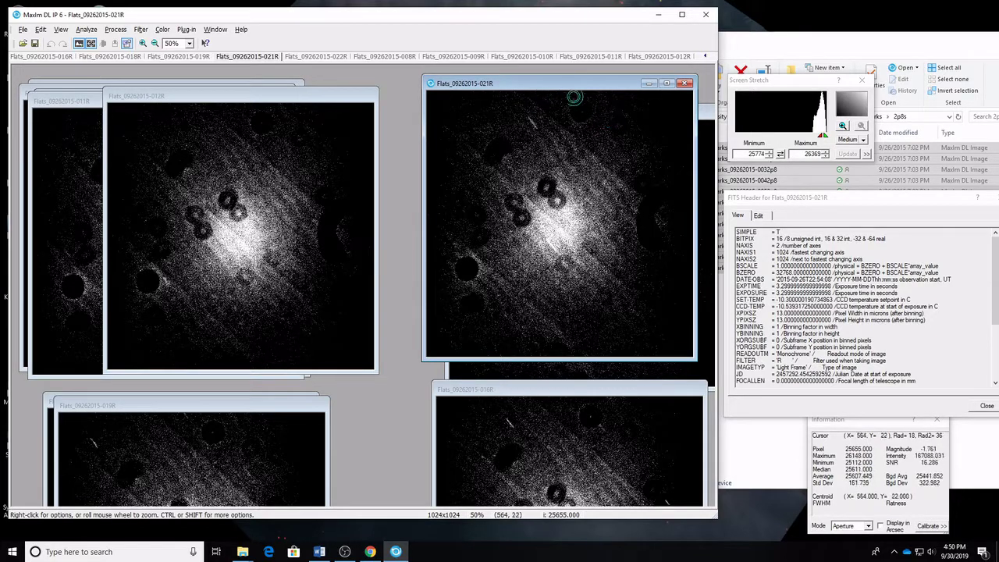
pyautogui.click(116, 30)
pyautogui.click(120, 42)
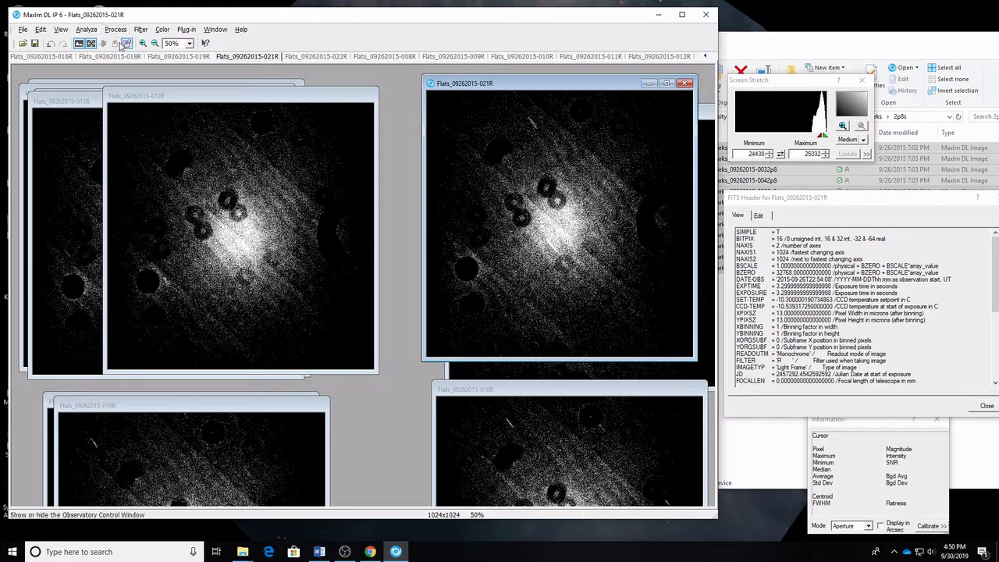
pyautogui.moveTo(472, 85); pyautogui.dragTo(363, 142)
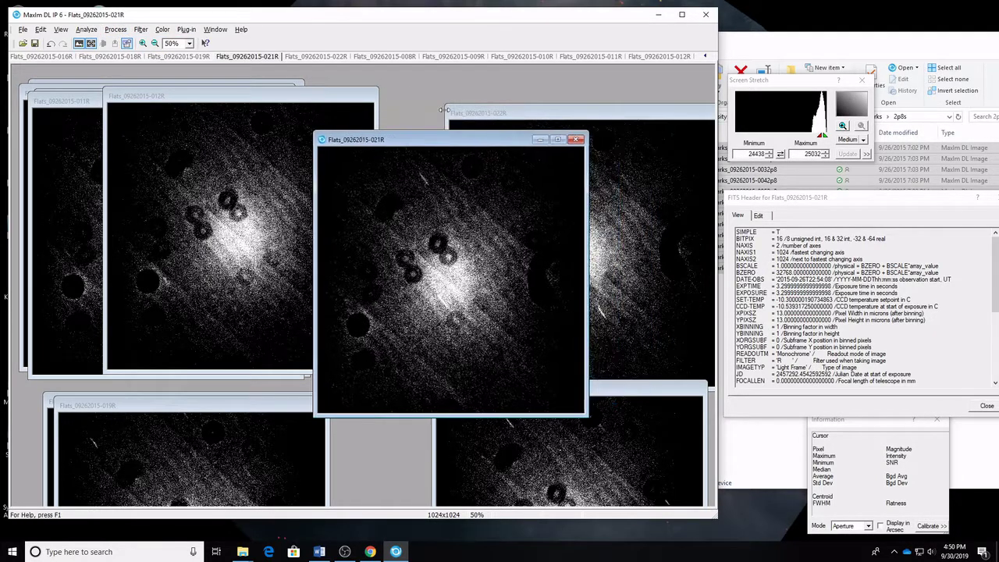
pyautogui.click(491, 113)
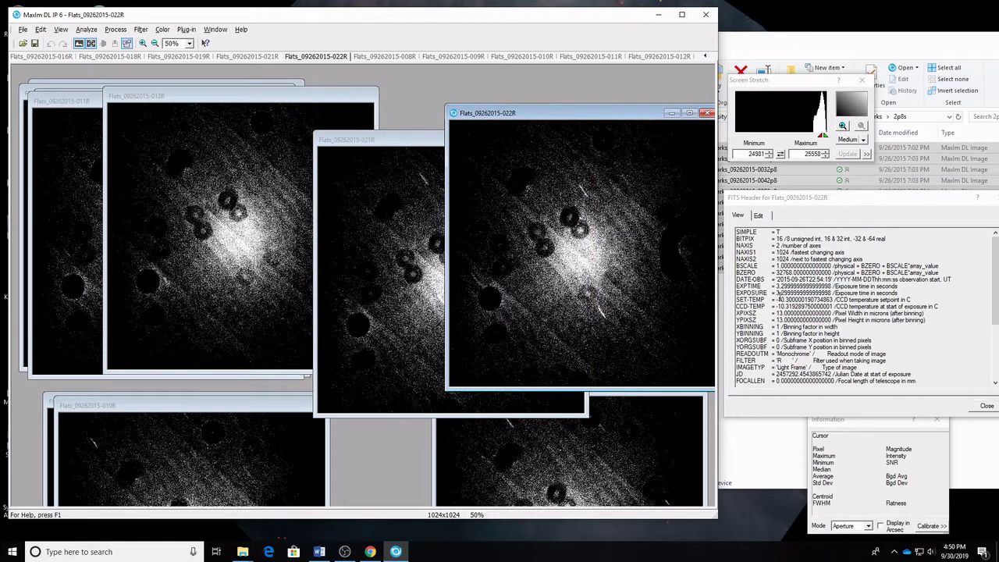
pyautogui.click(115, 30)
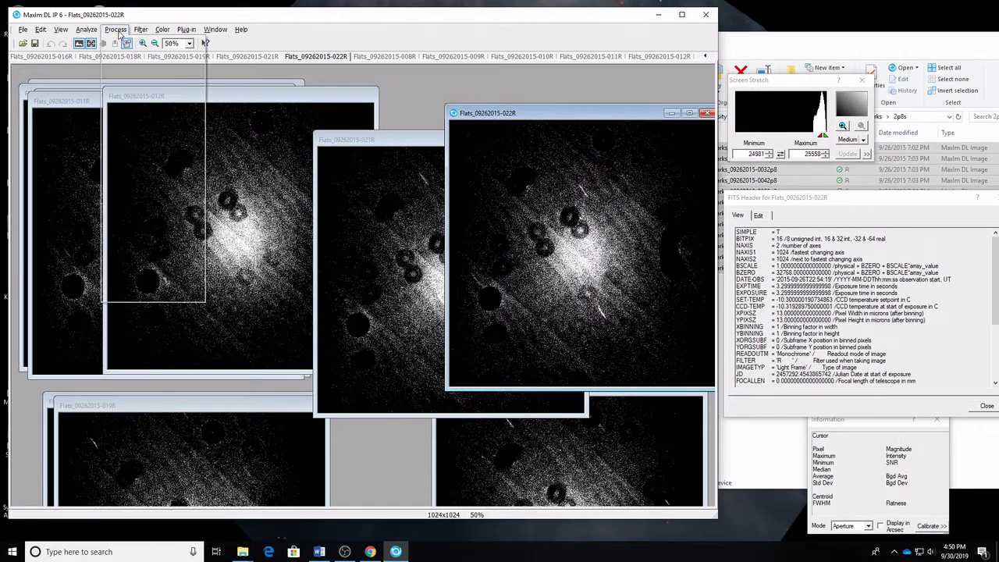
pyautogui.click(125, 43)
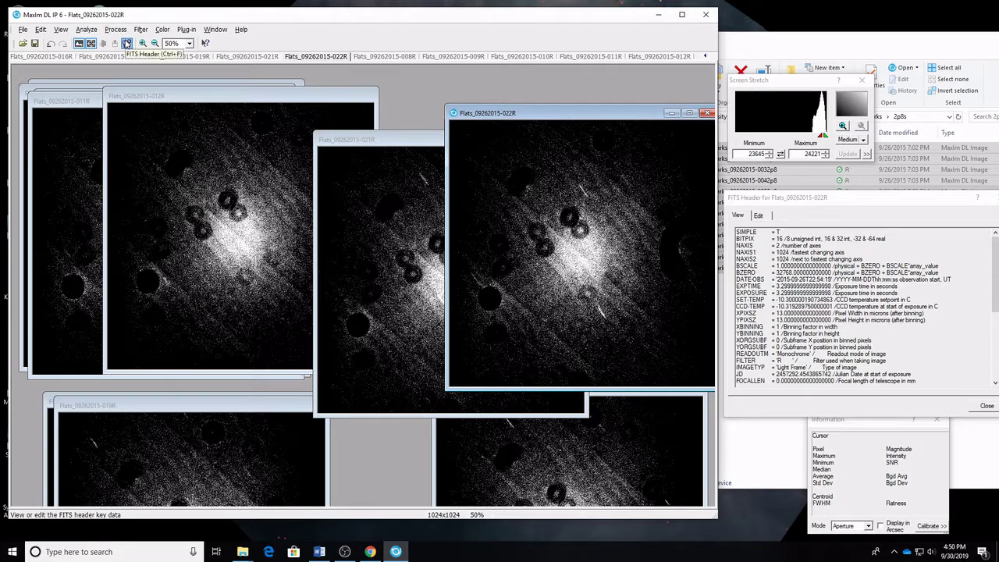
pyautogui.moveTo(537, 121); pyautogui.dragTo(479, 101)
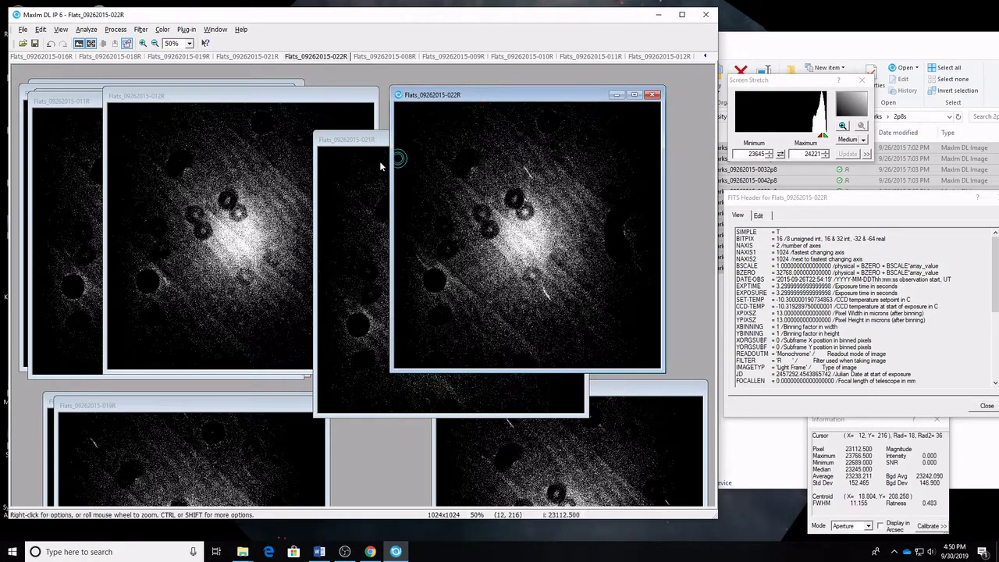
pyautogui.moveTo(370, 143); pyautogui.dragTo(465, 106)
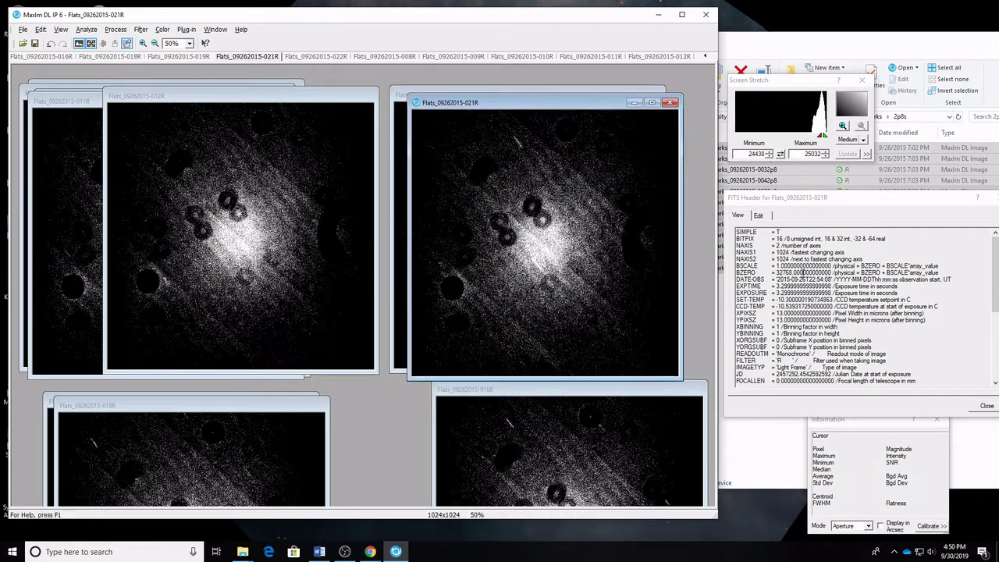
pyautogui.moveTo(827, 202); pyautogui.dragTo(815, 187)
pyautogui.scroll(-4, 857, 270)
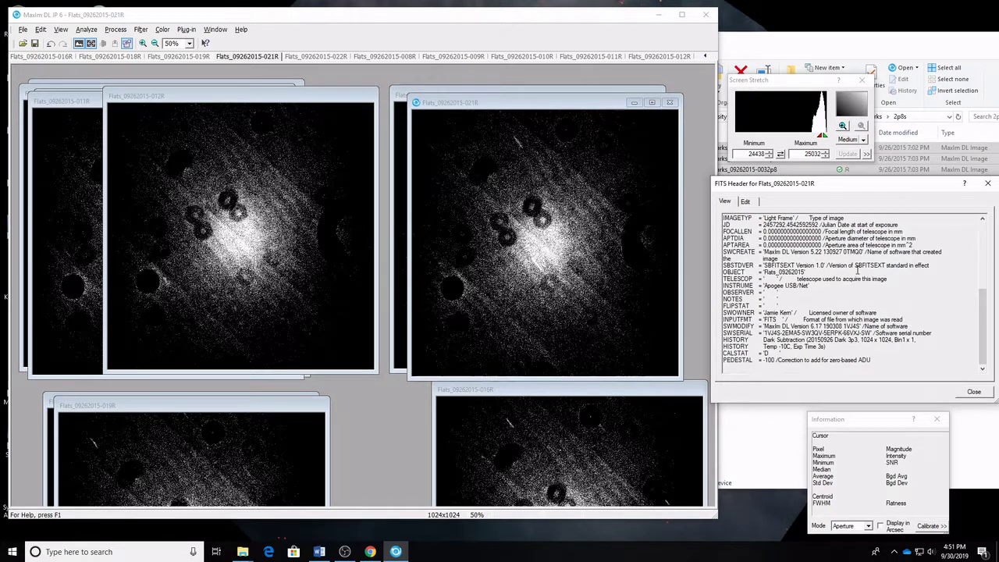
pyautogui.moveTo(724, 339); pyautogui.dragTo(832, 346)
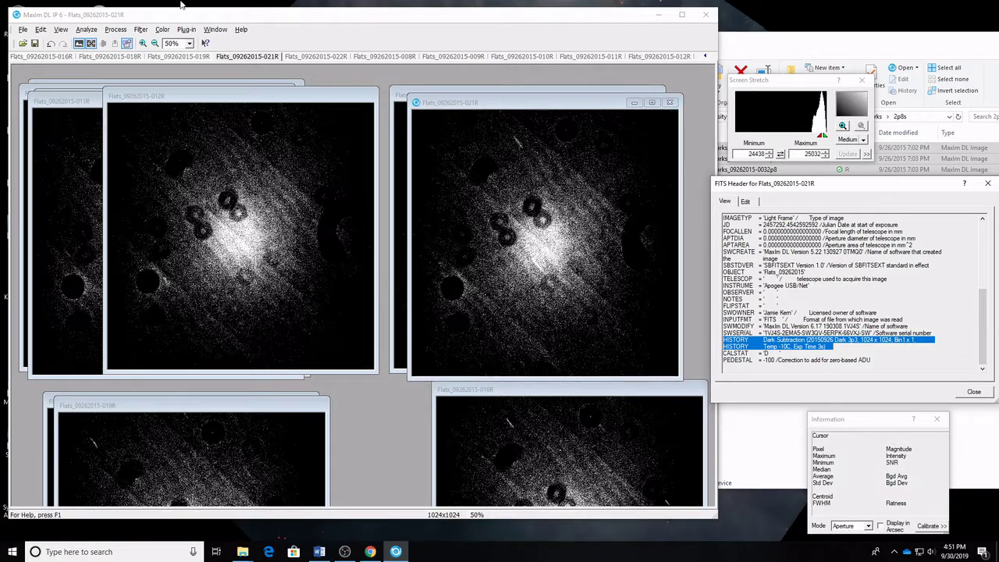
# Review in Set Calibration which of the 20150926 dark groups is enabled.
pyautogui.click(119, 30)
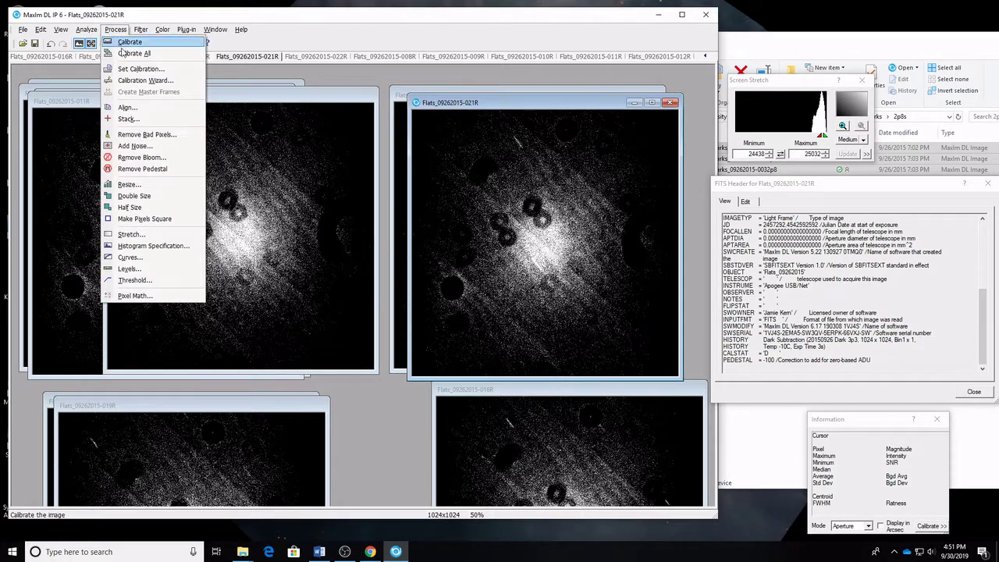
pyautogui.click(129, 69)
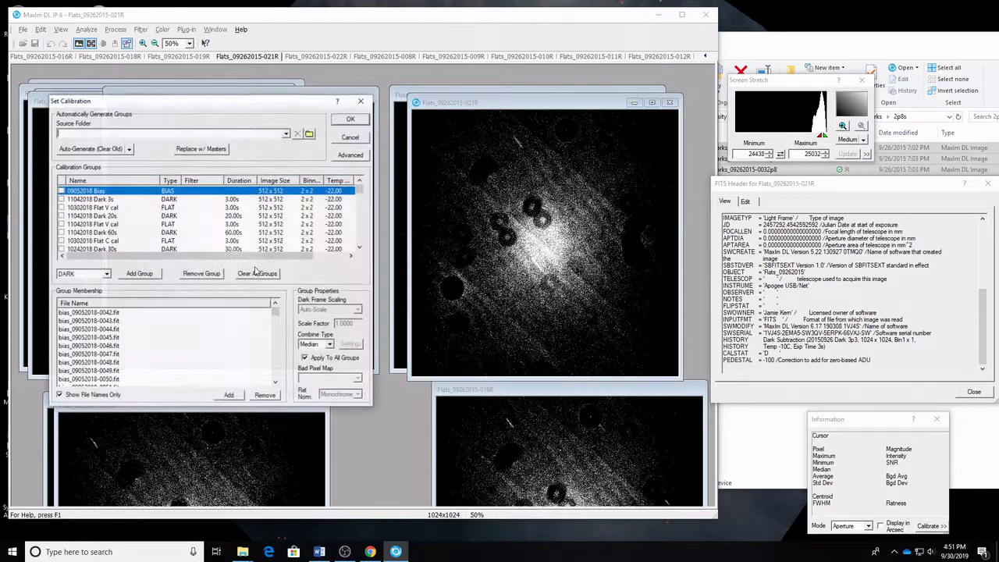
pyautogui.moveTo(359, 187); pyautogui.dragTo(364, 244)
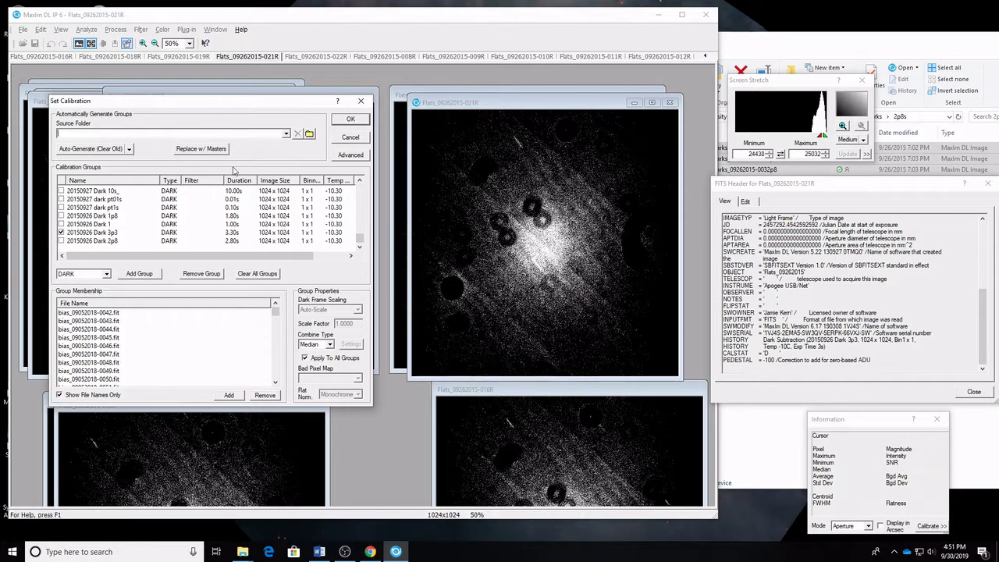
pyautogui.click(351, 119)
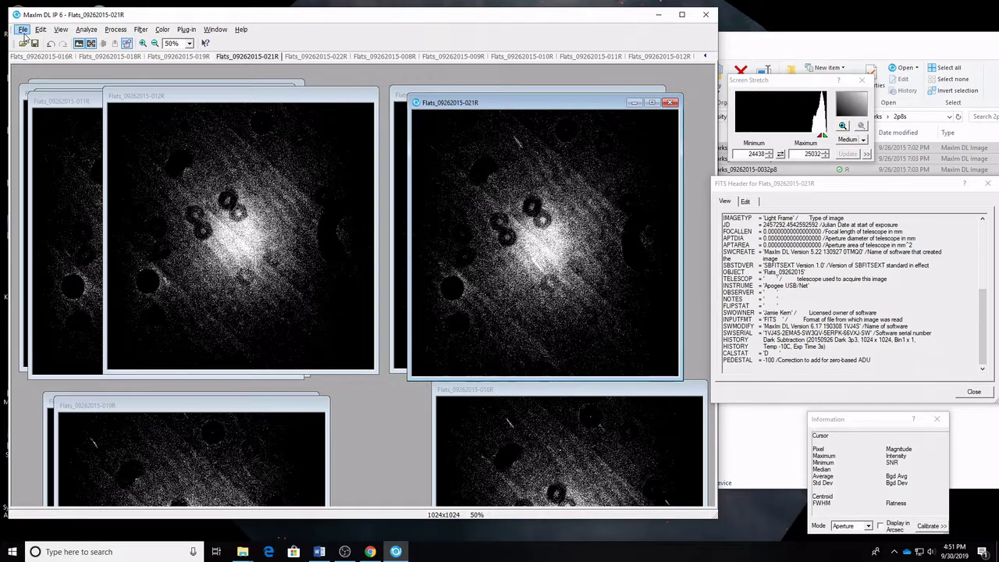
# Start saving the calibrated 021R flat under a new name, creating and opening a folder named "cal" inside the R folder.
pyautogui.click(23, 29)
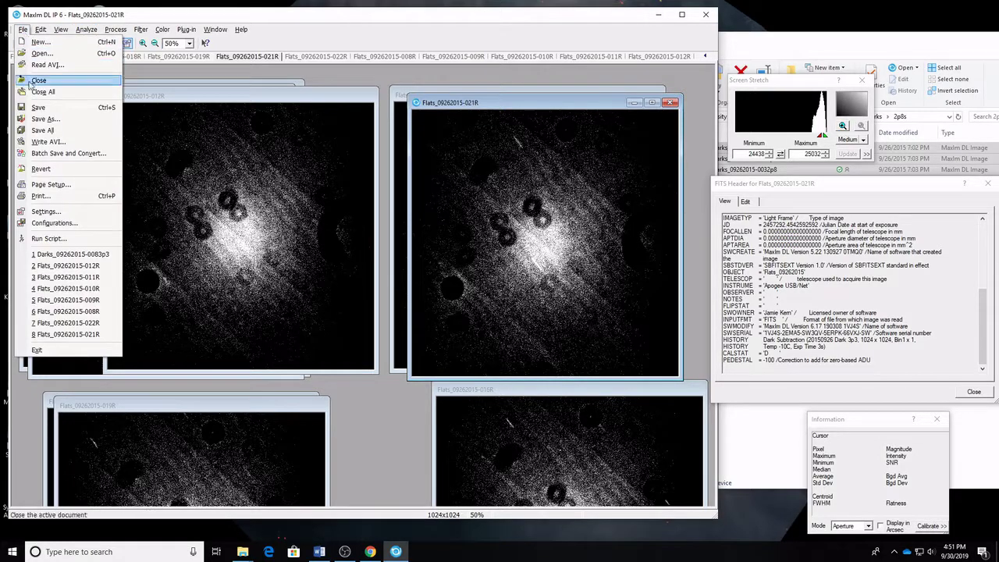
pyautogui.click(40, 111)
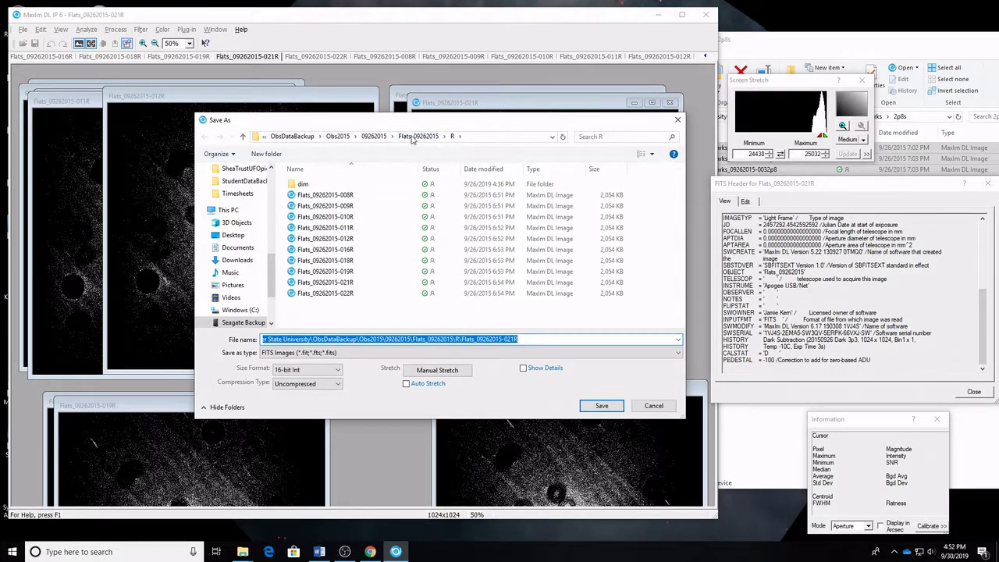
pyautogui.click(339, 315)
pyautogui.rightClick(340, 316)
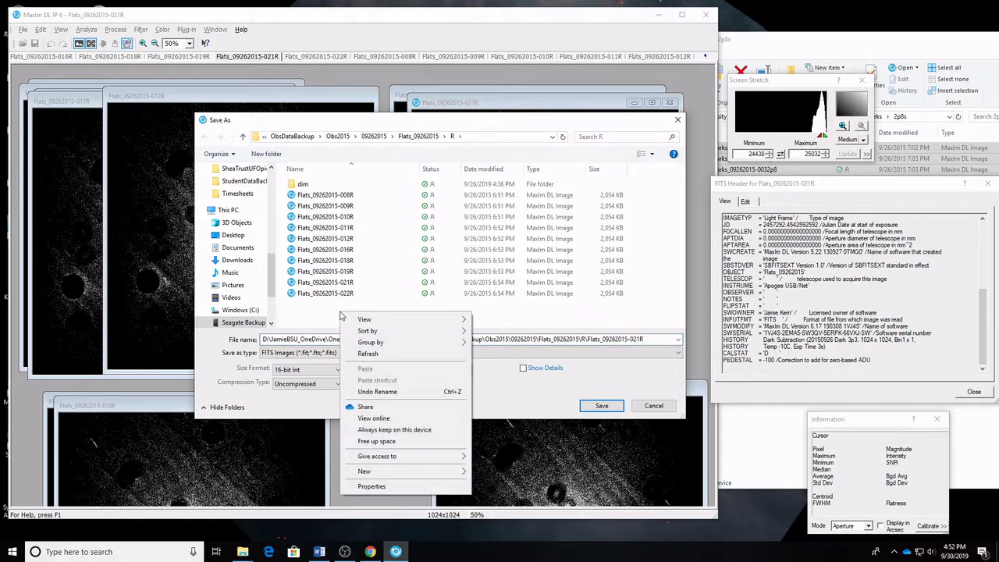
pyautogui.moveTo(443, 472)
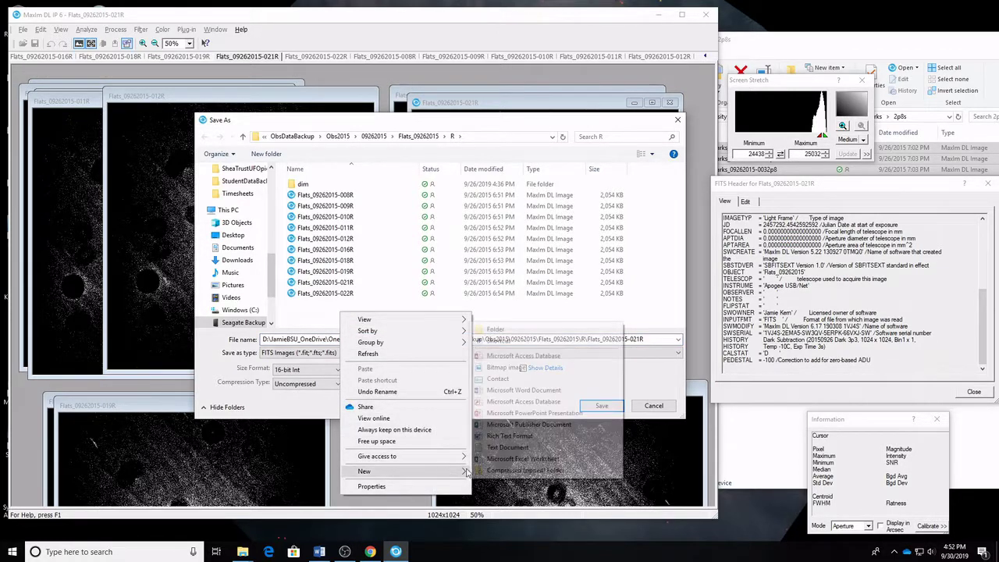
pyautogui.click(490, 329)
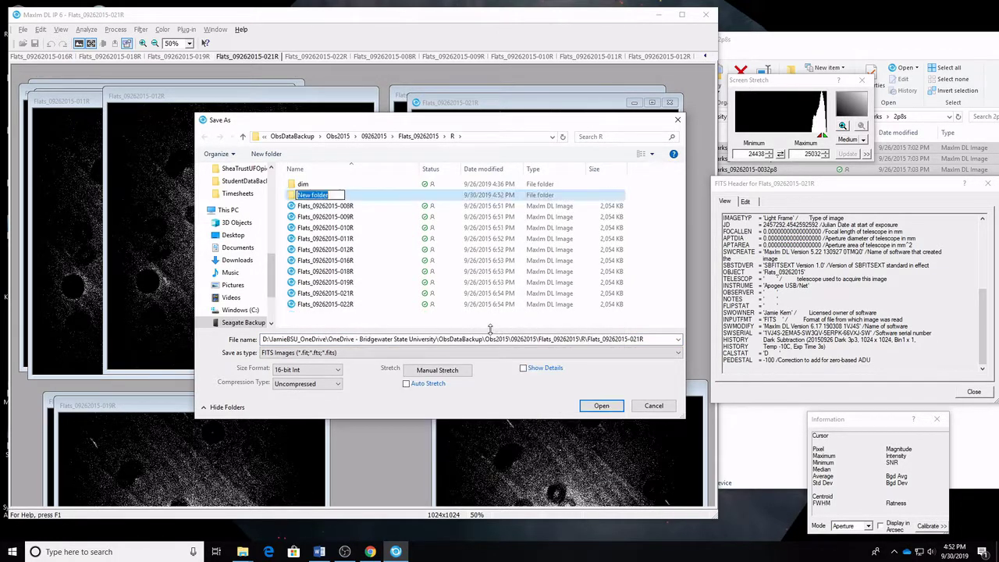
pyautogui.write('ca')
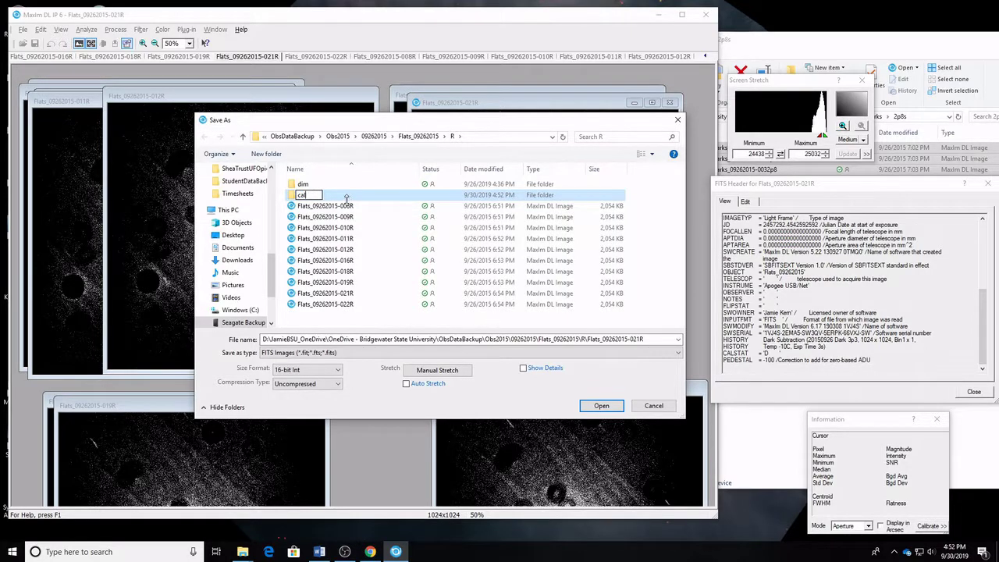
pyautogui.write('l')
pyautogui.press('Return')
pyautogui.doubleClick(306, 184)
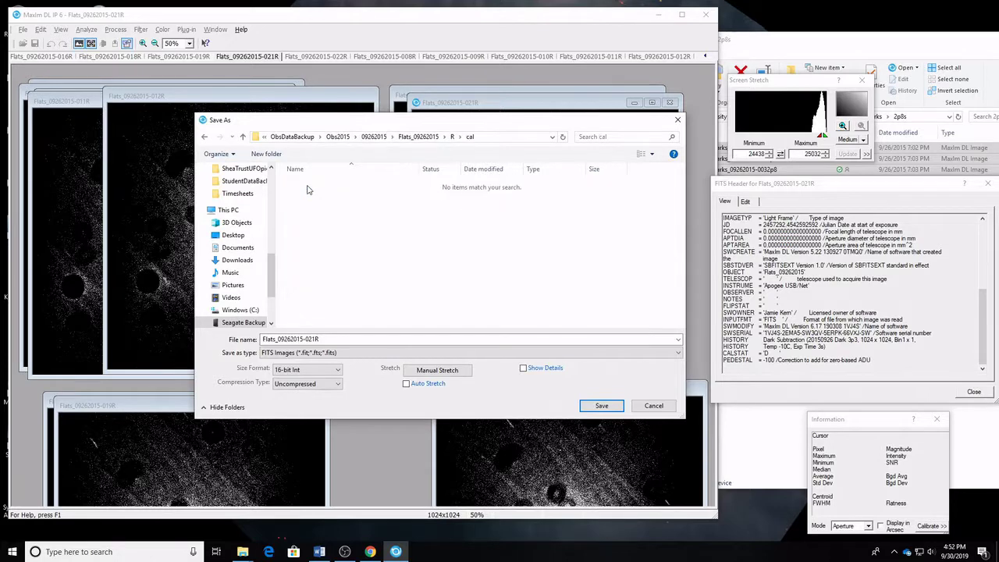
pyautogui.click(327, 341)
pyautogui.click(328, 340)
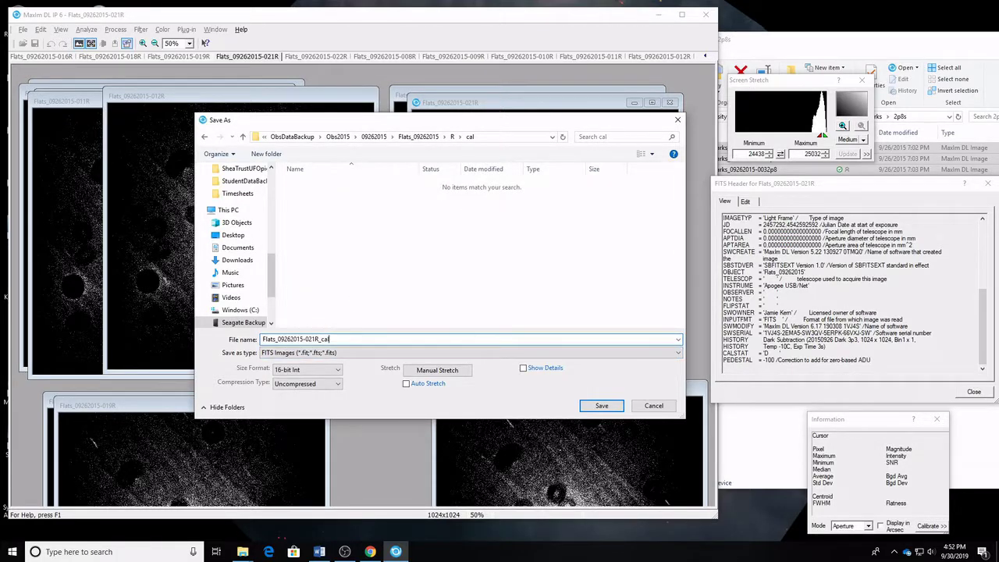
pyautogui.write('_cal')
pyautogui.press('Return')
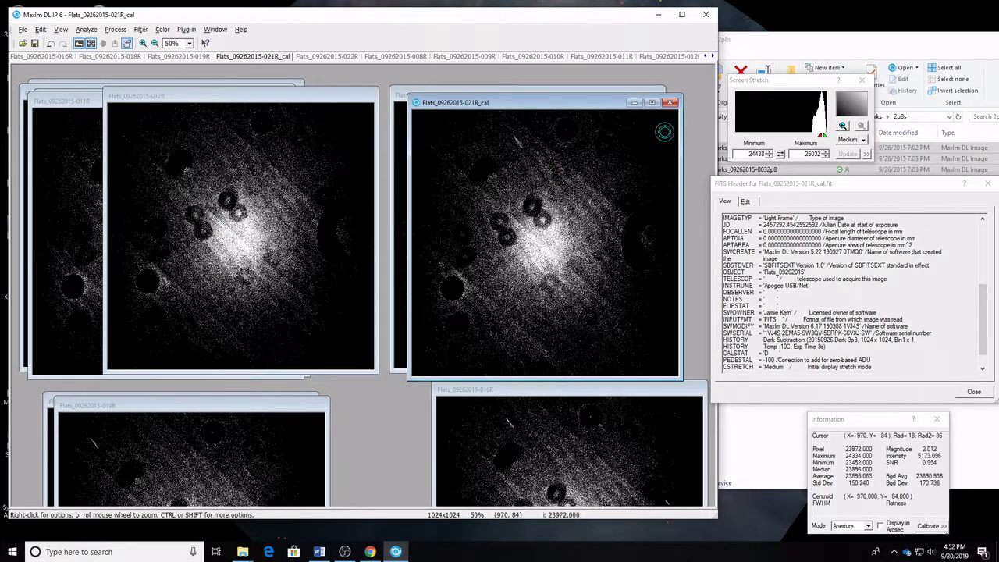
pyautogui.click(673, 104)
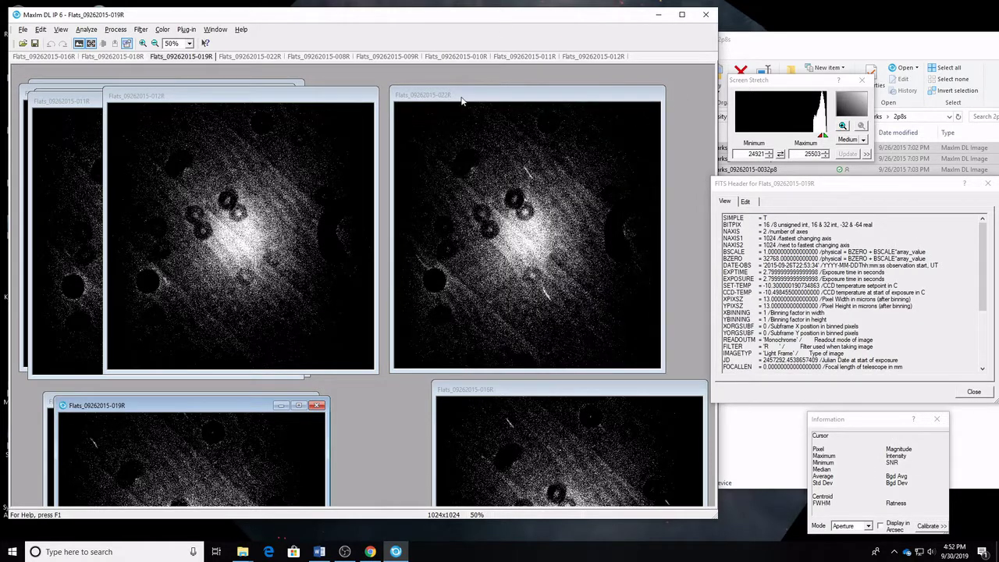
pyautogui.click(23, 29)
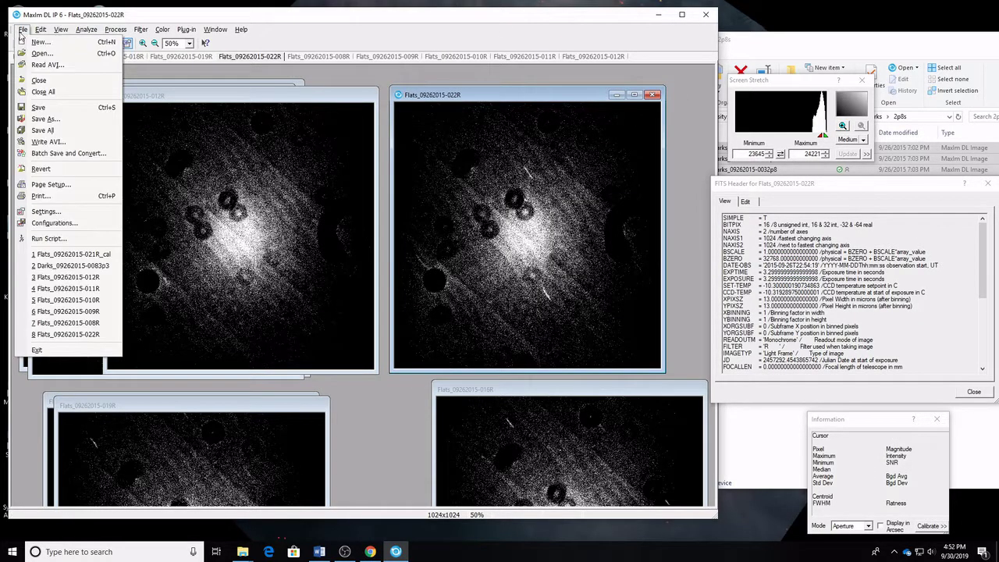
pyautogui.click(47, 119)
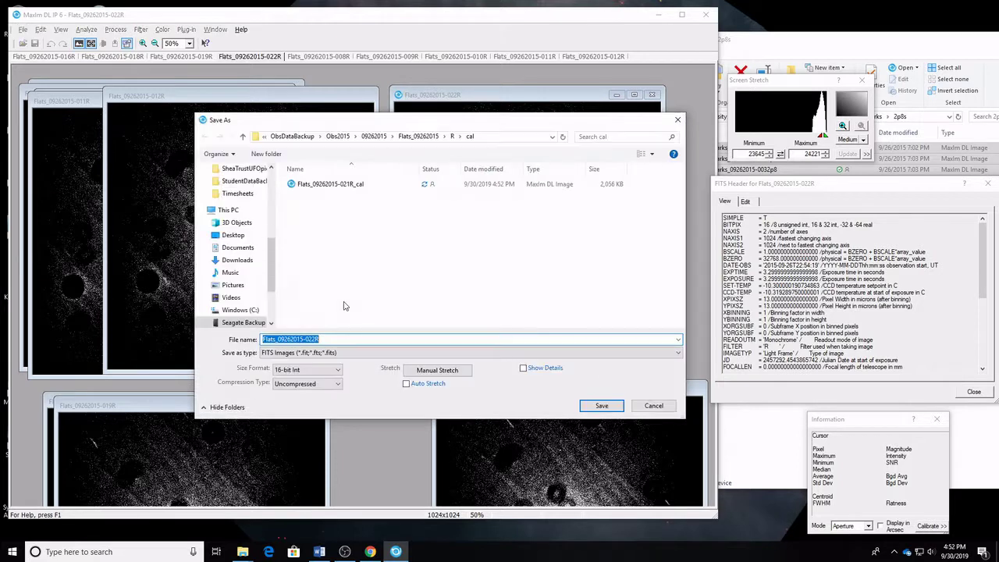
pyautogui.click(333, 339)
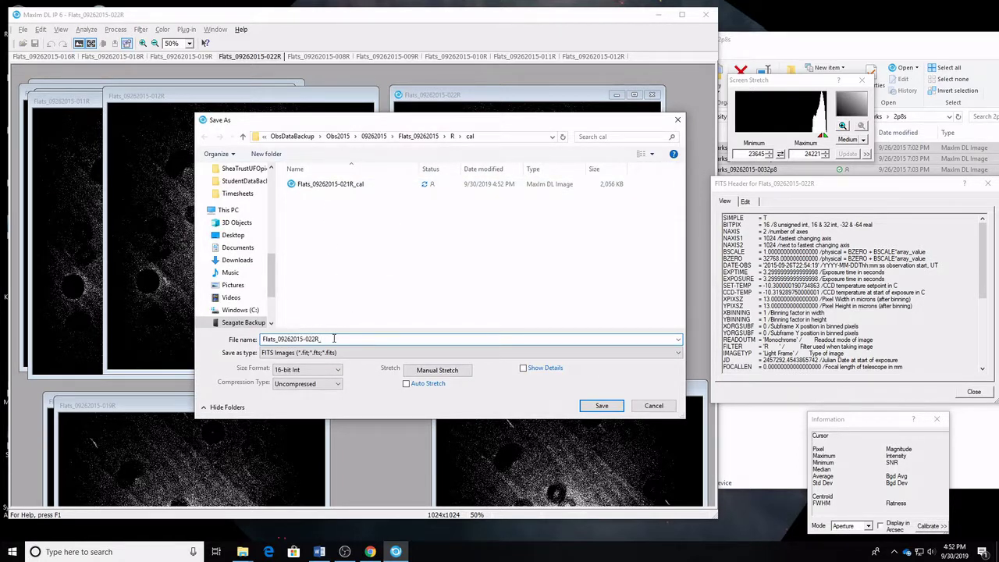
pyautogui.press('Return')
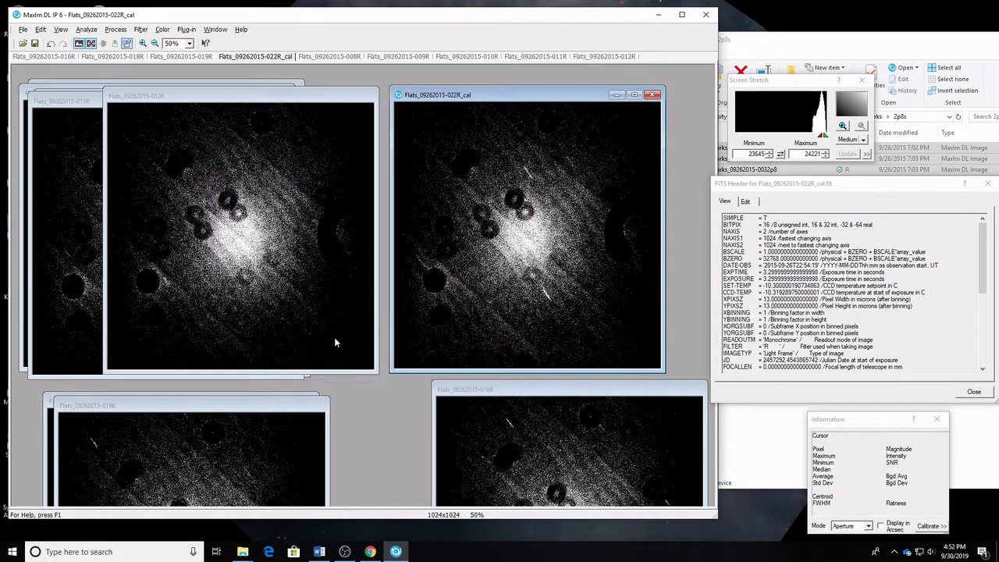
pyautogui.click(658, 96)
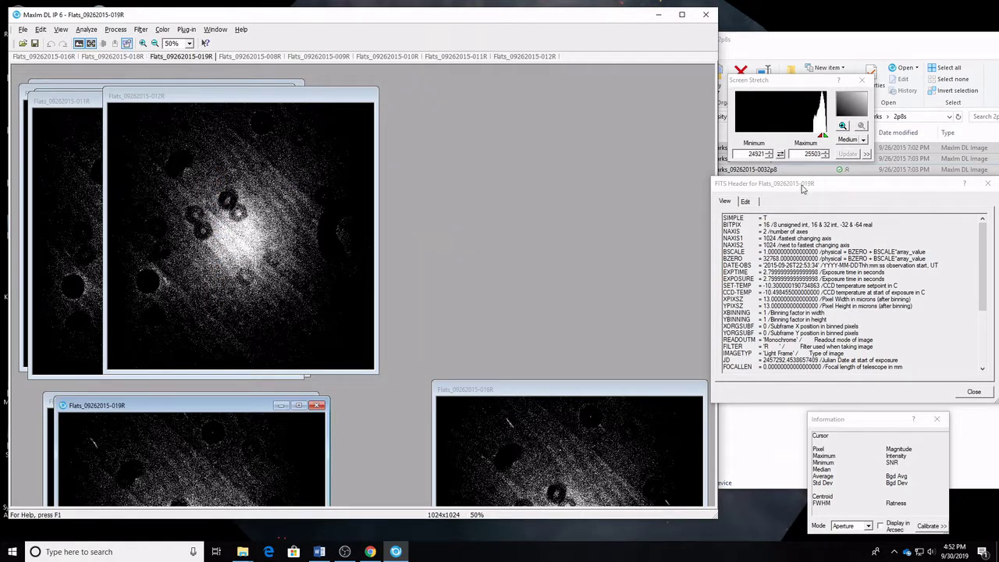
# Reposition the FITS Header and Screen Stretch windows lower beside the image workspace, keeping the 019R flat active.
pyautogui.moveTo(804, 190); pyautogui.dragTo(804, 225)
pyautogui.moveTo(794, 88); pyautogui.dragTo(797, 150)
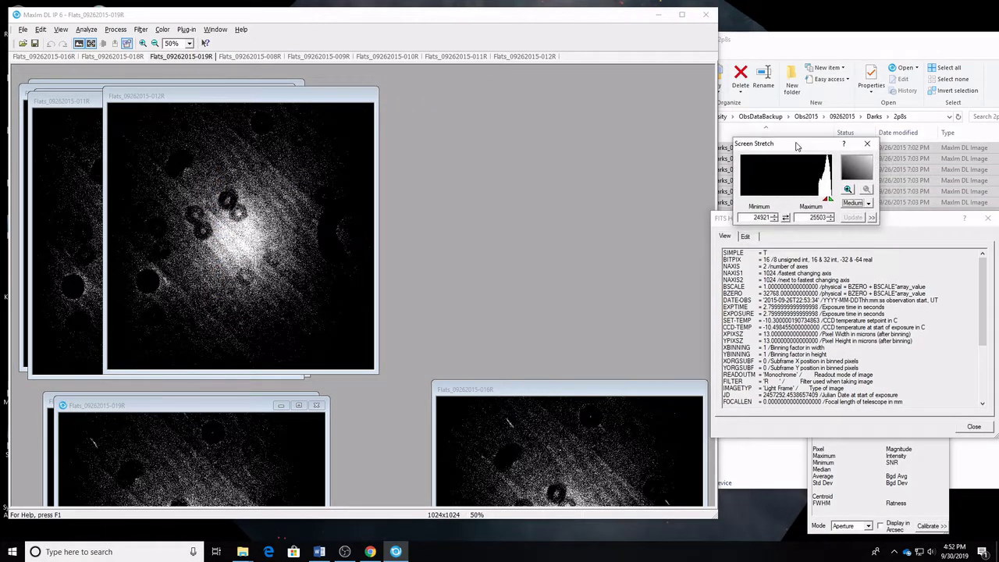
pyautogui.click(166, 414)
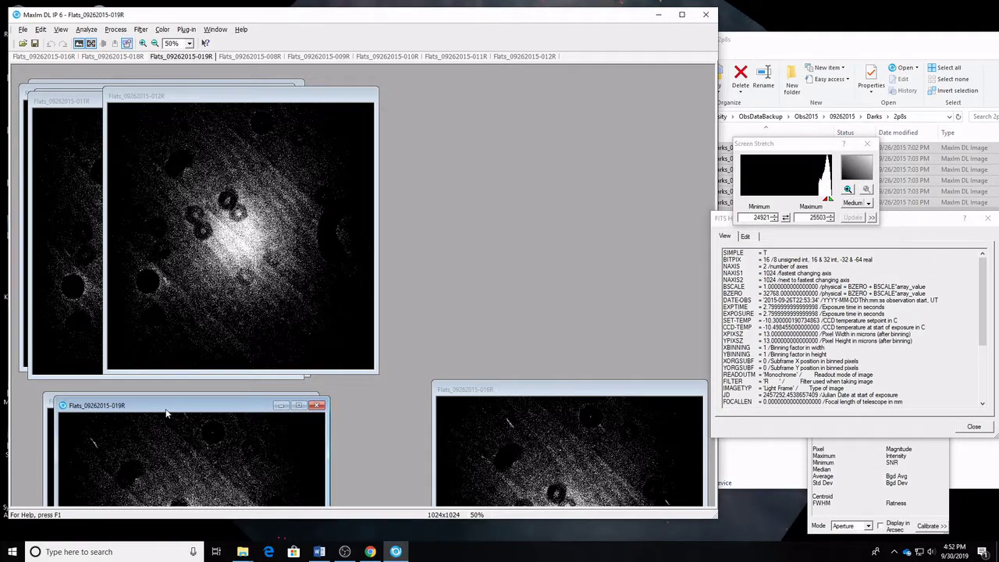
pyautogui.click(755, 39)
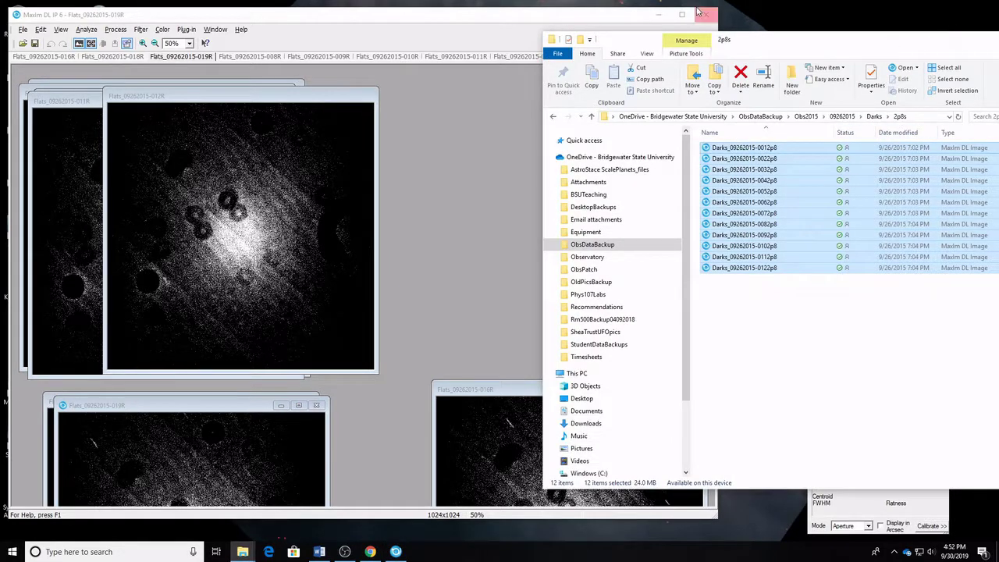
pyautogui.click(582, 16)
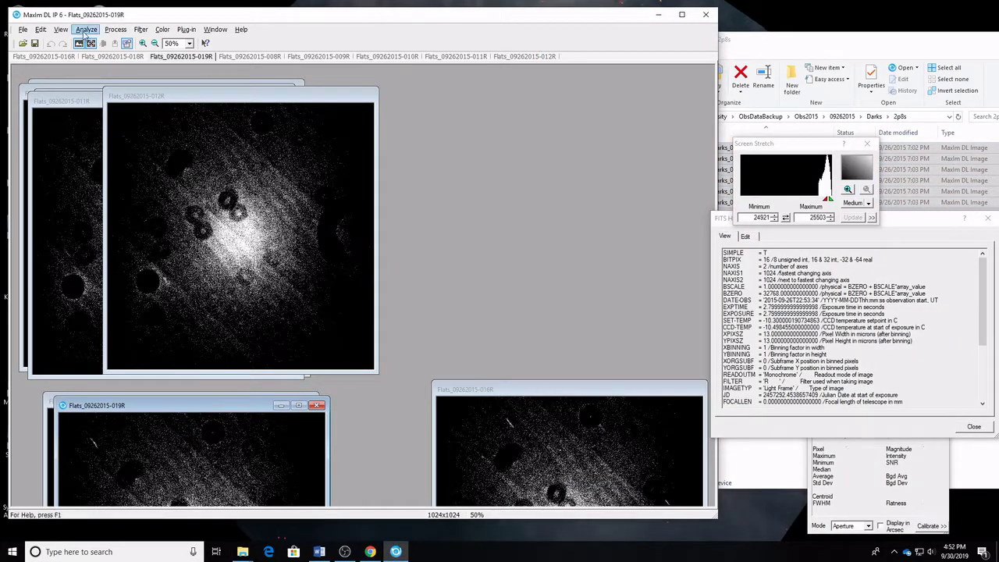
# Enable the 20150926 Dark 2p8 group in Set Calibration and accept the settings.
pyautogui.click(115, 31)
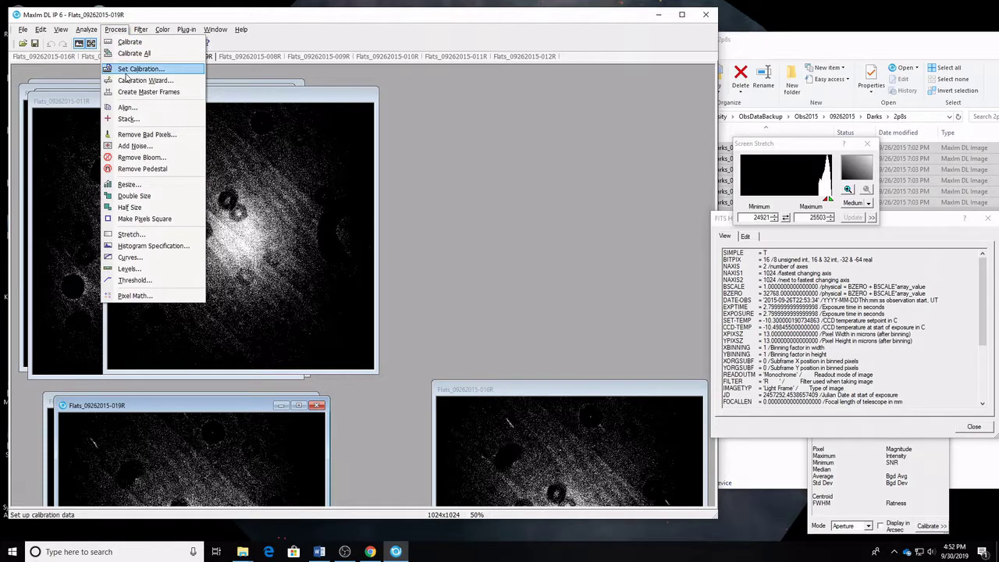
pyautogui.click(128, 70)
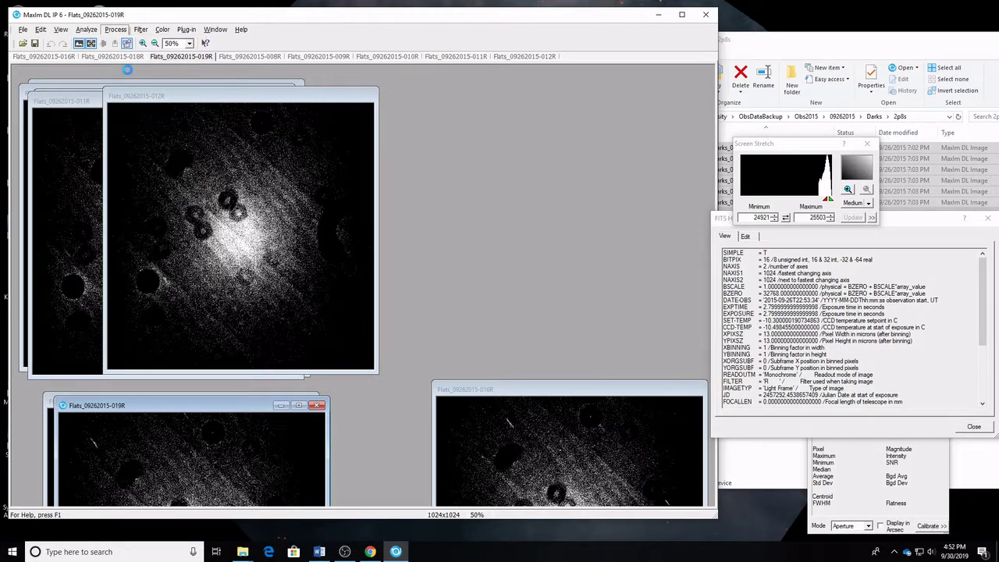
pyautogui.moveTo(359, 192); pyautogui.dragTo(359, 244)
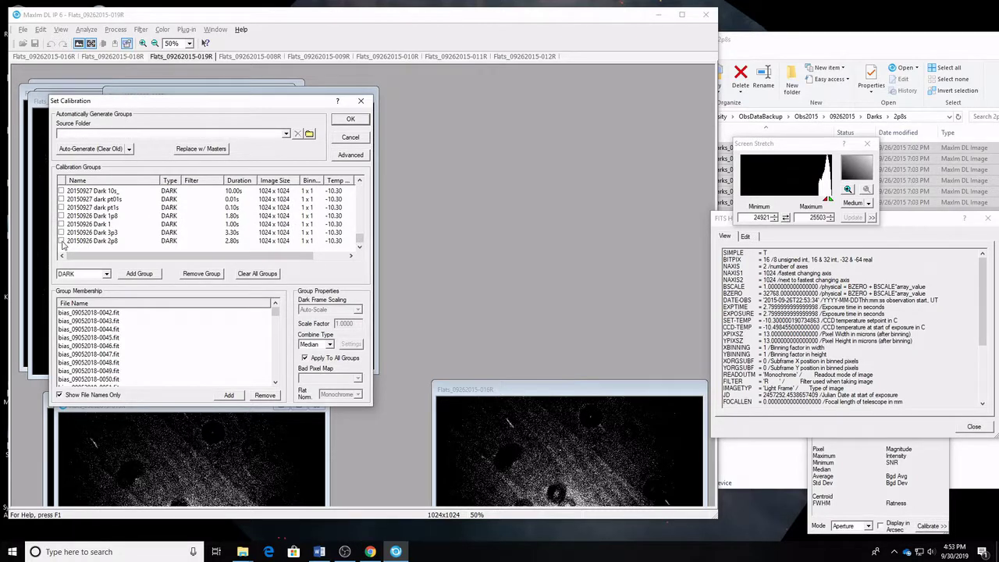
pyautogui.click(61, 241)
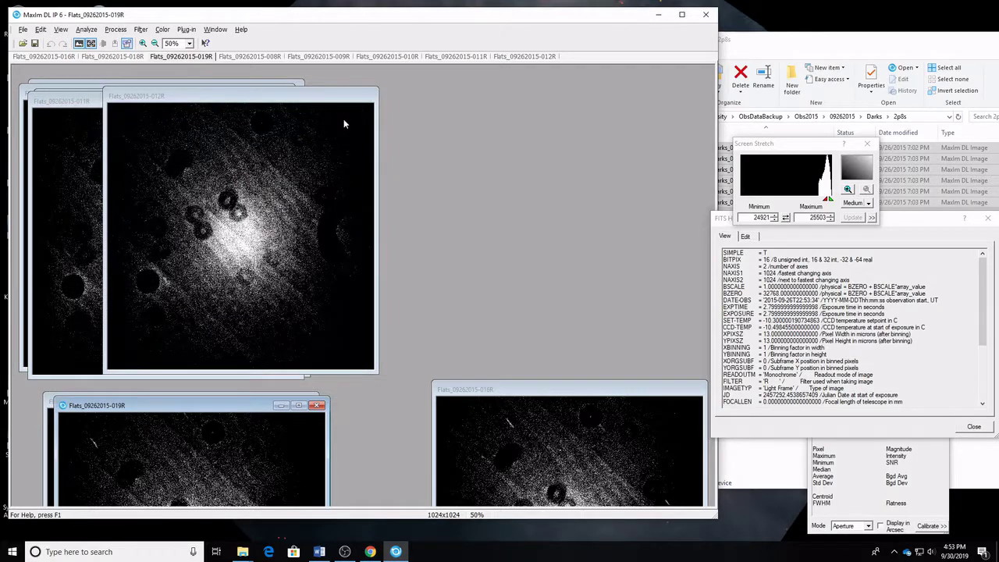
# Calibrate the 019R flat and move its window into the free workspace area beside the other flats.
pyautogui.moveTo(215, 406); pyautogui.dragTo(214, 227)
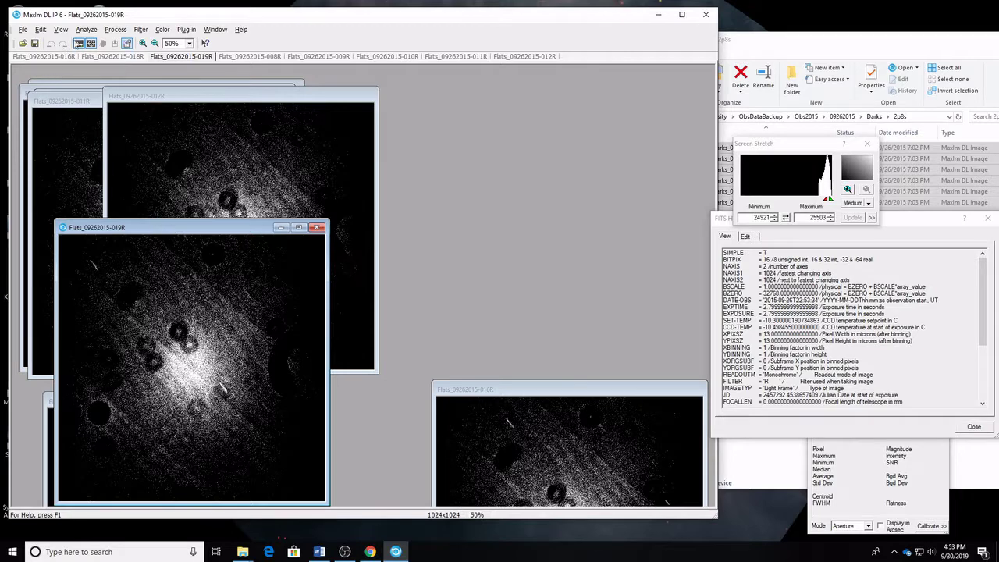
pyautogui.click(115, 30)
pyautogui.click(117, 32)
pyautogui.moveTo(168, 226); pyautogui.dragTo(523, 83)
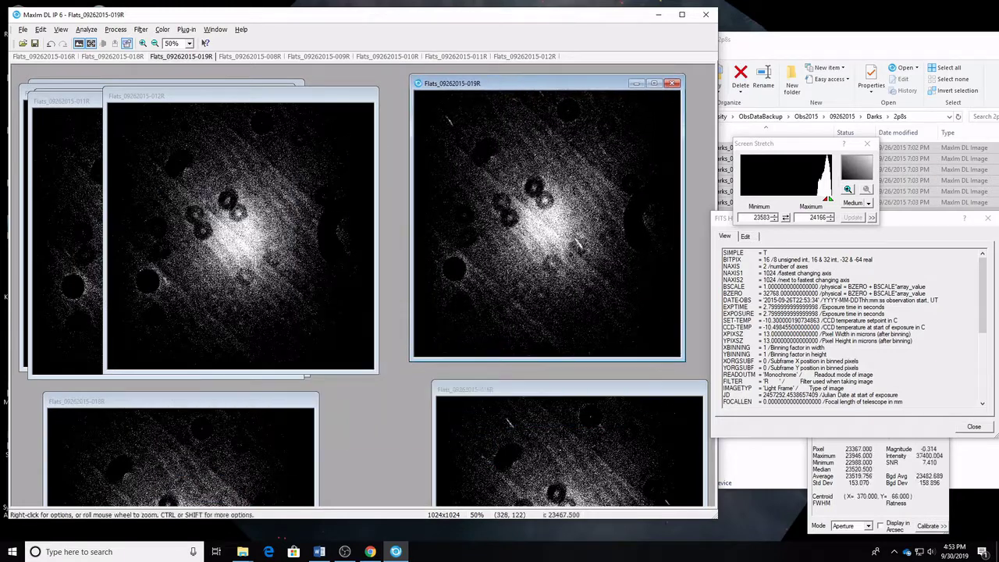
# Calibrate the 018R flat and check the dark subtraction history entry in its FITS header.
pyautogui.click(154, 403)
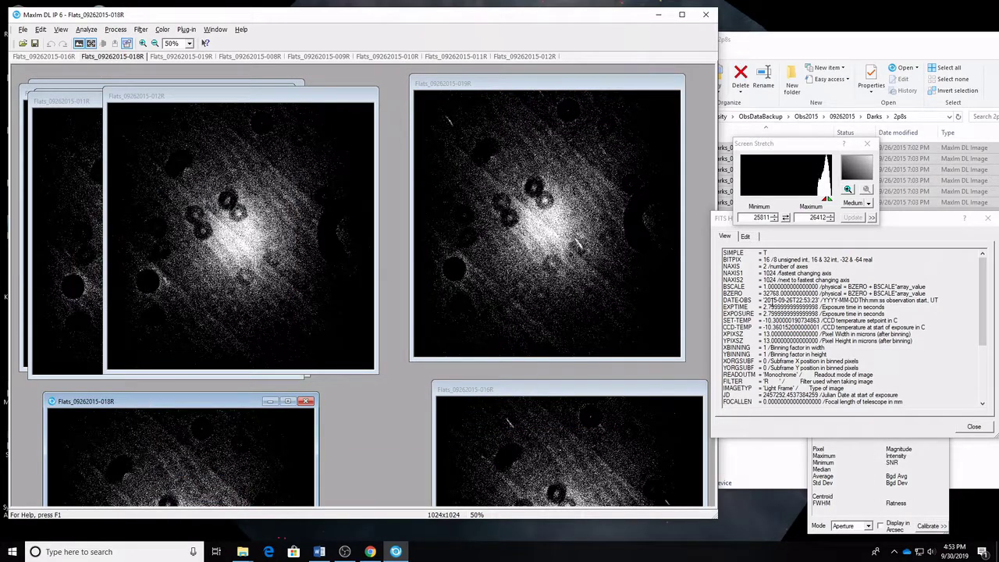
pyautogui.moveTo(217, 402); pyautogui.dragTo(575, 83)
pyautogui.click(116, 29)
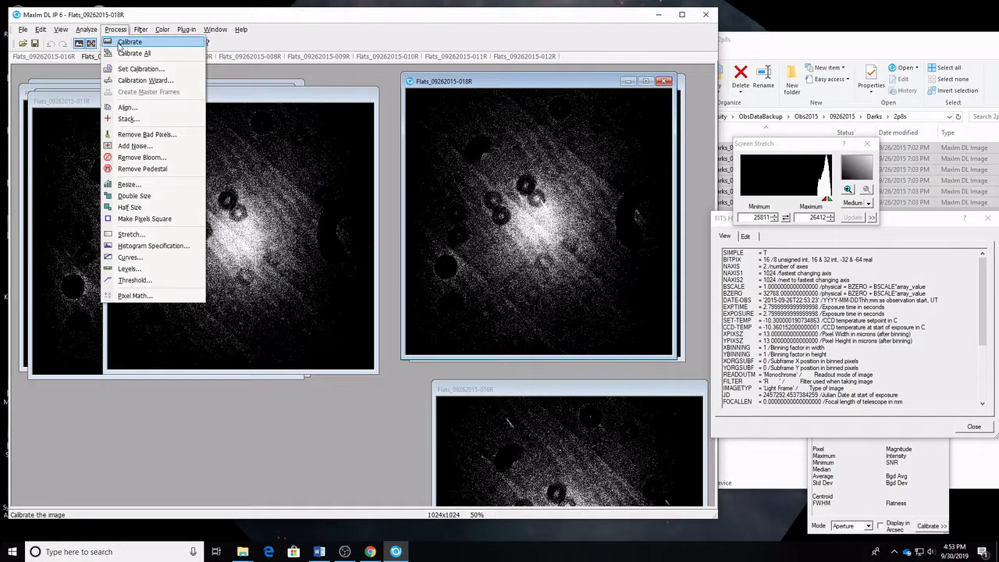
pyautogui.click(119, 46)
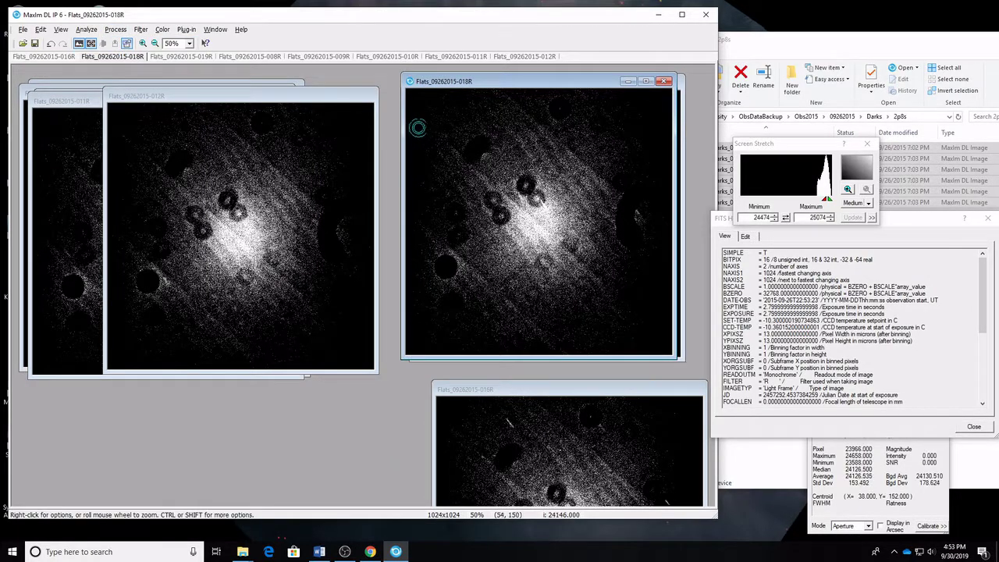
pyautogui.moveTo(982, 296); pyautogui.dragTo(982, 362)
pyautogui.moveTo(734, 375); pyautogui.dragTo(837, 381)
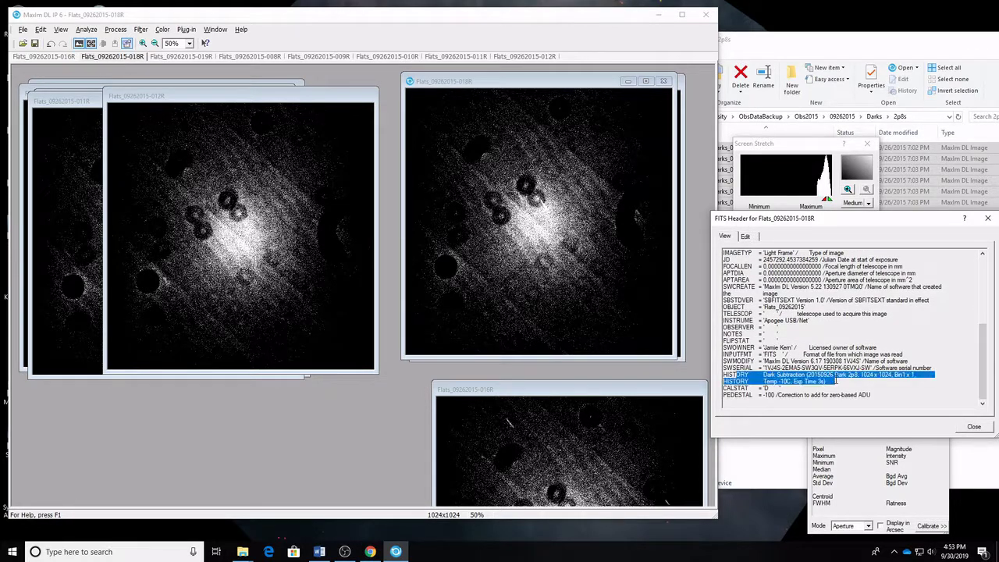
pyautogui.click(23, 29)
pyautogui.click(33, 118)
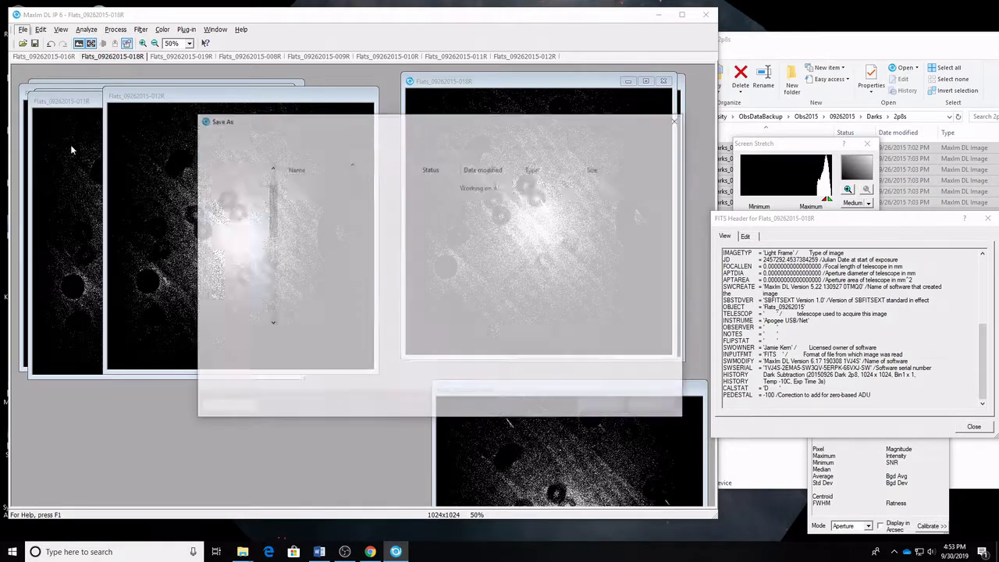
pyautogui.click(330, 336)
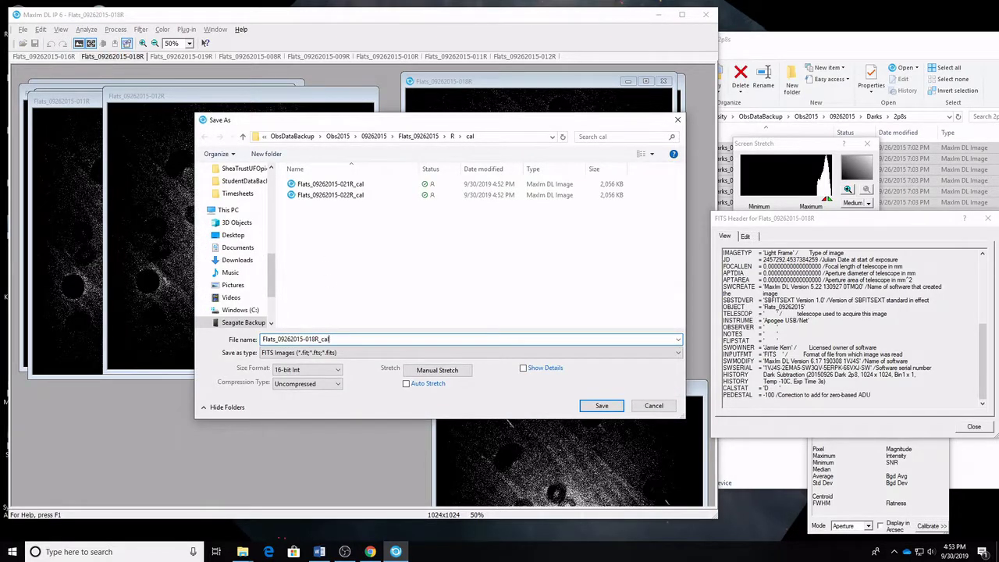
pyautogui.press('Return')
pyautogui.click(664, 80)
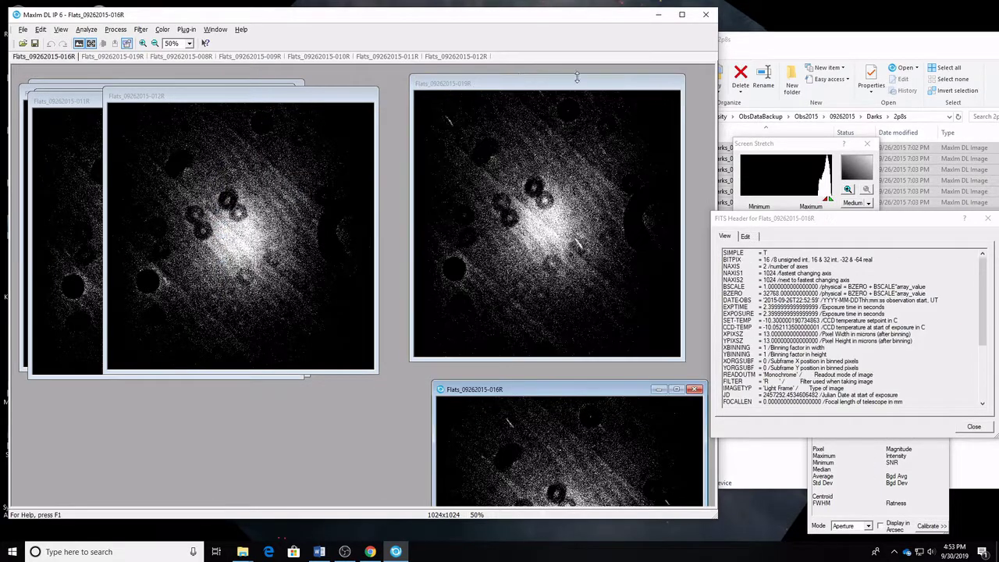
pyautogui.click(577, 77)
pyautogui.click(23, 29)
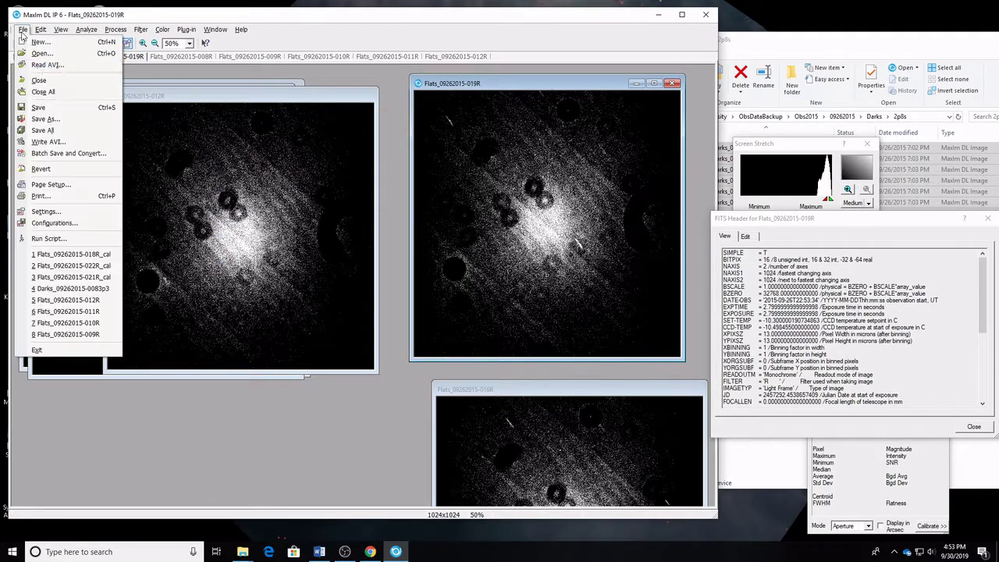
pyautogui.click(44, 118)
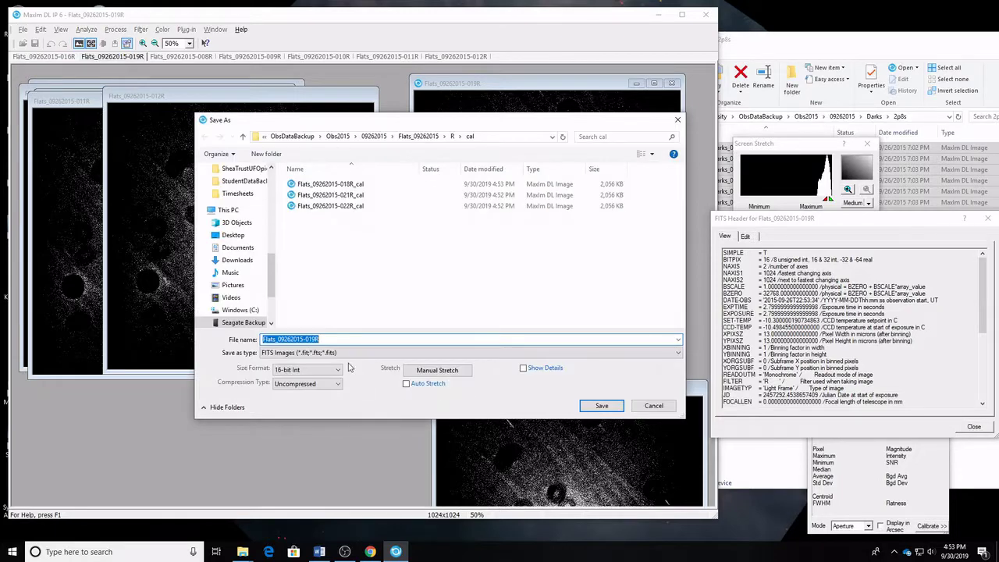
pyautogui.click(327, 337)
pyautogui.write('_cal')
pyautogui.press('Return')
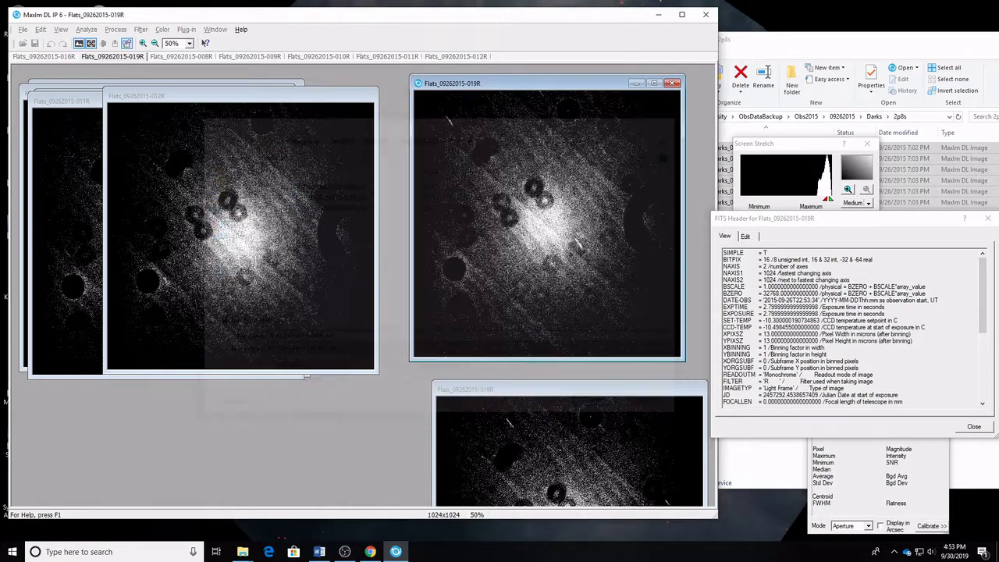
pyautogui.click(672, 83)
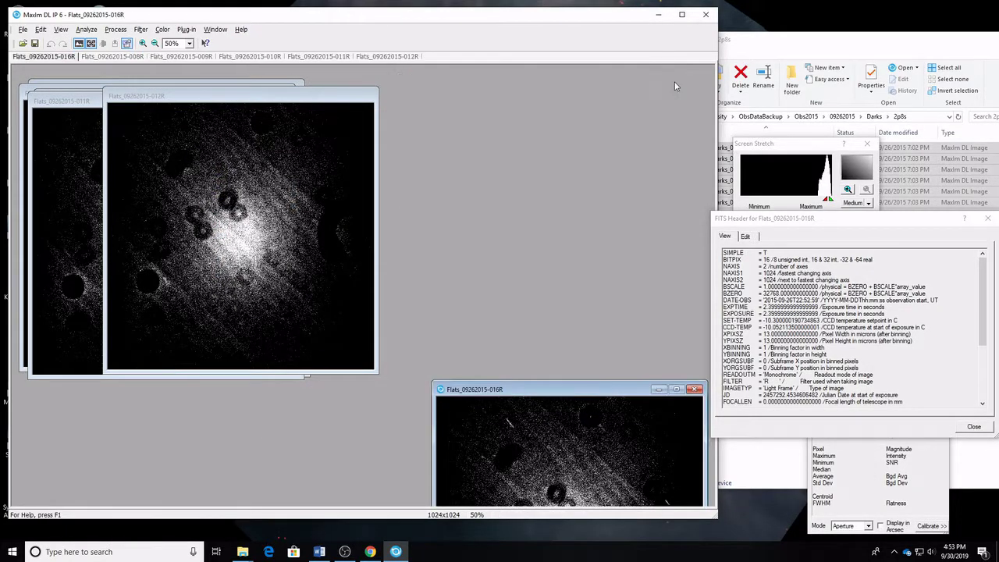
# Rearrange the remaining flats so the 016R image stands apart from the 009R and 012R windows, and make 016R active.
pyautogui.moveTo(572, 392); pyautogui.dragTo(547, 88)
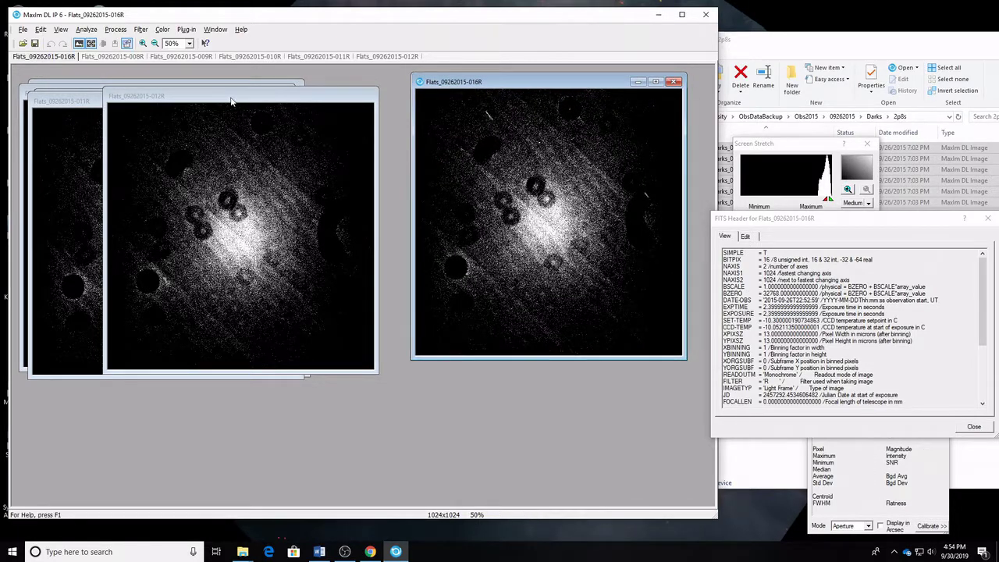
pyautogui.moveTo(224, 100); pyautogui.dragTo(148, 206)
pyautogui.click(125, 134)
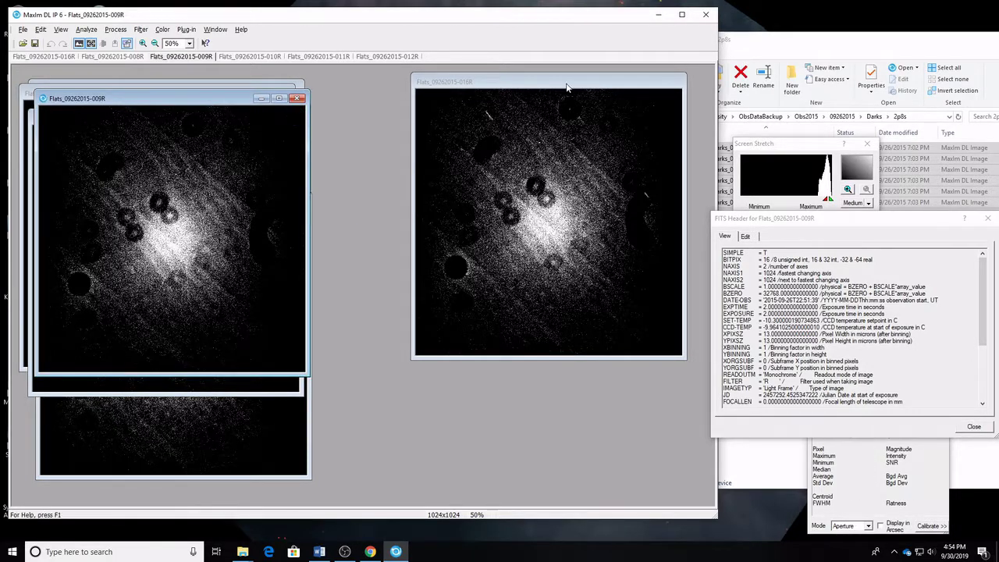
pyautogui.moveTo(509, 88); pyautogui.dragTo(494, 93)
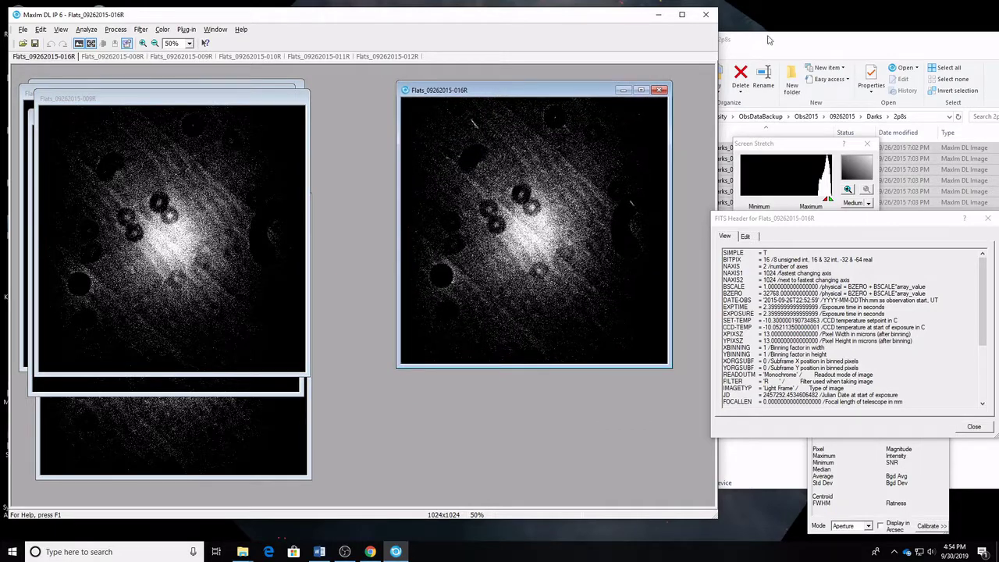
# Switch to File Explorer and examine the exposure folders in the 09262015 Darks folder for one suiting the 016R flat.
pyautogui.click(812, 50)
pyautogui.click(806, 333)
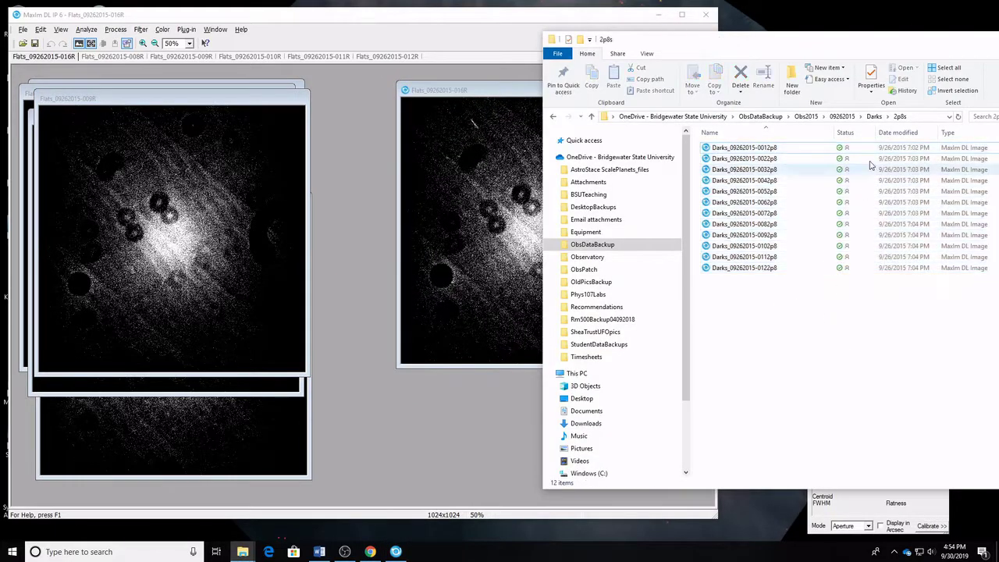
pyautogui.click(874, 117)
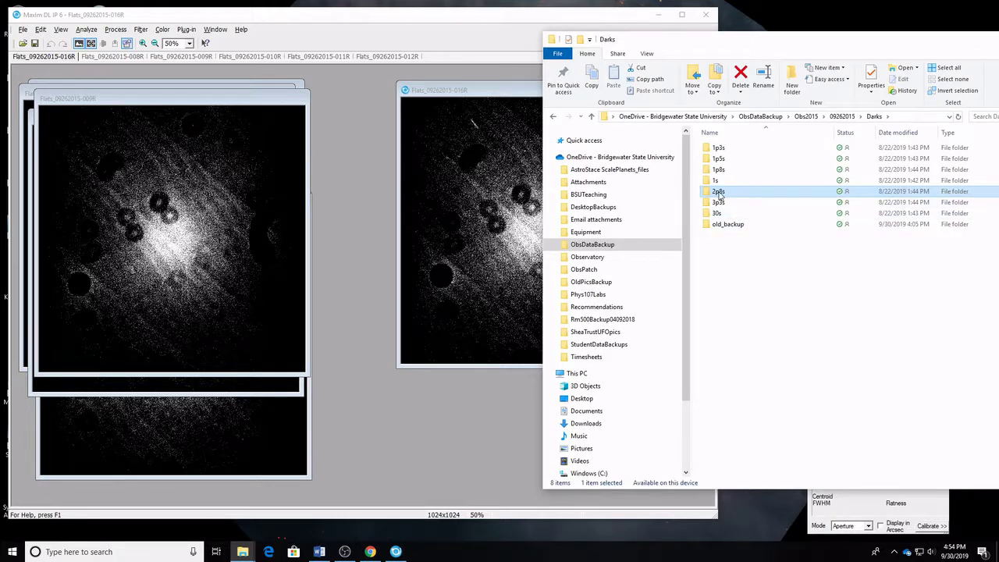
pyautogui.moveTo(728, 198)
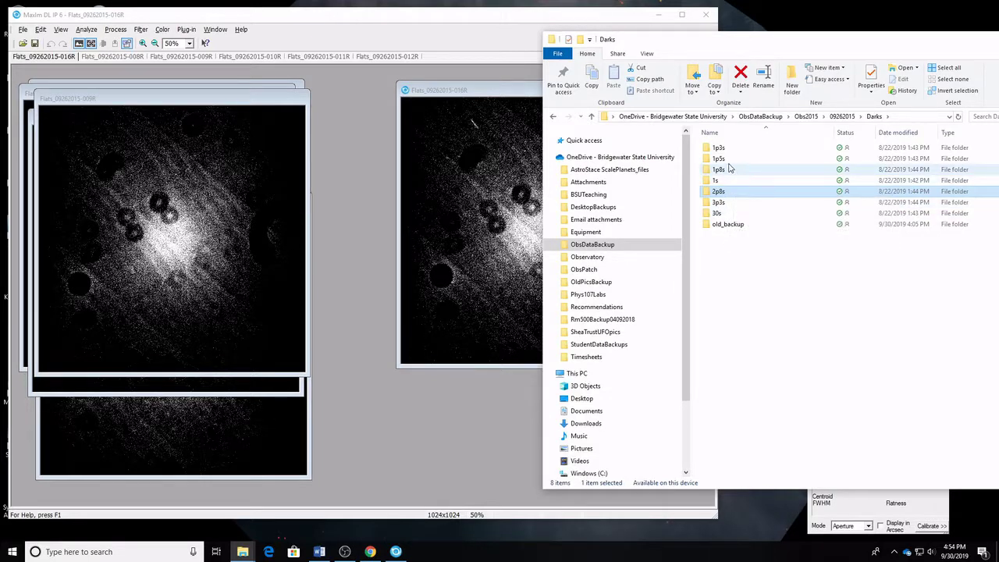
pyautogui.moveTo(731, 173)
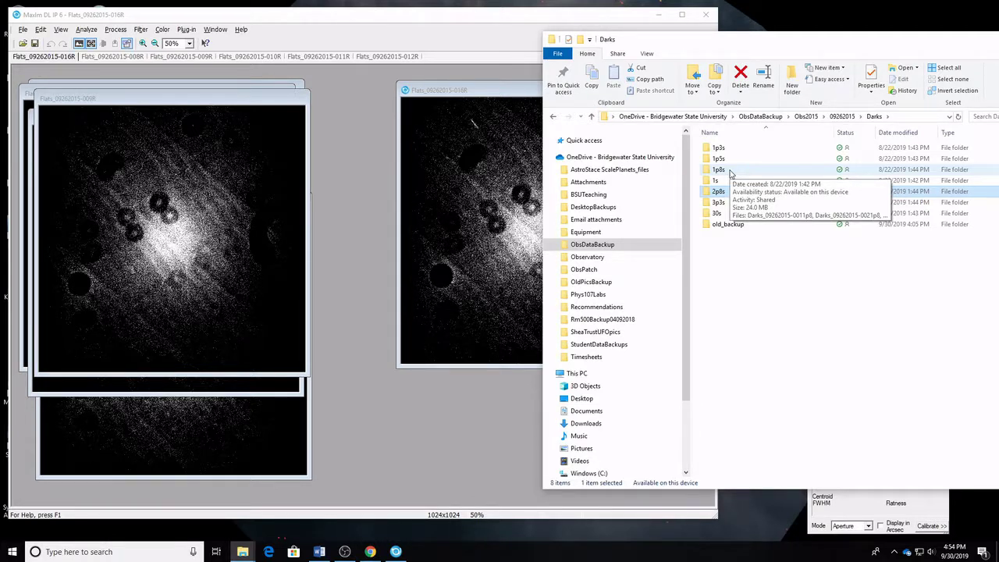
# Return to MaxIm DL and make 20150926 Dark 1p8 the enabled dark group in Set Calibration instead of Dark 2p8.
pyautogui.click(119, 31)
pyautogui.click(139, 69)
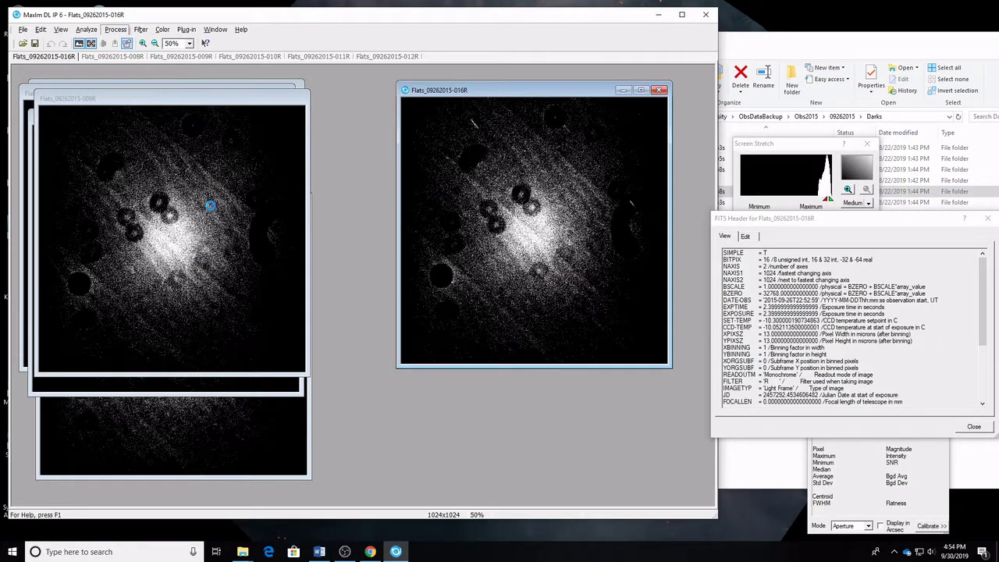
pyautogui.moveTo(359, 195); pyautogui.dragTo(360, 238)
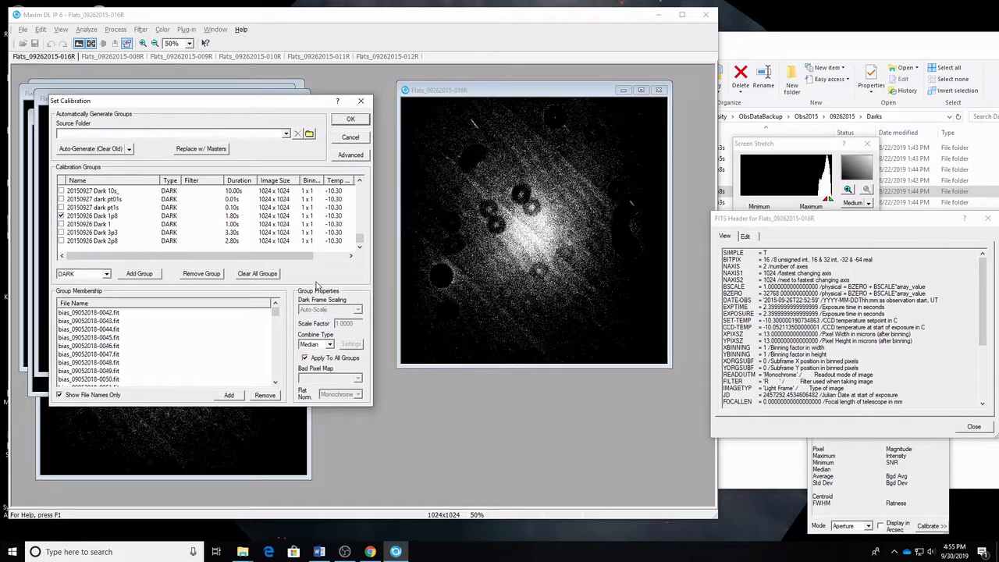
pyautogui.click(363, 122)
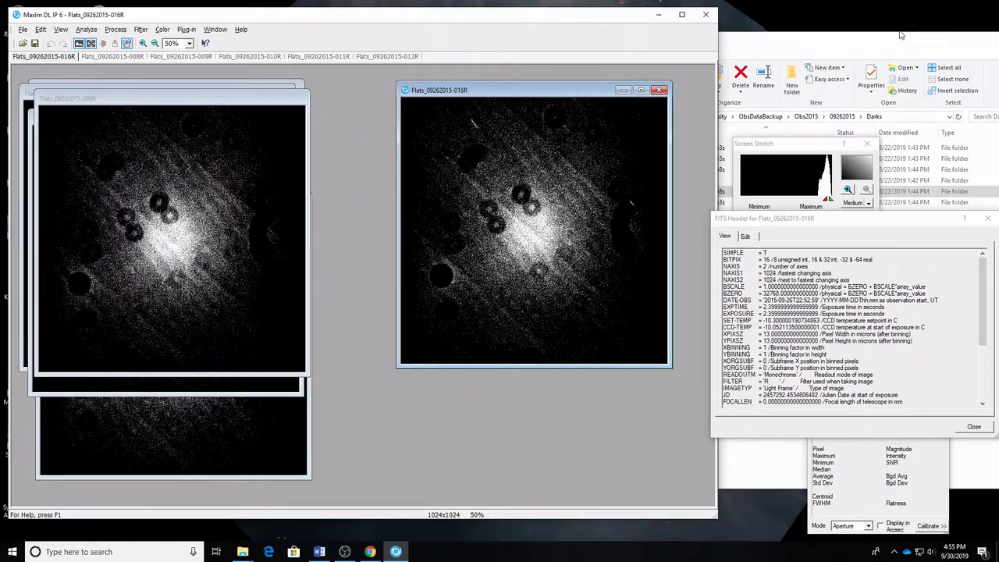
# Switch to File Explorer and open the 09272015 observation folder inside Obs2015.
pyautogui.click(890, 43)
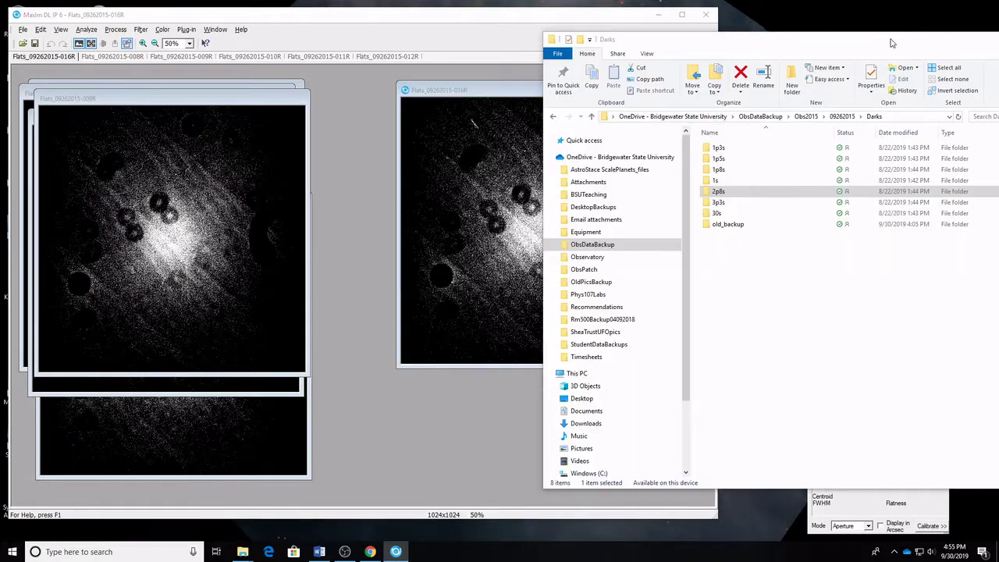
pyautogui.click(845, 116)
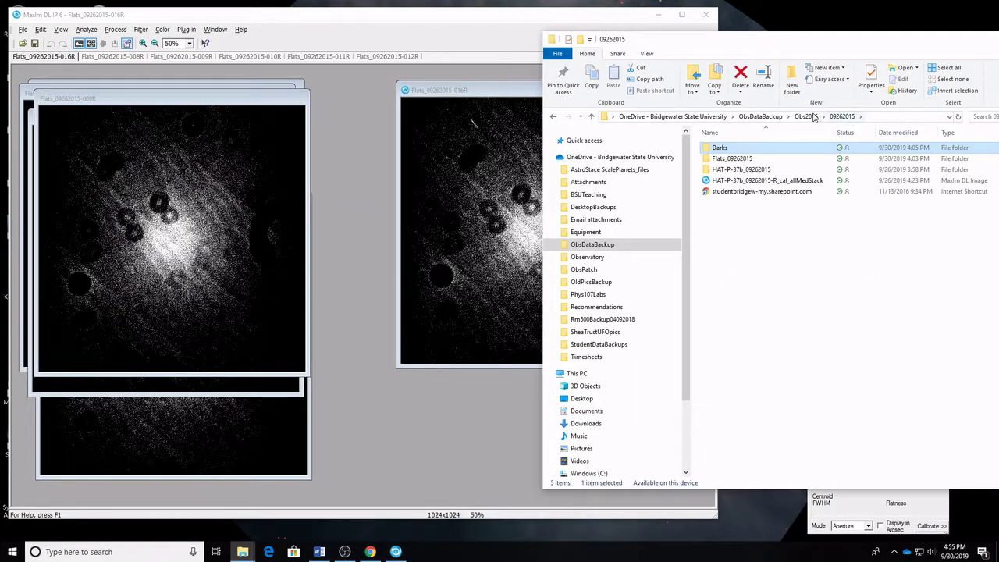
pyautogui.click(811, 117)
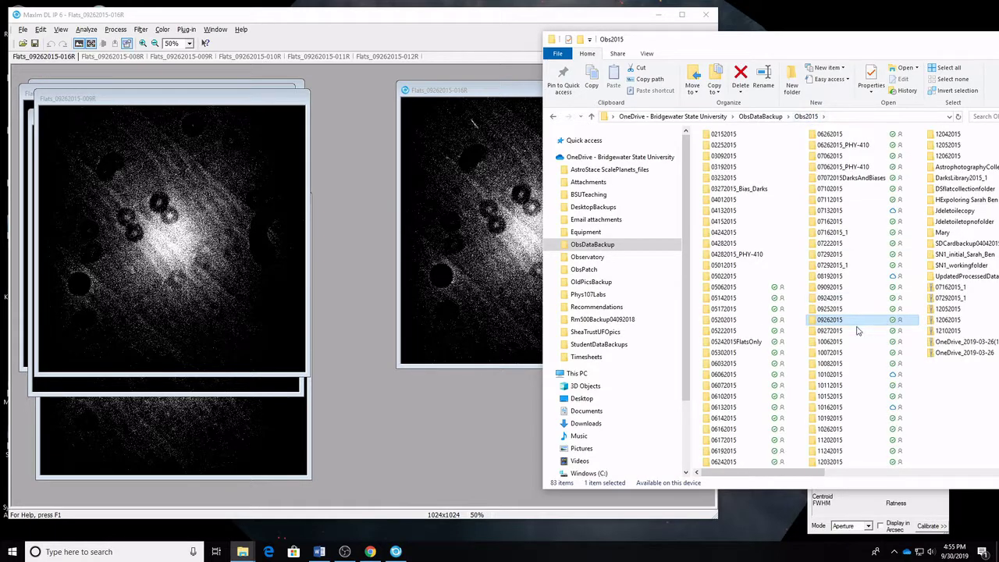
pyautogui.doubleClick(846, 332)
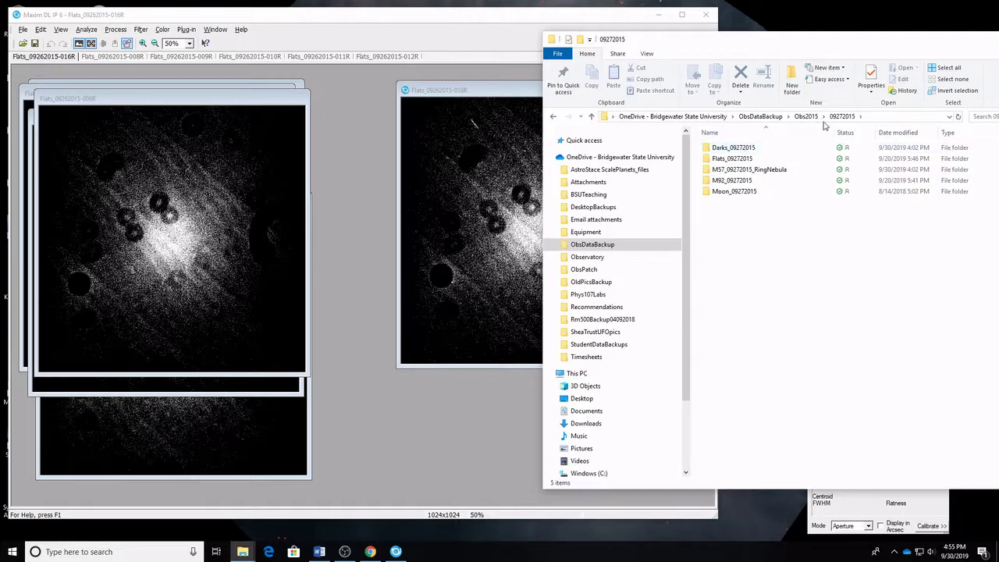
# Examine the contents of the 09252015 observation folder inside Obs2015 for usable calibration frames.
pyautogui.click(806, 116)
pyautogui.doubleClick(834, 309)
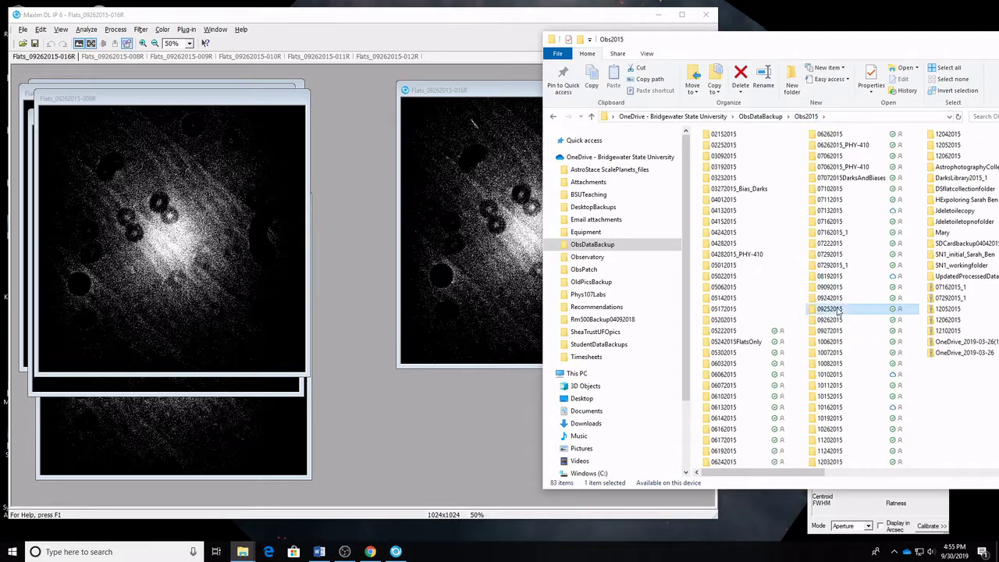
pyautogui.doubleClick(741, 148)
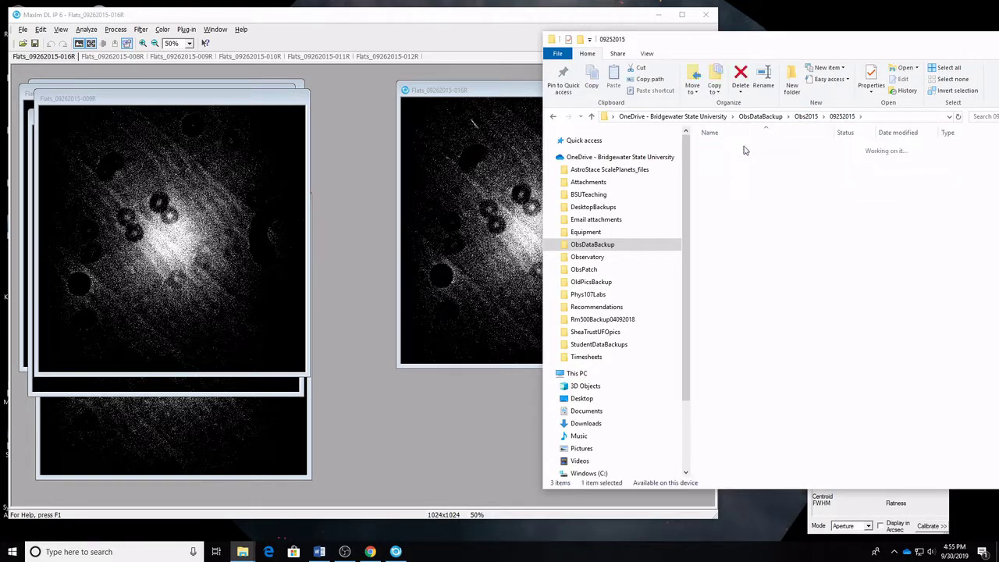
pyautogui.click(842, 117)
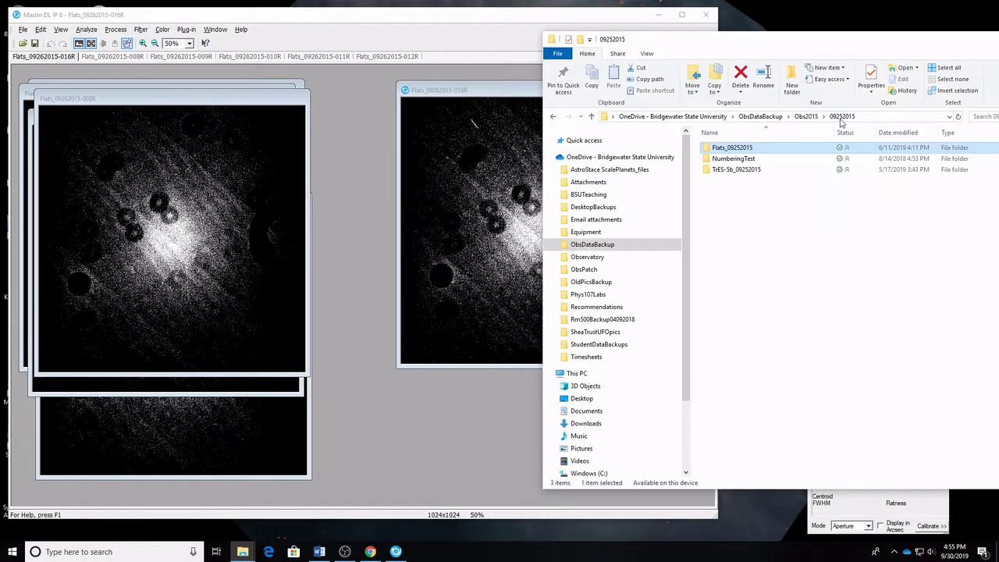
# Go back to Obs2015 and open the Bias folder of the 09242015 observation.
pyautogui.click(807, 116)
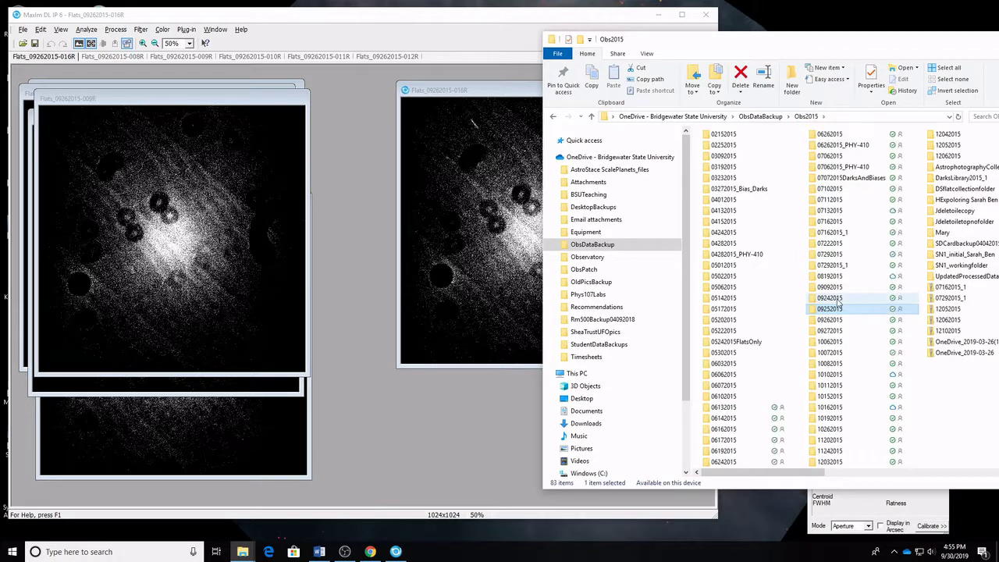
pyautogui.doubleClick(837, 302)
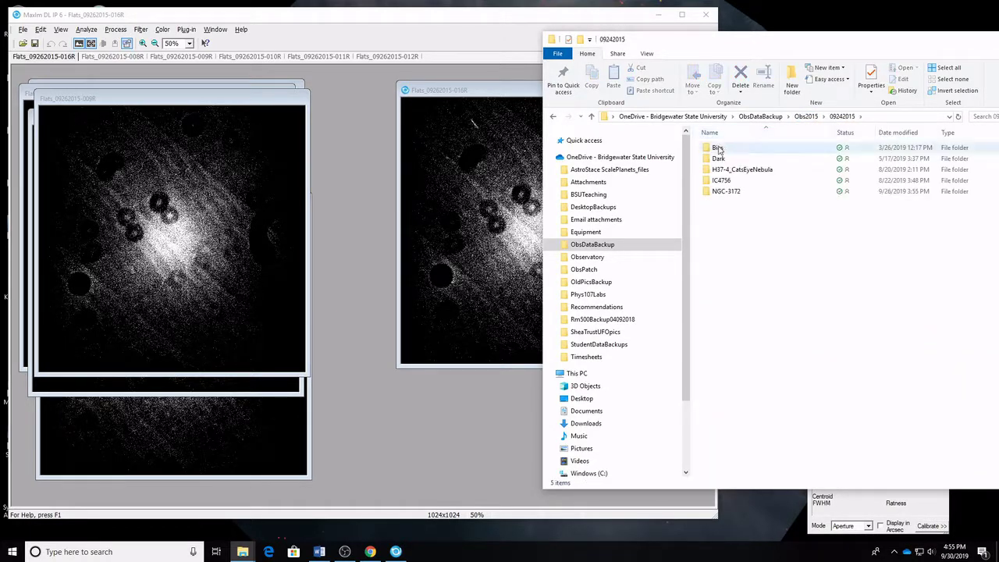
pyautogui.doubleClick(718, 149)
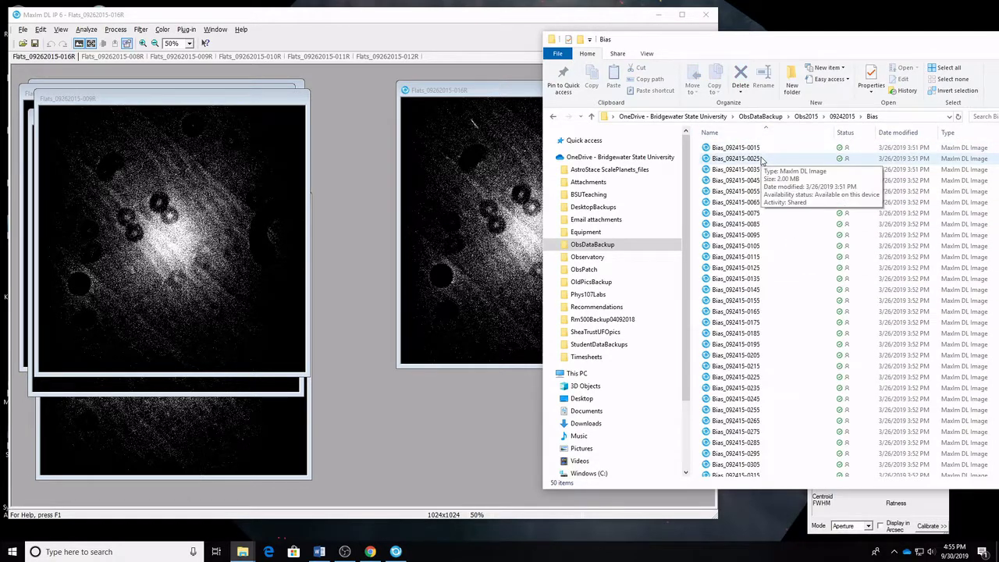
pyautogui.scroll(-1, 763, 164)
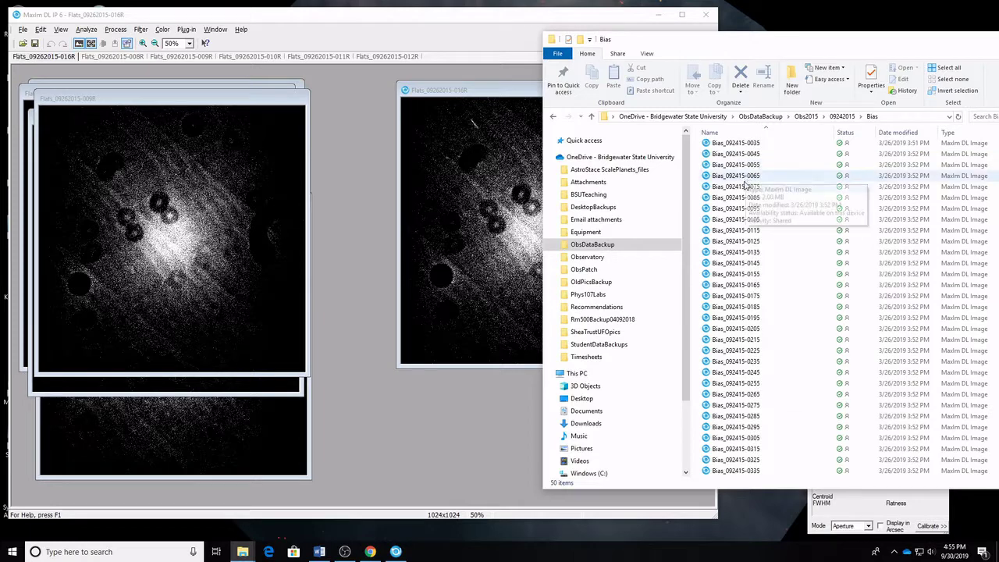
pyautogui.click(744, 189)
pyautogui.moveTo(744, 190); pyautogui.dragTo(296, 234)
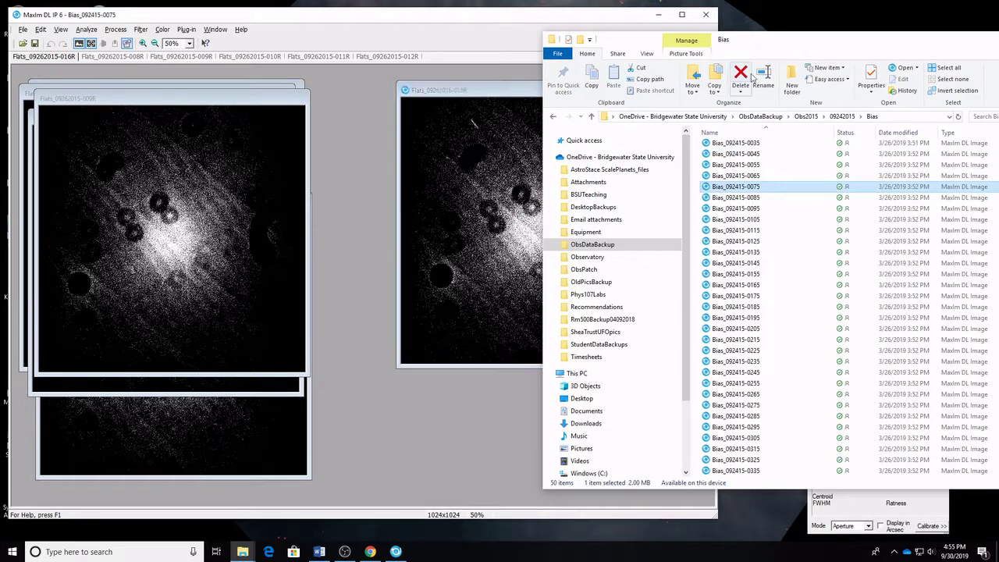
pyautogui.moveTo(836, 44); pyautogui.dragTo(709, 78)
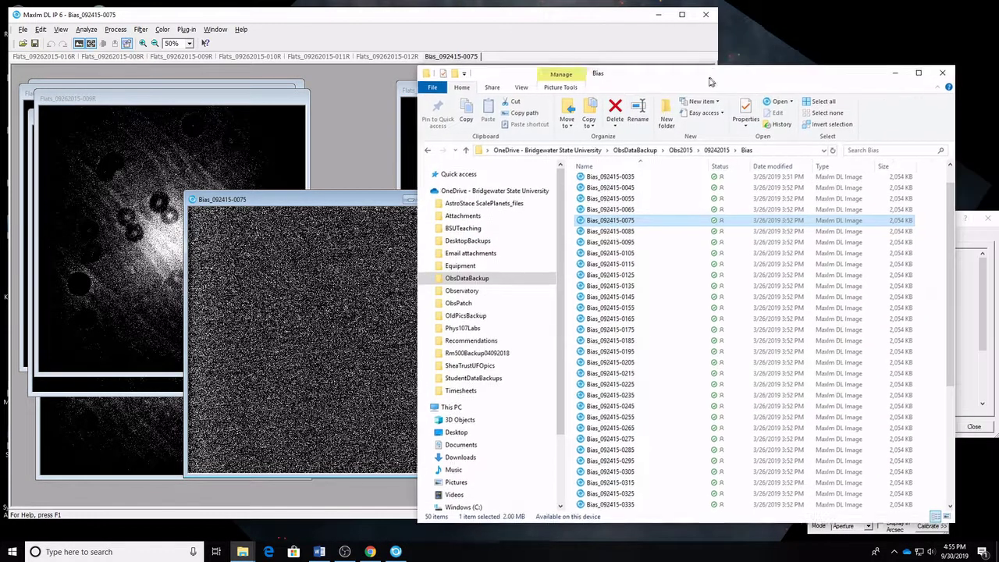
pyautogui.click(894, 72)
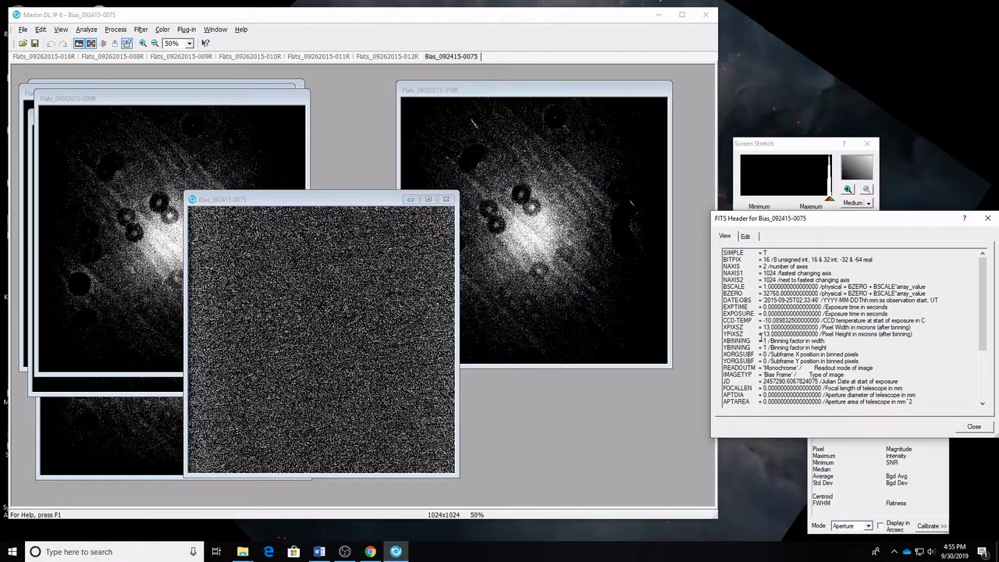
pyautogui.moveTo(726, 320); pyautogui.dragTo(799, 320)
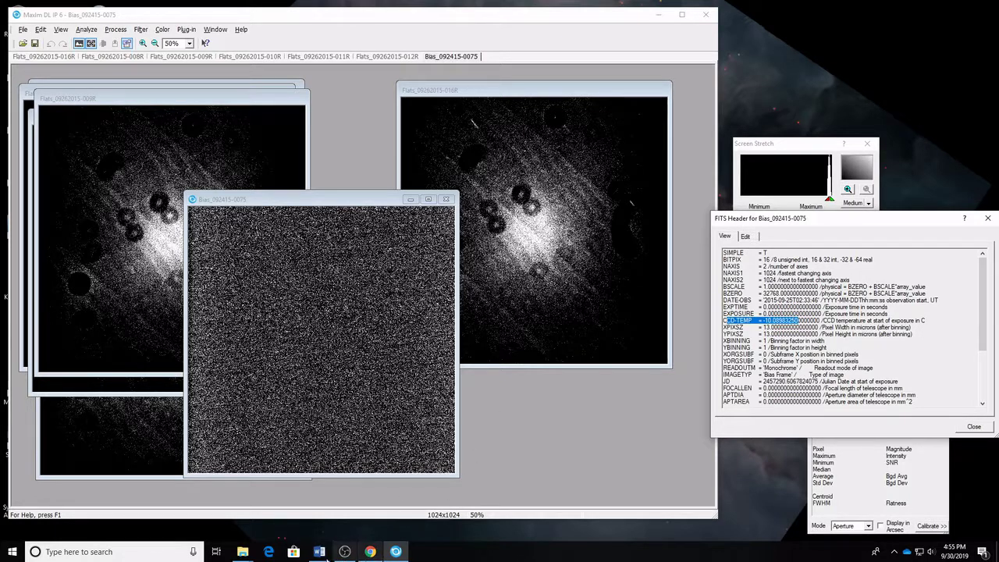
pyautogui.click(248, 553)
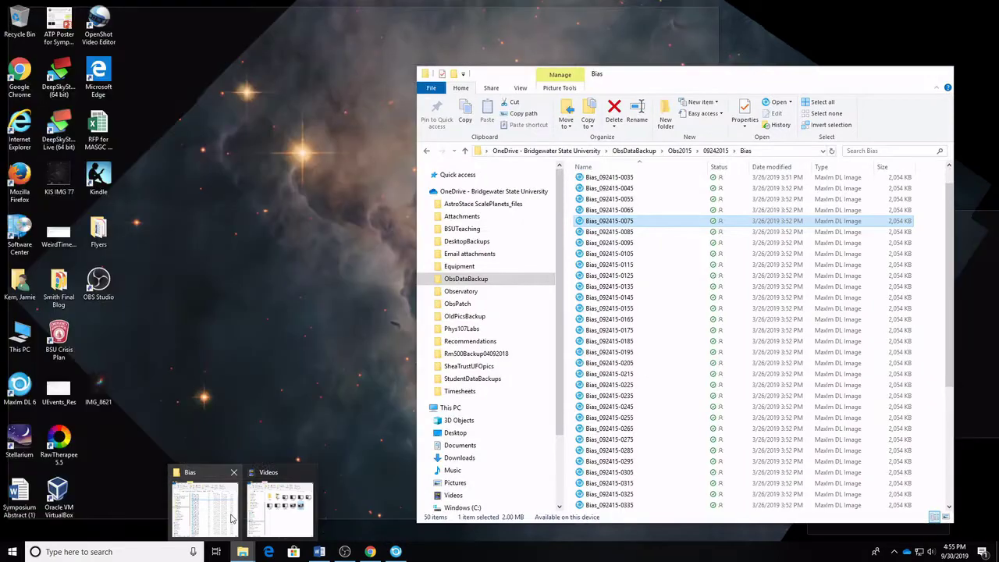
pyautogui.click(231, 519)
pyautogui.scroll(-4, 637, 437)
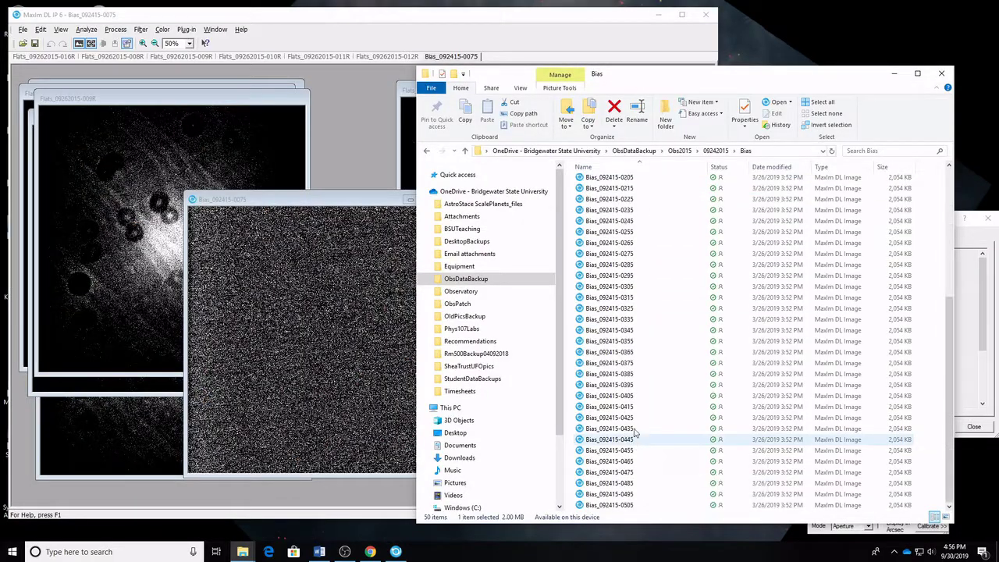
pyautogui.moveTo(635, 431); pyautogui.dragTo(363, 335)
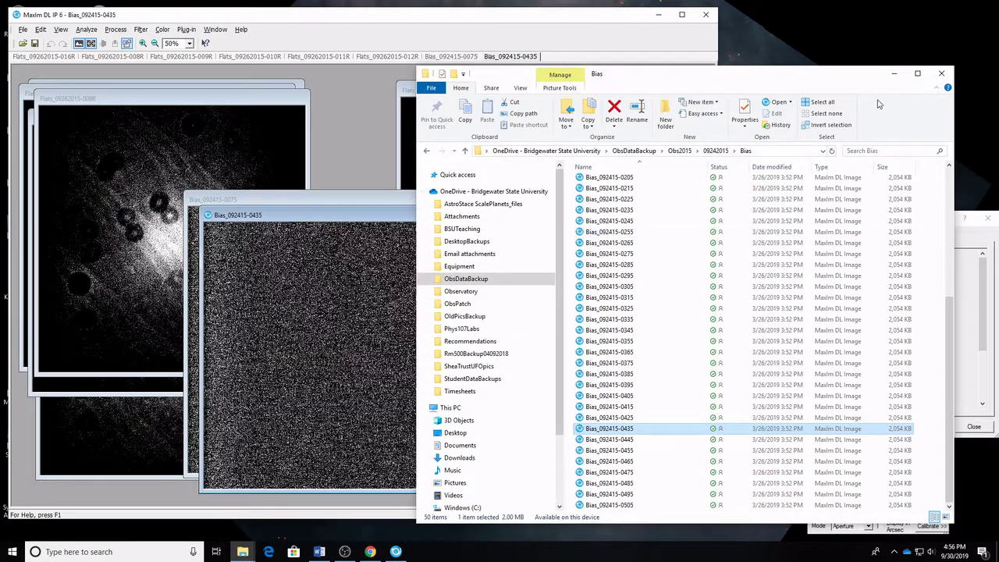
pyautogui.click(894, 73)
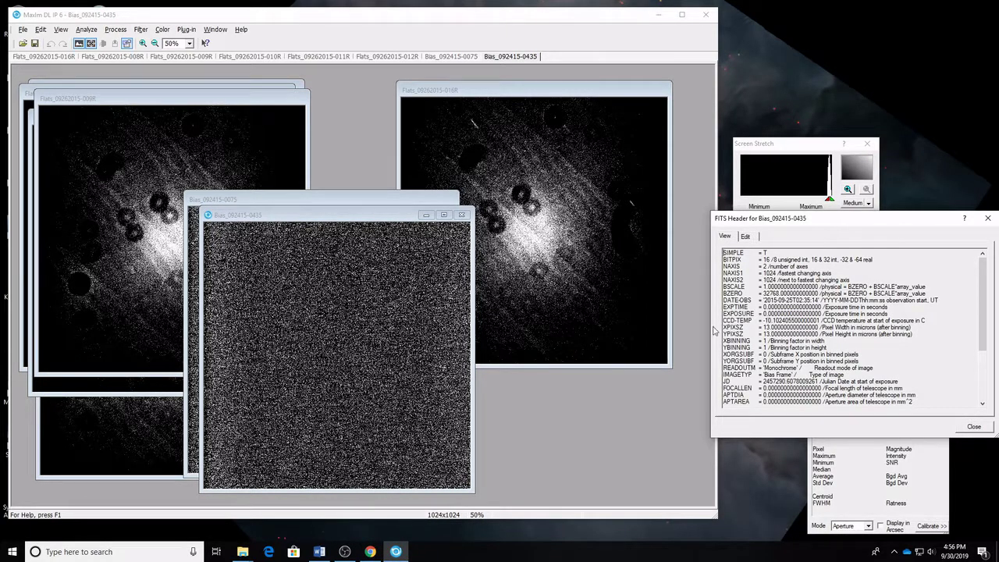
pyautogui.click(242, 552)
pyautogui.click(205, 511)
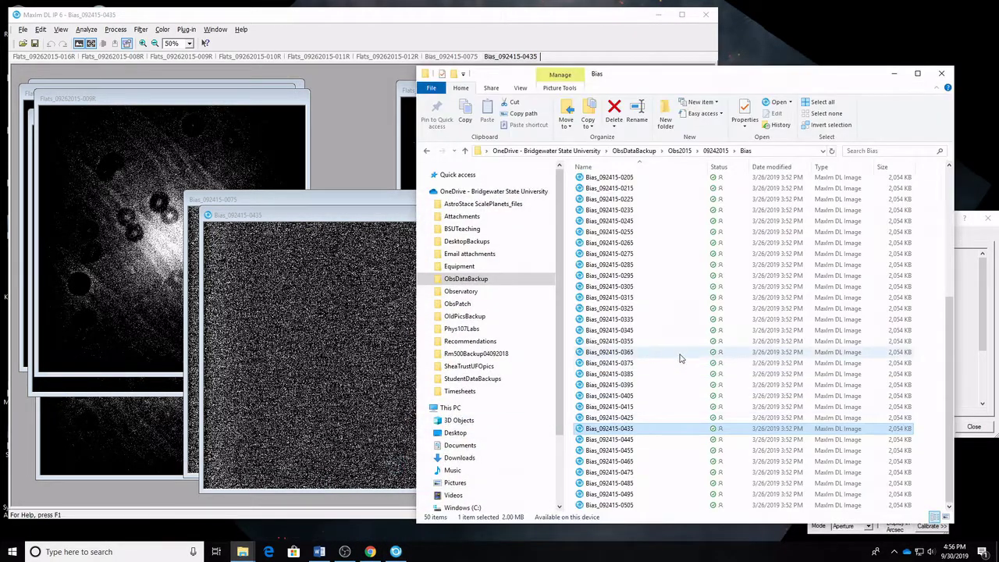
pyautogui.click(626, 255)
pyautogui.keyDown('shift'); pyautogui.click(609, 407); pyautogui.keyUp('shift')
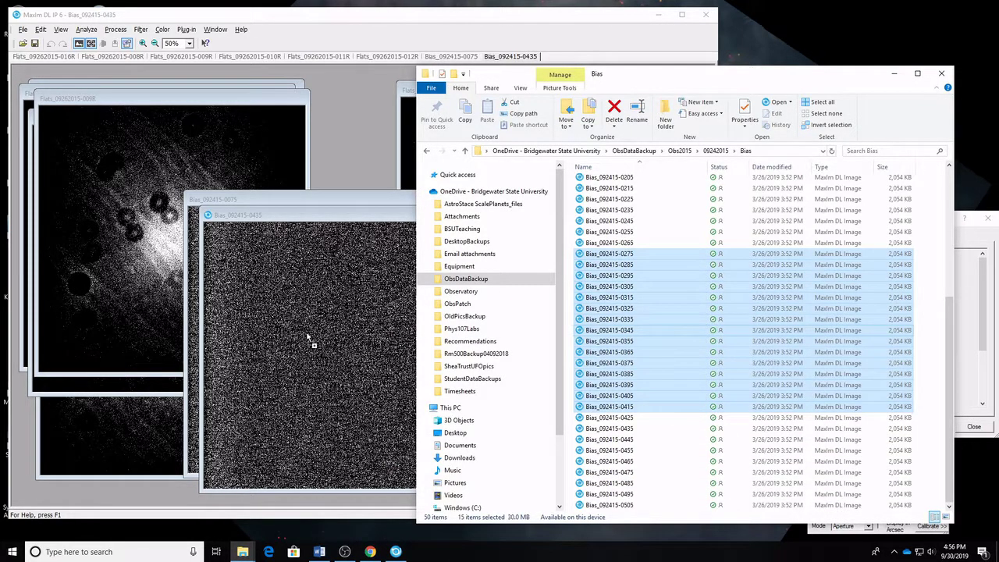
pyautogui.click(895, 74)
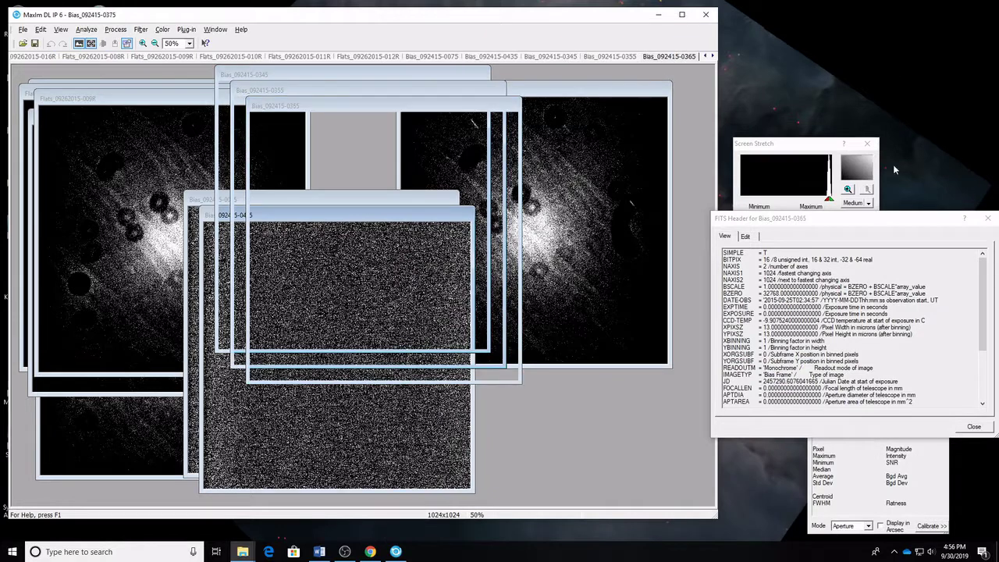
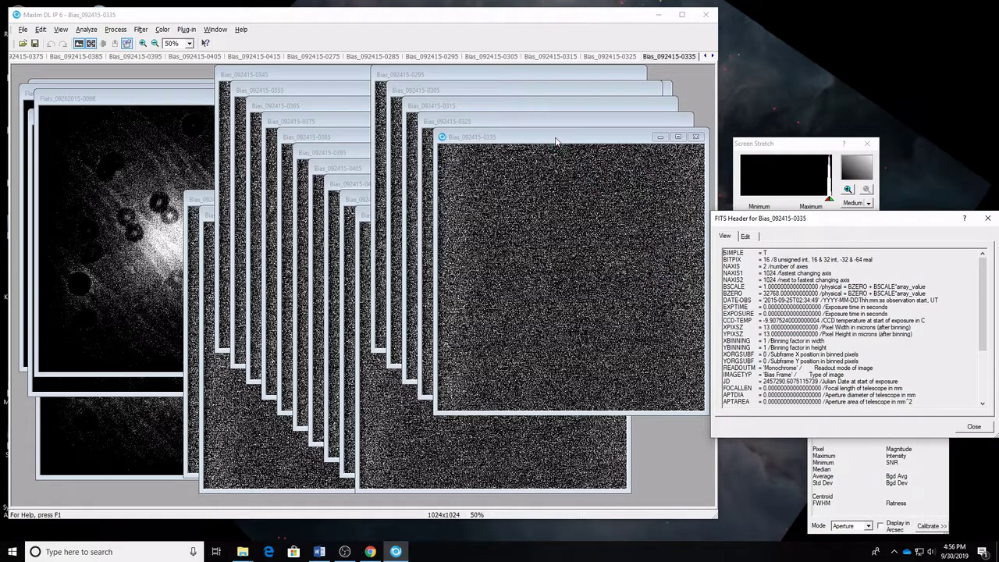
# Compare the CCD temperatures in the FITS headers of the loaded 09242015 bias frames.
pyautogui.click(577, 172)
pyautogui.click(551, 115)
pyautogui.click(550, 107)
pyautogui.click(534, 92)
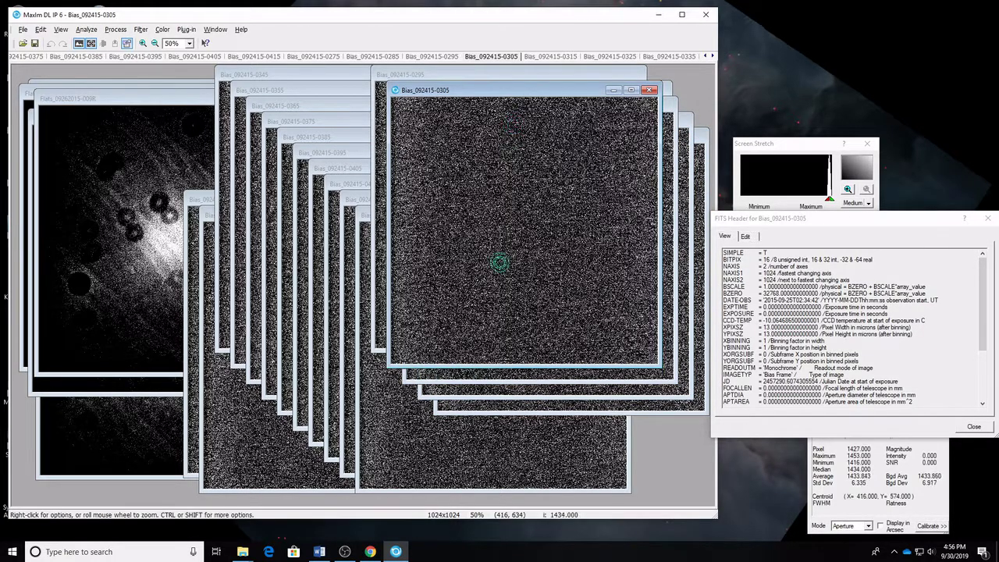
pyautogui.click(412, 432)
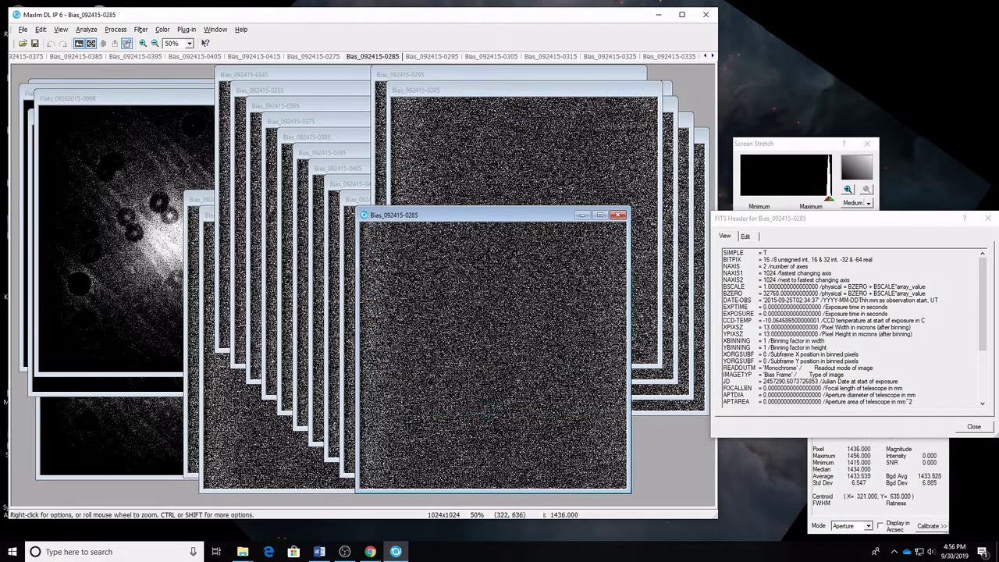
pyautogui.click(347, 197)
pyautogui.click(331, 181)
pyautogui.click(315, 166)
pyautogui.click(302, 149)
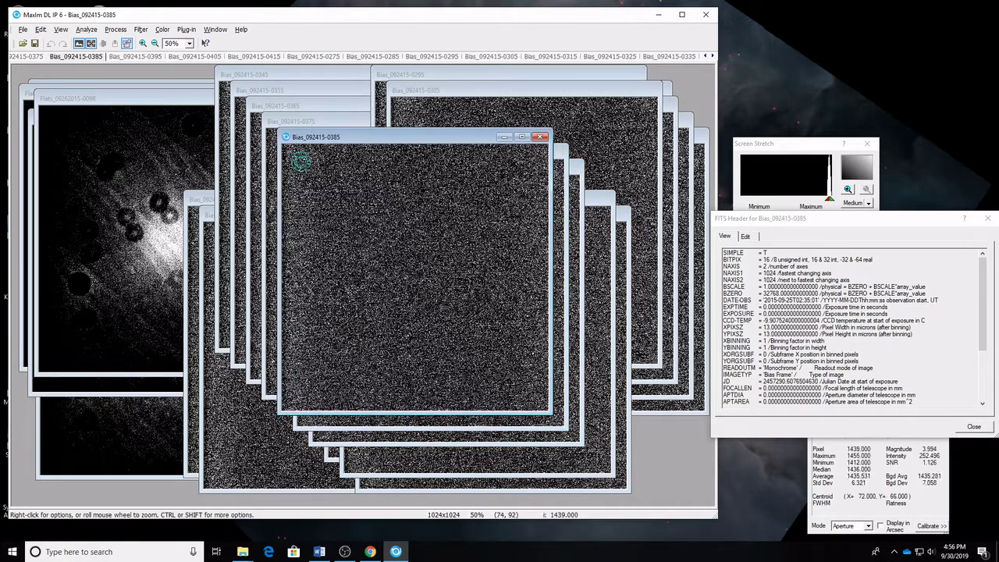
pyautogui.click(247, 472)
pyautogui.click(195, 199)
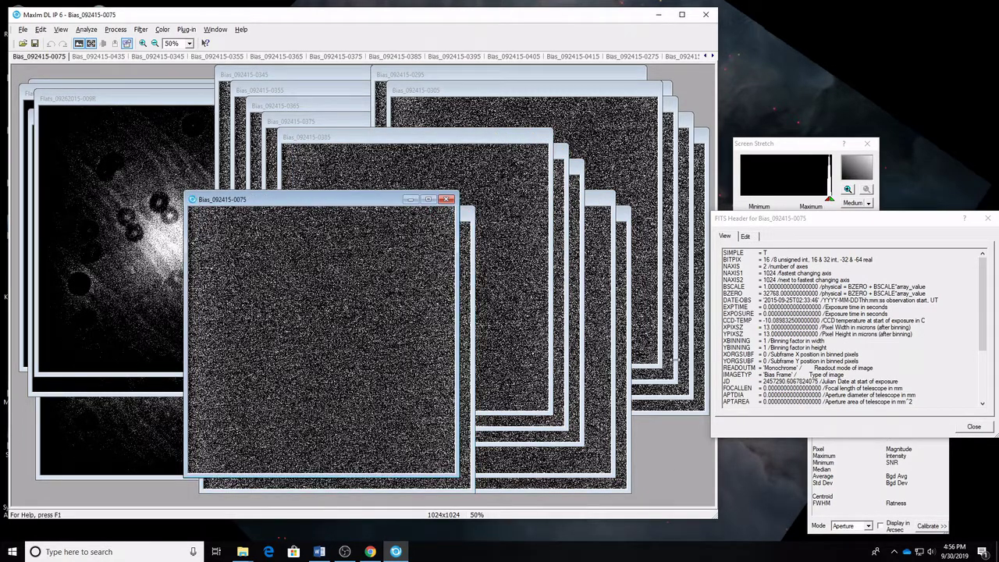
# Close all the loaded bias frames, leaving only the 09262015 R-filter flats open.
pyautogui.click(540, 140)
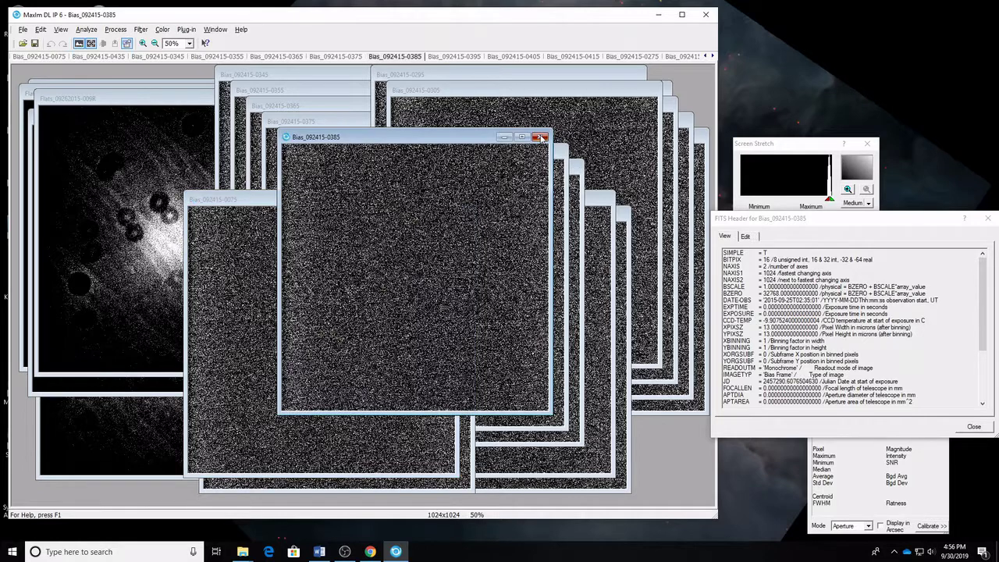
pyautogui.click(541, 138)
pyautogui.click(525, 122)
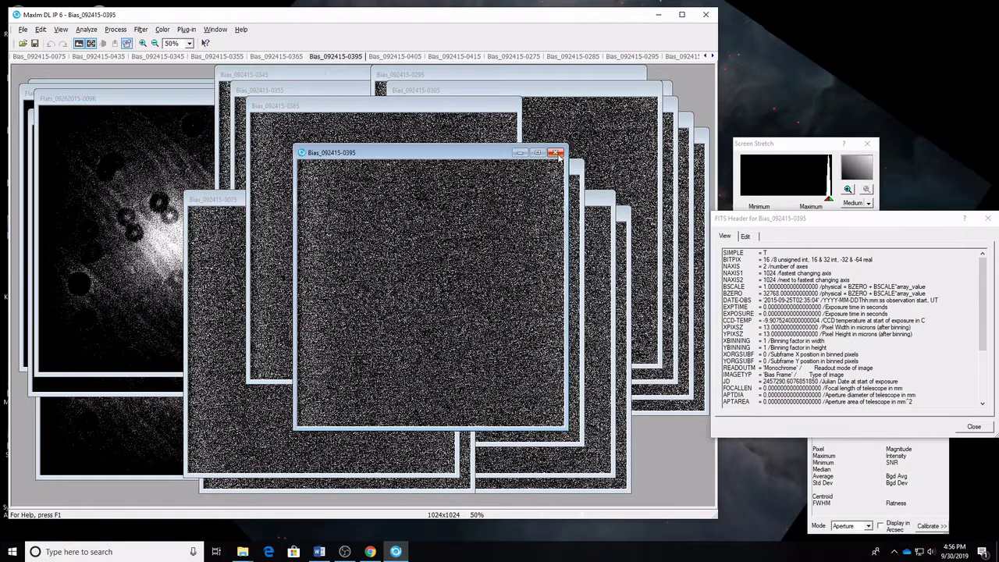
pyautogui.click(510, 106)
pyautogui.click(571, 170)
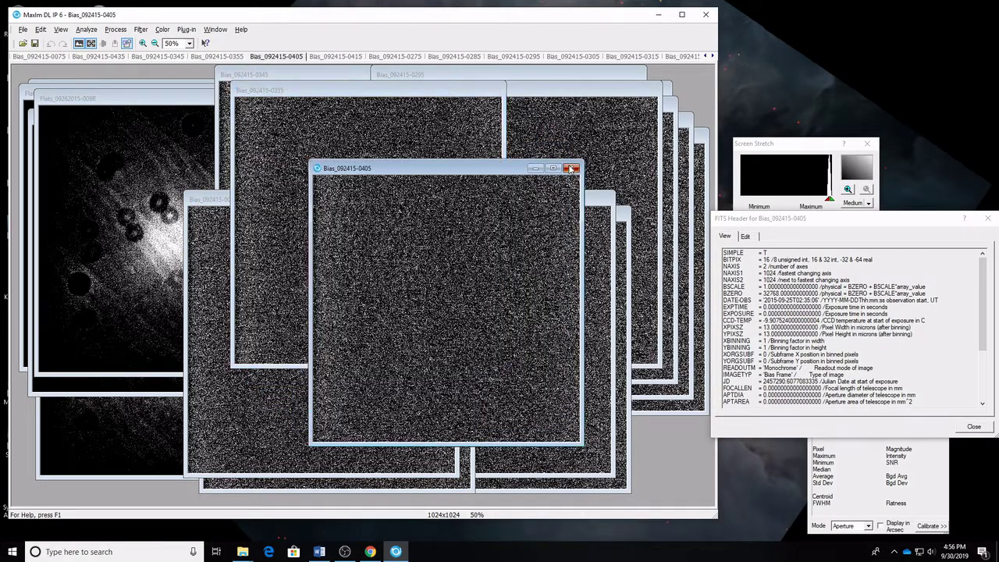
pyautogui.click(571, 169)
pyautogui.click(495, 91)
pyautogui.click(606, 205)
pyautogui.click(603, 199)
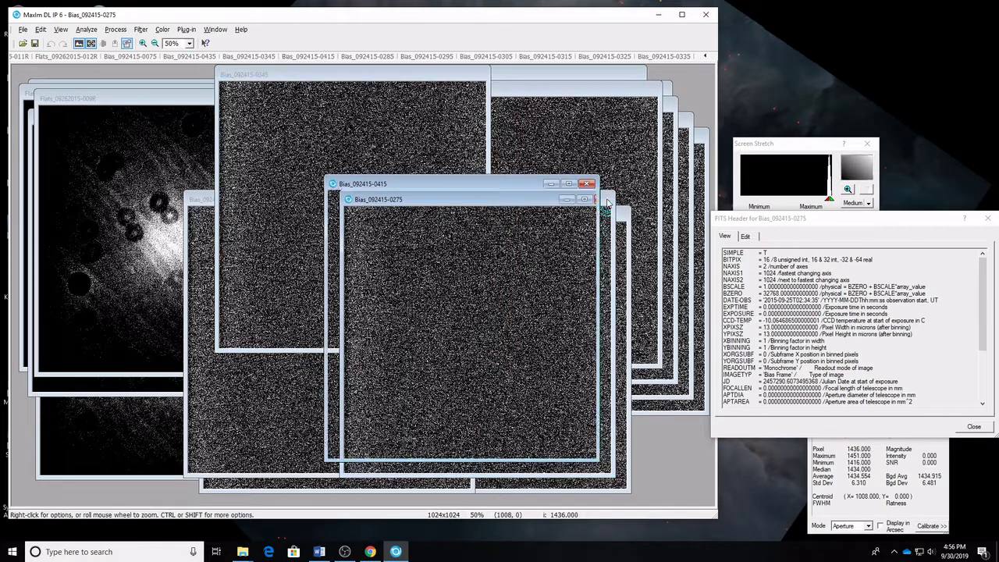
pyautogui.click(617, 215)
pyautogui.click(616, 213)
pyautogui.click(590, 184)
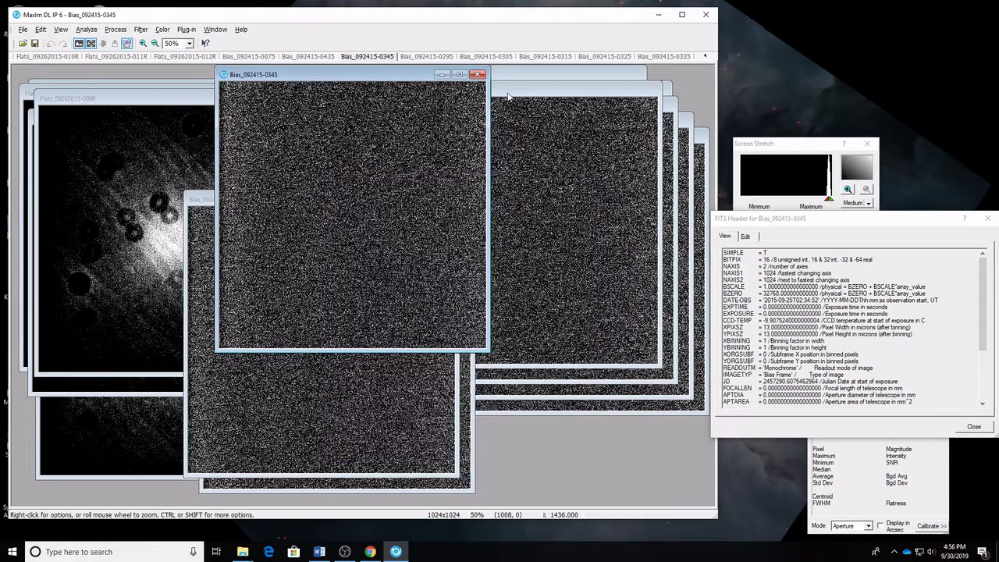
pyautogui.click(480, 75)
pyautogui.click(478, 75)
pyautogui.click(466, 201)
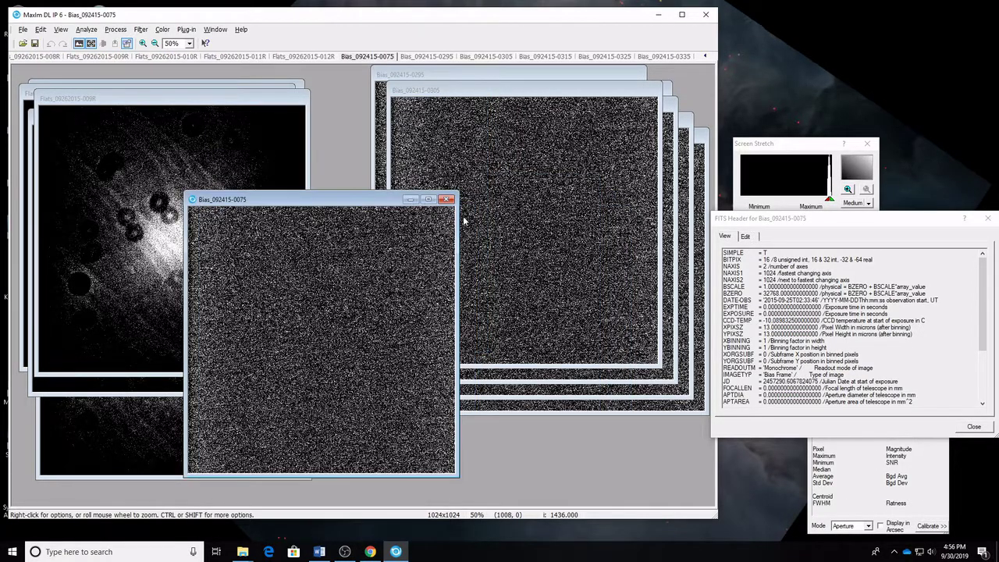
pyautogui.click(451, 201)
pyautogui.click(633, 94)
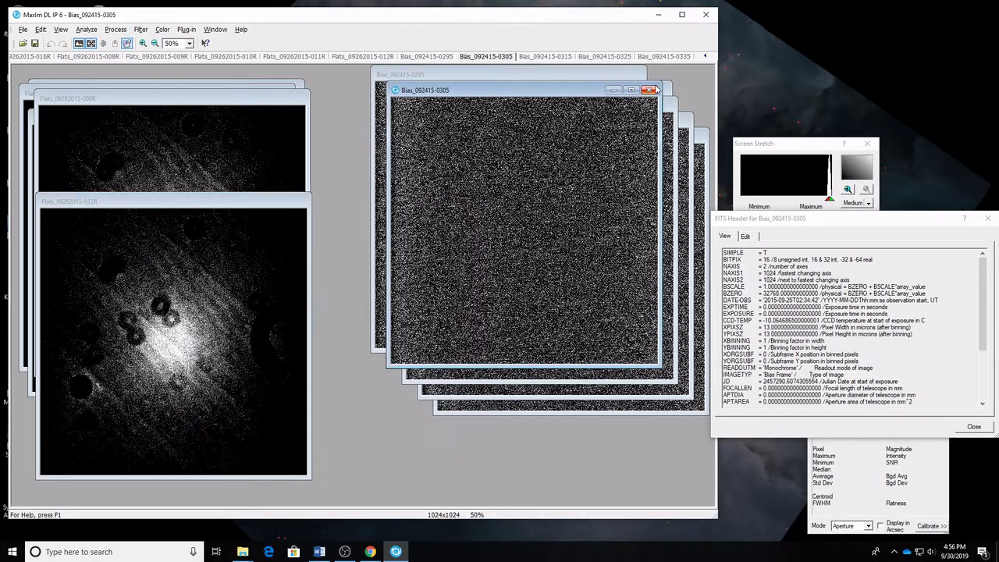
pyautogui.click(658, 89)
pyautogui.click(635, 78)
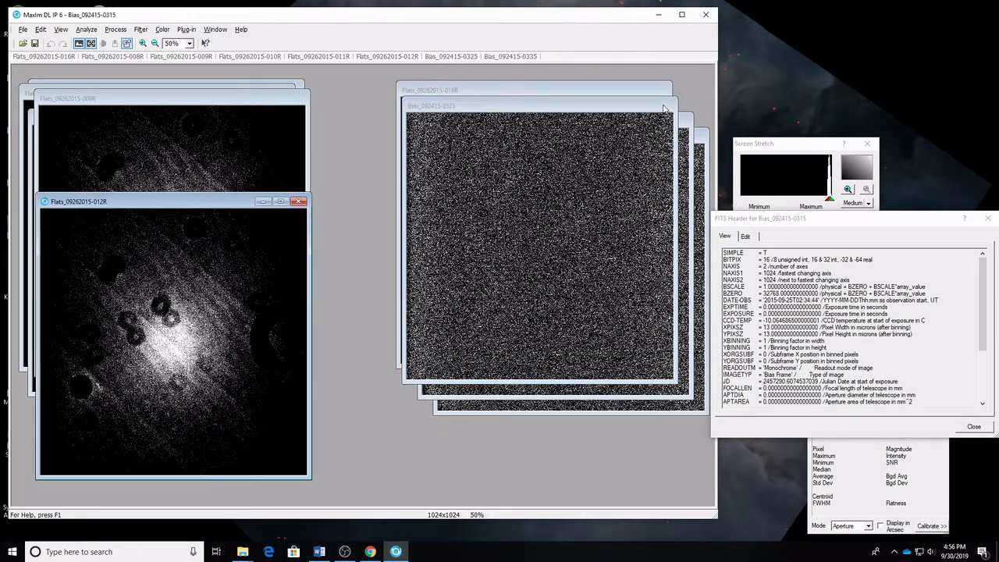
pyautogui.click(657, 105)
pyautogui.click(675, 119)
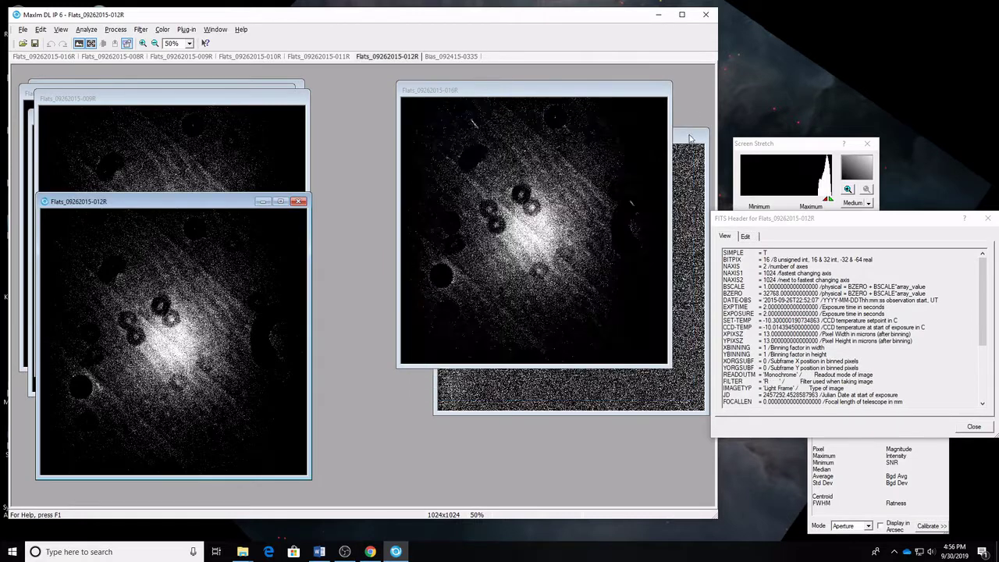
pyautogui.click(698, 131)
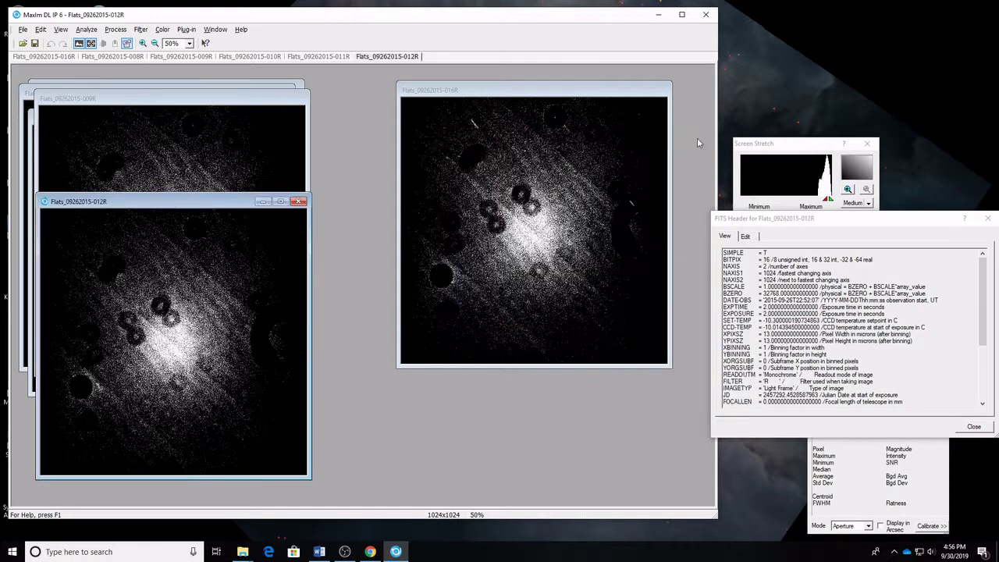
# Switch to File Explorer and look through the 09092015 and 08192015 folders in Obs2015 for bias frames.
pyautogui.click(242, 551)
pyautogui.click(204, 509)
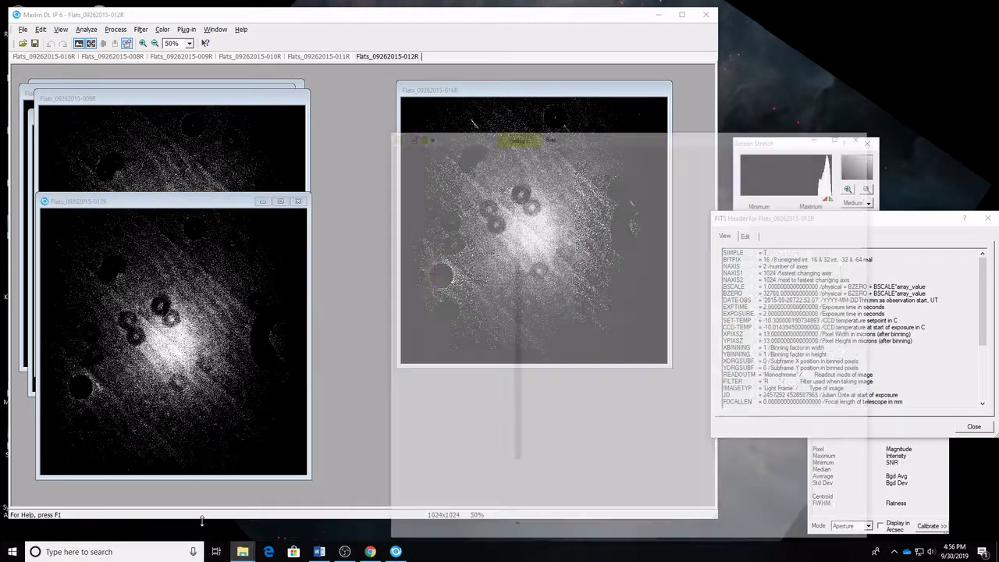
pyautogui.click(648, 441)
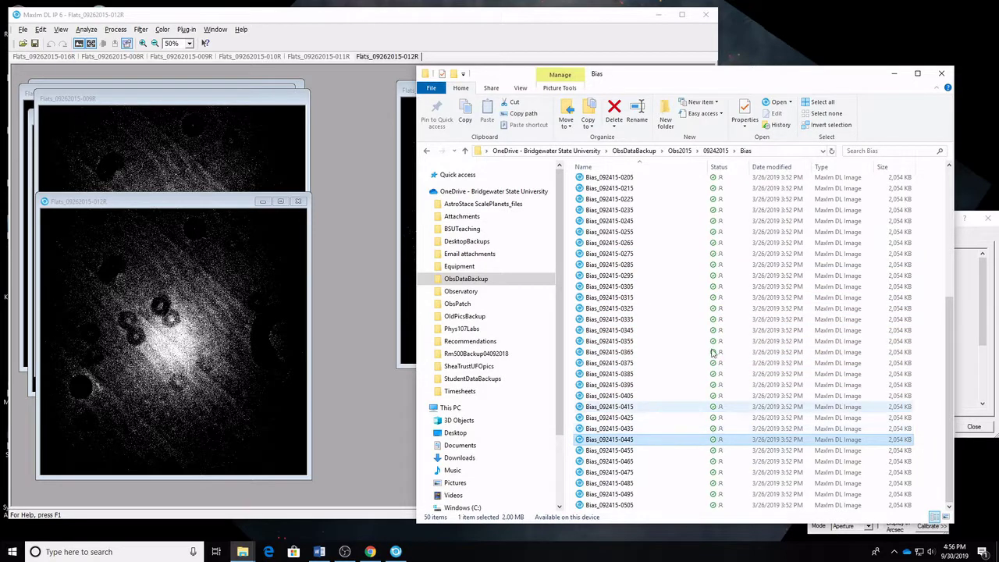
pyautogui.click(714, 151)
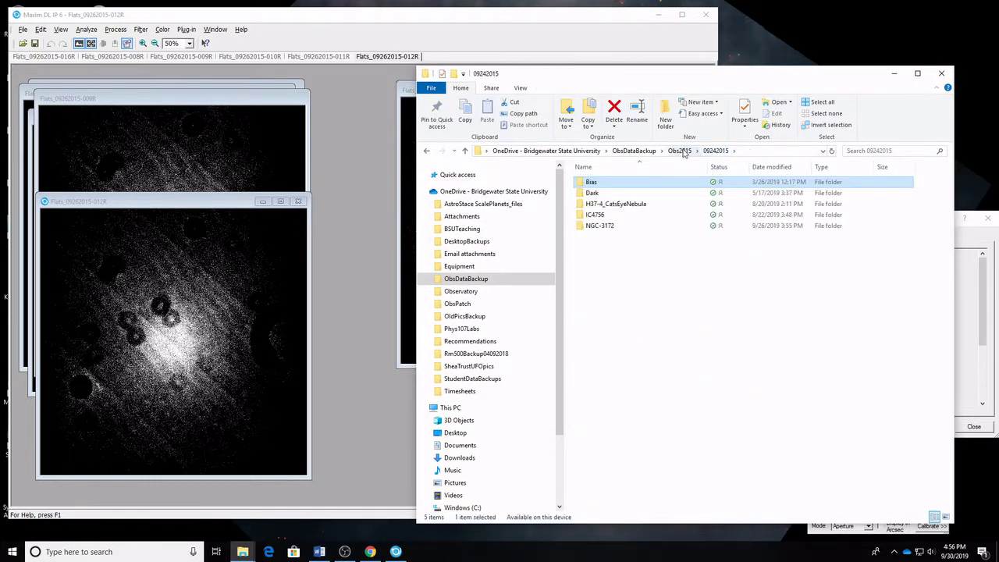
pyautogui.click(679, 150)
pyautogui.doubleClick(705, 322)
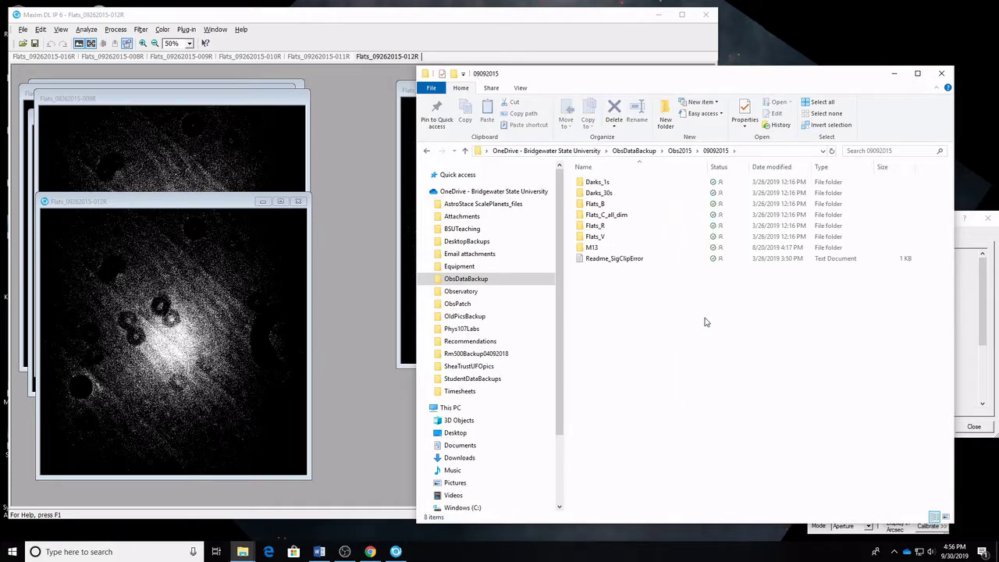
pyautogui.click(679, 150)
pyautogui.doubleClick(706, 311)
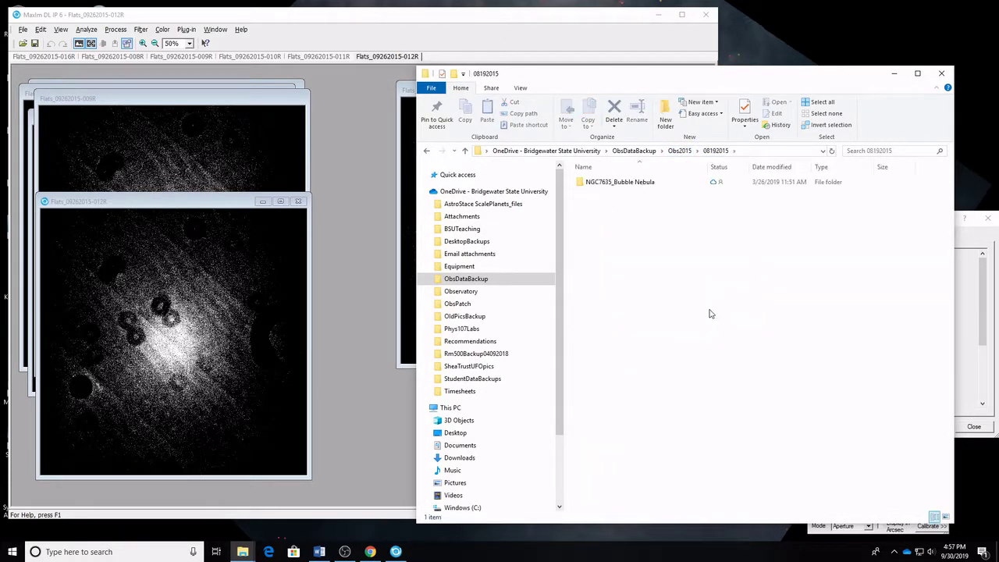
# Check the 07292015_1, 07292015 and 07222015 folders in Obs2015 for bias frames.
pyautogui.click(679, 151)
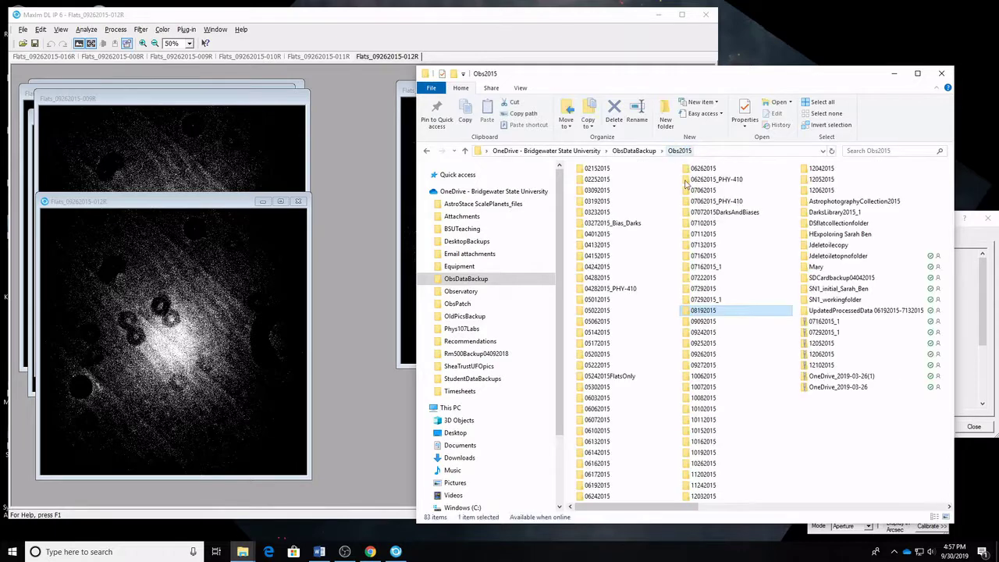
pyautogui.doubleClick(718, 302)
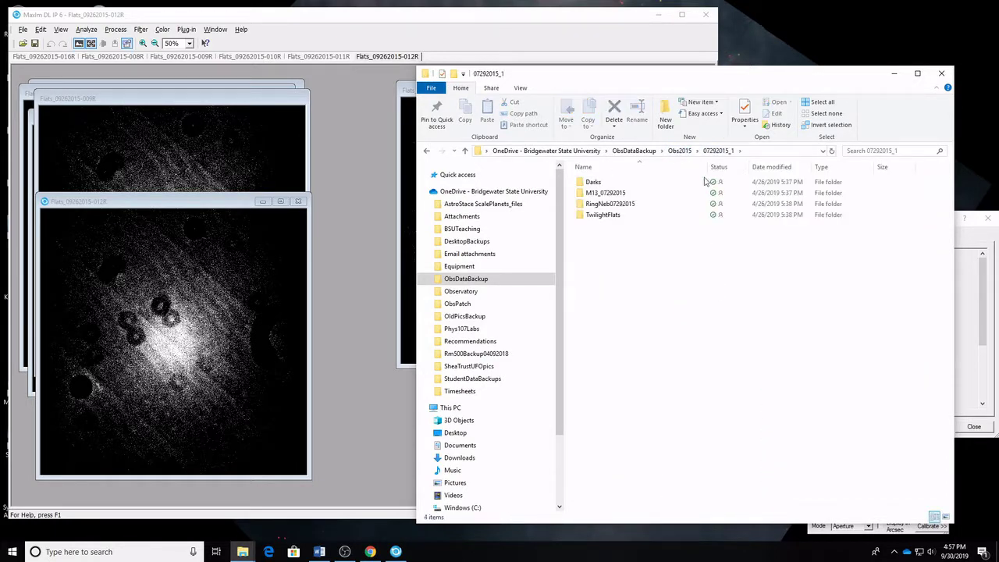
pyautogui.click(679, 150)
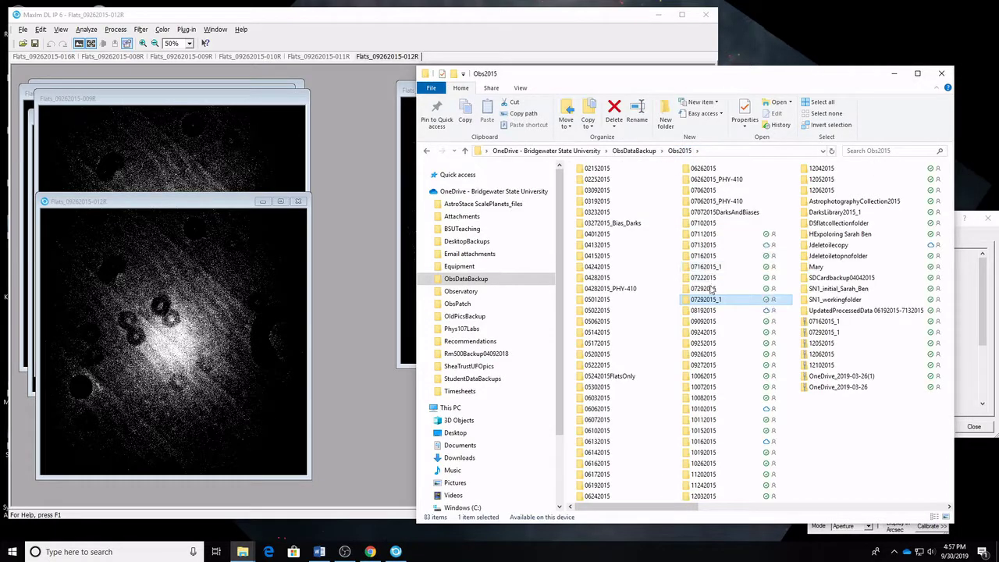
pyautogui.click(707, 289)
pyautogui.doubleClick(707, 289)
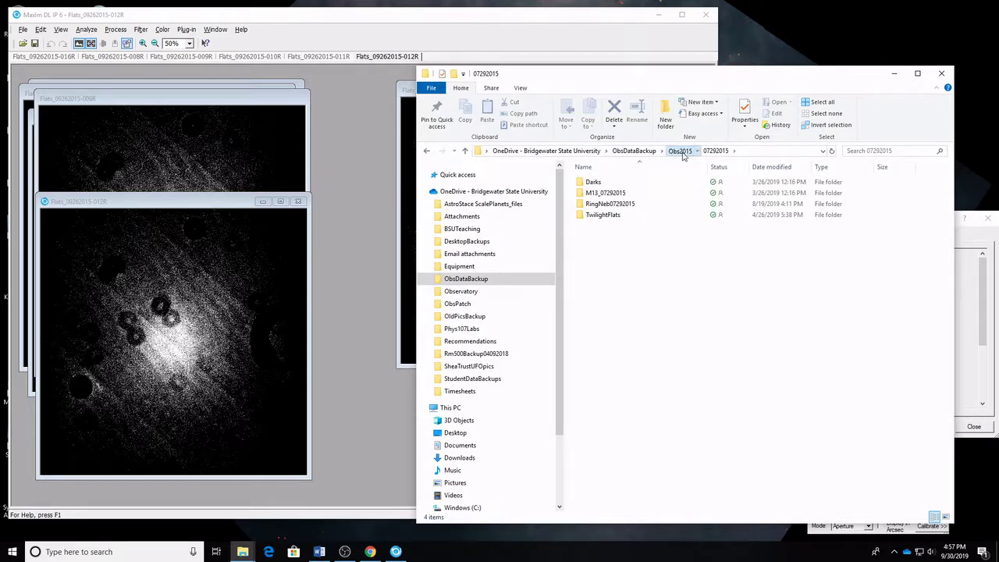
pyautogui.click(678, 151)
pyautogui.click(712, 279)
pyautogui.doubleClick(712, 280)
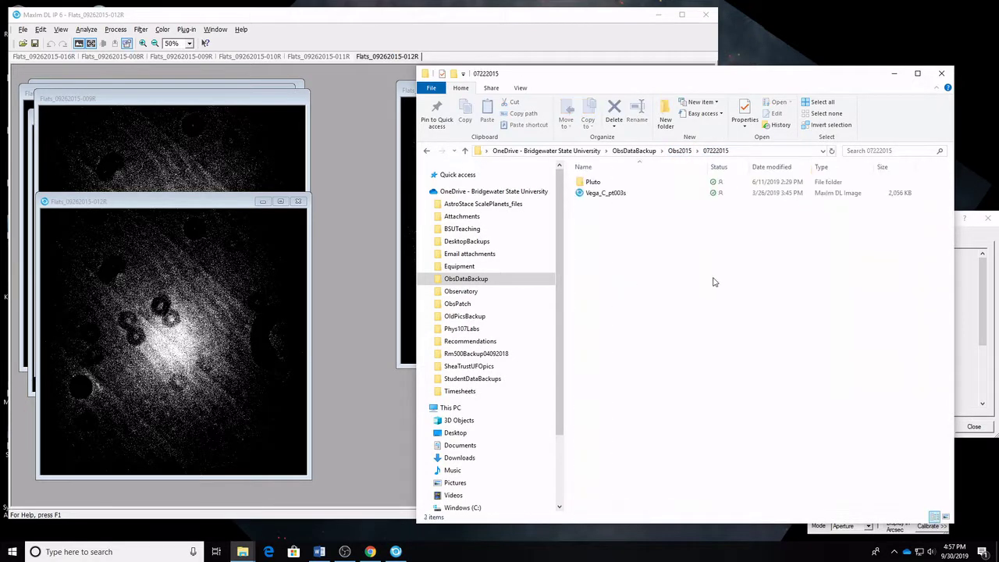
# Check the 07162015_1, 07162015 and 07132015 folders in Obs2015 for bias frames.
pyautogui.click(677, 150)
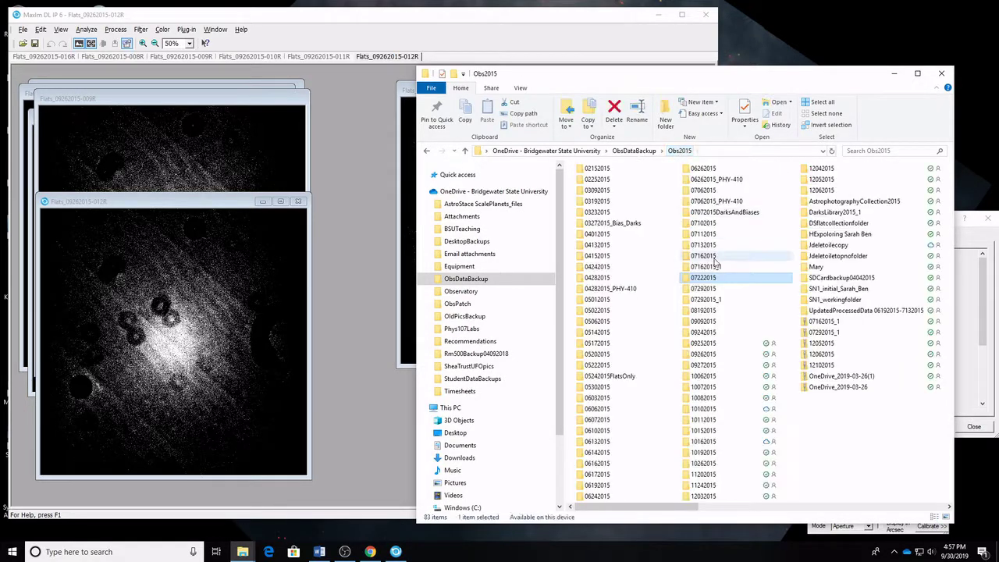
pyautogui.doubleClick(710, 269)
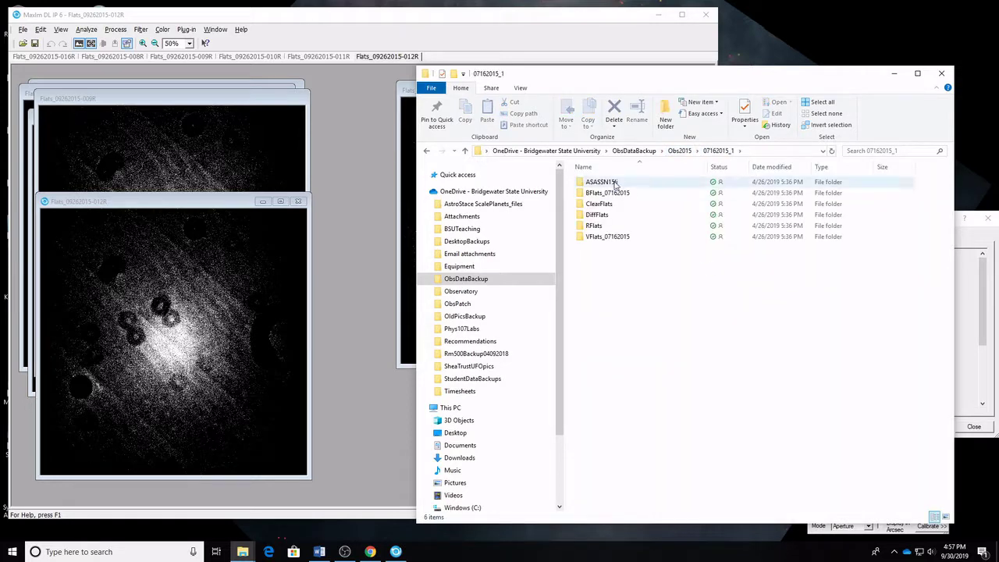
pyautogui.click(680, 151)
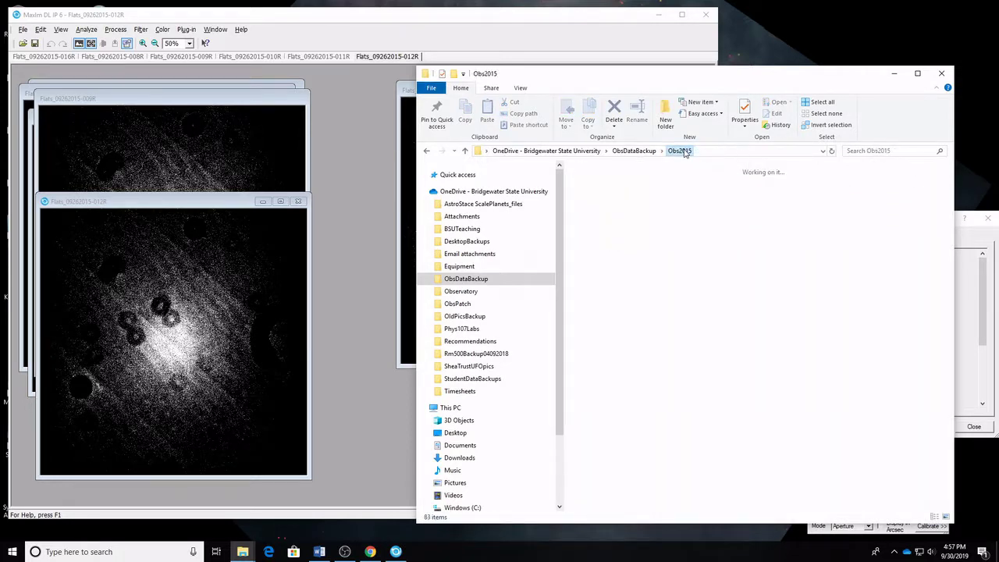
pyautogui.click(714, 256)
pyautogui.doubleClick(714, 258)
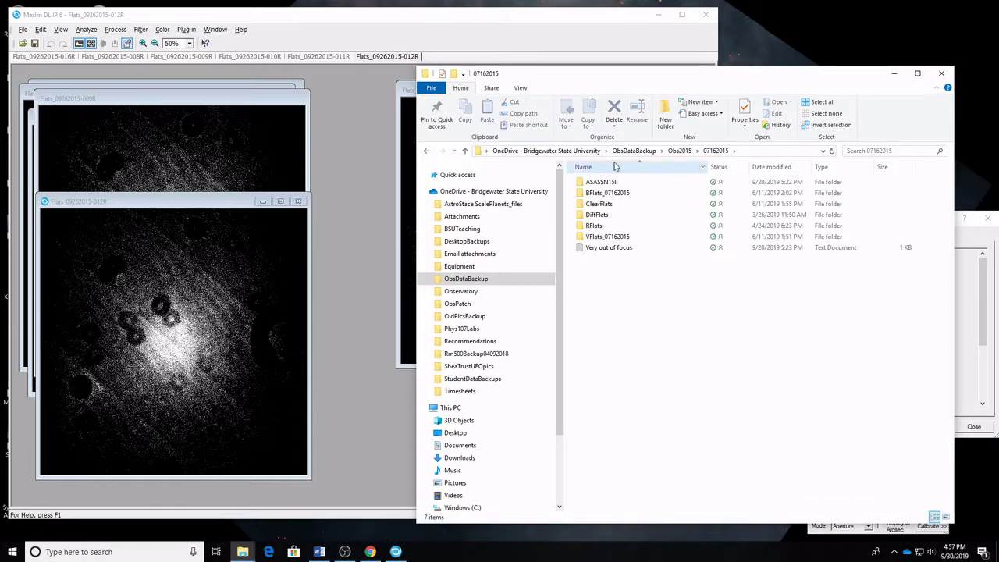
pyautogui.click(684, 151)
pyautogui.doubleClick(709, 251)
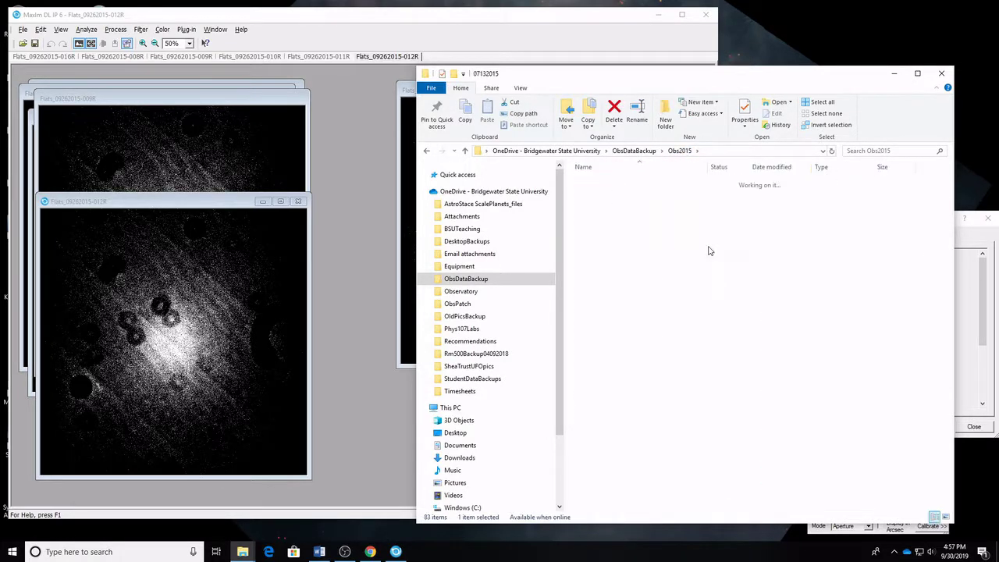
# Look through the 07112015 and 07102015 folders in Obs2015 for bias frames.
pyautogui.click(676, 151)
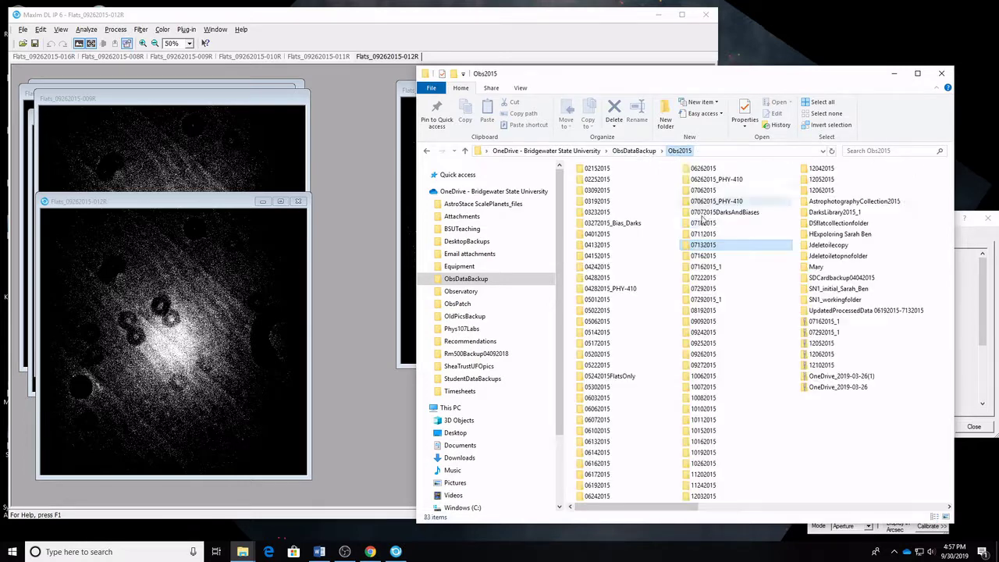
pyautogui.doubleClick(705, 234)
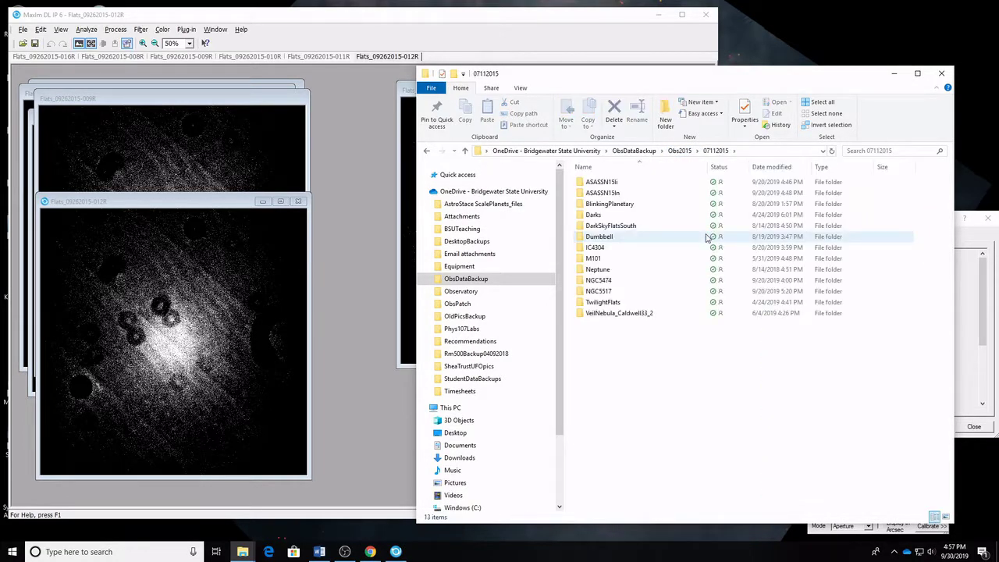
pyautogui.click(680, 151)
pyautogui.doubleClick(700, 225)
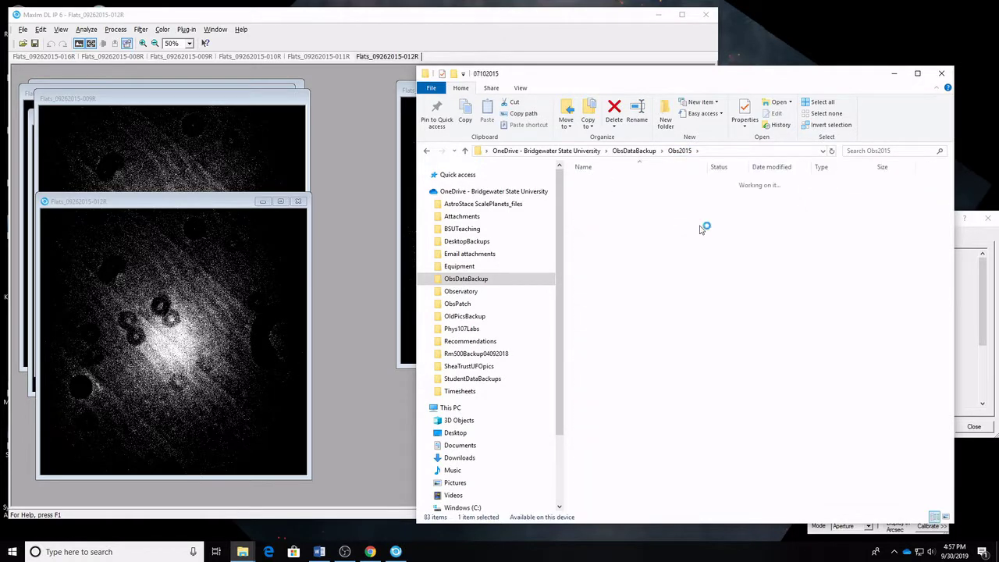
pyautogui.click(679, 151)
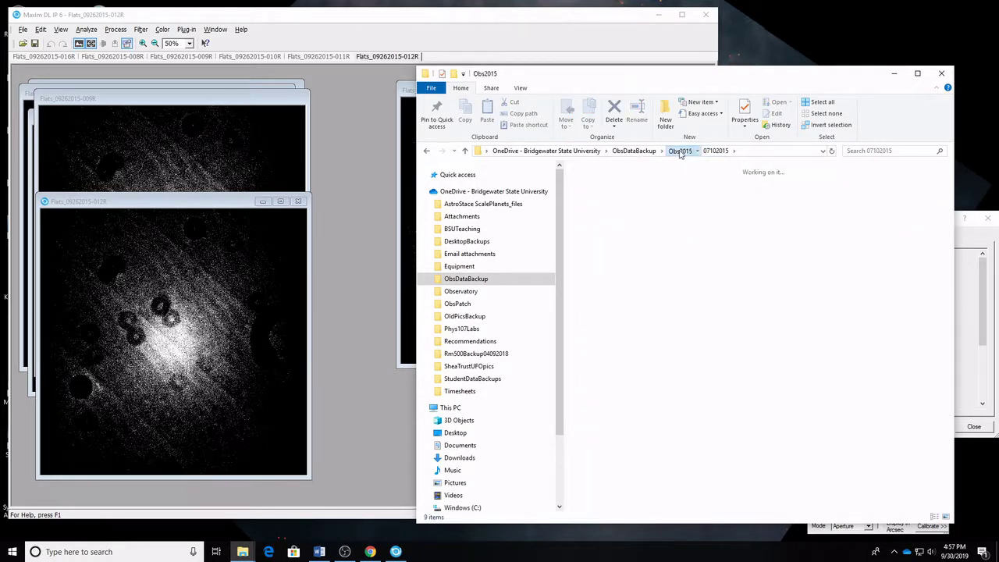
pyautogui.doubleClick(707, 213)
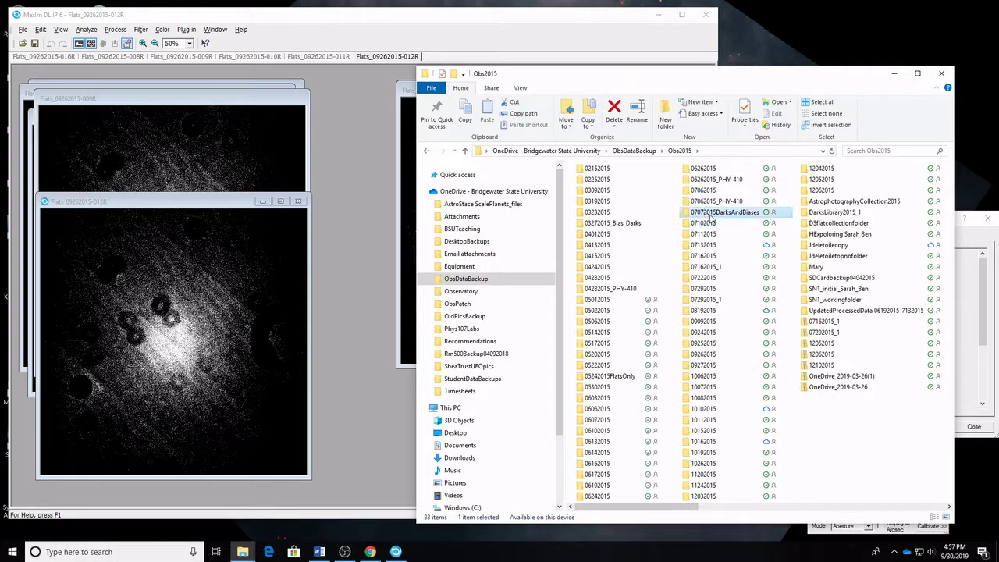
pyautogui.doubleClick(593, 183)
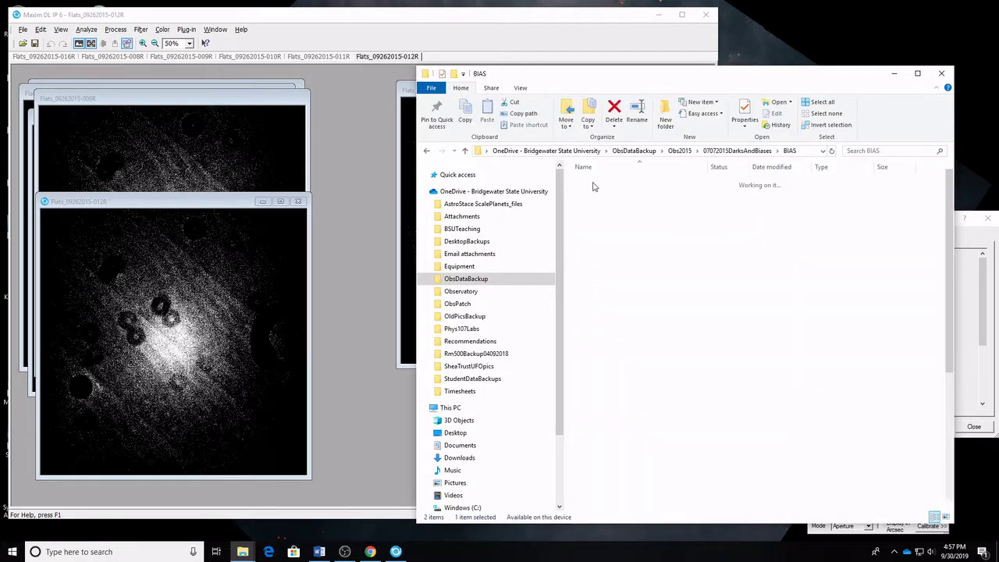
pyautogui.doubleClick(616, 214)
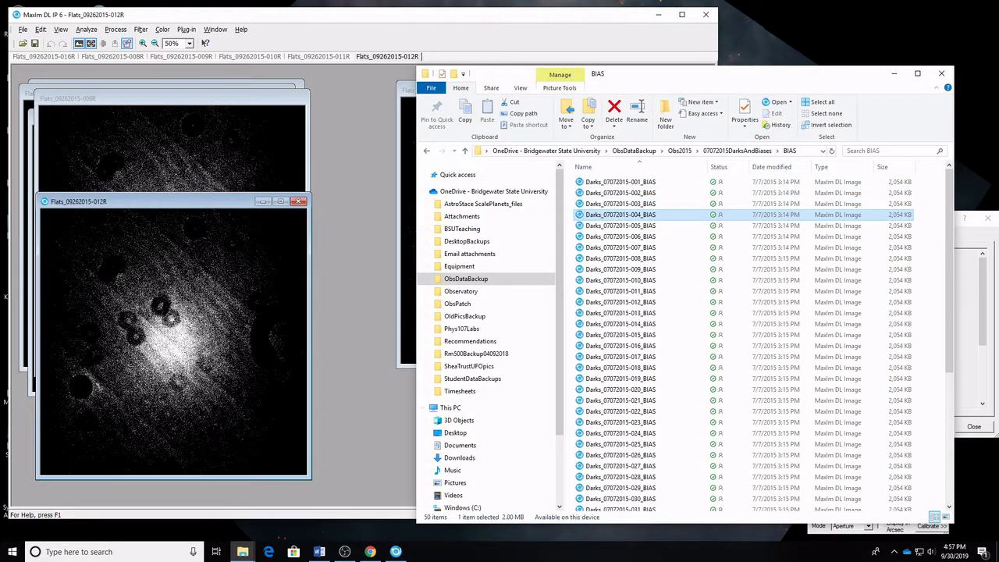
pyautogui.click(894, 74)
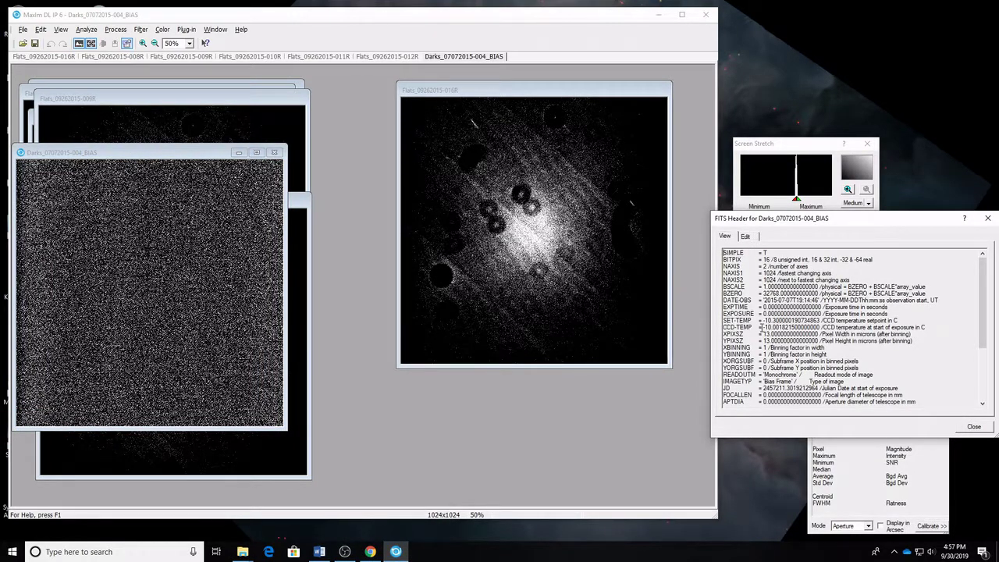
pyautogui.tripleClick(788, 326)
pyautogui.click(791, 326)
pyautogui.click(243, 552)
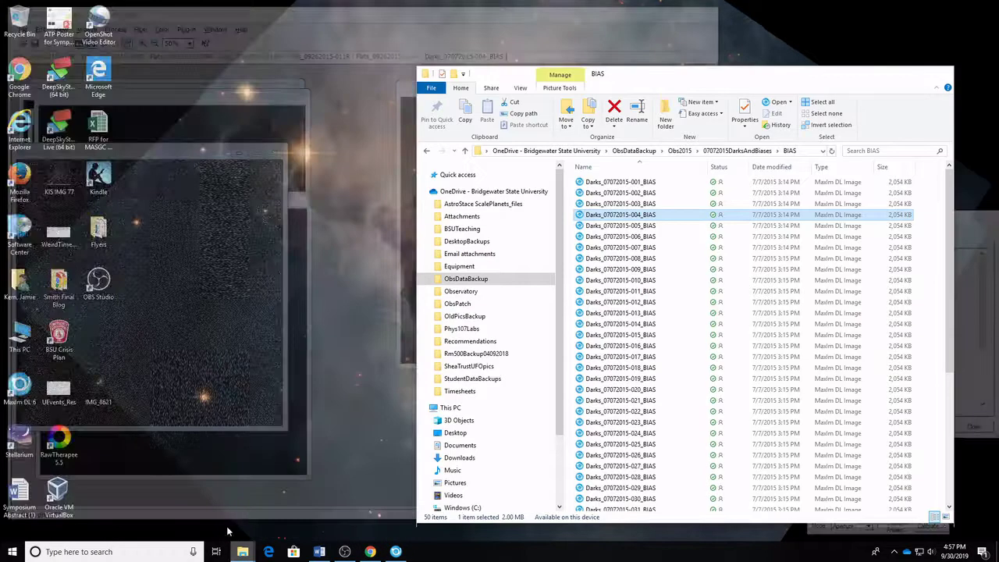
pyautogui.click(225, 535)
pyautogui.click(634, 411)
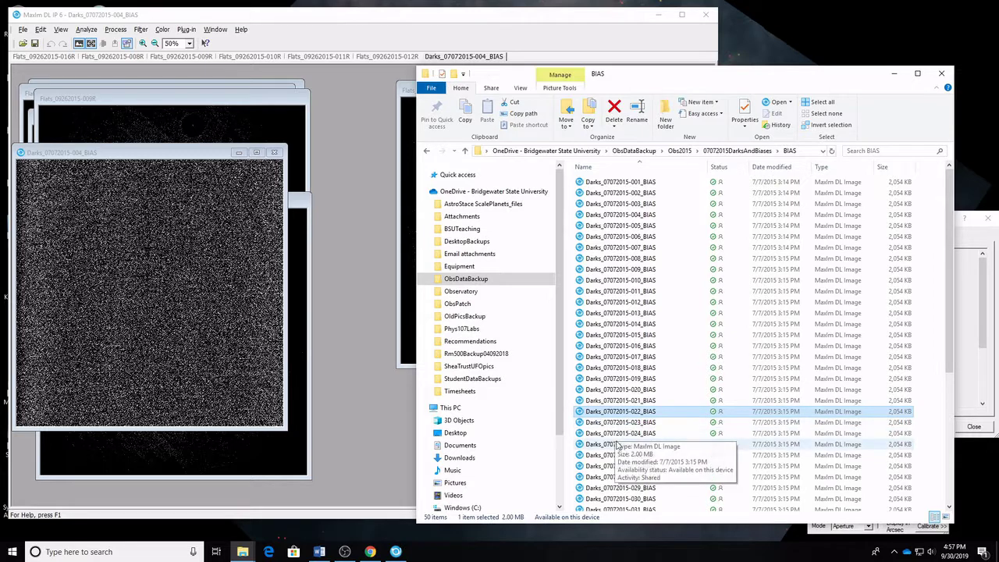
pyautogui.keyDown('shift'); pyautogui.click(617, 455); pyautogui.keyUp('shift')
pyautogui.moveTo(616, 447); pyautogui.dragTo(322, 421)
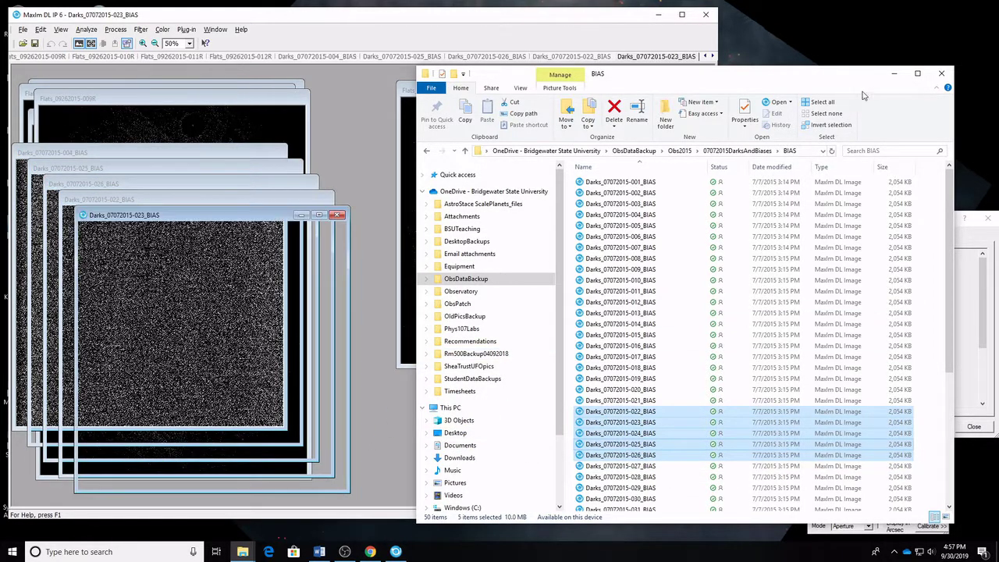
pyautogui.click(895, 74)
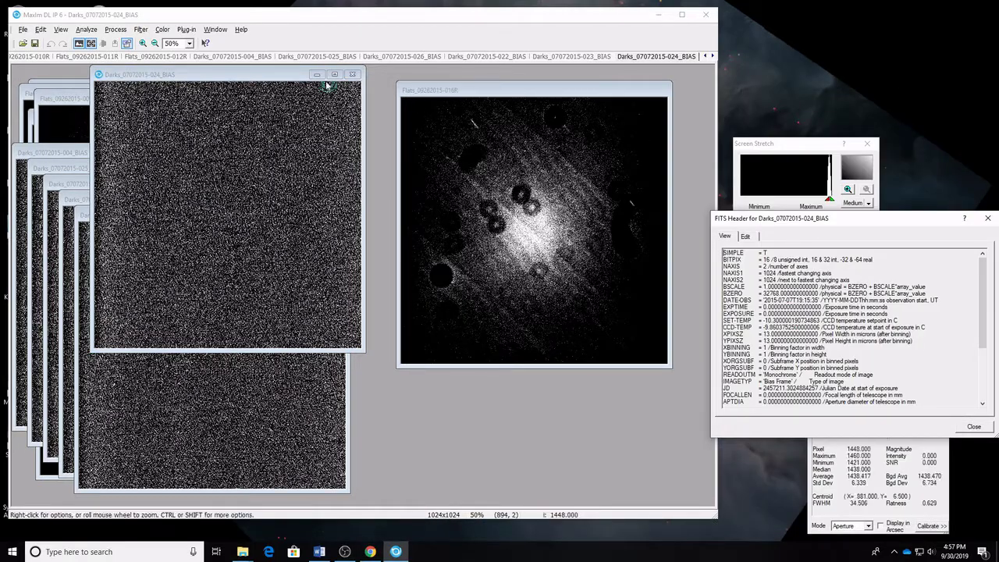
# Compare the CCD temperatures in the FITS headers of the loaded 07072015 bias frames.
pyautogui.moveTo(268, 75); pyautogui.dragTo(534, 198)
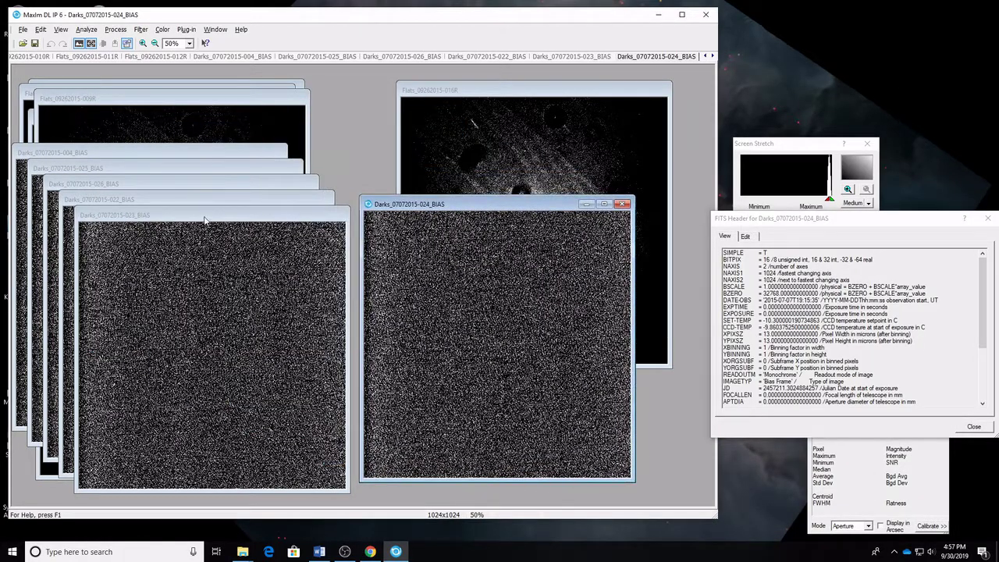
pyautogui.click(205, 218)
pyautogui.click(202, 199)
pyautogui.click(195, 185)
pyautogui.click(188, 170)
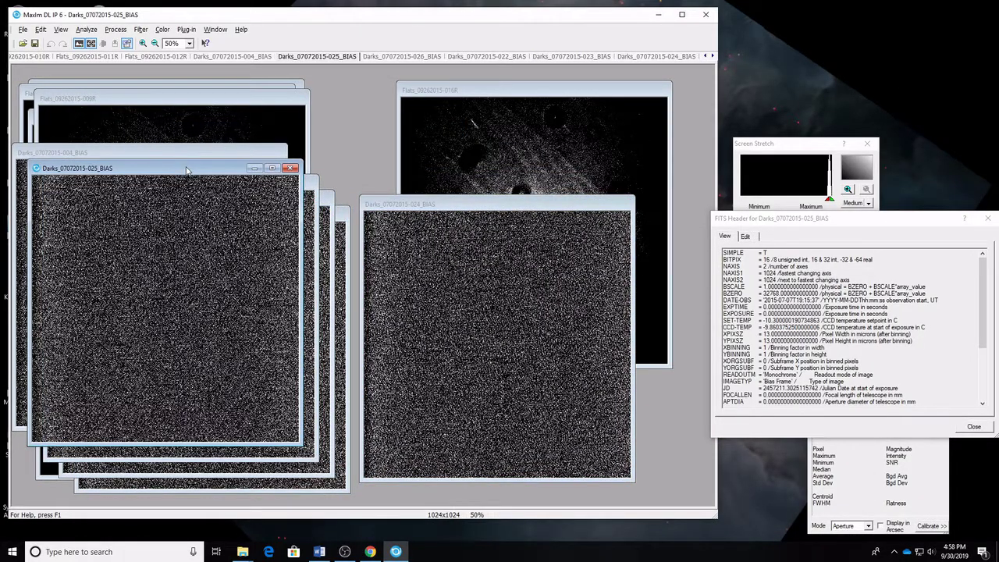
pyautogui.click(175, 157)
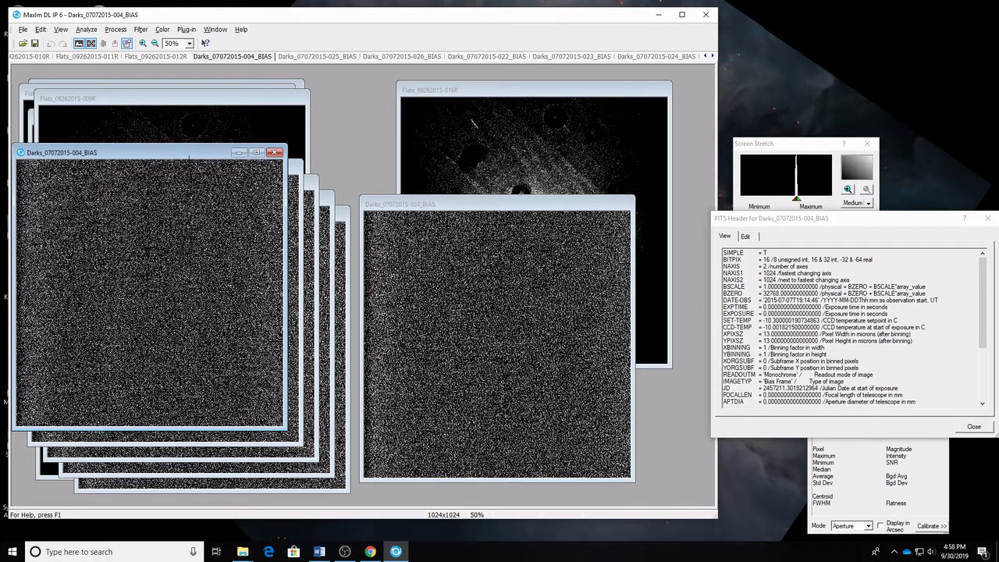
pyautogui.click(450, 214)
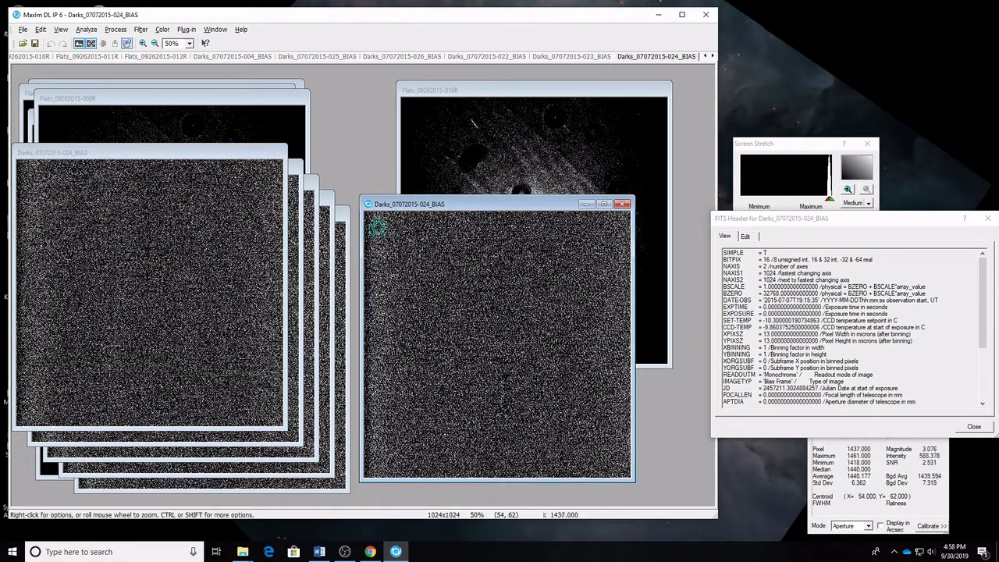
# Close all the loaded 07072015 bias frames, leaving only the 09262015 R-filter flats open.
pyautogui.click(622, 204)
pyautogui.click(336, 216)
pyautogui.click(321, 200)
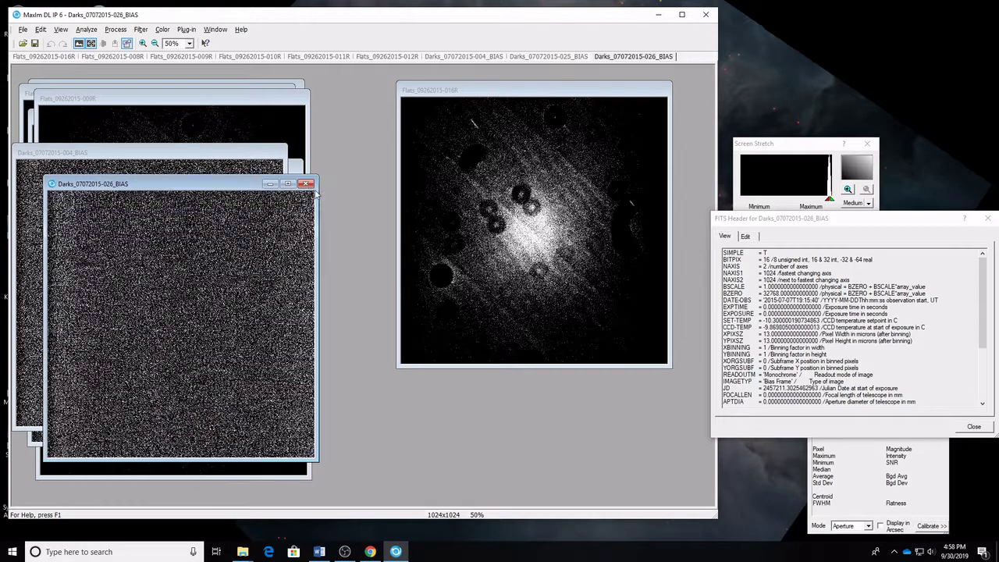
pyautogui.click(305, 184)
pyautogui.click(290, 169)
pyautogui.click(275, 153)
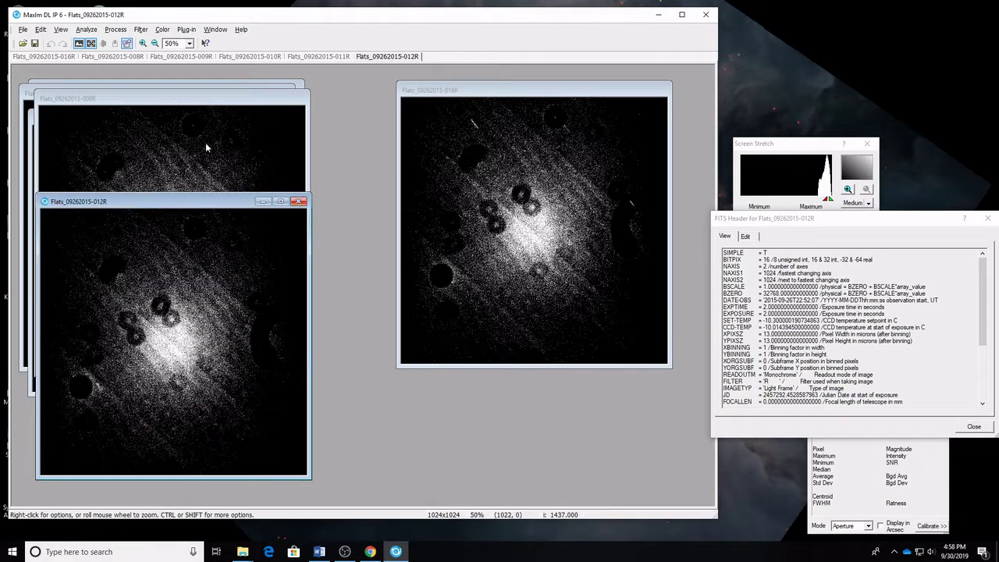
# In File Explorer, open the Bias folder of the 09242015 night inside Obs2015.
pyautogui.click(243, 552)
pyautogui.click(204, 507)
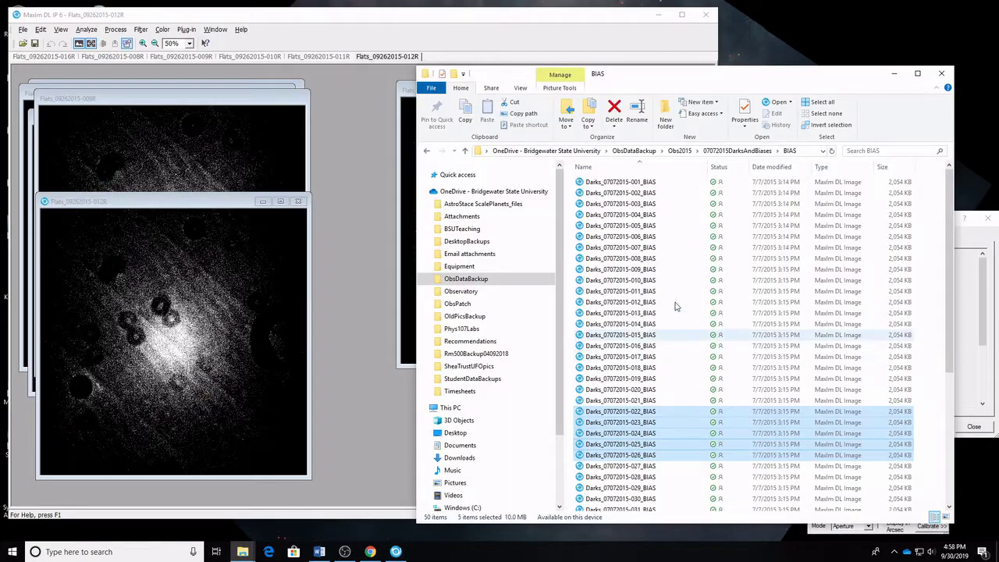
pyautogui.click(680, 150)
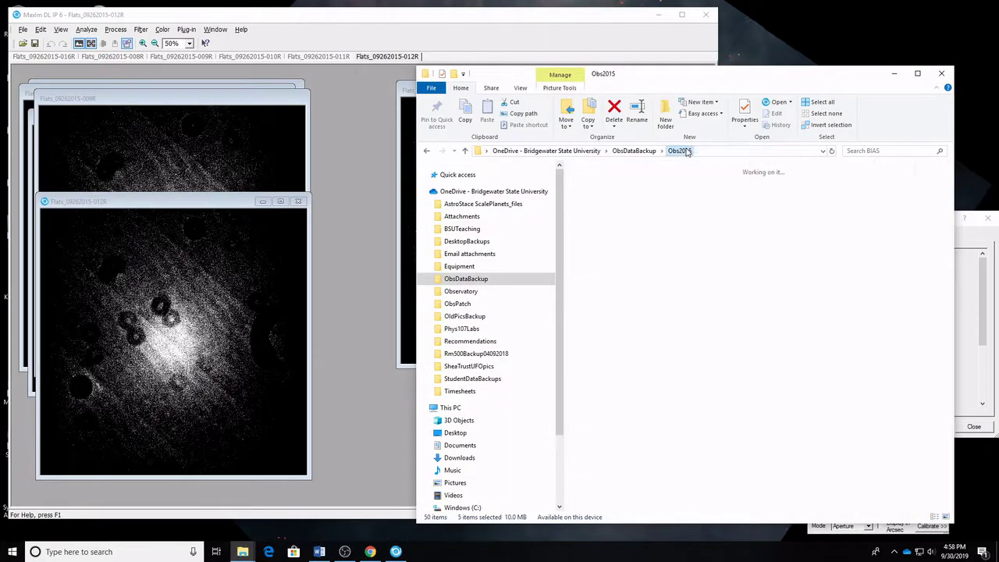
pyautogui.doubleClick(704, 322)
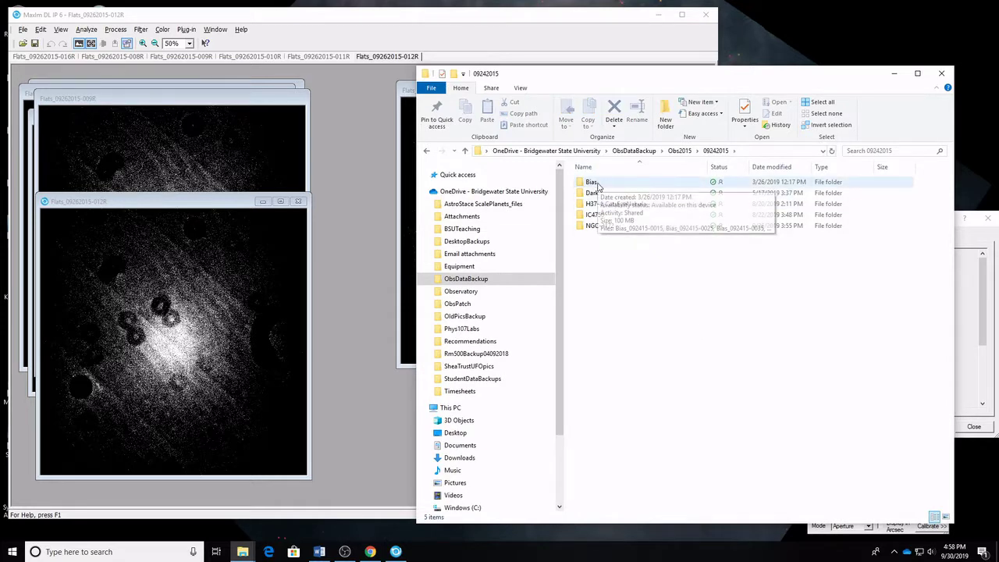
pyautogui.doubleClick(598, 185)
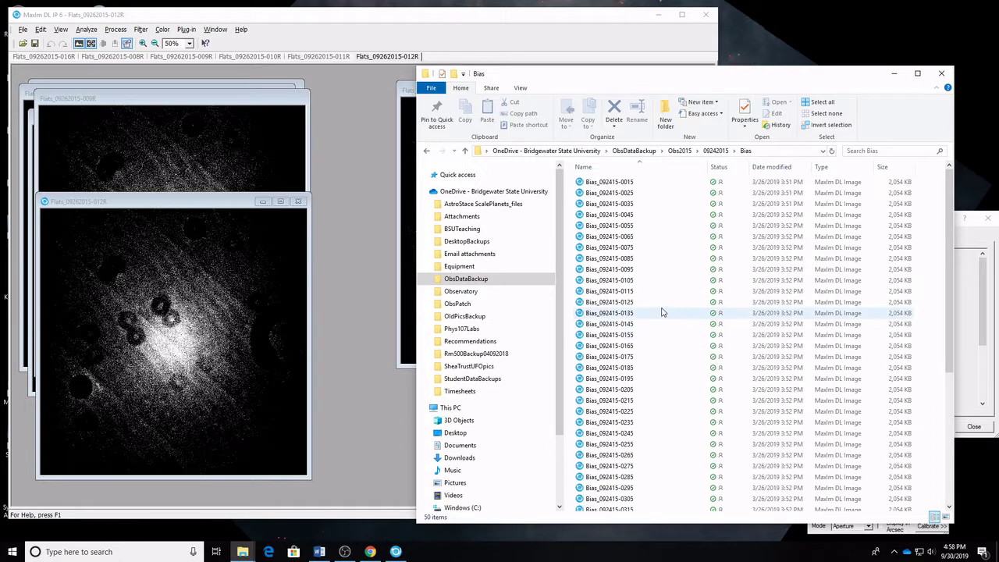
# Return to MaxIm DL and add a new BIAS group to the calibration groups in Set Calibration.
pyautogui.click(416, 51)
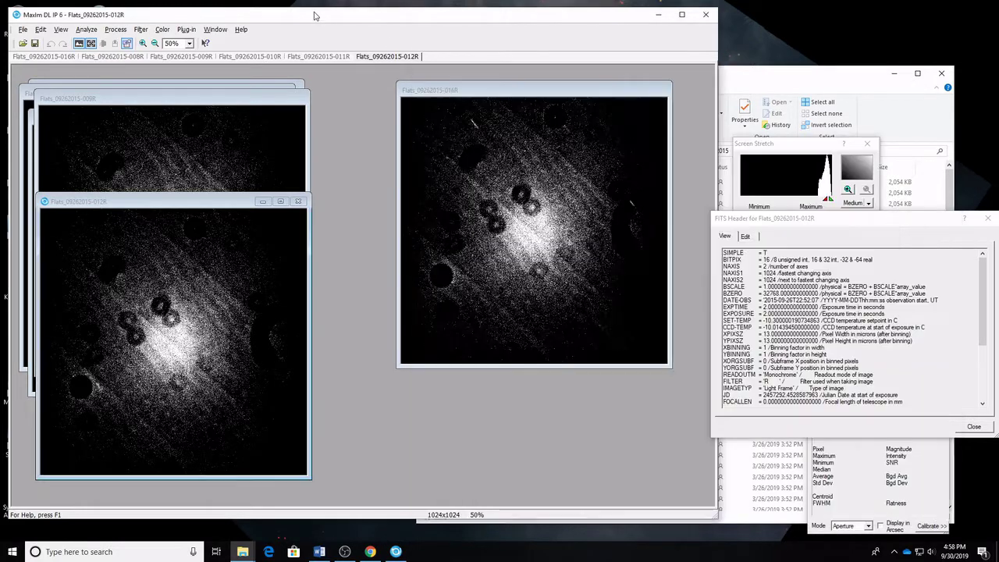
pyautogui.click(115, 30)
pyautogui.click(133, 69)
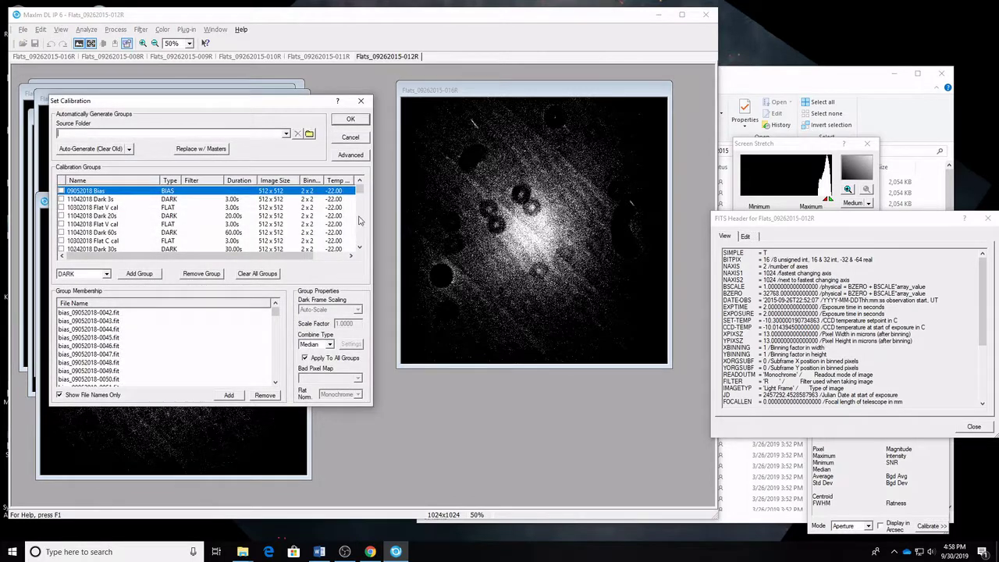
pyautogui.moveTo(361, 195); pyautogui.dragTo(360, 239)
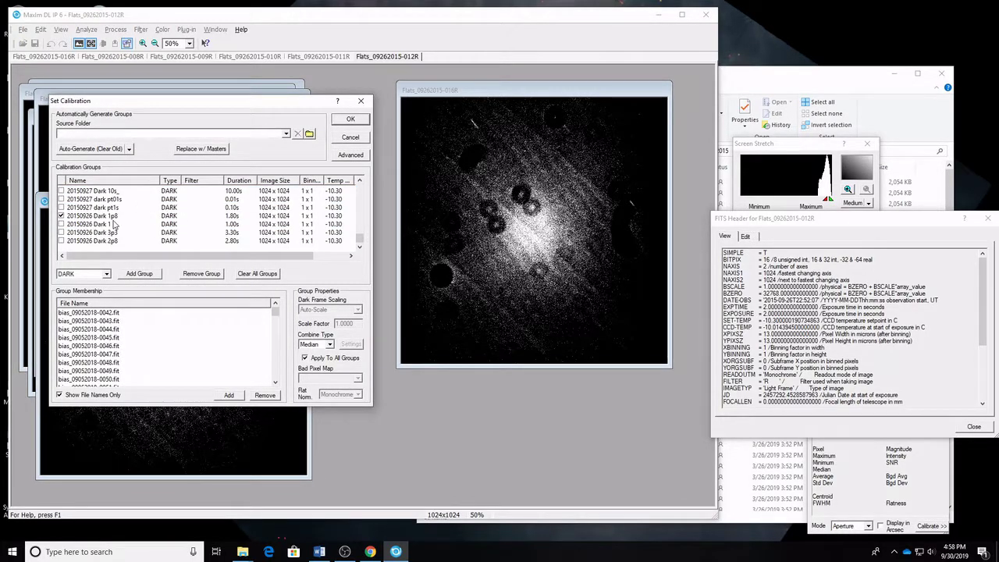
pyautogui.click(107, 274)
pyautogui.click(100, 283)
pyautogui.click(139, 274)
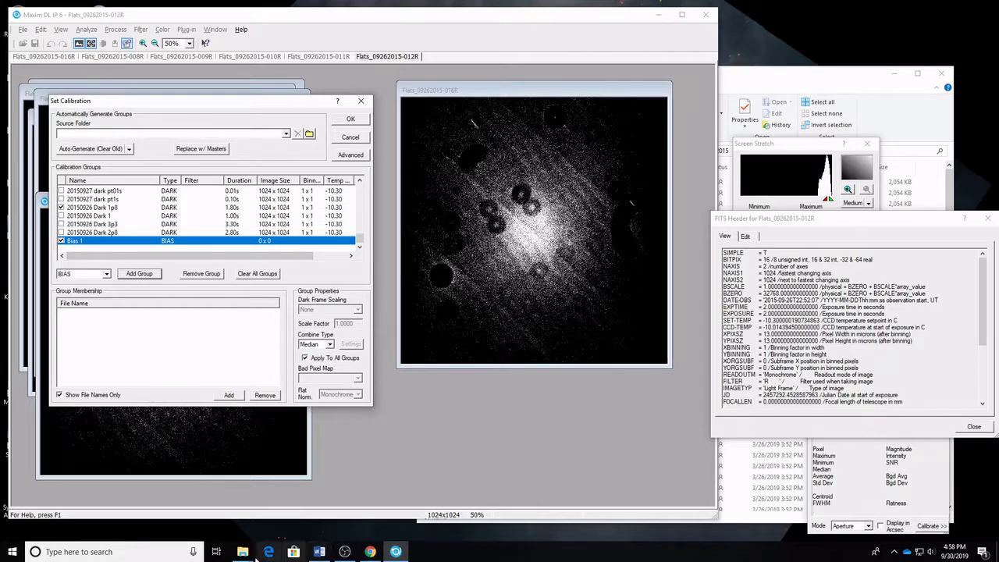
# Try to name the new bias calibration group 20150924 Bias.
pyautogui.click(237, 547)
pyautogui.click(231, 537)
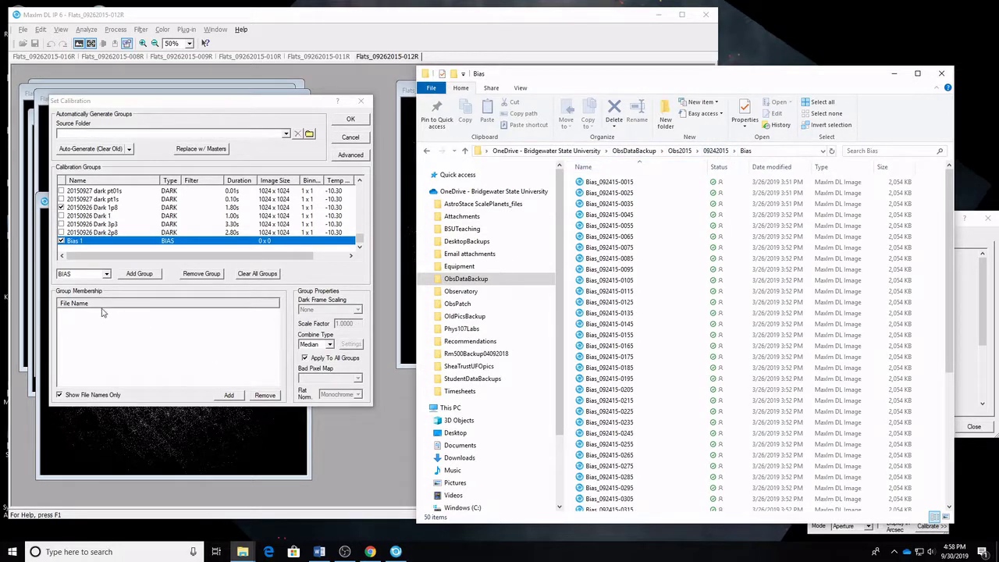
pyautogui.click(84, 242)
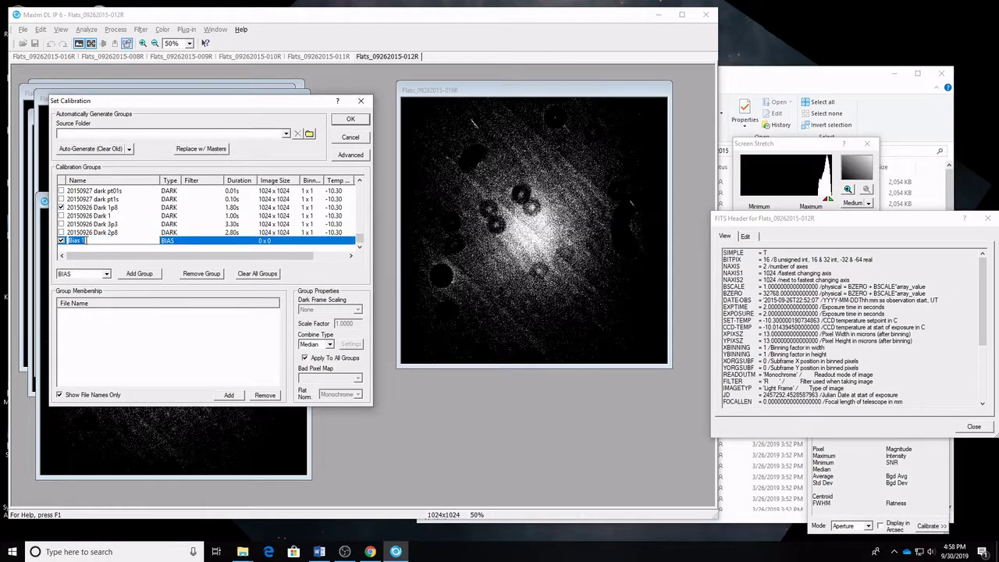
pyautogui.write('20150924')
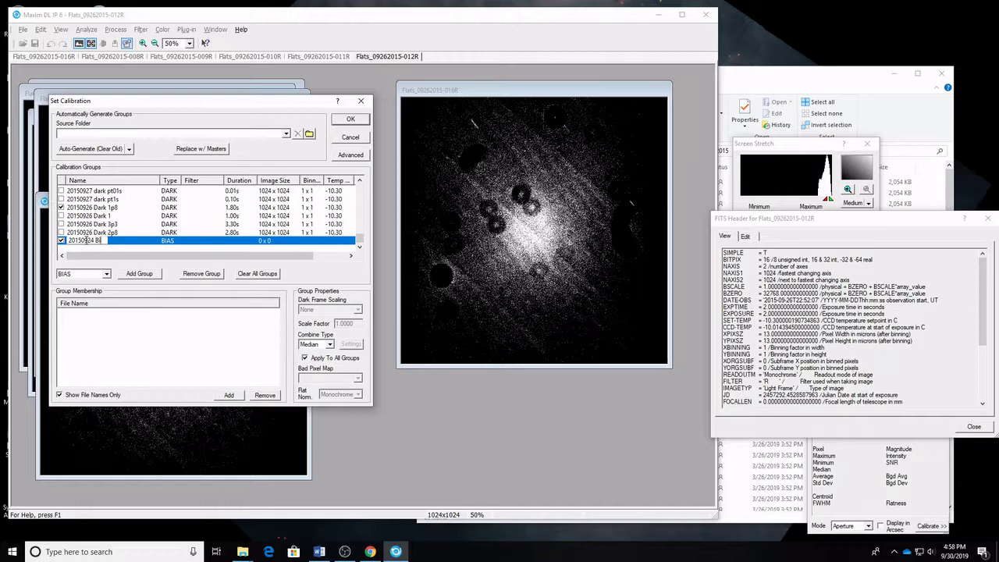
pyautogui.press('Return')
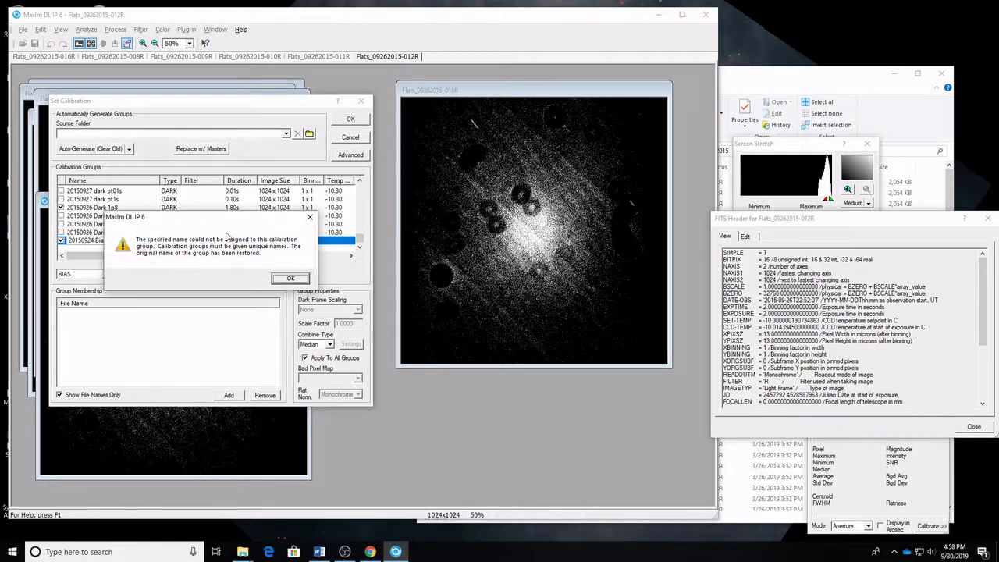
pyautogui.click(300, 277)
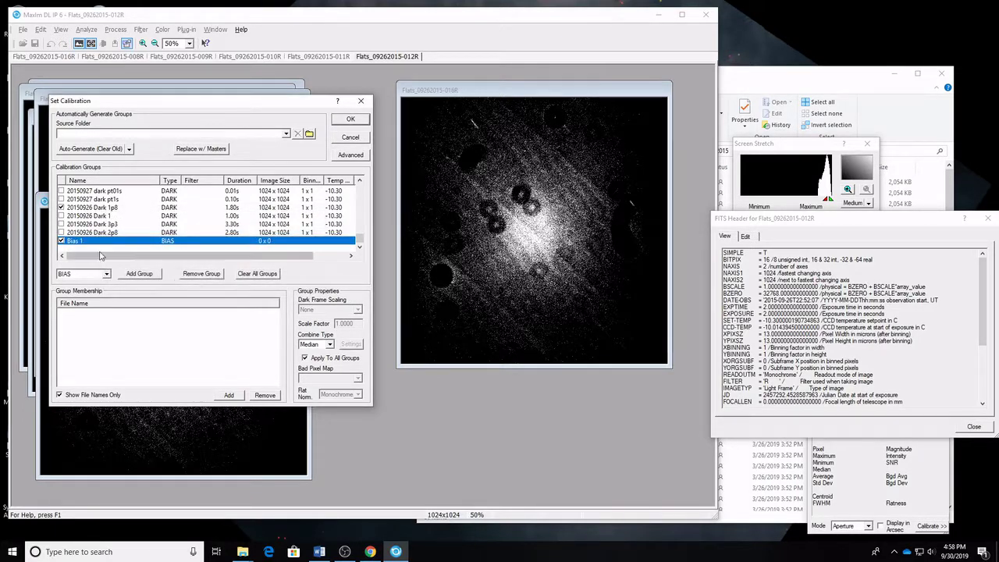
# Rename the new bias calibration group as 20150924 Biases.
pyautogui.click(81, 242)
pyautogui.write('20150924')
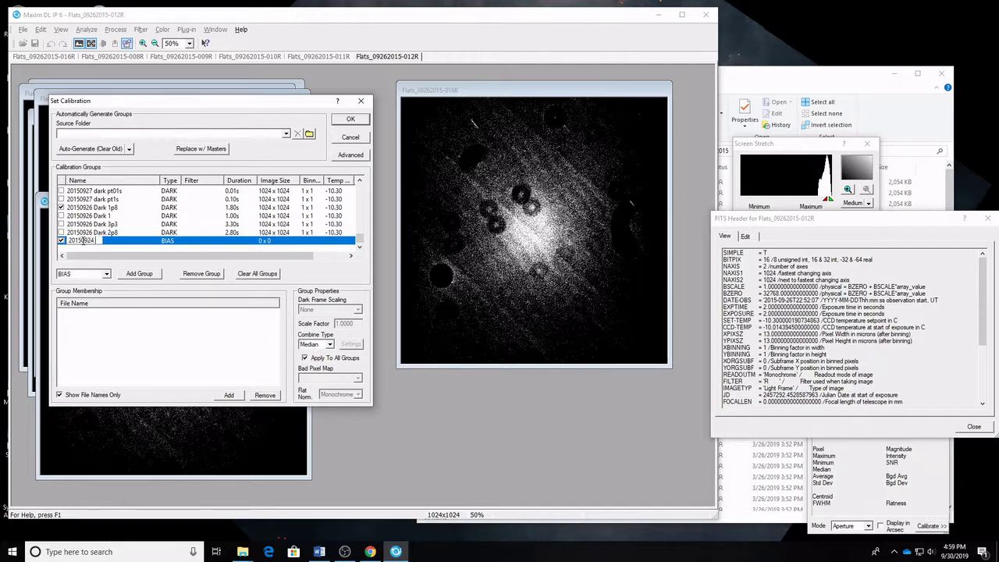
pyautogui.press('BackSpace')
pyautogui.press('Return')
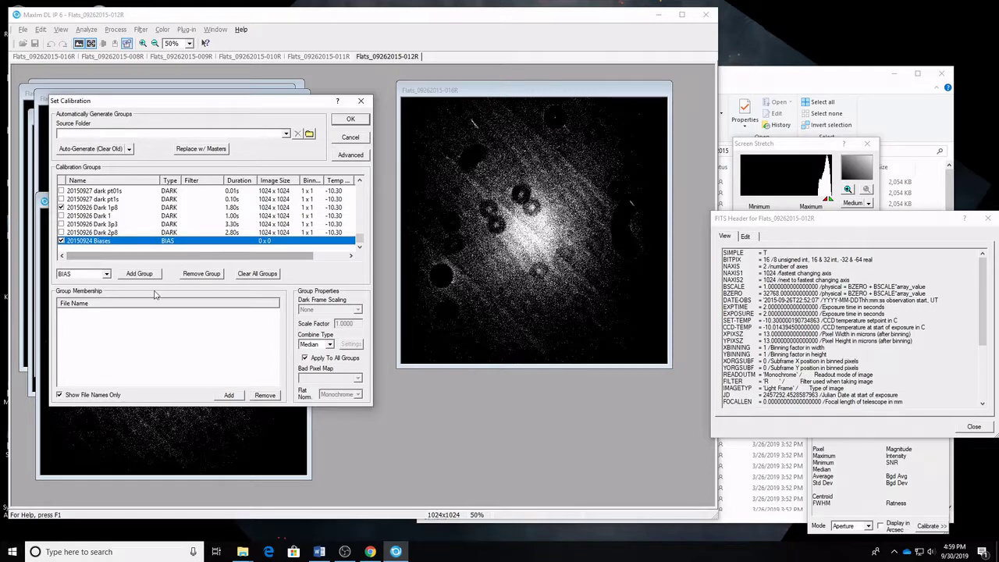
# Add all the bias frames from the 09242015 Bias folder in File Explorer to the 20150924 Biases group.
pyautogui.moveTo(853, 219); pyautogui.dragTo(863, 235)
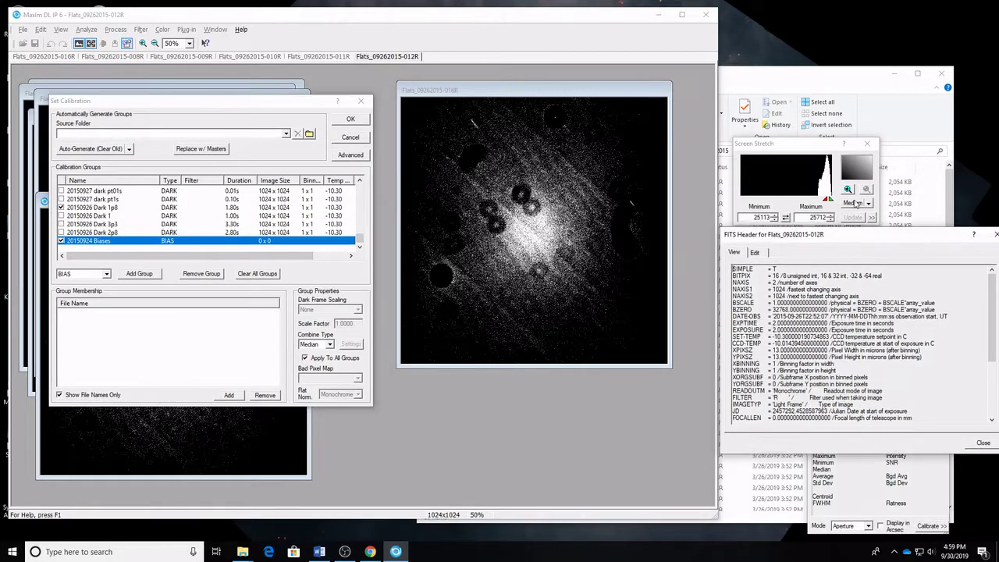
pyautogui.click(870, 84)
pyautogui.click(593, 193)
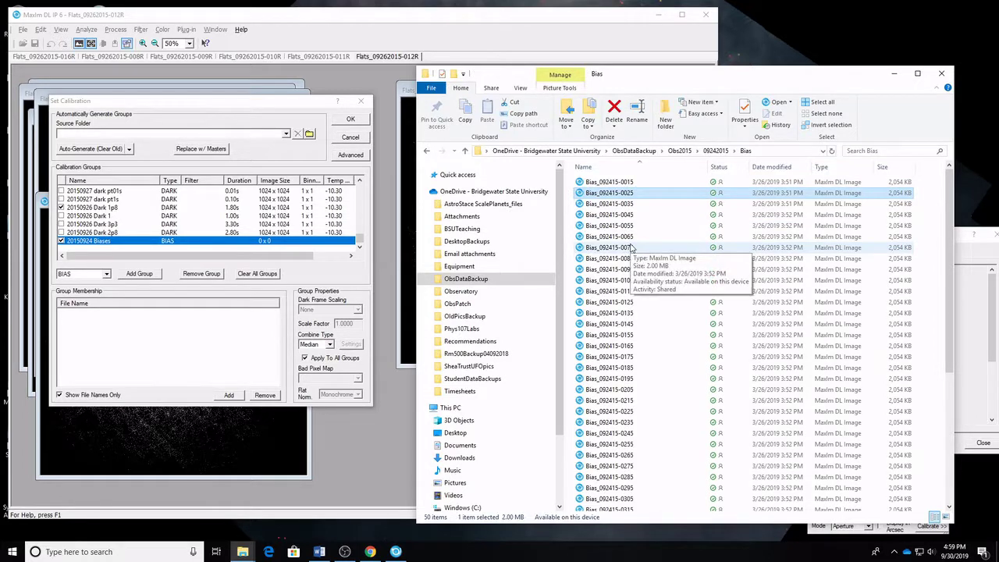
pyautogui.hotkey('ctrl', 'a')
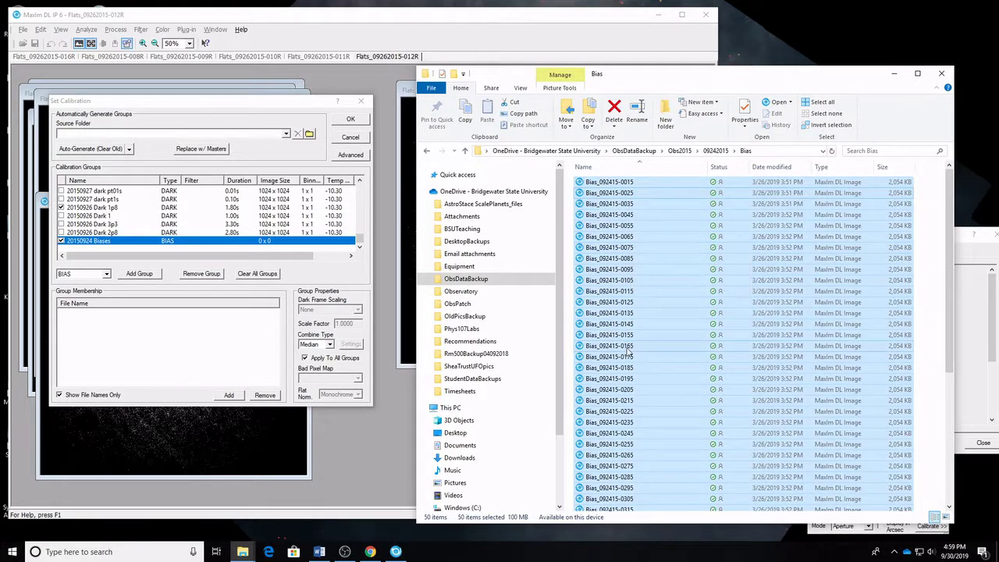
pyautogui.moveTo(627, 353); pyautogui.dragTo(267, 316)
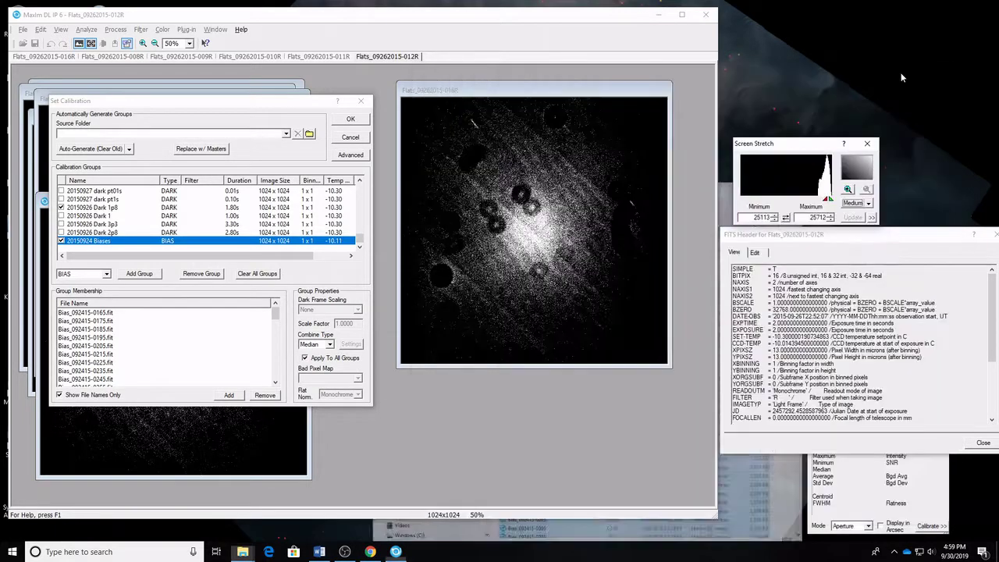
pyautogui.click(897, 75)
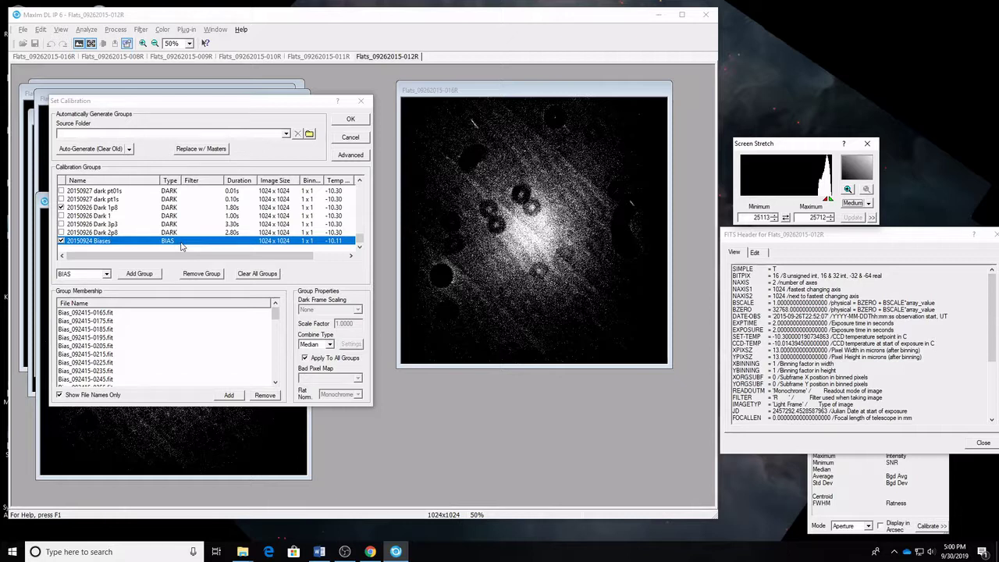
# Set dark frame scaling to Auto-Scale for the 20150926 Dark 1p8 group and accept the advanced options and the calibration setup.
pyautogui.click(111, 209)
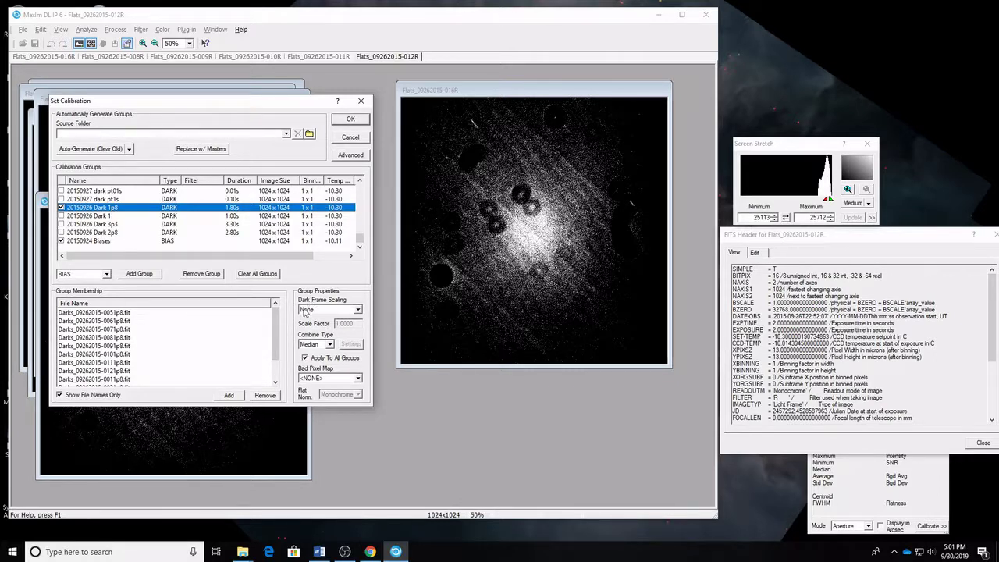
pyautogui.click(356, 311)
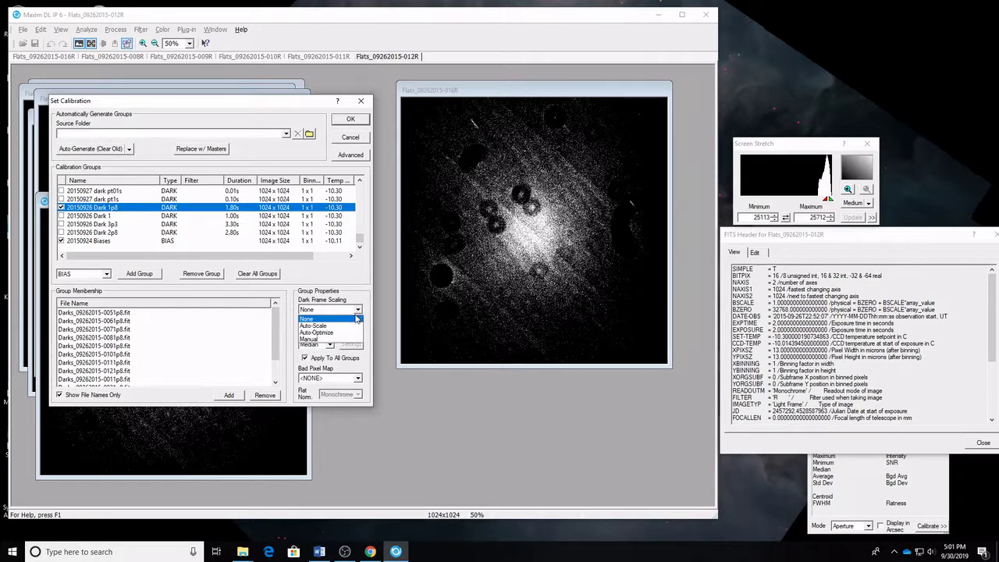
pyautogui.click(344, 327)
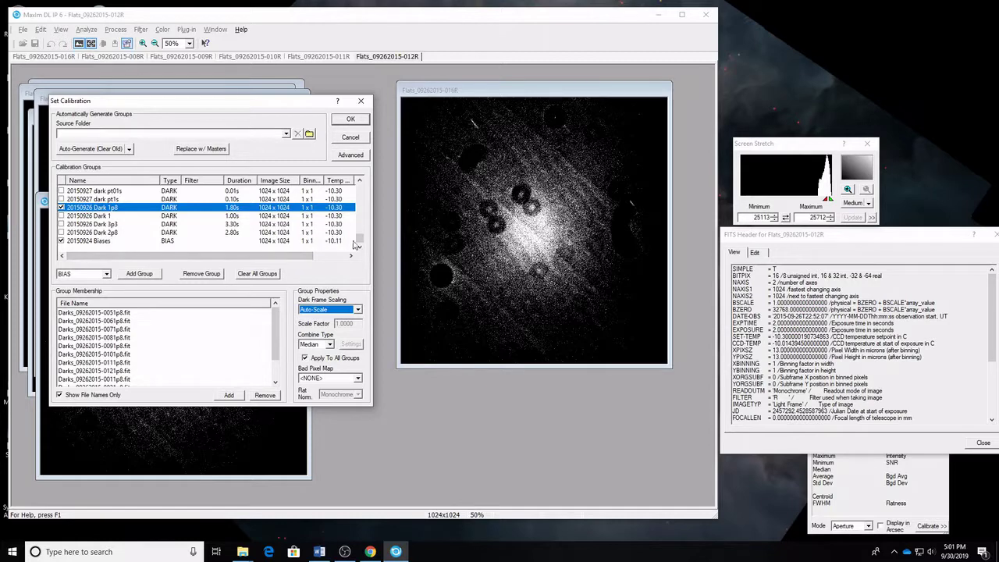
pyautogui.moveTo(361, 244)
pyautogui.mouseDown()
pyautogui.moveTo(360, 195)
pyautogui.moveTo(349, 181)
pyautogui.moveTo(350, 249)
pyautogui.mouseUp()
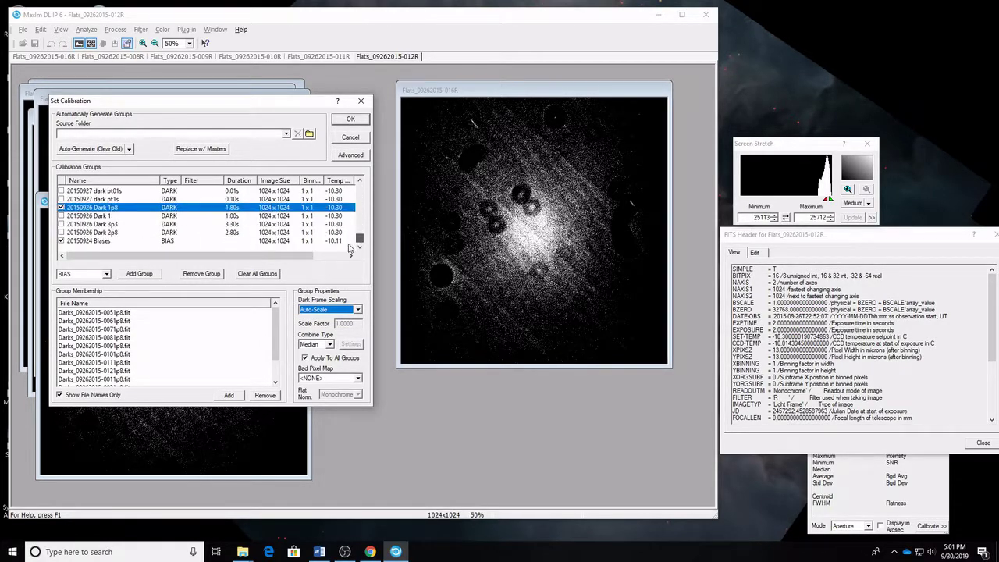
pyautogui.click(345, 156)
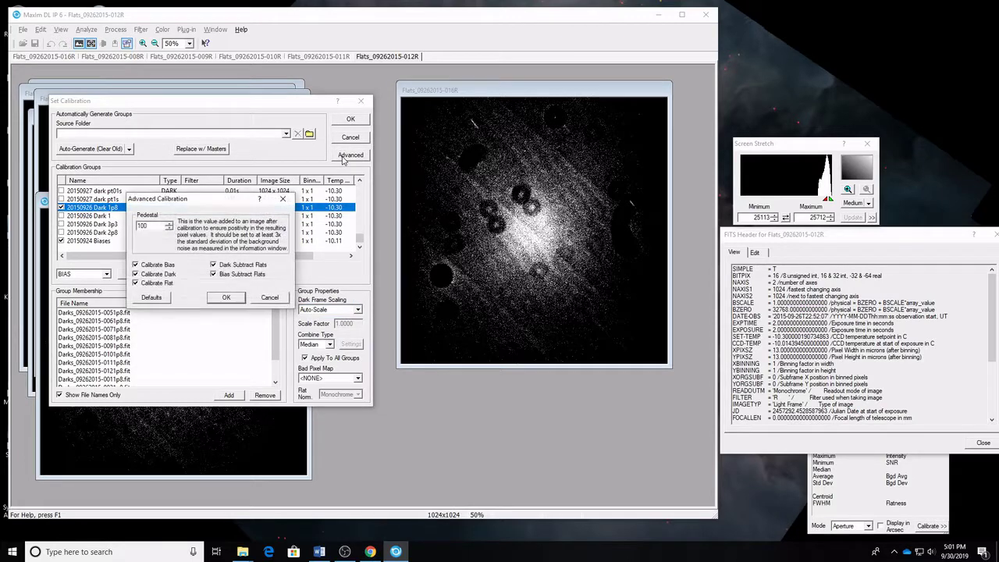
pyautogui.click(226, 298)
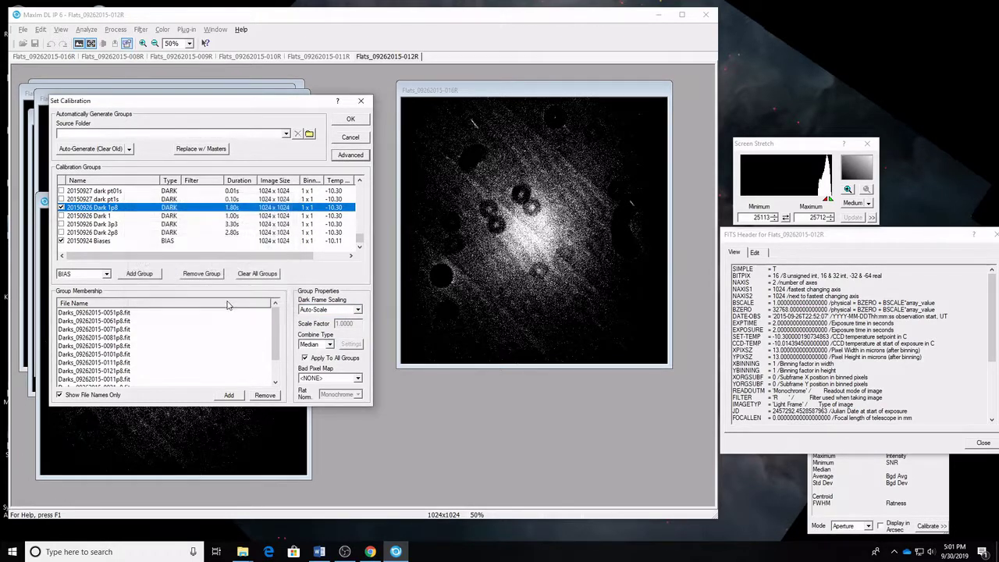
pyautogui.click(351, 120)
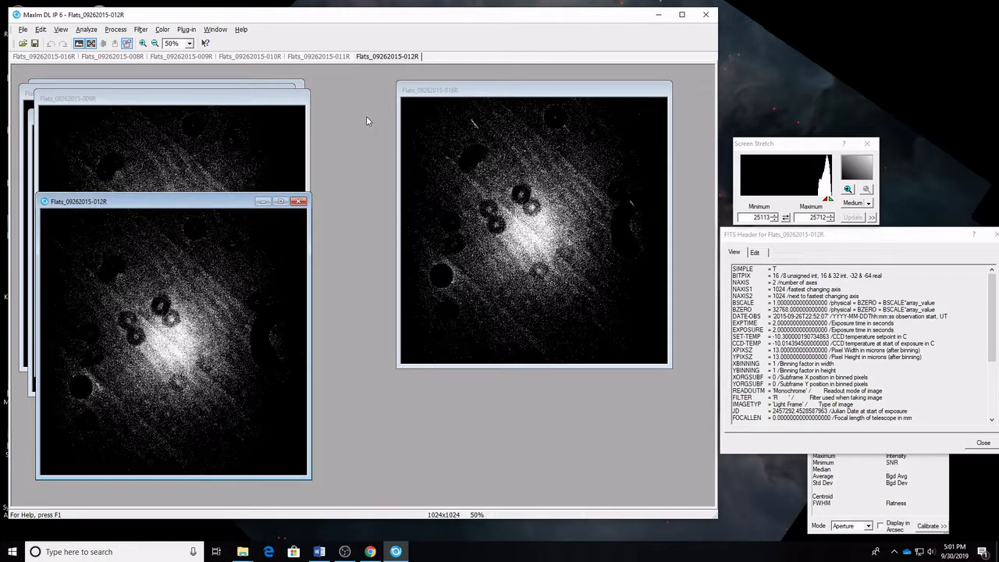
pyautogui.click(462, 93)
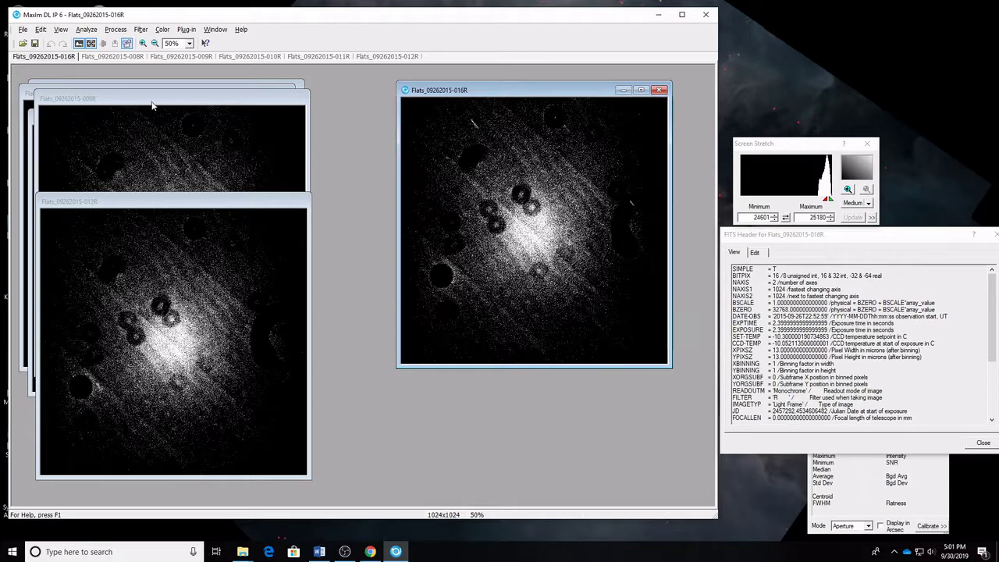
pyautogui.click(189, 107)
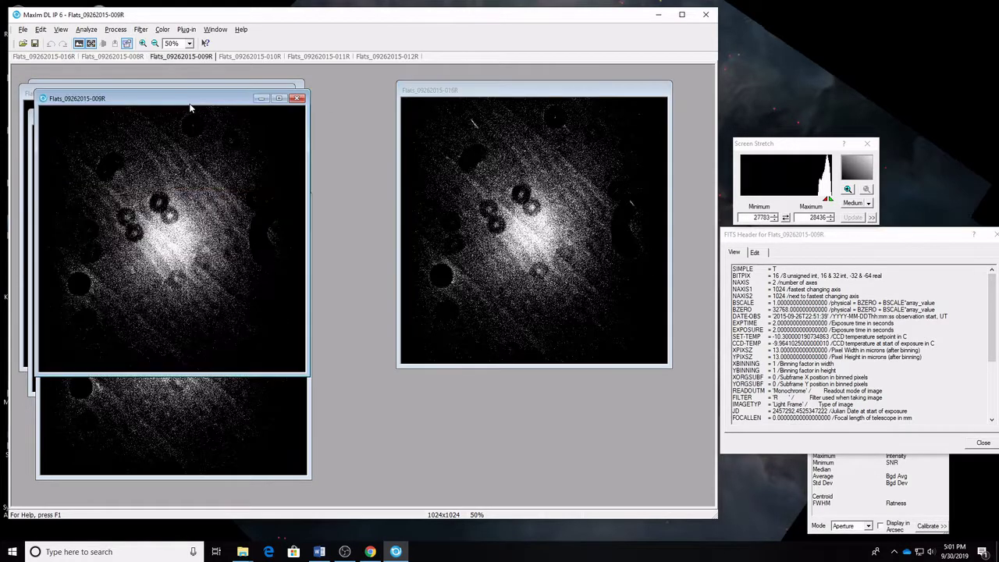
pyautogui.click(476, 112)
pyautogui.click(184, 111)
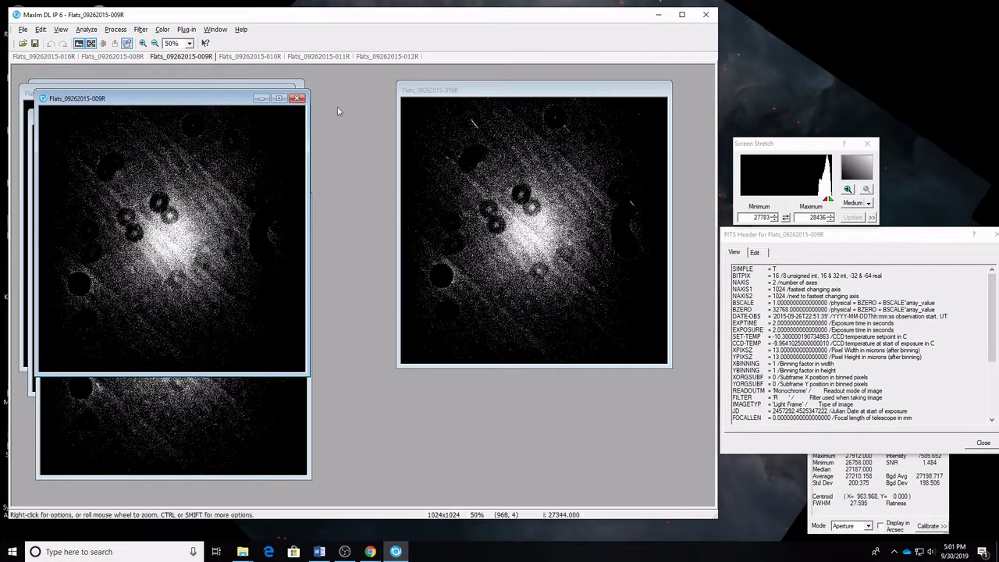
pyautogui.click(484, 92)
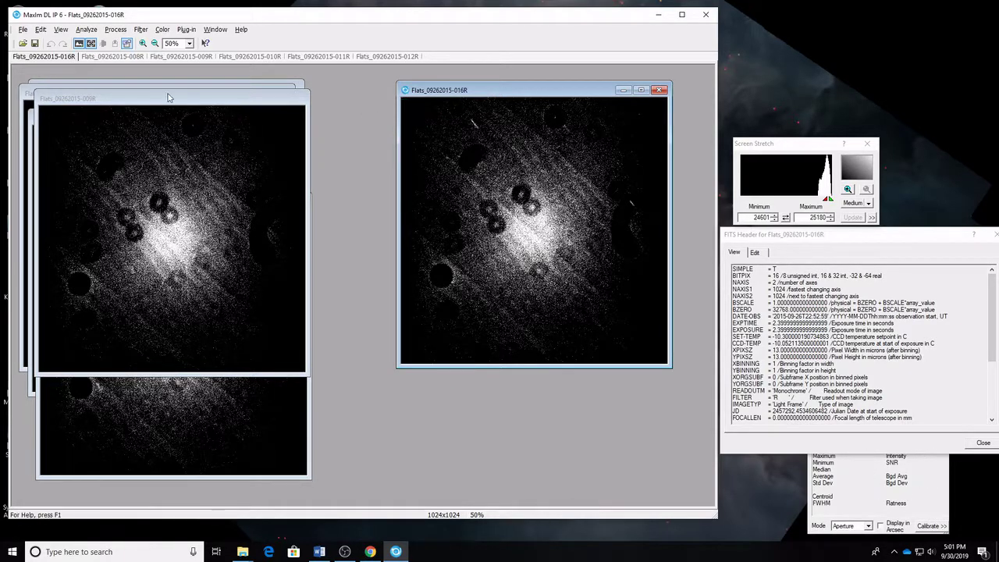
pyautogui.moveTo(164, 101); pyautogui.dragTo(209, 162)
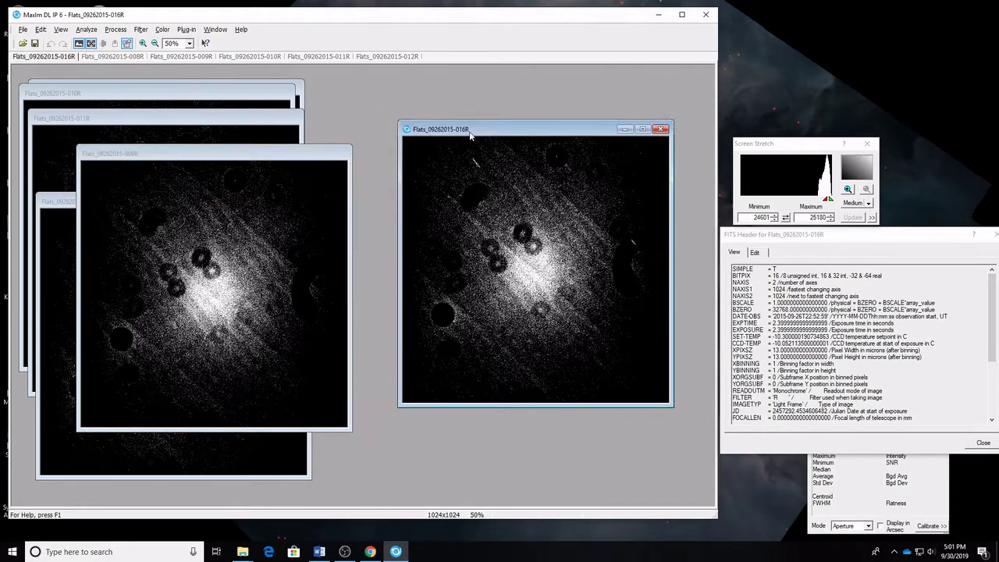
pyautogui.moveTo(473, 91); pyautogui.dragTo(456, 139)
pyautogui.moveTo(200, 158); pyautogui.dragTo(226, 161)
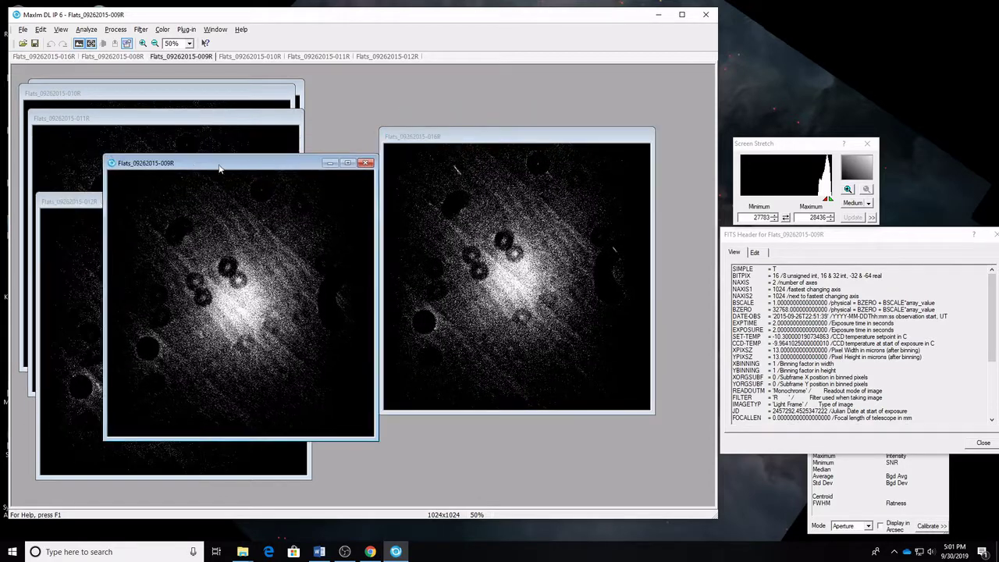
pyautogui.click(77, 201)
pyautogui.click(78, 127)
pyautogui.click(77, 96)
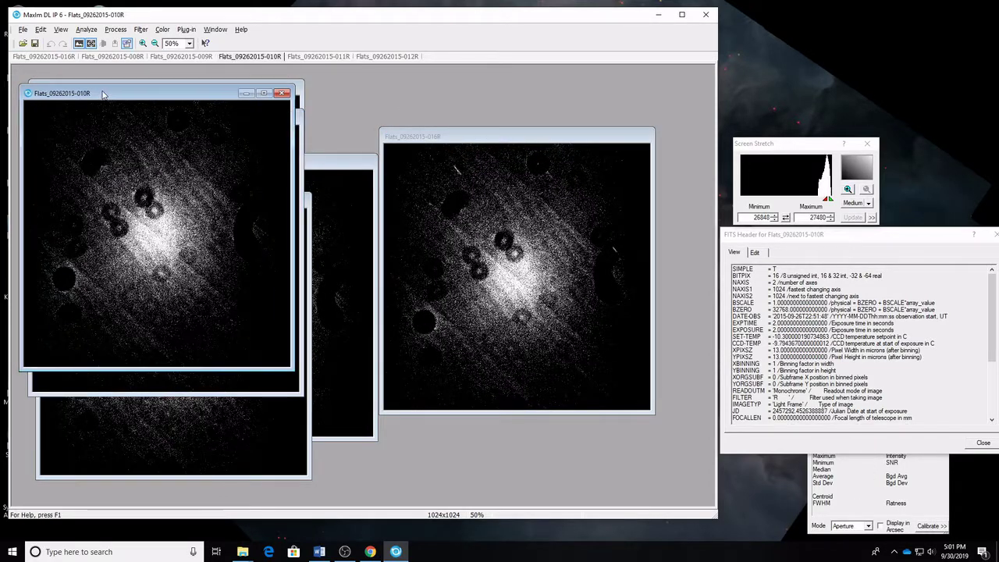
pyautogui.moveTo(101, 92); pyautogui.dragTo(173, 140)
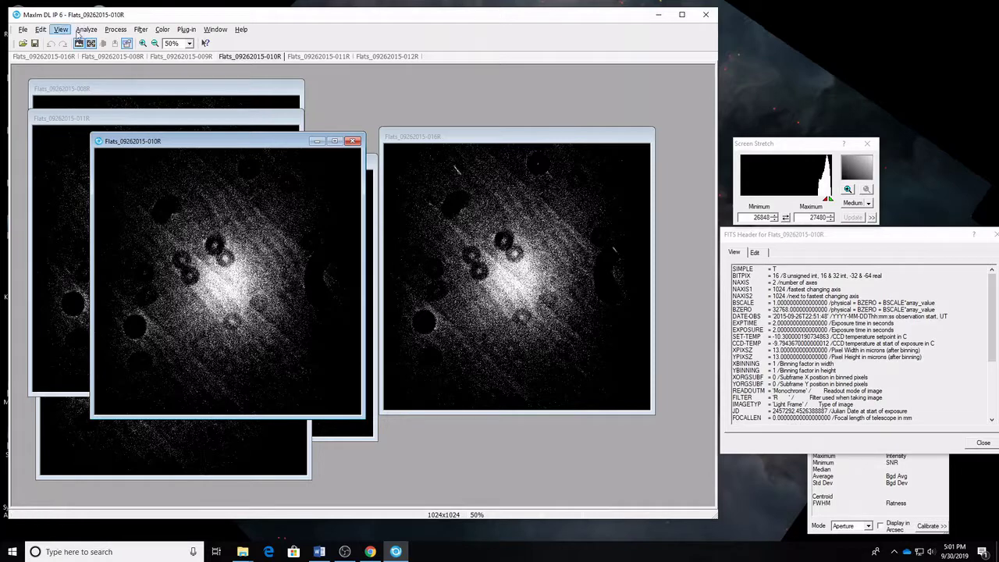
pyautogui.click(115, 30)
pyautogui.click(124, 53)
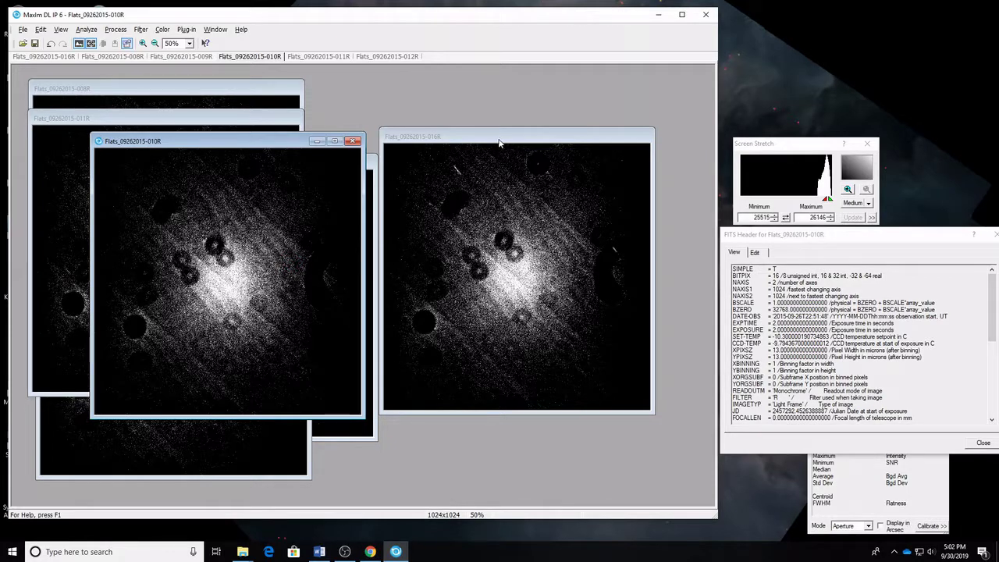
pyautogui.moveTo(504, 140); pyautogui.dragTo(518, 135)
pyautogui.moveTo(757, 145); pyautogui.dragTo(716, 119)
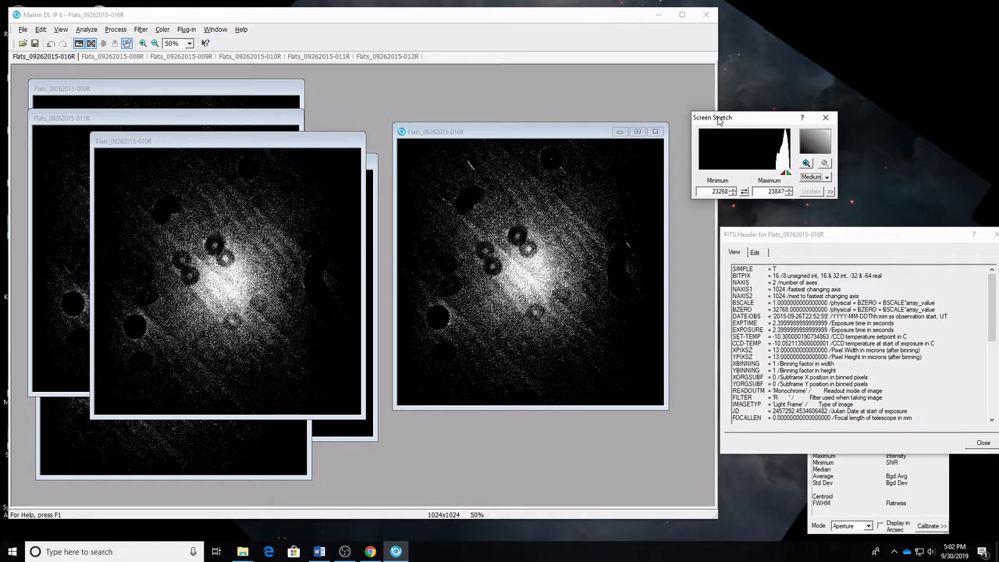
pyautogui.moveTo(991, 302); pyautogui.dragTo(939, 393)
pyautogui.click(770, 377)
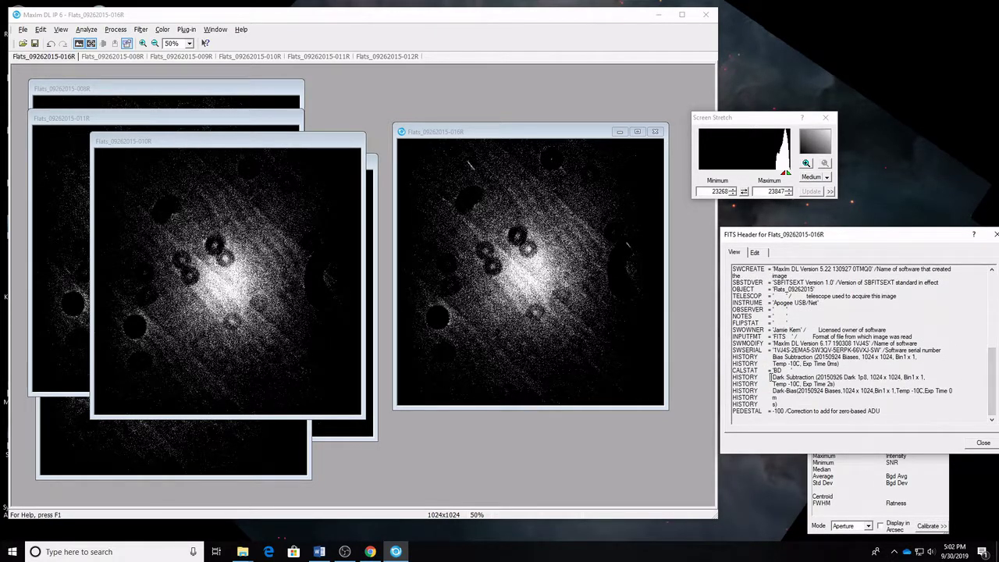
pyautogui.moveTo(734, 377); pyautogui.dragTo(993, 409)
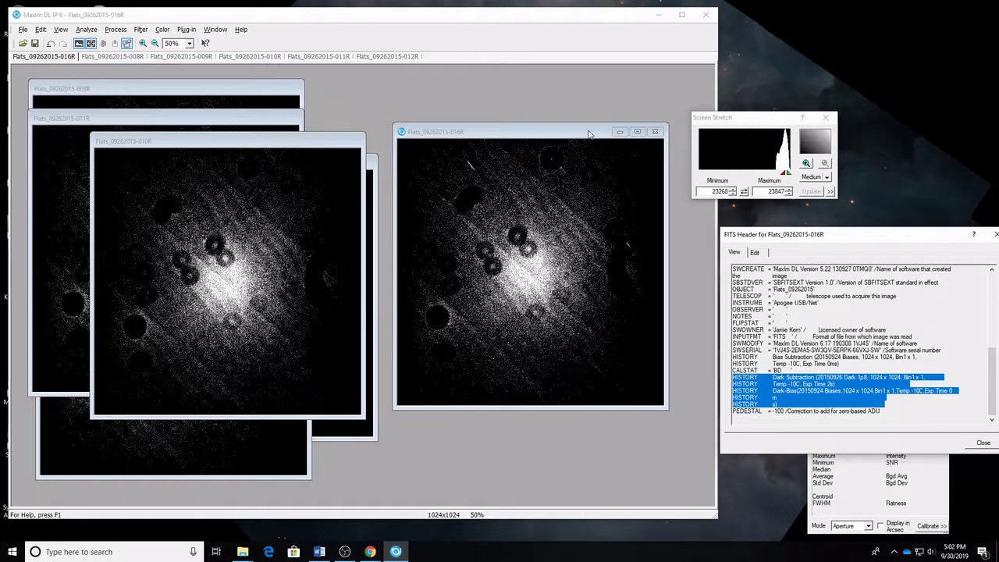
pyautogui.click(524, 136)
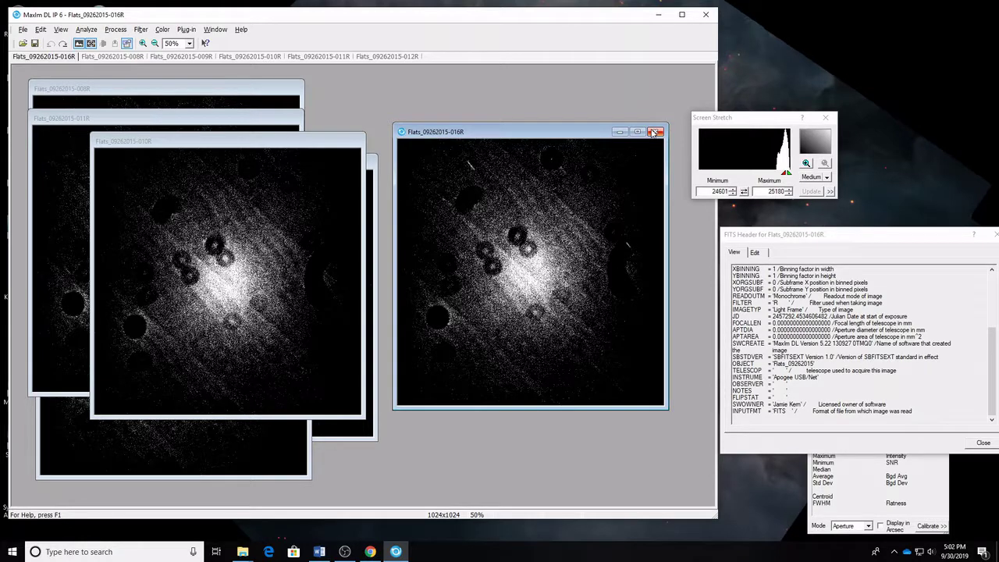
pyautogui.moveTo(715, 121); pyautogui.dragTo(716, 132)
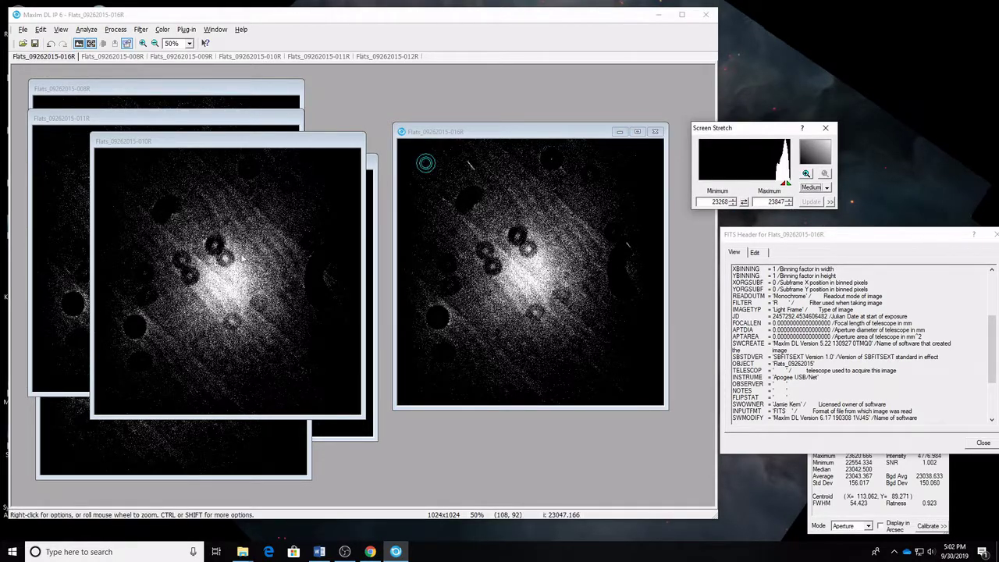
# Set up a batch save and convert that includes all the open R-filter flats.
pyautogui.click(22, 30)
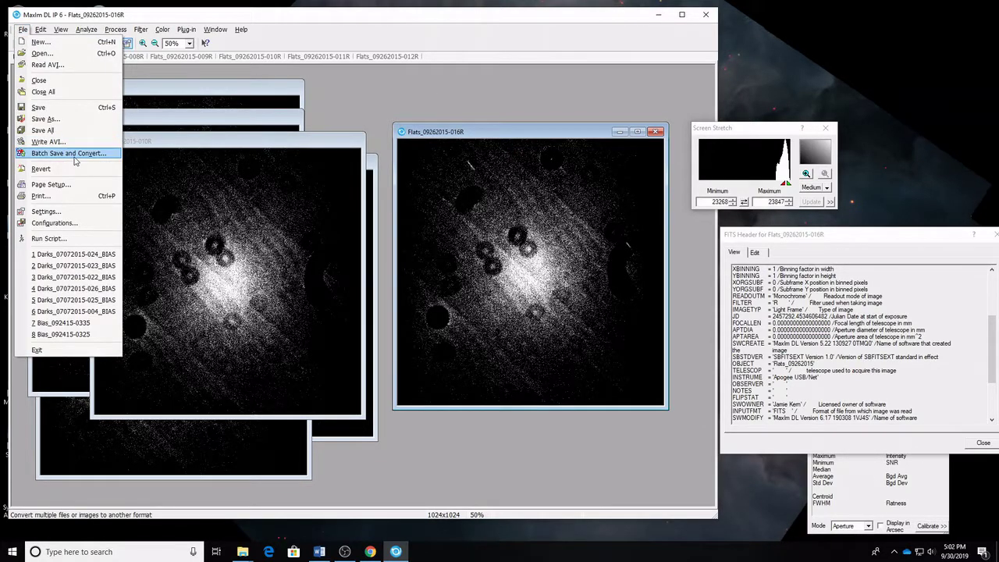
pyautogui.click(75, 156)
pyautogui.click(364, 296)
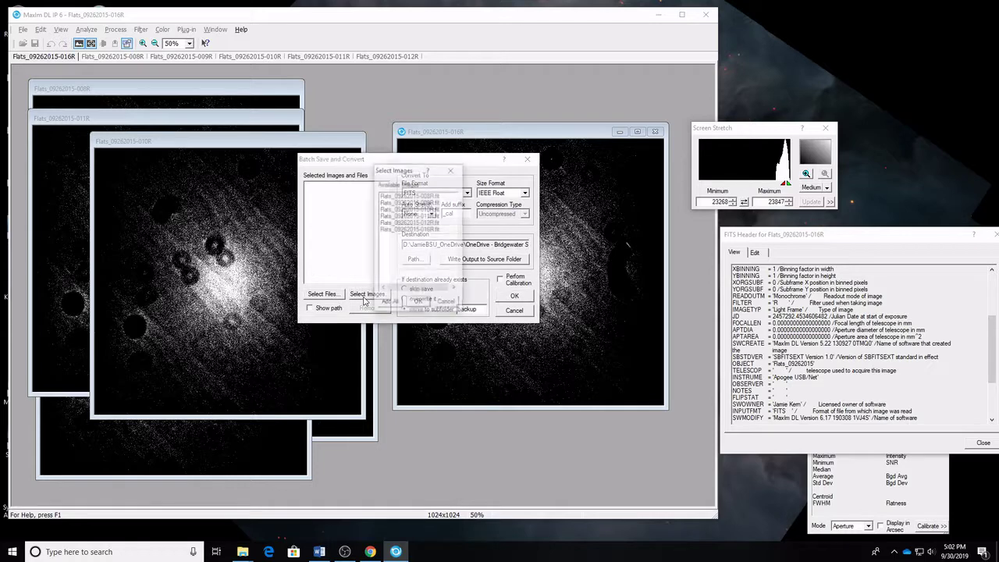
pyautogui.click(392, 304)
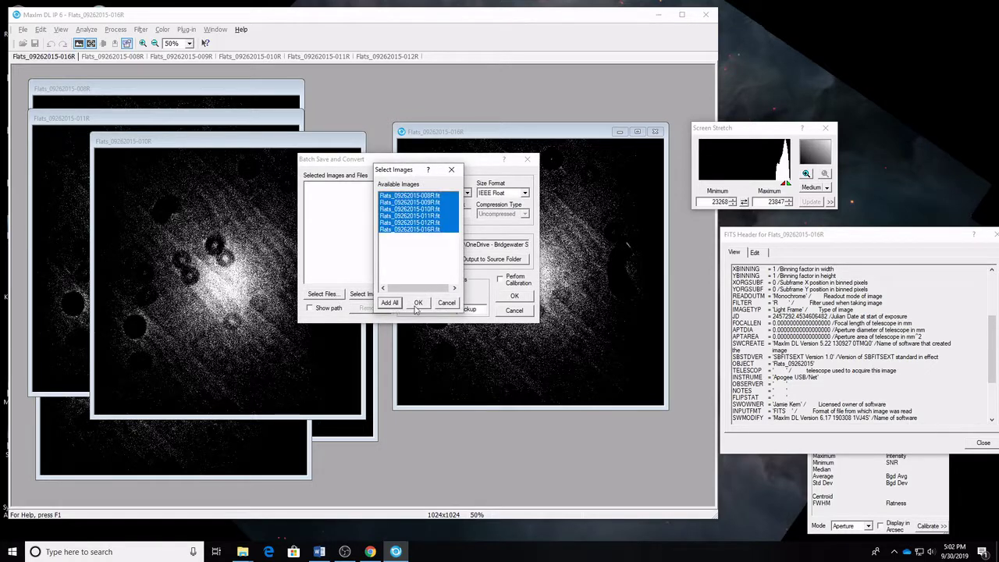
pyautogui.click(417, 305)
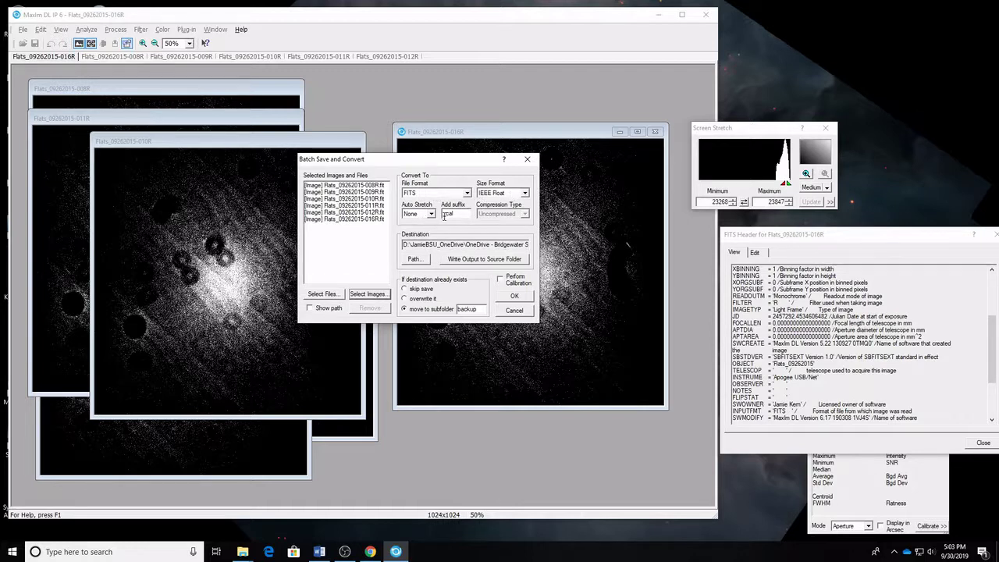
# Set the batch destination to the cal folder inside Flats_09262015\R and save the flats with the _cal suffix.
pyautogui.click(415, 260)
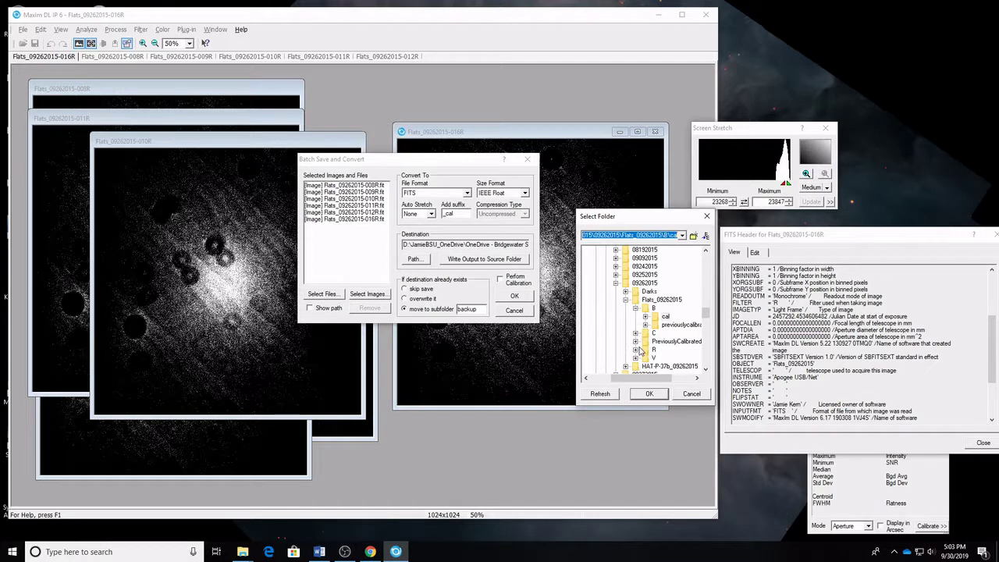
pyautogui.doubleClick(647, 350)
pyautogui.click(666, 359)
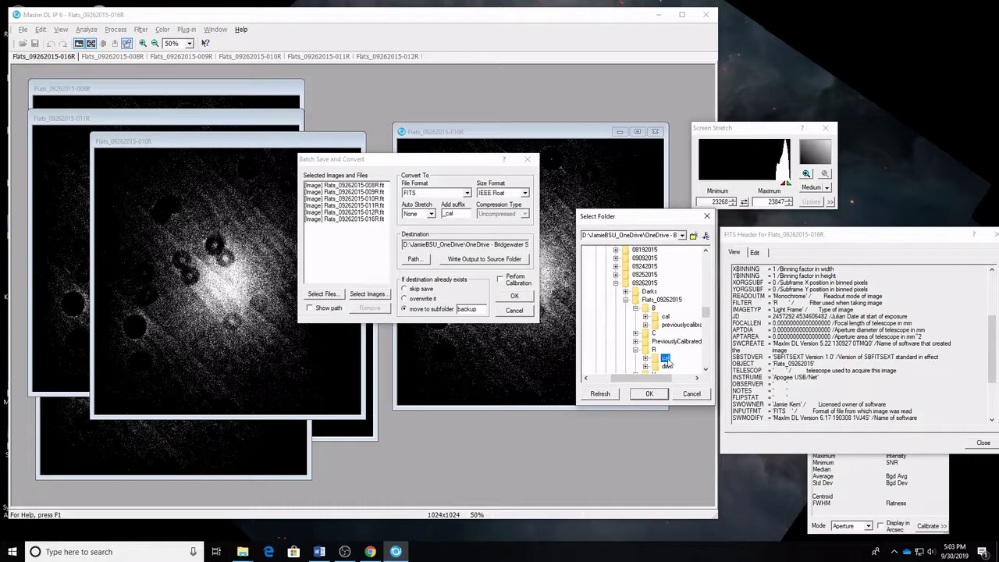
pyautogui.click(649, 393)
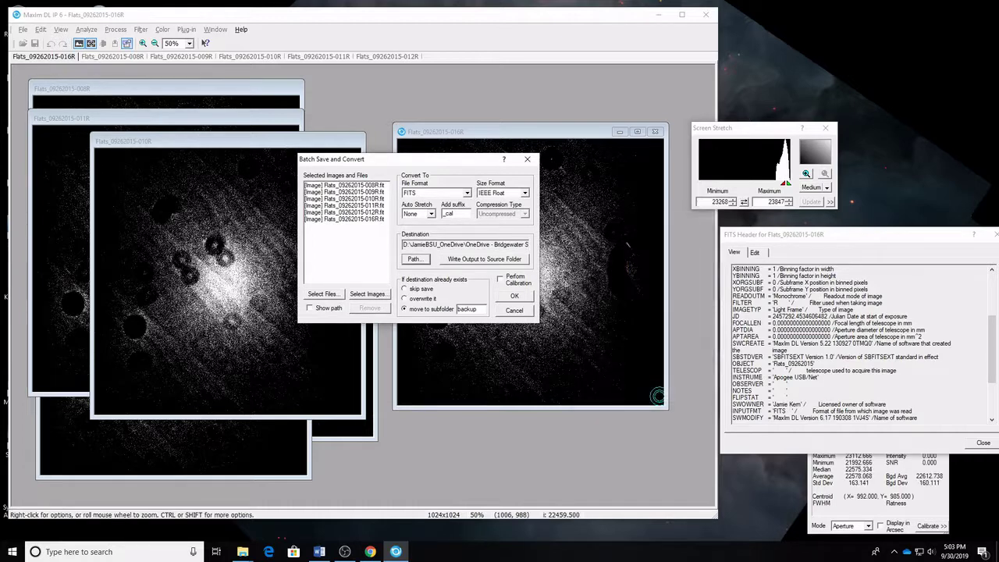
pyautogui.click(514, 295)
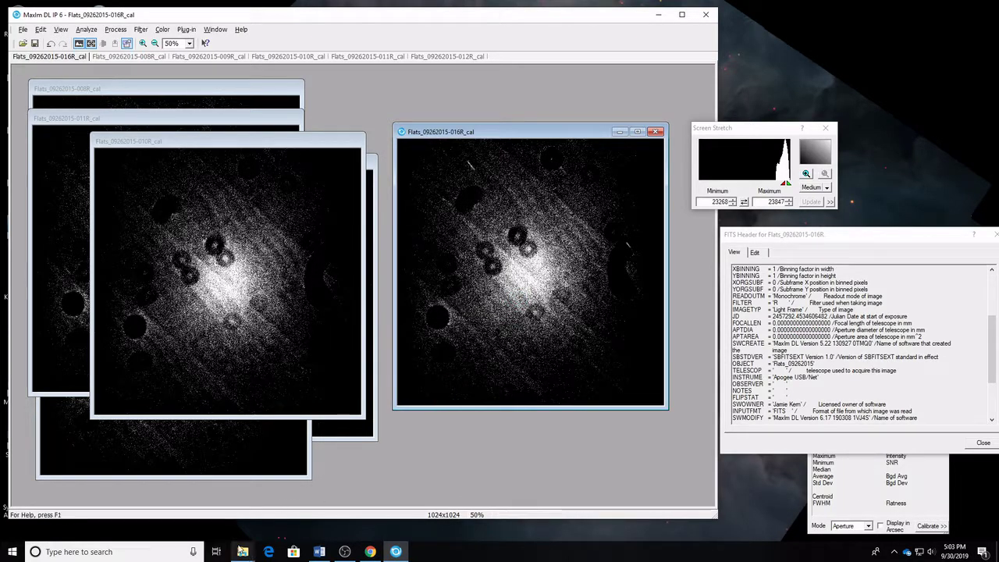
# Check the saved calibrated flats in File Explorer in the 09262015\Flats_09262015\R\cal folder.
pyautogui.moveTo(242, 552)
pyautogui.click(204, 511)
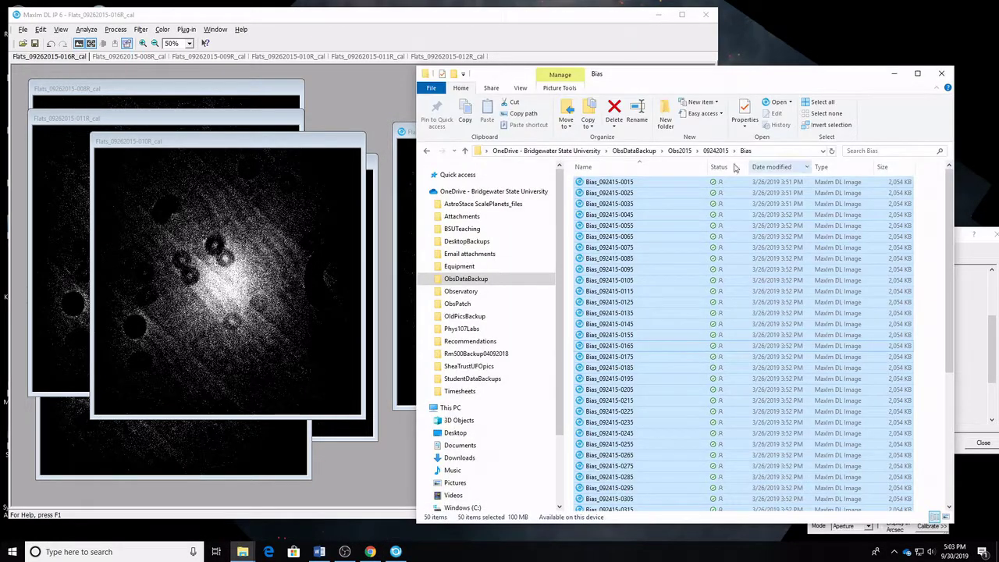
pyautogui.click(675, 152)
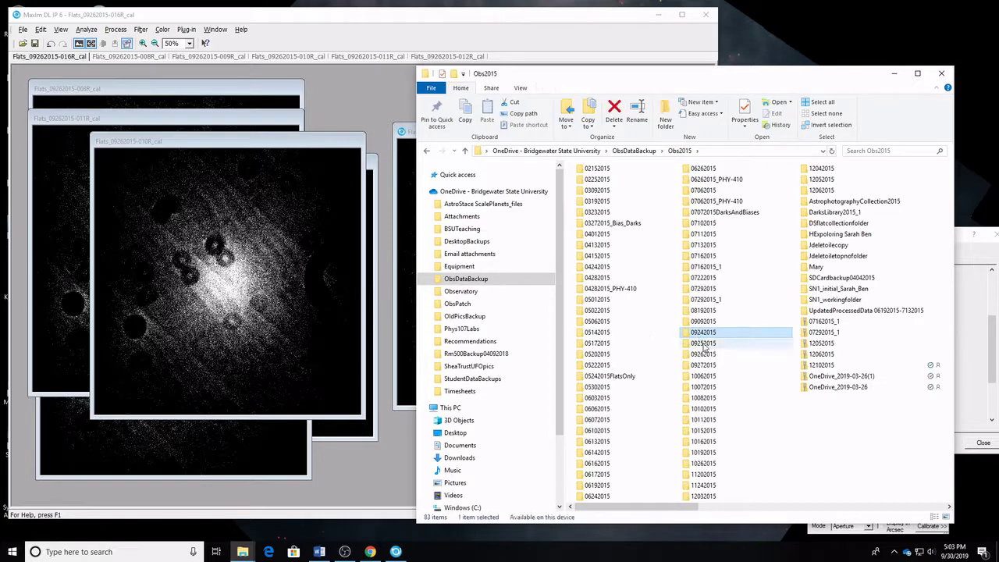
pyautogui.doubleClick(702, 354)
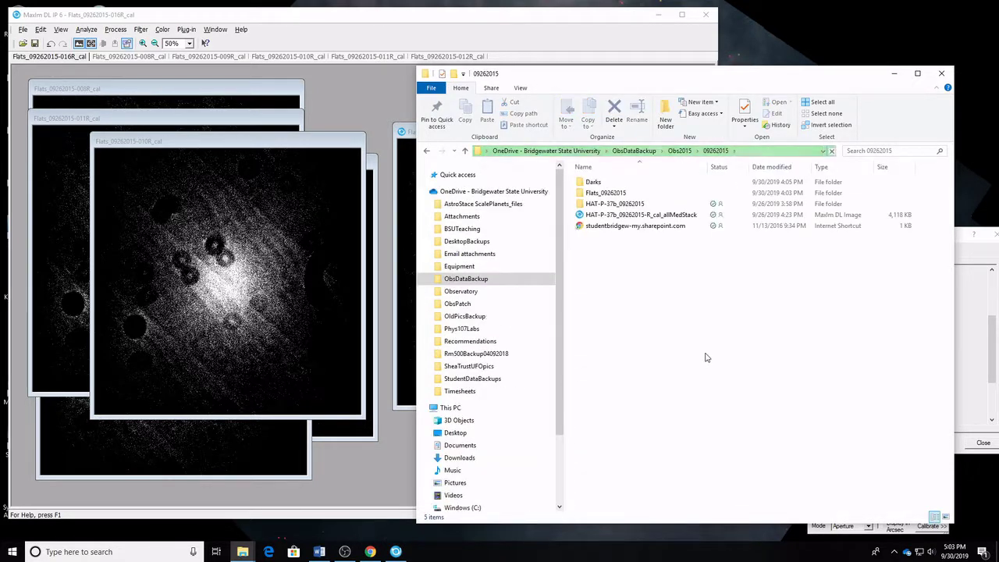
pyautogui.doubleClick(605, 193)
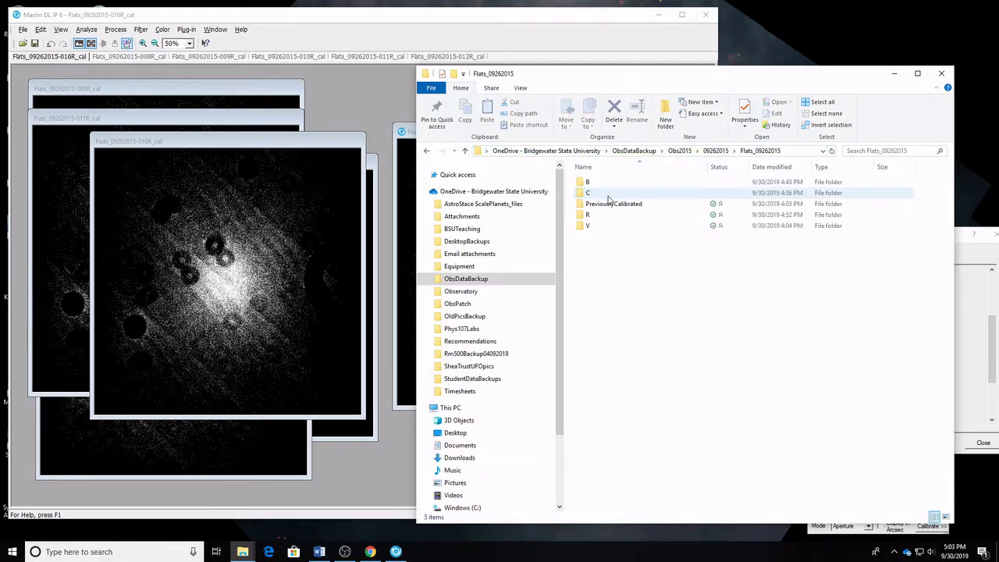
pyautogui.doubleClick(602, 218)
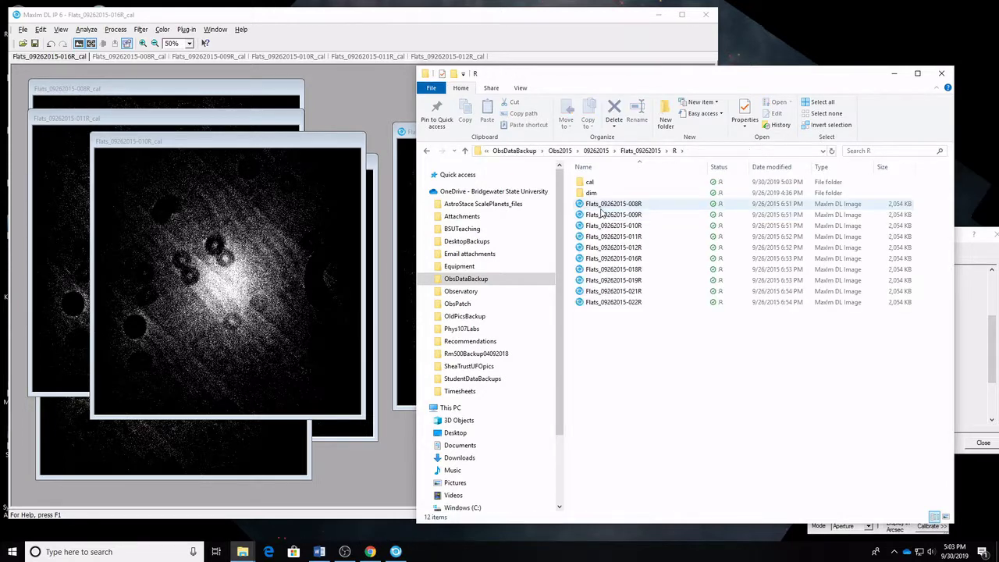
pyautogui.doubleClick(592, 183)
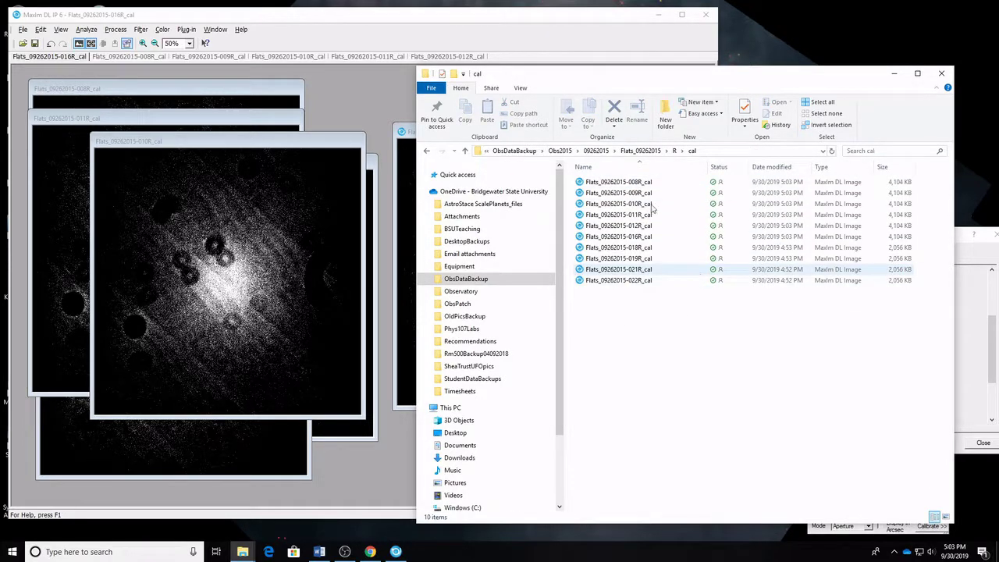
# Switch back to MaxIm DL and close all the calibrated R-filter flats.
pyautogui.click(527, 28)
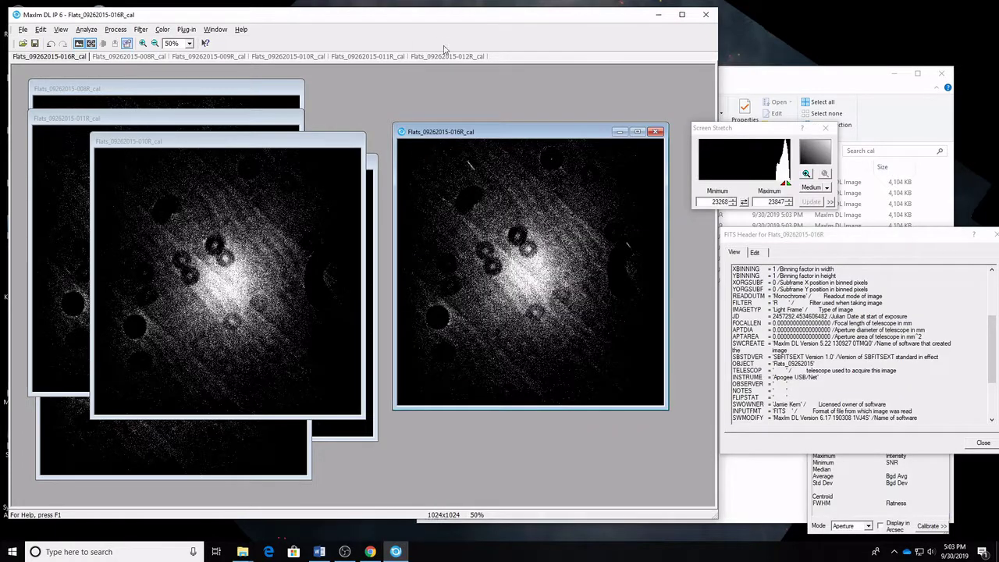
pyautogui.hotkey('alt', 'f')
pyautogui.press('l')
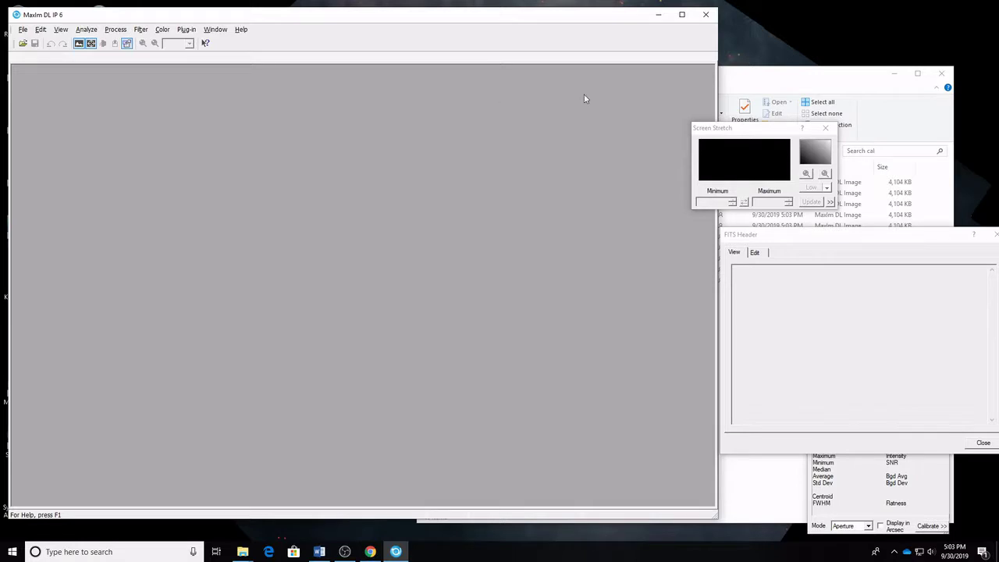
pyautogui.click(781, 85)
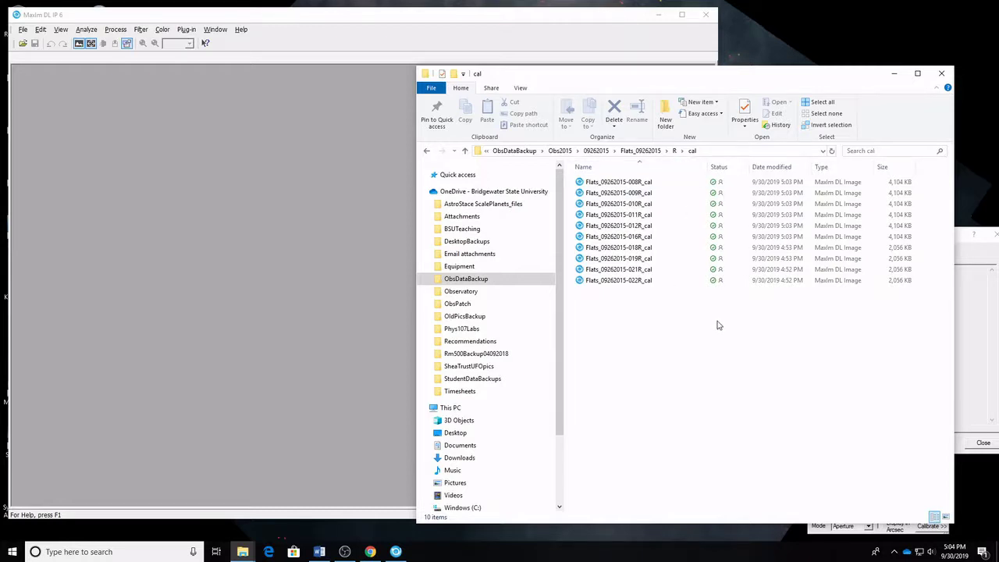
pyautogui.click(647, 151)
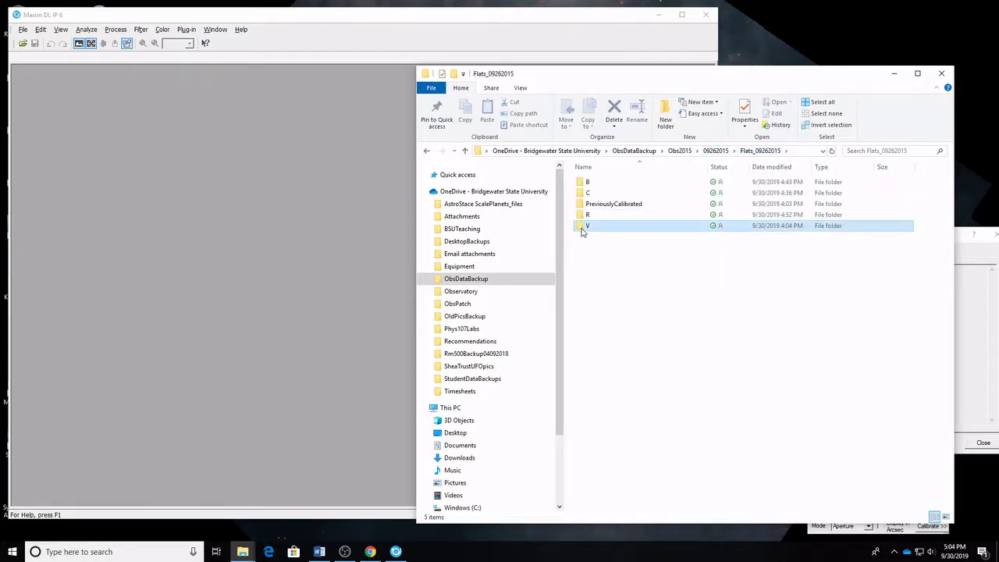
pyautogui.doubleClick(587, 226)
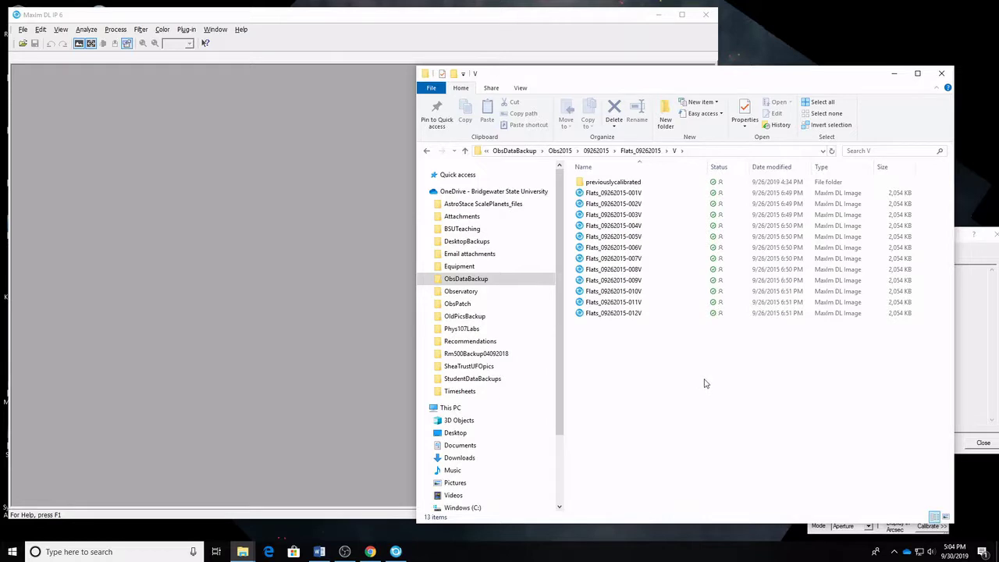
pyautogui.moveTo(623, 341); pyautogui.dragTo(176, 152)
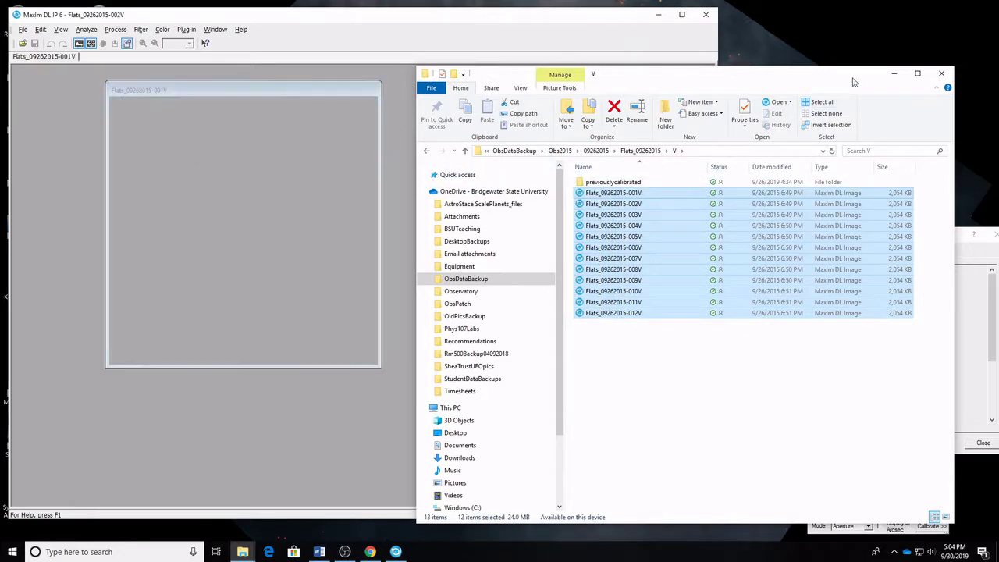
pyautogui.click(892, 74)
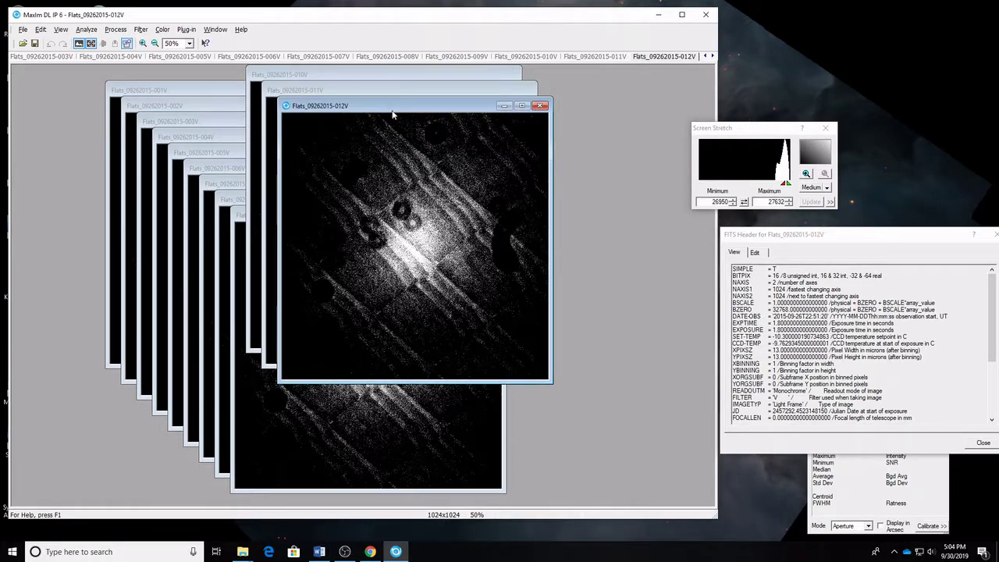
# Move the image windows of V-filter flats 012V, 011V and 010V apart from the other flats.
pyautogui.moveTo(389, 110); pyautogui.dragTo(509, 191)
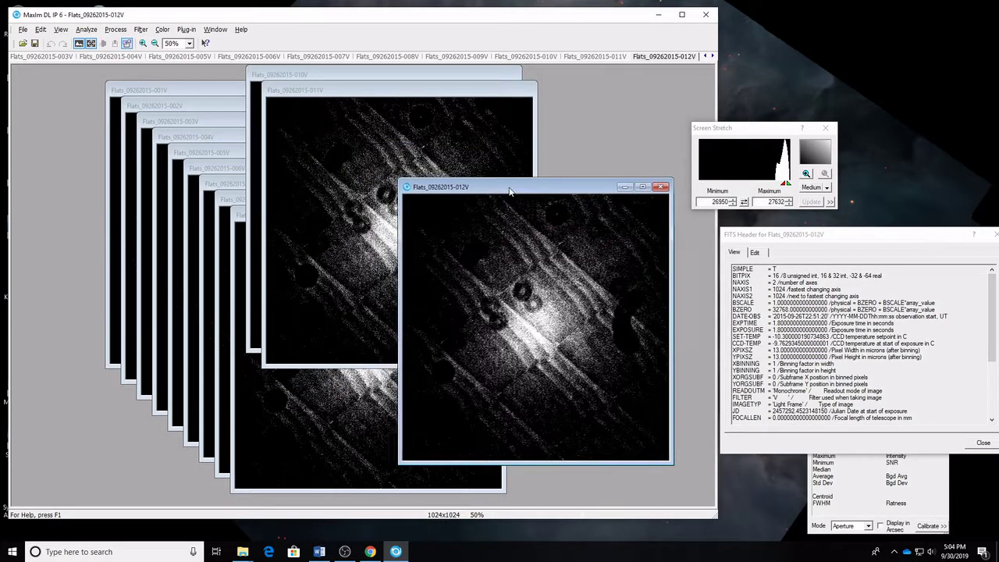
pyautogui.click(757, 133)
pyautogui.moveTo(421, 92); pyautogui.dragTo(547, 138)
pyautogui.moveTo(396, 76); pyautogui.dragTo(525, 109)
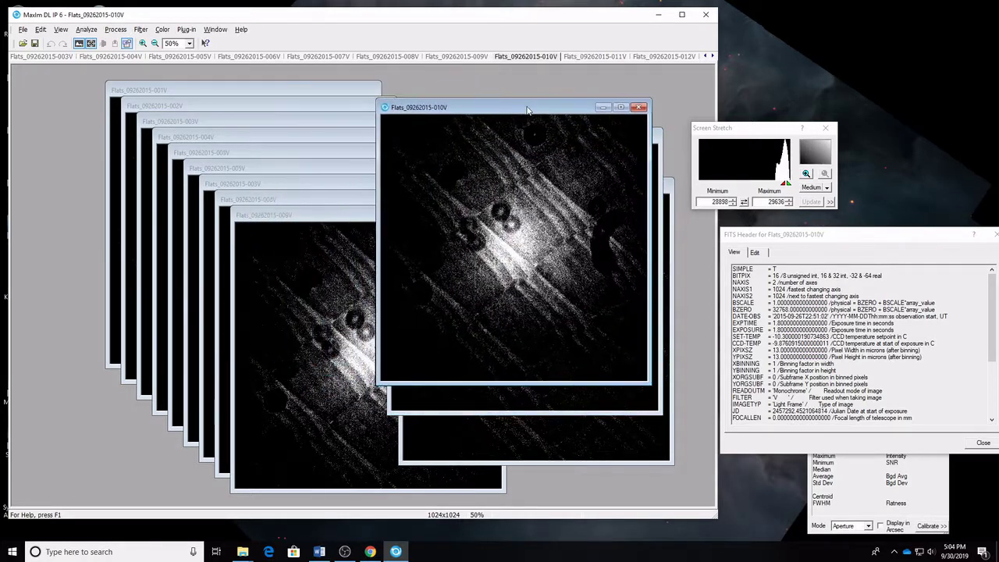
# Check the exposure times in the FITS headers of the remaining V-filter flats, from 009V back to 001V.
pyautogui.click(337, 218)
pyautogui.click(322, 200)
pyautogui.click(311, 181)
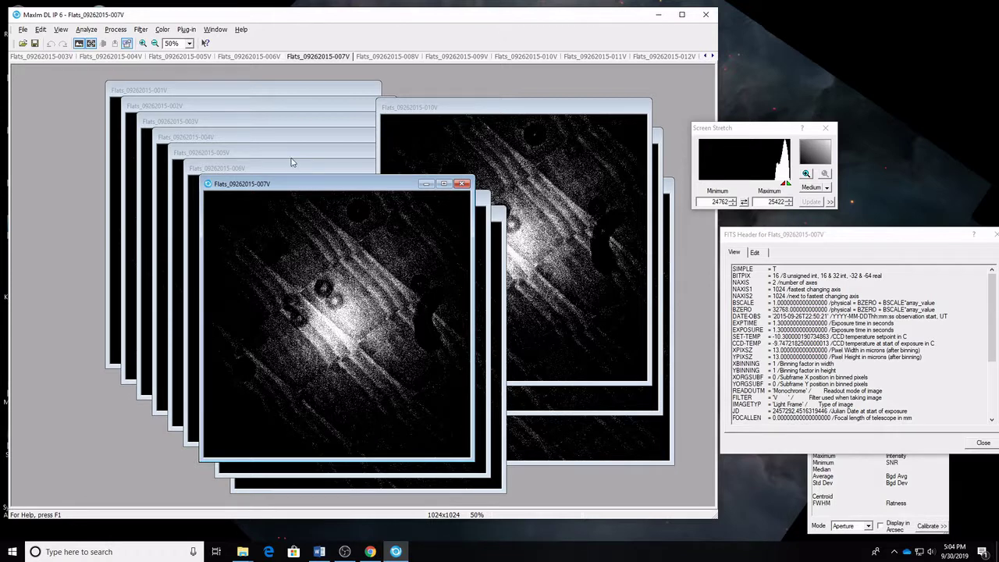
pyautogui.click(291, 157)
pyautogui.click(277, 138)
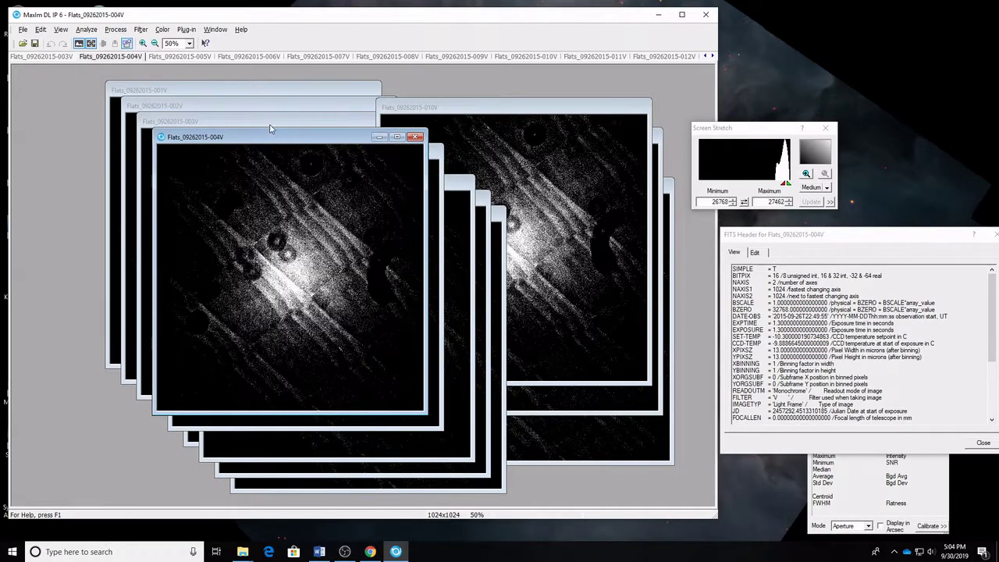
pyautogui.click(270, 126)
pyautogui.click(262, 109)
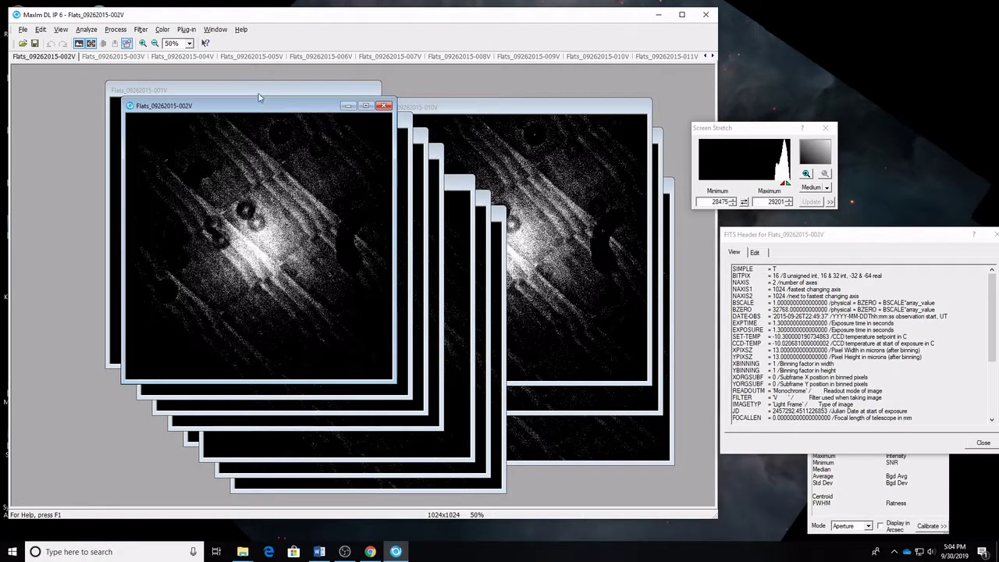
pyautogui.click(259, 92)
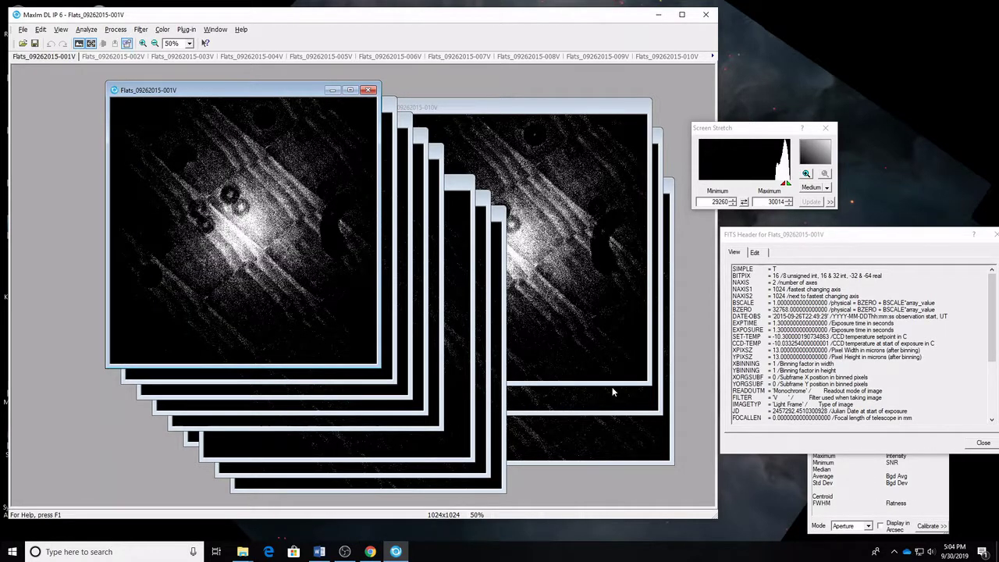
# Switch to File Explorer, look for 1p3s and 1p8s darks in the 09262015\Darks folder, and minimize File Explorer.
pyautogui.click(242, 551)
pyautogui.click(221, 506)
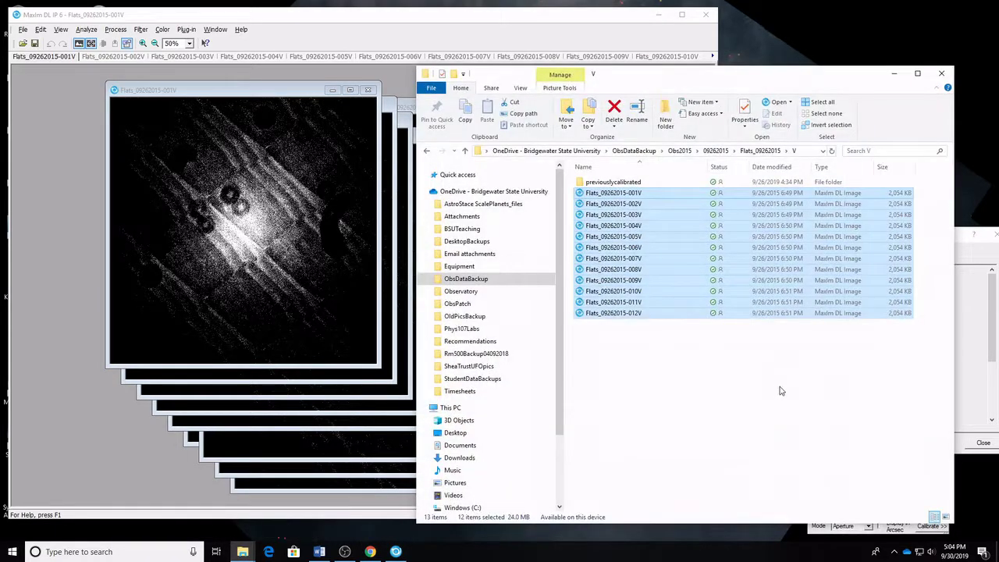
pyautogui.click(778, 391)
pyautogui.click(726, 152)
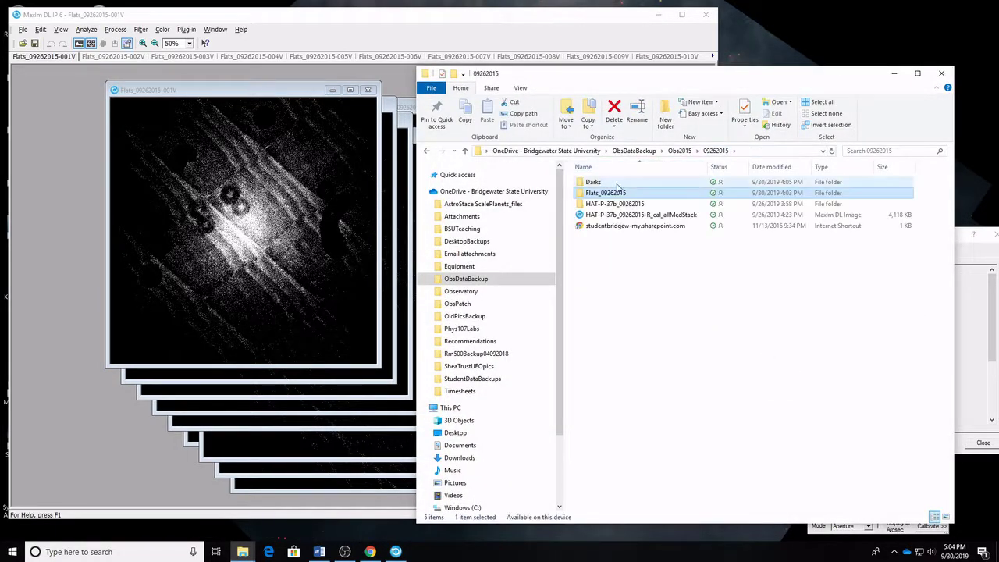
pyautogui.doubleClick(610, 184)
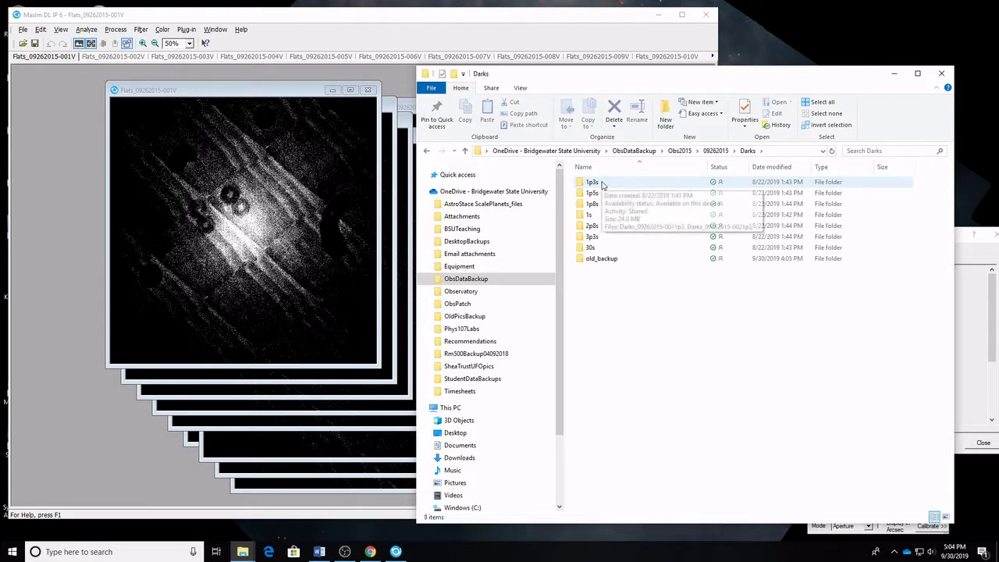
pyautogui.click(602, 183)
pyautogui.click(595, 205)
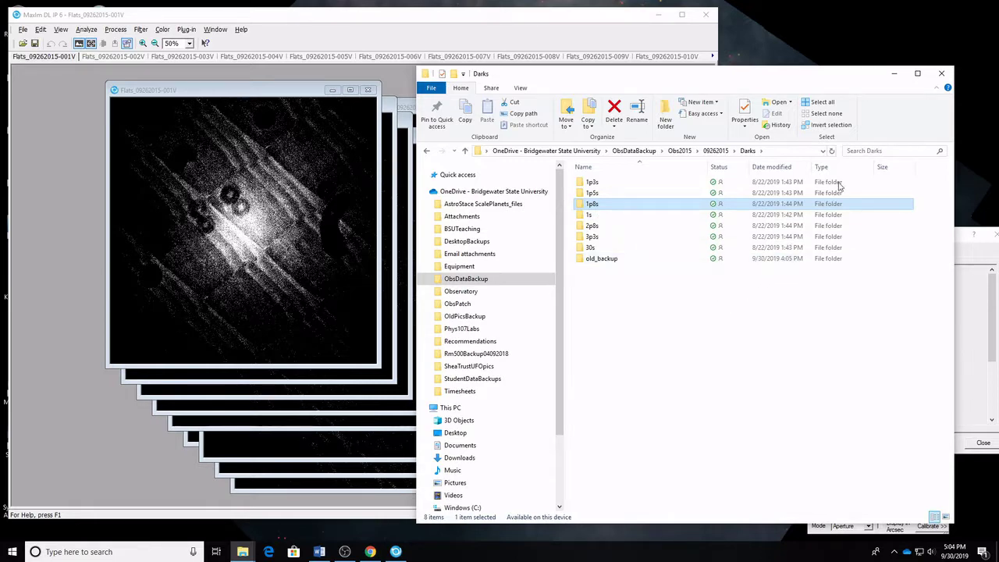
pyautogui.click(897, 76)
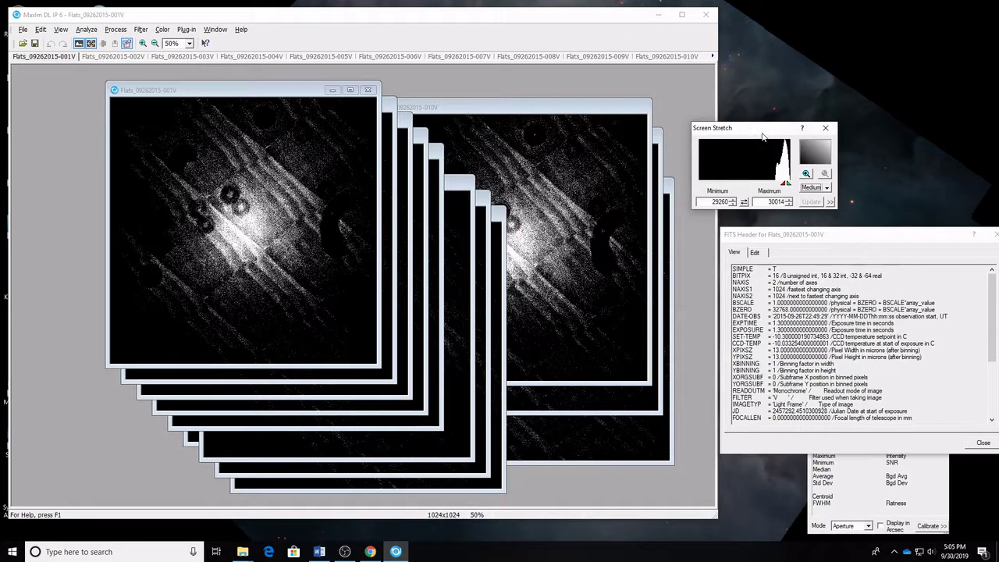
# Move the Screen Stretch window clear of the images and examine the CCD temperatures and exposure time in flat 001V's FITS header.
pyautogui.moveTo(763, 134); pyautogui.dragTo(800, 148)
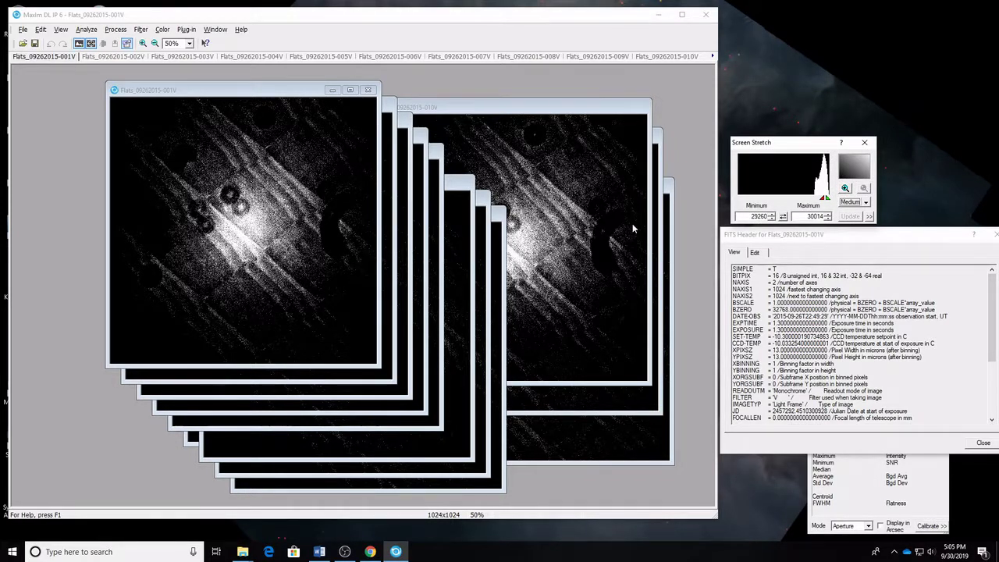
pyautogui.moveTo(775, 336); pyautogui.dragTo(804, 349)
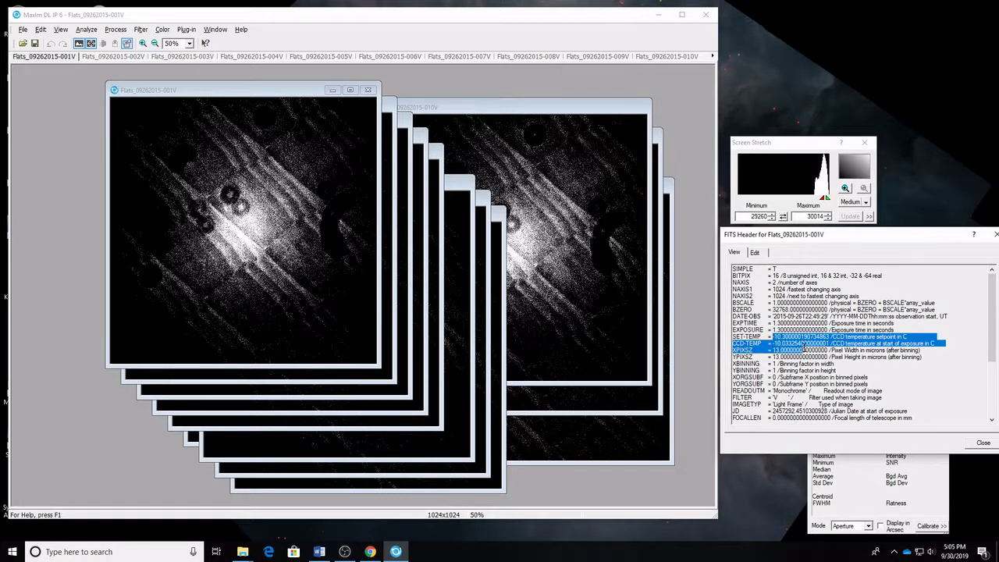
pyautogui.click(777, 325)
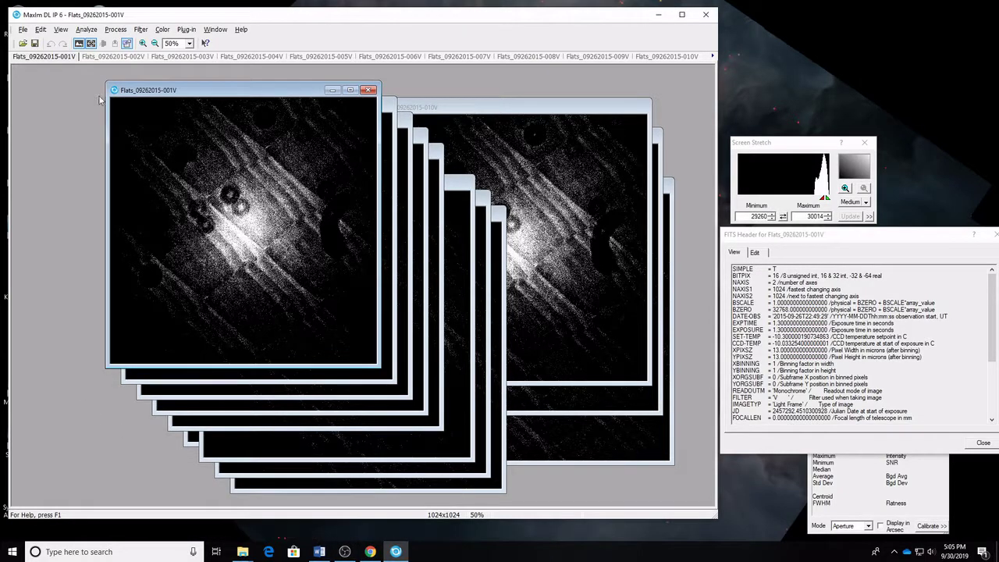
# Set the dark frame scaling of the 20150926 Dark 1p8 calibration group to None and accept the calibration settings.
pyautogui.click(125, 30)
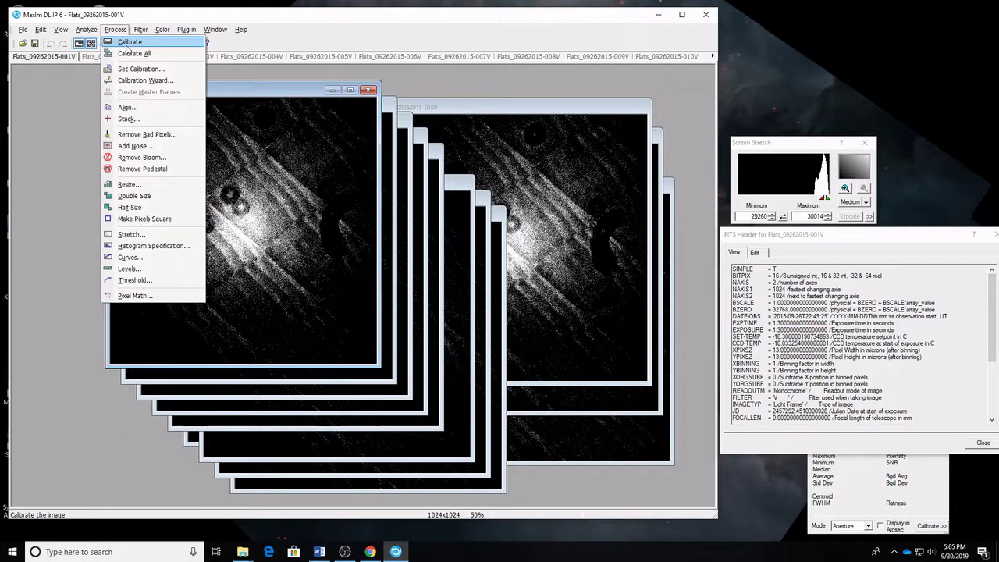
pyautogui.press('Escape')
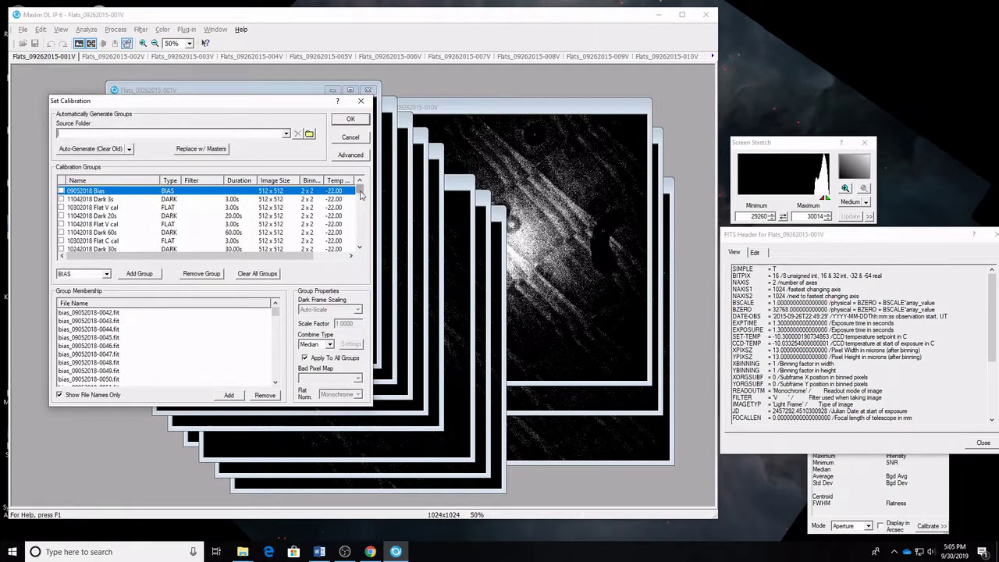
pyautogui.moveTo(360, 192); pyautogui.dragTo(357, 248)
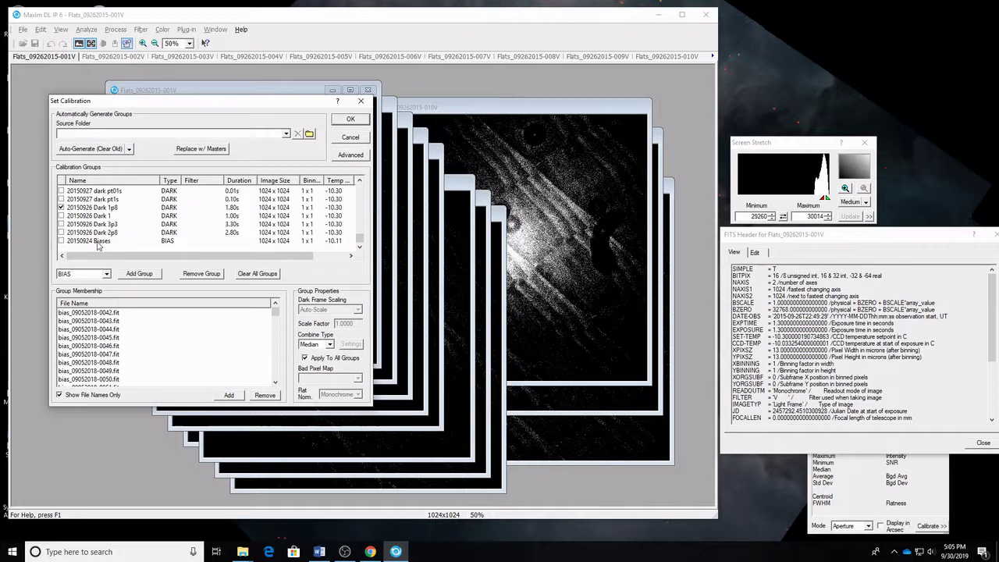
pyautogui.click(110, 208)
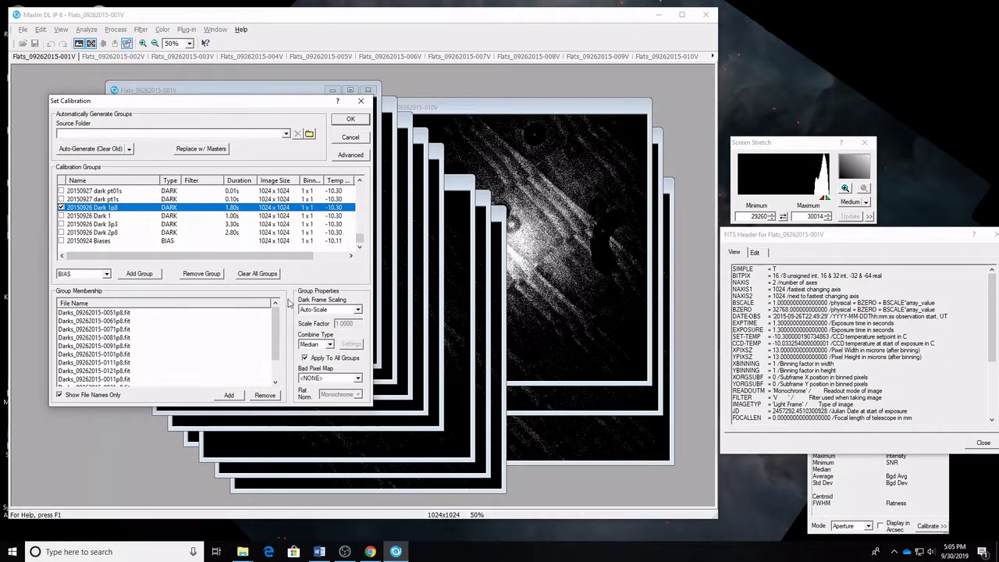
pyautogui.click(343, 310)
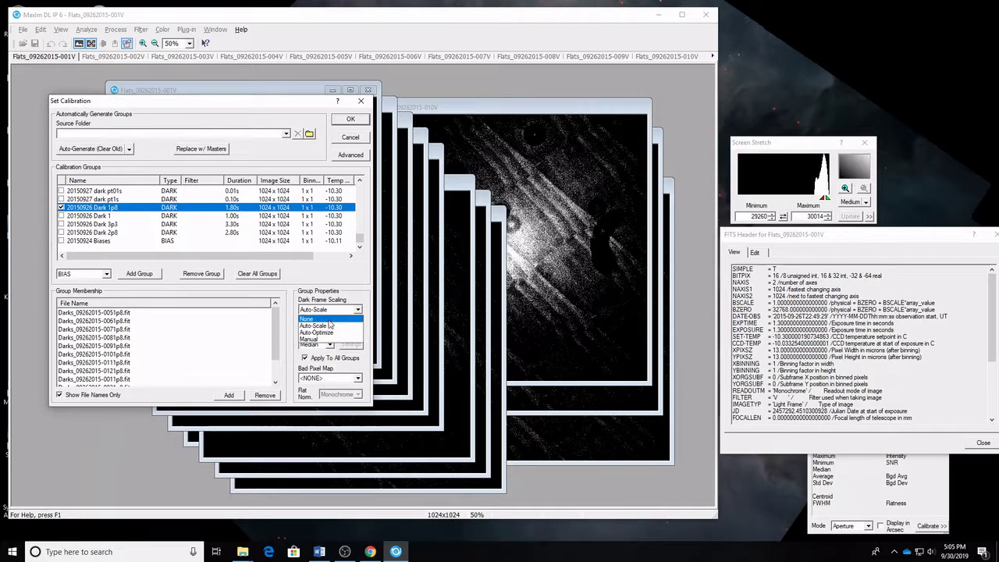
pyautogui.click(323, 319)
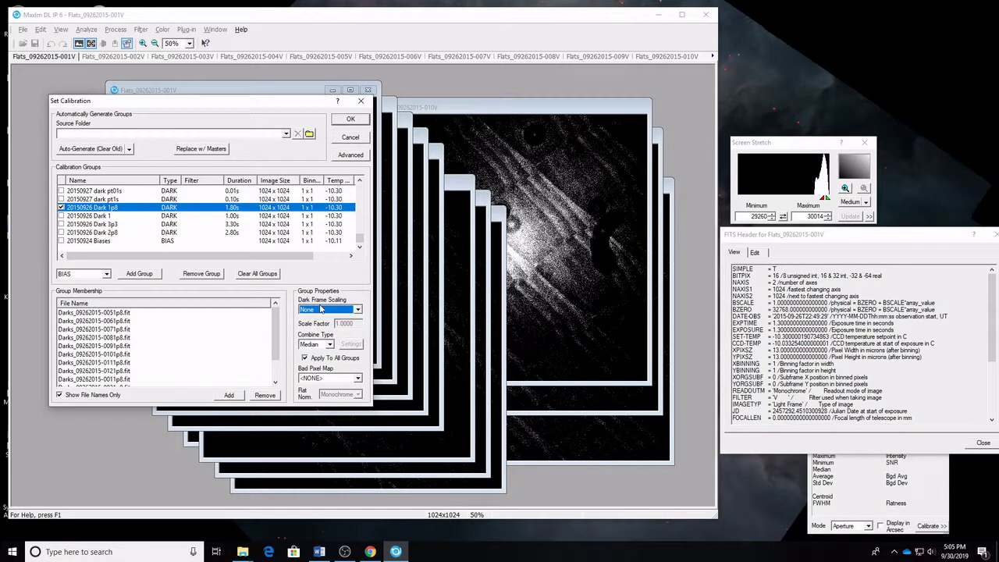
pyautogui.click(348, 121)
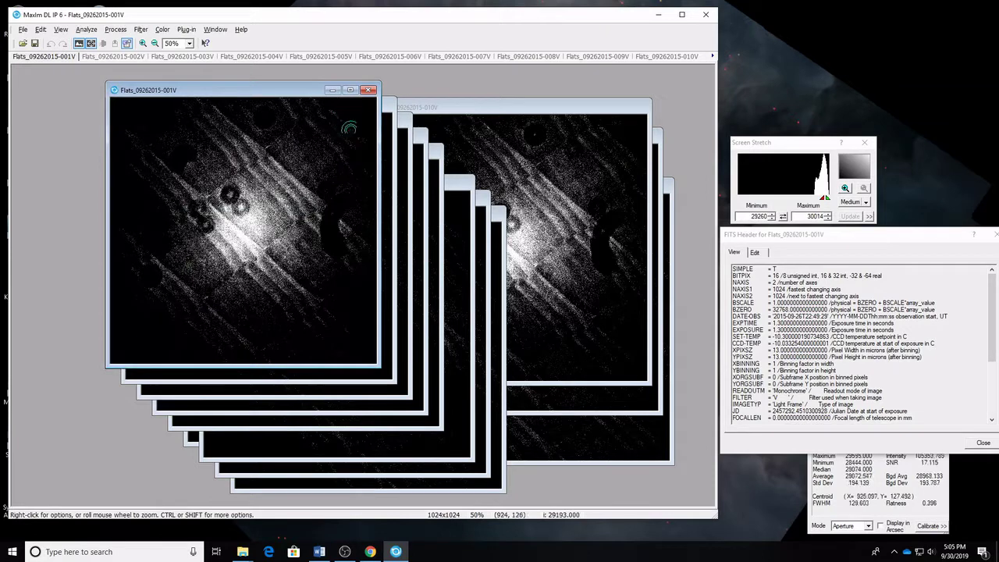
# Minimize the image windows of V-filter flats 001V through 005V and 007V.
pyautogui.click(331, 92)
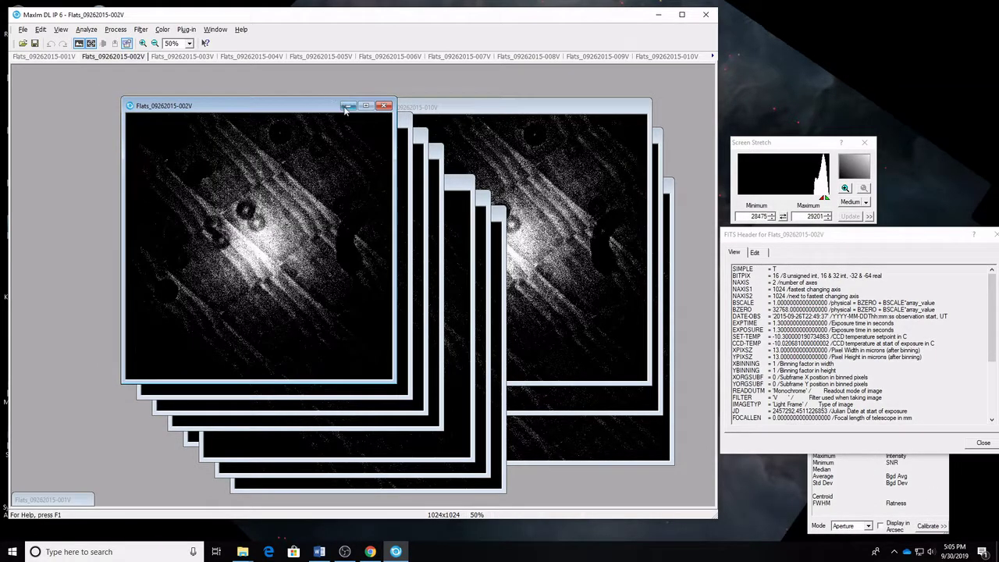
pyautogui.click(346, 108)
pyautogui.click(363, 121)
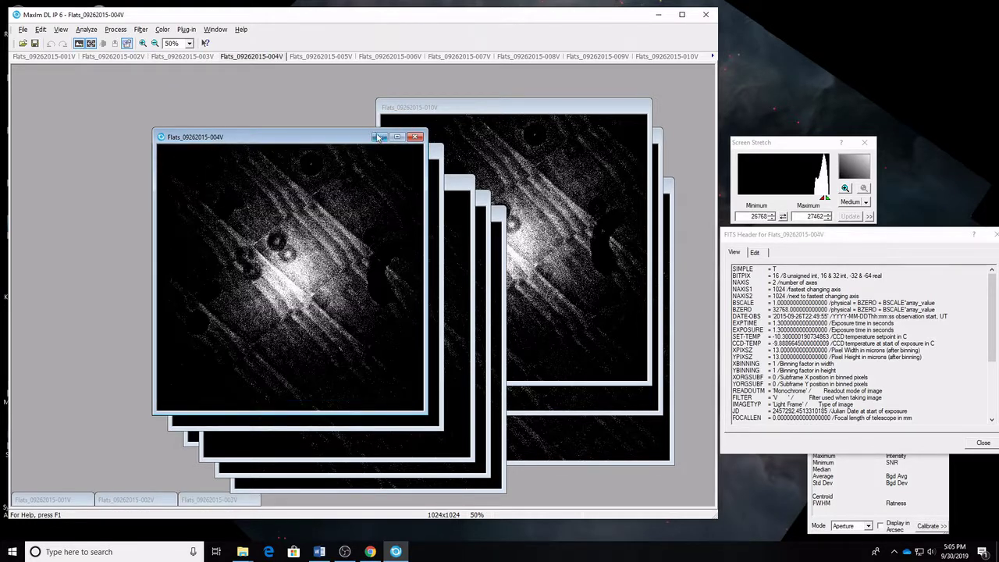
pyautogui.click(378, 138)
pyautogui.click(394, 152)
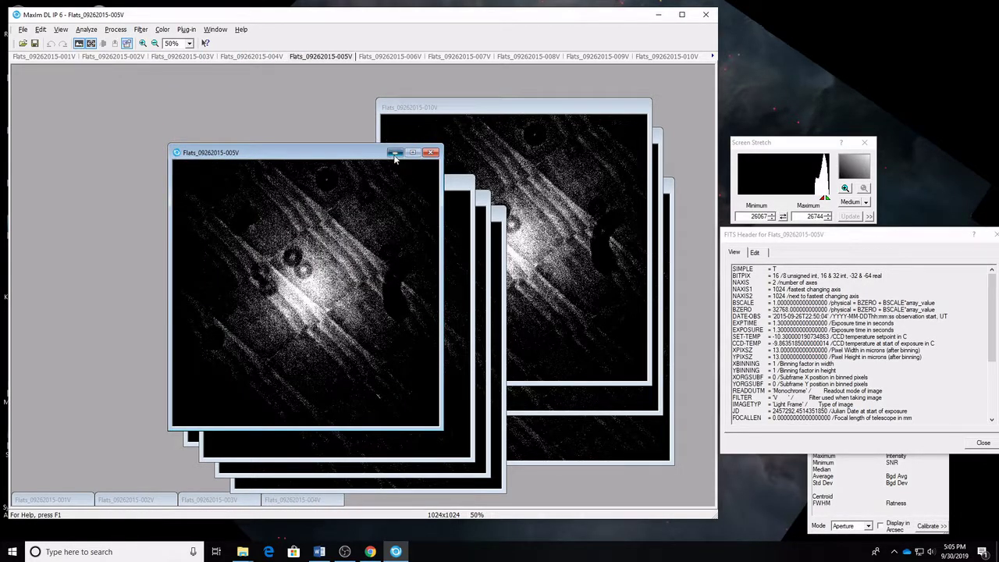
pyautogui.click(411, 167)
pyautogui.click(426, 184)
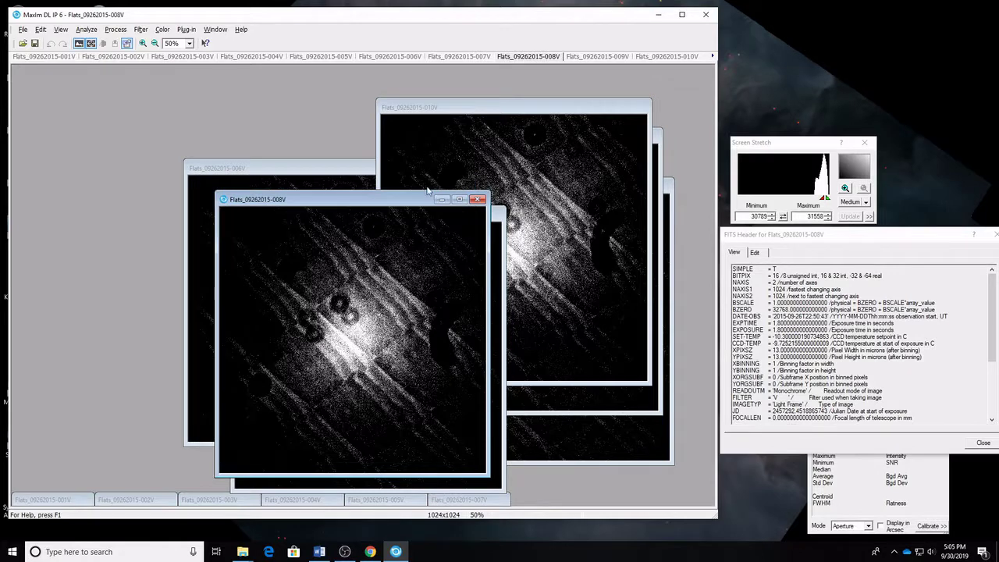
# Spread out the image windows of flats 008V, 009V and 010V, minimize flat 006V and bring flat 012V to the front.
pyautogui.moveTo(409, 205); pyautogui.dragTo(241, 123)
pyautogui.moveTo(366, 212); pyautogui.dragTo(166, 203)
pyautogui.click(352, 173)
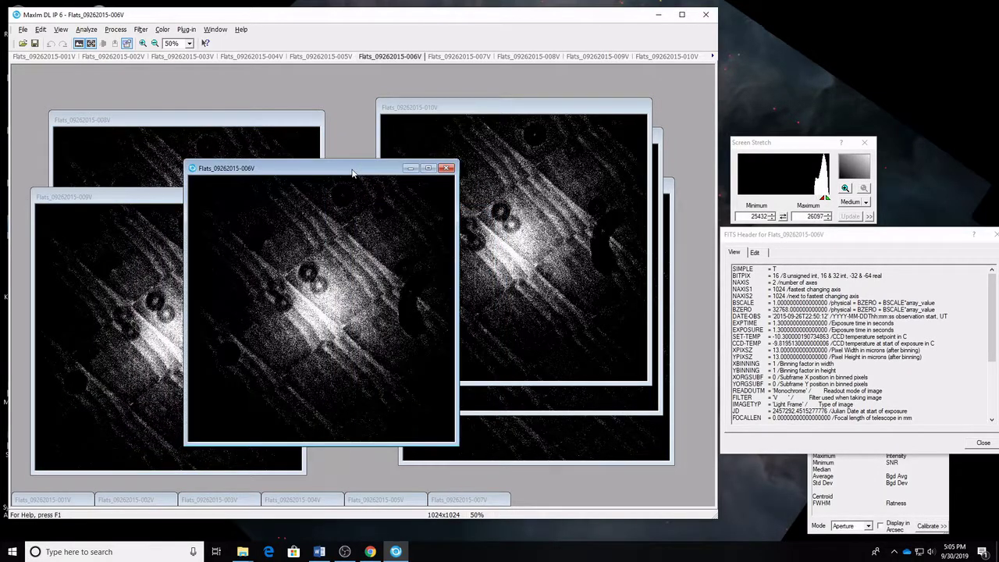
pyautogui.click(413, 170)
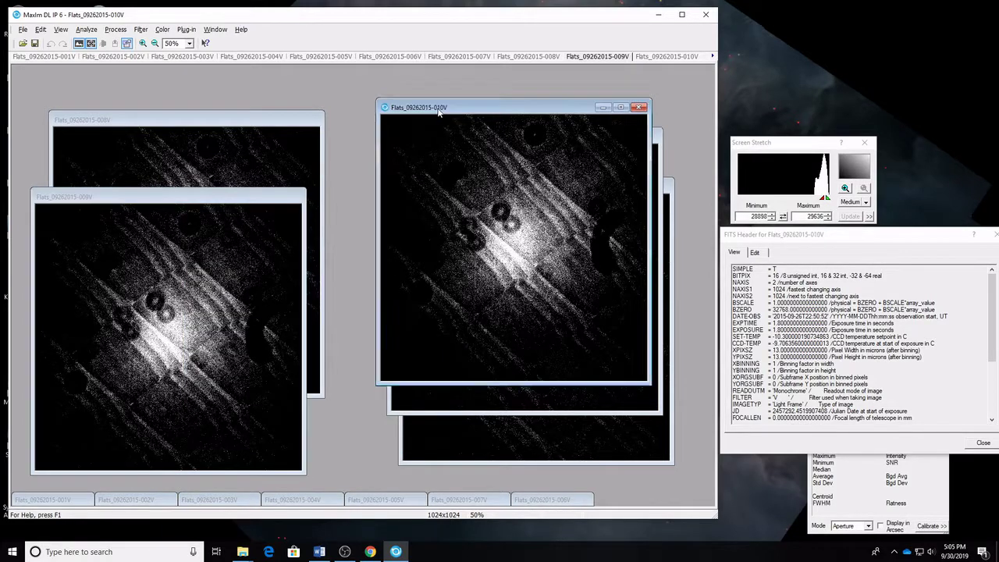
pyautogui.moveTo(439, 111); pyautogui.dragTo(390, 108)
pyautogui.click(636, 316)
pyautogui.click(604, 441)
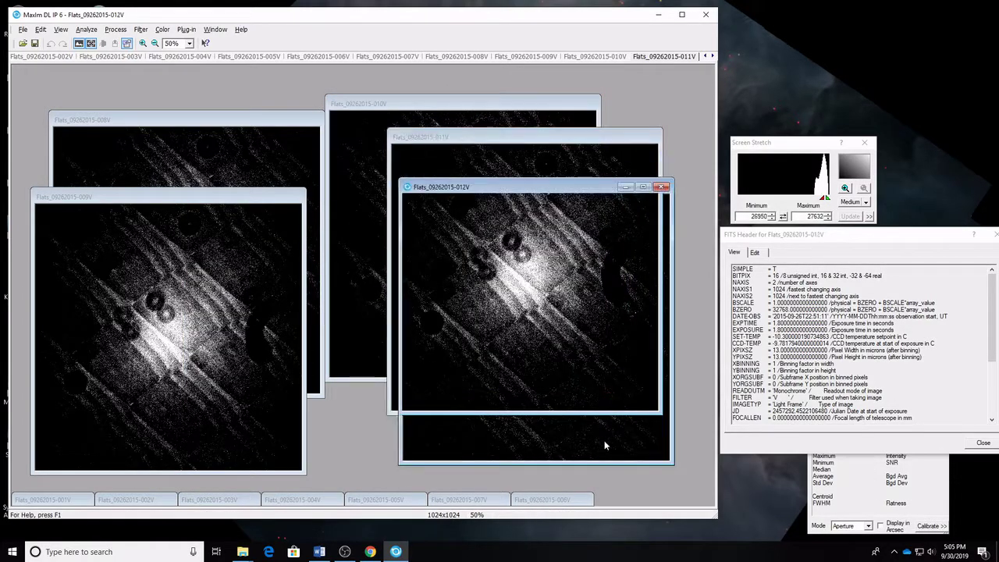
# Move the Screen Stretch window beside the images and set the stretch to Range for flats 012V, 011V, 010V, 009V and 008V.
pyautogui.click(780, 146)
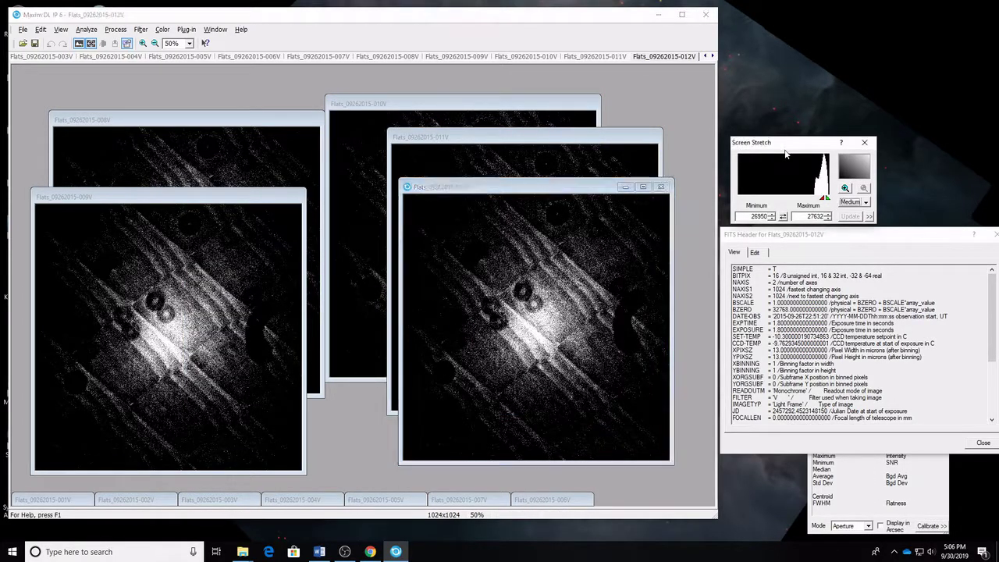
pyautogui.moveTo(777, 144); pyautogui.dragTo(726, 103)
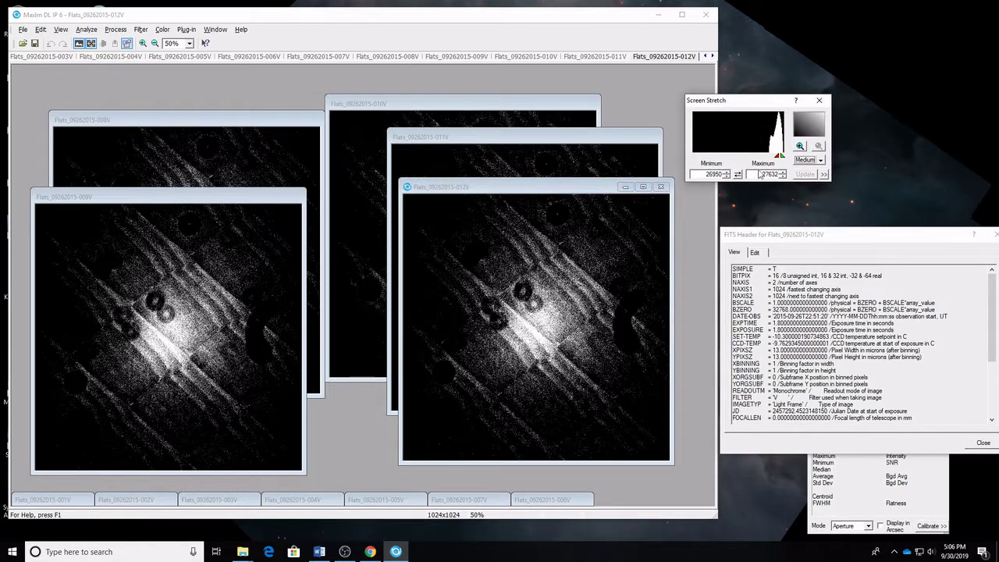
pyautogui.click(734, 106)
pyautogui.moveTo(736, 109); pyautogui.dragTo(732, 130)
pyautogui.scroll(-5, 732, 129)
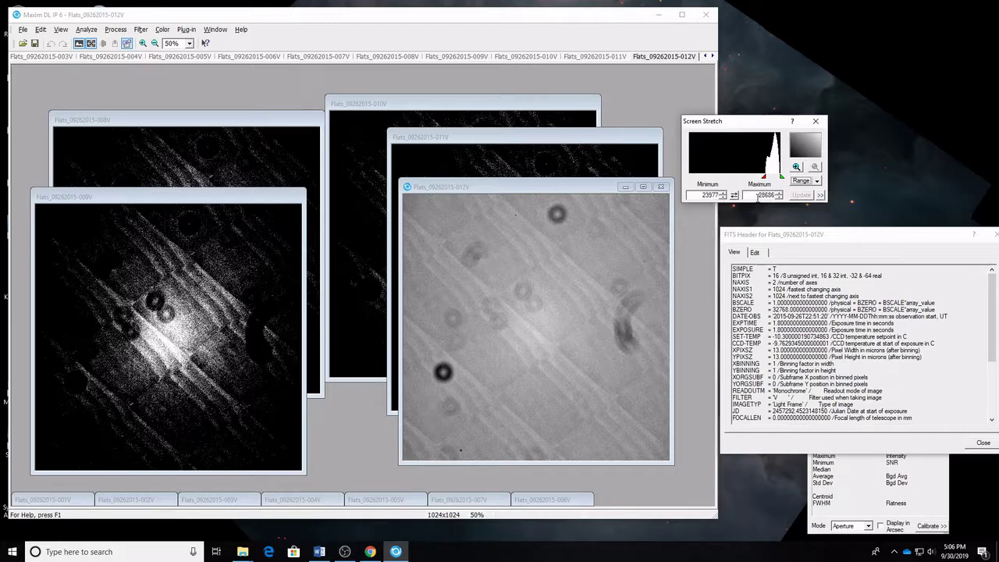
pyautogui.click(580, 142)
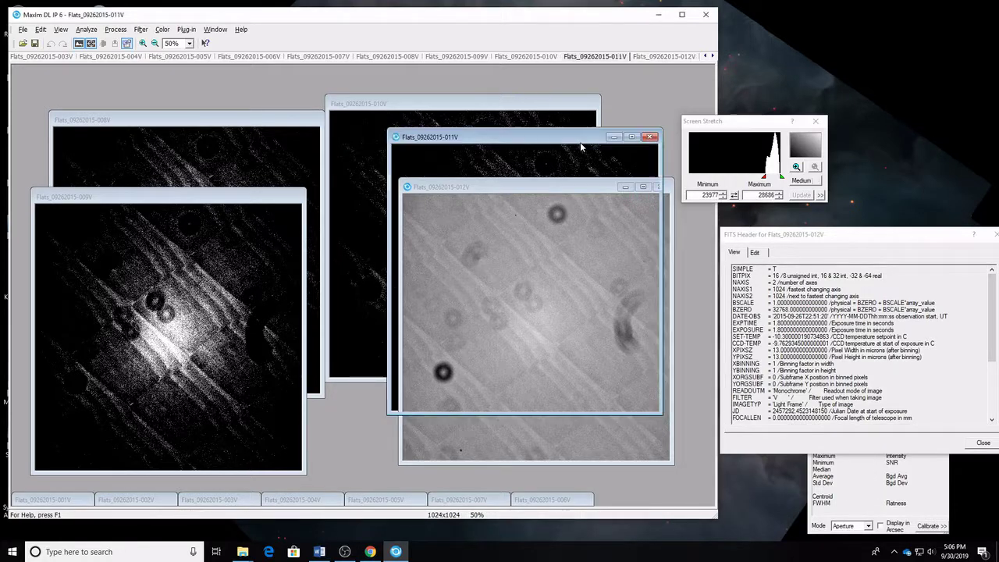
pyautogui.click(523, 110)
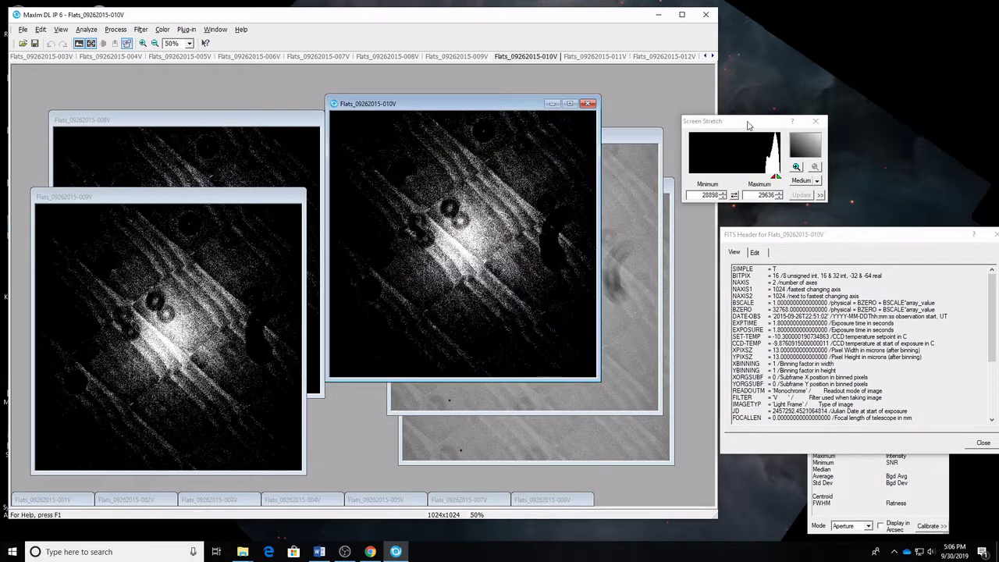
pyautogui.click(185, 211)
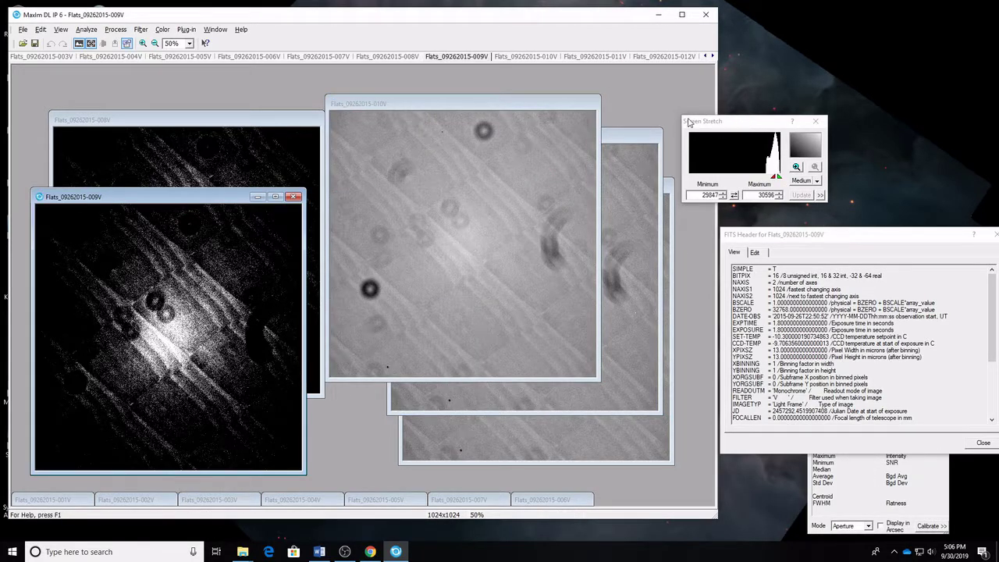
pyautogui.click(690, 123)
pyautogui.press('r')
pyautogui.click(207, 159)
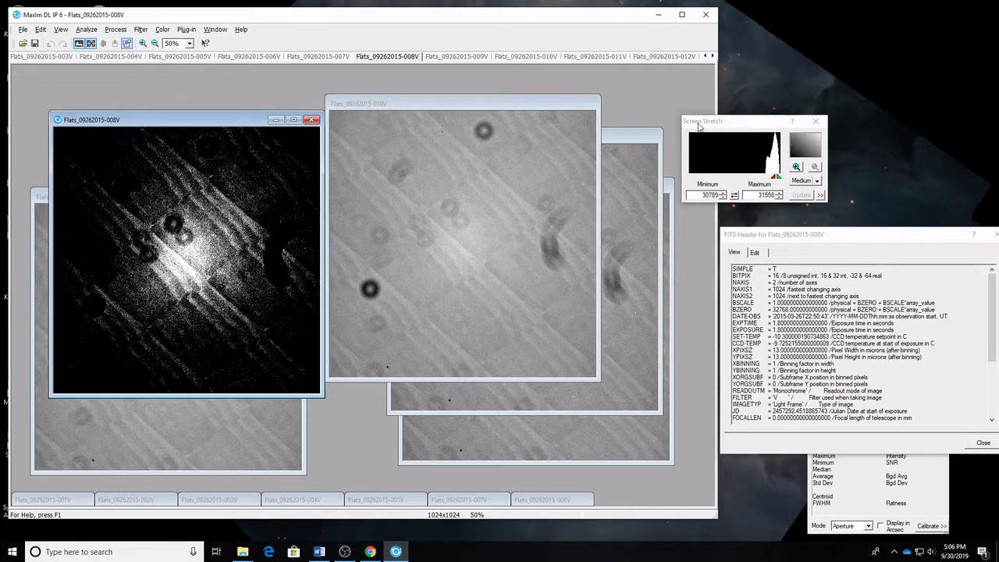
pyautogui.click(700, 123)
pyautogui.press('r')
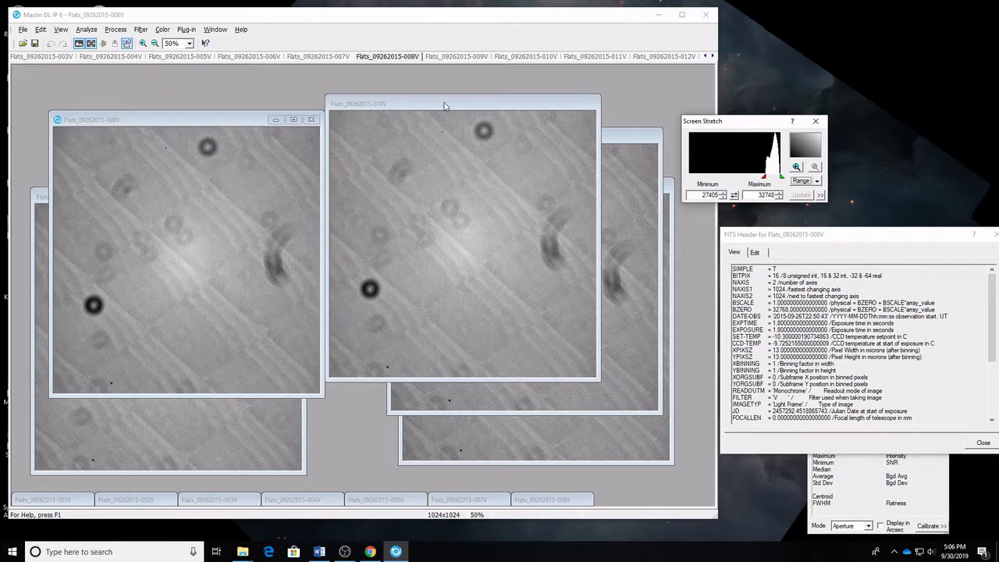
# Calibrate V-filter flat 008V, move its window clear of flat 009V and bring 009V to the front.
pyautogui.moveTo(445, 106); pyautogui.dragTo(477, 96)
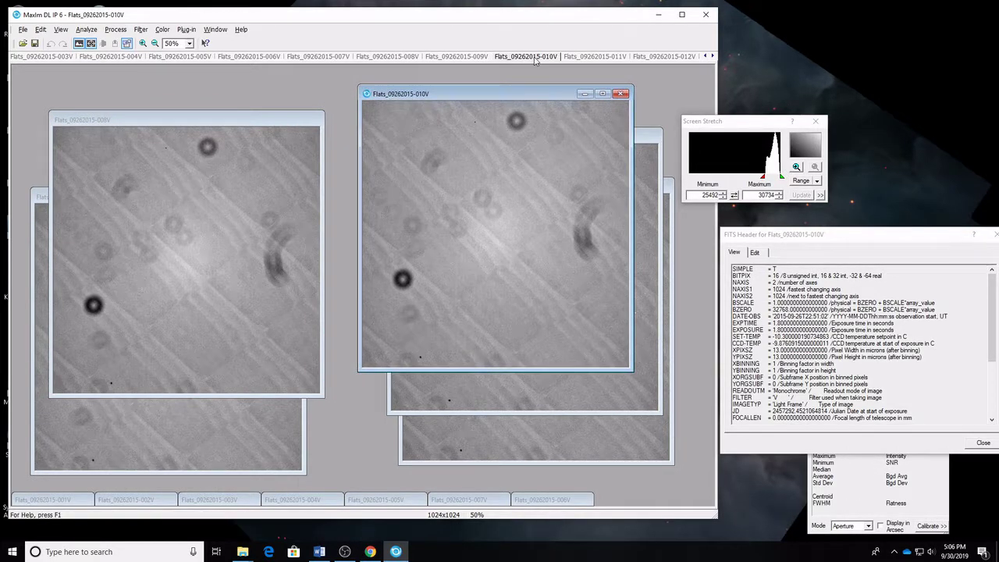
pyautogui.click(43, 193)
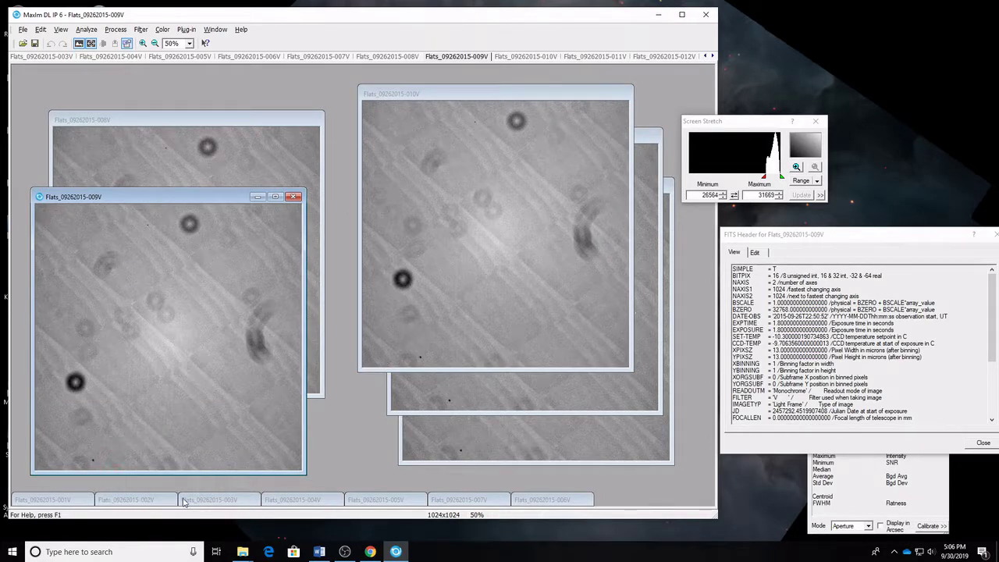
pyautogui.click(156, 118)
pyautogui.click(115, 29)
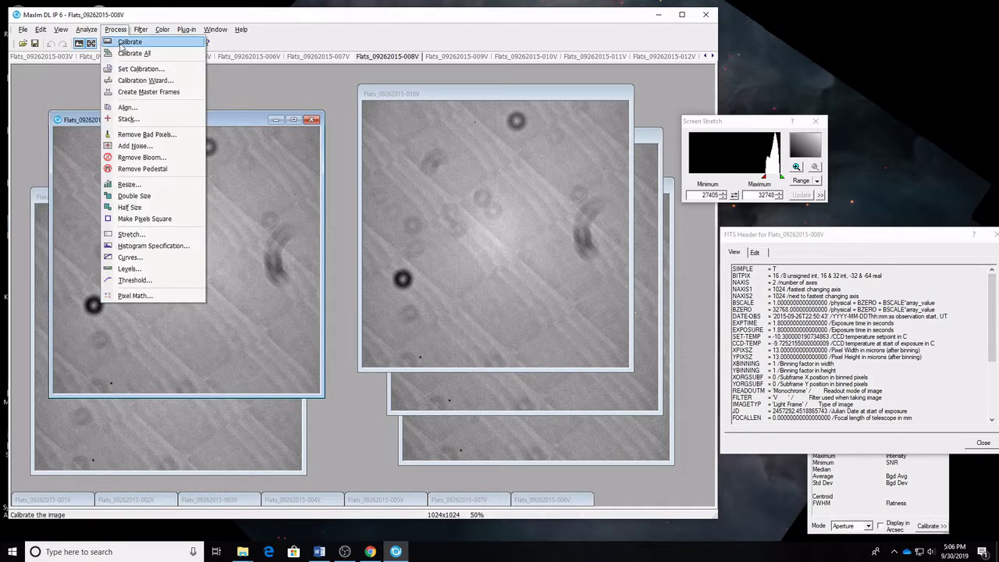
pyautogui.click(125, 43)
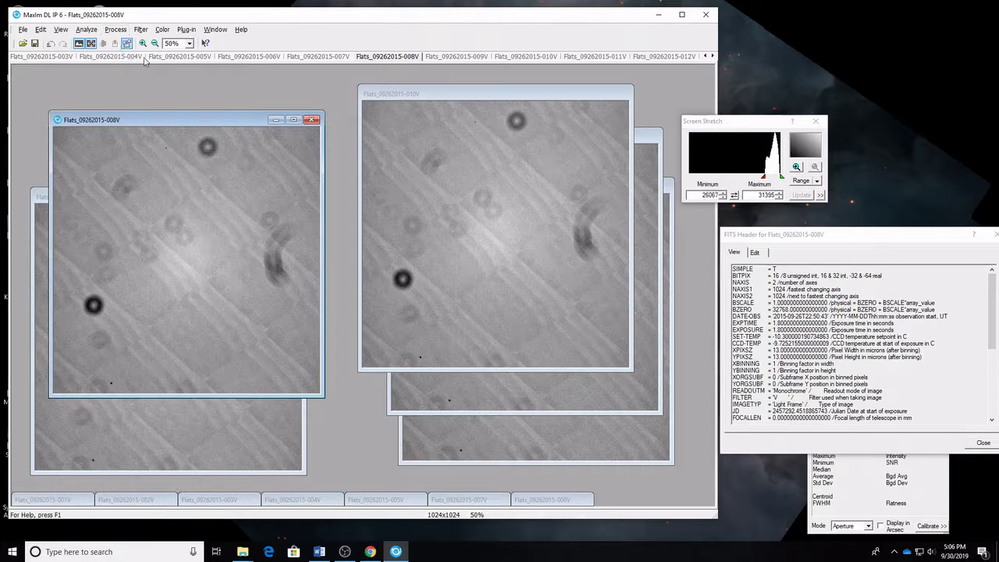
pyautogui.moveTo(109, 122); pyautogui.dragTo(131, 86)
pyautogui.click(43, 206)
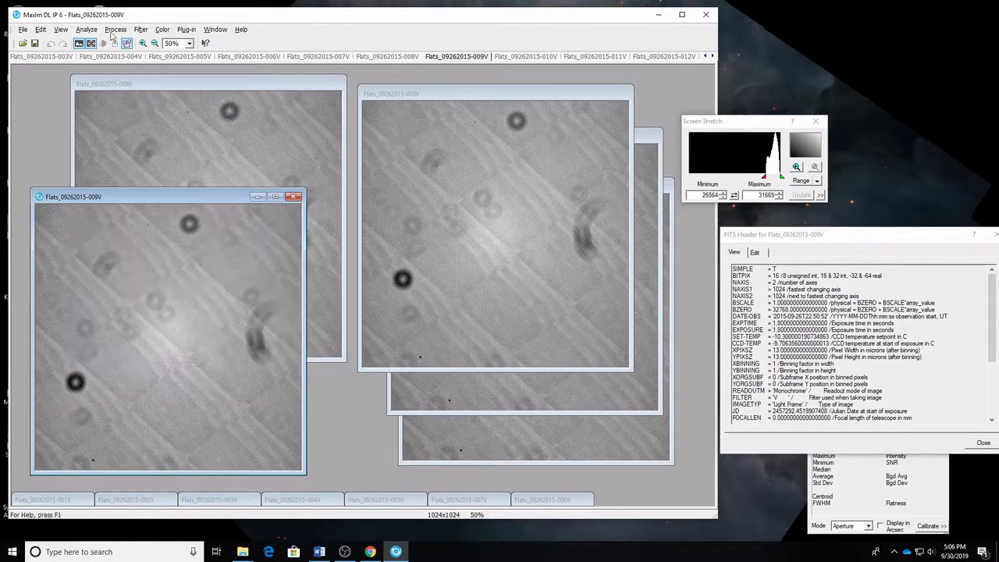
# Calibrate V-filter flats 009V and 010V, and move the 010V window over to the other calibrated flats.
pyautogui.click(116, 30)
pyautogui.click(125, 43)
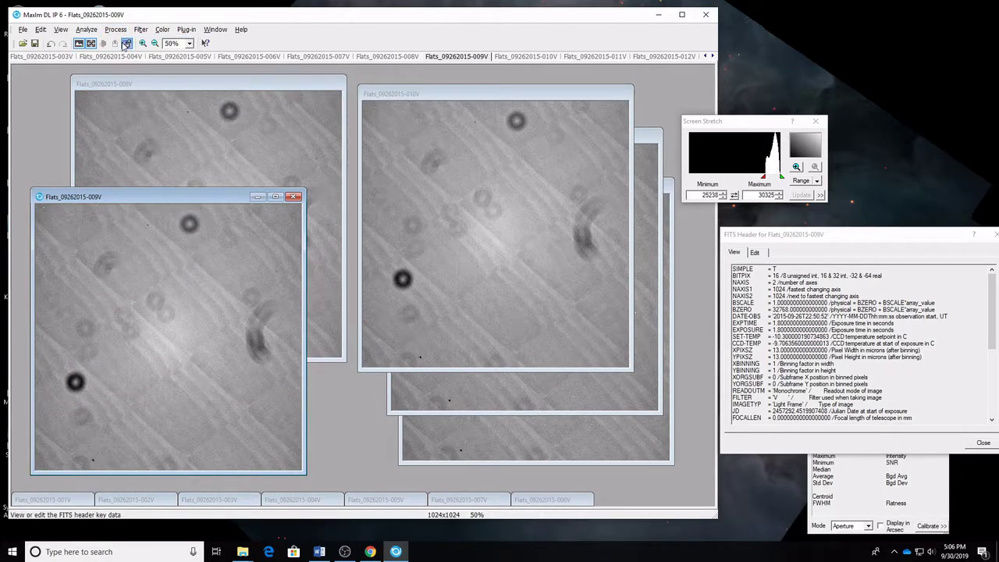
pyautogui.click(408, 107)
pyautogui.click(116, 30)
pyautogui.click(129, 43)
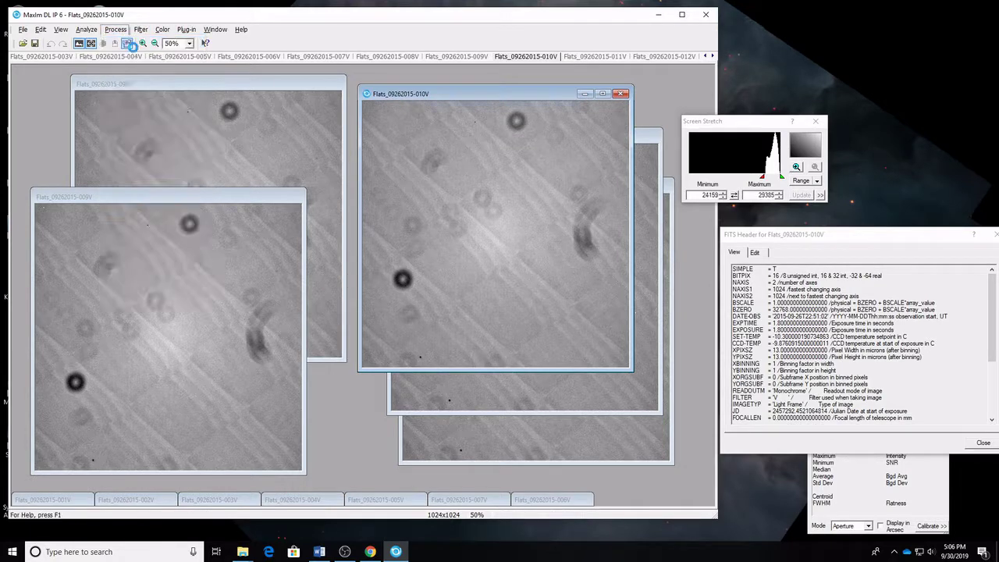
pyautogui.moveTo(468, 93); pyautogui.dragTo(165, 92)
# Calibrate V-filter flats 011V and 012V, keeping the calibrated 011V window clear of 012V.
pyautogui.click(422, 147)
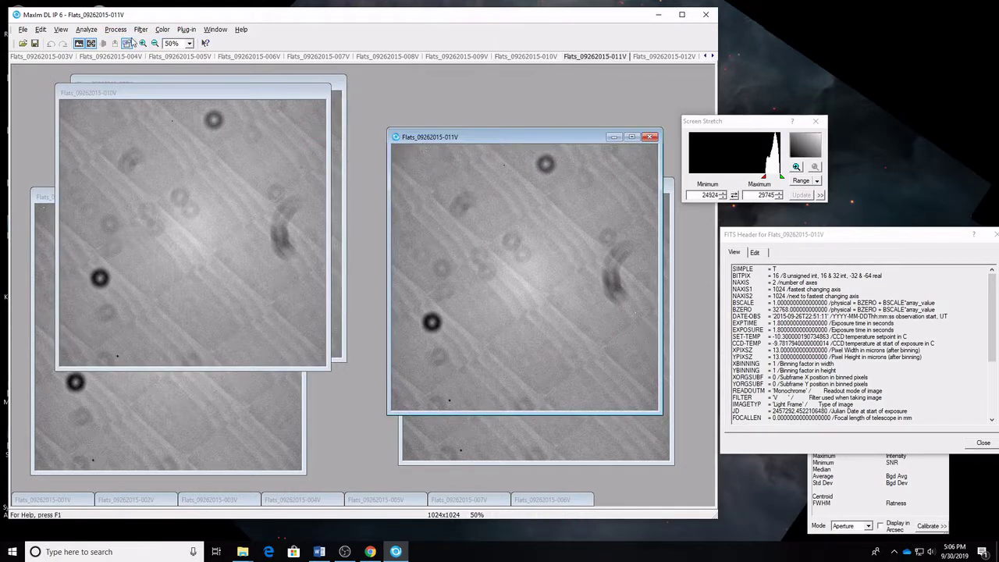
pyautogui.click(115, 29)
pyautogui.click(129, 42)
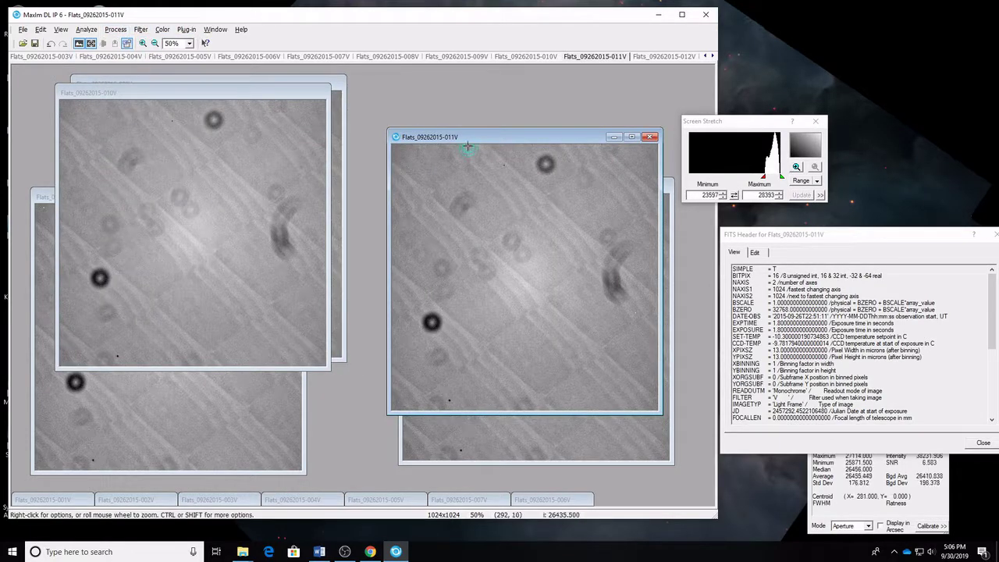
pyautogui.moveTo(486, 138); pyautogui.dragTo(159, 124)
pyautogui.click(413, 190)
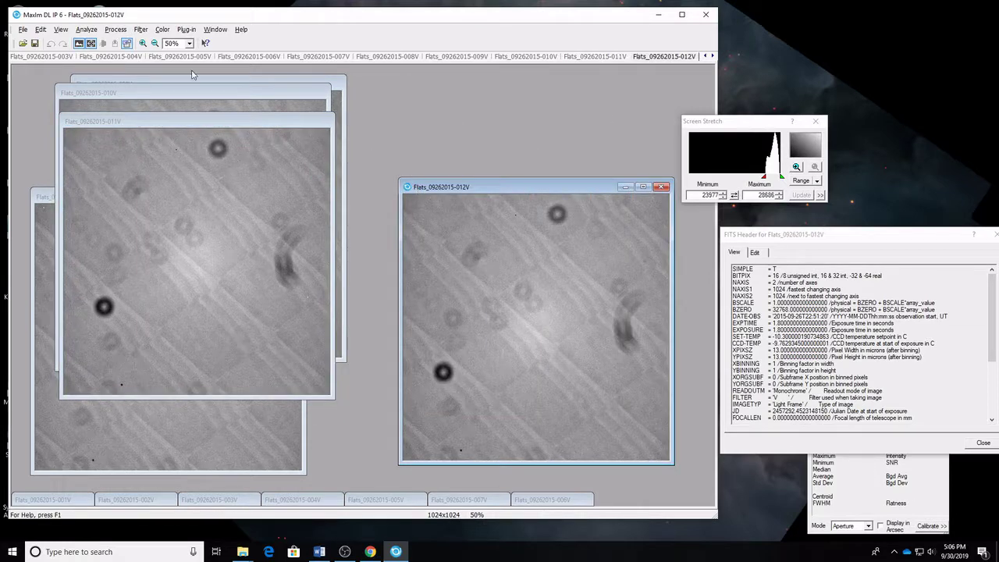
pyautogui.click(115, 30)
pyautogui.click(128, 41)
pyautogui.moveTo(476, 190); pyautogui.dragTo(447, 108)
# Examine the dark subtraction entries in the FITS headers of flats 012V, 011V and 010V, setting checked images aside.
pyautogui.scroll(-5, 963, 334)
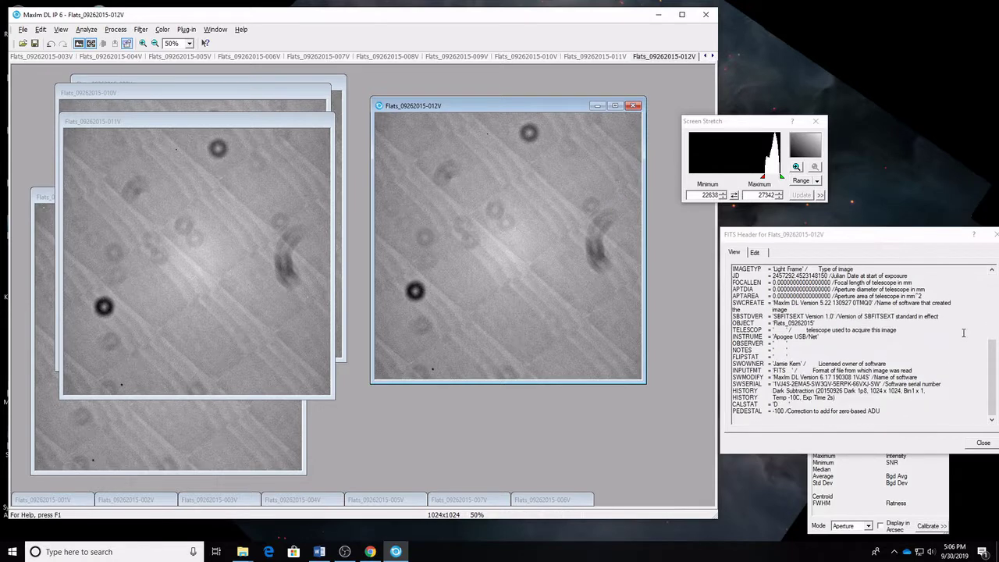
pyautogui.moveTo(732, 390); pyautogui.dragTo(856, 399)
pyautogui.moveTo(232, 131); pyautogui.dragTo(504, 158)
pyautogui.scroll(-5, 884, 334)
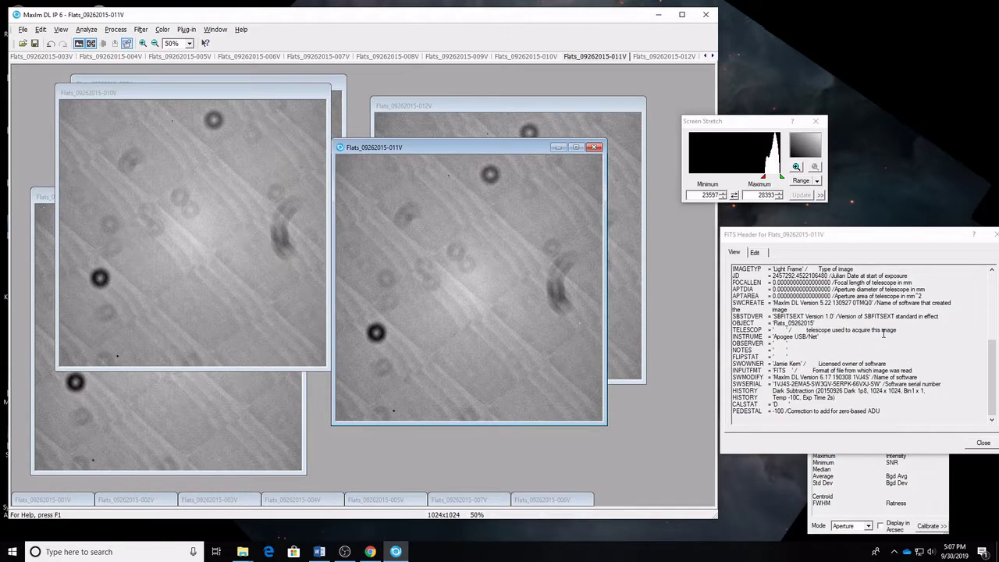
pyautogui.moveTo(787, 385); pyautogui.dragTo(814, 392)
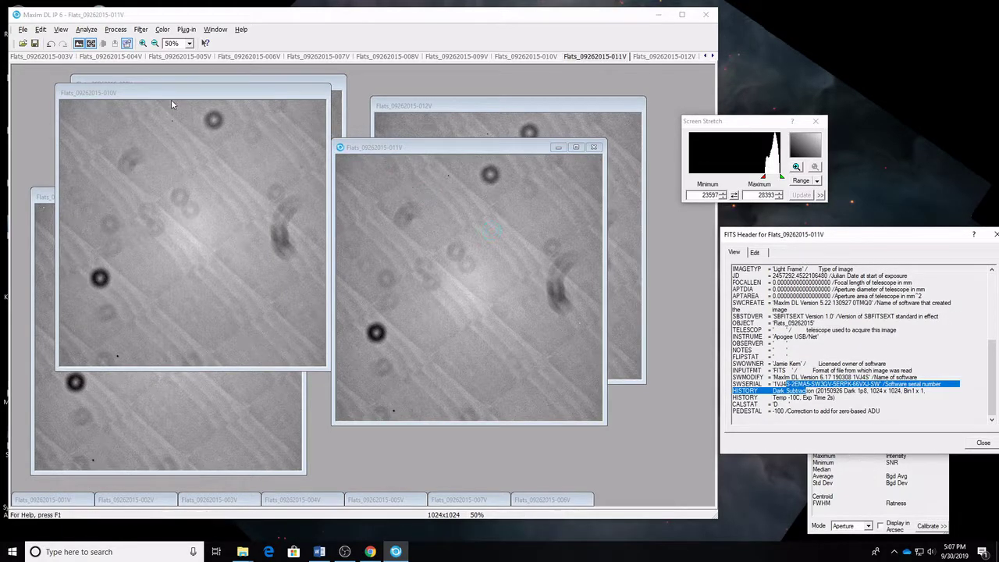
pyautogui.moveTo(173, 95); pyautogui.dragTo(441, 187)
pyautogui.scroll(-6, 790, 390)
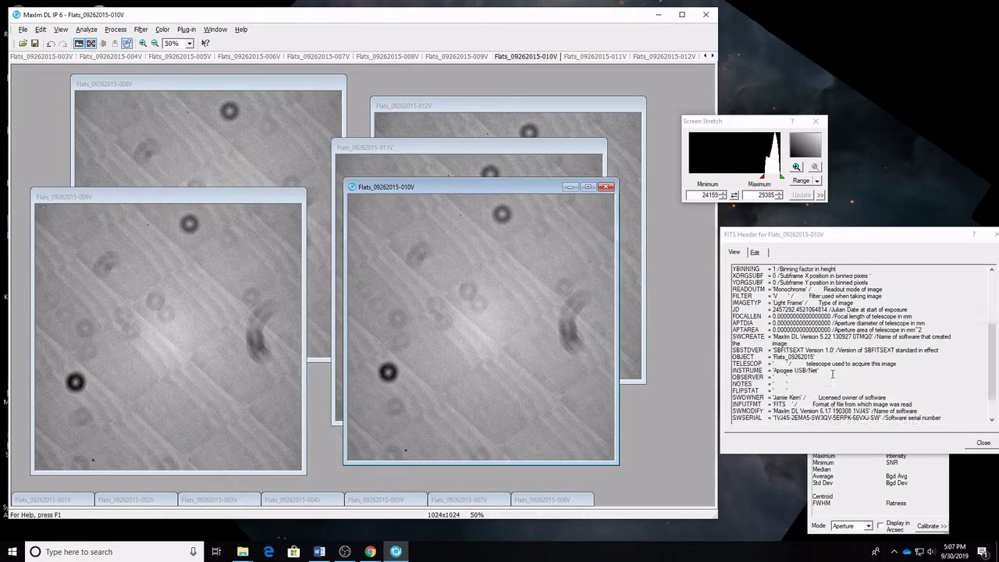
pyautogui.moveTo(794, 390); pyautogui.dragTo(757, 398)
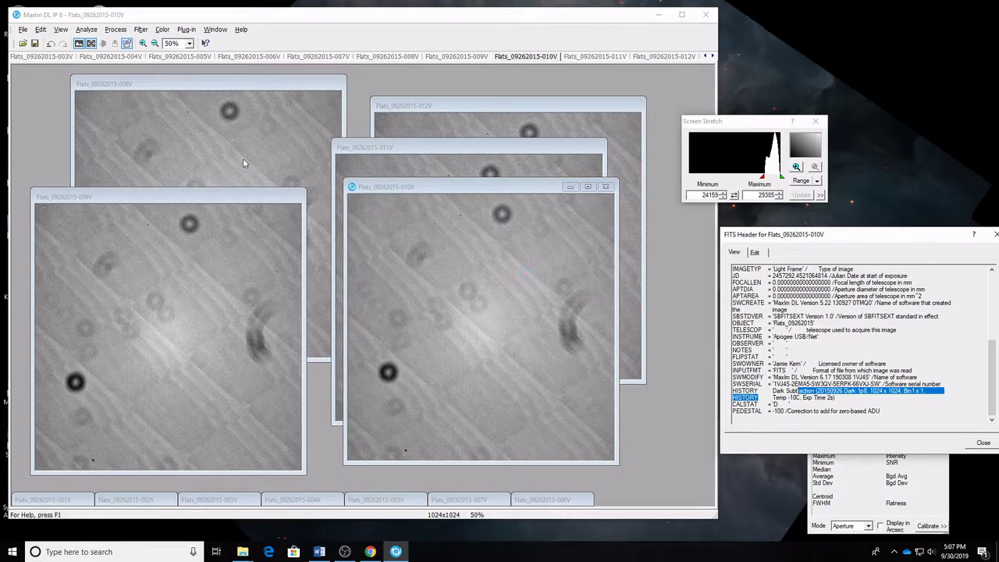
# Examine the dark subtraction history in the FITS headers of flats 009V and 008V, stacking them with the checked flats.
pyautogui.moveTo(143, 197); pyautogui.dragTo(473, 167)
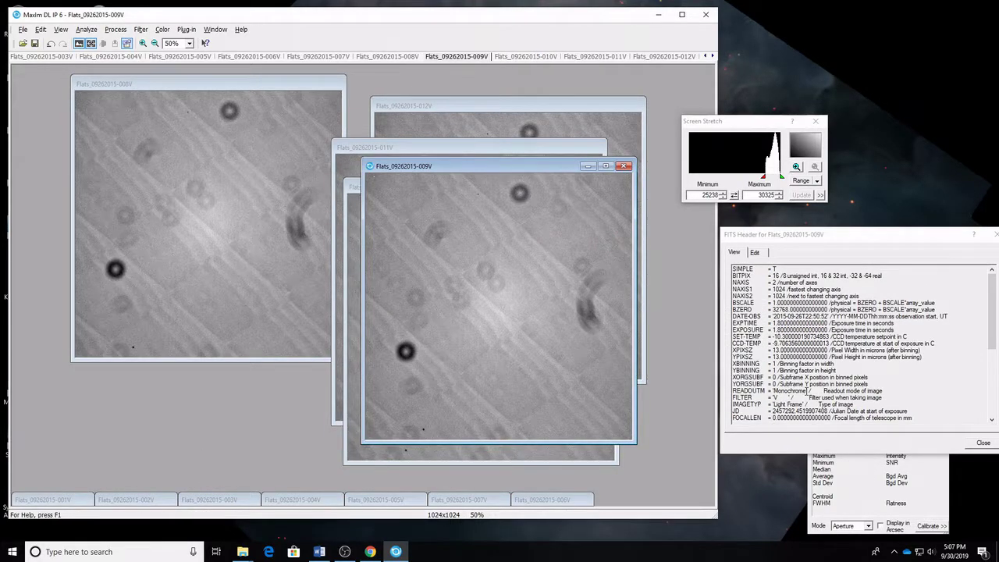
pyautogui.click(756, 390)
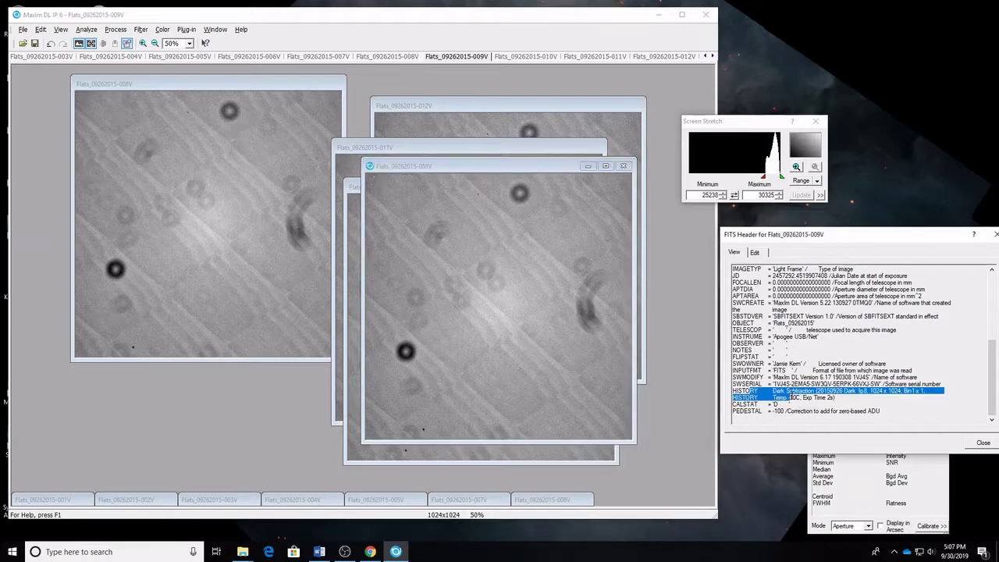
pyautogui.moveTo(184, 84); pyautogui.dragTo(522, 149)
pyautogui.scroll(-7, 793, 379)
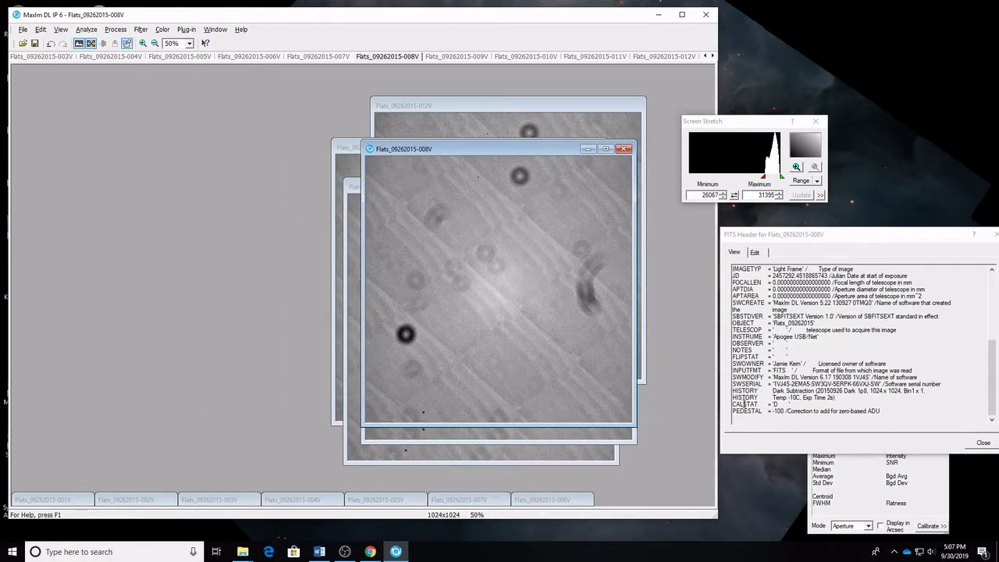
pyautogui.moveTo(733, 391); pyautogui.dragTo(837, 399)
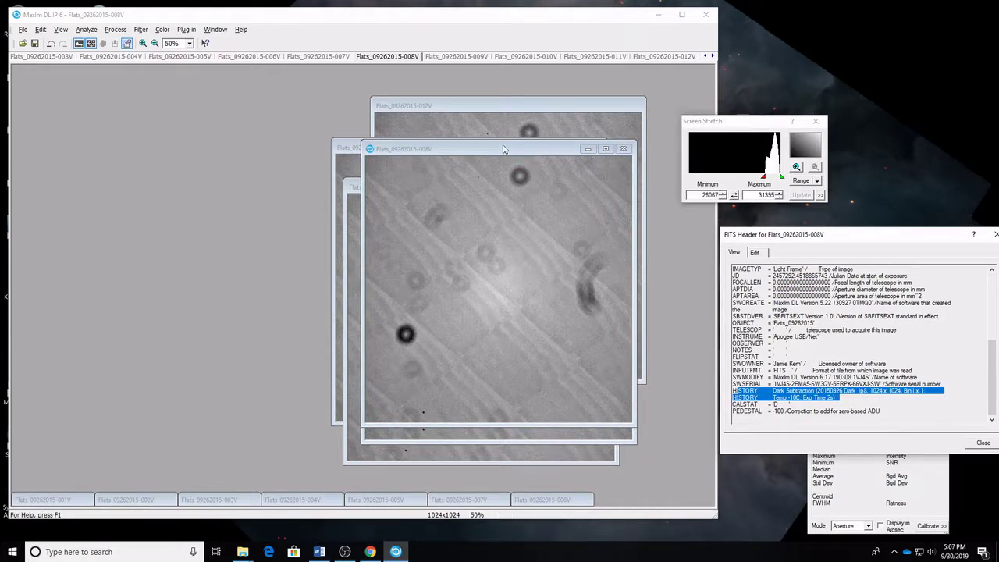
pyautogui.moveTo(494, 155); pyautogui.dragTo(507, 149)
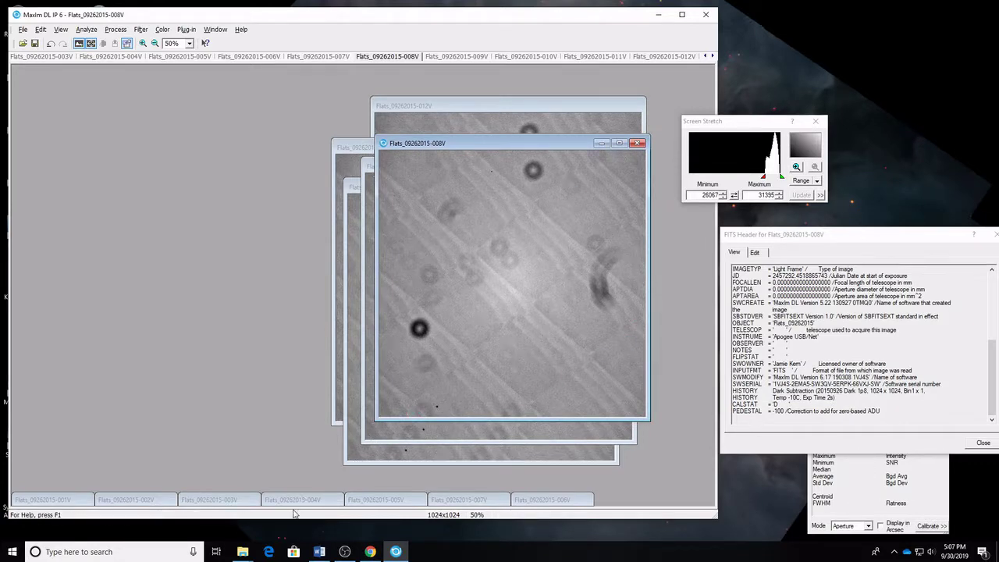
# Restore V-filter flat 001V beside the calibrated flats and open the 1p3s darks folder in File Explorer.
pyautogui.click(55, 502)
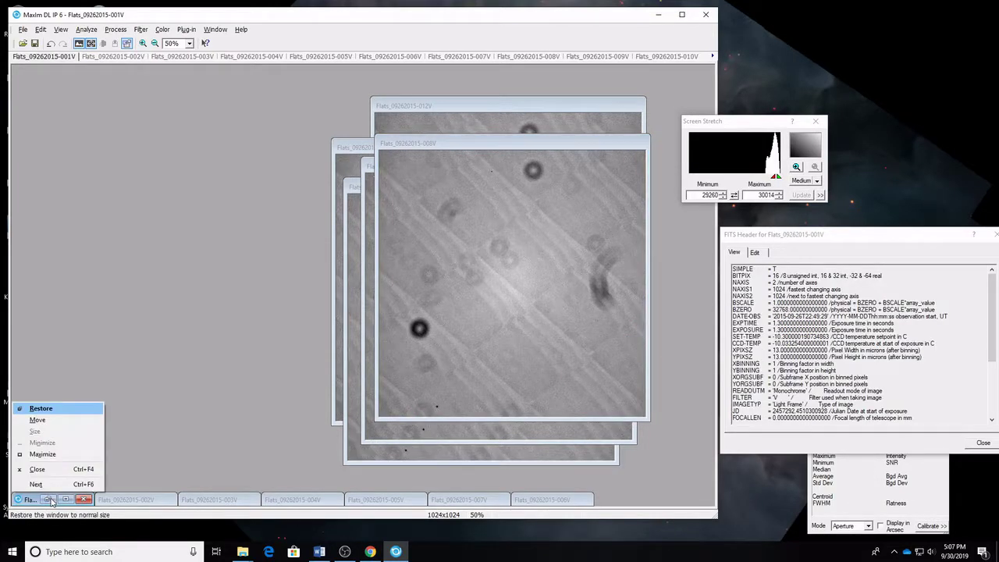
pyautogui.click(51, 500)
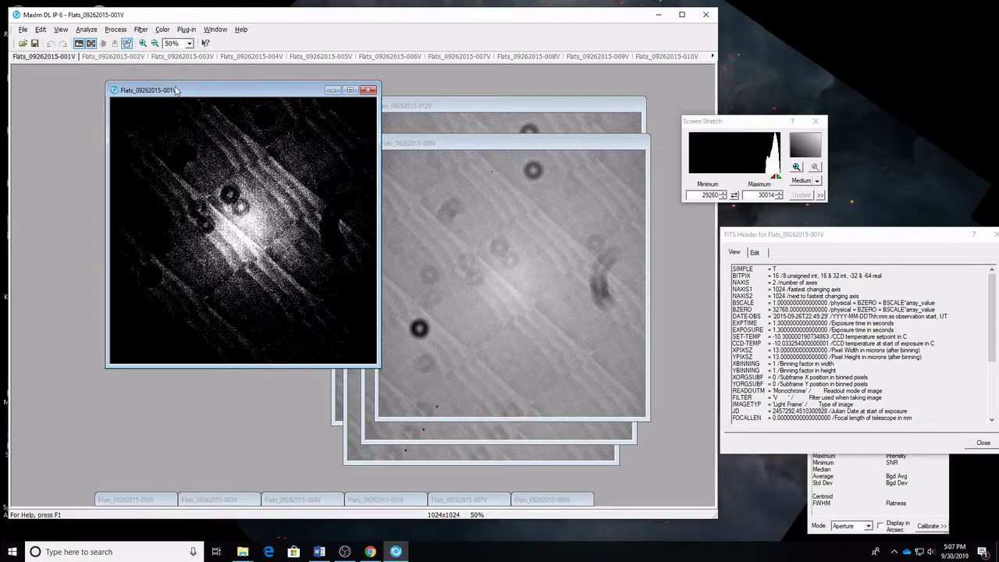
pyautogui.moveTo(177, 90); pyautogui.dragTo(122, 93)
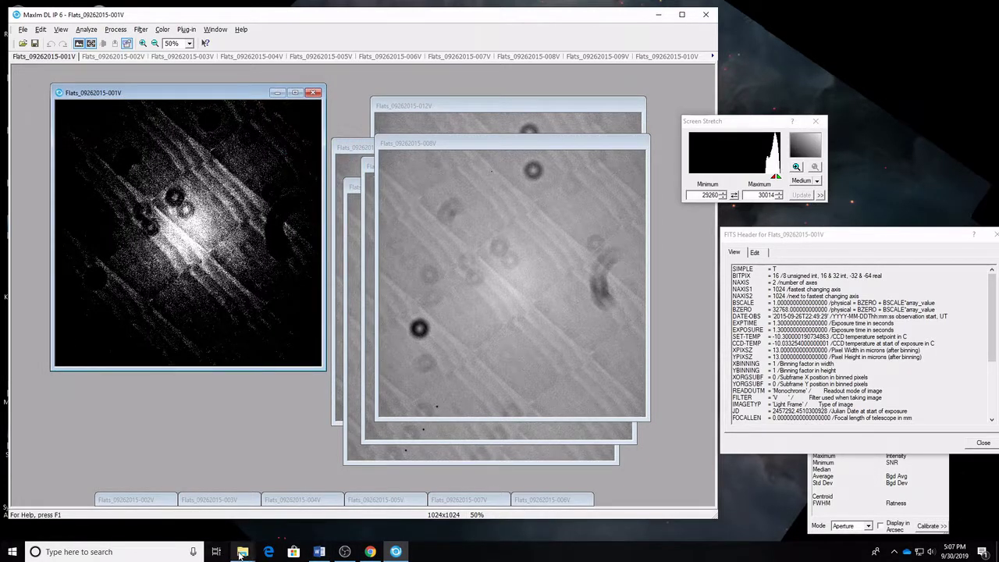
pyautogui.click(252, 503)
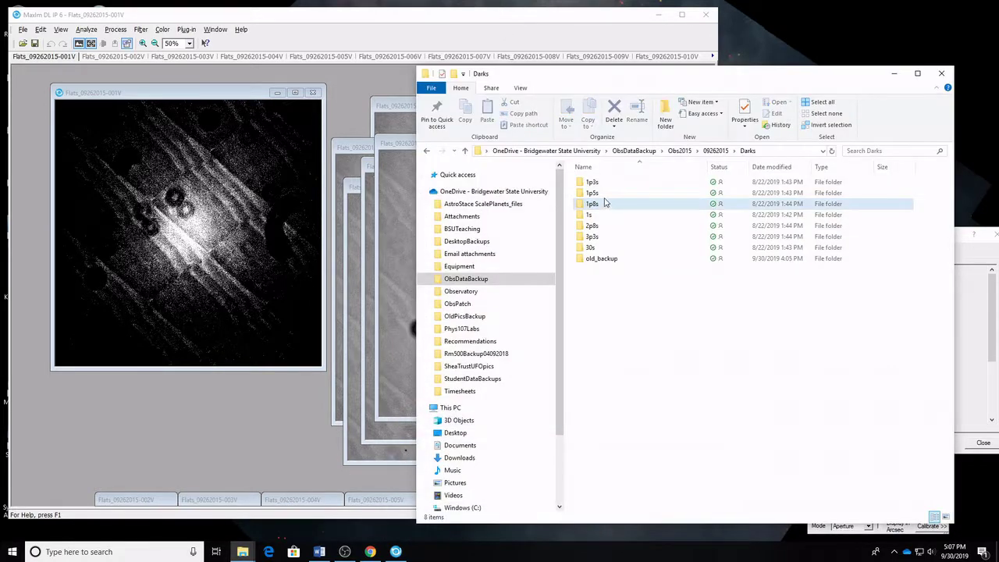
pyautogui.doubleClick(598, 184)
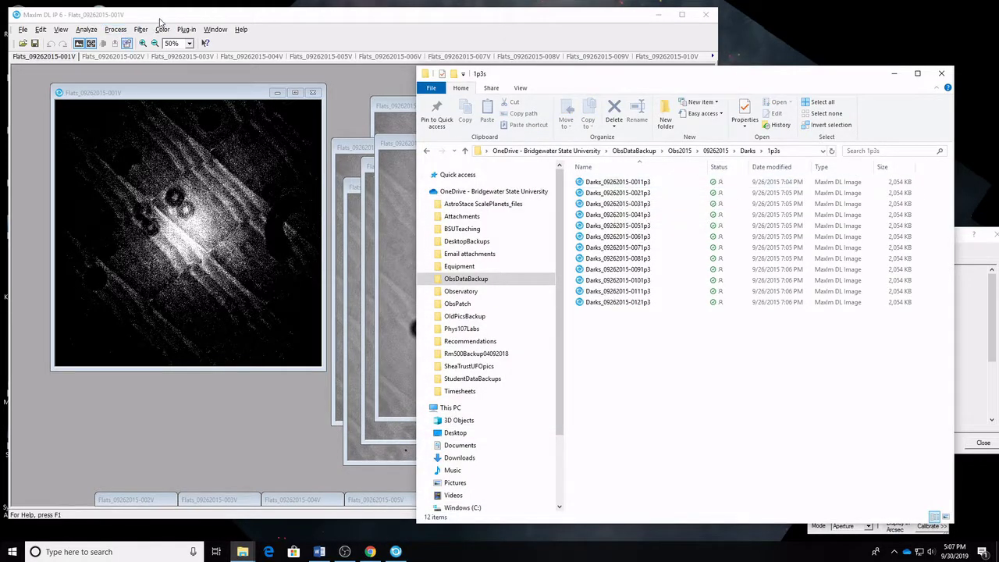
# In MaxIm DL's calibration settings, leave the Dark 1p8 group disabled and add a DARK group named 20150926 Dark 1p3.
pyautogui.click(206, 28)
pyautogui.click(114, 33)
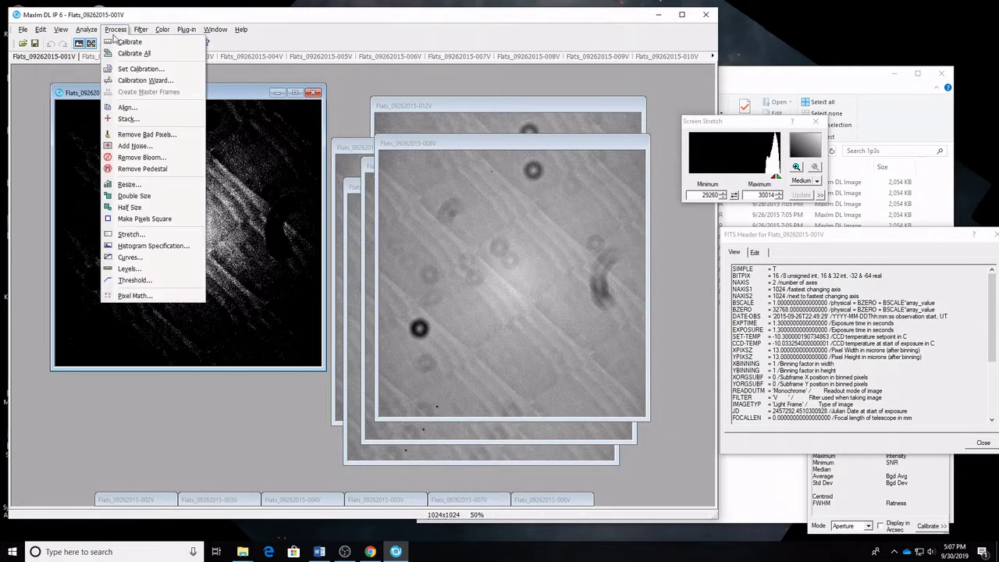
pyautogui.click(130, 69)
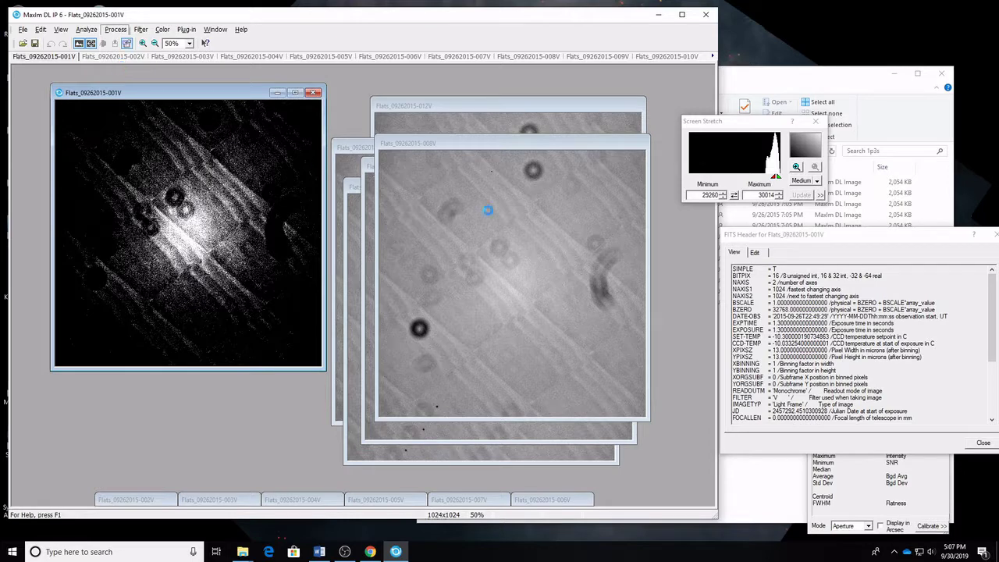
pyautogui.moveTo(361, 195); pyautogui.dragTo(317, 253)
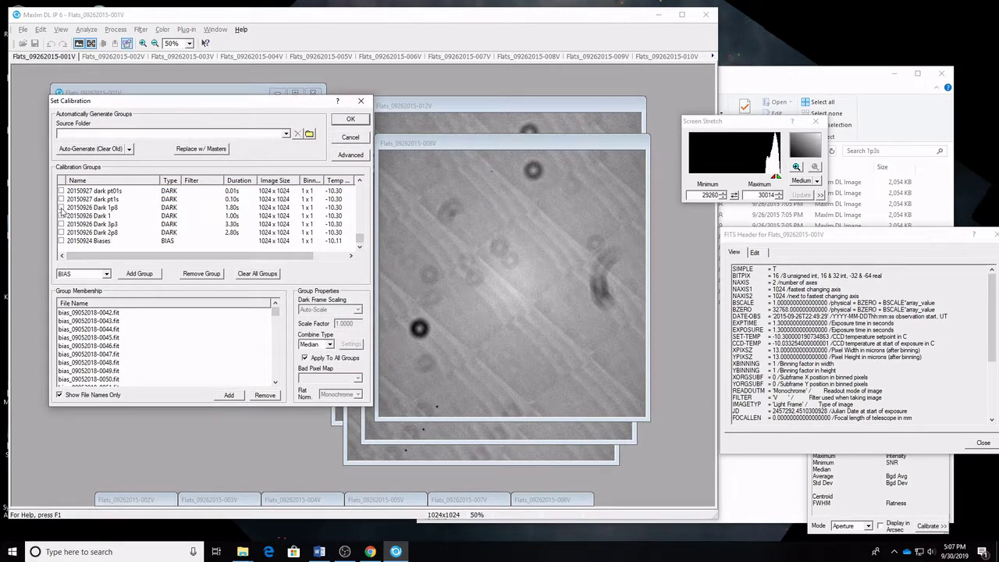
pyautogui.click(106, 273)
pyautogui.click(98, 291)
pyautogui.click(136, 277)
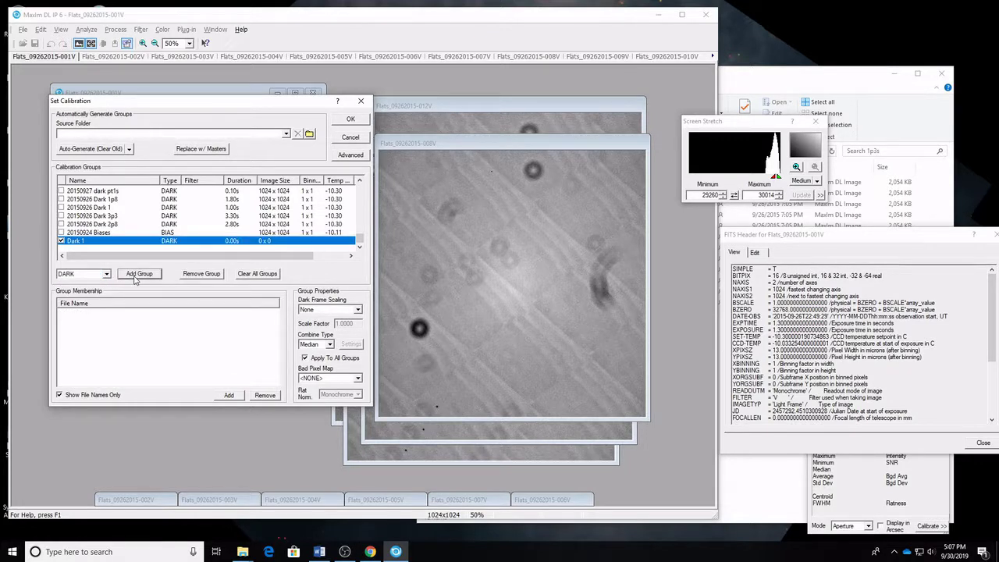
pyautogui.click(86, 241)
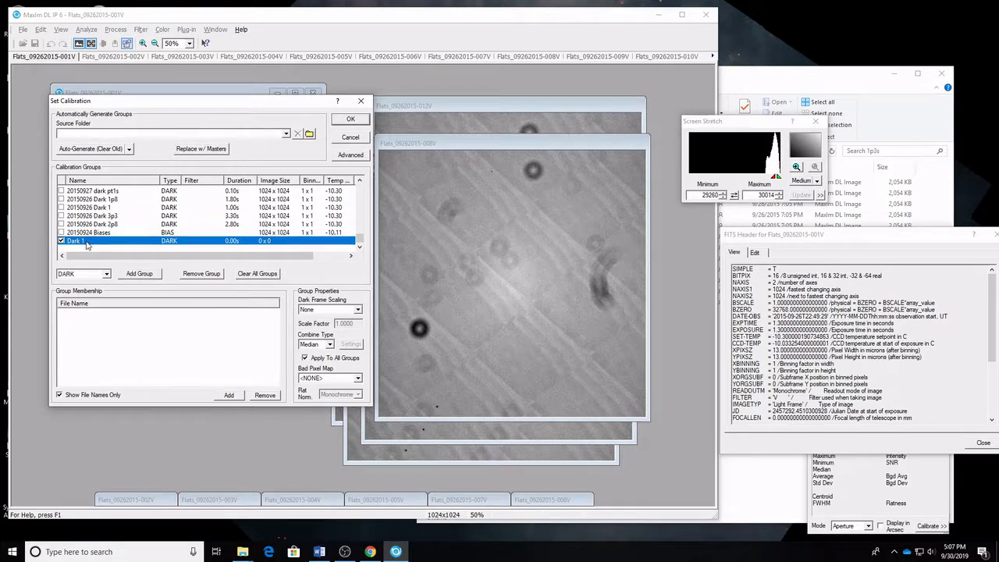
pyautogui.write('20150926 Dark')
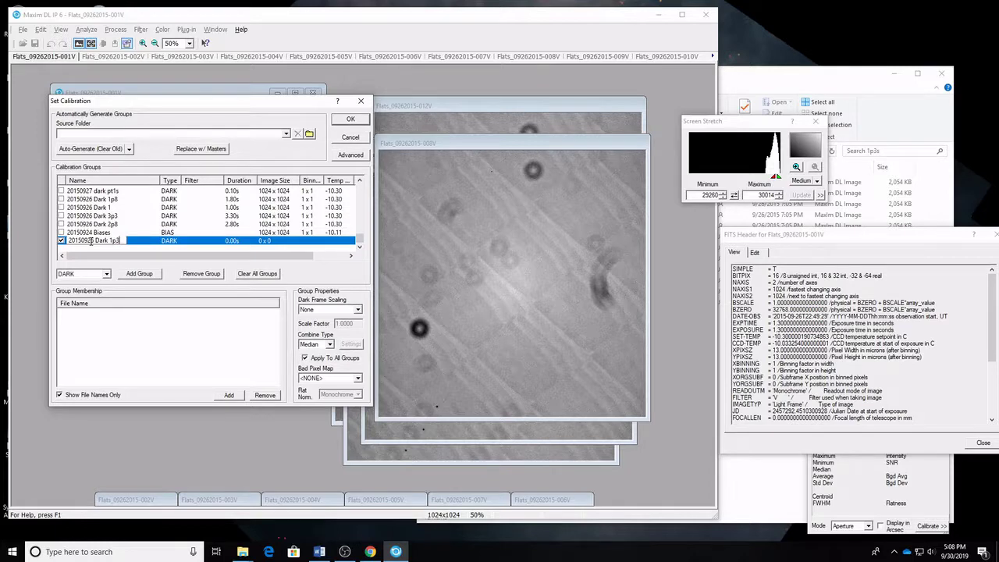
pyautogui.press('Return')
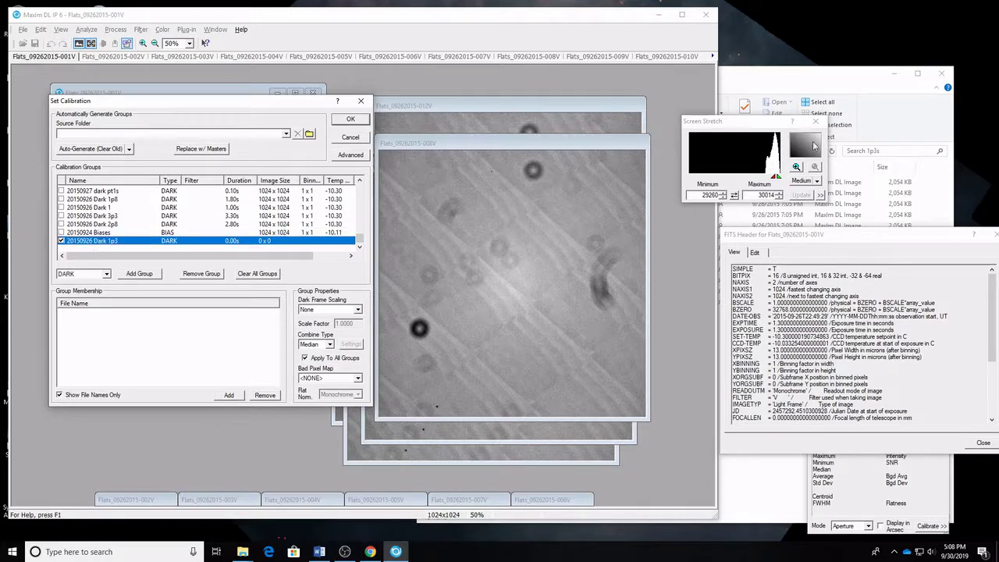
# Fill the 20150926 Dark 1p3 group with all dark frames from the 1p3s folder and accept the calibration settings.
pyautogui.click(756, 83)
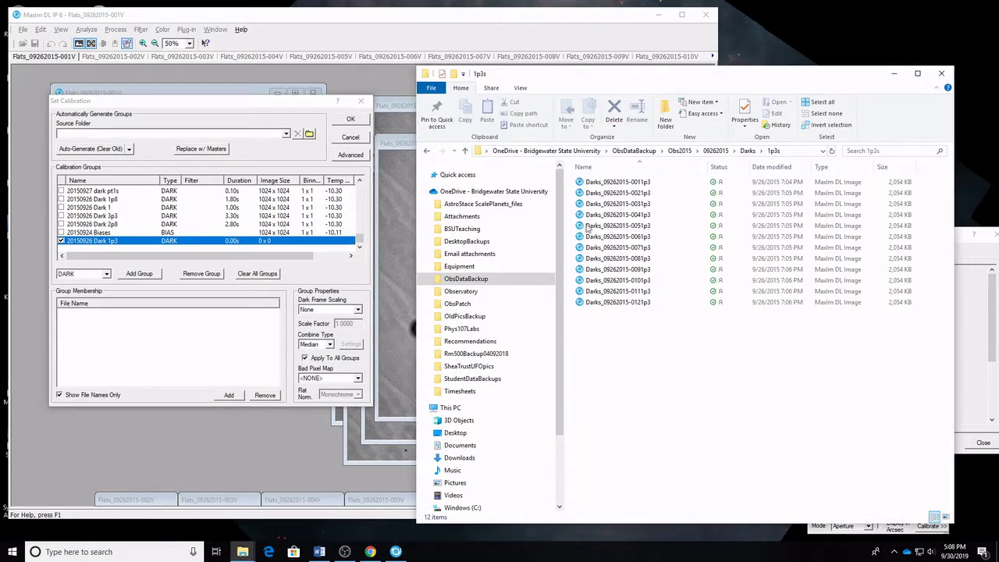
pyautogui.moveTo(694, 372); pyautogui.dragTo(193, 336)
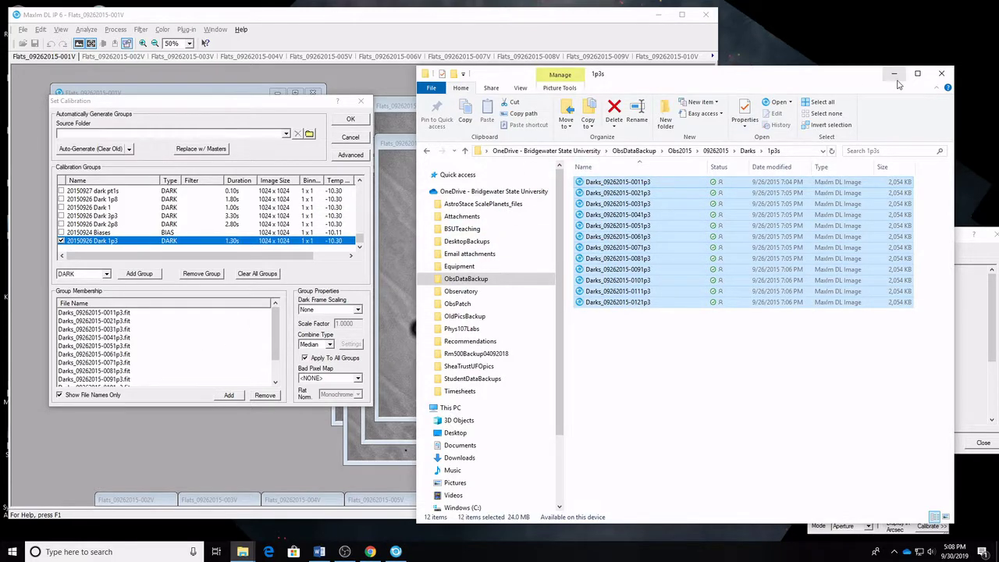
pyautogui.click(894, 73)
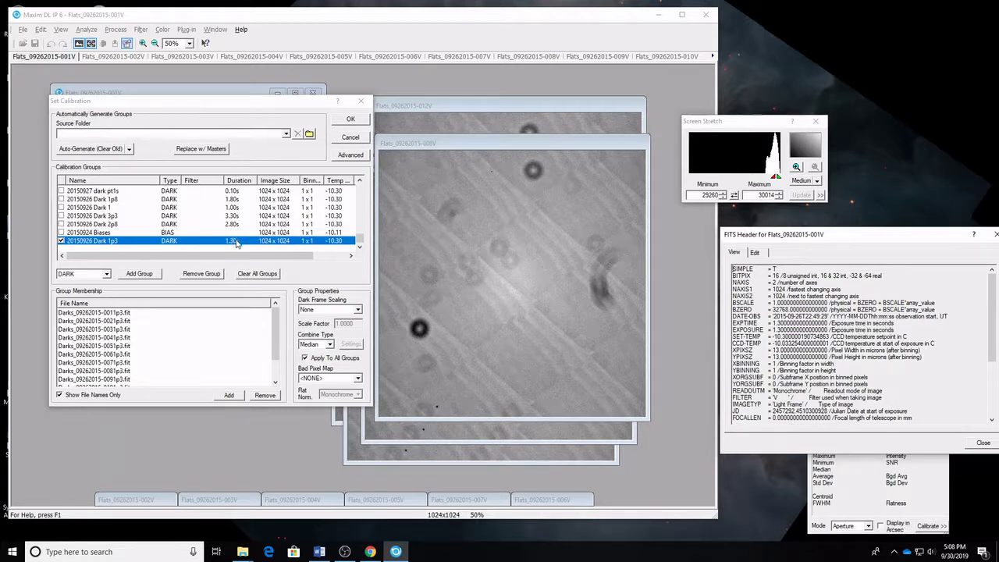
pyautogui.moveTo(258, 256); pyautogui.dragTo(240, 268)
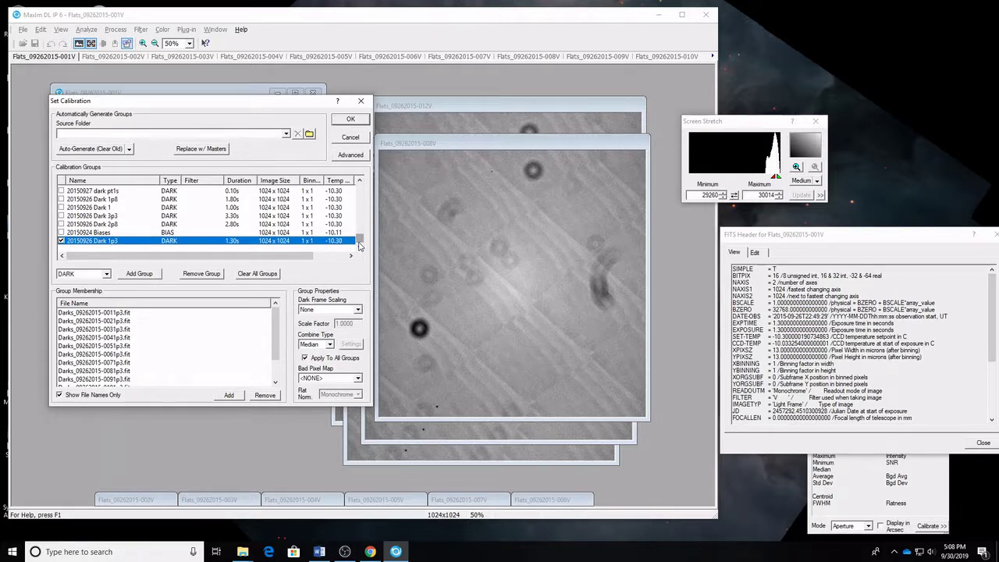
pyautogui.moveTo(361, 244)
pyautogui.mouseDown()
pyautogui.moveTo(359, 191)
pyautogui.moveTo(359, 248)
pyautogui.mouseUp()
pyautogui.click(344, 120)
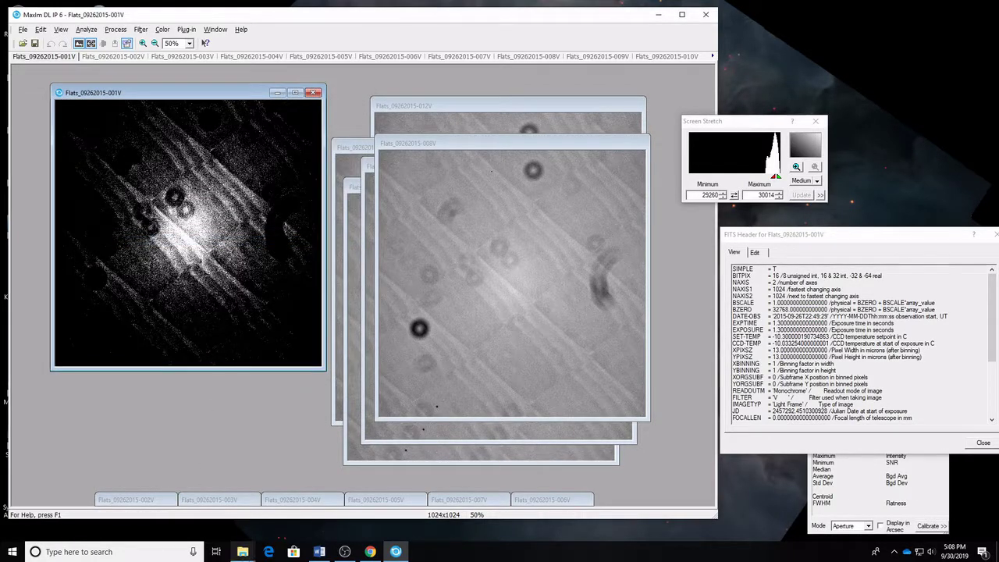
pyautogui.click(243, 553)
pyautogui.click(211, 441)
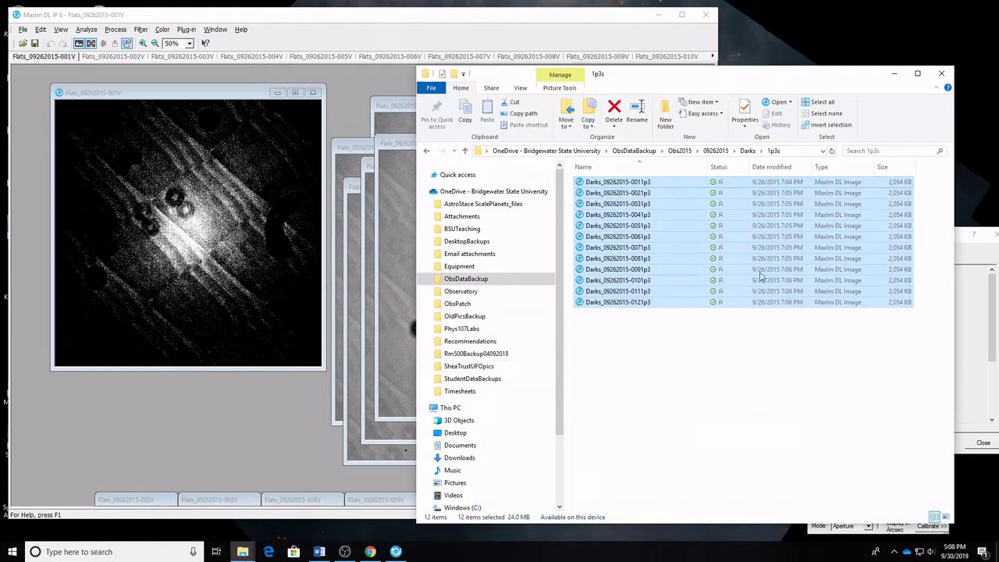
pyautogui.moveTo(617, 269); pyautogui.dragTo(235, 320)
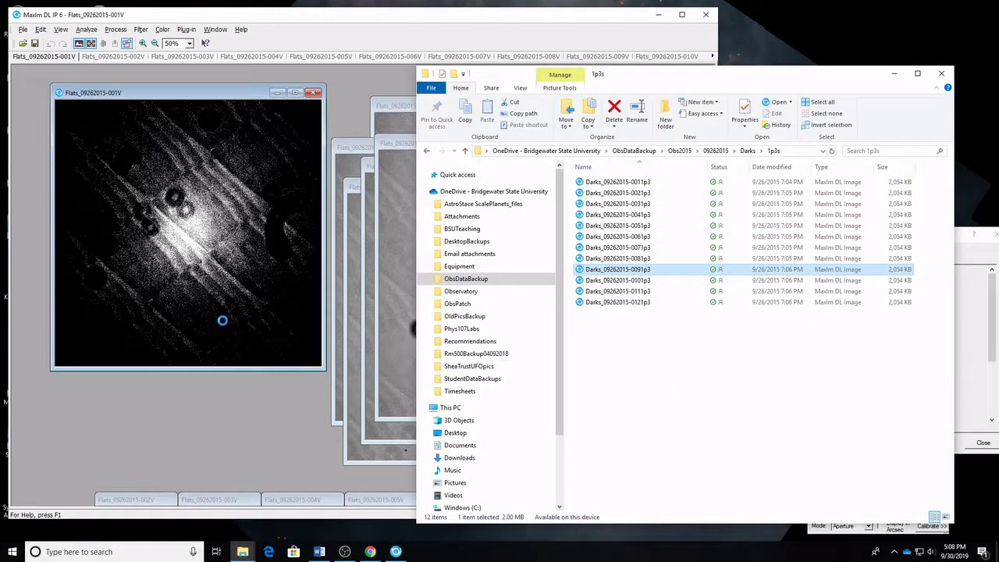
pyautogui.click(894, 73)
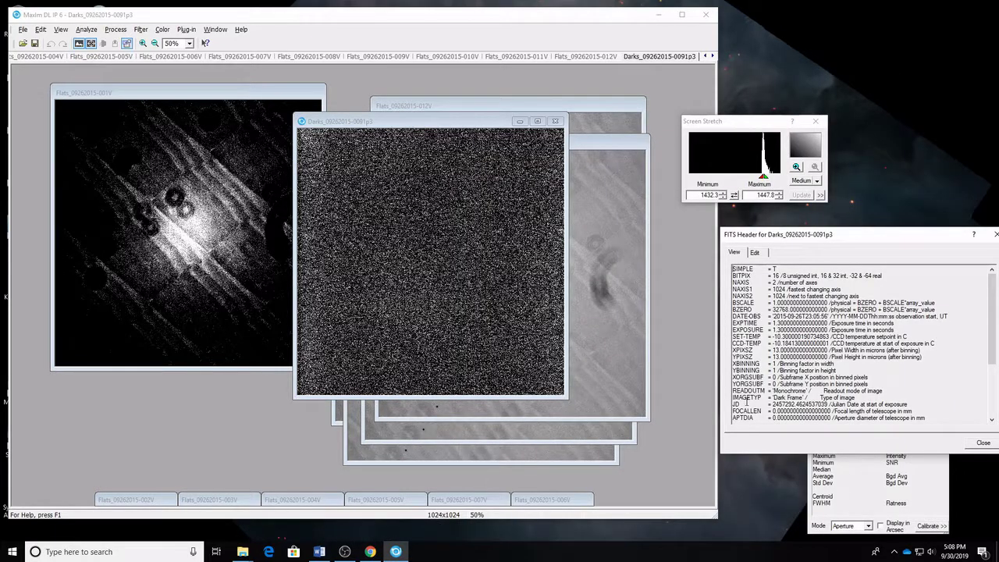
# Close the 1p3 dark frame after checking its image type, and calibrate V-filter flat 001V.
pyautogui.moveTo(743, 399); pyautogui.dragTo(812, 399)
pyautogui.click(556, 122)
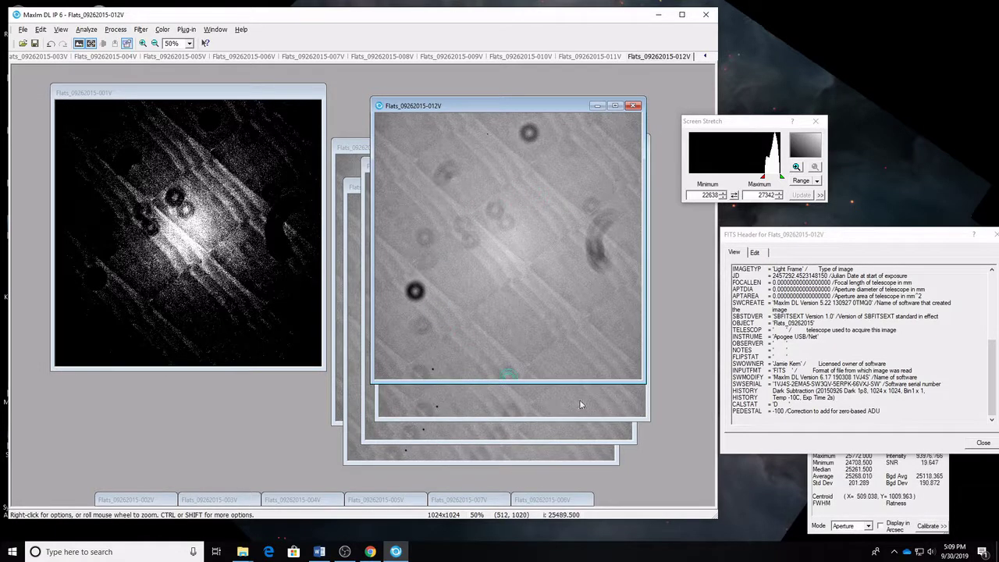
pyautogui.click(152, 85)
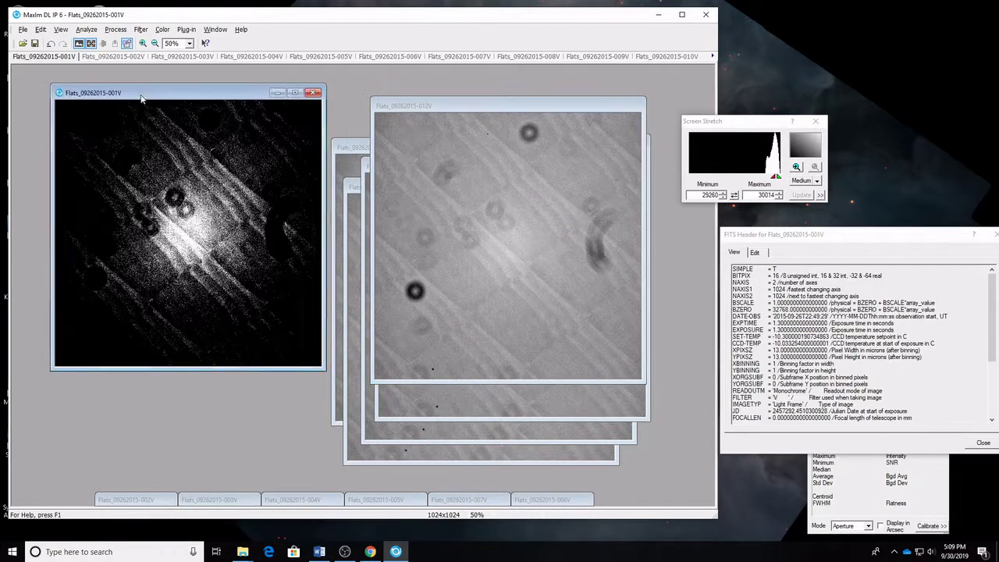
pyautogui.click(111, 34)
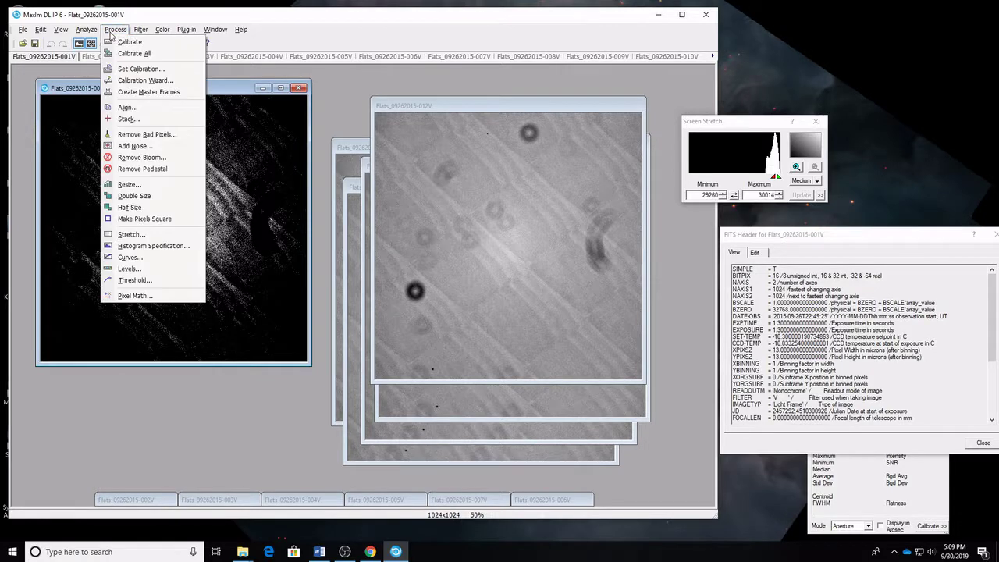
pyautogui.click(115, 41)
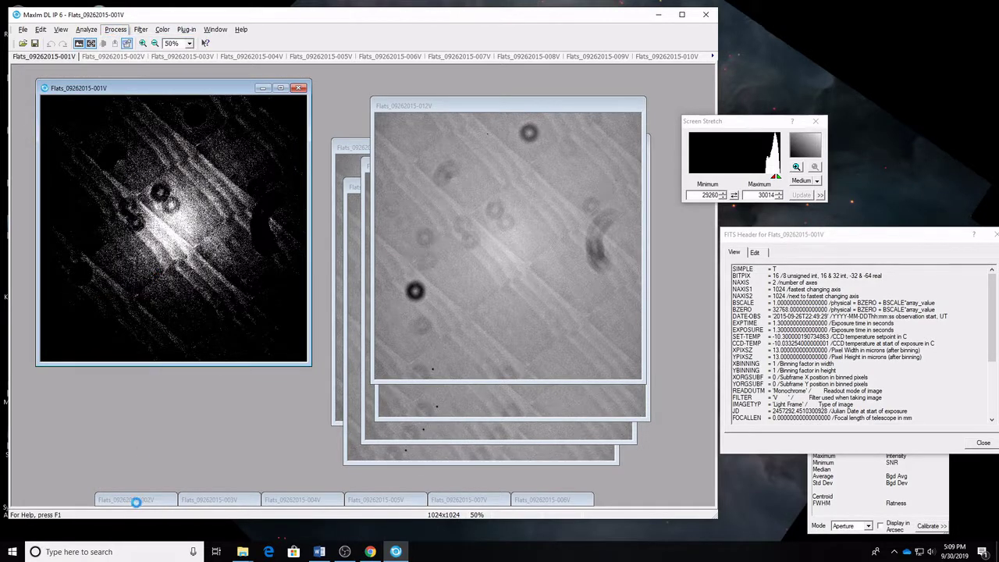
# Restore V-filter flat 002V, set its screen stretch to Range, calibrate it and place it over flat 001V.
pyautogui.click(116, 501)
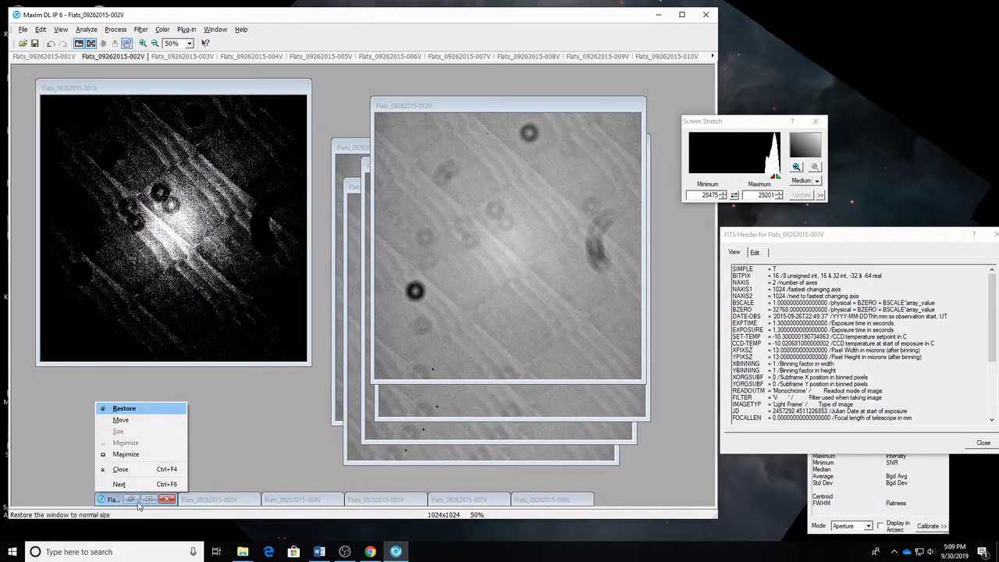
pyautogui.click(727, 125)
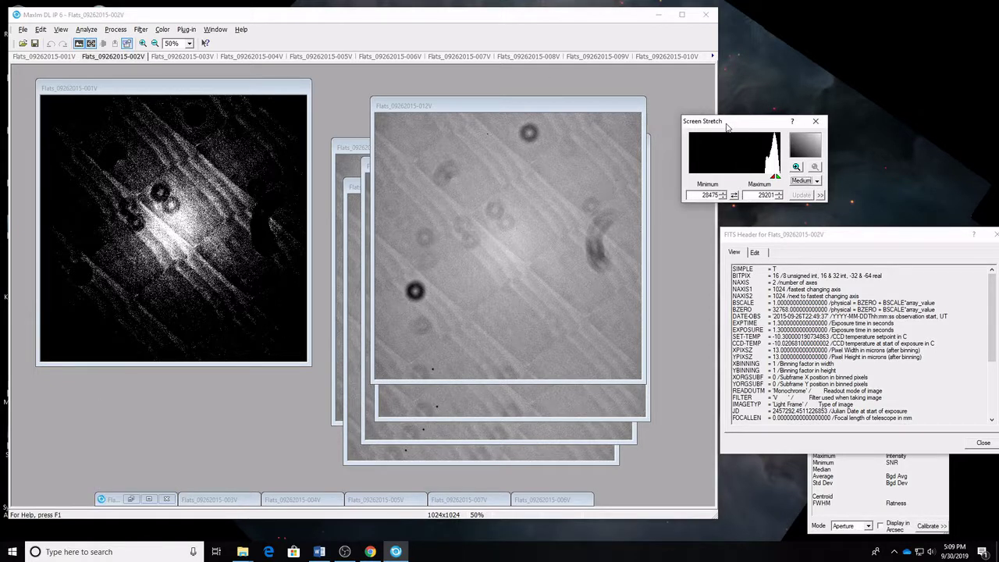
pyautogui.moveTo(728, 128); pyautogui.dragTo(717, 124)
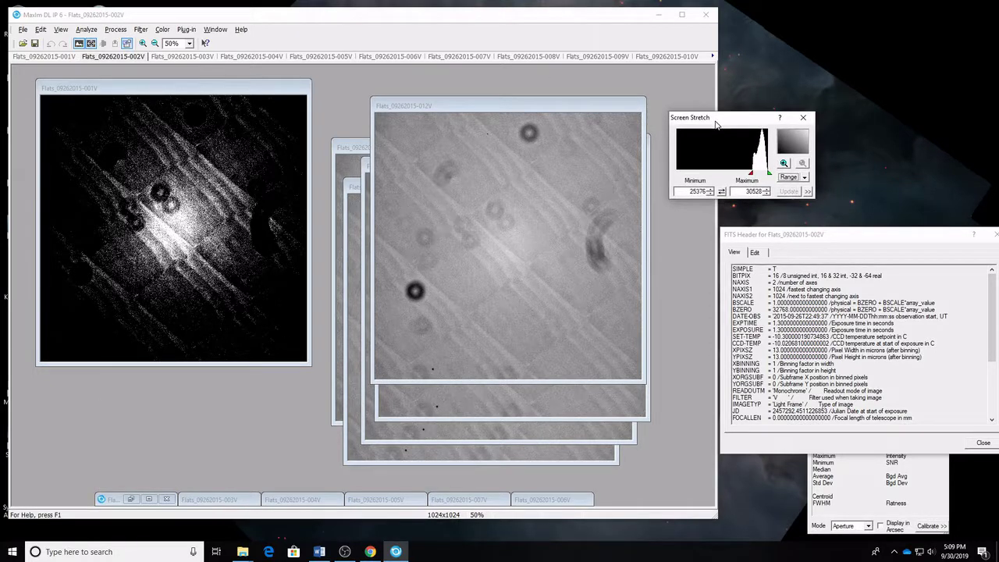
pyautogui.click(113, 500)
pyautogui.click(129, 500)
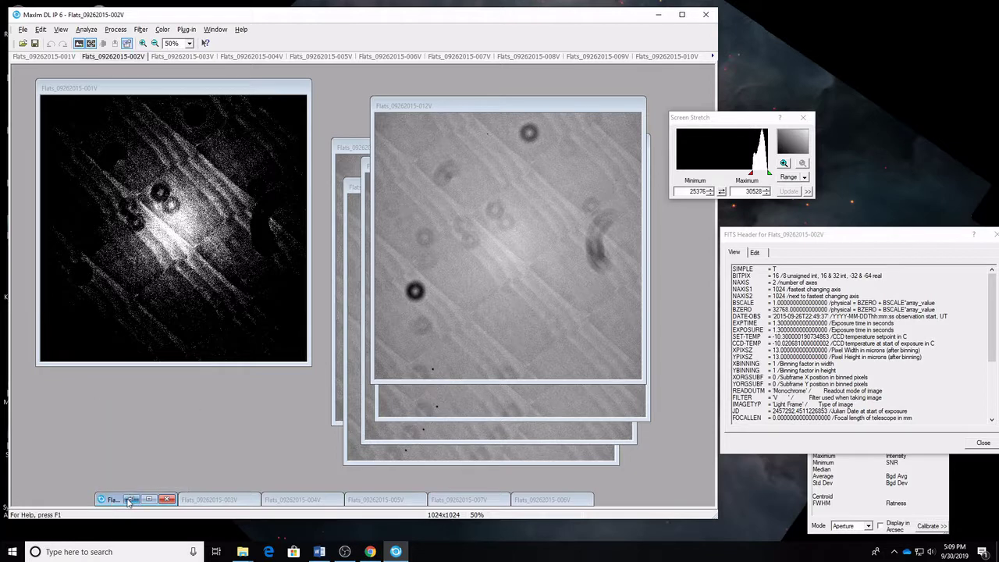
pyautogui.click(130, 499)
pyautogui.click(732, 118)
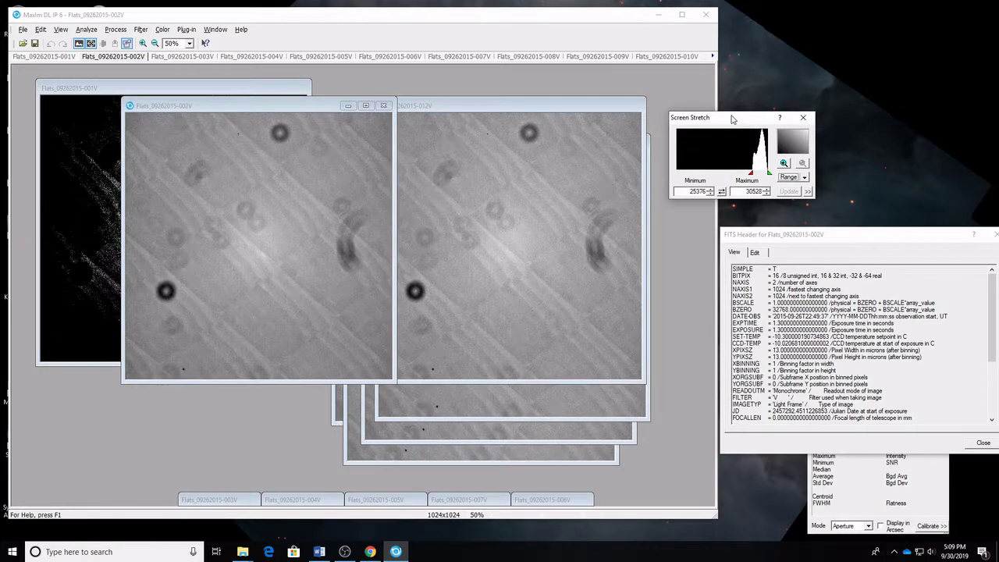
pyautogui.click(116, 29)
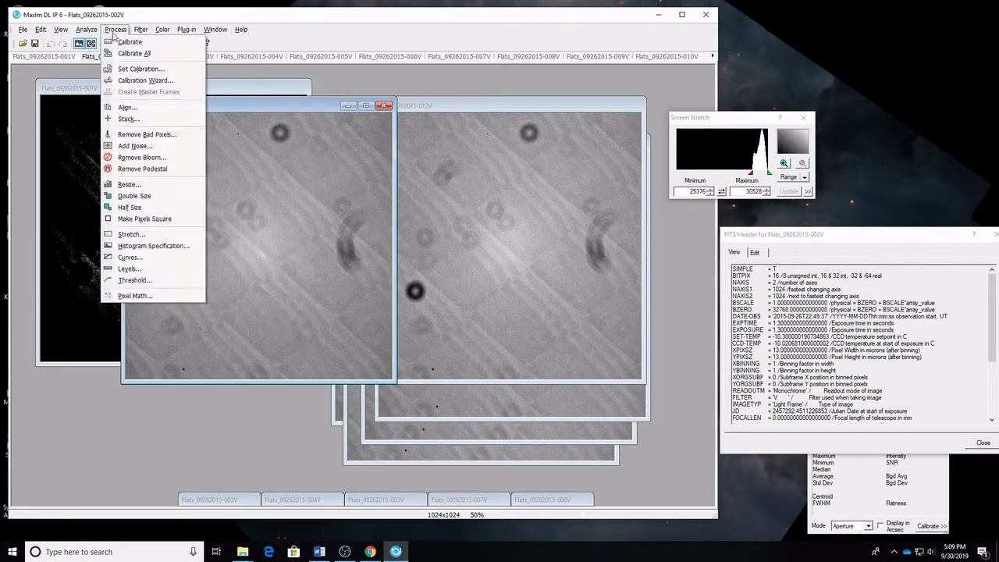
pyautogui.click(117, 39)
pyautogui.moveTo(173, 106); pyautogui.dragTo(96, 93)
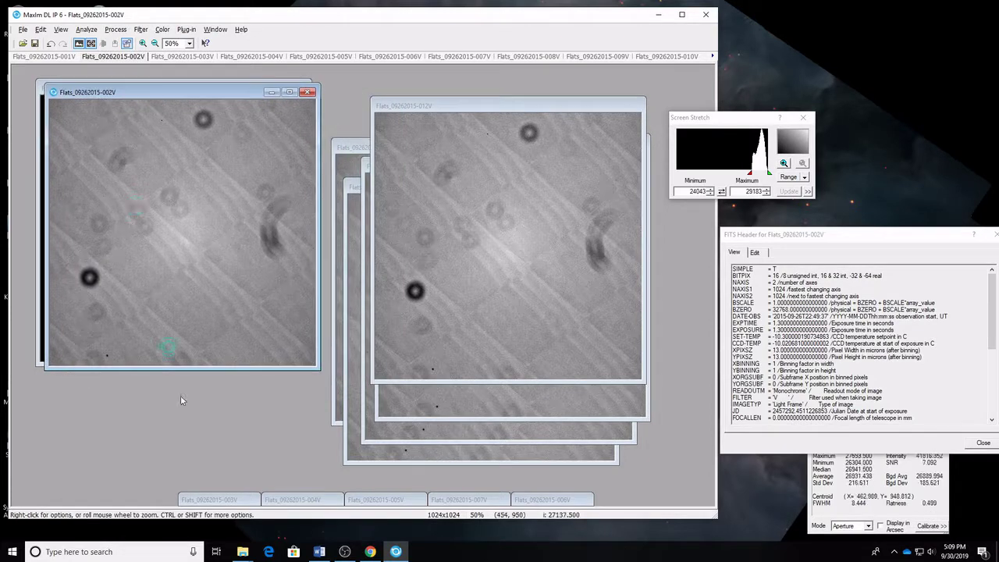
# Restore V-filter flat 003V, set its screen stretch to Range and calibrate it.
pyautogui.click(215, 506)
pyautogui.click(204, 409)
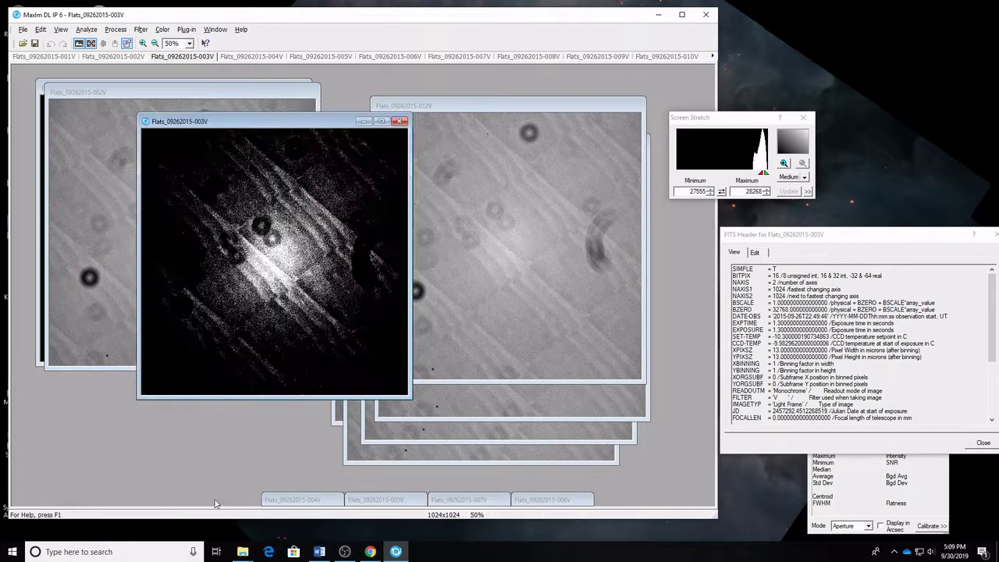
pyautogui.click(722, 121)
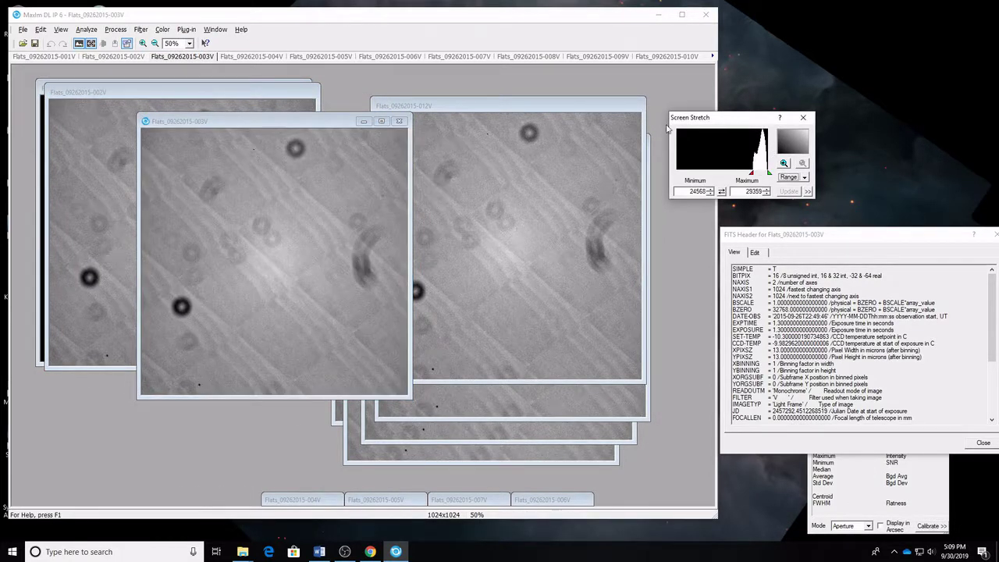
pyautogui.click(115, 29)
pyautogui.click(115, 29)
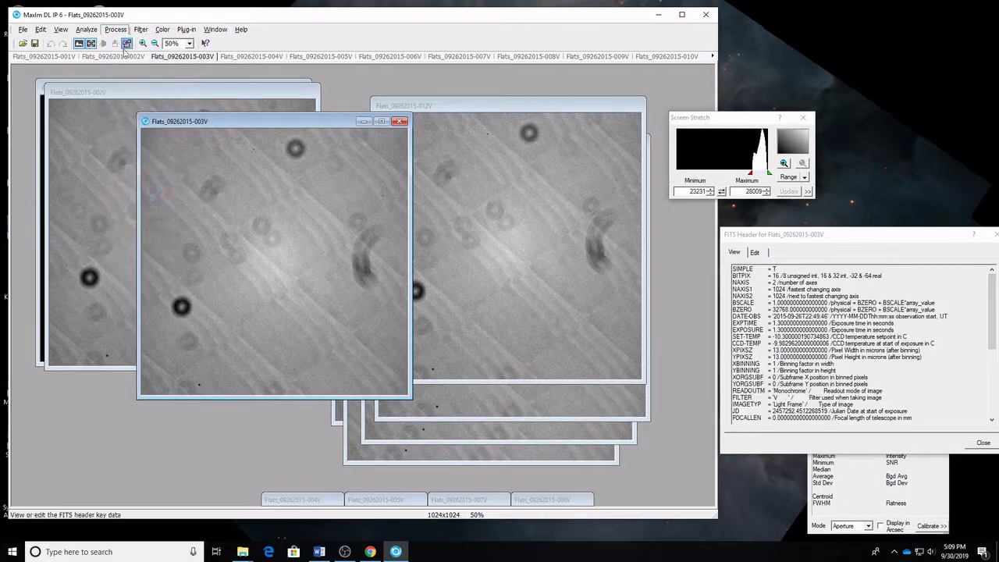
# Restore V-filter flat 004V, set its screen stretch to Range and calibrate it.
pyautogui.click(303, 501)
pyautogui.click(298, 504)
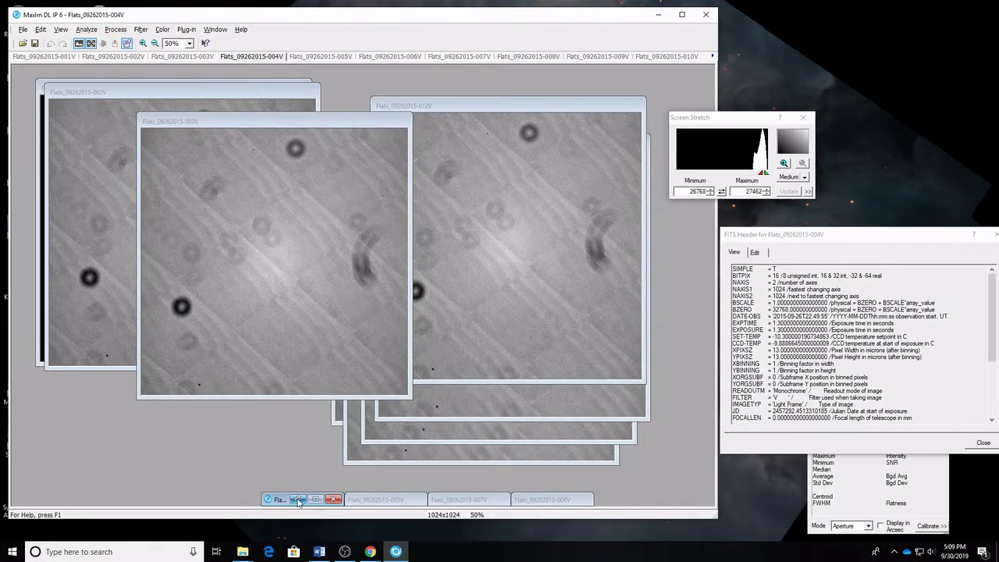
pyautogui.click(744, 124)
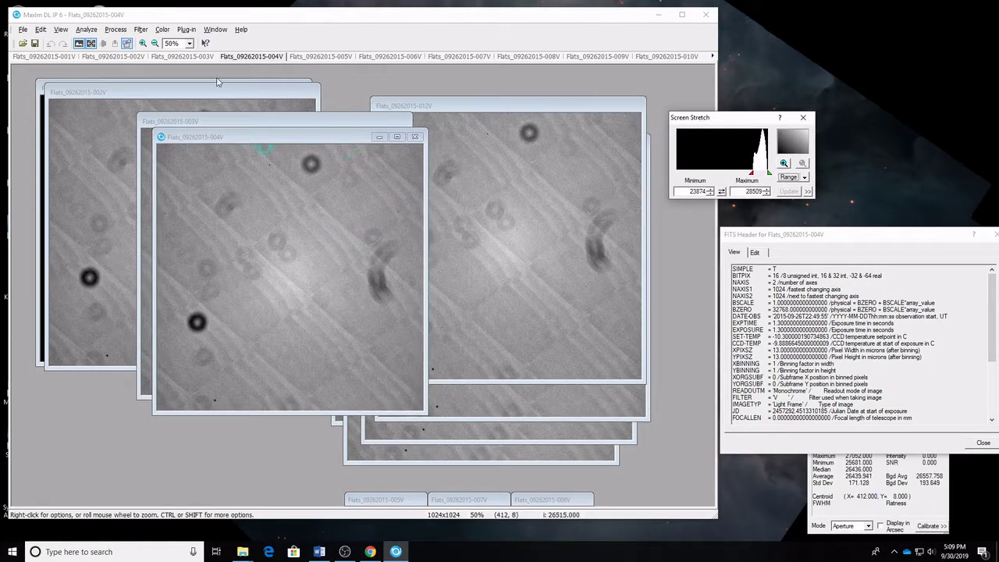
pyautogui.click(116, 29)
pyautogui.click(125, 41)
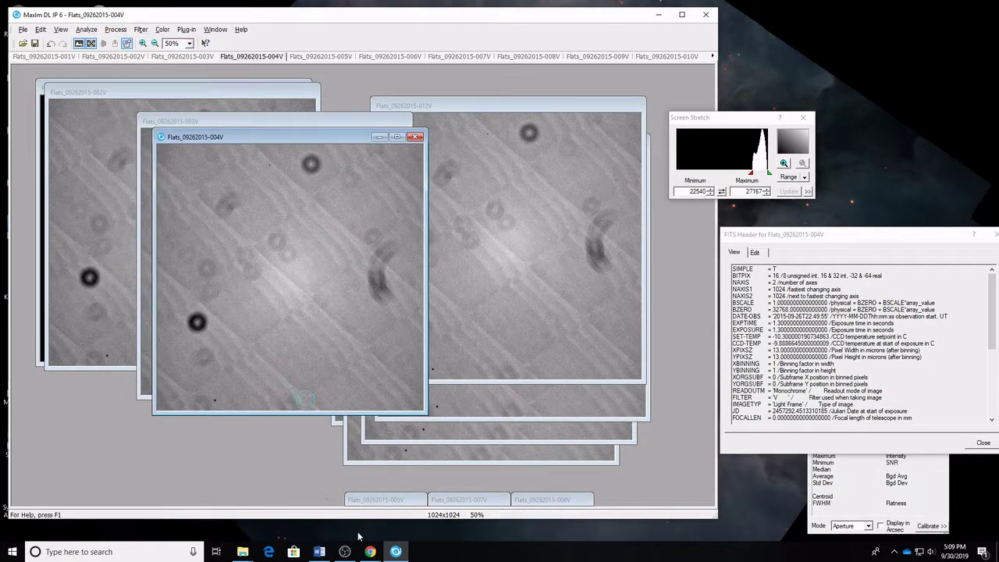
# Restore V-filter flat 005V, set its screen stretch to Range and calibrate it.
pyautogui.click(367, 505)
pyautogui.click(383, 502)
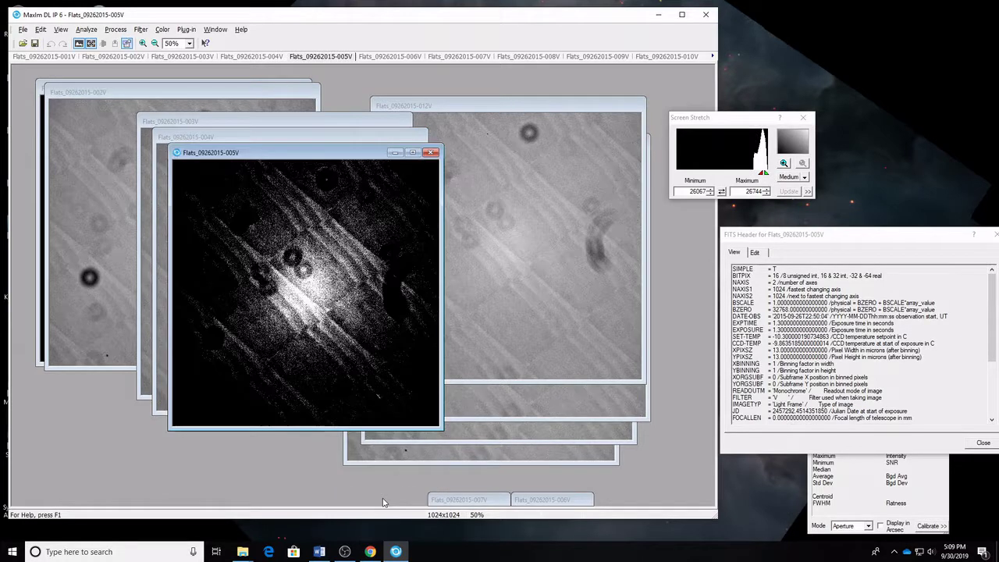
pyautogui.click(736, 122)
pyautogui.press('r')
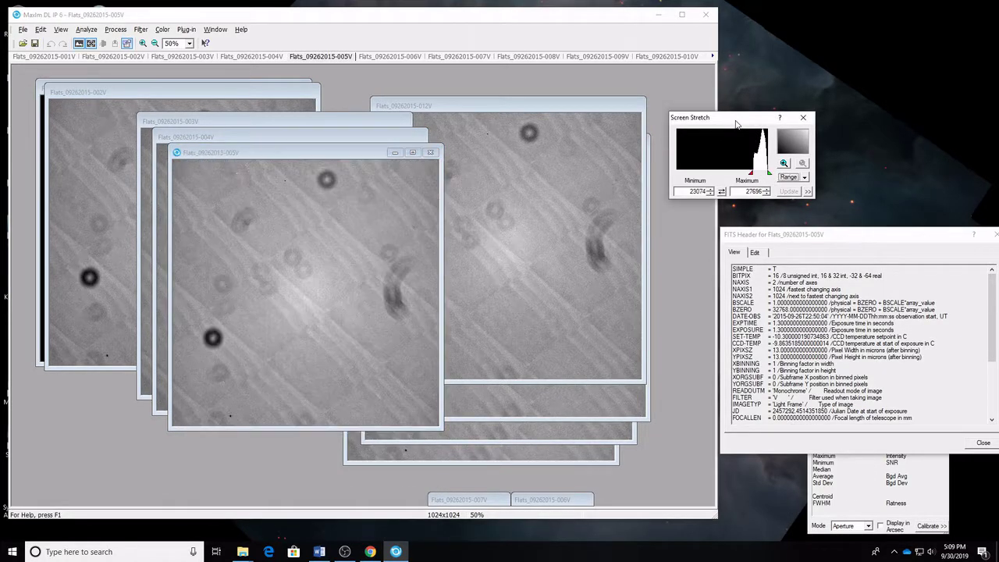
pyautogui.click(115, 30)
pyautogui.click(122, 45)
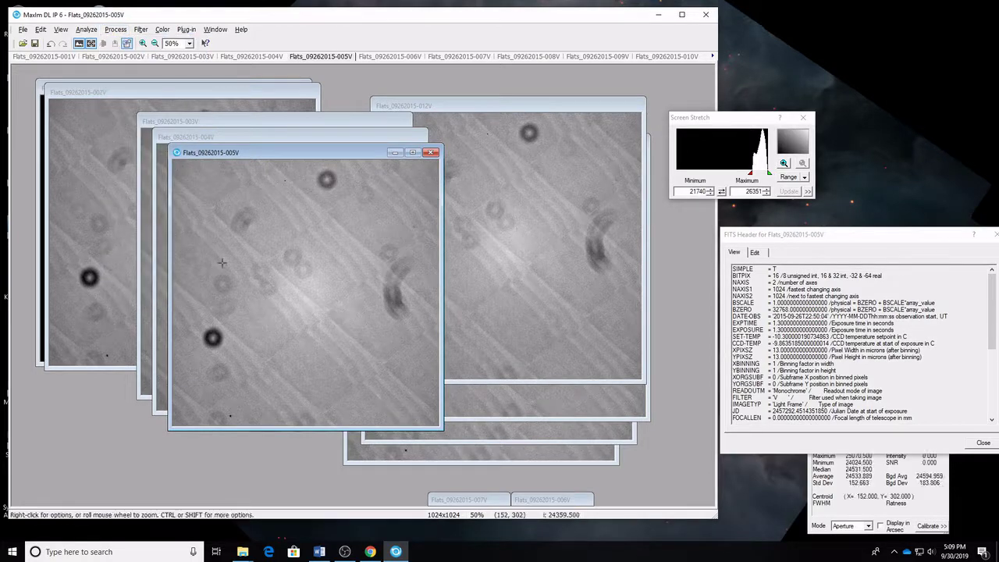
# Restore V-filter flat 007V, set its screen stretch to Range and calibrate it.
pyautogui.click(460, 500)
pyautogui.click(466, 502)
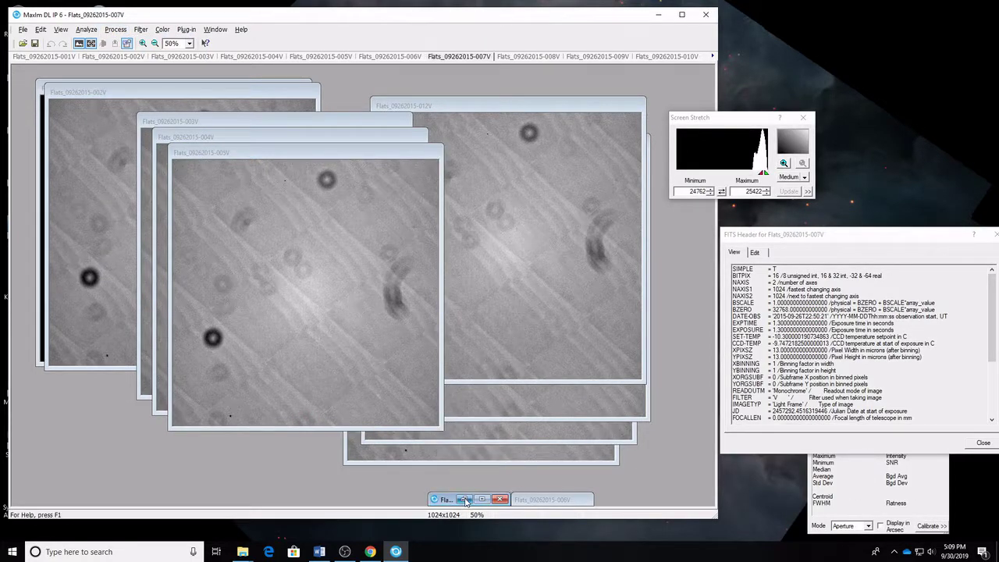
pyautogui.click(465, 500)
pyautogui.click(752, 121)
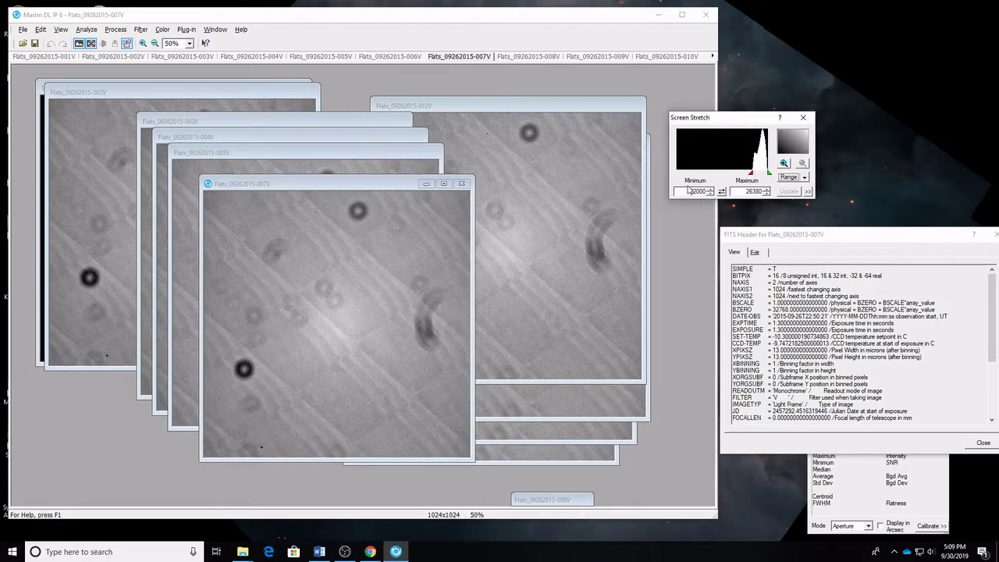
pyautogui.click(262, 186)
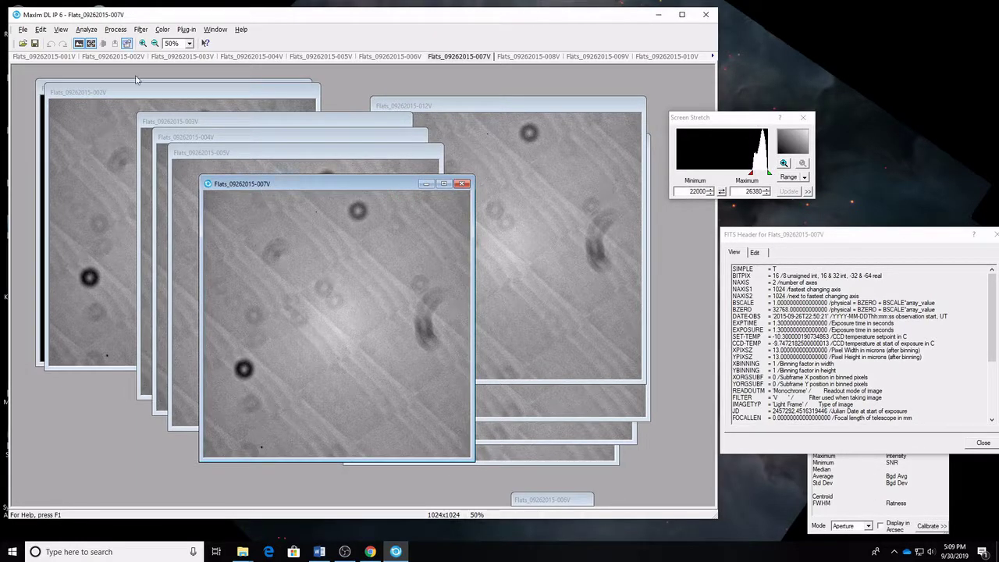
pyautogui.click(113, 30)
pyautogui.click(113, 30)
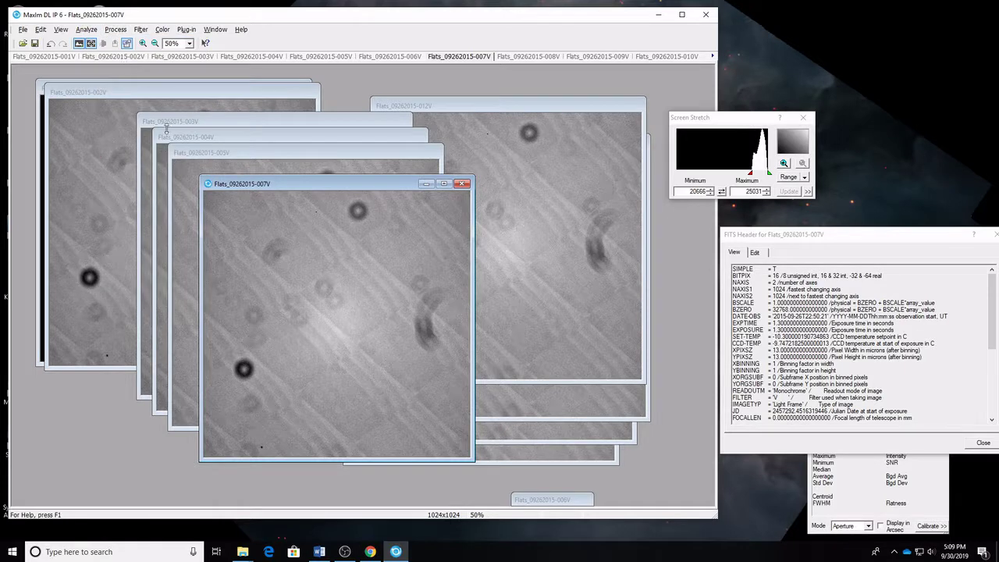
# Restore V-filter flat 006V, calibrate it with a Range screen stretch, and check the calibration history in its FITS header.
pyautogui.click(527, 500)
pyautogui.click(527, 499)
pyautogui.doubleClick(549, 502)
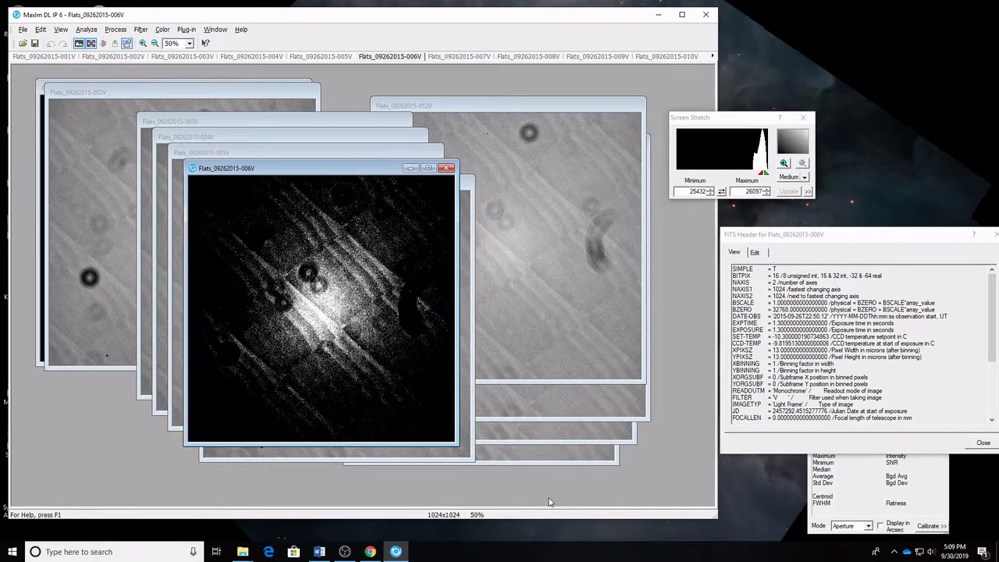
pyautogui.click(703, 127)
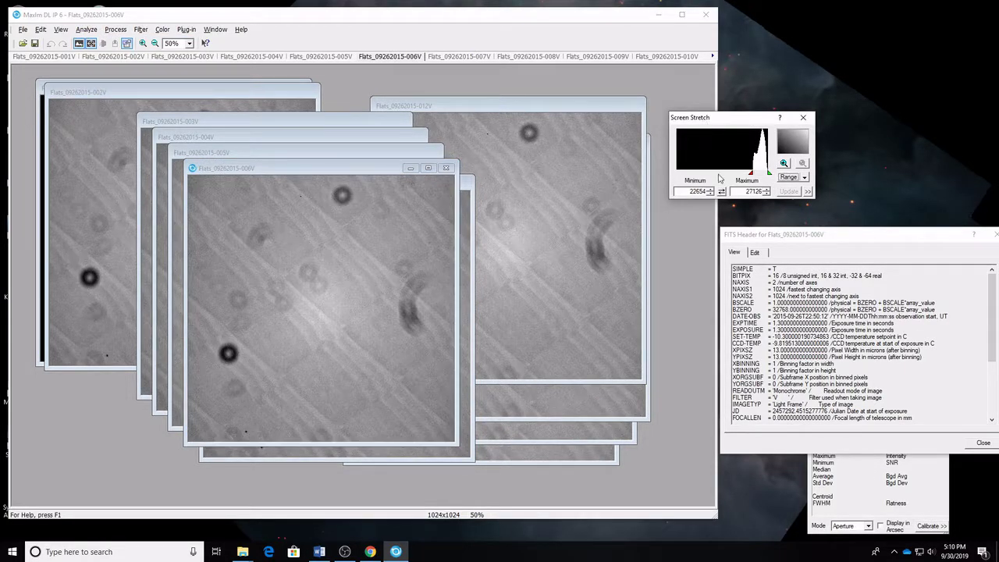
pyautogui.moveTo(283, 168); pyautogui.dragTo(261, 166)
pyautogui.click(114, 29)
pyautogui.click(115, 42)
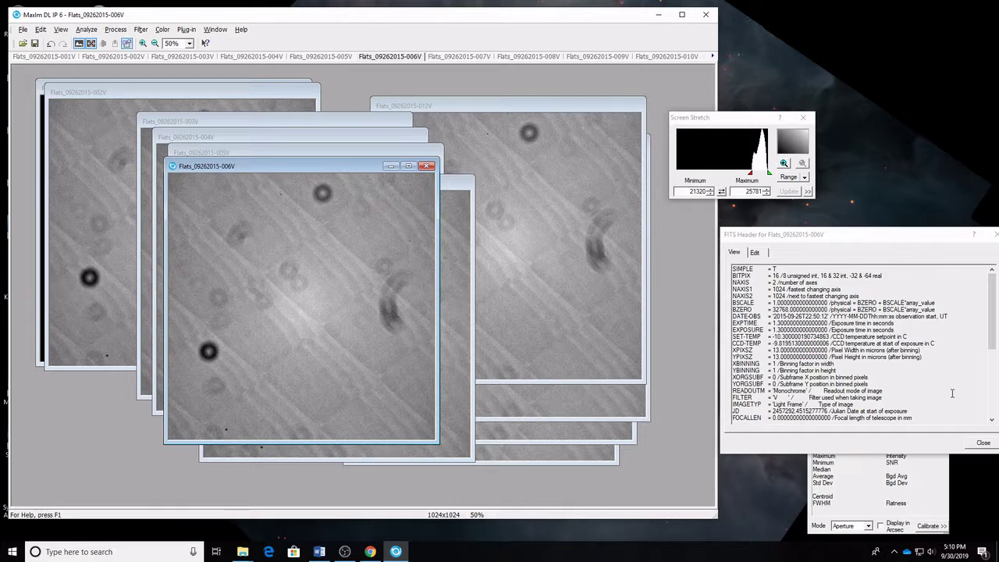
pyautogui.scroll(-6, 952, 393)
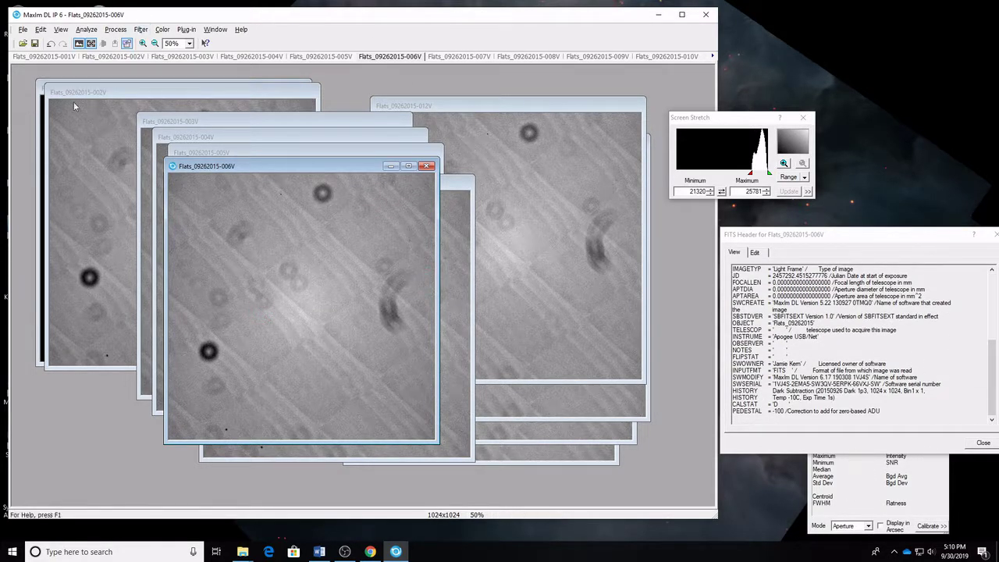
# Bring flat 001V out from behind flat 002V and set its screen stretch to Range.
pyautogui.moveTo(87, 95); pyautogui.dragTo(95, 113)
pyautogui.click(90, 89)
pyautogui.click(683, 121)
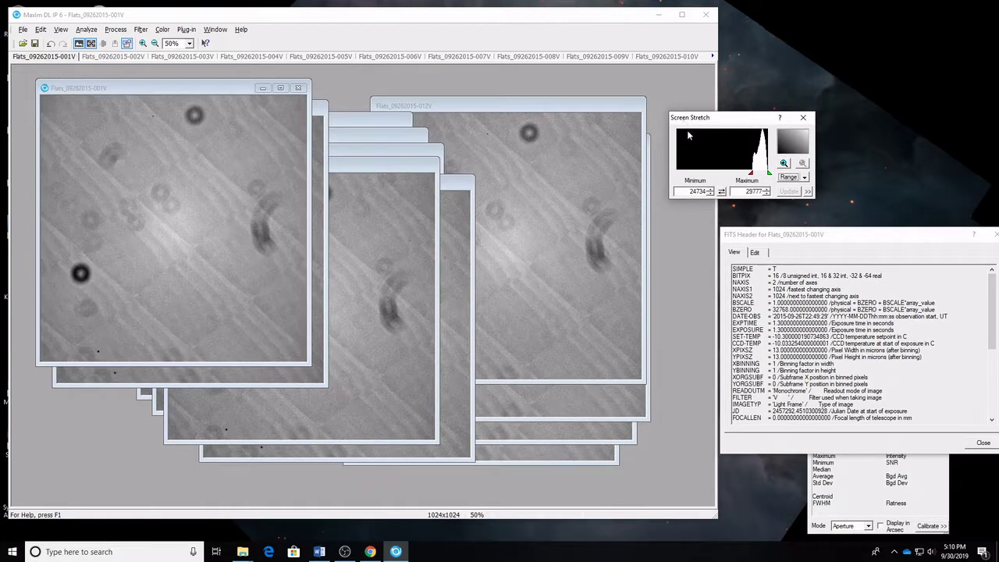
pyautogui.moveTo(191, 90); pyautogui.dragTo(192, 124)
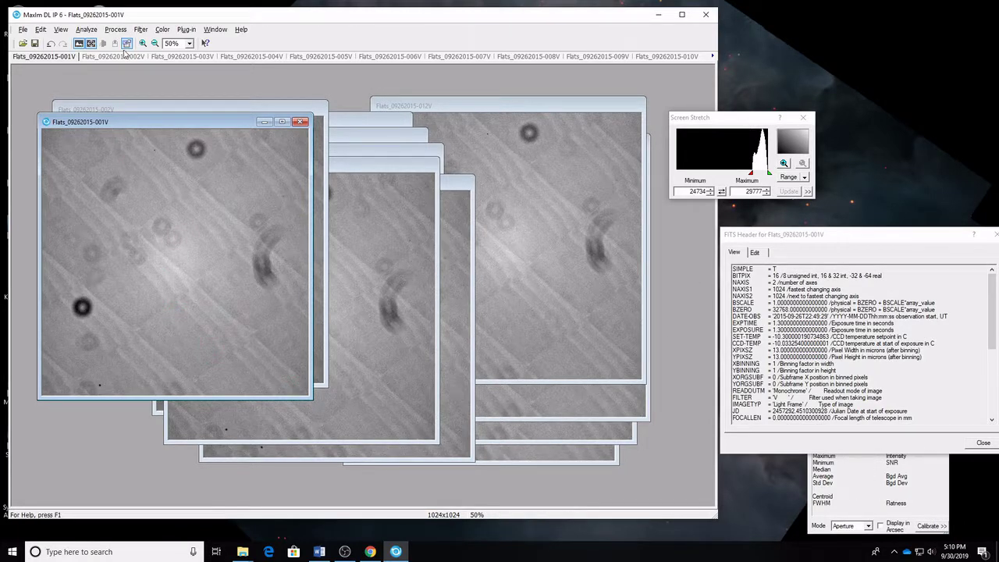
# Start a Batch Save and Convert and add all open V-filter flats, 001V to 012V, to it.
pyautogui.click(23, 29)
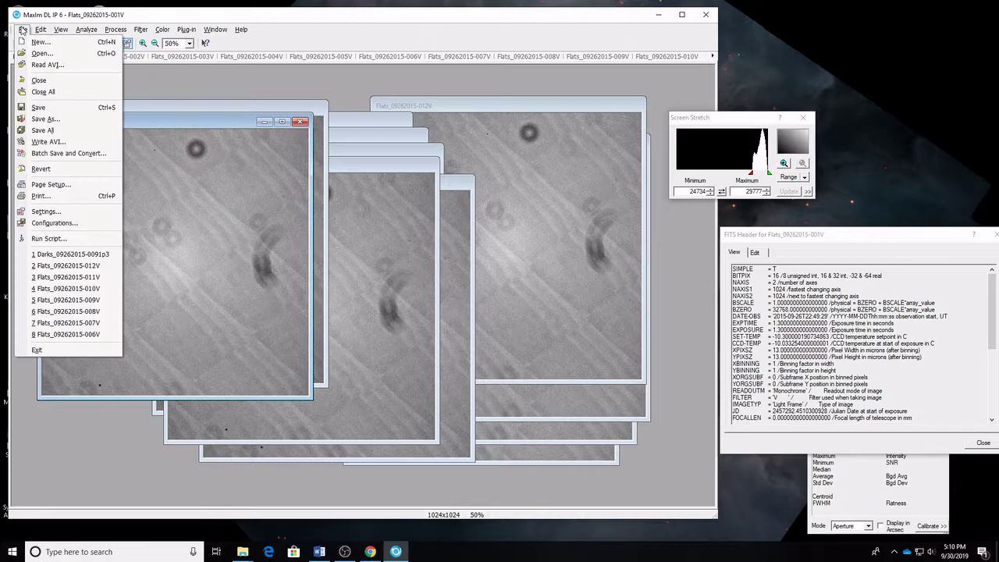
pyautogui.click(47, 140)
pyautogui.click(363, 295)
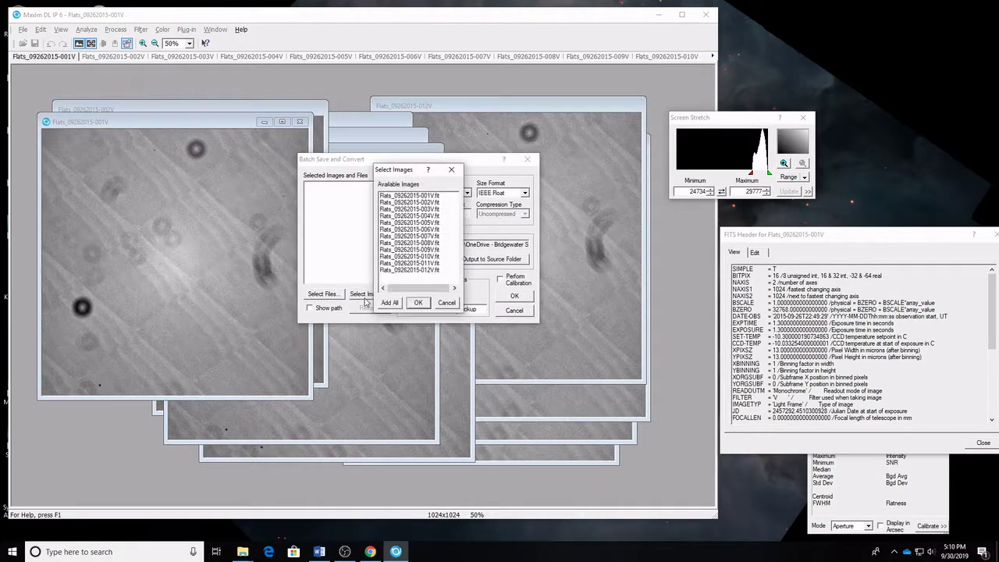
pyautogui.click(390, 303)
pyautogui.click(418, 303)
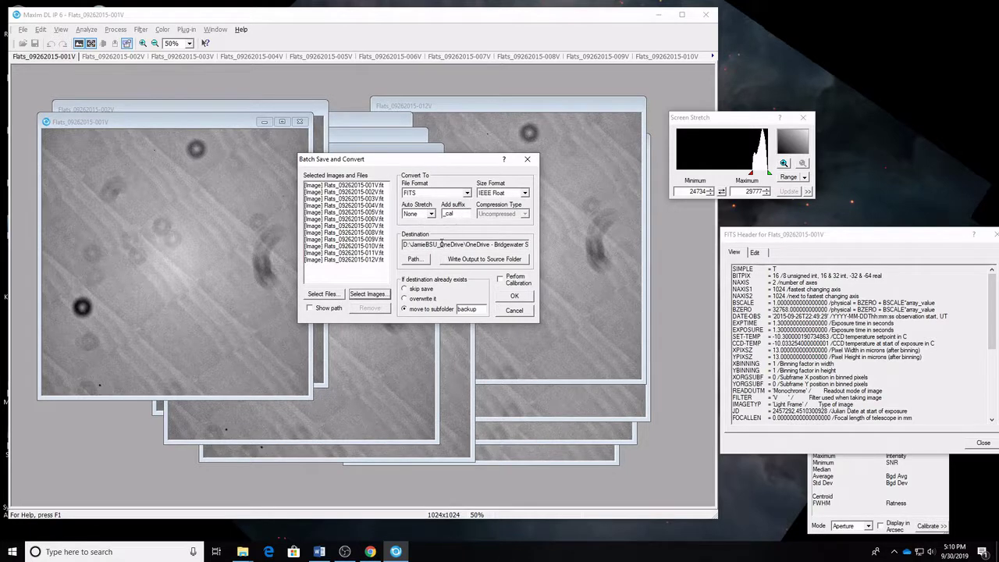
# Create a cal folder inside the Flats_09262015 V folder, set it as the batch destination, and save all the V flats there.
pyautogui.click(421, 263)
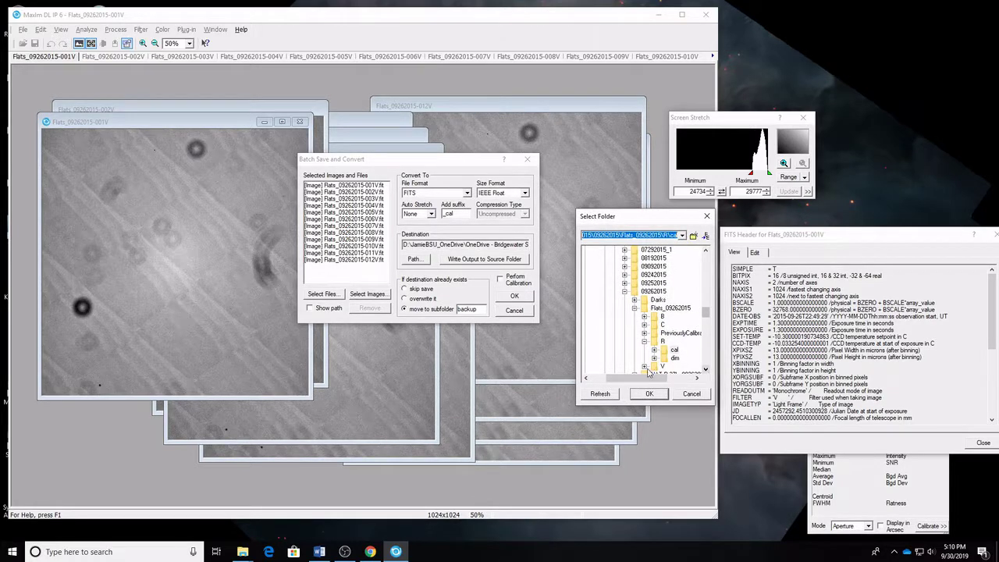
pyautogui.click(644, 373)
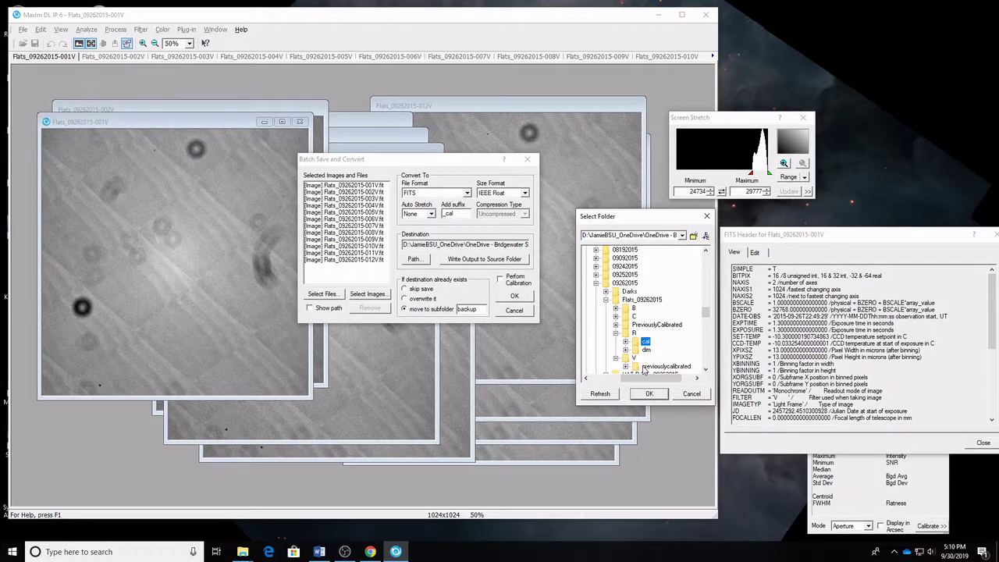
pyautogui.click(694, 235)
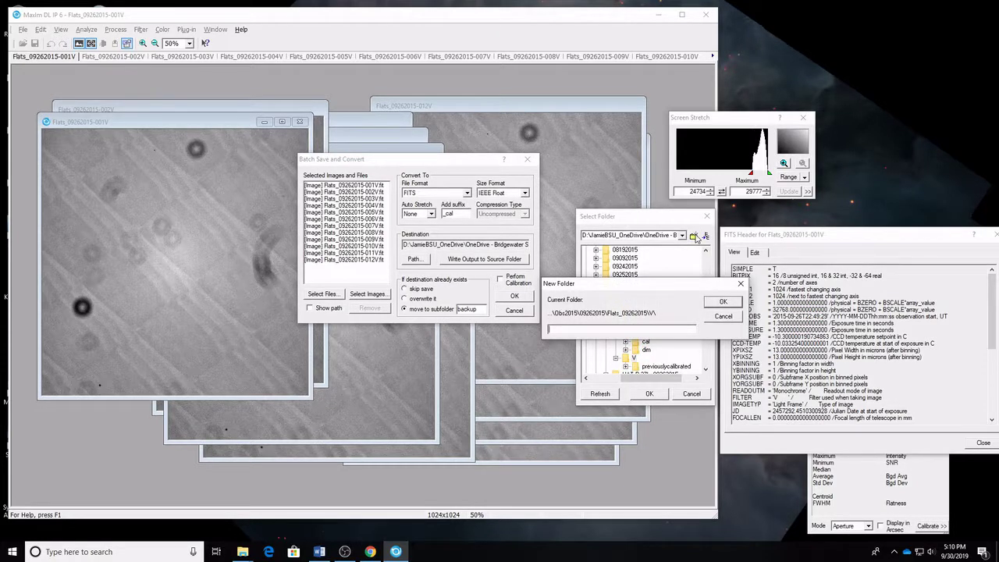
pyautogui.write('cal')
pyautogui.press('Return')
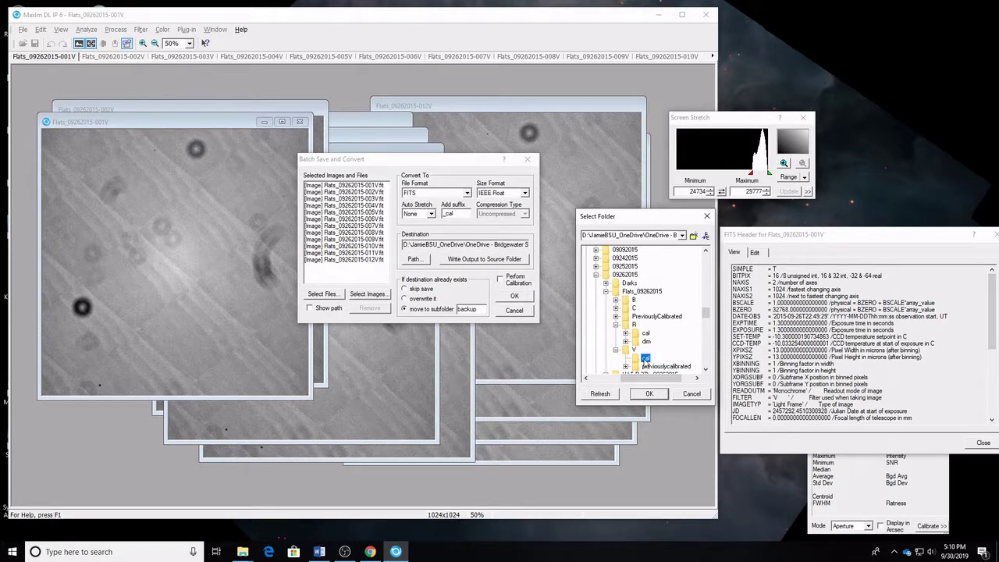
pyautogui.click(650, 395)
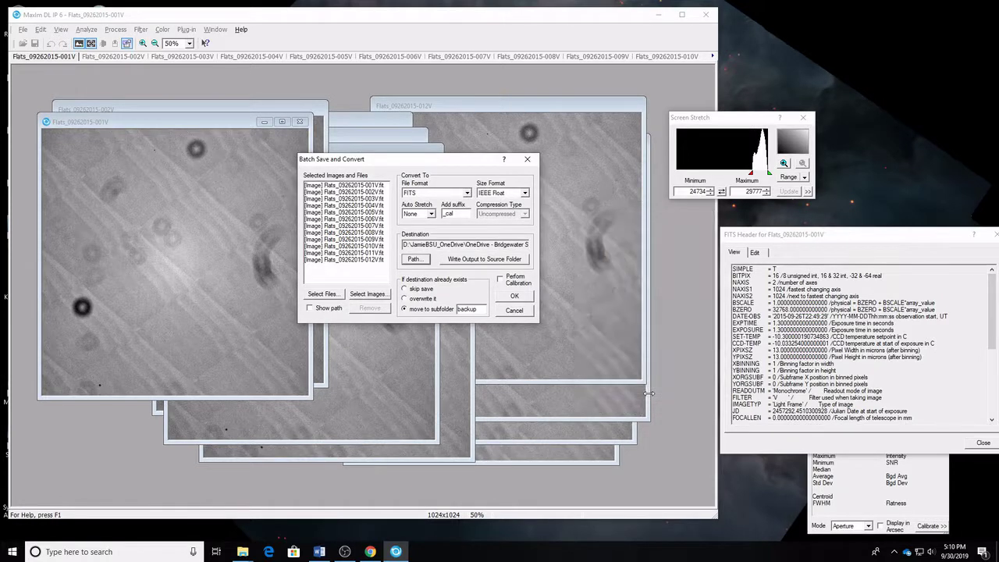
pyautogui.click(512, 296)
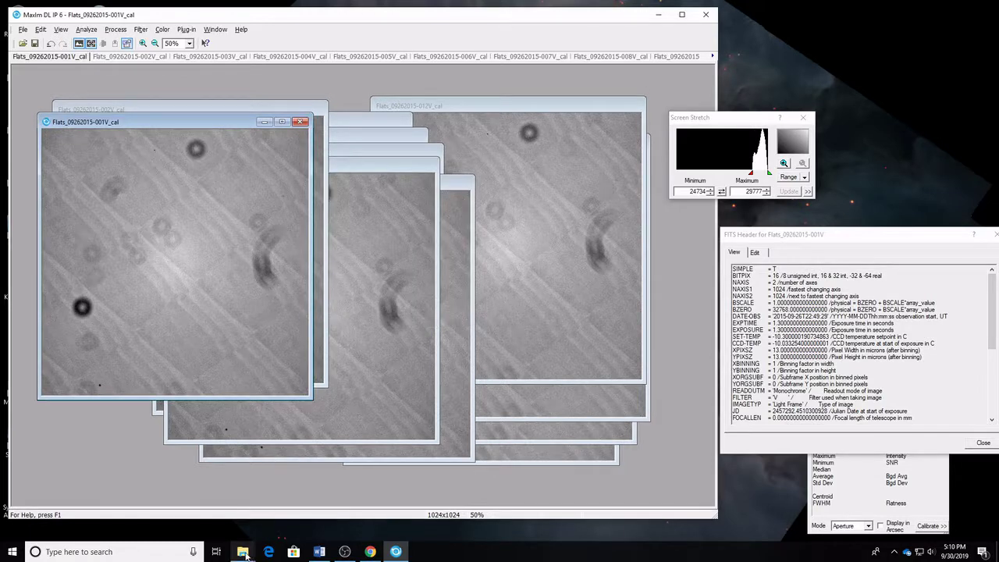
# Switch to File Explorer and check the saved V-filter flats in the 09262015\Flats_09262015\V\cal folder.
pyautogui.moveTo(243, 545)
pyautogui.click(204, 507)
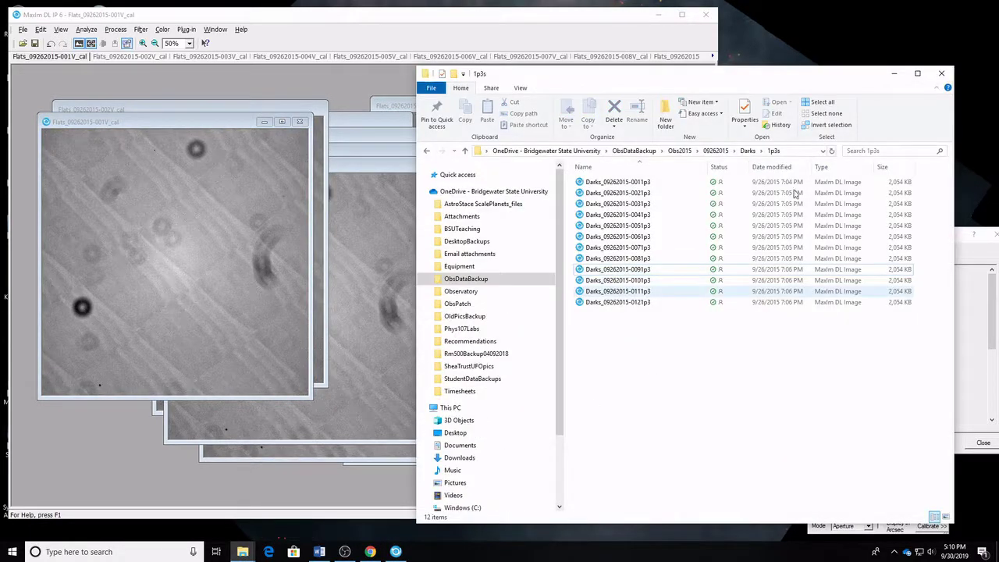
pyautogui.click(715, 150)
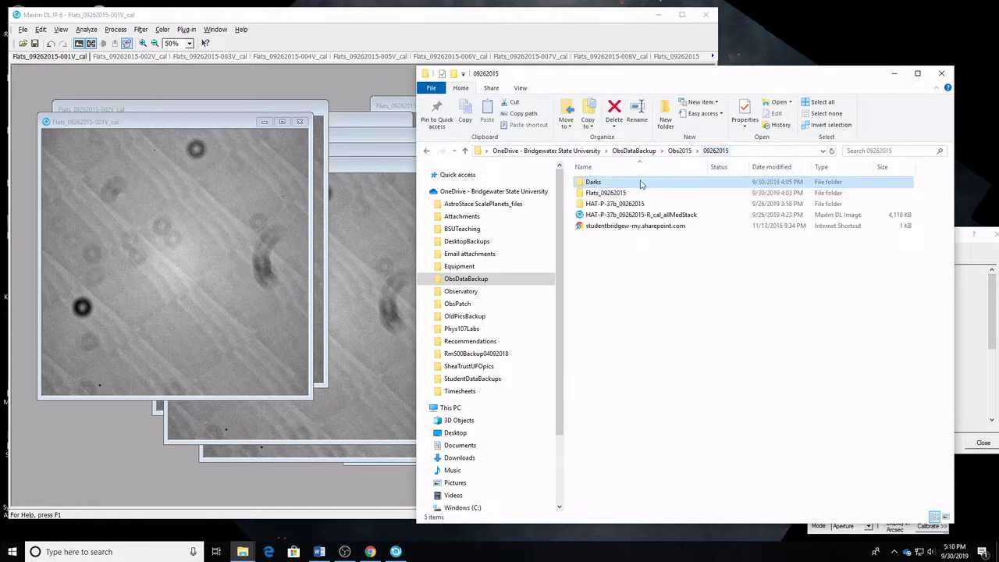
pyautogui.click(623, 193)
pyautogui.doubleClick(622, 192)
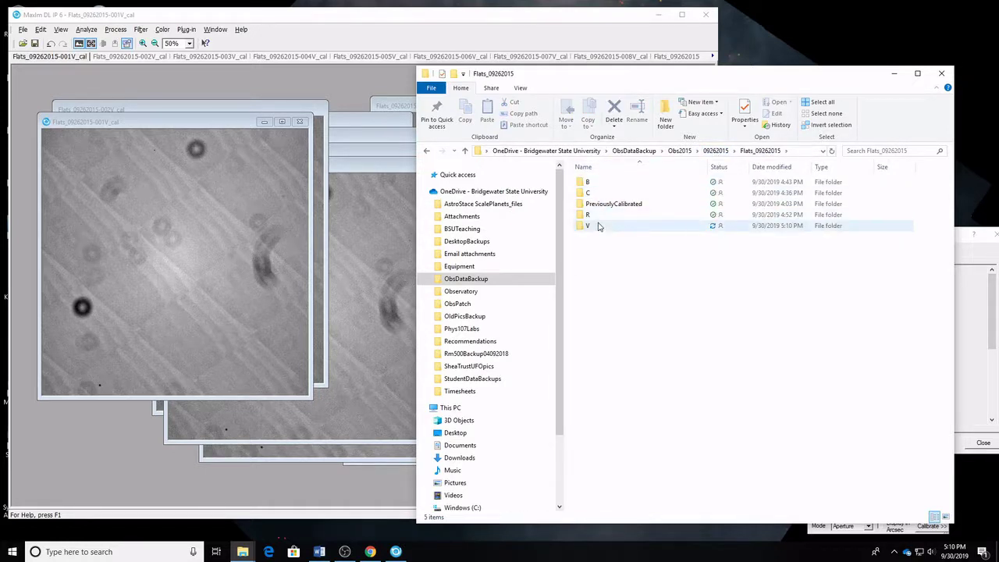
pyautogui.click(599, 225)
pyautogui.doubleClick(598, 226)
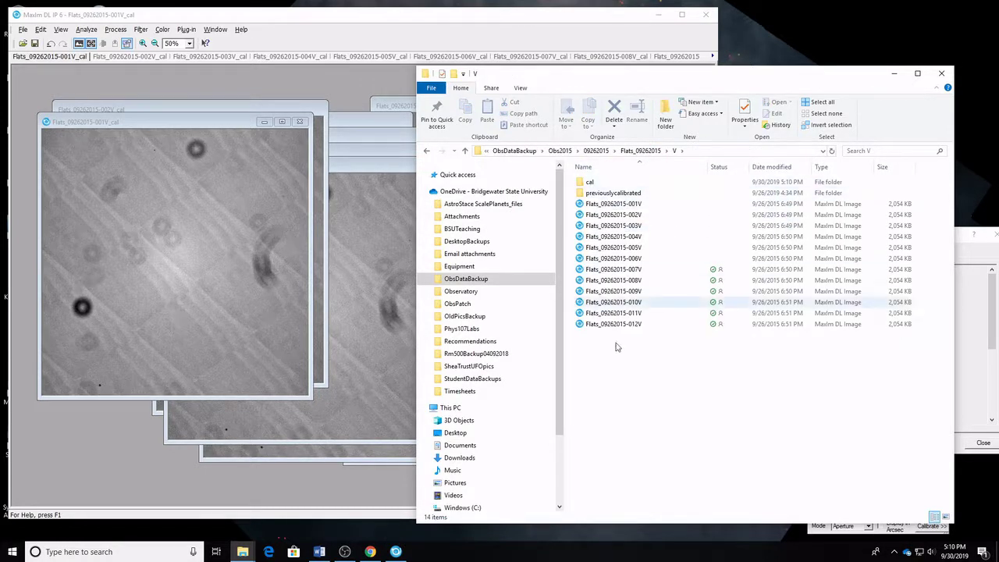
pyautogui.doubleClick(591, 184)
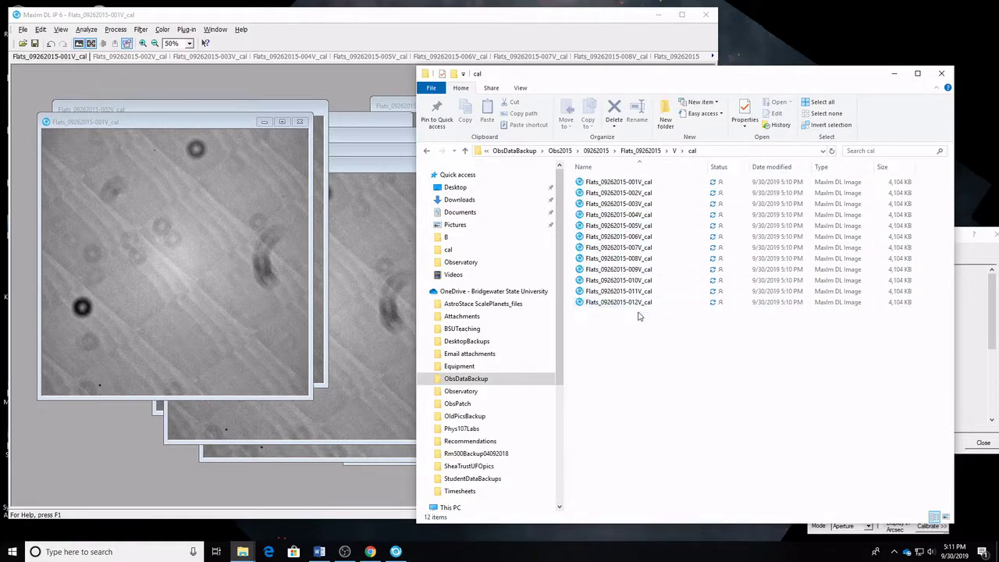
# Switch back to MaxIm DL and close all the open V-filter flats.
pyautogui.click(353, 92)
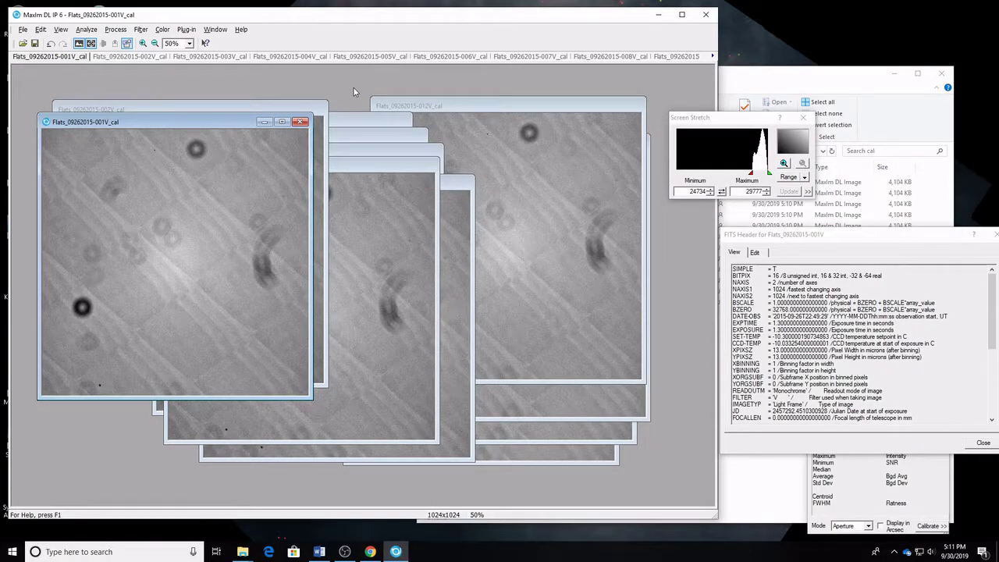
pyautogui.hotkey('alt', 'f')
pyautogui.press('l')
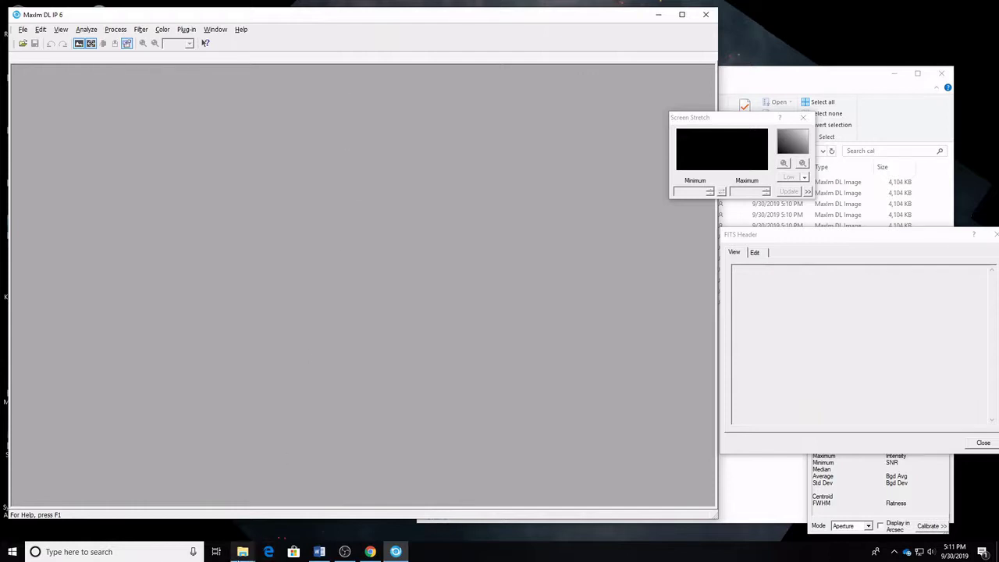
# Switch to File Explorer, open the 09272015 folder in Obs2015, and look over its M57_09272015_RingNebula and M92_09272015 folders.
pyautogui.moveTo(243, 551)
pyautogui.click(205, 499)
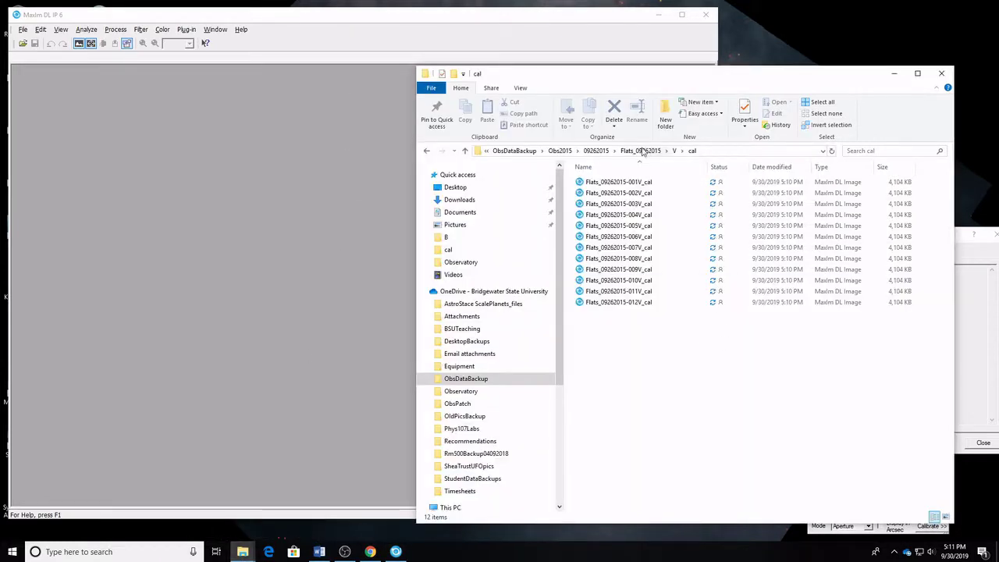
pyautogui.click(596, 151)
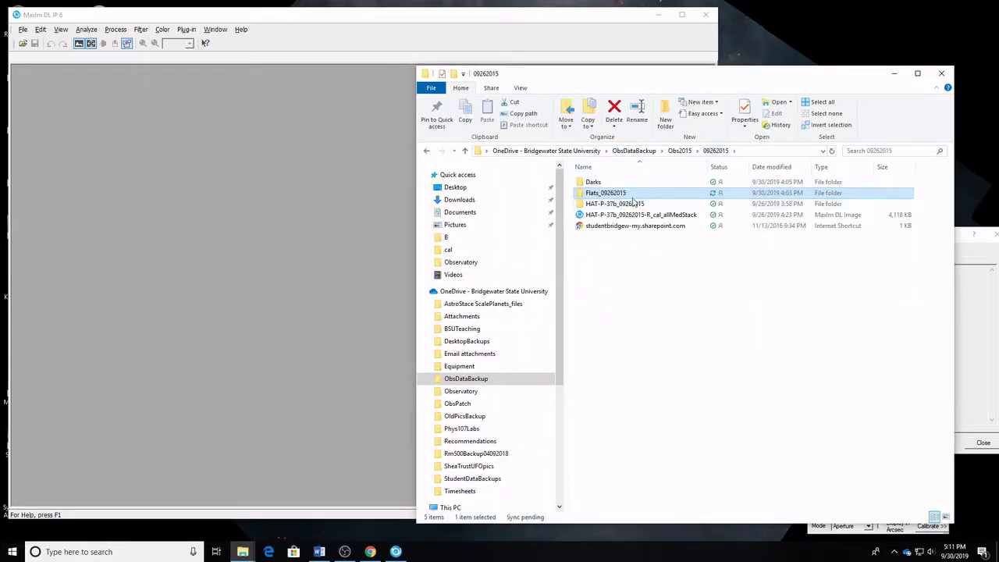
pyautogui.click(679, 151)
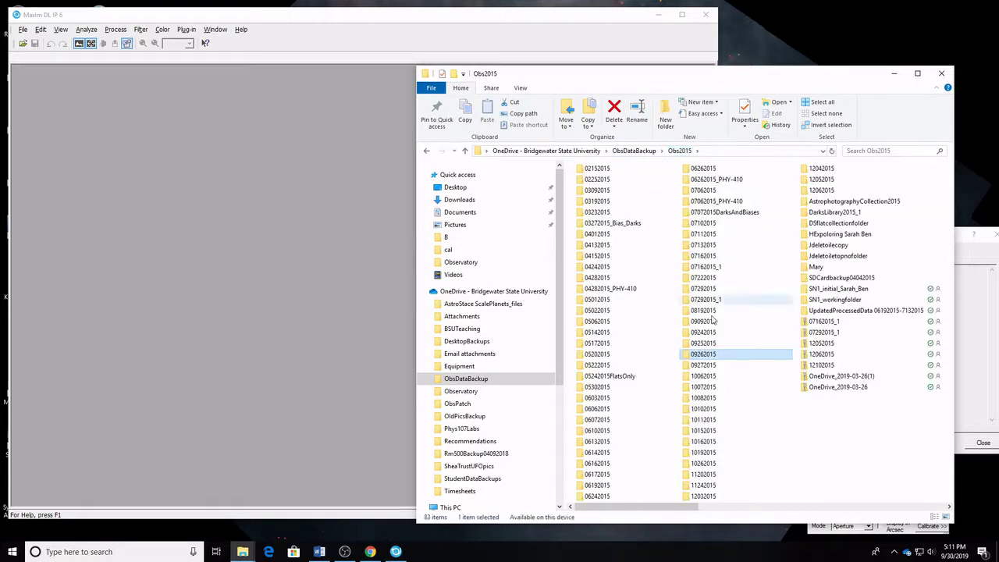
pyautogui.doubleClick(701, 356)
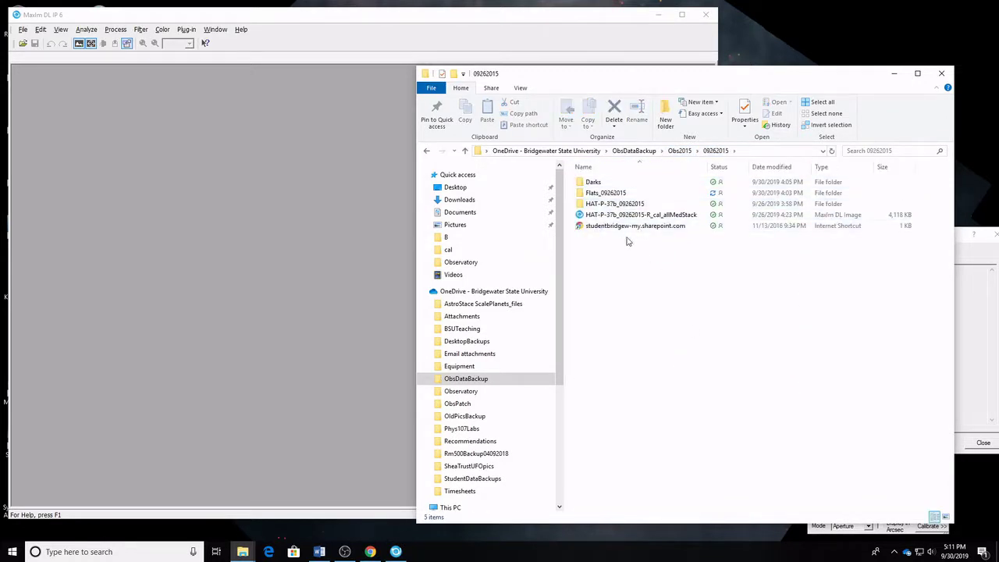
pyautogui.click(680, 151)
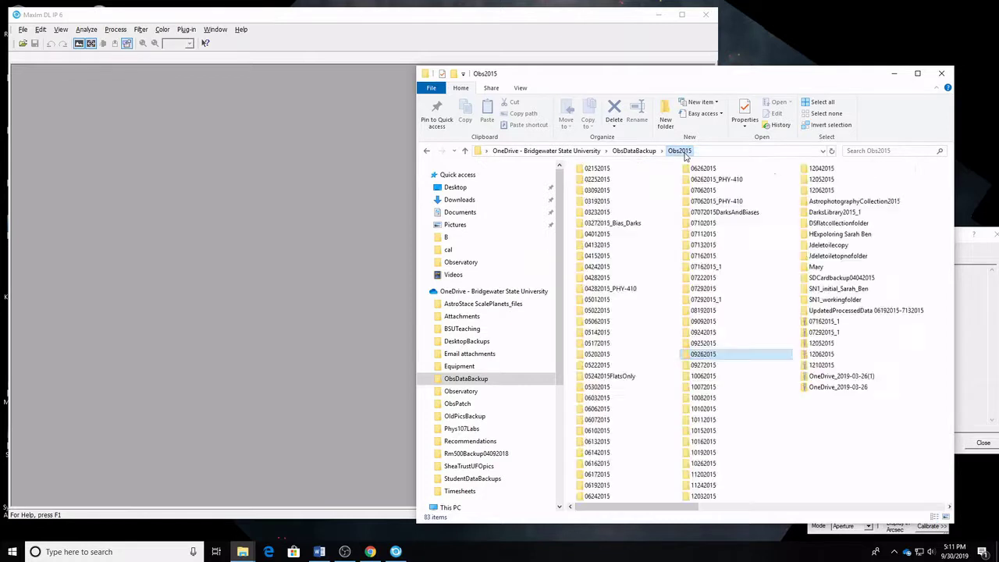
pyautogui.doubleClick(705, 365)
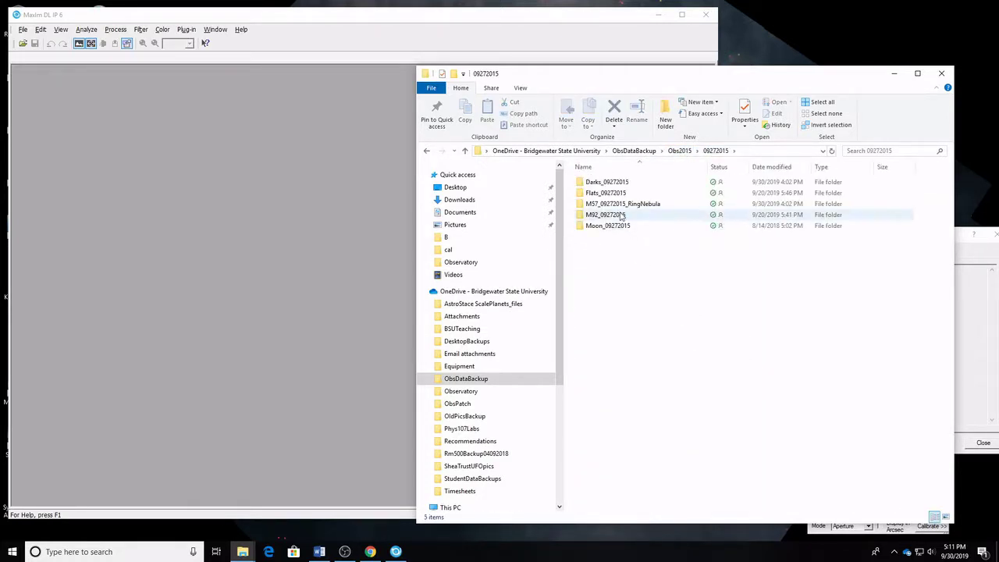
pyautogui.click(619, 204)
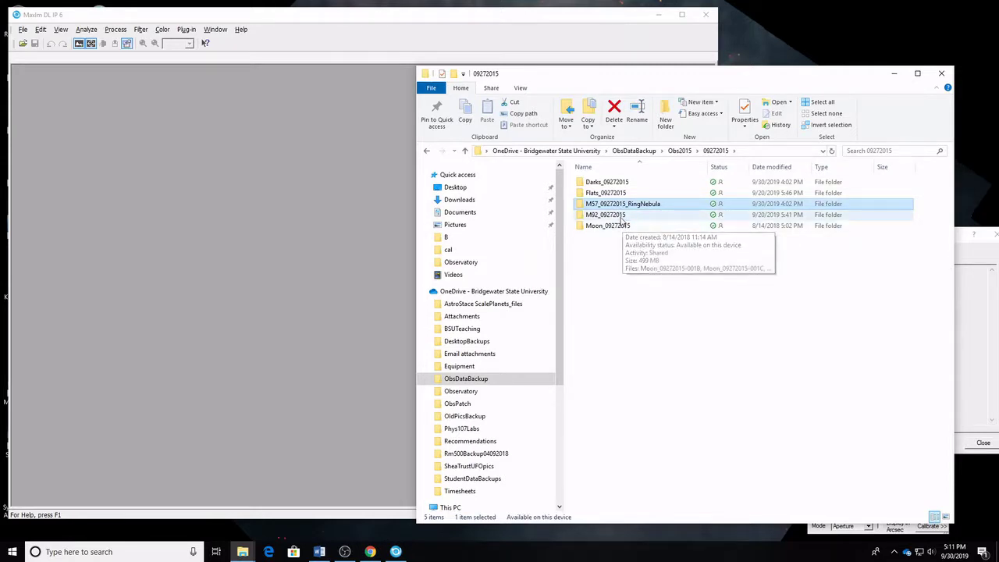
pyautogui.click(622, 216)
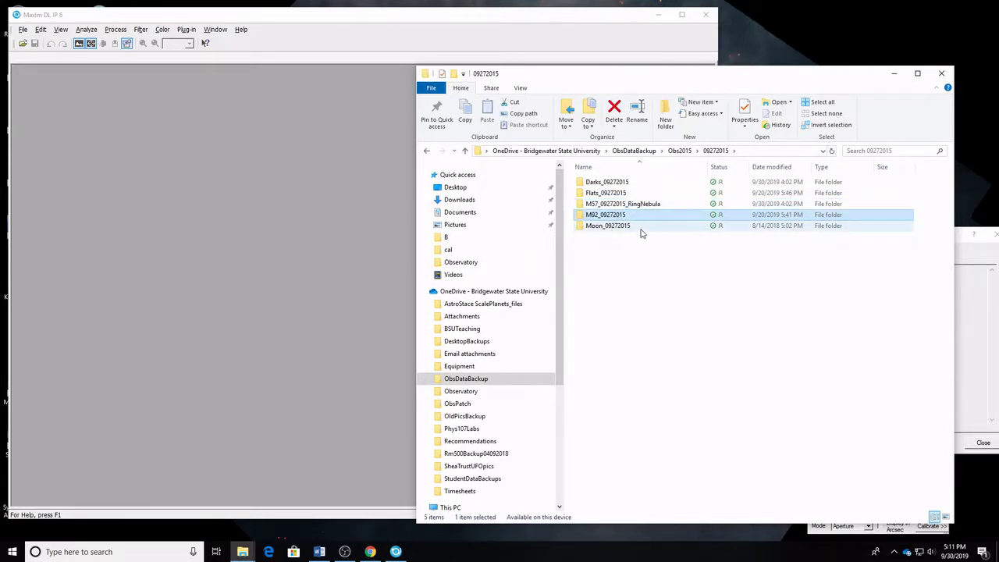
pyautogui.click(681, 286)
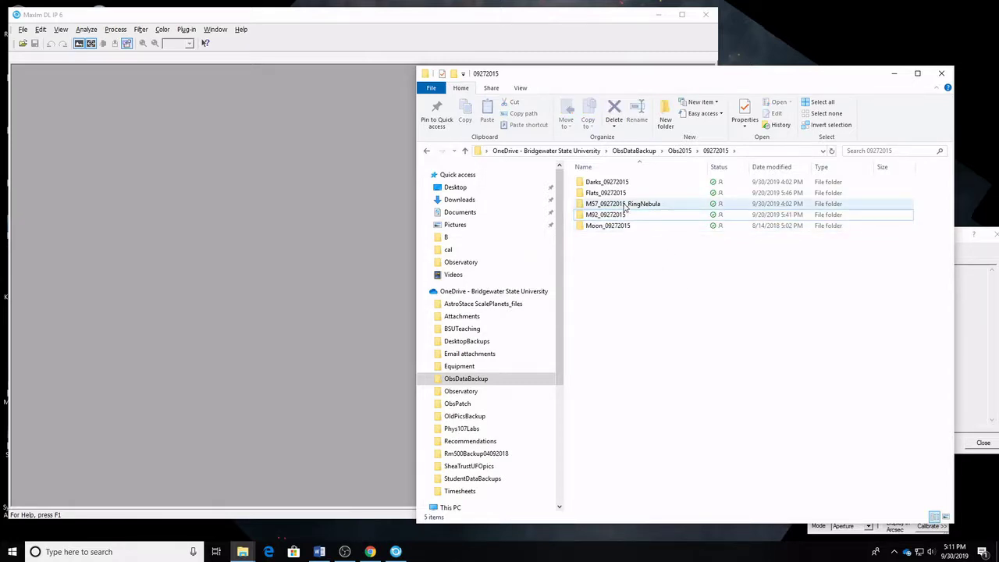
pyautogui.moveTo(621, 209)
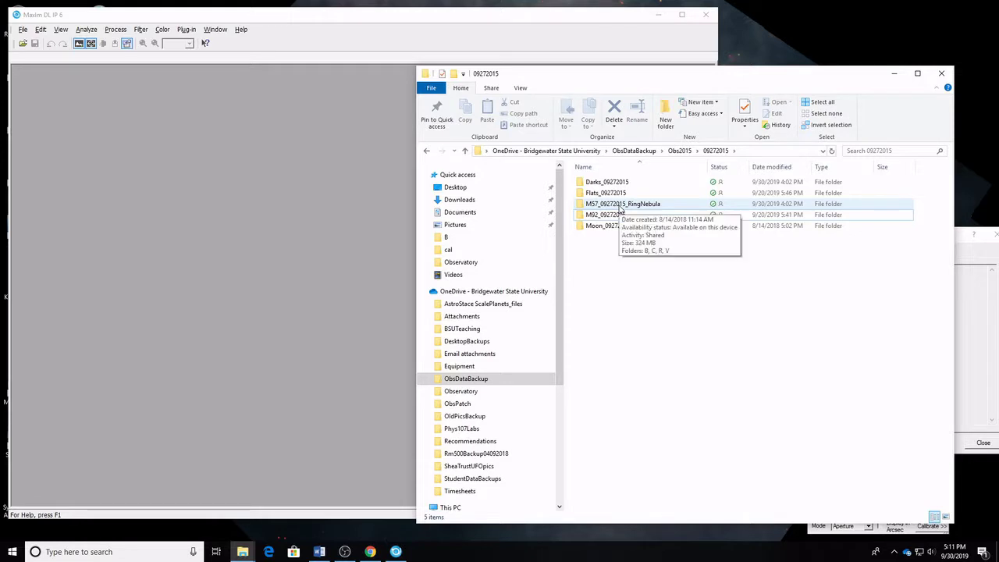